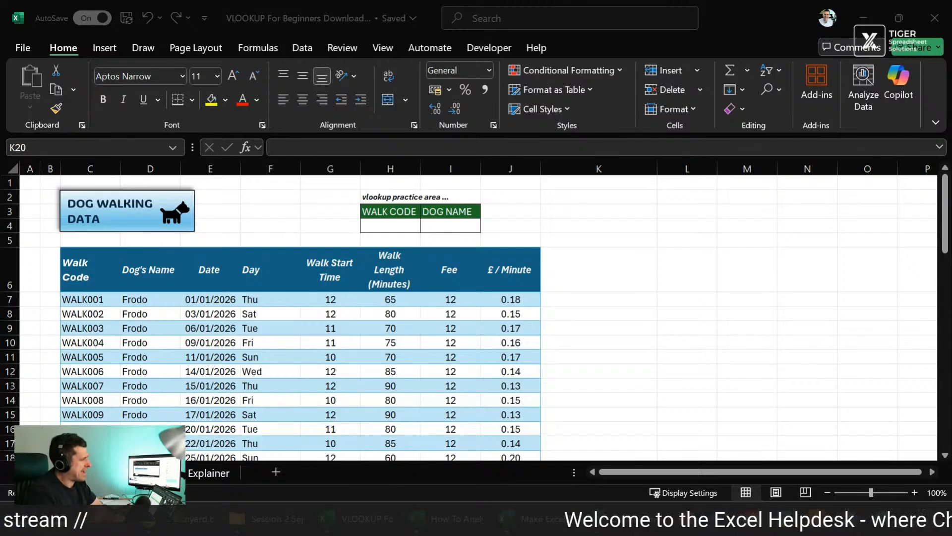
Step: Examine the first record of the dog walking table, field by field from Walk Code to £ / Minute
{"action": "left_click", "coordinate": [368, 226]}
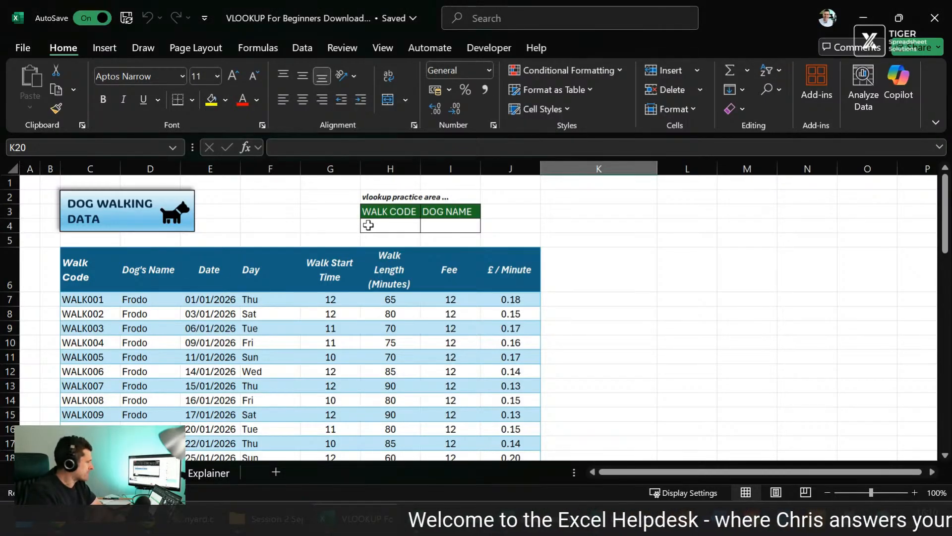
{"action": "left_click", "coordinate": [523, 225]}
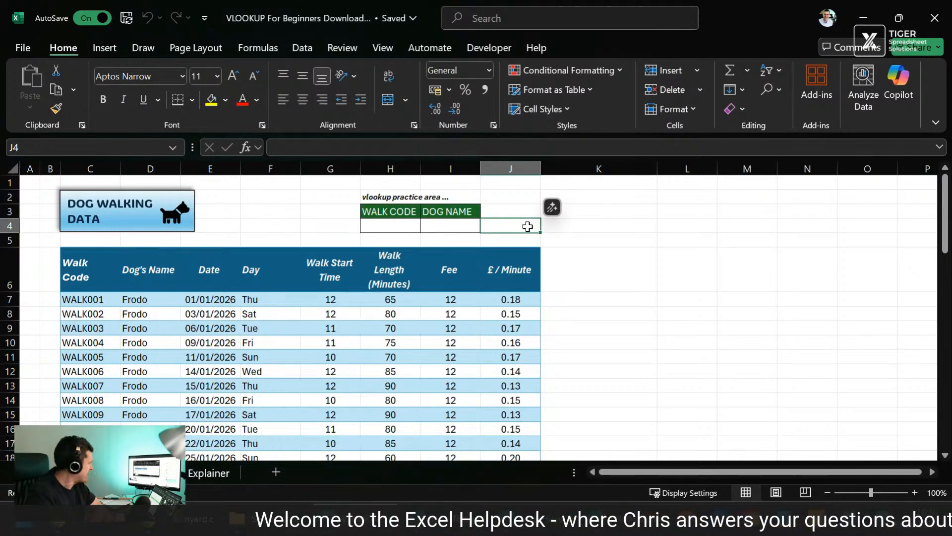
{"action": "scroll", "coordinate": [527, 226], "scroll_direction": "down", "scroll_amount": 2}
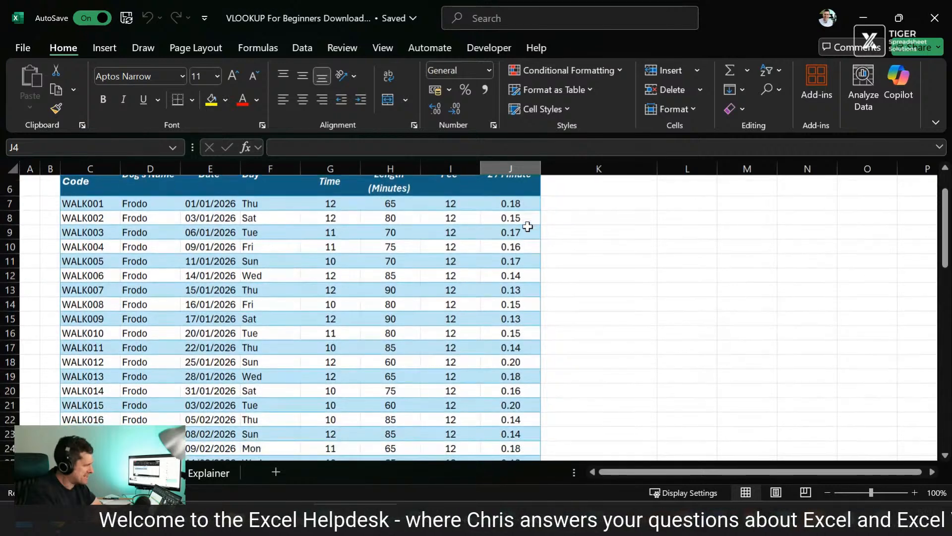
{"action": "scroll", "coordinate": [527, 226], "scroll_direction": "up", "scroll_amount": 2}
{"action": "left_click", "coordinate": [83, 297]}
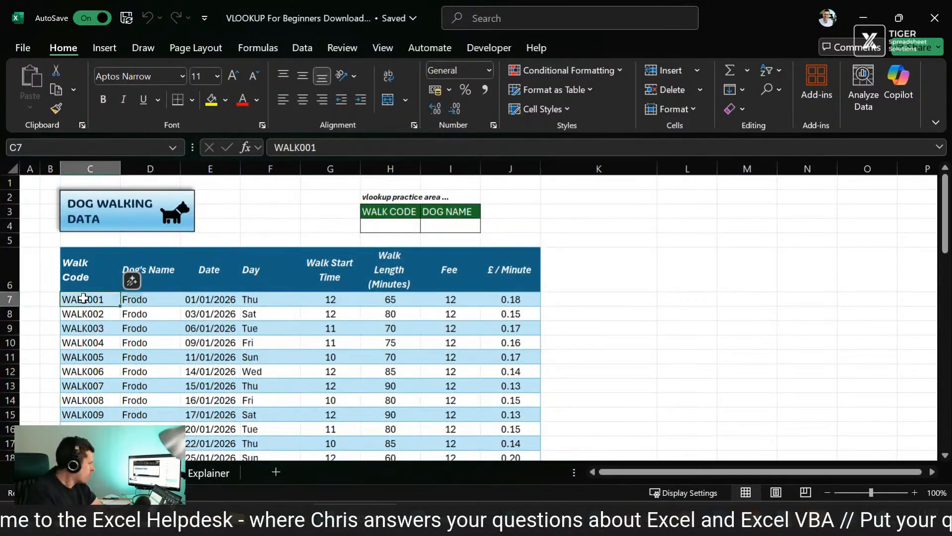
{"action": "key", "text": "Right"}
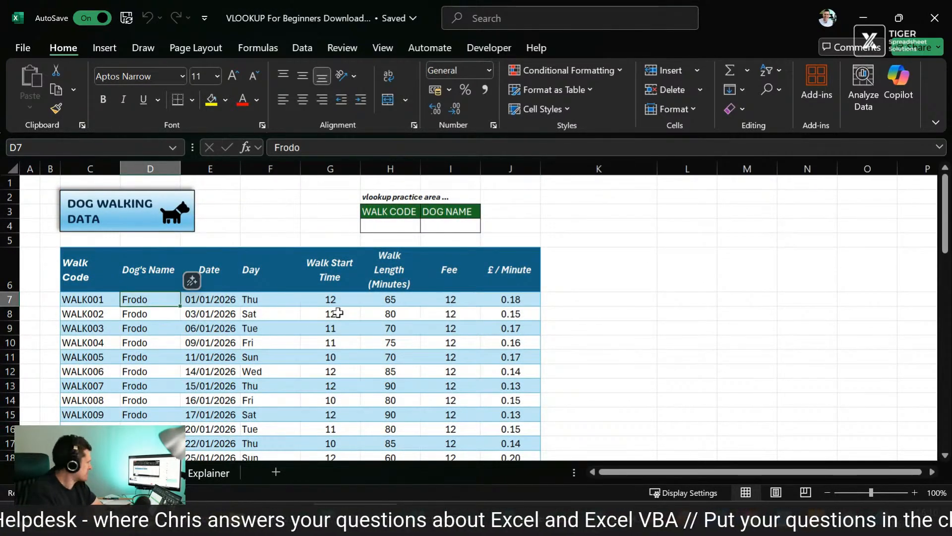
{"action": "key", "text": "Right"}
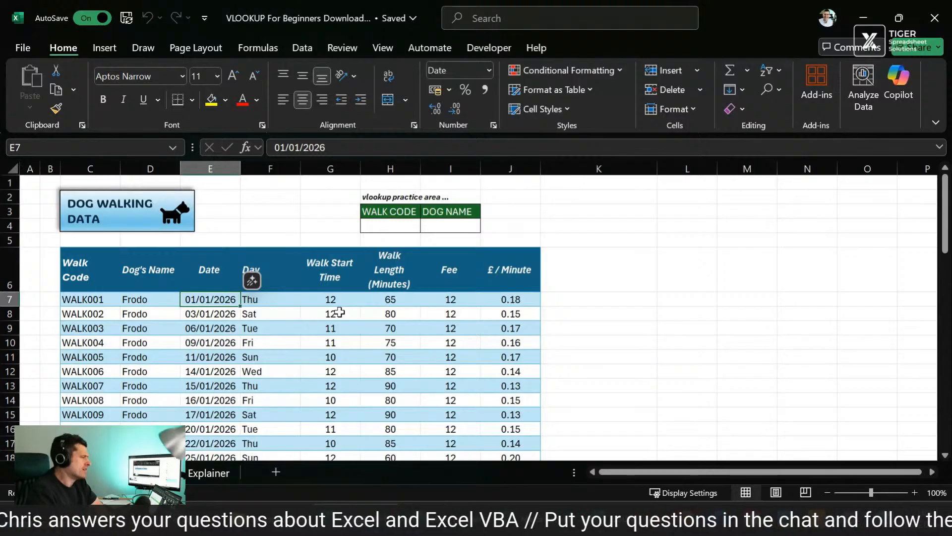
{"action": "key", "text": "Right"}
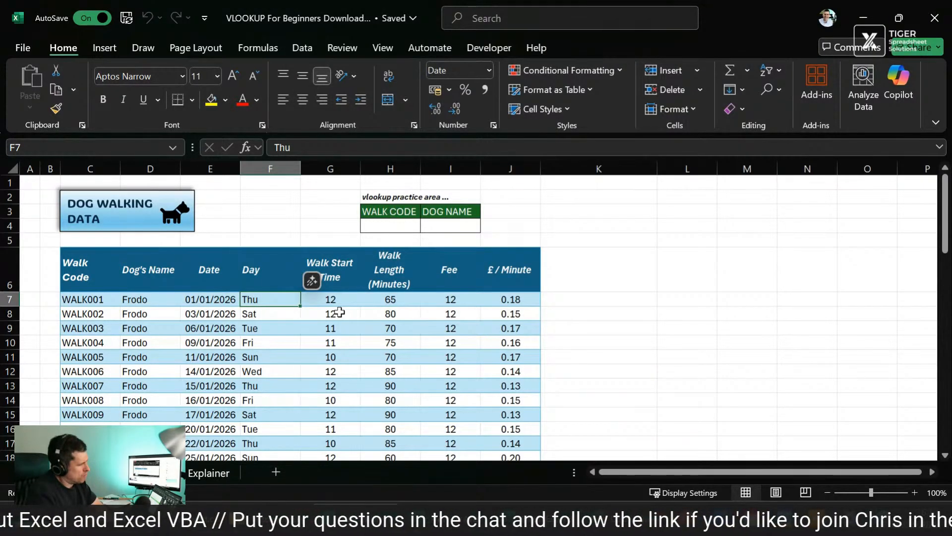
{"action": "key", "text": "Right"}
{"action": "key", "text": "Right"}
{"action": "key", "text": "Right"}
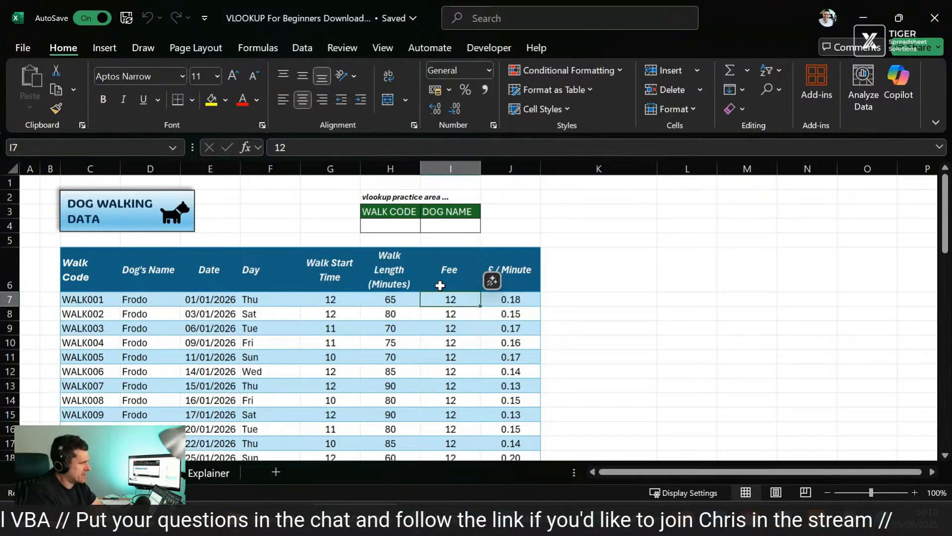
{"action": "key", "text": "Right"}
{"action": "key", "text": "Right"}
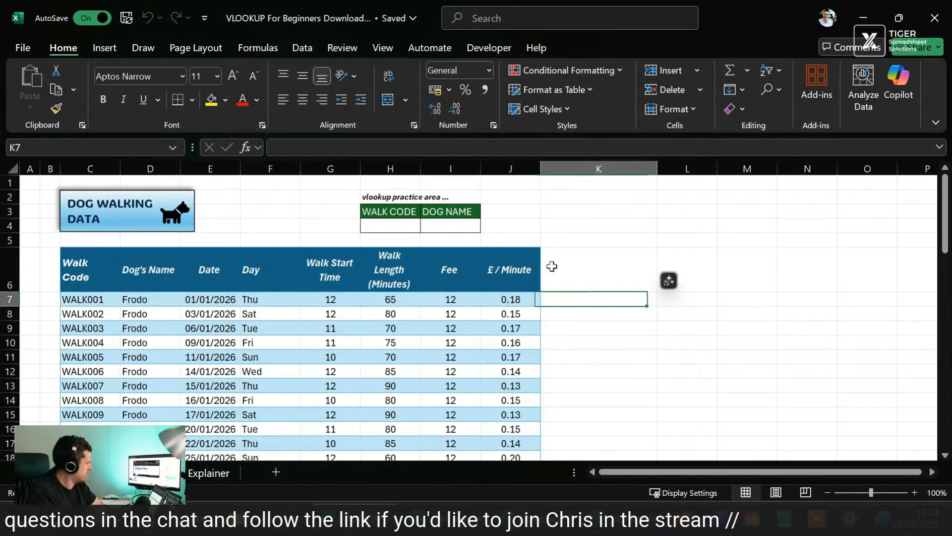
{"action": "key", "text": "Left"}
{"action": "key", "text": "Left"}
{"action": "key", "text": "Left"}
{"action": "key", "text": "Left"}
{"action": "key", "text": "Left"}
{"action": "key", "text": "Left"}
{"action": "key", "text": "Left"}
{"action": "key", "text": "Left"}
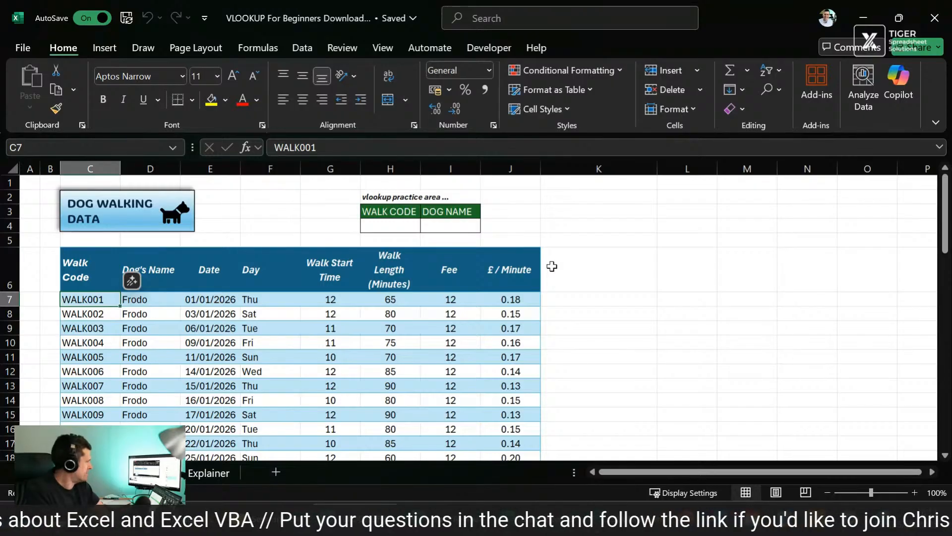
Step: Review the WALK001 record up to Walk Length and the empty WALK CODE cell H4 in the practice area
{"action": "key", "text": "Right"}
{"action": "key", "text": "Left"}
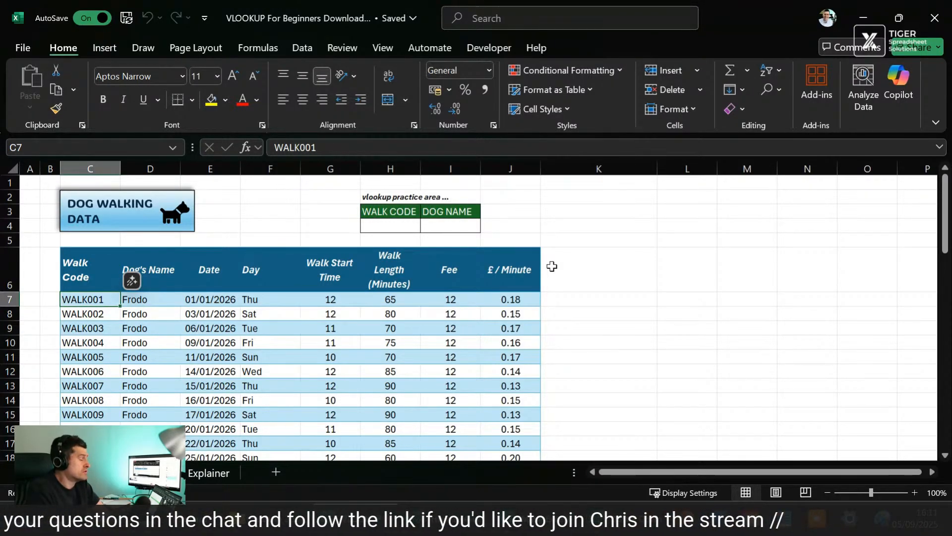
{"action": "key", "text": "Right"}
{"action": "key", "text": "Right"}
{"action": "key", "text": "Right"}
{"action": "key", "text": "Right"}
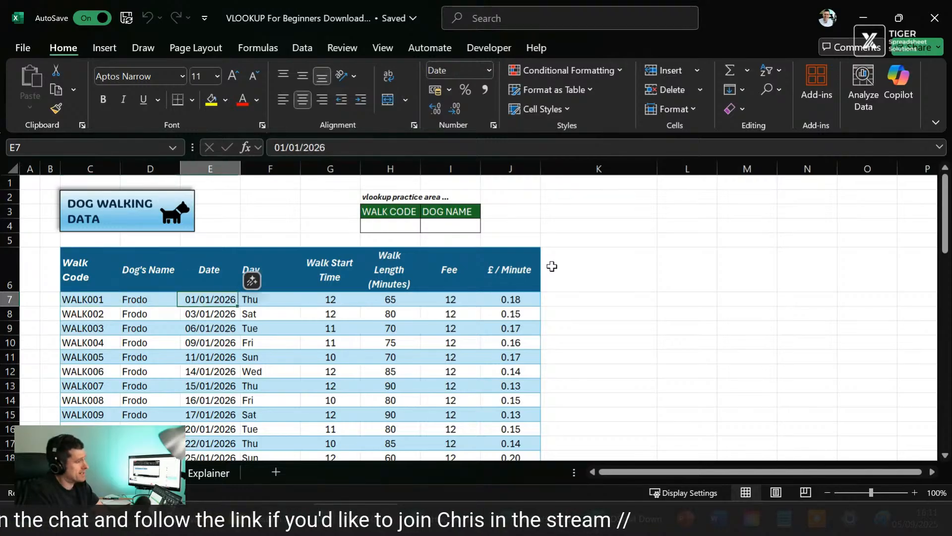
{"action": "key", "text": "Right"}
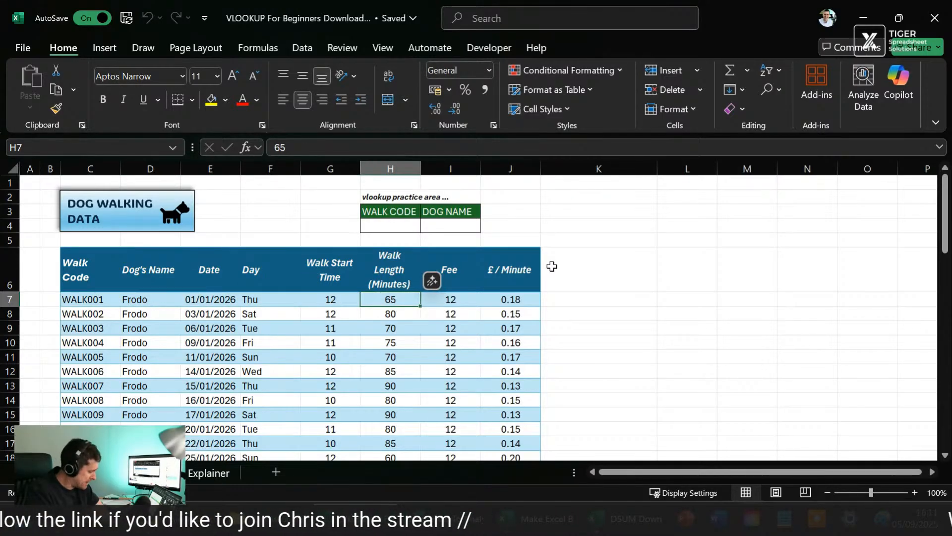
{"action": "key", "text": "Left"}
{"action": "key", "text": "Up"}
{"action": "key", "text": "Up"}
{"action": "key", "text": "Up"}
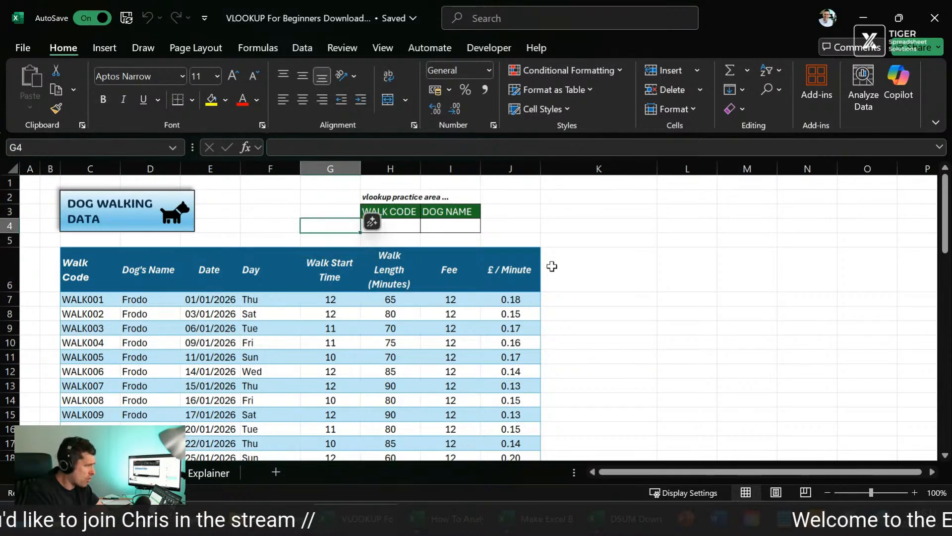
{"action": "key", "text": "Right"}
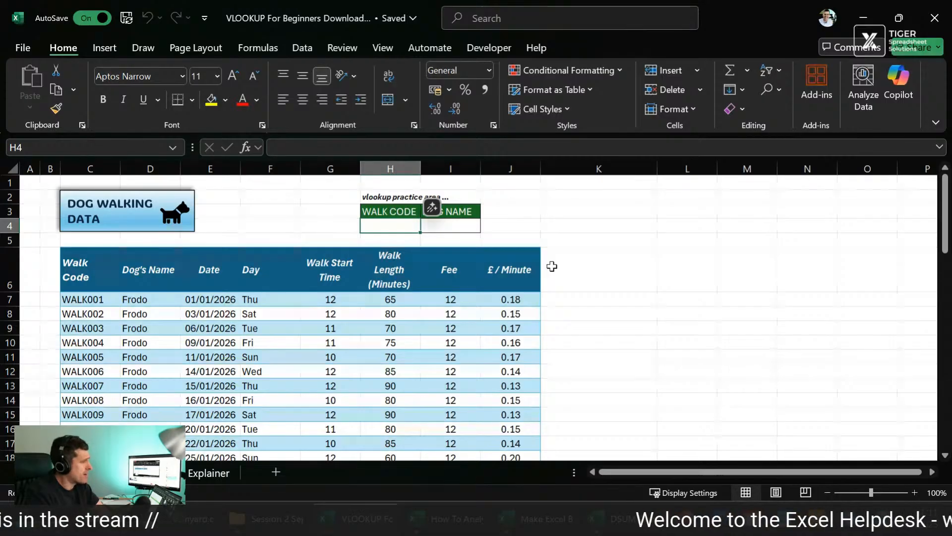
Step: Examine the table's column headings from Walk Code to Day and look down through the walk records
{"action": "left_click", "coordinate": [552, 266]}
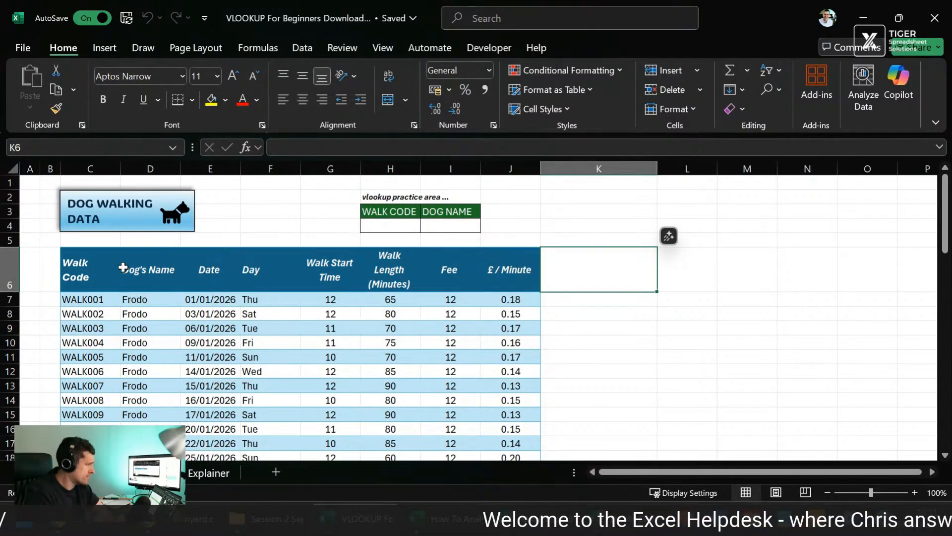
{"action": "left_click", "coordinate": [99, 271]}
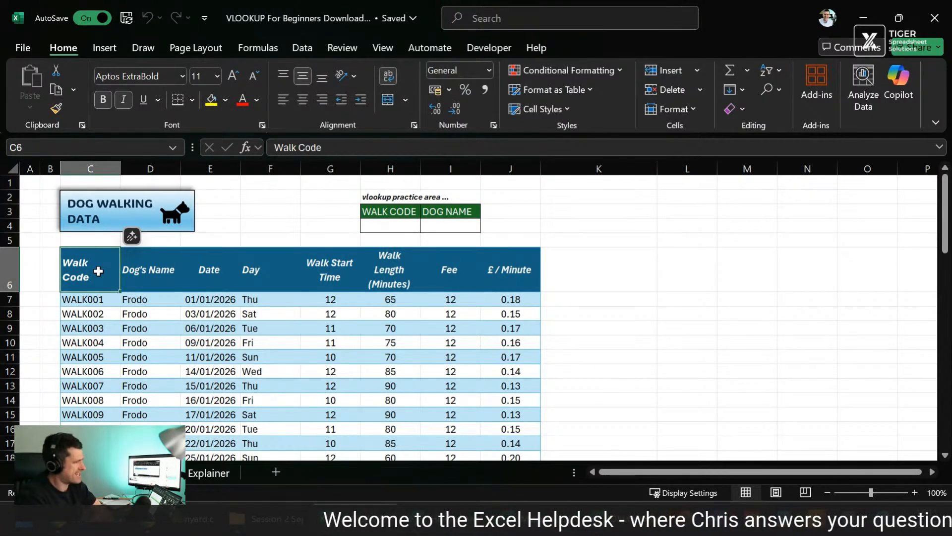
{"action": "key", "text": "Right"}
{"action": "key", "text": "Right"}
{"action": "key", "text": "Right"}
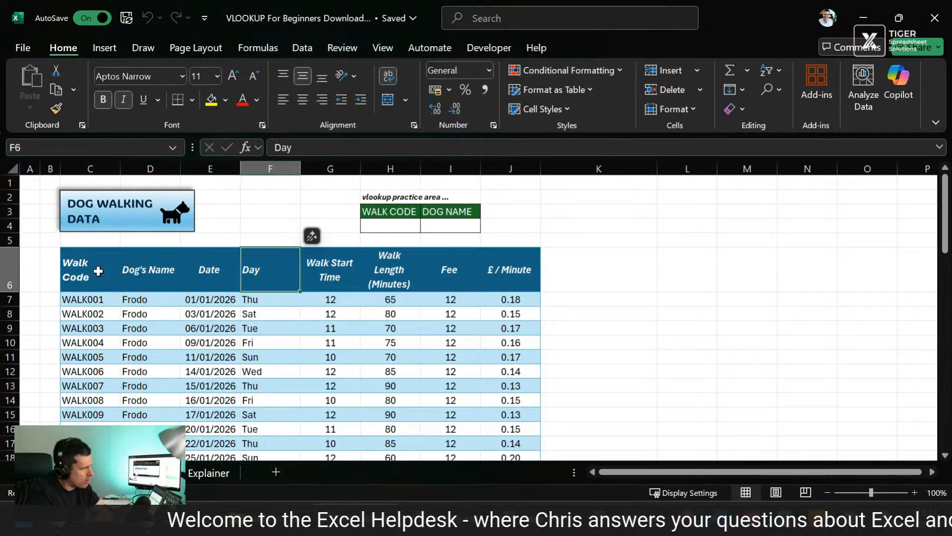
{"action": "key", "text": "Left"}
{"action": "key", "text": "Left"}
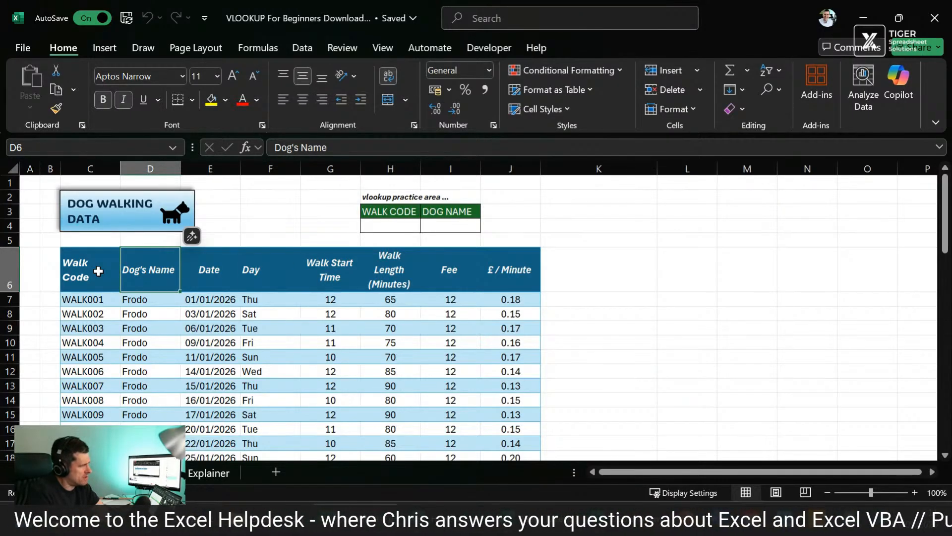
{"action": "scroll", "coordinate": [123, 365], "scroll_direction": "down", "scroll_amount": 3}
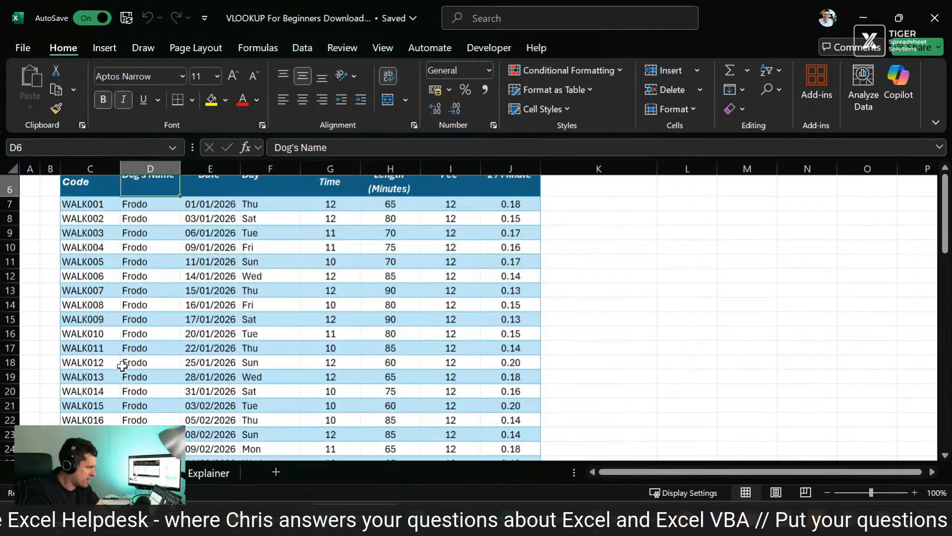
{"action": "scroll", "coordinate": [122, 366], "scroll_direction": "down", "scroll_amount": 2}
{"action": "scroll", "coordinate": [122, 366], "scroll_direction": "up", "scroll_amount": 6}
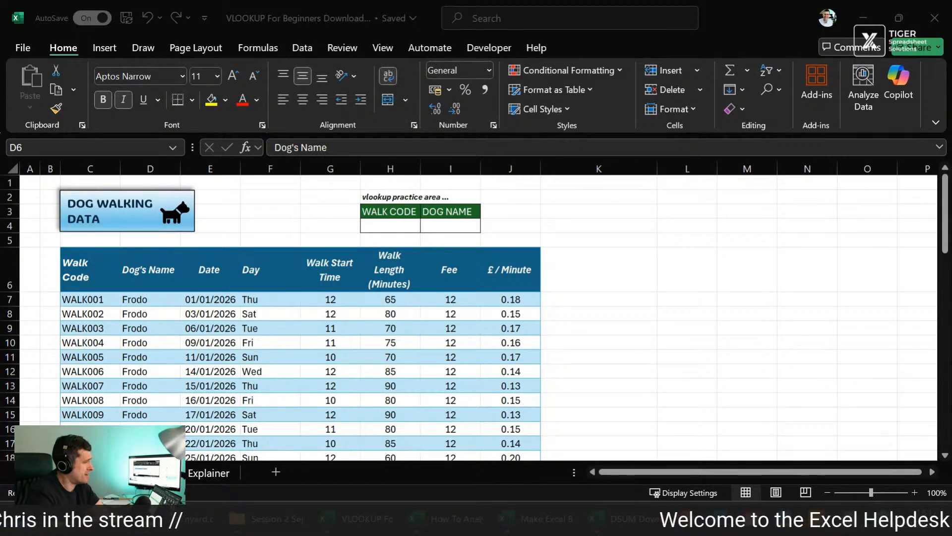
{"action": "left_click", "coordinate": [411, 229]}
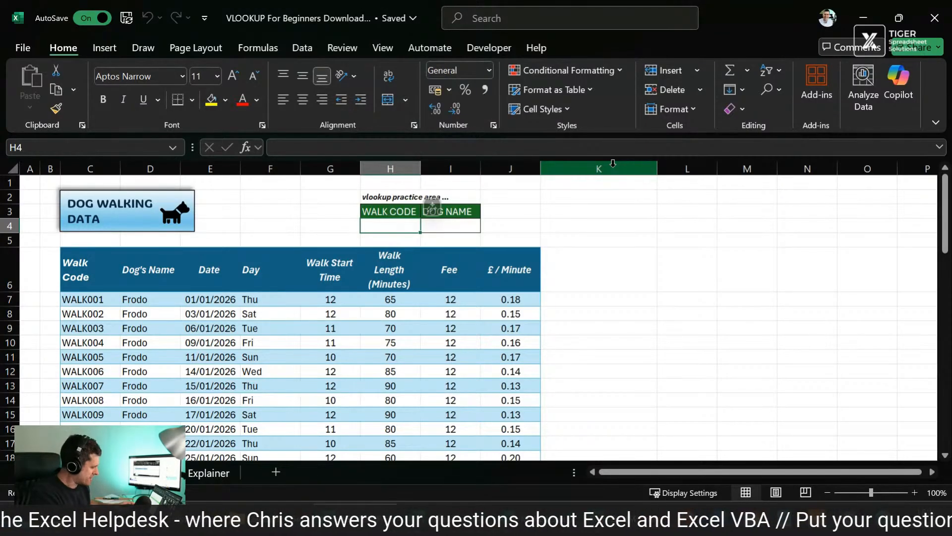
{"action": "type", "text": "=vl"}
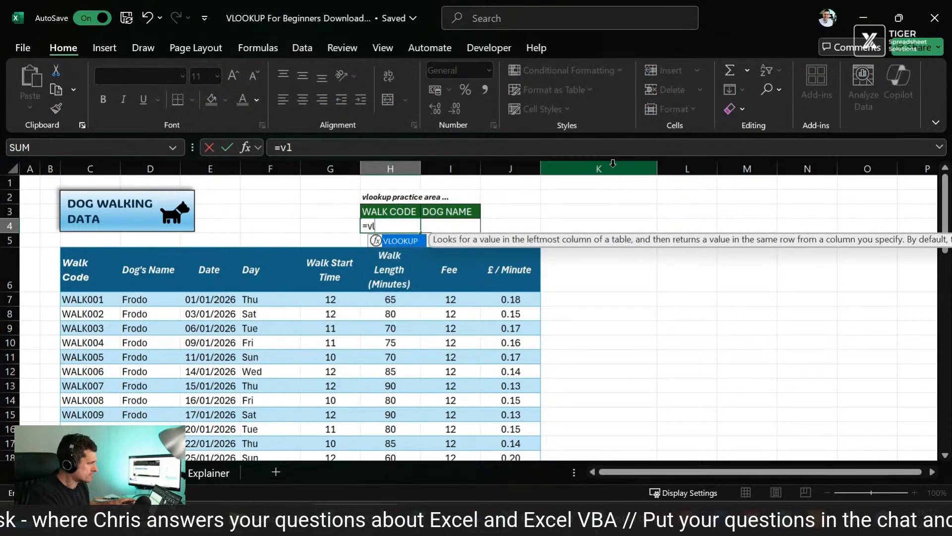
{"action": "key", "text": "Tab"}
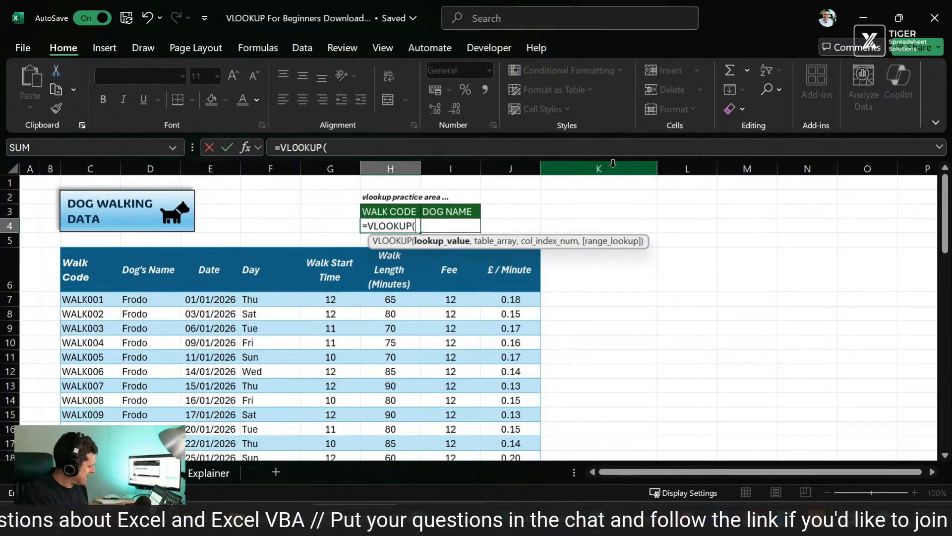
{"action": "key", "text": "Escape"}
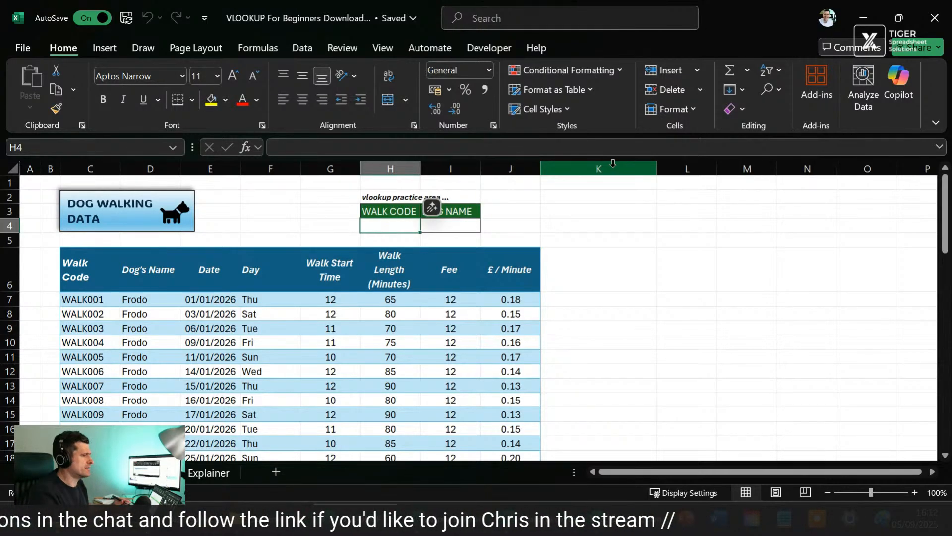
Step: Open the Copilot assistant beside the worksheet and select cell H4 under WALK CODE
{"action": "left_click", "coordinate": [903, 81]}
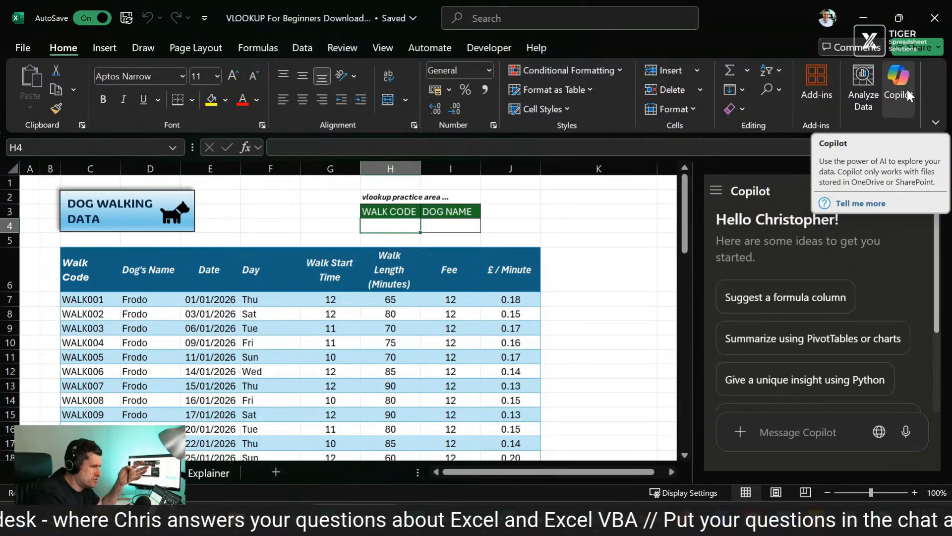
{"action": "left_click", "coordinate": [637, 256]}
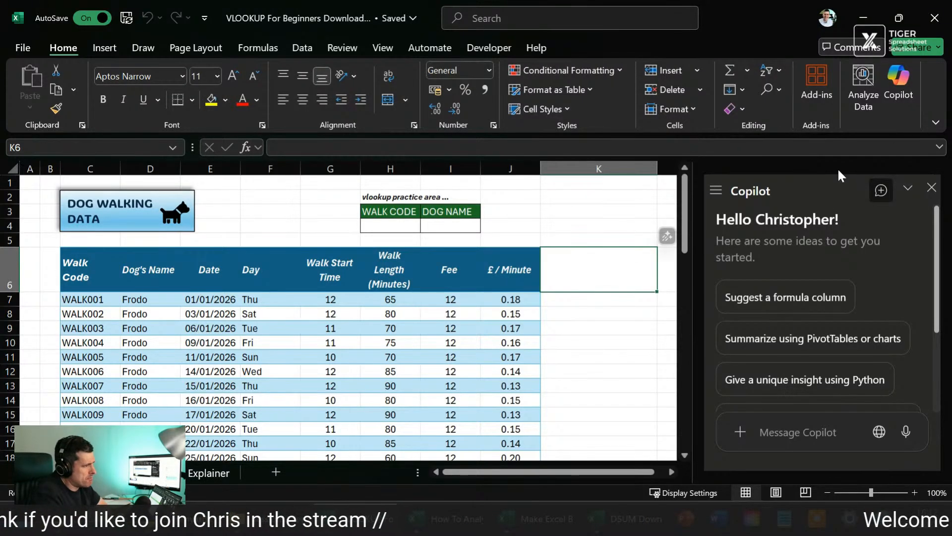
{"action": "left_click", "coordinate": [365, 227]}
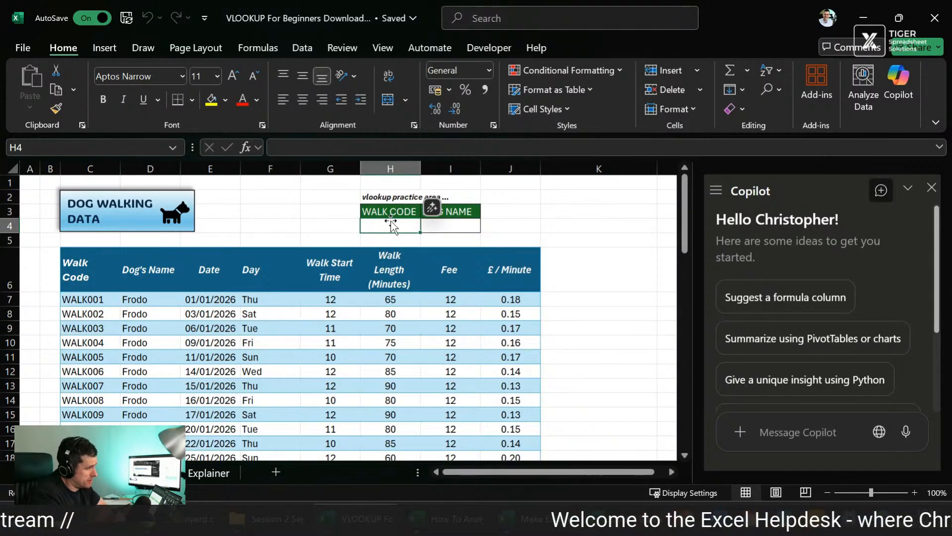
Step: Examine the first few codes in the table's Walk Code column, starting from cell C7
{"action": "left_click", "coordinate": [94, 310]}
{"action": "key", "text": "shift+Down"}
{"action": "key", "text": "shift+Down"}
{"action": "key", "text": "shift+Down"}
{"action": "key", "text": "shift+Up"}
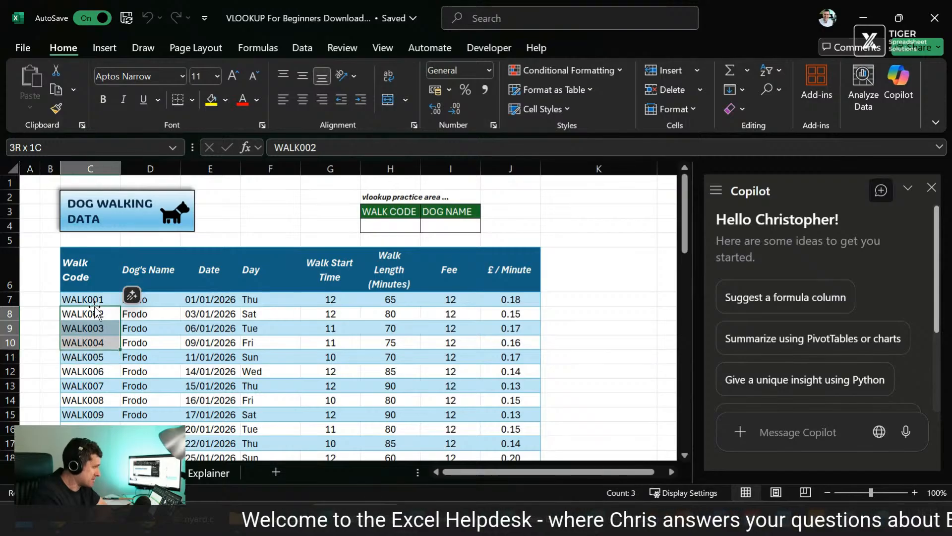
{"action": "key", "text": "Up"}
{"action": "key", "text": "Up"}
{"action": "key", "text": "Down"}
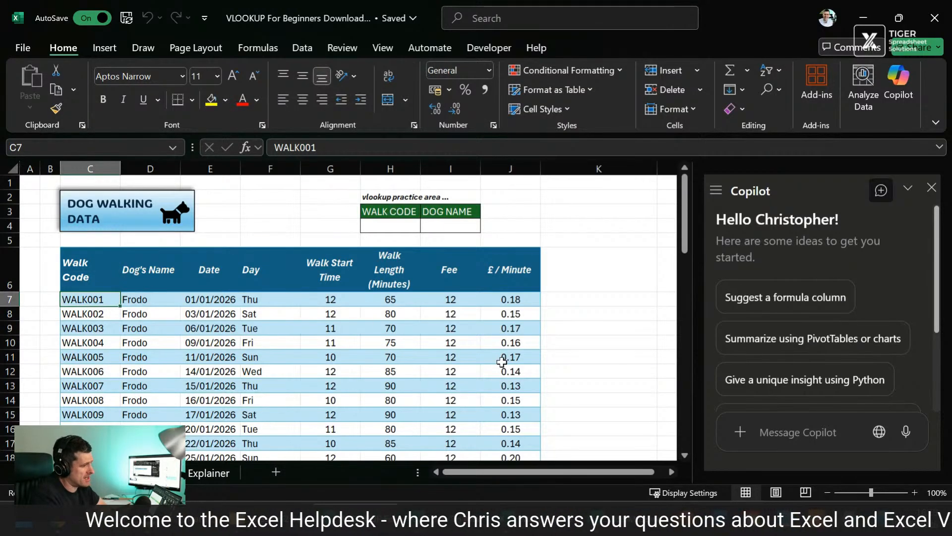
Step: Ask Copilot "could you put a dropdown menu in cell H4 to so I can easily choose from the walk codes?"
{"action": "left_click", "coordinate": [778, 434]}
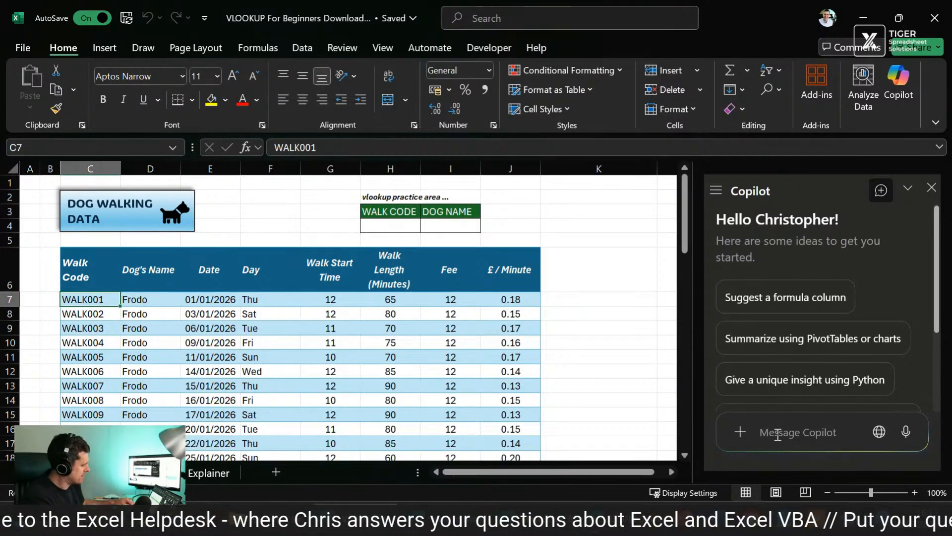
{"action": "type", "text": "cou"}
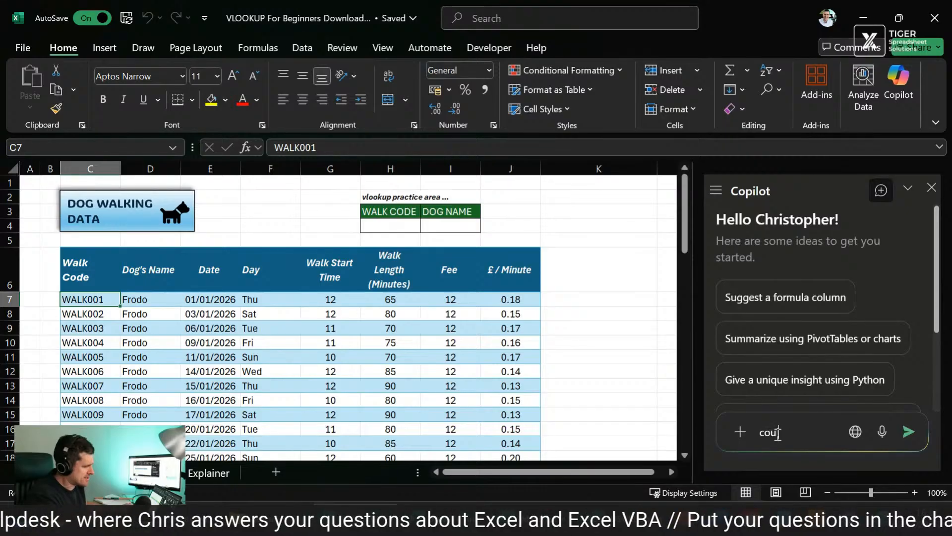
{"action": "type", "text": "ld you put a drop"}
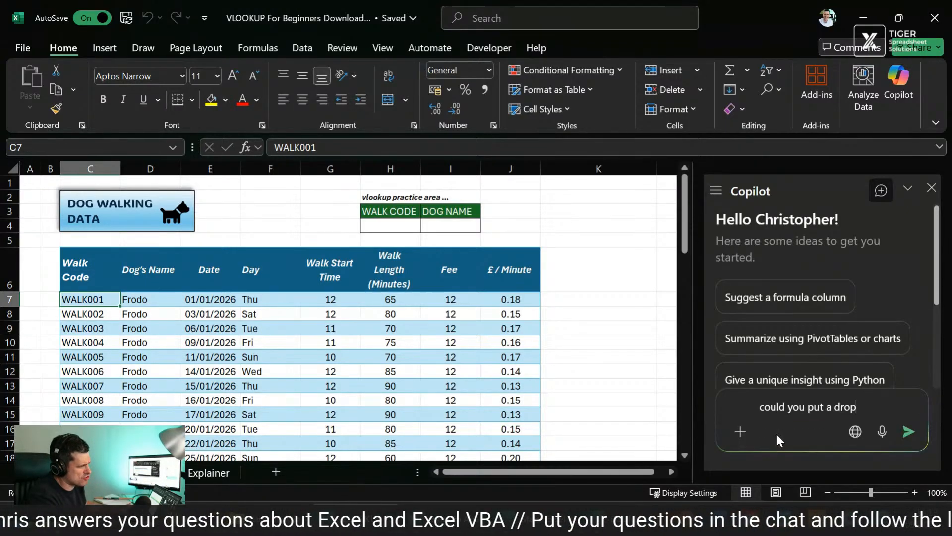
{"action": "type", "text": "down menu i"}
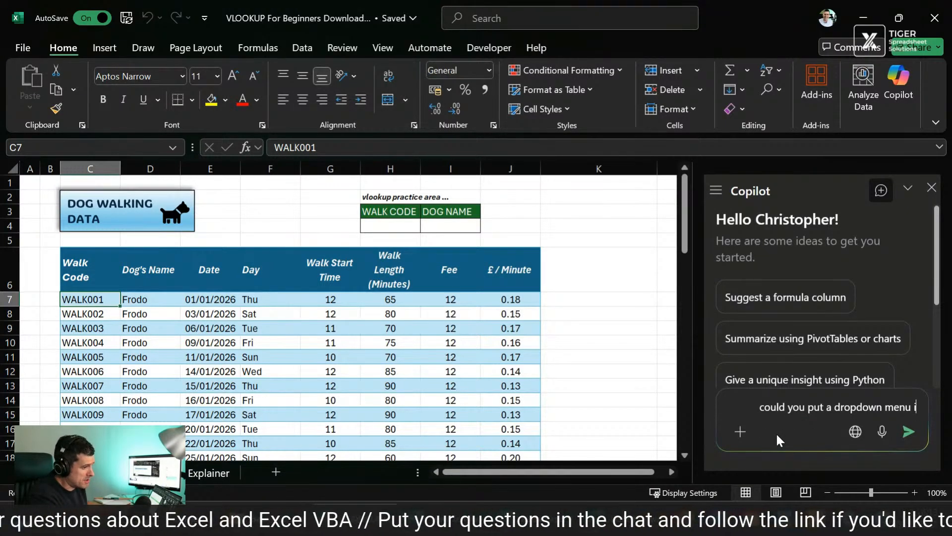
{"action": "type", "text": "n cell H$"}
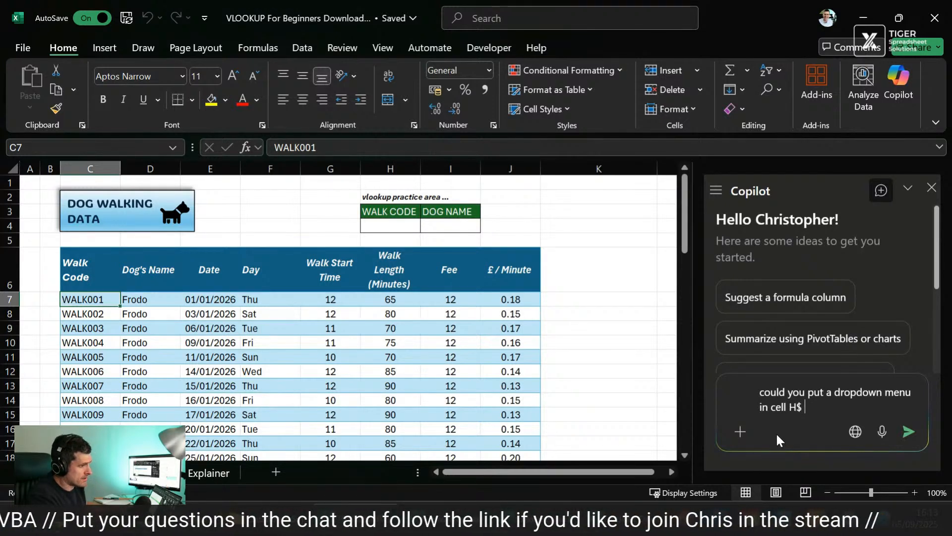
{"action": "key", "text": "BackSpace"}
{"action": "type", "text": "4 to di"}
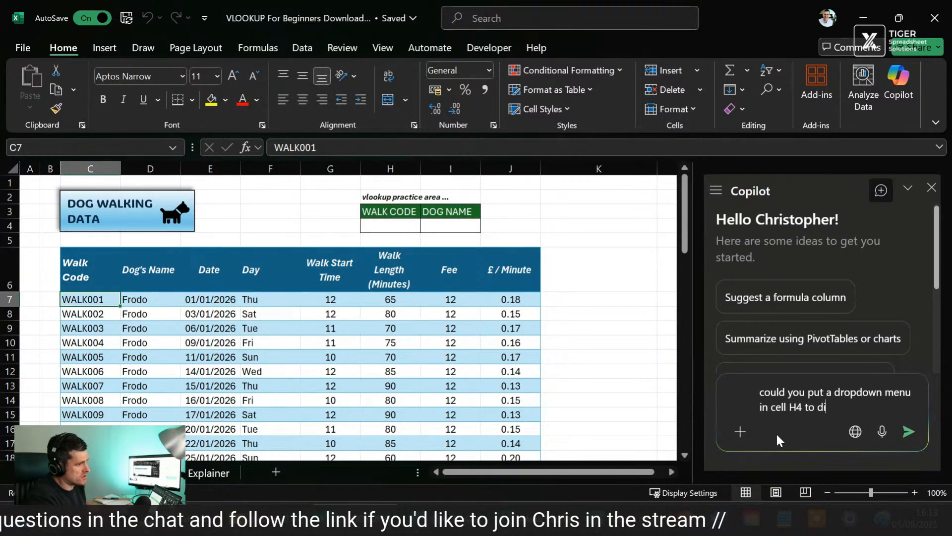
{"action": "type", "text": "splay yhr"}
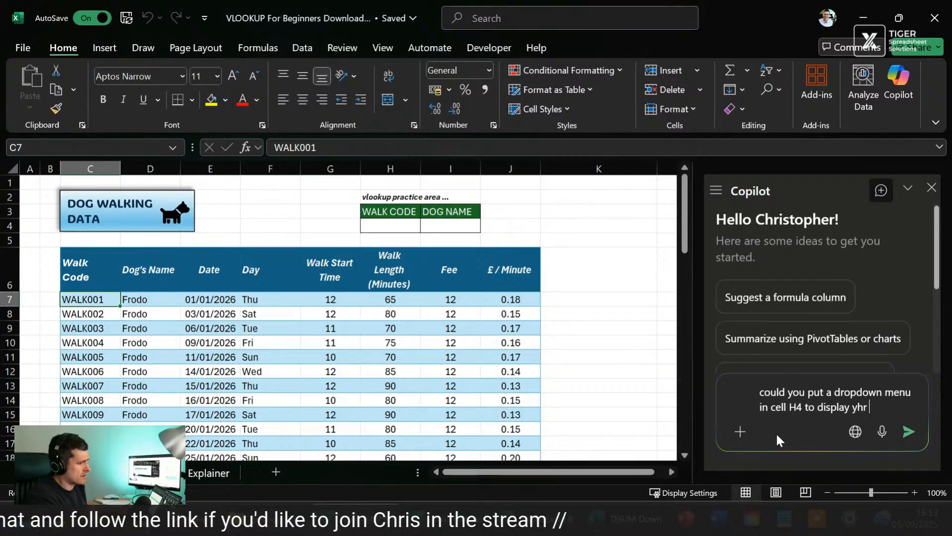
{"action": "key", "text": "BackSpace"}
{"action": "key", "text": "BackSpace"}
{"action": "key", "text": "BackSpace"}
{"action": "key", "text": "BackSpace"}
{"action": "key", "text": "BackSpace"}
{"action": "key", "text": "BackSpace"}
{"action": "key", "text": "BackSpace"}
{"action": "key", "text": "BackSpace"}
{"action": "key", "text": "BackSpace"}
{"action": "key", "text": "BackSpace"}
{"action": "type", "text": "so I can rea"}
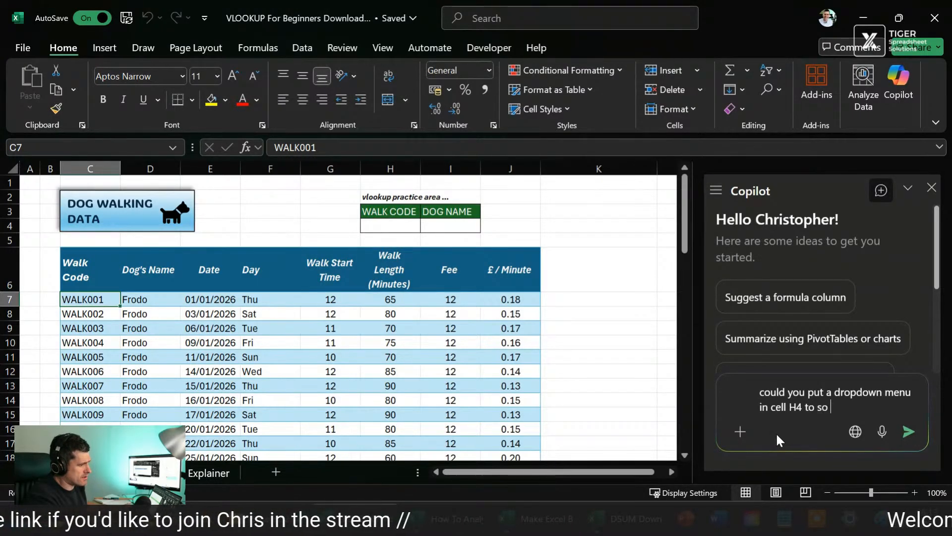
{"action": "key", "text": "BackSpace"}
{"action": "key", "text": "BackSpace"}
{"action": "key", "text": "BackSpace"}
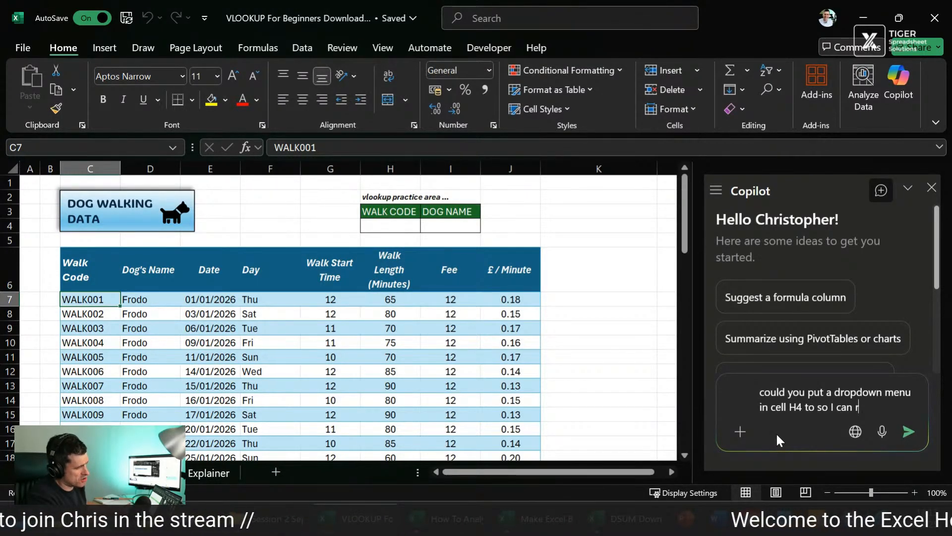
{"action": "type", "text": "saeasily"}
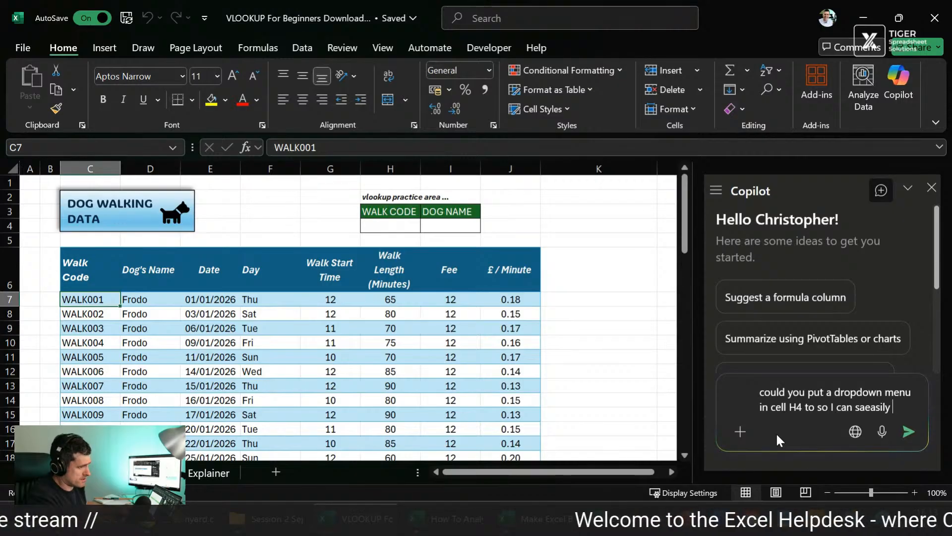
{"action": "key", "text": "BackSpace"}
{"action": "key", "text": "BackSpace"}
{"action": "key", "text": "BackSpace"}
{"action": "key", "text": "BackSpace"}
{"action": "key", "text": "BackSpace"}
{"action": "key", "text": "BackSpace"}
{"action": "key", "text": "BackSpace"}
{"action": "key", "text": "BackSpace"}
{"action": "type", "text": "eas"}
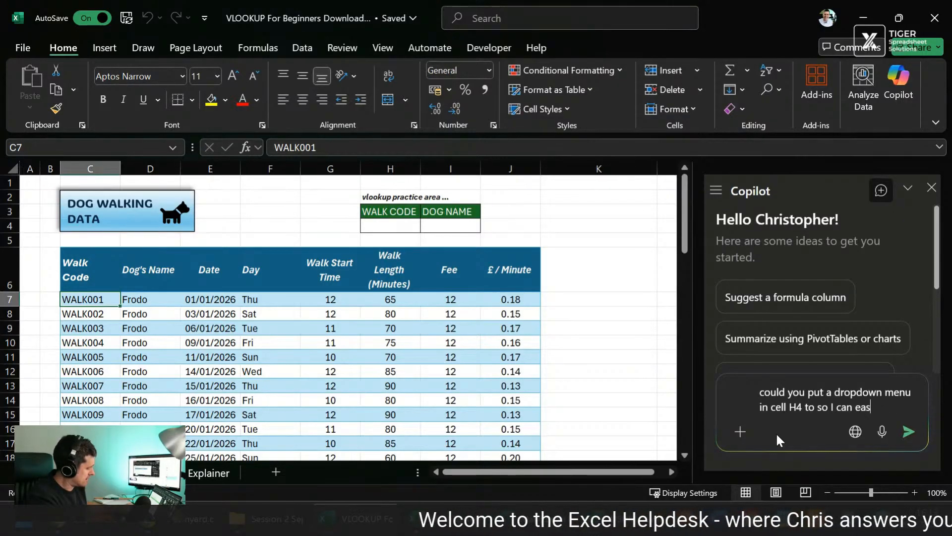
{"action": "type", "text": "ily choose from the walk codes"}
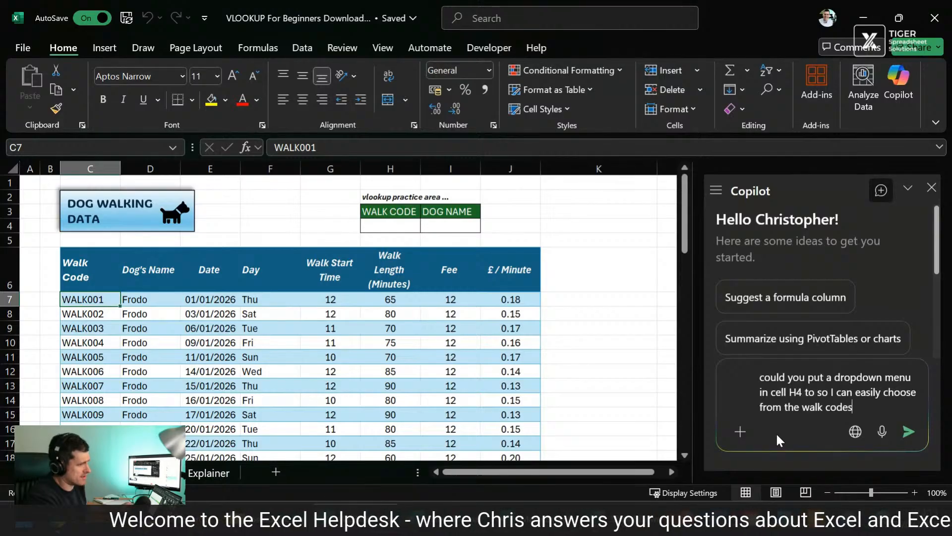
{"action": "type", "text": "?"}
{"action": "key", "text": "Return"}
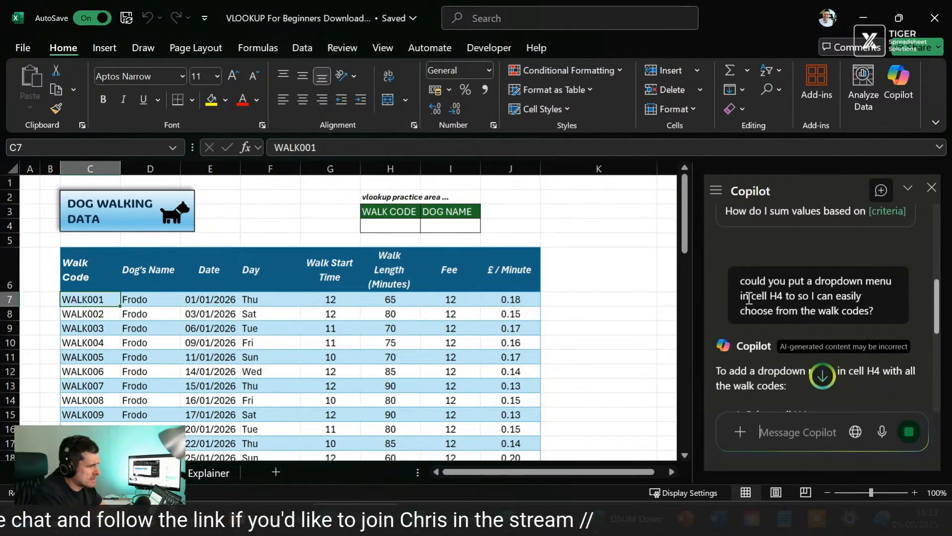
Step: Read Copilot's instructions for the H4 dropdown and send the follow-up "could you add that to the spreadsheet?"
{"action": "scroll", "coordinate": [757, 296], "scroll_direction": "down", "scroll_amount": 1}
{"action": "scroll", "coordinate": [757, 296], "scroll_direction": "down", "scroll_amount": 4}
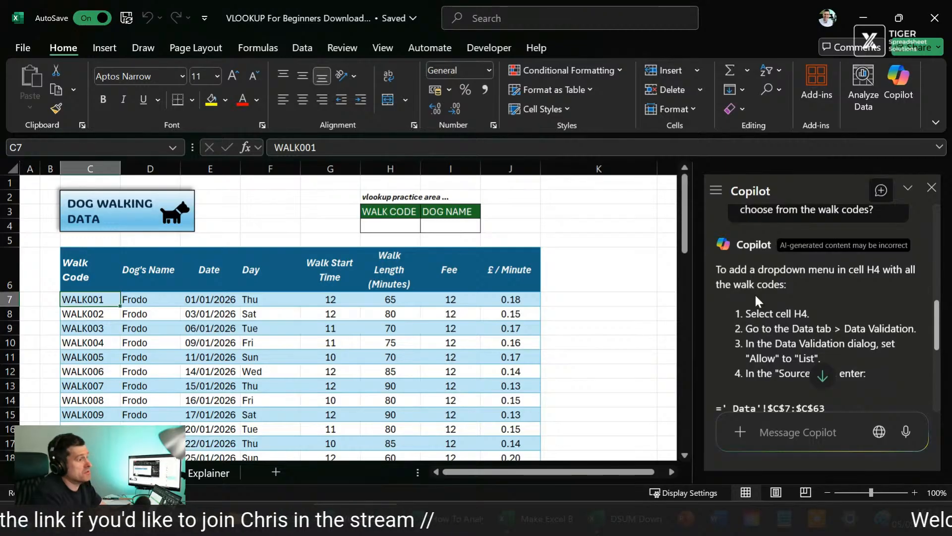
{"action": "scroll", "coordinate": [754, 293], "scroll_direction": "down", "scroll_amount": 6}
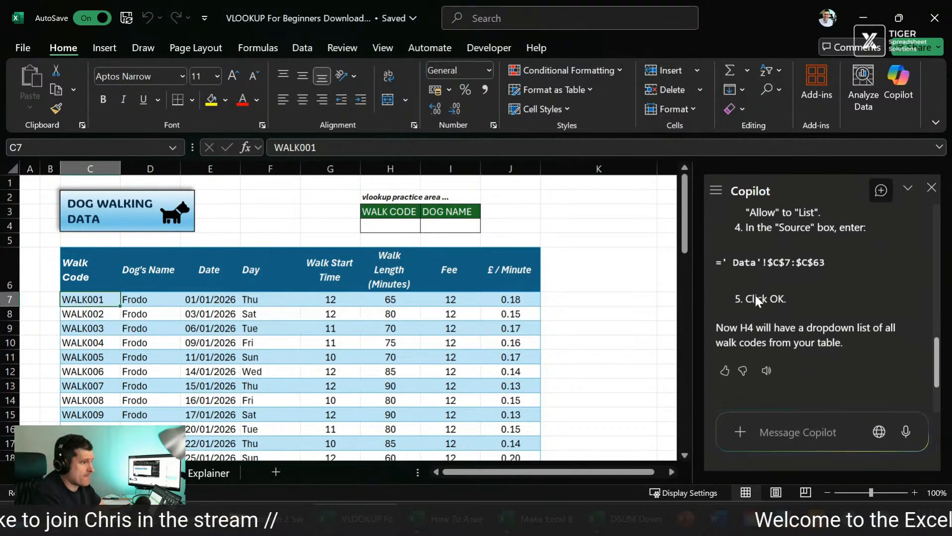
{"action": "scroll", "coordinate": [755, 296], "scroll_direction": "up", "scroll_amount": 6}
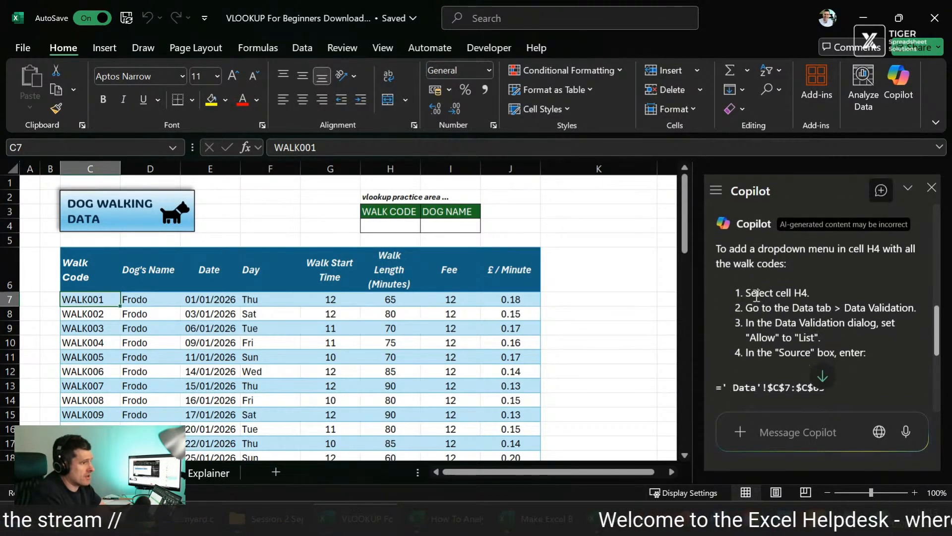
{"action": "left_click", "coordinate": [803, 445]}
{"action": "type", "text": "cou"}
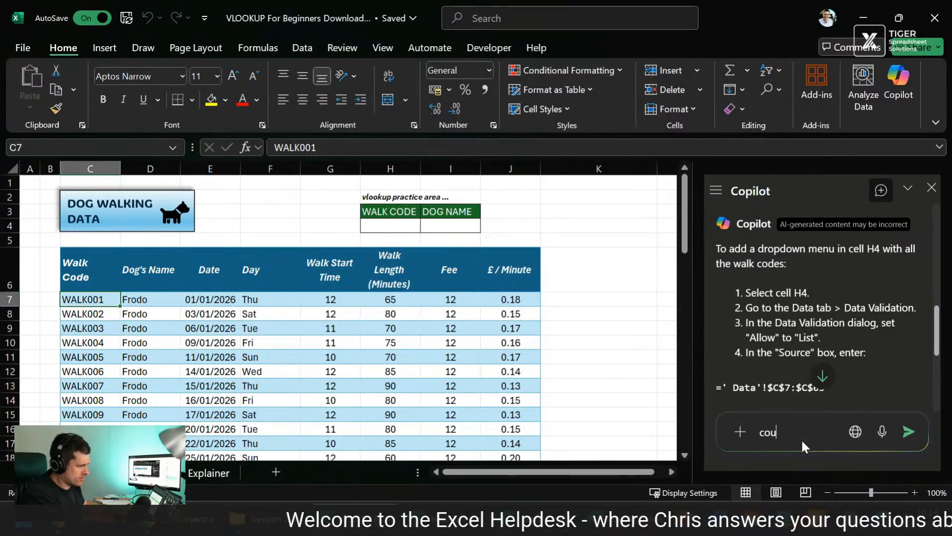
{"action": "type", "text": "ld you add the"}
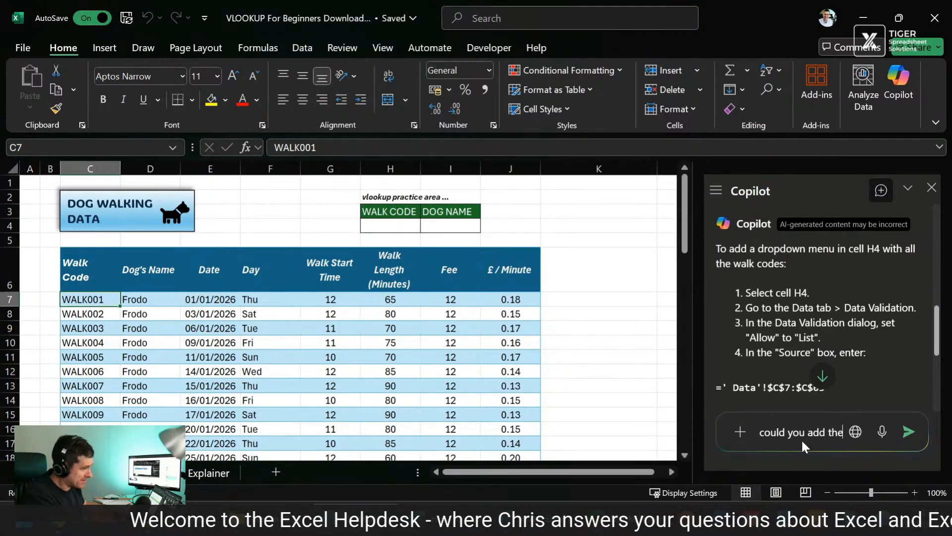
{"action": "key", "text": "BackSpace"}
{"action": "type", "text": "at to the sp"}
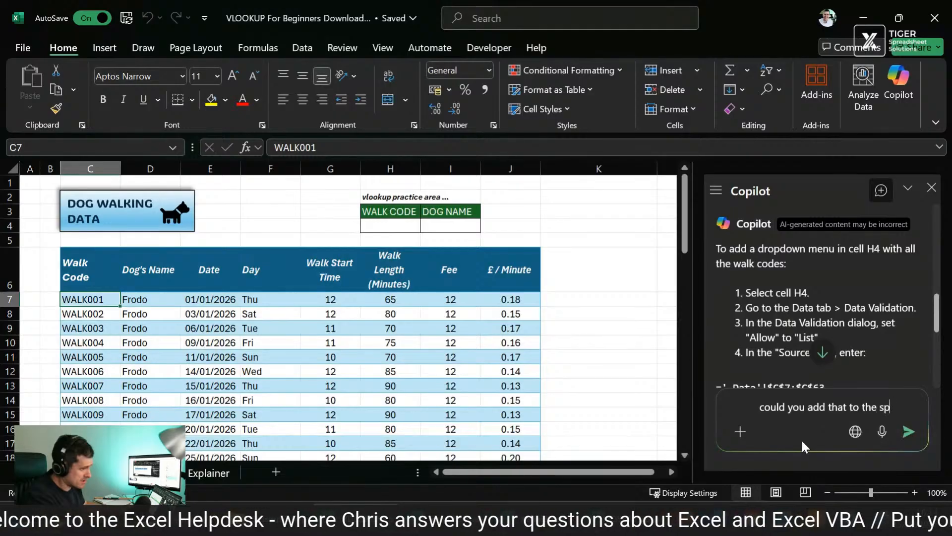
{"action": "type", "text": "readsheet?"}
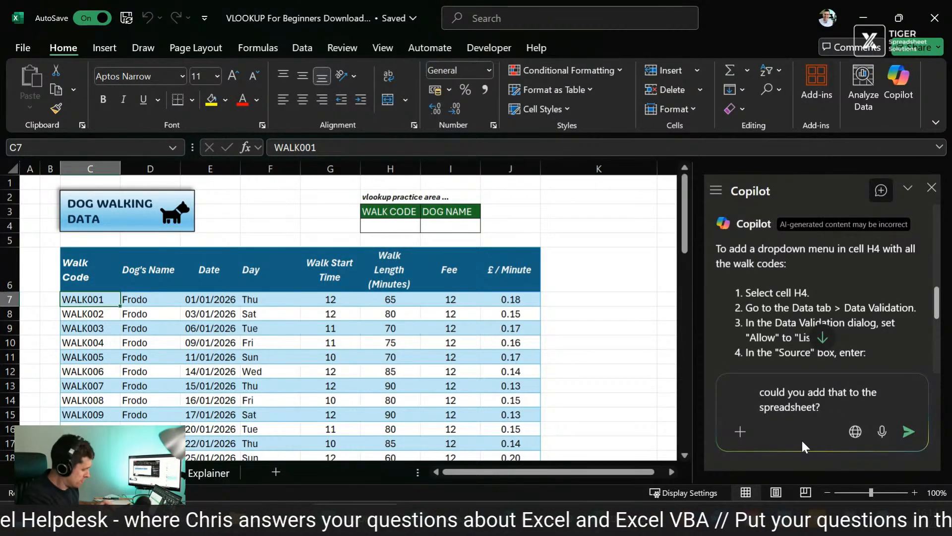
{"action": "key", "text": "Return"}
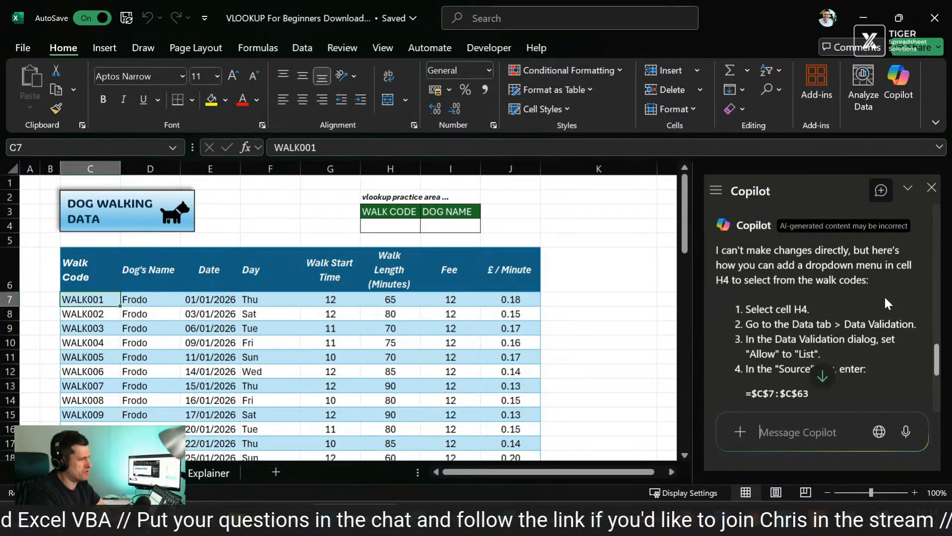
Step: Read through Copilot's replies to the follow-up request, including the instructions for a walk code dropdown in cell H4
{"action": "scroll", "coordinate": [885, 296], "scroll_direction": "up", "scroll_amount": 3}
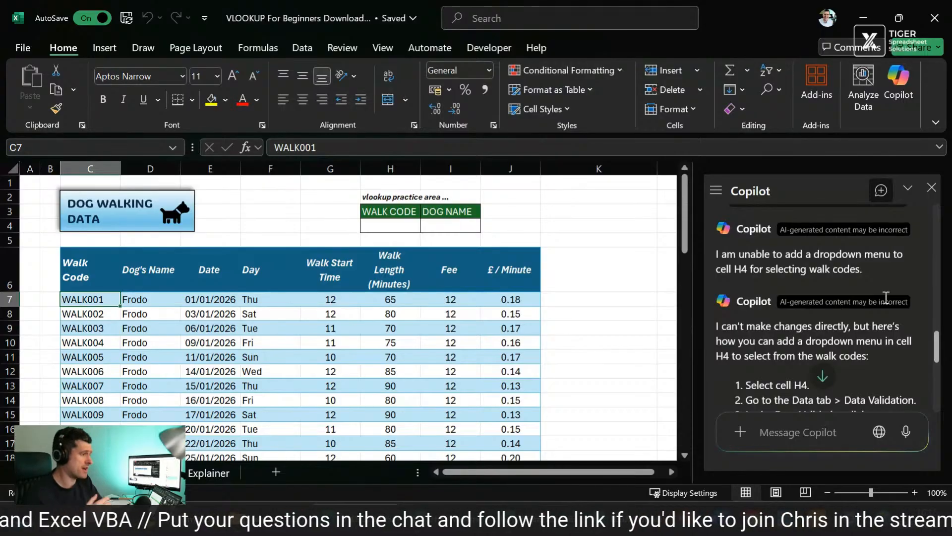
{"action": "scroll", "coordinate": [886, 296], "scroll_direction": "down", "scroll_amount": 2}
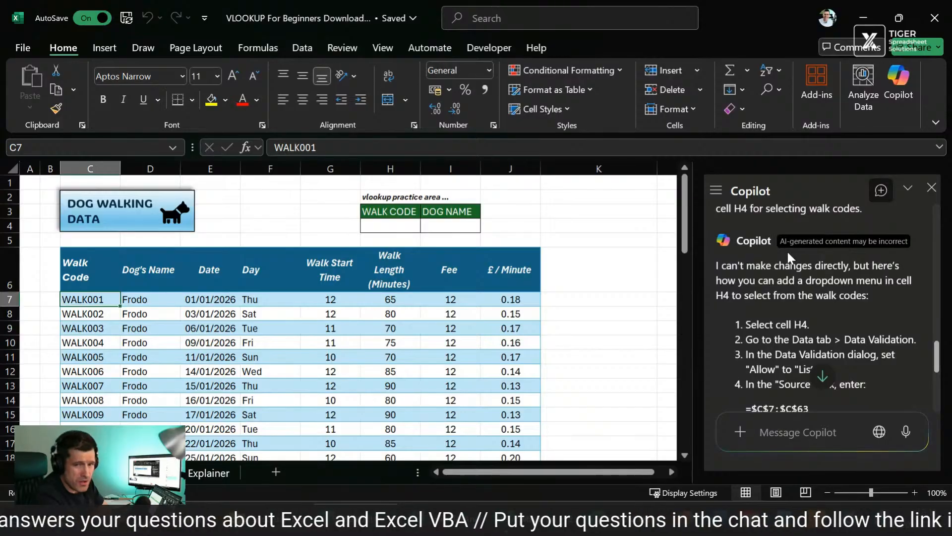
{"action": "scroll", "coordinate": [787, 250], "scroll_direction": "down", "scroll_amount": 5}
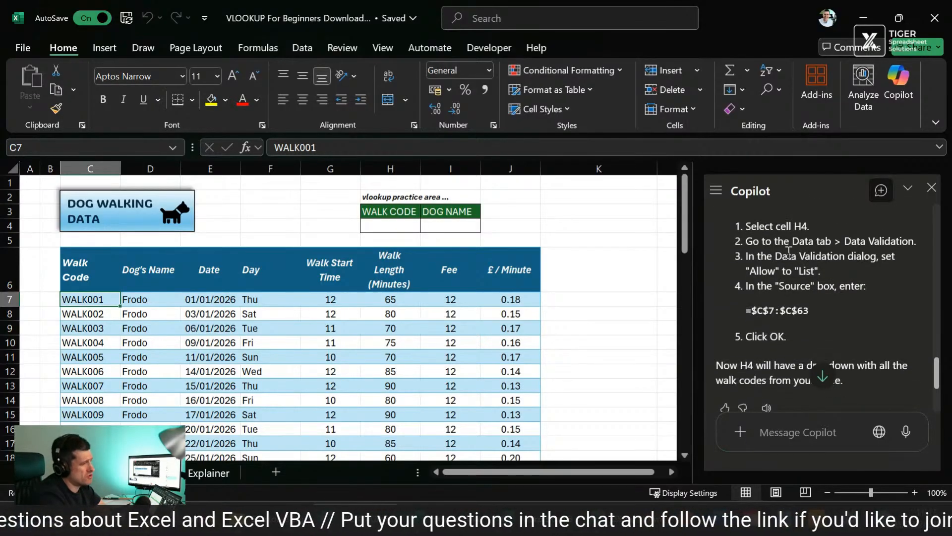
{"action": "scroll", "coordinate": [788, 253], "scroll_direction": "up", "scroll_amount": 5}
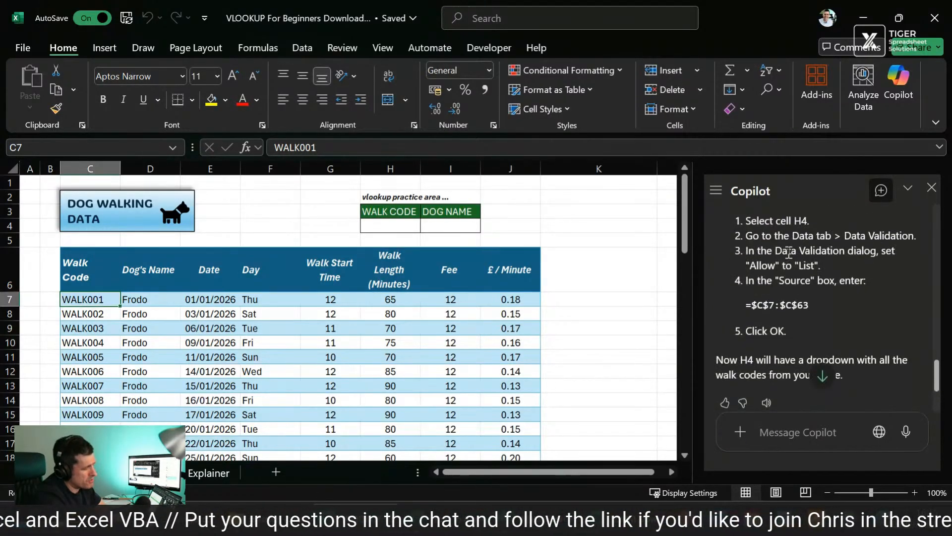
{"action": "scroll", "coordinate": [789, 252], "scroll_direction": "down", "scroll_amount": 1}
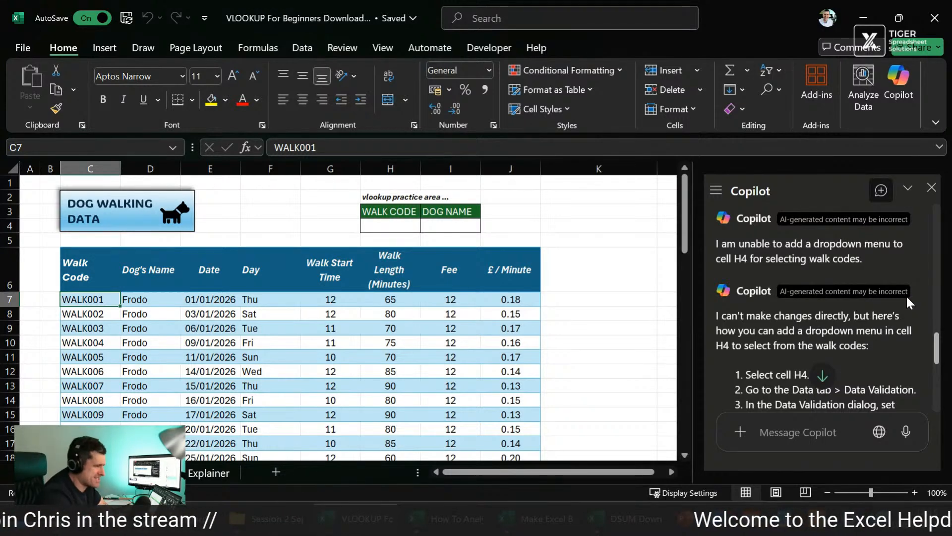
{"action": "scroll", "coordinate": [866, 323], "scroll_direction": "down", "scroll_amount": 3}
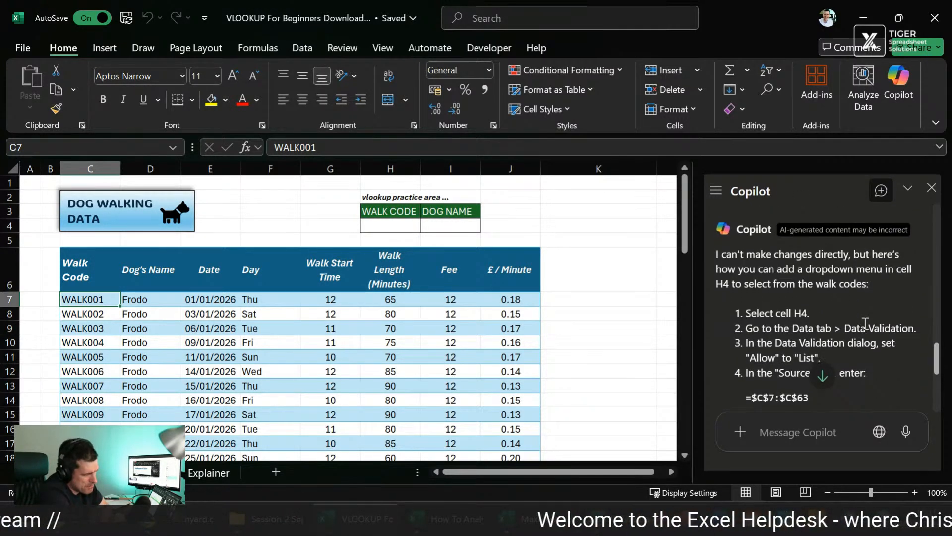
Step: Start a Data Validation rule for cell H4 under WALK CODE and set it to allow a List
{"action": "left_click", "coordinate": [381, 224]}
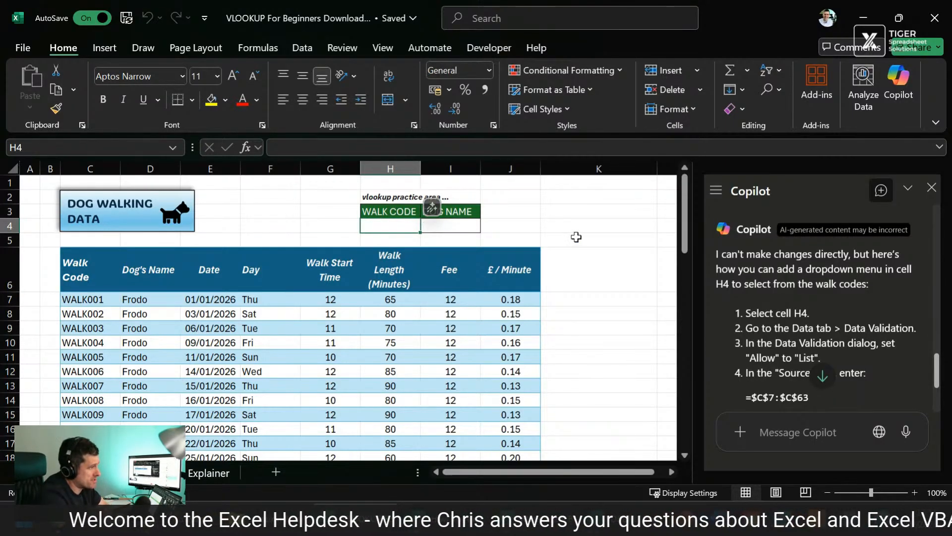
{"action": "key", "text": "alt+a"}
{"action": "key", "text": "v"}
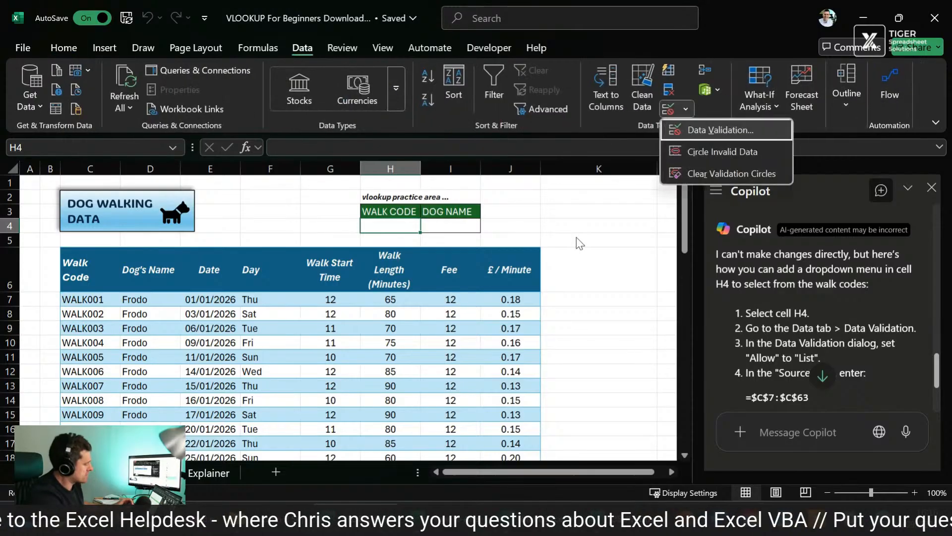
{"action": "key", "text": "v"}
{"action": "left_click", "coordinate": [757, 94]}
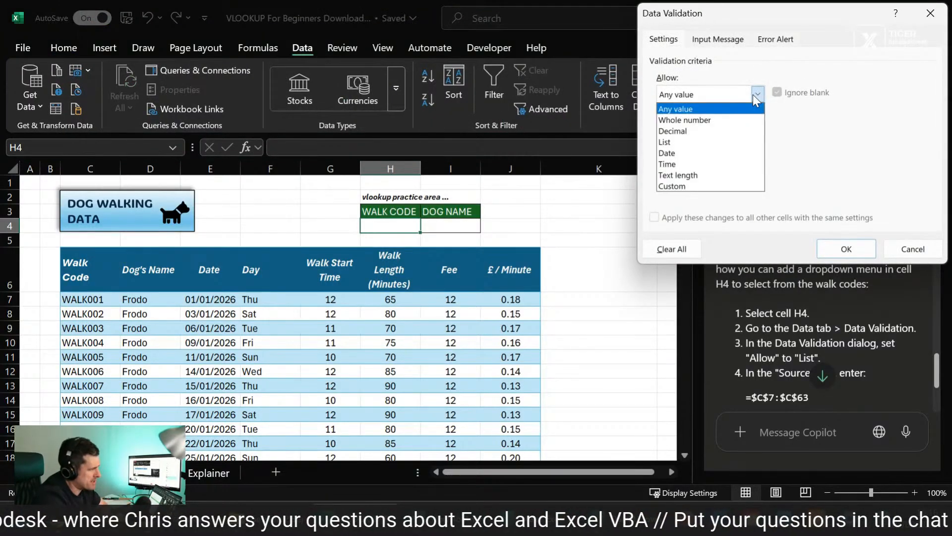
{"action": "left_click", "coordinate": [686, 139]}
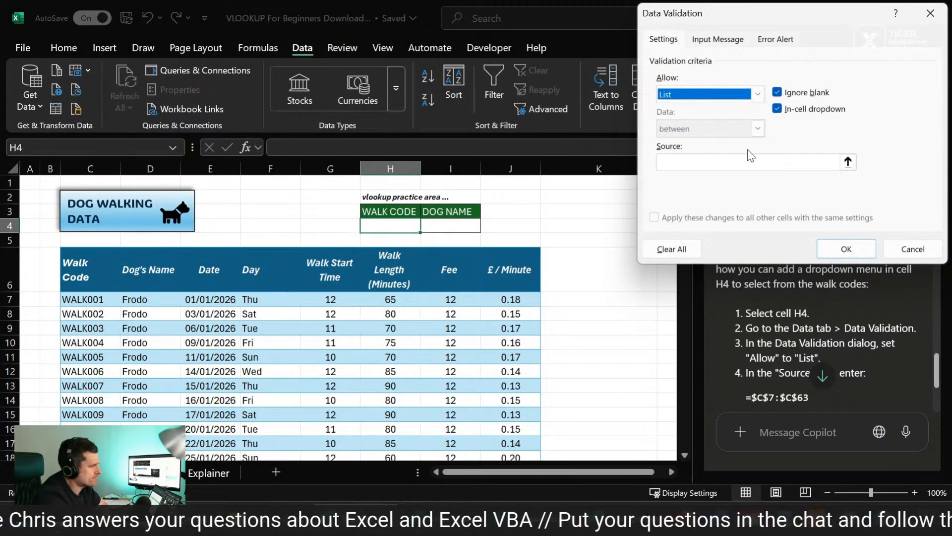
Step: Set the list source to the walk codes in =$C$7:$C$63, apply the validation and open the dropdown in H4
{"action": "left_click", "coordinate": [848, 162]}
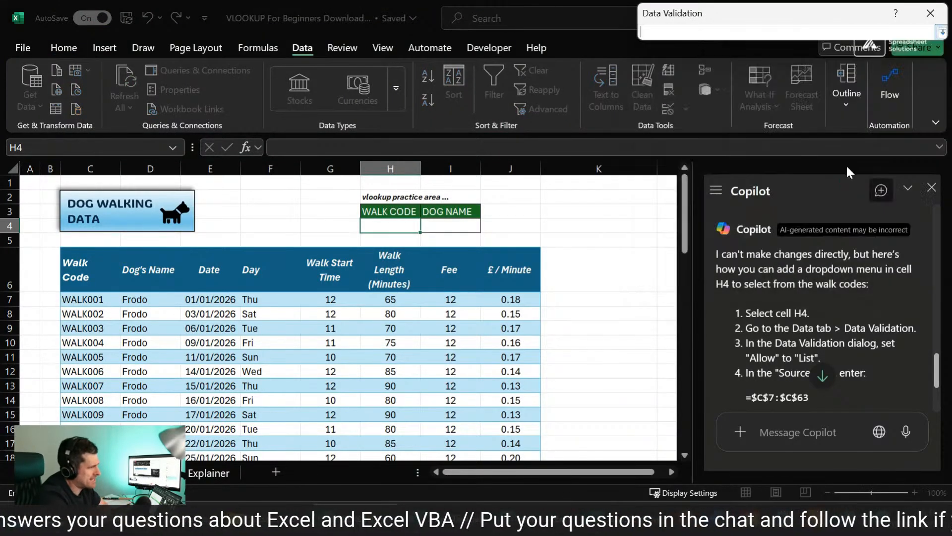
{"action": "left_click", "coordinate": [77, 297]}
{"action": "key", "text": "ctrl+shift+Down"}
{"action": "key", "text": "Return"}
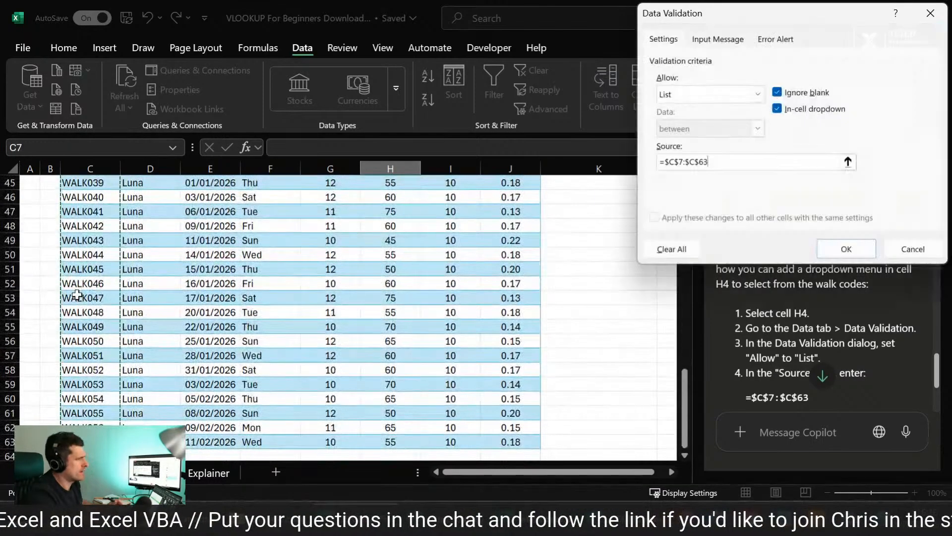
{"action": "key", "text": "Return"}
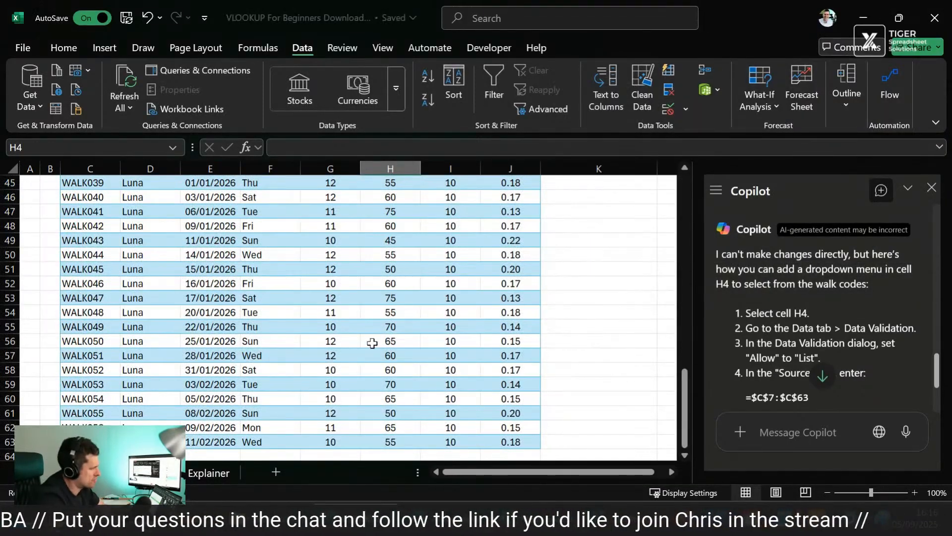
{"action": "scroll", "coordinate": [372, 340], "scroll_direction": "up", "scroll_amount": 15}
{"action": "left_click", "coordinate": [426, 229]}
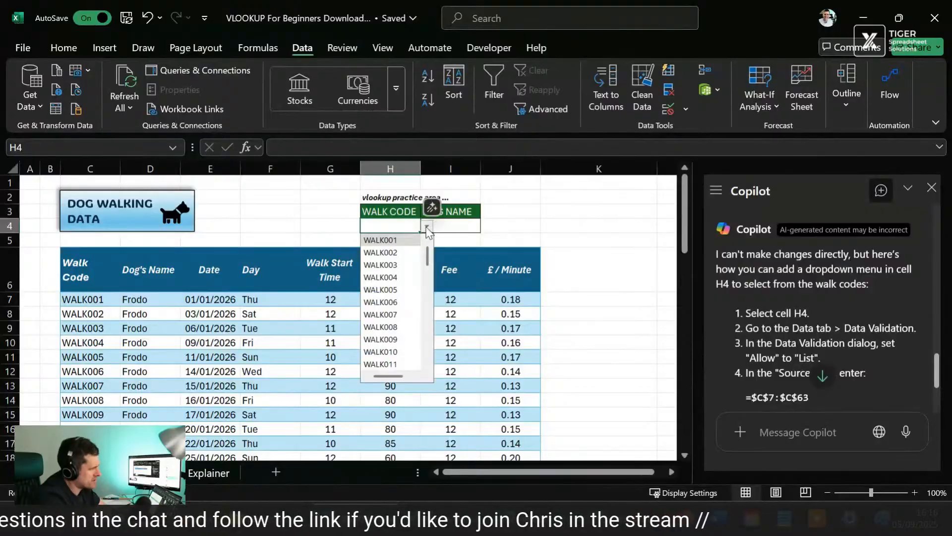
Step: Choose WALK001 from the dropdown in H4 and select the empty cell I4 under DOG NAME
{"action": "left_click", "coordinate": [409, 240]}
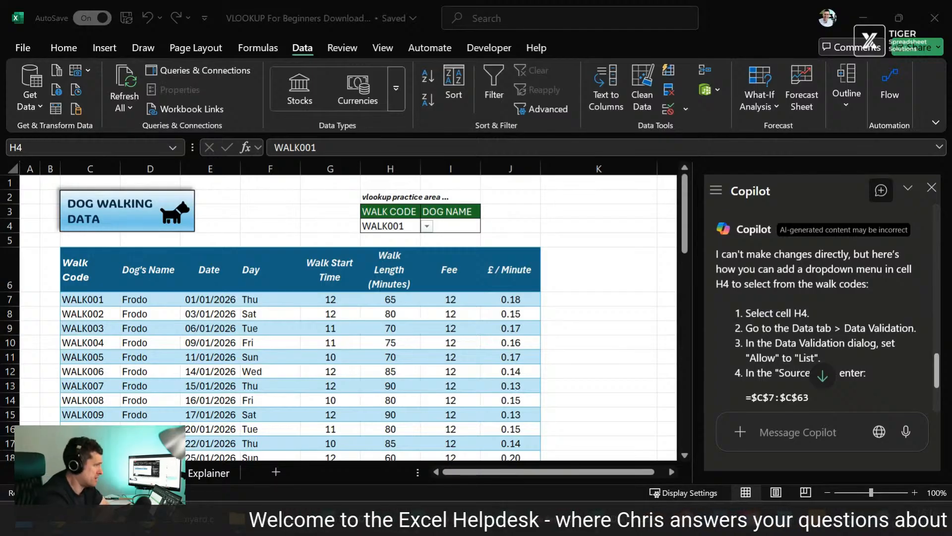
{"action": "left_click", "coordinate": [549, 217]}
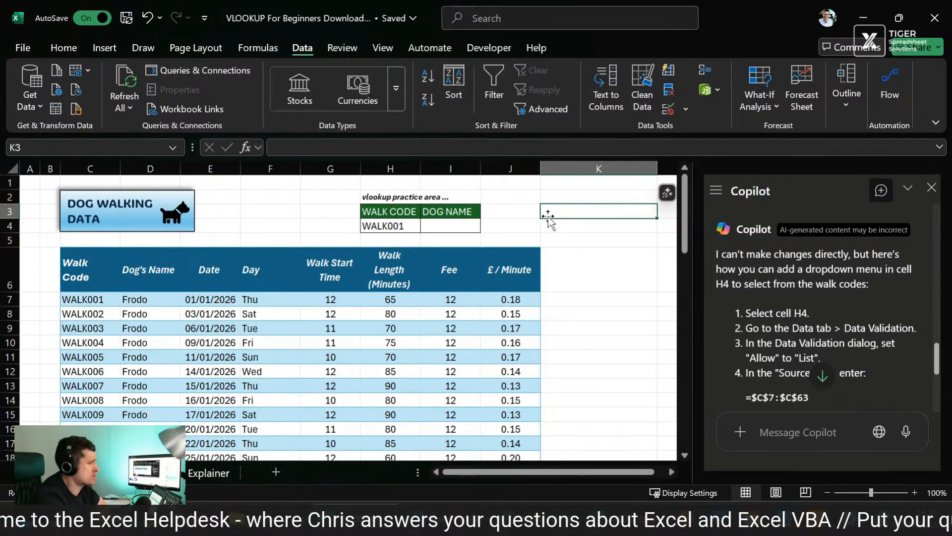
{"action": "left_click", "coordinate": [449, 224]}
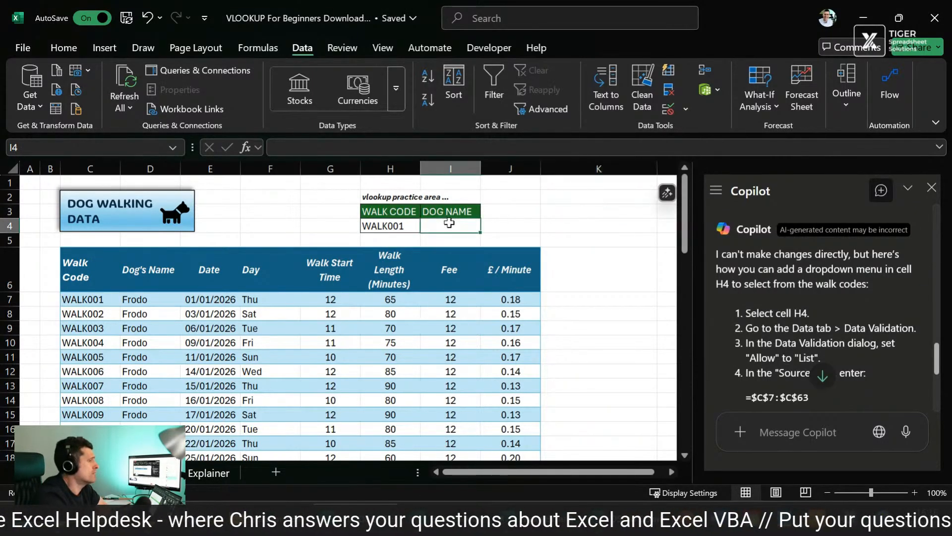
{"action": "left_click", "coordinate": [575, 214]}
{"action": "left_click", "coordinate": [449, 227]}
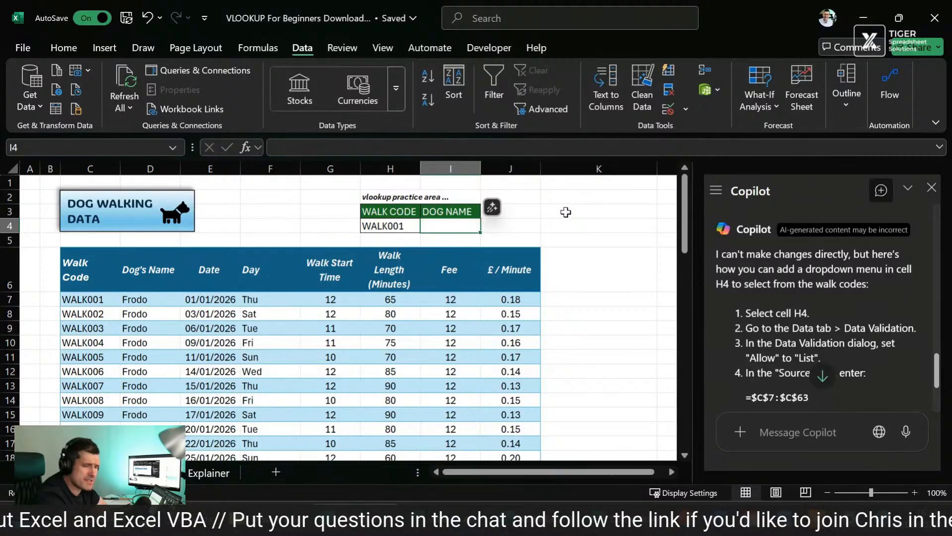
{"action": "left_click", "coordinate": [566, 212]}
{"action": "left_click", "coordinate": [449, 226]}
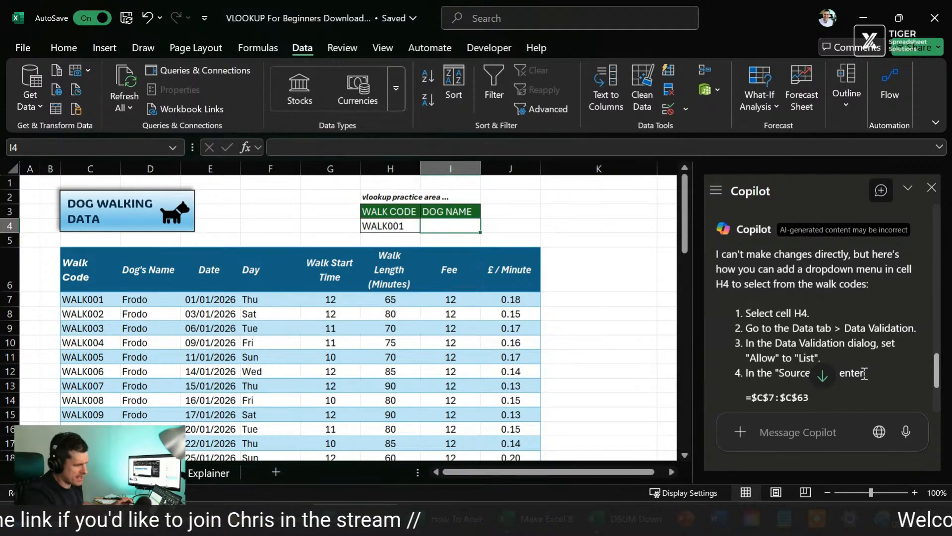
Step: Ask Copilot "could you put vlookup formula in cell I4 to display the dog's name for the walk code in cell h4?"
{"action": "left_click", "coordinate": [807, 430]}
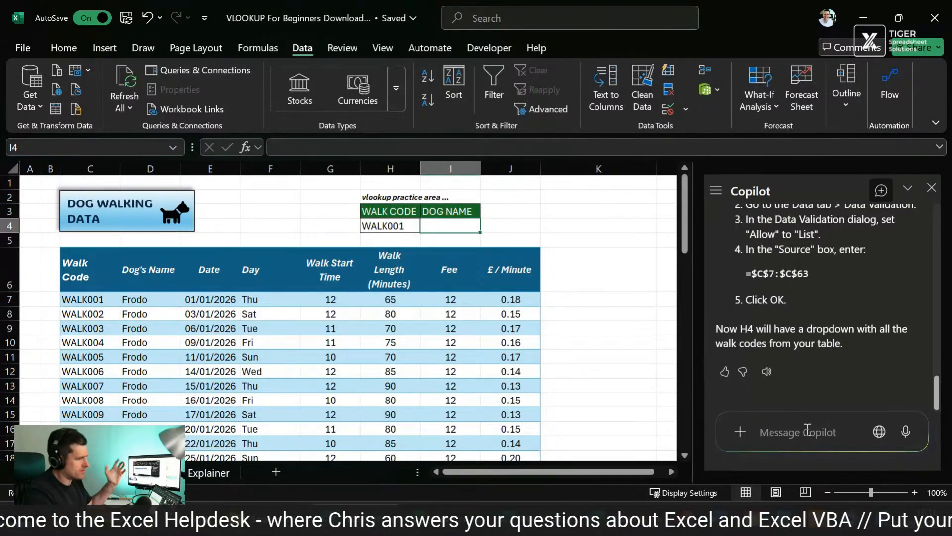
{"action": "type", "text": "could"}
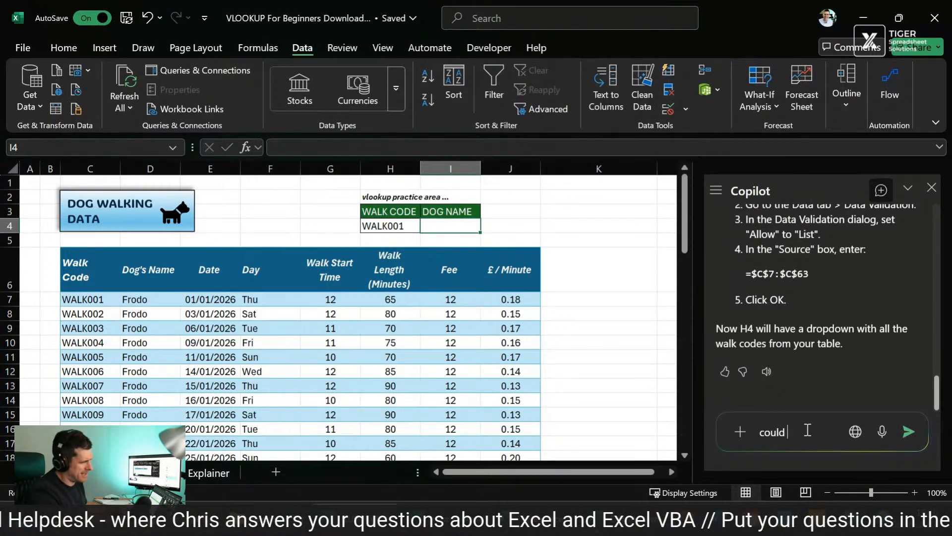
{"action": "type", "text": " you buy a"}
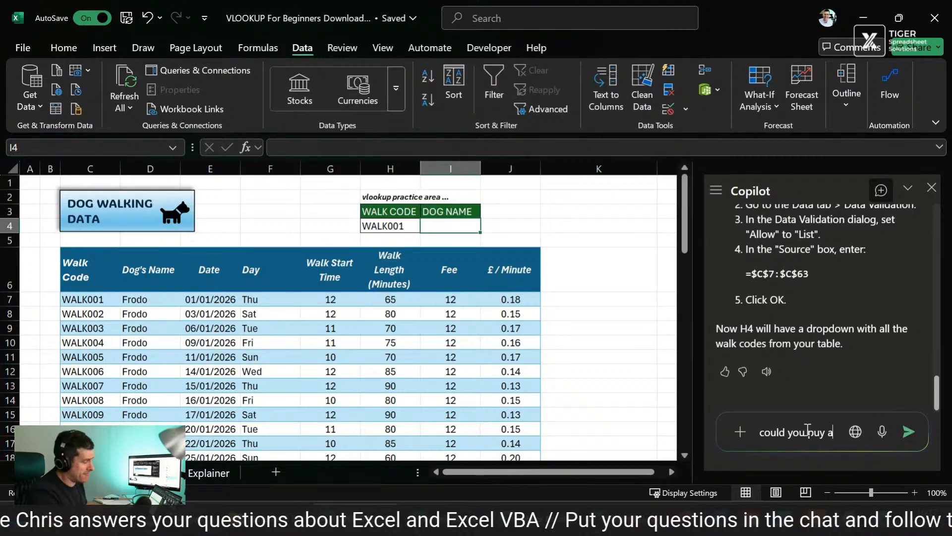
{"action": "key", "text": "BackSpace"}
{"action": "type", "text": "t vlook"}
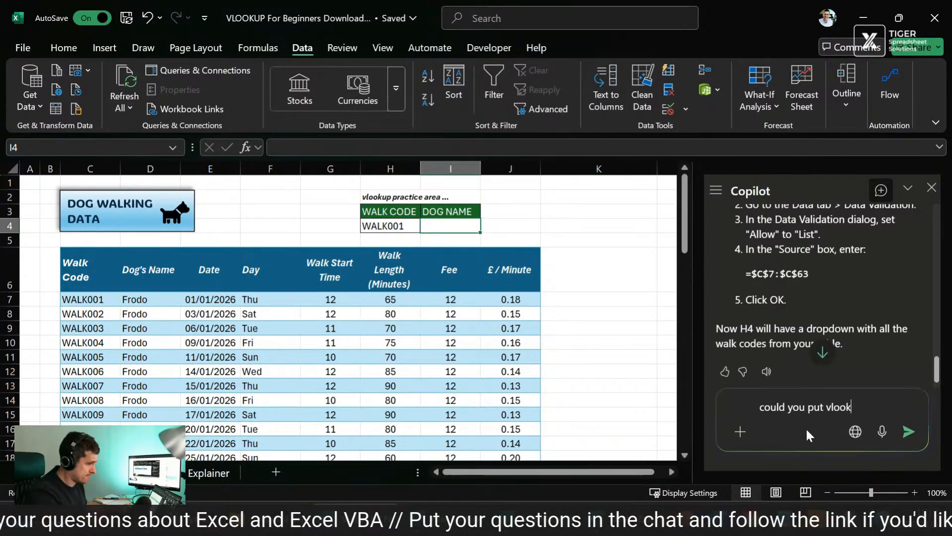
{"action": "type", "text": "up formula in"}
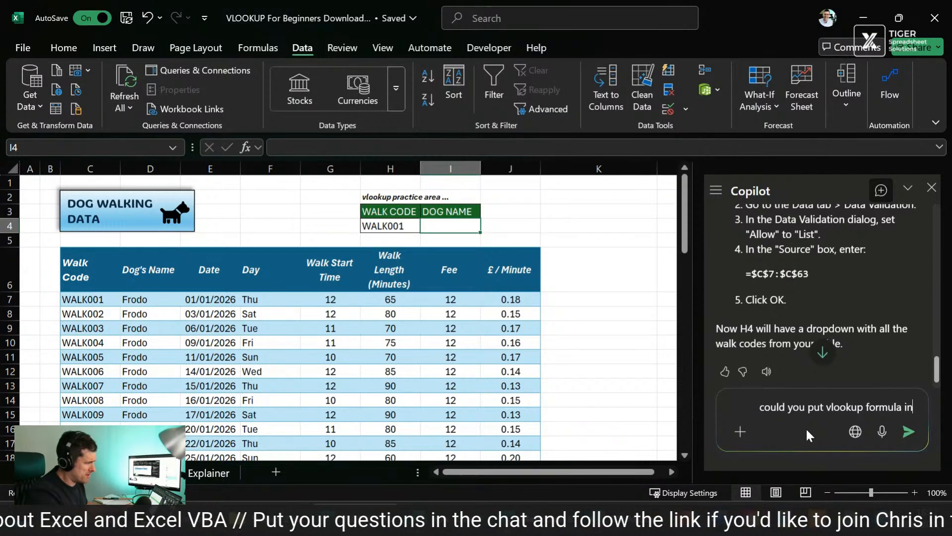
{"action": "type", "text": " cell I4"}
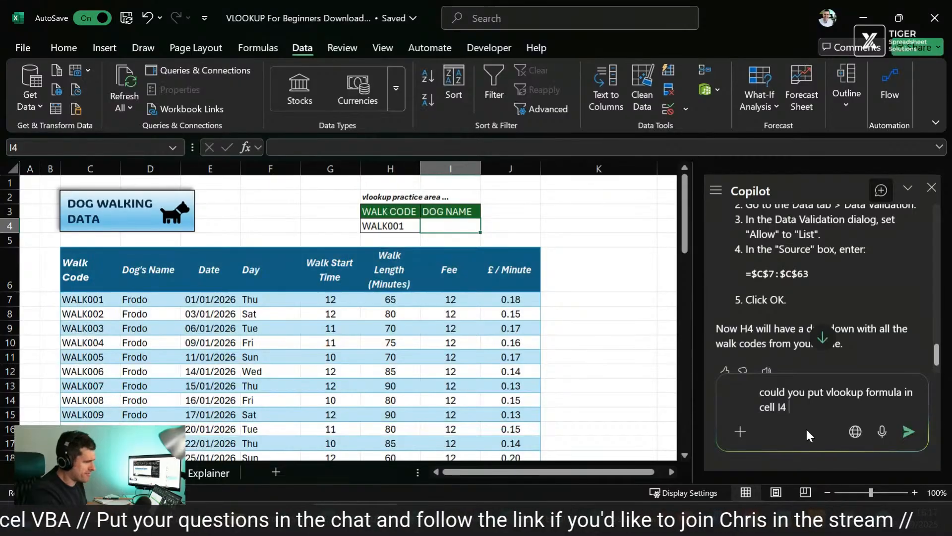
{"action": "type", "text": " to"}
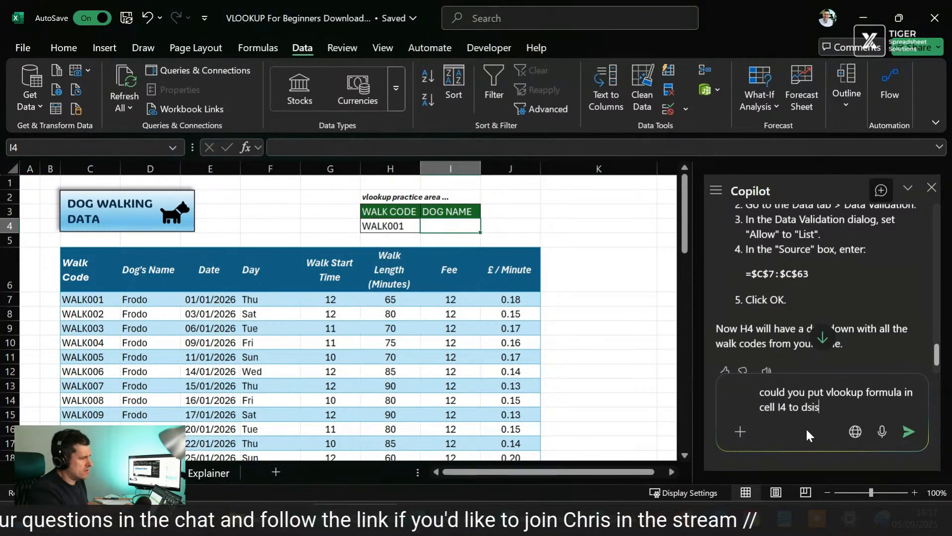
{"action": "type", "text": " display the"}
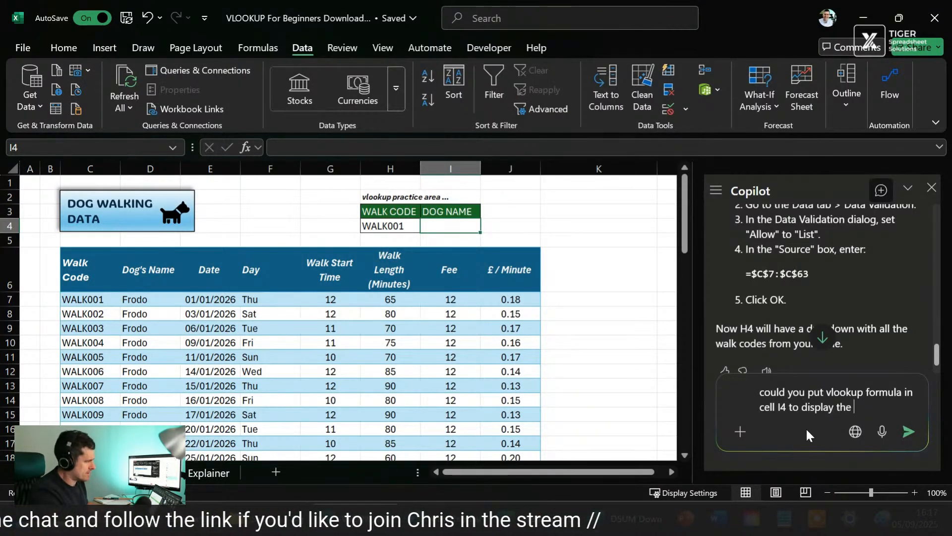
{"action": "type", "text": " dog's n"}
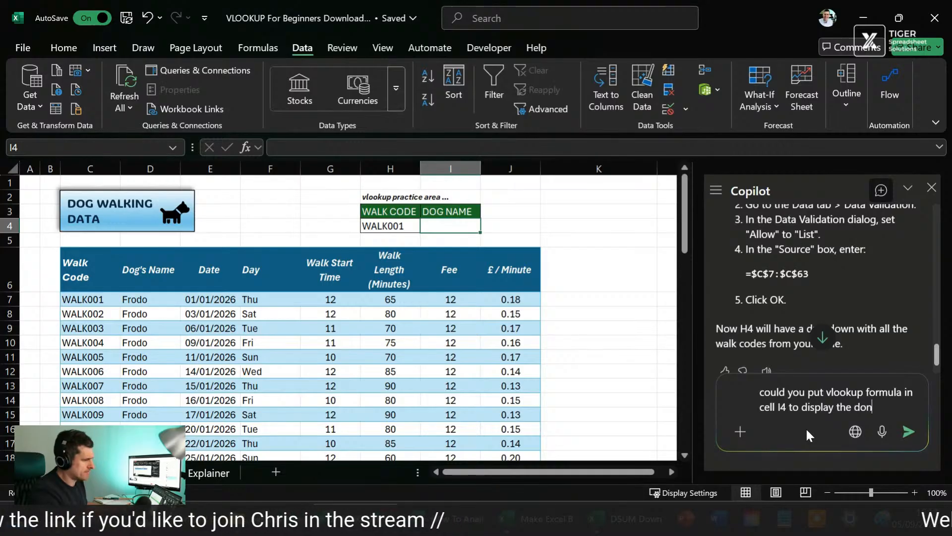
{"action": "type", "text": "ame for t"}
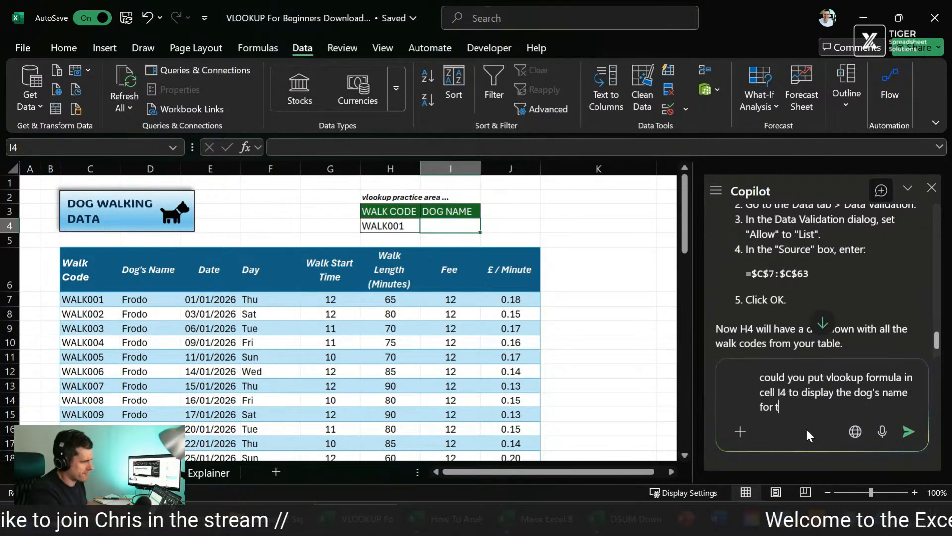
{"action": "type", "text": "he walk code in "}
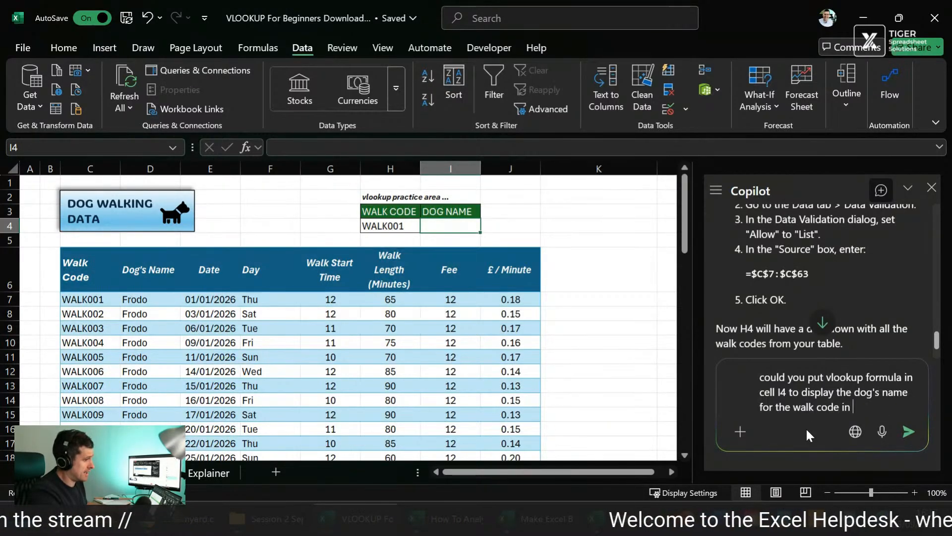
{"action": "type", "text": "cell h4"}
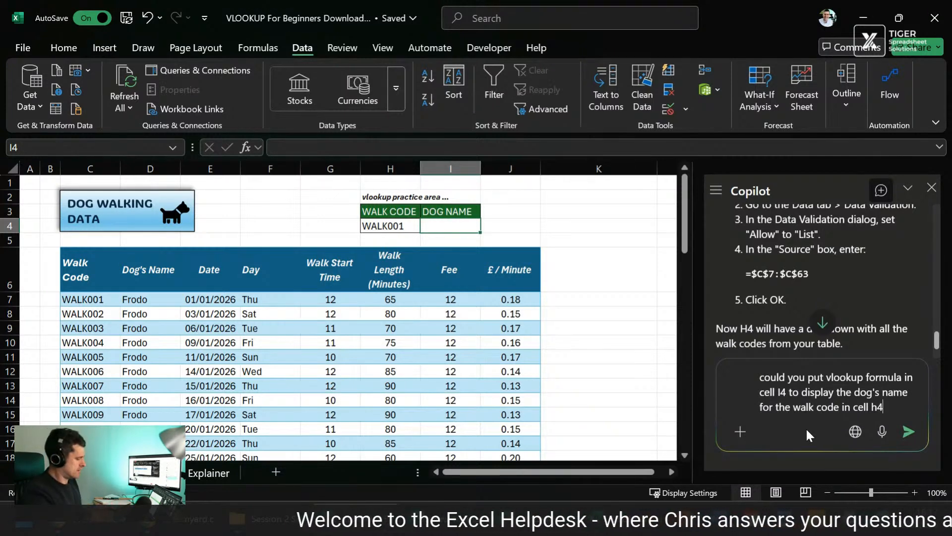
{"action": "key", "text": "Return"}
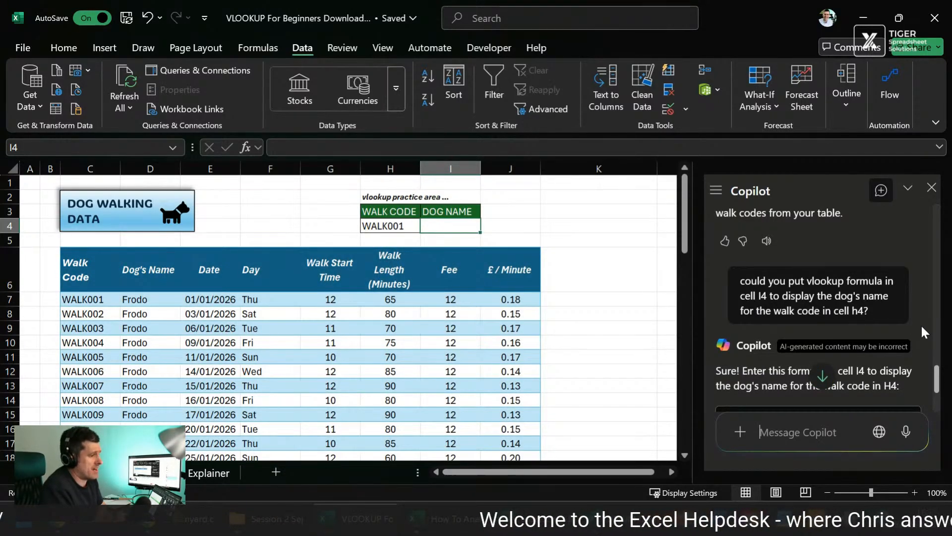
Step: Read Copilot's VLOOKUP reply and send the follow-up "could you put it in for me?"
{"action": "scroll", "coordinate": [921, 323], "scroll_direction": "down", "scroll_amount": 3}
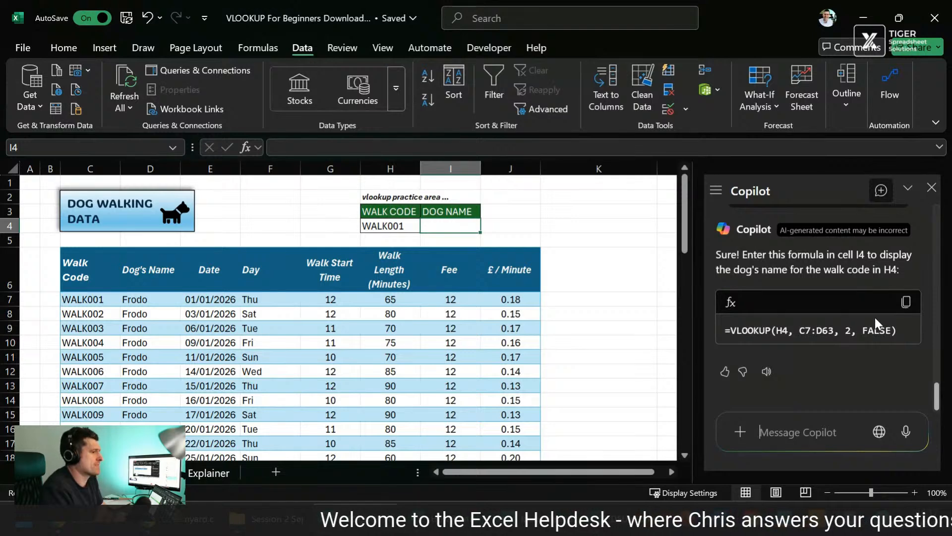
{"action": "scroll", "coordinate": [874, 318], "scroll_direction": "up", "scroll_amount": 1}
{"action": "scroll", "coordinate": [874, 318], "scroll_direction": "down", "scroll_amount": 1}
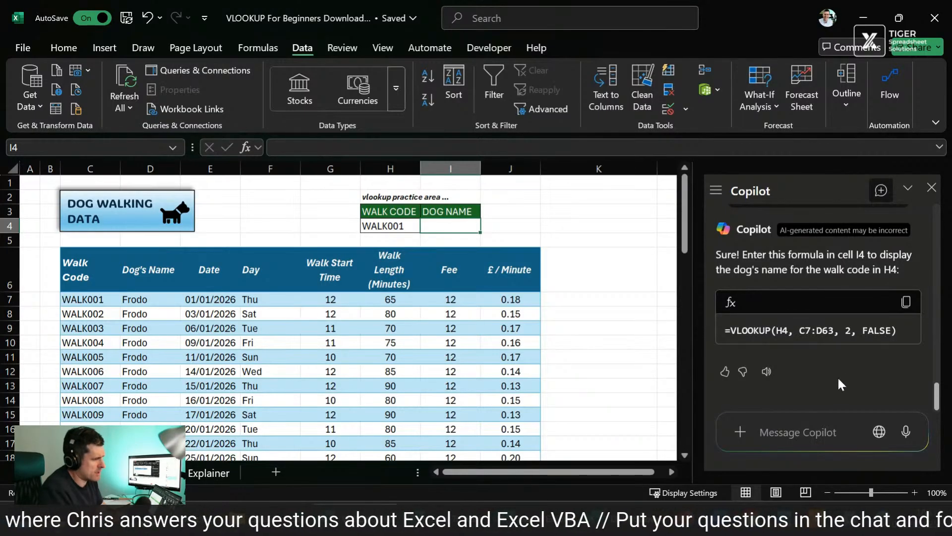
{"action": "type", "text": "could y"}
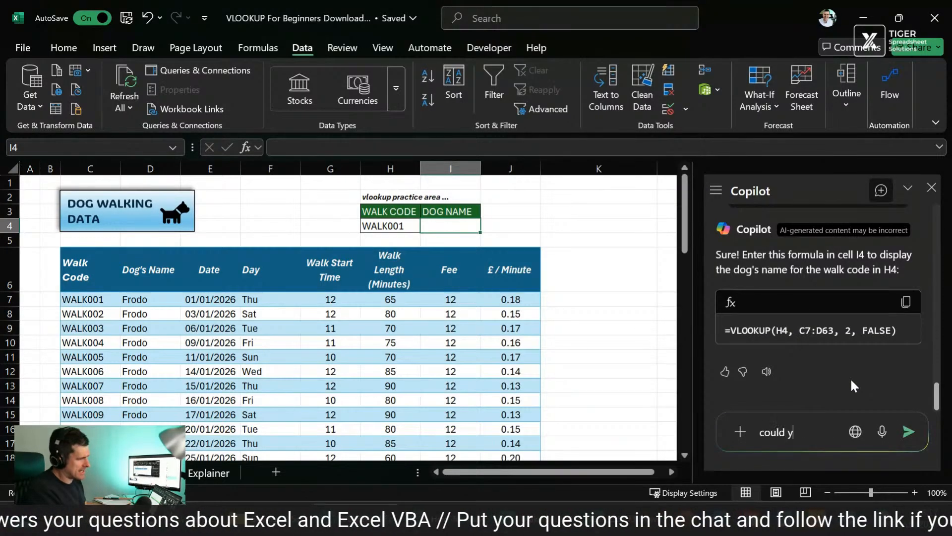
{"action": "type", "text": "ou put it in fo"}
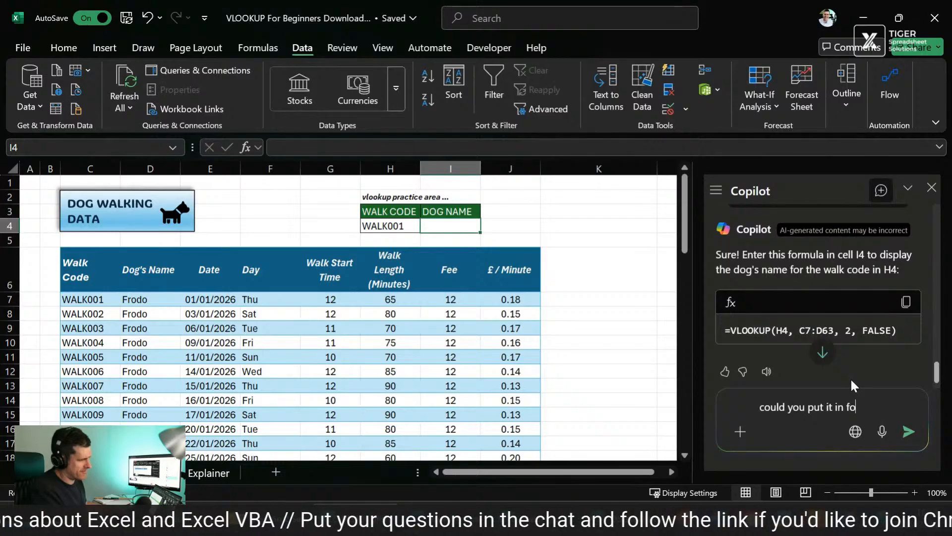
{"action": "type", "text": "r me?"}
{"action": "key", "text": "Return"}
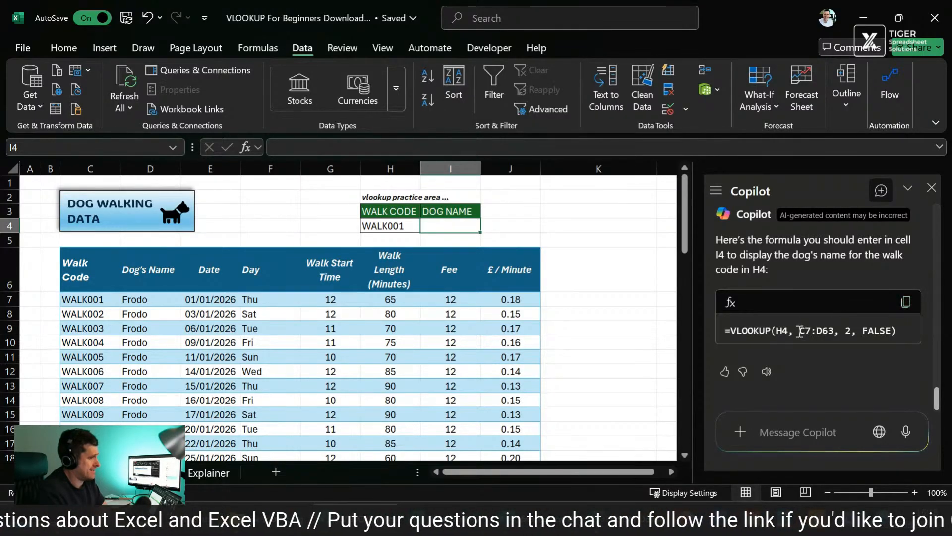
Step: Copy the formula =VLOOKUP(H4, C7:D63, 2, FALSE) from Copilot's reply and enter it in cell I4
{"action": "left_click", "coordinate": [907, 305]}
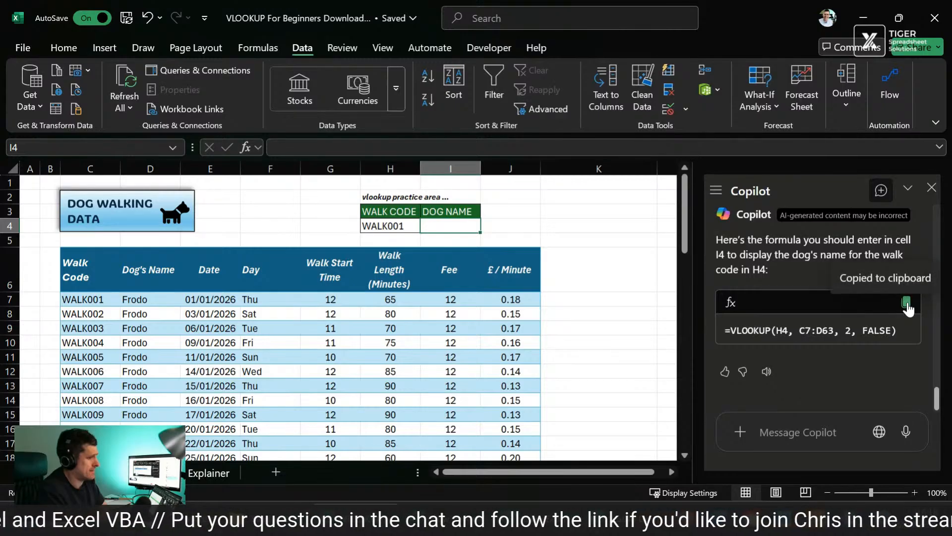
{"action": "double_click", "coordinate": [440, 225]}
{"action": "key", "text": "ctrl+v"}
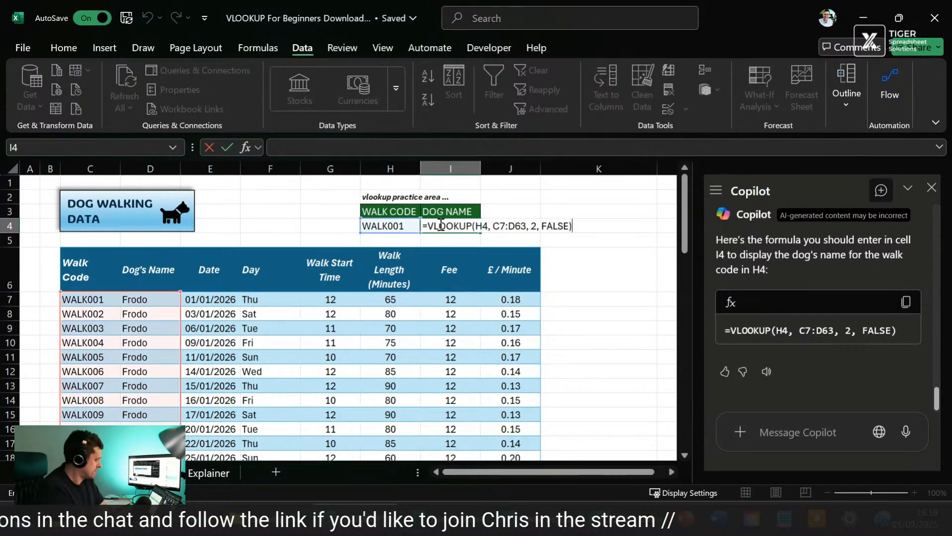
{"action": "key", "text": "Return"}
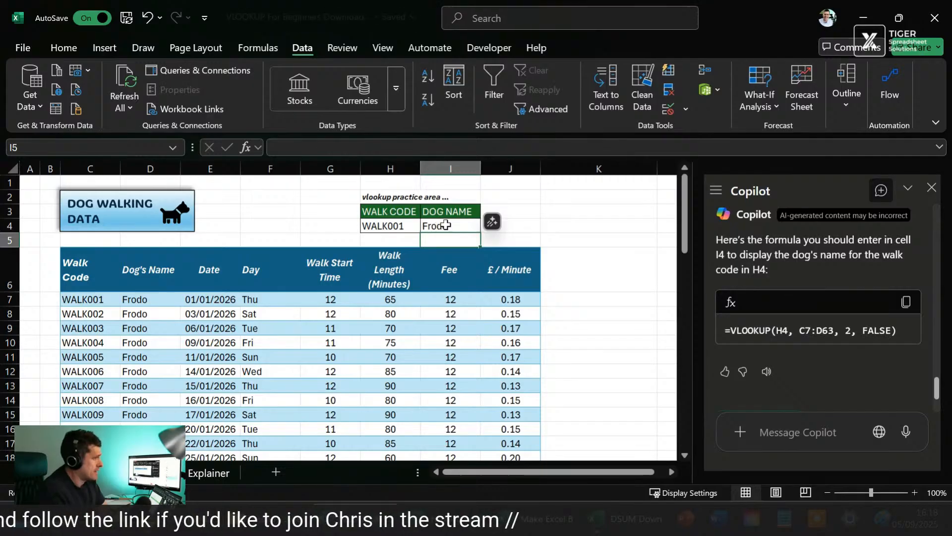
Step: Change the walk code in H4 to WALK006 using its dropdown to test the lookup
{"action": "left_click", "coordinate": [404, 227]}
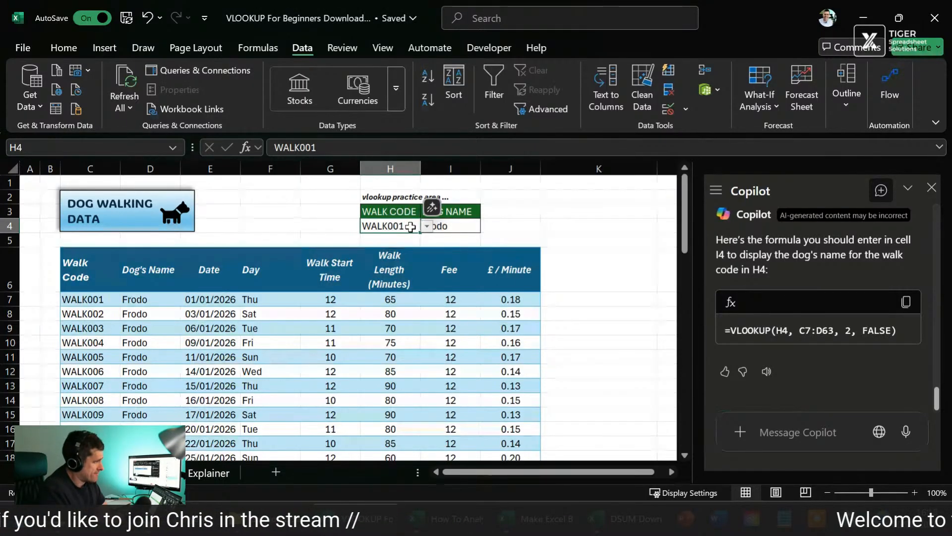
{"action": "left_click", "coordinate": [426, 225]}
{"action": "left_click", "coordinate": [402, 302]}
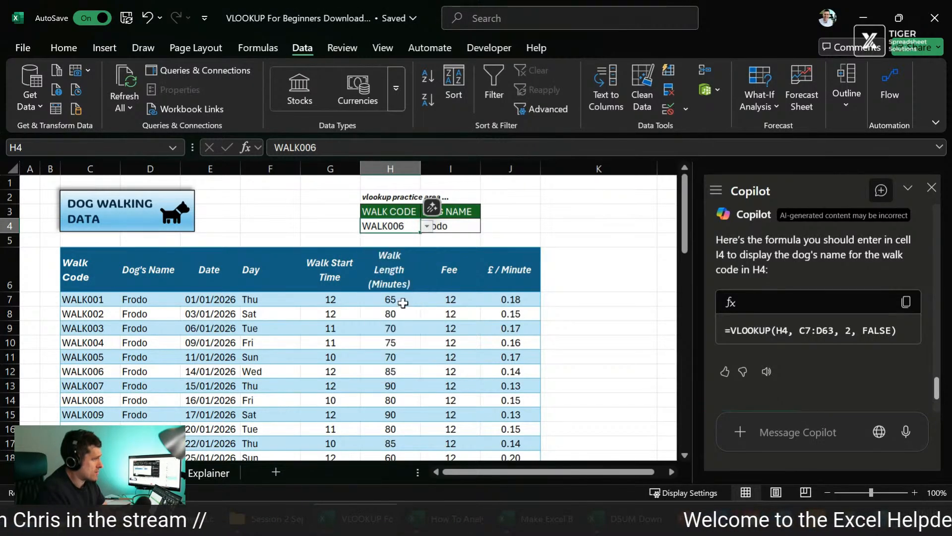
{"action": "left_click", "coordinate": [366, 328]}
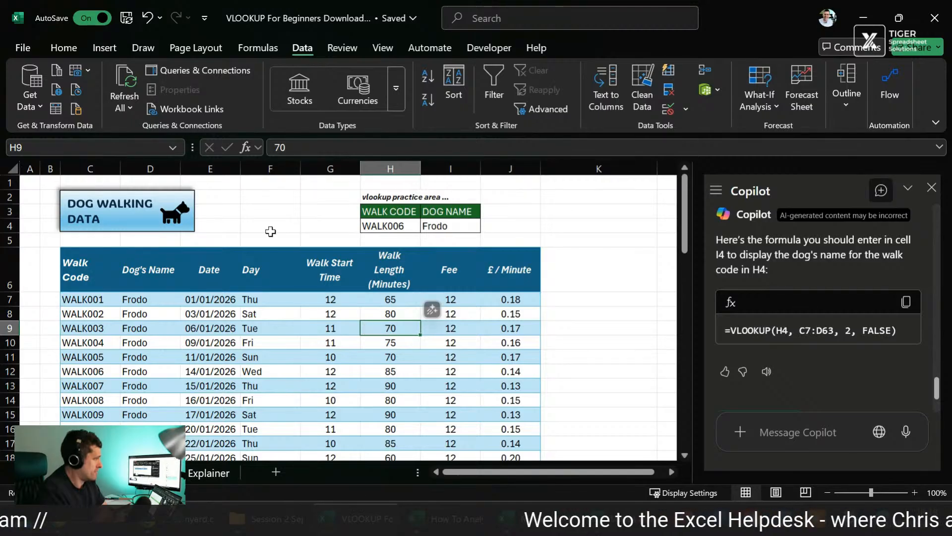
Step: Look down the walk table for the rows where walks for dogs other than Frodo begin
{"action": "scroll", "coordinate": [135, 338], "scroll_direction": "down", "scroll_amount": 9}
{"action": "scroll", "coordinate": [135, 337], "scroll_direction": "down", "scroll_amount": 3}
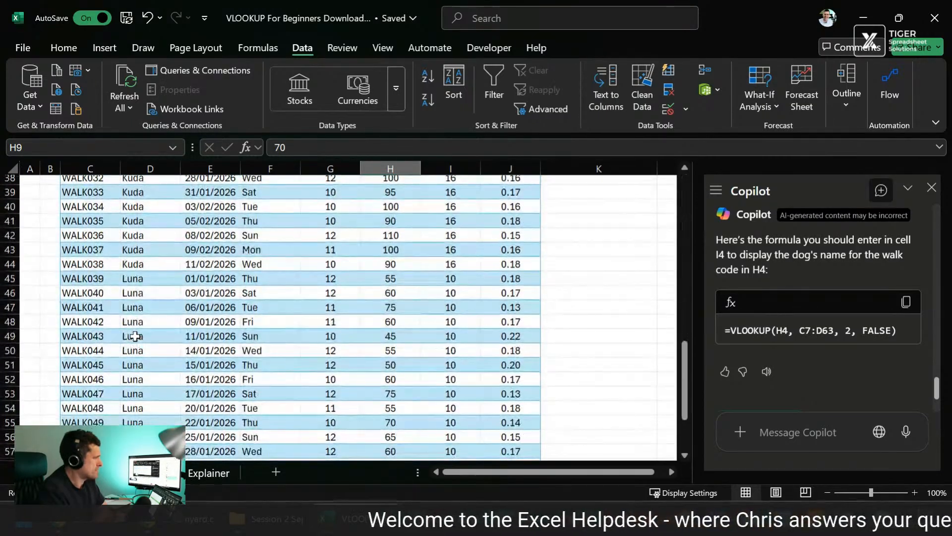
{"action": "left_click", "coordinate": [163, 279]}
{"action": "scroll", "coordinate": [163, 283], "scroll_direction": "up", "scroll_amount": 1}
{"action": "scroll", "coordinate": [164, 283], "scroll_direction": "up", "scroll_amount": 7}
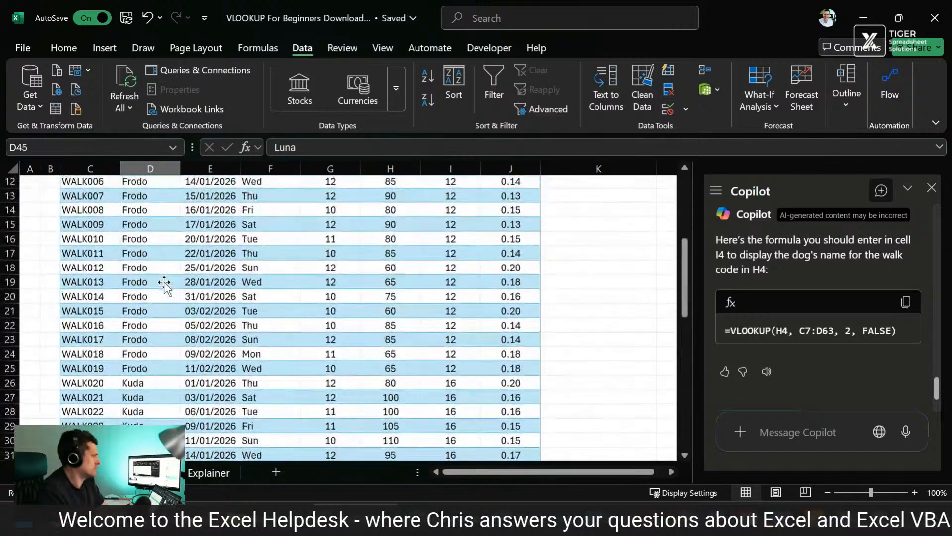
{"action": "left_click", "coordinate": [132, 386]}
{"action": "scroll", "coordinate": [389, 339], "scroll_direction": "up", "scroll_amount": 4}
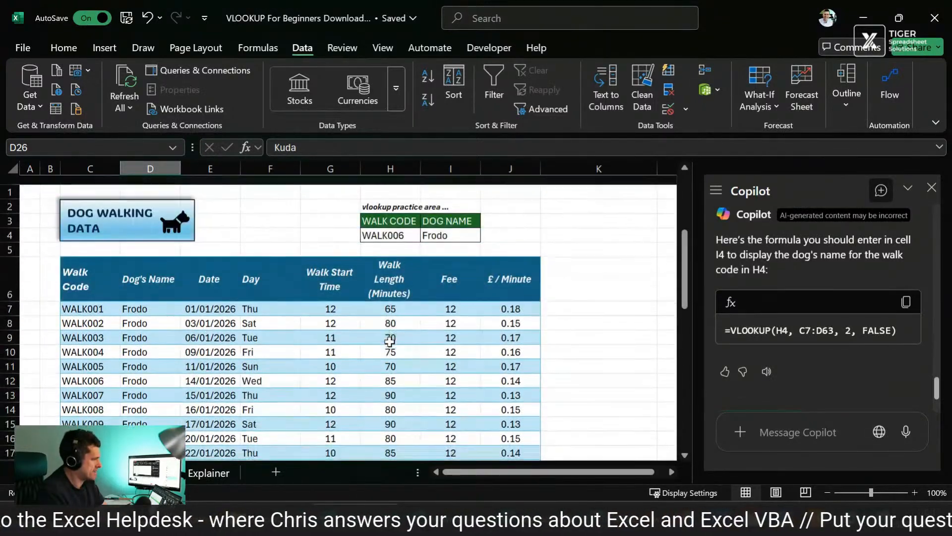
Step: Change the walk code in H4 to WALK020 using its dropdown to test the lookup on another dog
{"action": "left_click", "coordinate": [400, 223]}
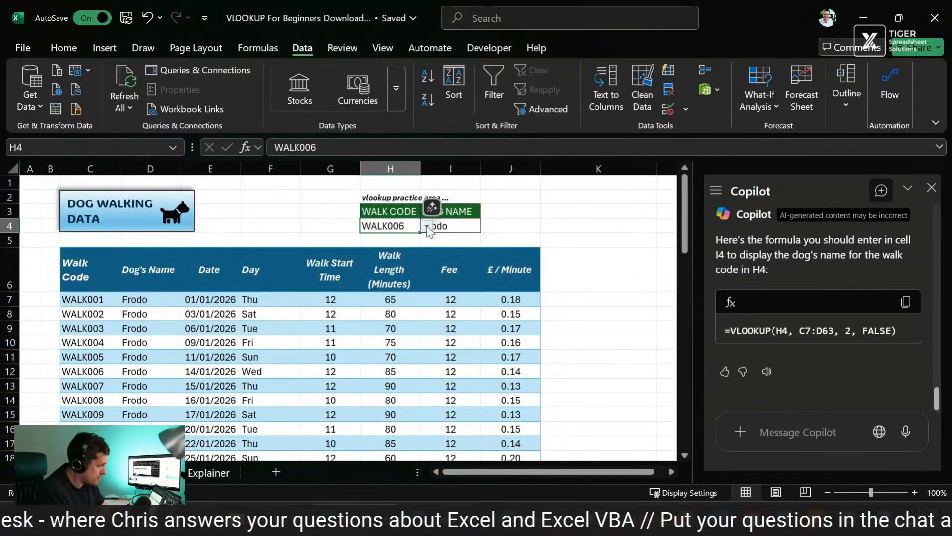
{"action": "left_click", "coordinate": [427, 226]}
{"action": "scroll", "coordinate": [380, 358], "scroll_direction": "down", "scroll_amount": 7}
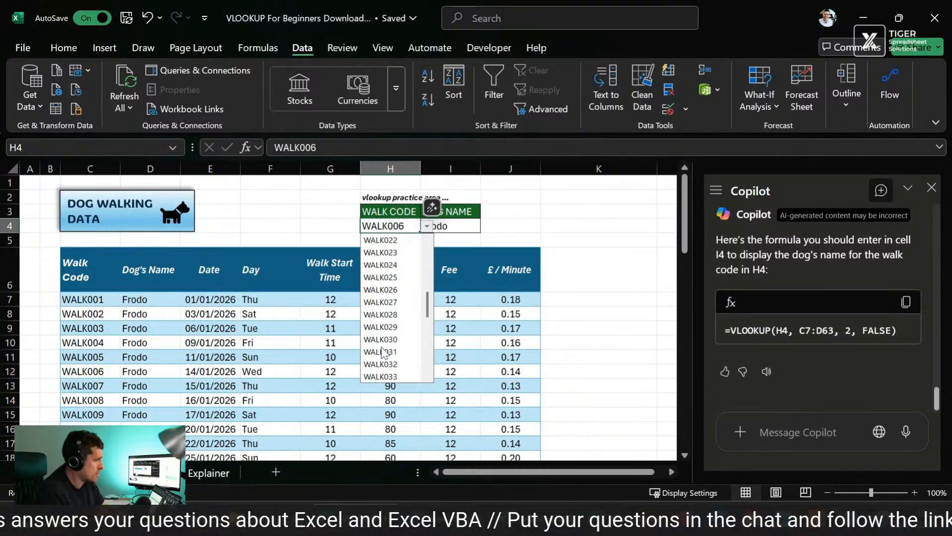
{"action": "scroll", "coordinate": [411, 358], "scroll_direction": "up", "scroll_amount": 1}
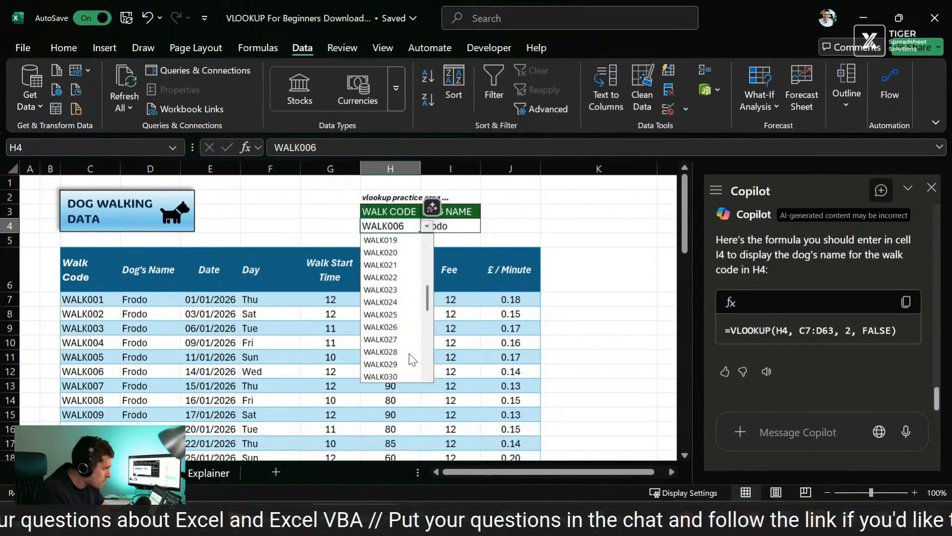
{"action": "left_click", "coordinate": [405, 252]}
{"action": "left_click", "coordinate": [573, 224]}
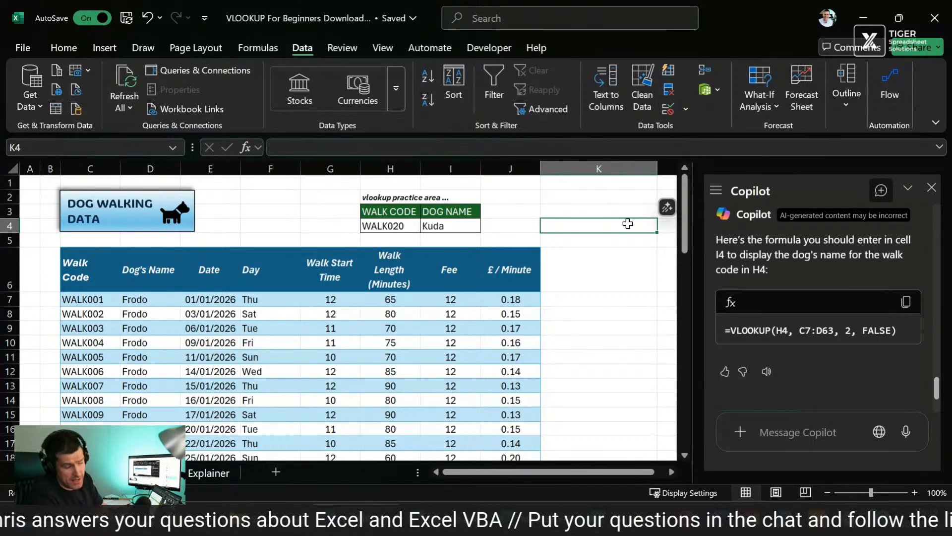
{"action": "left_click", "coordinate": [664, 209]}
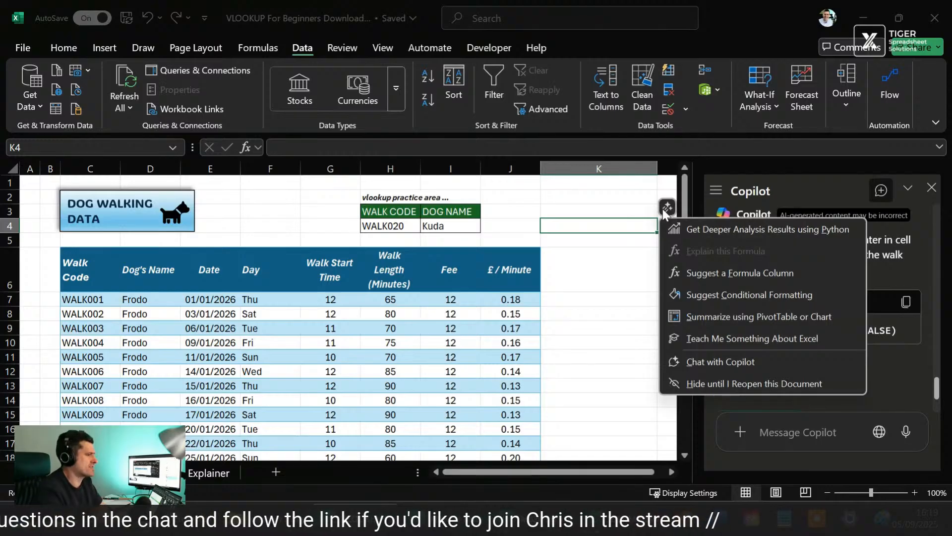
{"action": "left_click", "coordinate": [604, 275]}
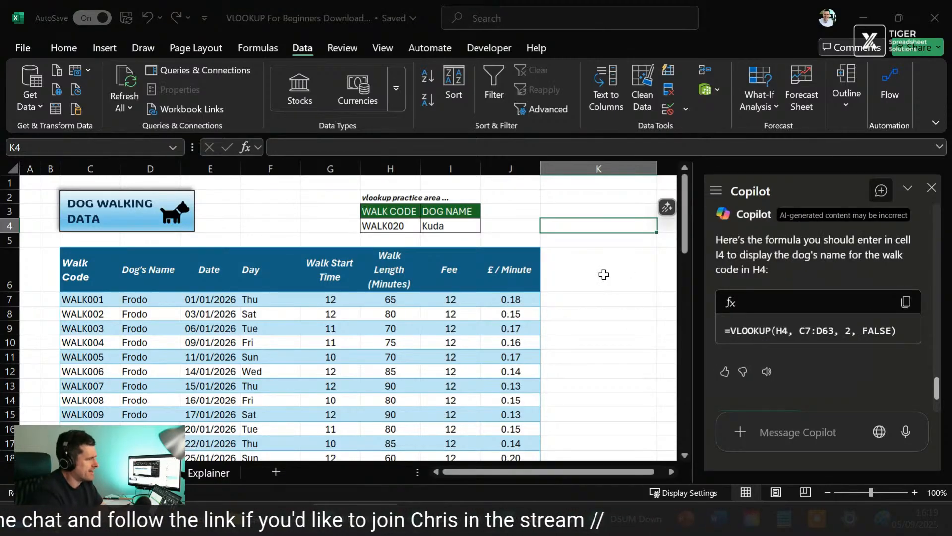
{"action": "left_click", "coordinate": [600, 209]}
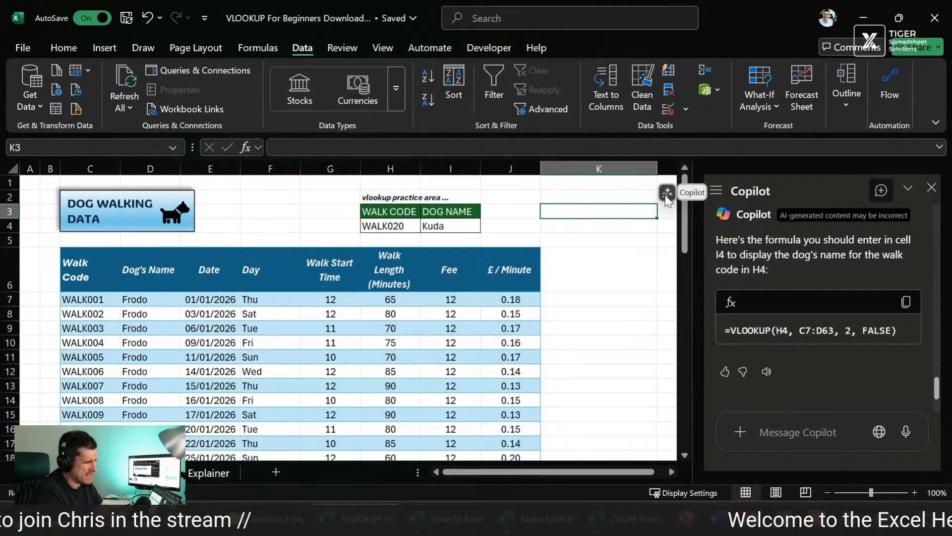
Step: From empty cell K5, have Copilot teach something about Excel using its suggested prompt
{"action": "left_click", "coordinate": [590, 240]}
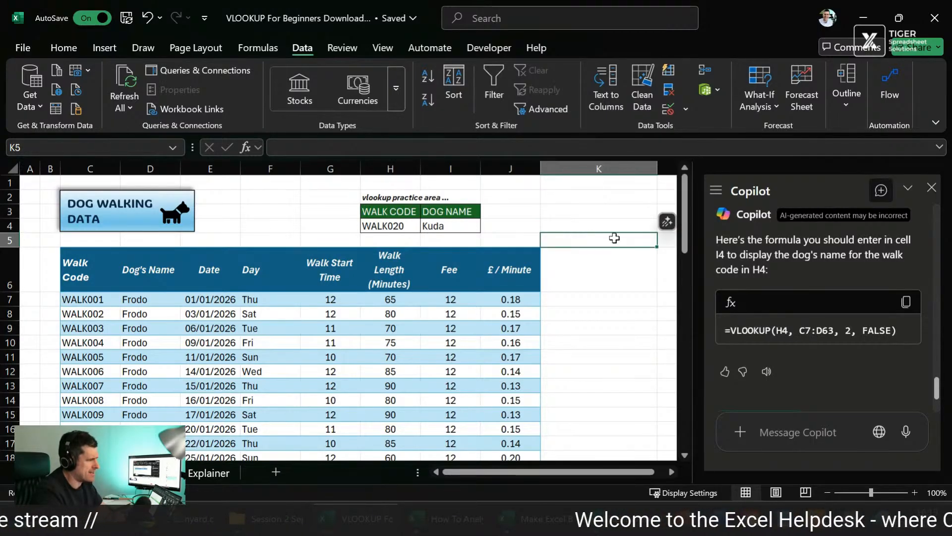
{"action": "left_click", "coordinate": [665, 224]}
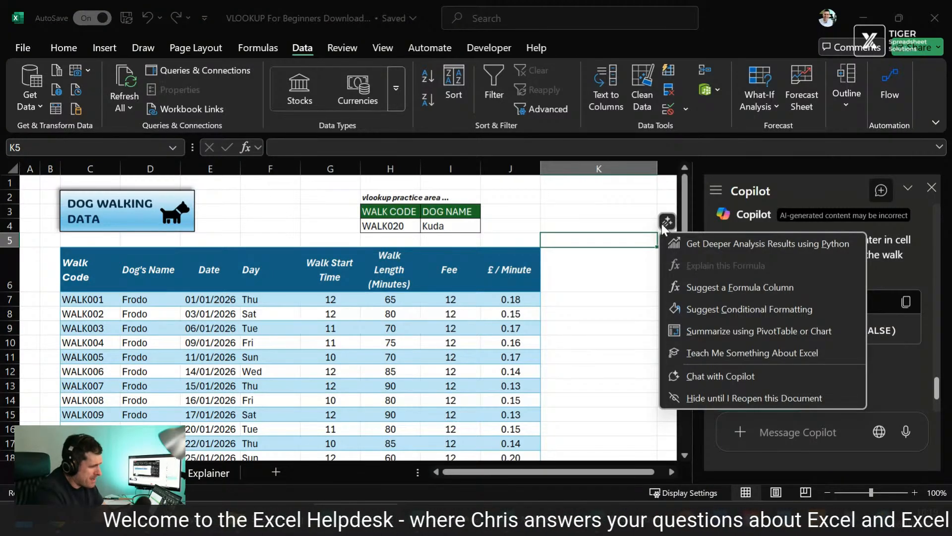
{"action": "left_click", "coordinate": [816, 356]}
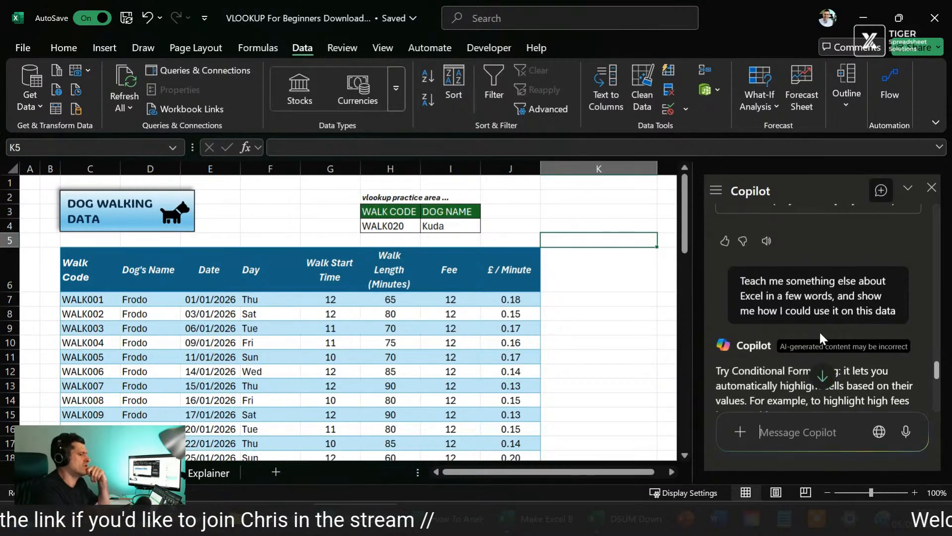
Step: Read through Copilot's Excel tip for the walk data, including its numbered instructions and the follow-up suggestions beneath it
{"action": "scroll", "coordinate": [819, 330], "scroll_direction": "down", "scroll_amount": 3}
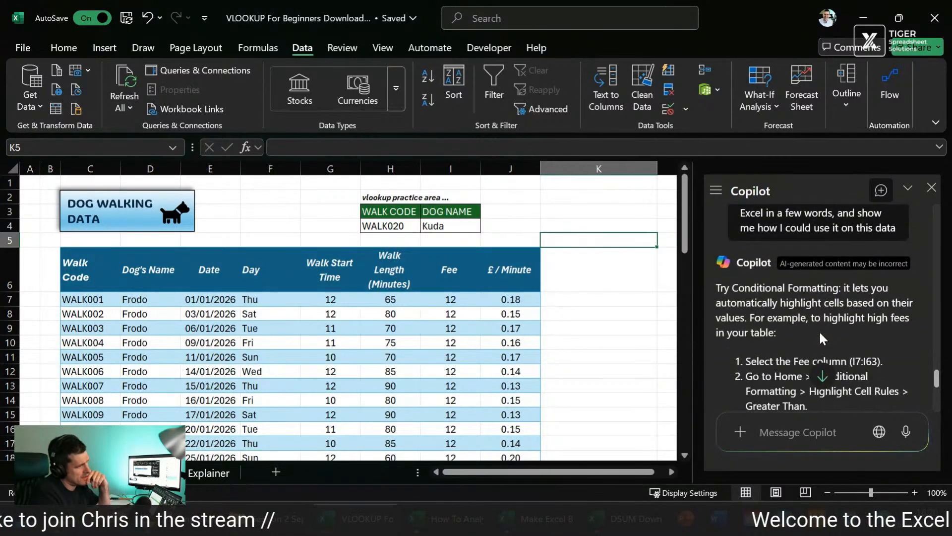
{"action": "scroll", "coordinate": [819, 330], "scroll_direction": "down", "scroll_amount": 1}
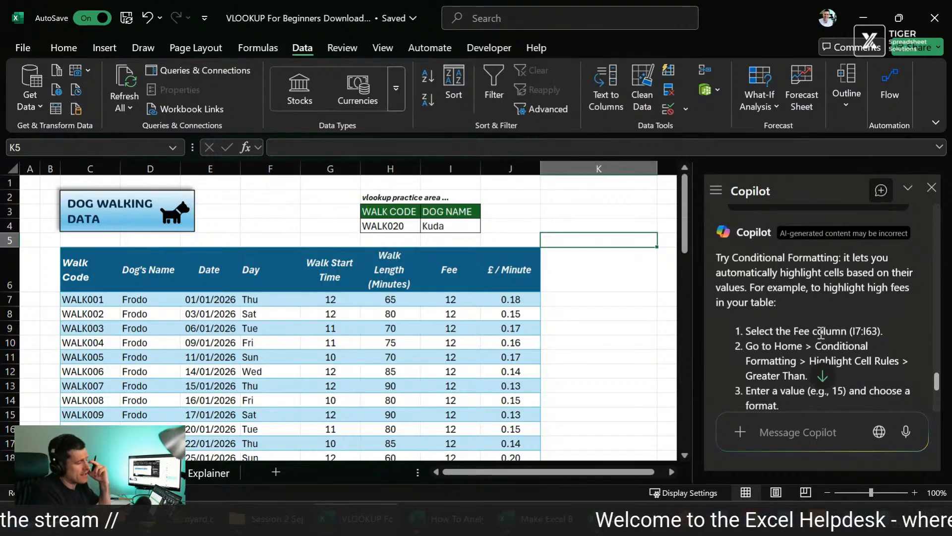
{"action": "scroll", "coordinate": [819, 332], "scroll_direction": "down", "scroll_amount": 1}
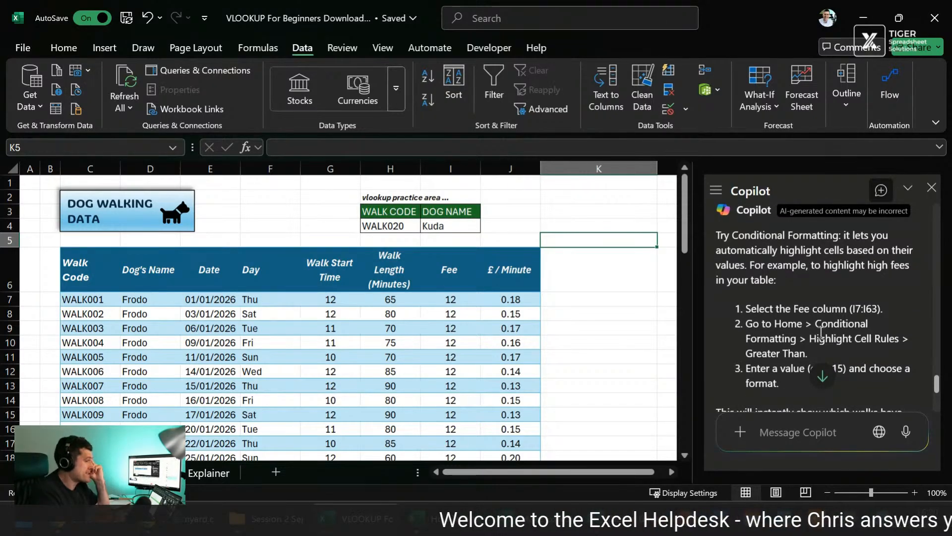
{"action": "scroll", "coordinate": [821, 334], "scroll_direction": "down", "scroll_amount": 1}
{"action": "scroll", "coordinate": [821, 333], "scroll_direction": "down", "scroll_amount": 2}
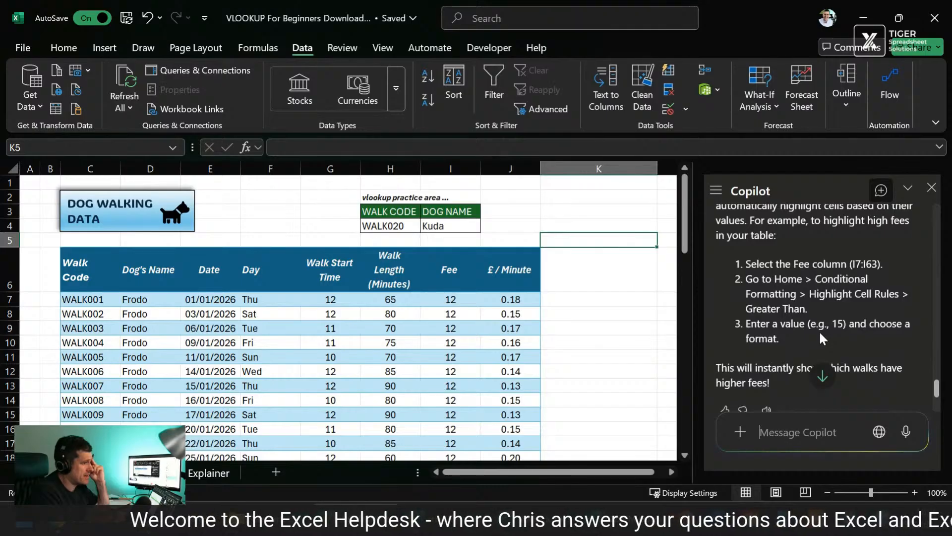
{"action": "scroll", "coordinate": [849, 268], "scroll_direction": "down", "scroll_amount": 2}
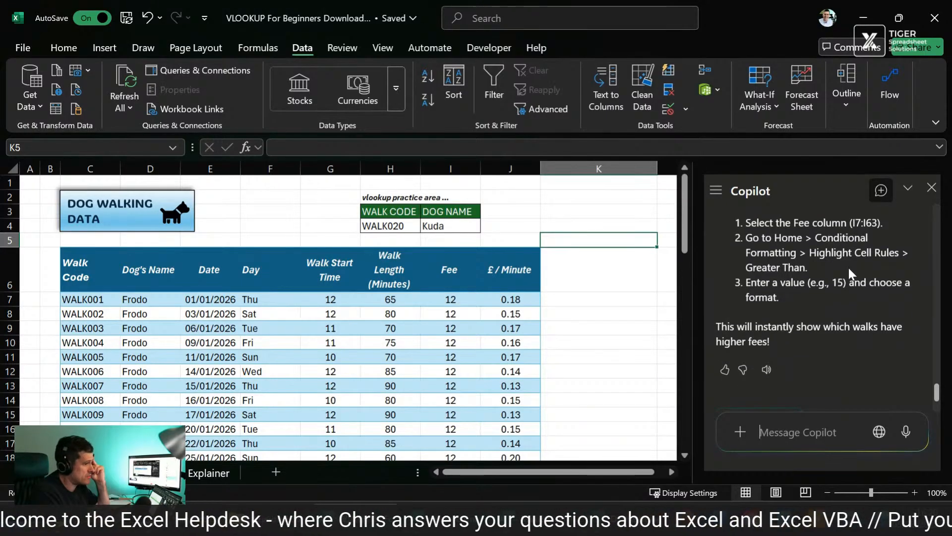
{"action": "scroll", "coordinate": [848, 266], "scroll_direction": "down", "scroll_amount": 2}
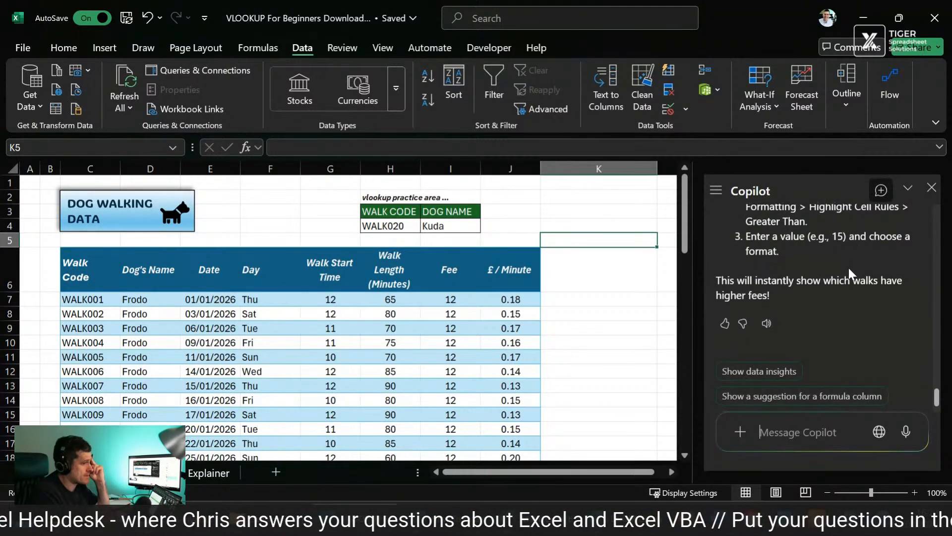
{"action": "scroll", "coordinate": [847, 266], "scroll_direction": "down", "scroll_amount": 2}
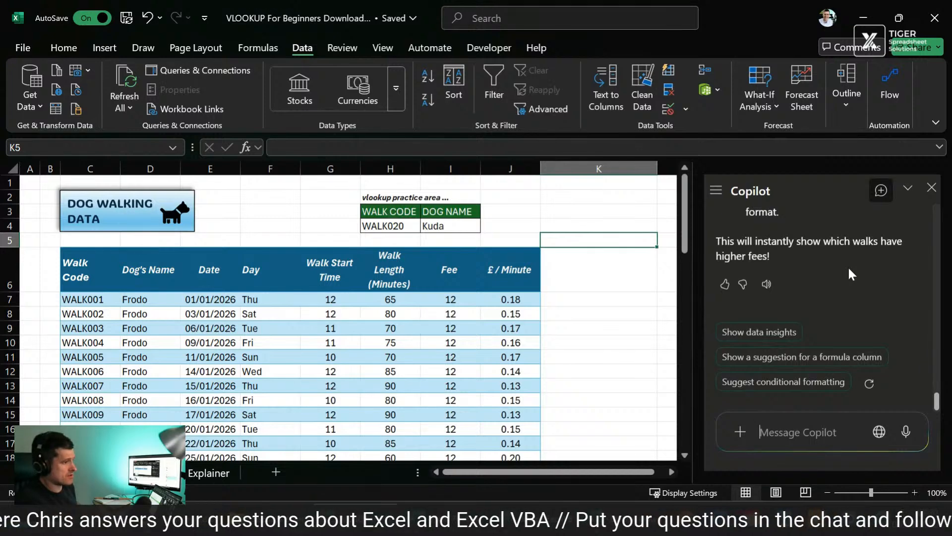
{"action": "scroll", "coordinate": [849, 267], "scroll_direction": "up", "scroll_amount": 10}
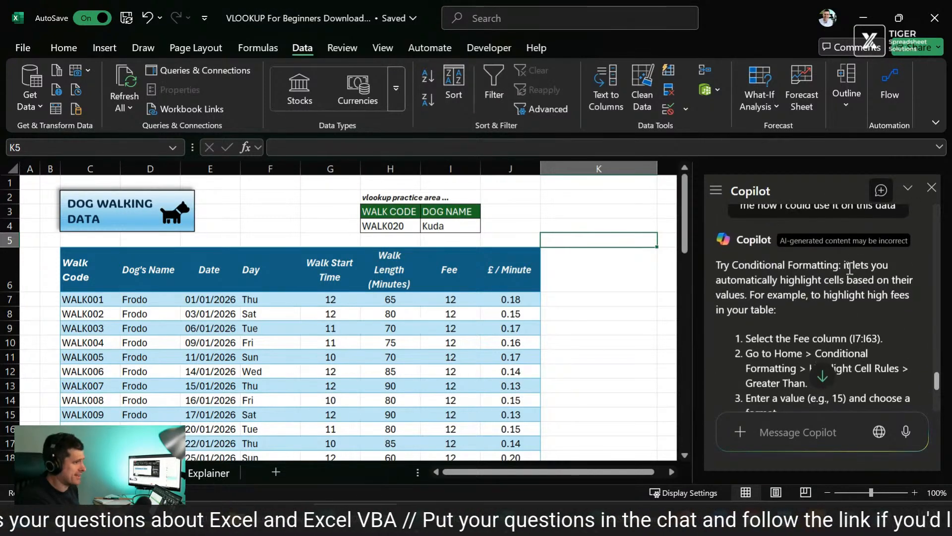
{"action": "scroll", "coordinate": [850, 268], "scroll_direction": "down", "scroll_amount": 1}
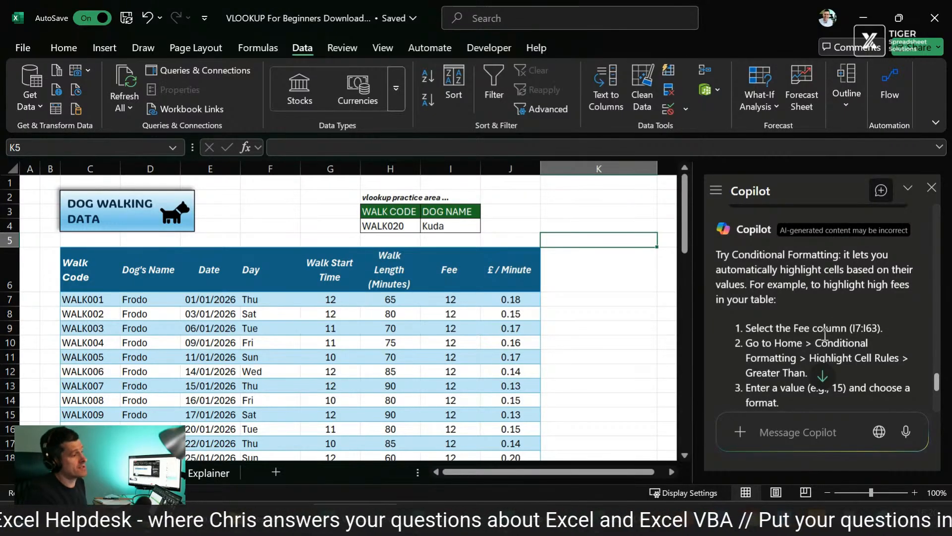
{"action": "scroll", "coordinate": [844, 301], "scroll_direction": "down", "scroll_amount": 4}
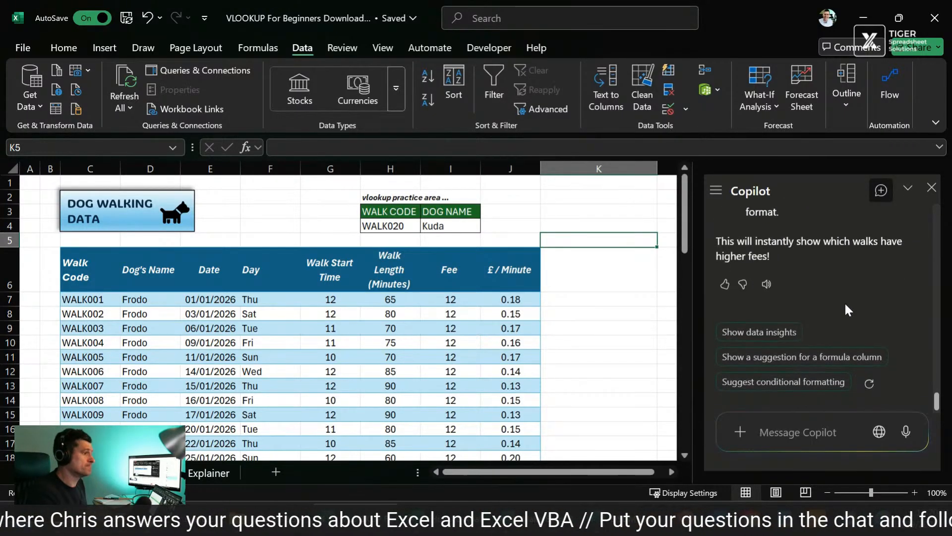
{"action": "scroll", "coordinate": [844, 302], "scroll_direction": "up", "scroll_amount": 4}
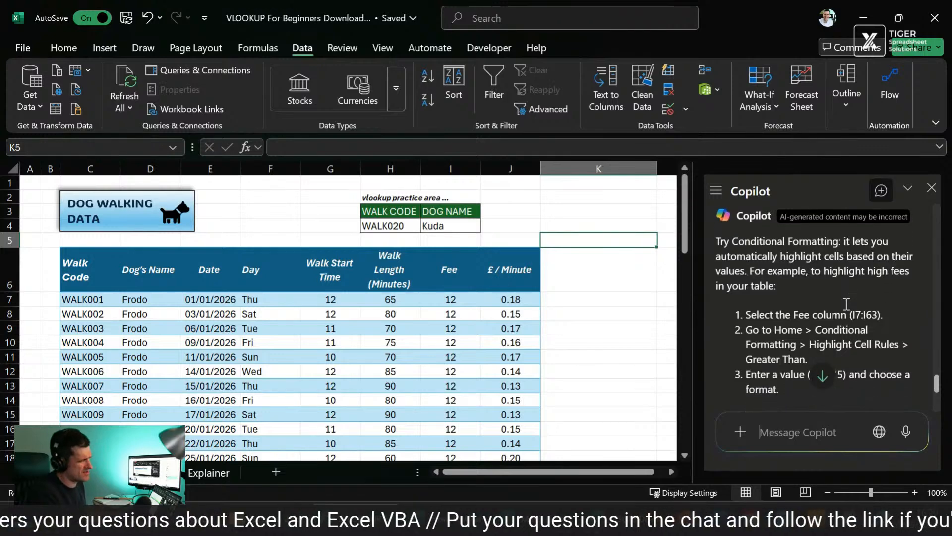
{"action": "scroll", "coordinate": [845, 303], "scroll_direction": "down", "scroll_amount": 4}
{"action": "scroll", "coordinate": [844, 302], "scroll_direction": "up", "scroll_amount": 5}
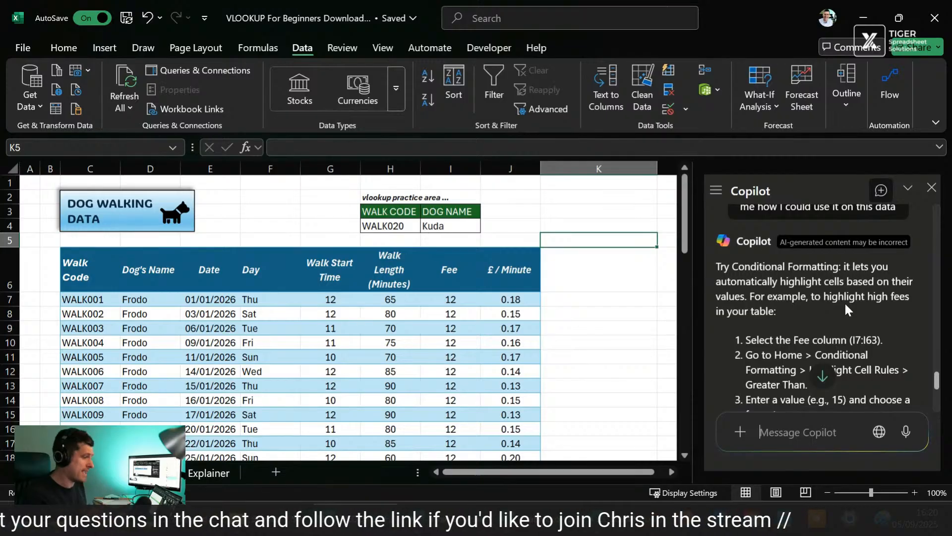
{"action": "scroll", "coordinate": [844, 302], "scroll_direction": "down", "scroll_amount": 1}
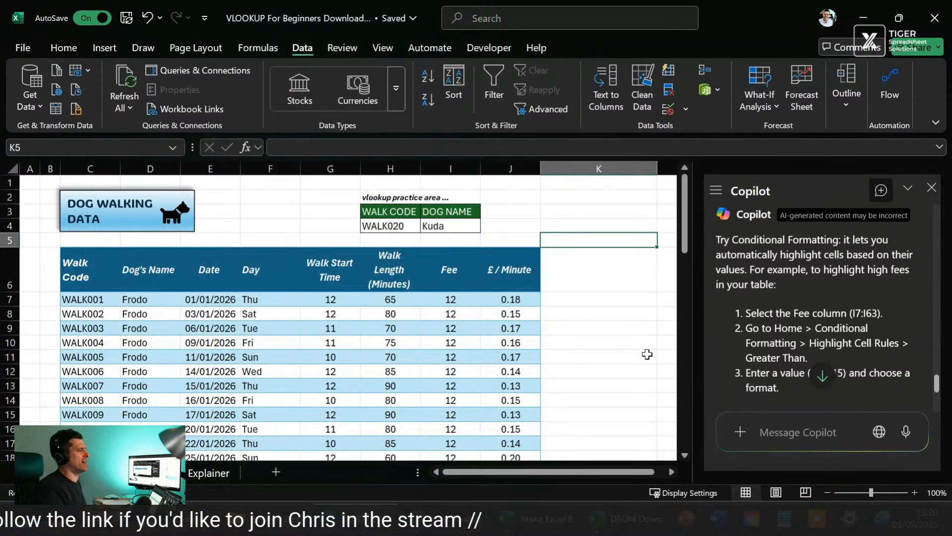
{"action": "left_click", "coordinate": [581, 351]}
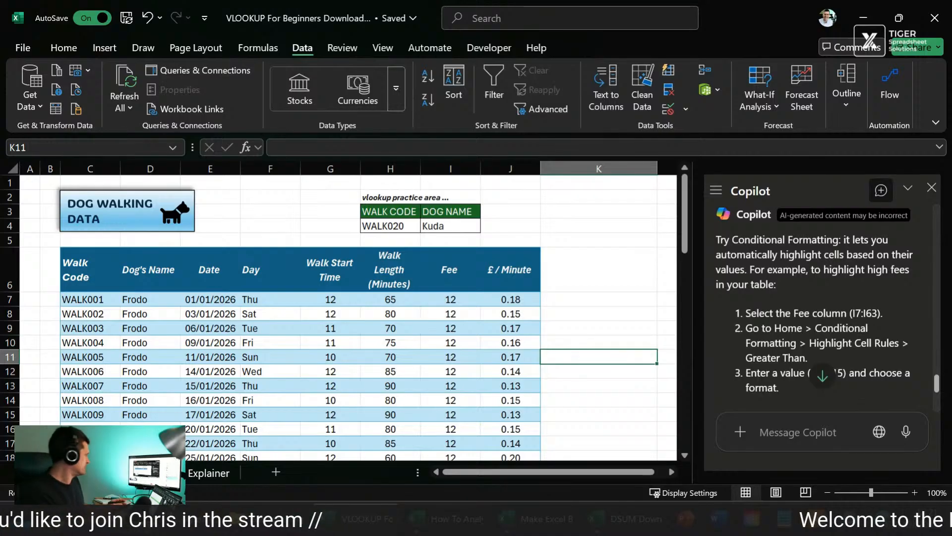
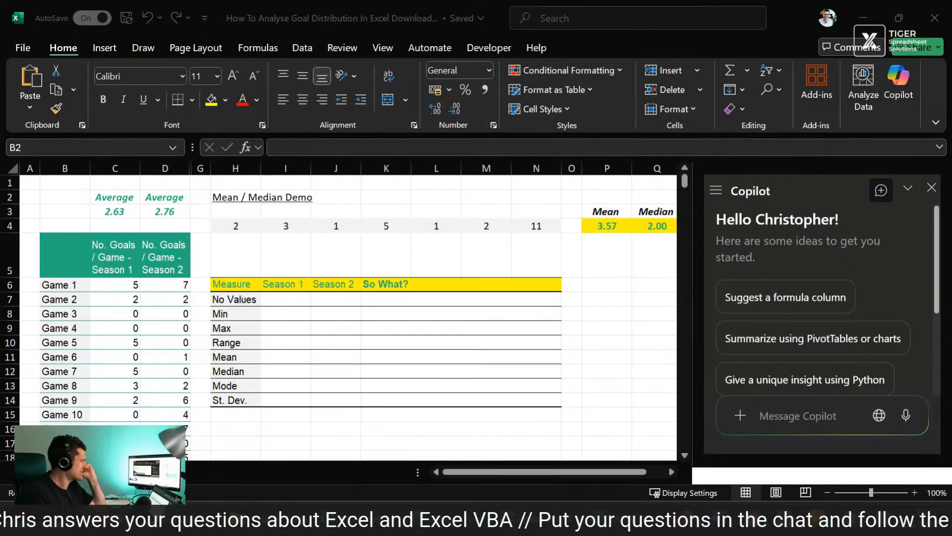
Step: Look through the goals-per-game table, checking how far the Season 1 values extend down from C6 and where Season 2 starts
{"action": "left_click", "coordinate": [229, 279]}
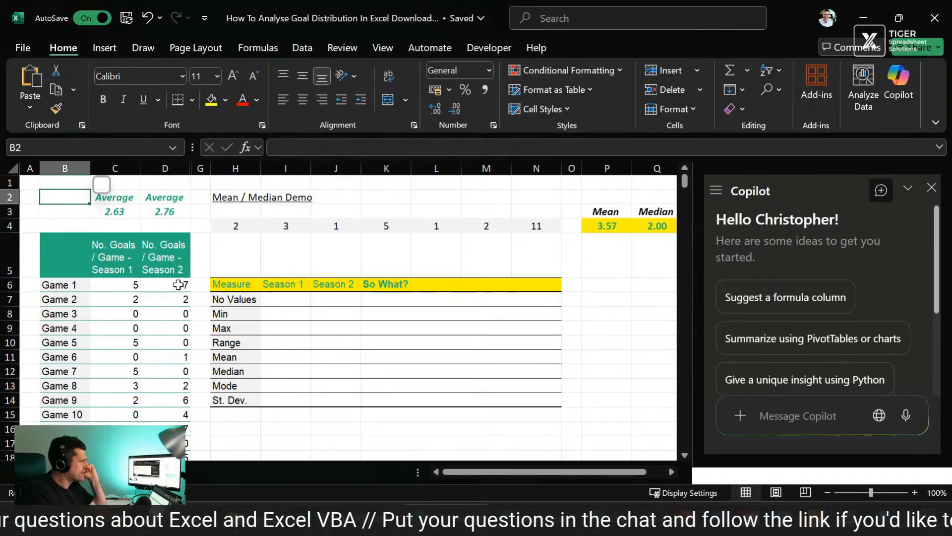
{"action": "left_click", "coordinate": [118, 291]}
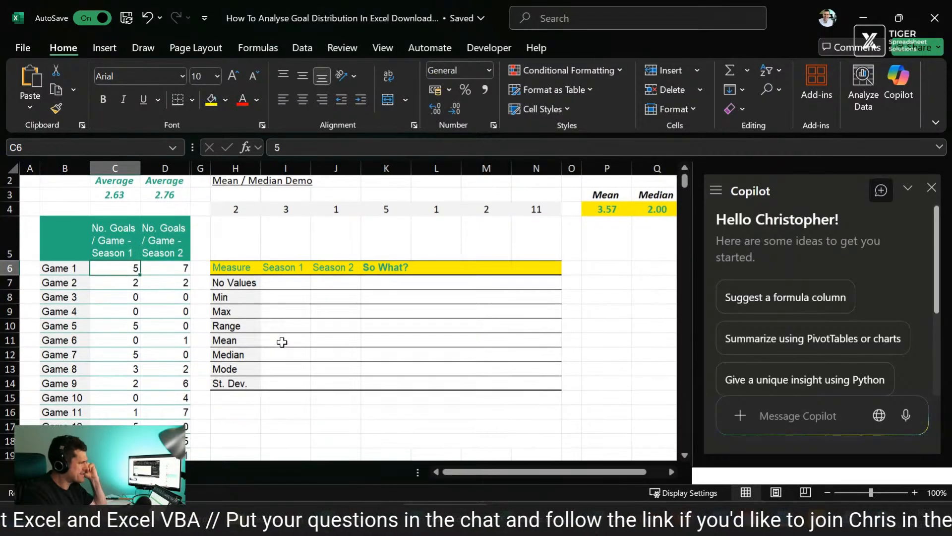
{"action": "scroll", "coordinate": [282, 343], "scroll_direction": "down", "scroll_amount": 2}
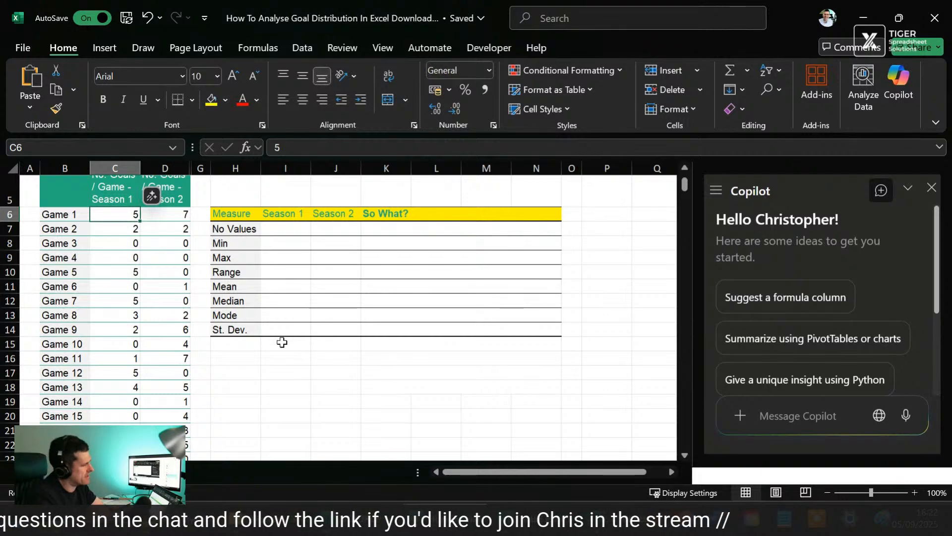
{"action": "scroll", "coordinate": [281, 343], "scroll_direction": "down", "scroll_amount": 3}
{"action": "scroll", "coordinate": [281, 342], "scroll_direction": "down", "scroll_amount": 2}
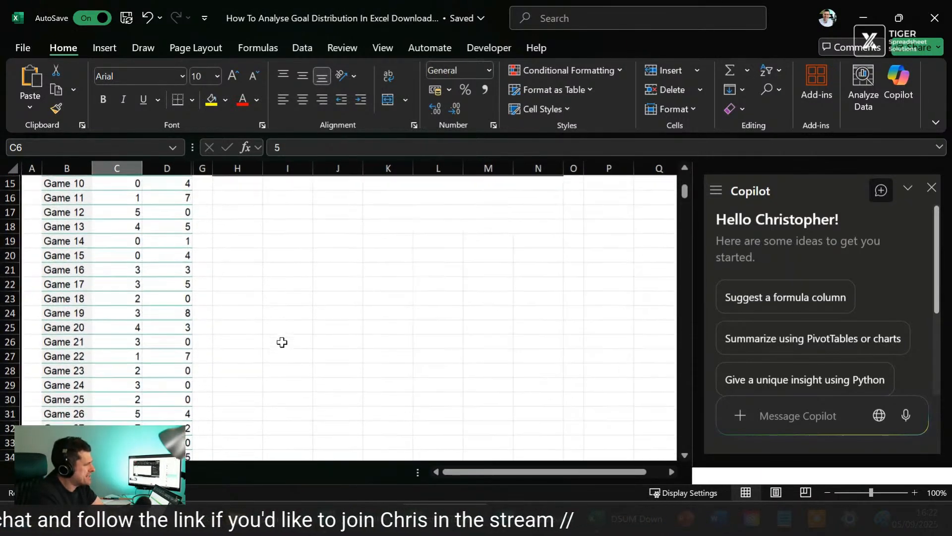
{"action": "scroll", "coordinate": [282, 342], "scroll_direction": "down", "scroll_amount": 2}
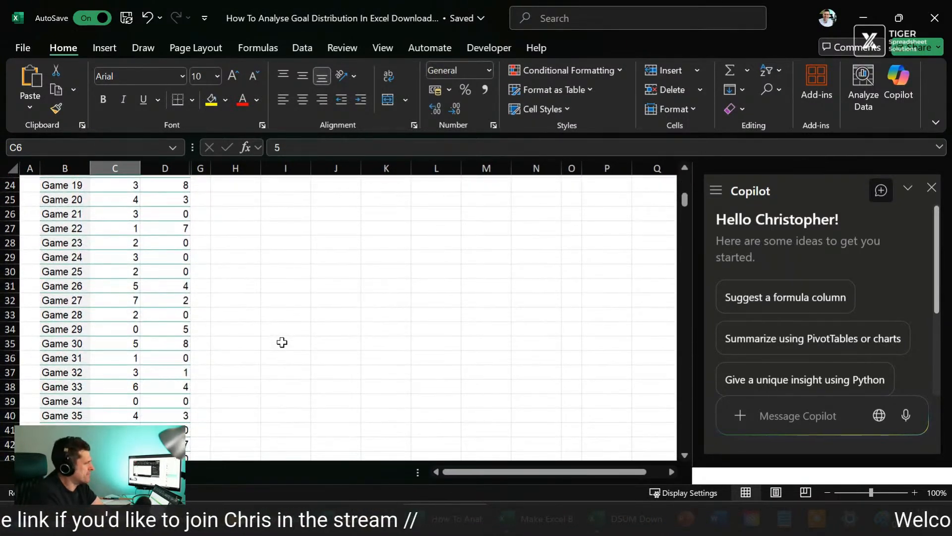
{"action": "scroll", "coordinate": [282, 343], "scroll_direction": "up", "scroll_amount": 8}
{"action": "left_click", "coordinate": [110, 283]}
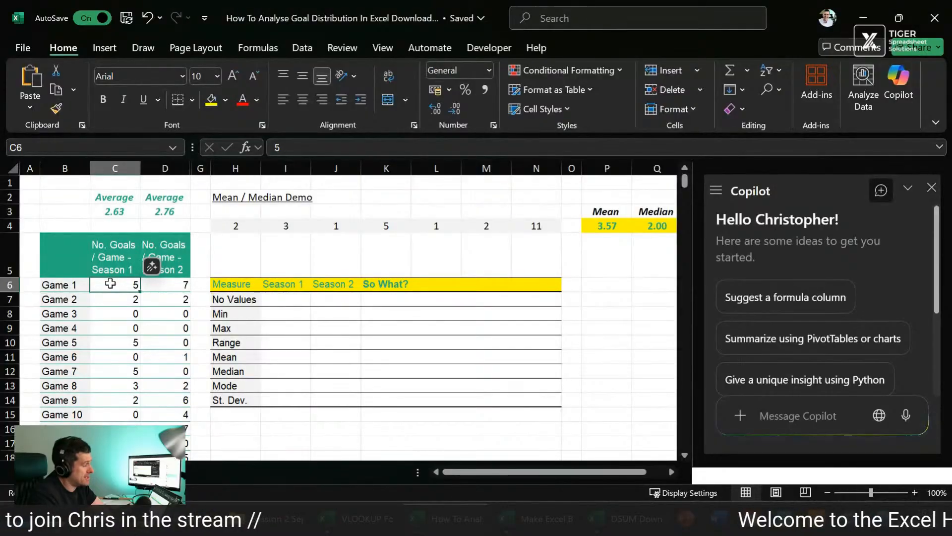
{"action": "key", "text": "ctrl+shift+Down"}
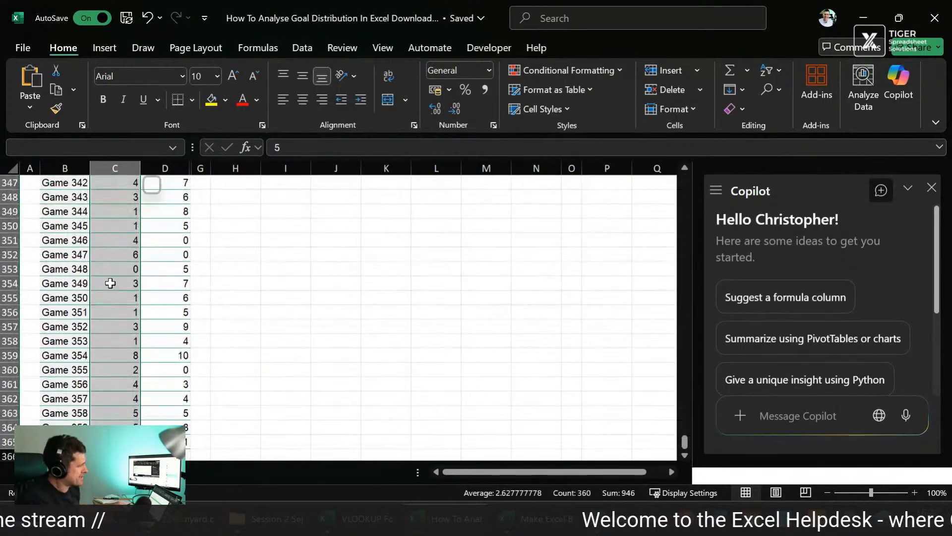
{"action": "key", "text": "ctrl+Up"}
{"action": "key", "text": "Down"}
{"action": "key", "text": "Right"}
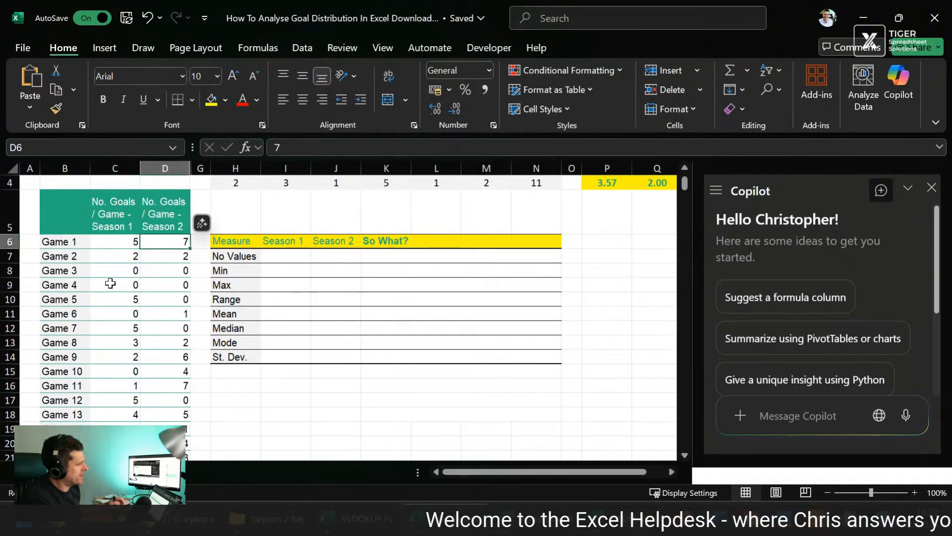
Step: Scan the Season 1 and Season 2 goal counts across roughly the first hundred games
{"action": "left_click", "coordinate": [111, 270]}
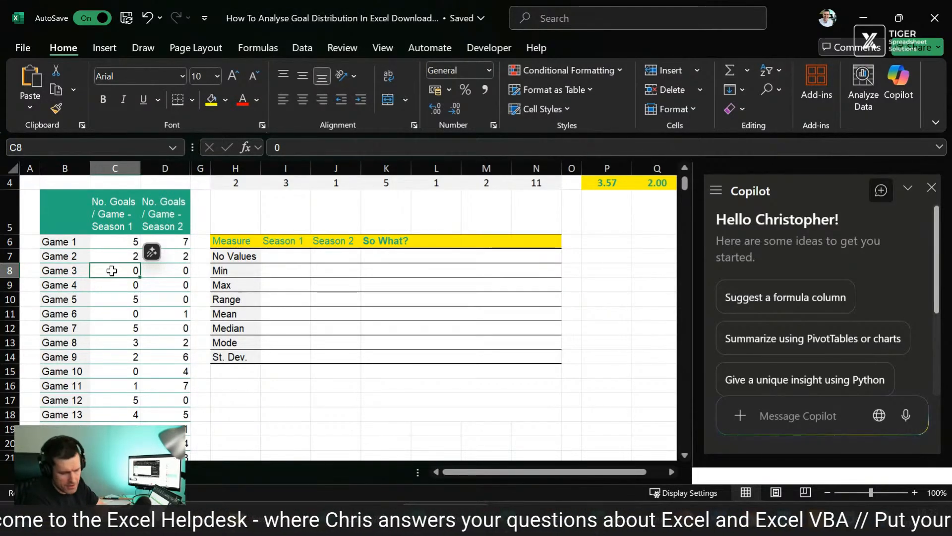
{"action": "scroll", "coordinate": [121, 337], "scroll_direction": "down", "scroll_amount": 2}
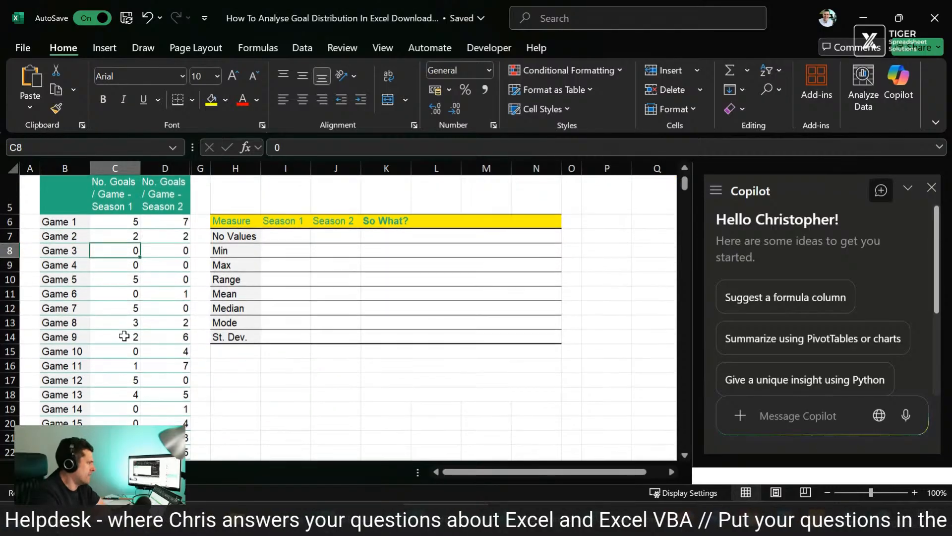
{"action": "scroll", "coordinate": [124, 336], "scroll_direction": "down", "scroll_amount": 4}
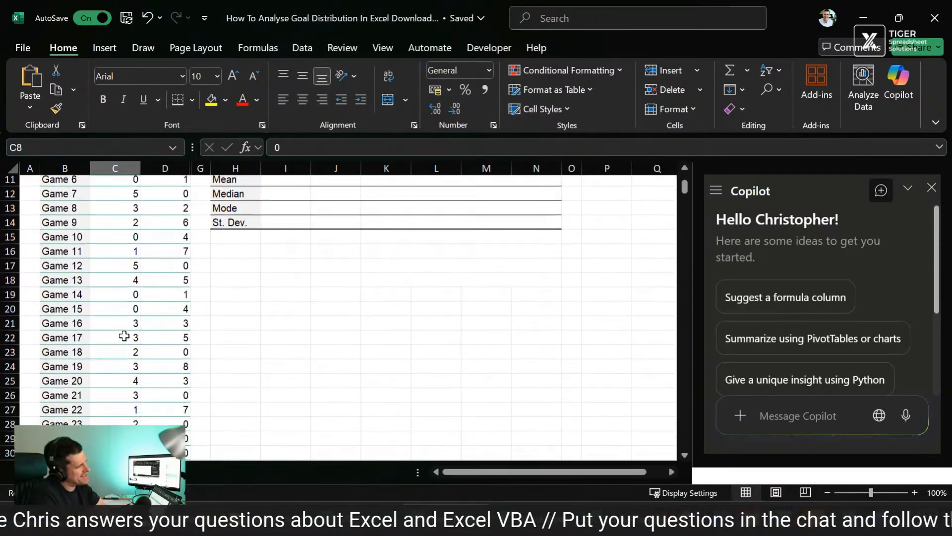
{"action": "scroll", "coordinate": [124, 336], "scroll_direction": "down", "scroll_amount": 4}
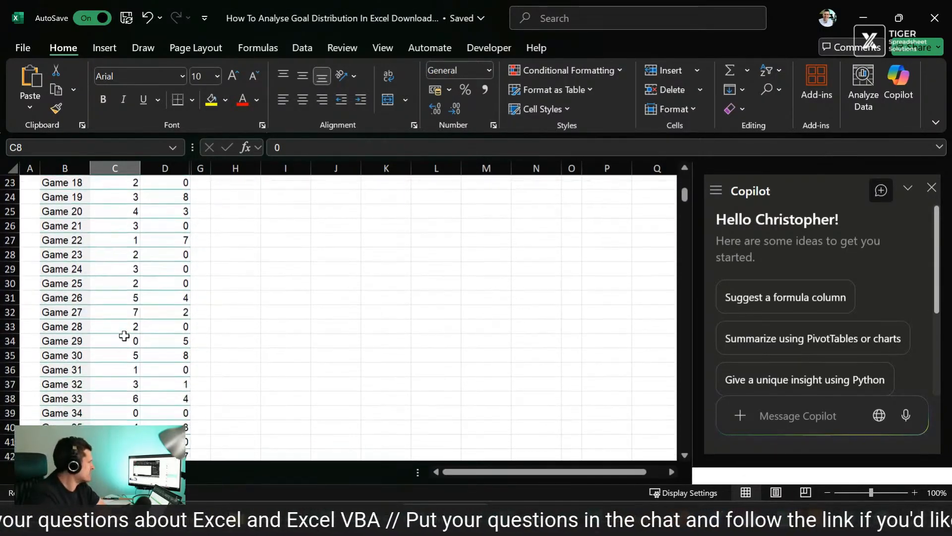
{"action": "scroll", "coordinate": [124, 336], "scroll_direction": "down", "scroll_amount": 6}
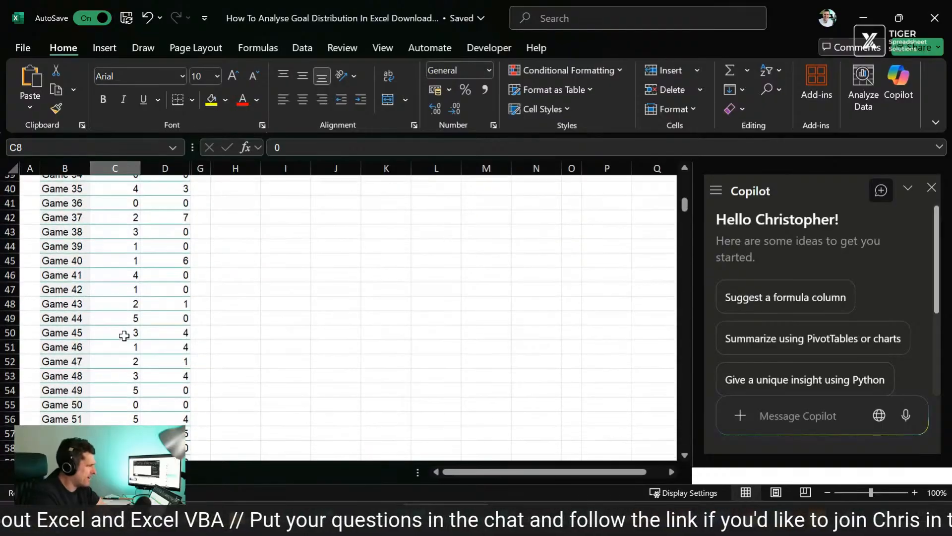
{"action": "scroll", "coordinate": [124, 336], "scroll_direction": "down", "scroll_amount": 10}
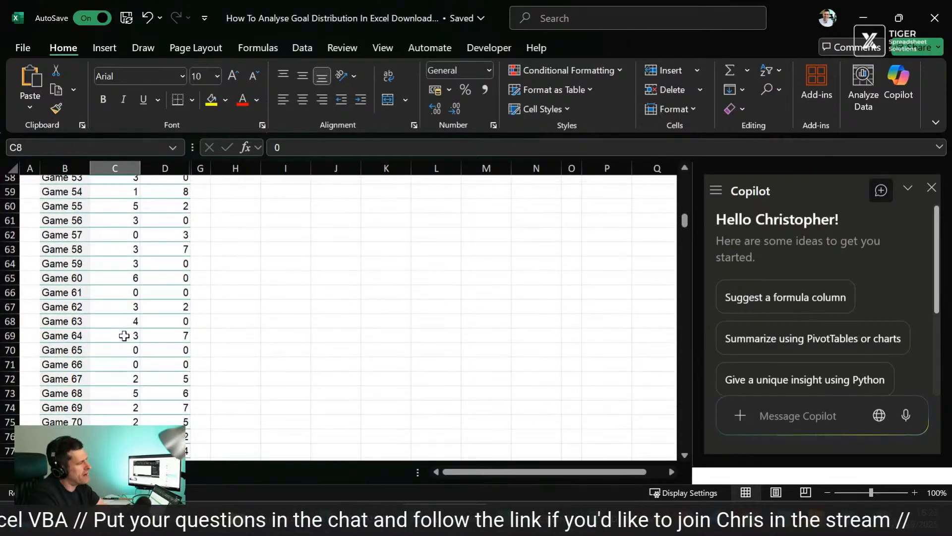
{"action": "scroll", "coordinate": [124, 335], "scroll_direction": "down", "scroll_amount": 2}
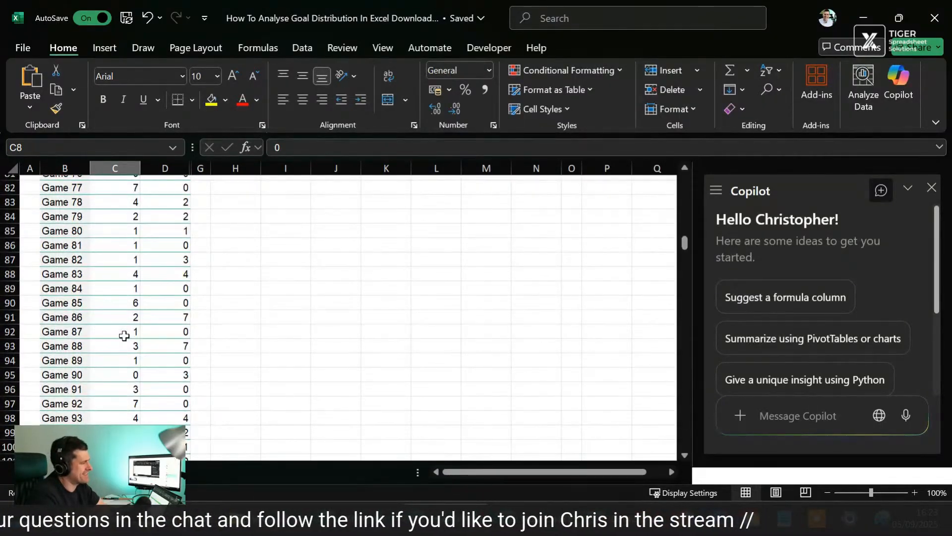
{"action": "scroll", "coordinate": [124, 336], "scroll_direction": "up", "scroll_amount": 20}
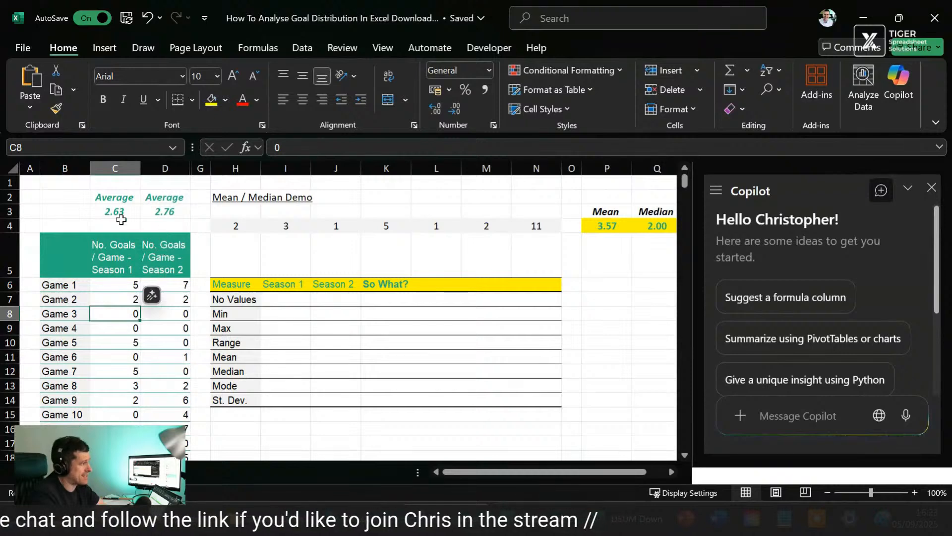
Step: Examine the average formulas above both season columns, the blank measures table and Copilot's suggested prompts
{"action": "left_click", "coordinate": [119, 213]}
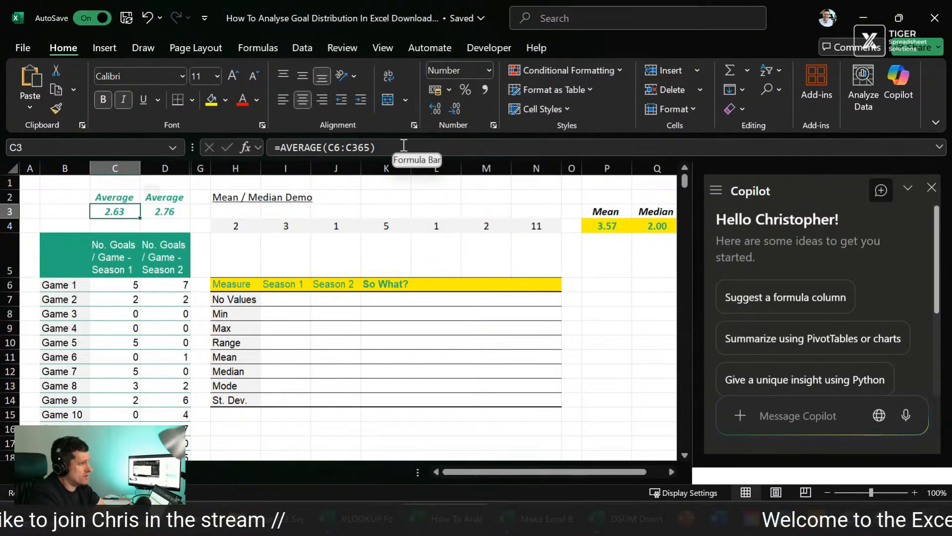
{"action": "left_click", "coordinate": [166, 214]}
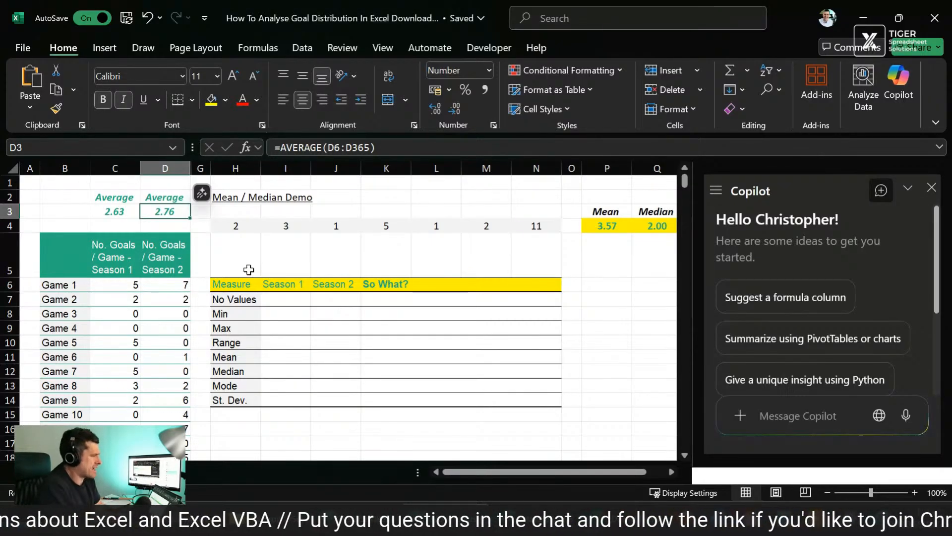
{"action": "left_click", "coordinate": [243, 267]}
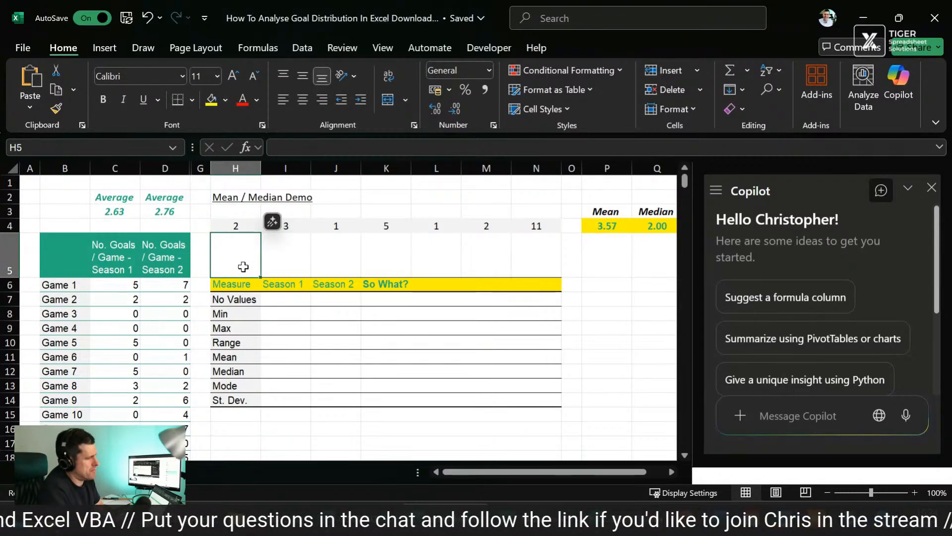
{"action": "scroll", "coordinate": [314, 284], "scroll_direction": "down", "scroll_amount": 2}
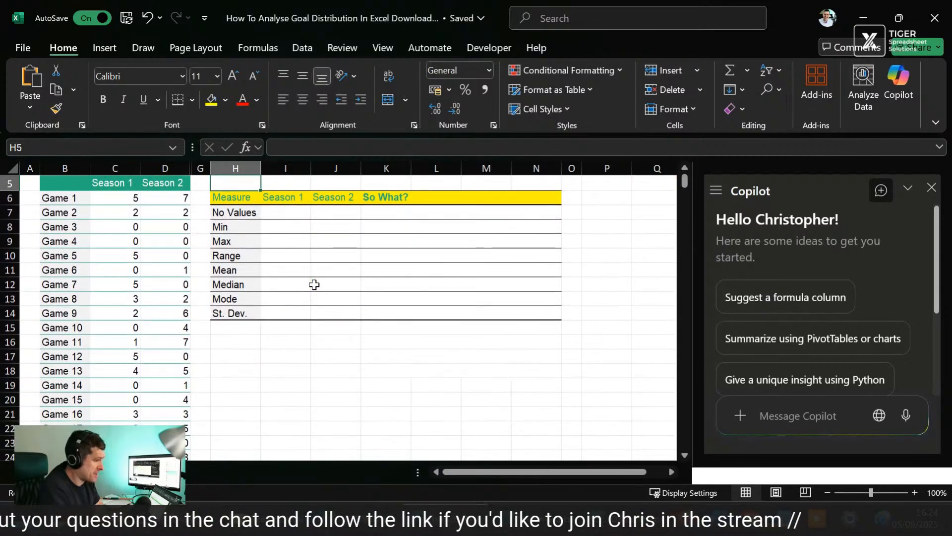
{"action": "scroll", "coordinate": [315, 285], "scroll_direction": "up", "scroll_amount": 2}
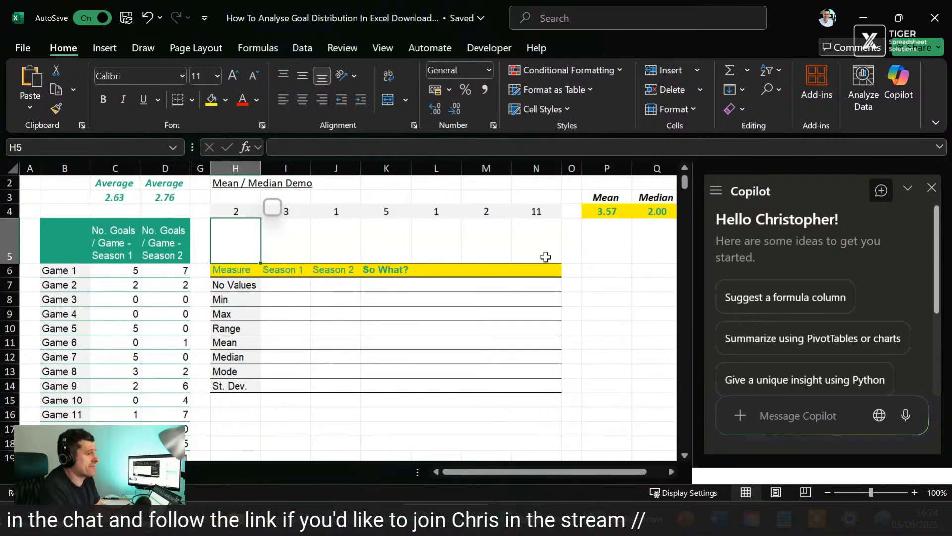
{"action": "scroll", "coordinate": [803, 314], "scroll_direction": "down", "scroll_amount": 3}
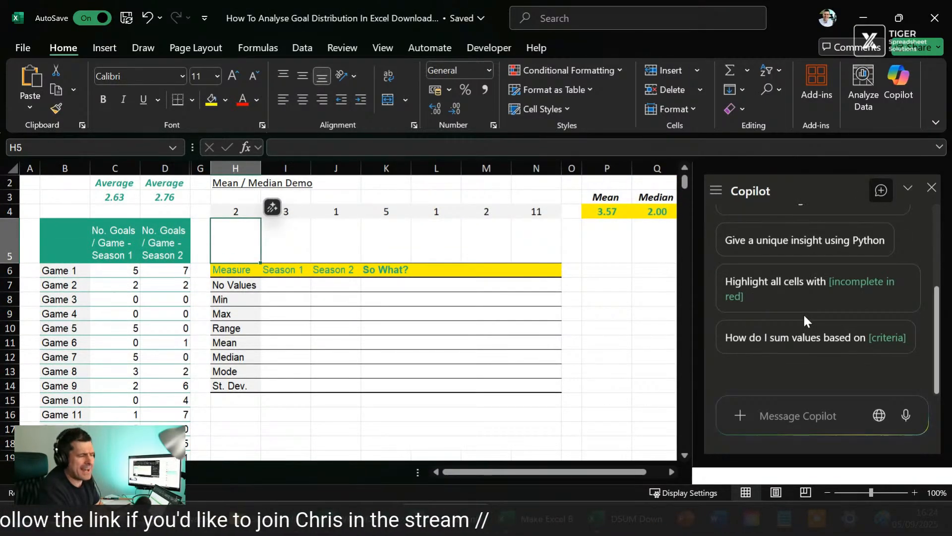
{"action": "scroll", "coordinate": [803, 314], "scroll_direction": "up", "scroll_amount": 3}
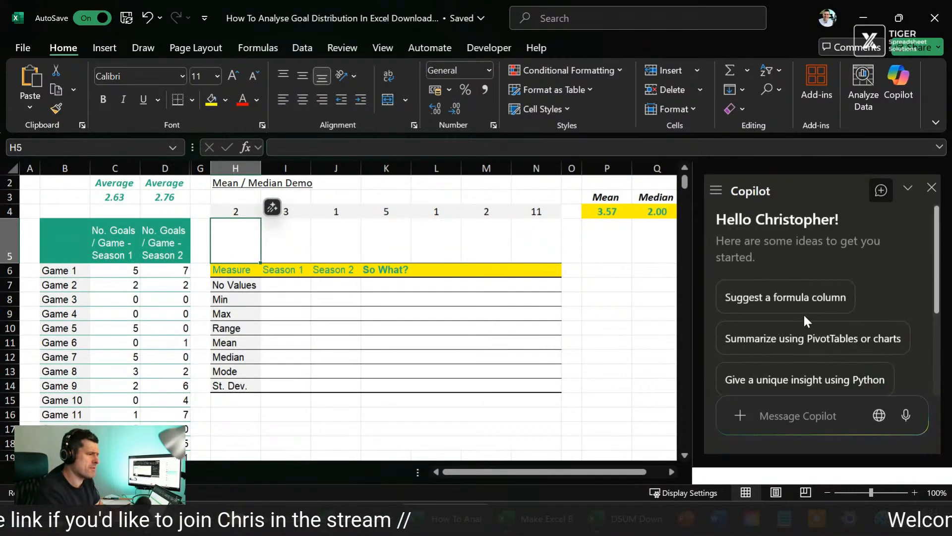
Step: Ask Copilot to analyse the data in column C and column D, stating interest in the similarities / differences between these datasets
{"action": "left_click", "coordinate": [785, 423]}
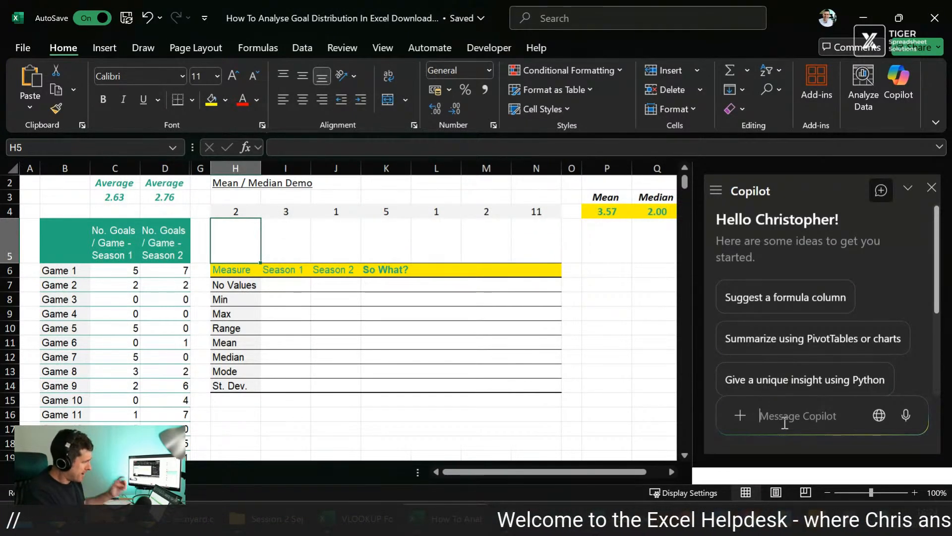
{"action": "type", "text": "could you an"}
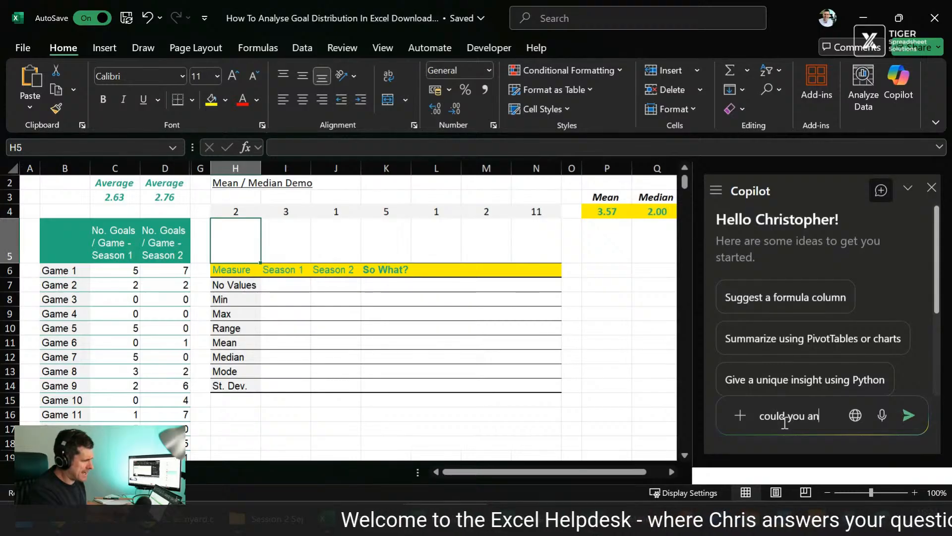
{"action": "type", "text": "alyse tyhe"}
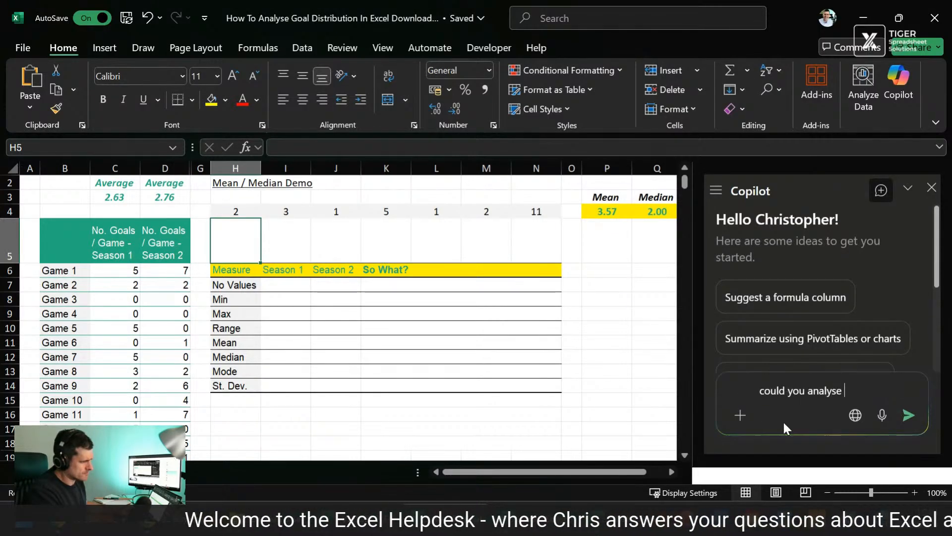
{"action": "key", "text": "BackSpace"}
{"action": "key", "text": "BackSpace"}
{"action": "key", "text": "BackSpace"}
{"action": "key", "text": "BackSpace"}
{"action": "type", "text": "he da"}
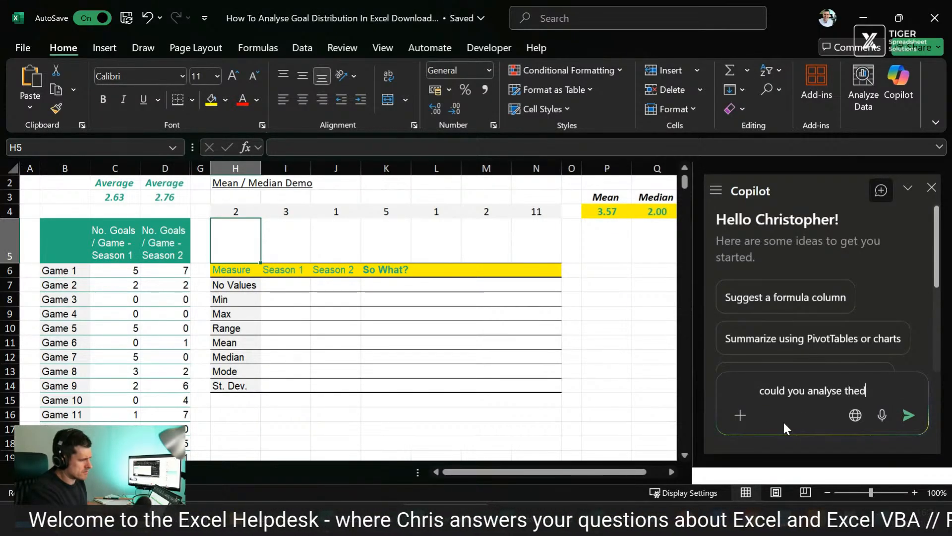
{"action": "type", "text": "ta"}
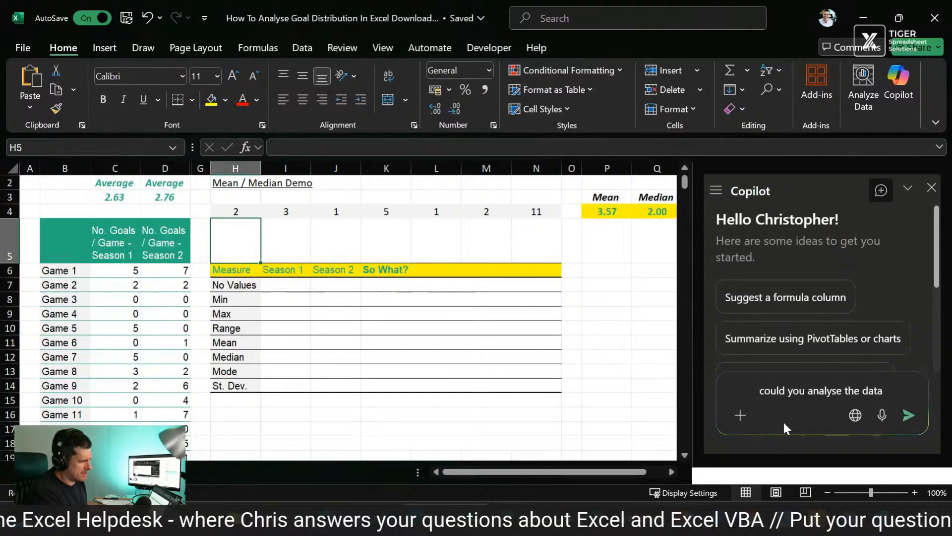
{"action": "type", "text": " in column"}
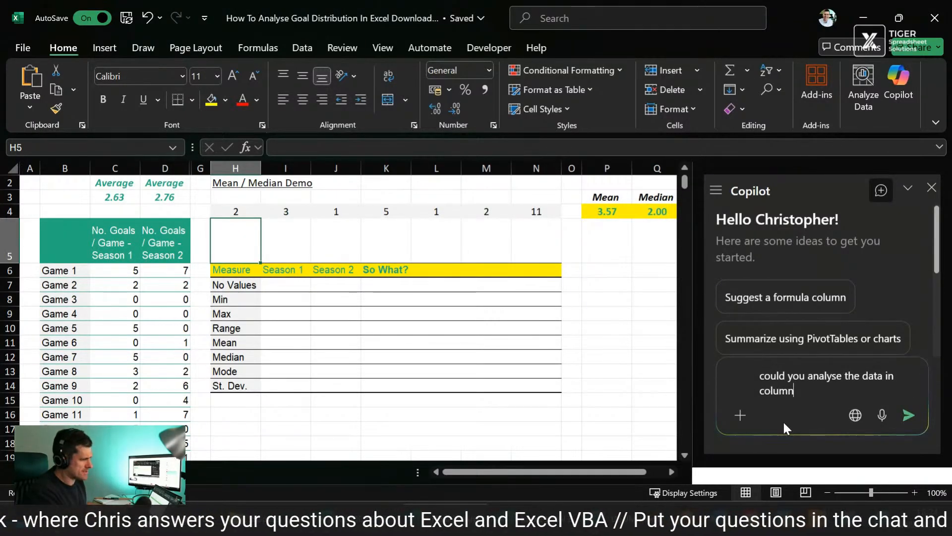
{"action": "type", "text": " C and the "}
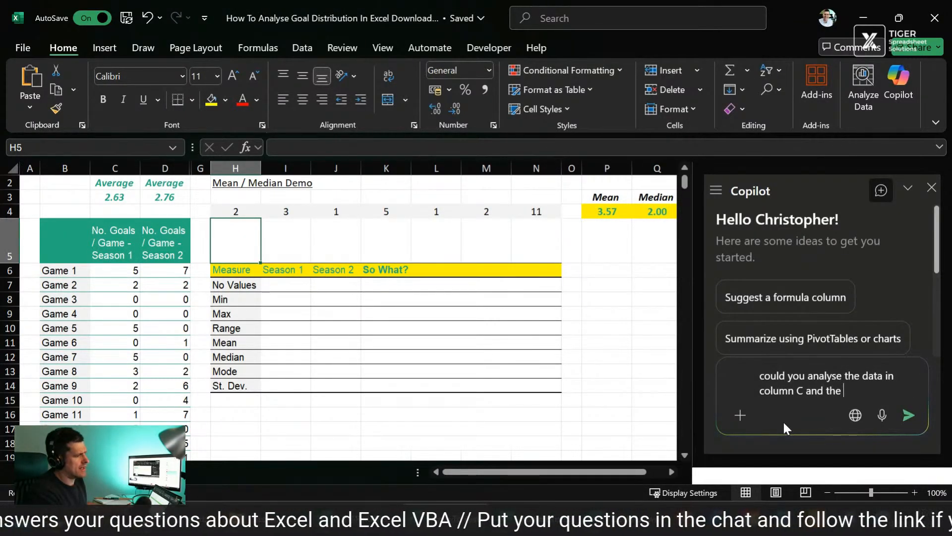
{"action": "type", "text": "data in co"}
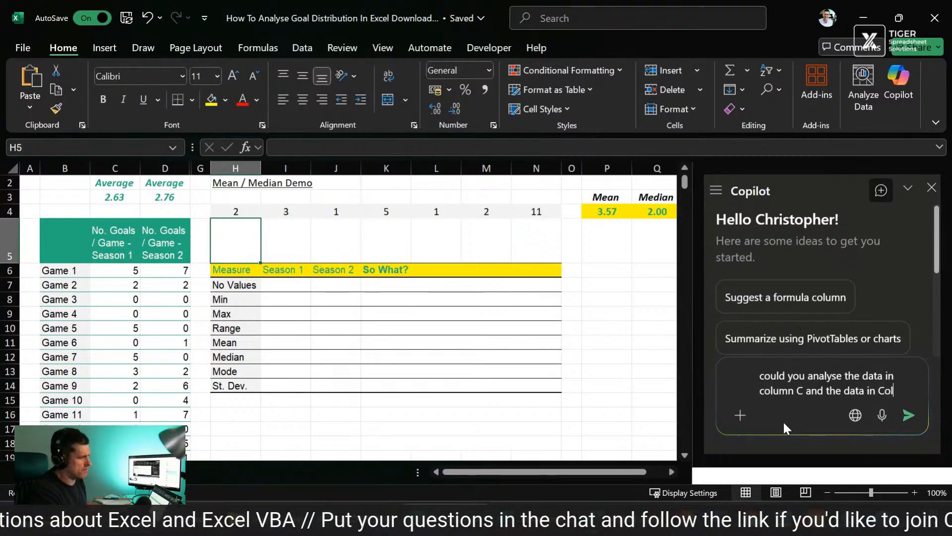
{"action": "type", "text": "lumn "}
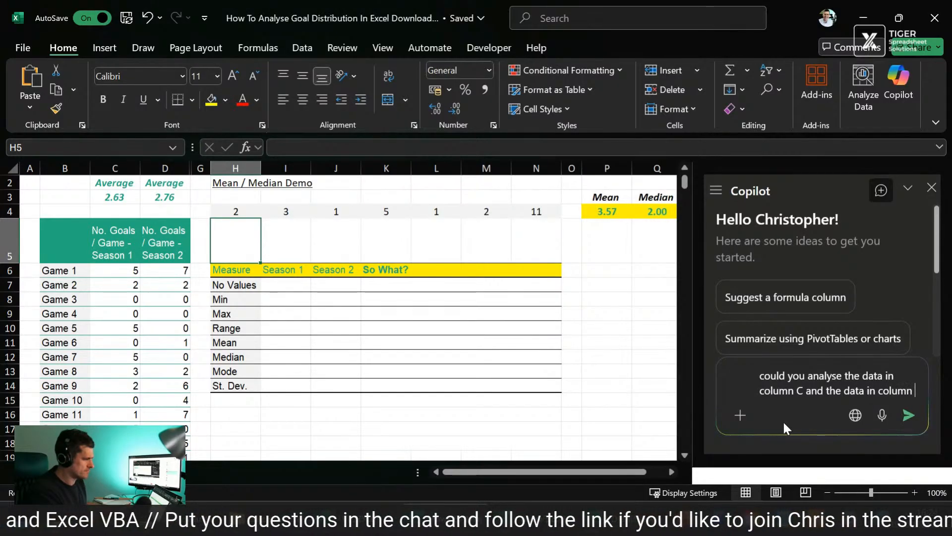
{"action": "type", "text": "D - I"}
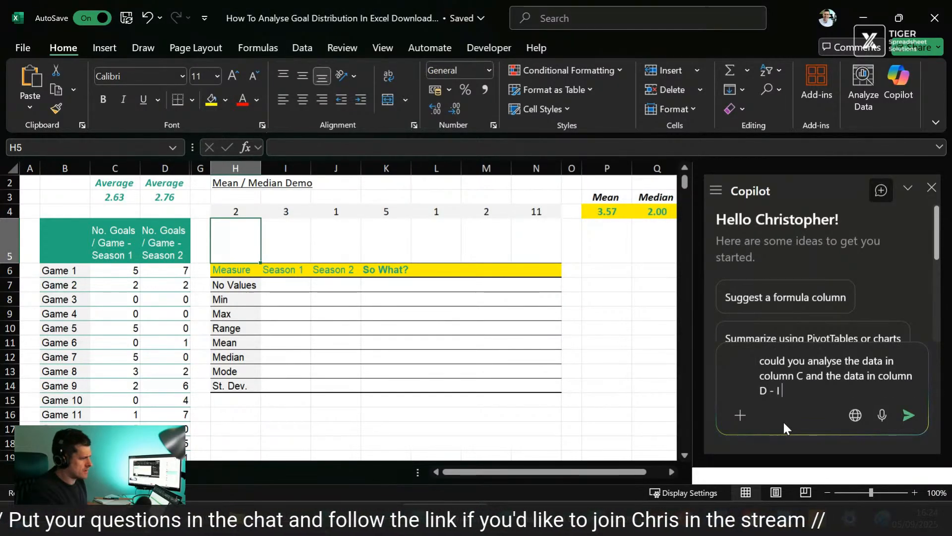
{"action": "type", "text": " am interested "}
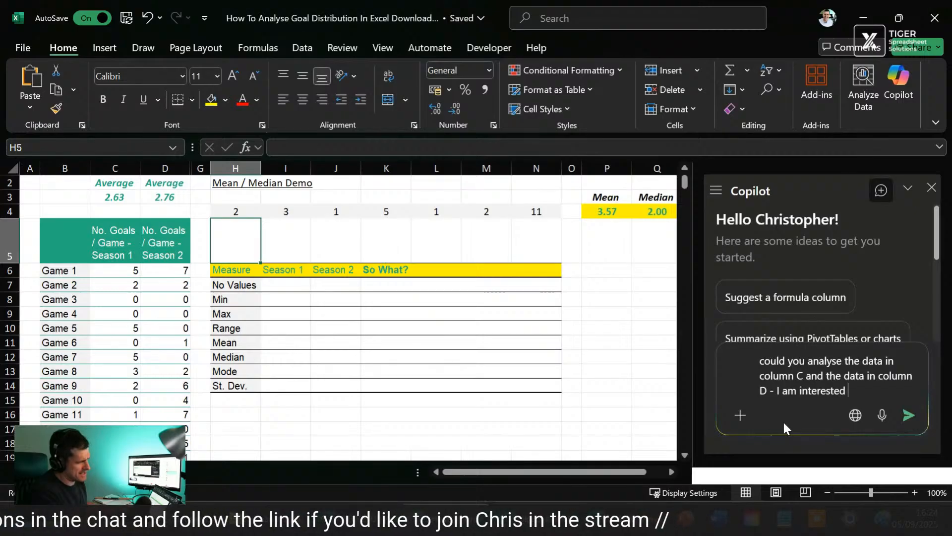
{"action": "type", "text": "in the similari"}
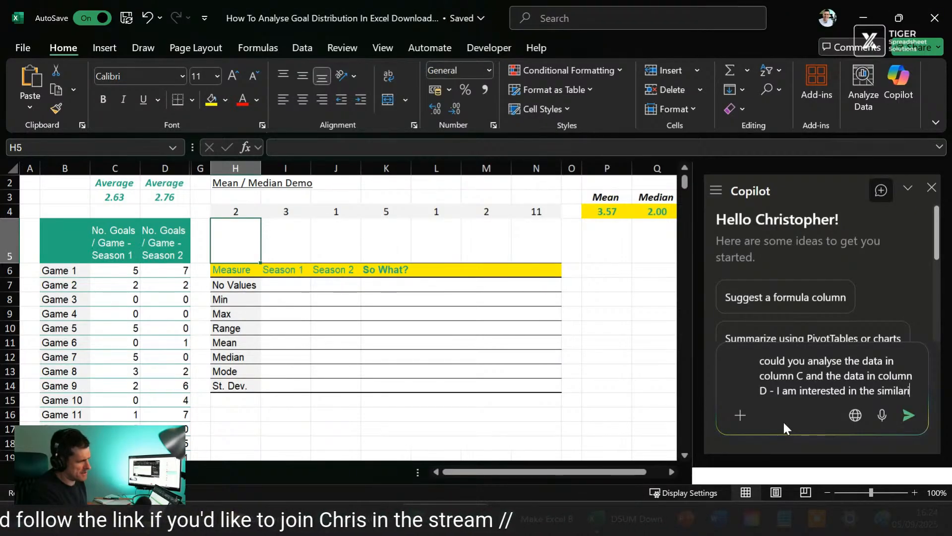
{"action": "type", "text": "ties / diff"}
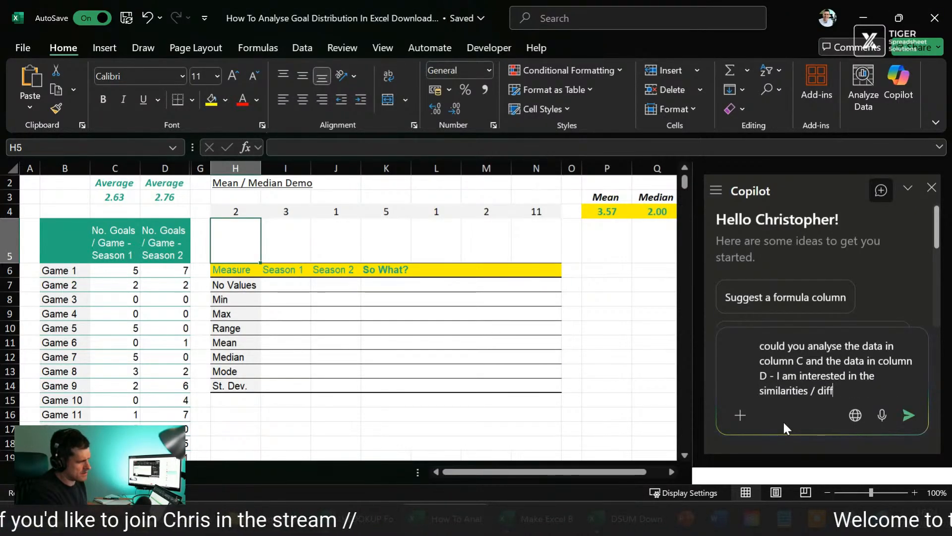
{"action": "type", "text": "erences between w"}
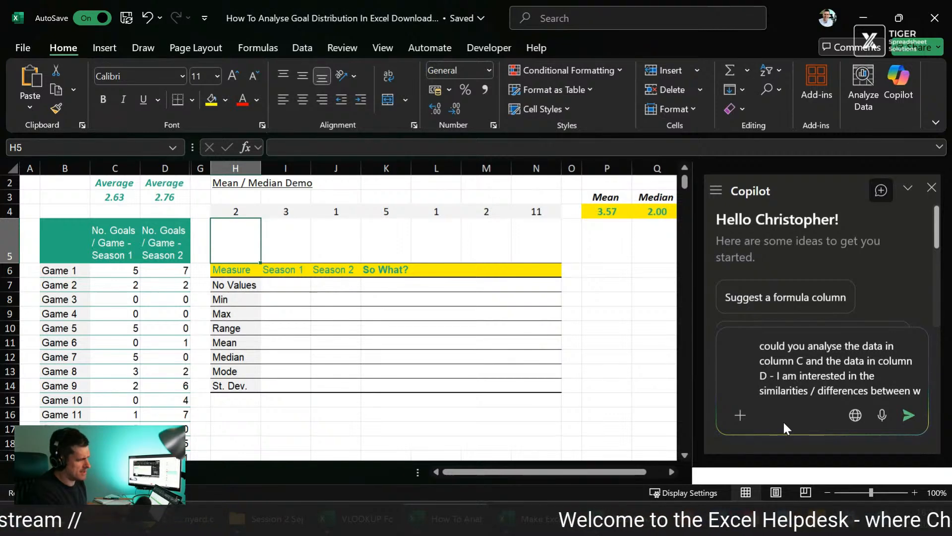
{"action": "key", "text": "BackSpace"}
{"action": "type", "text": "t"}
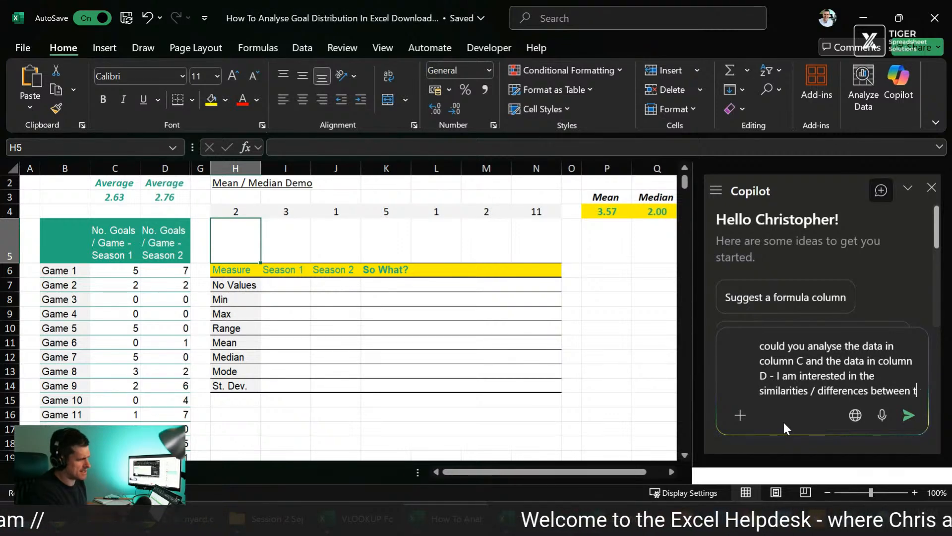
{"action": "type", "text": "hese datasets"}
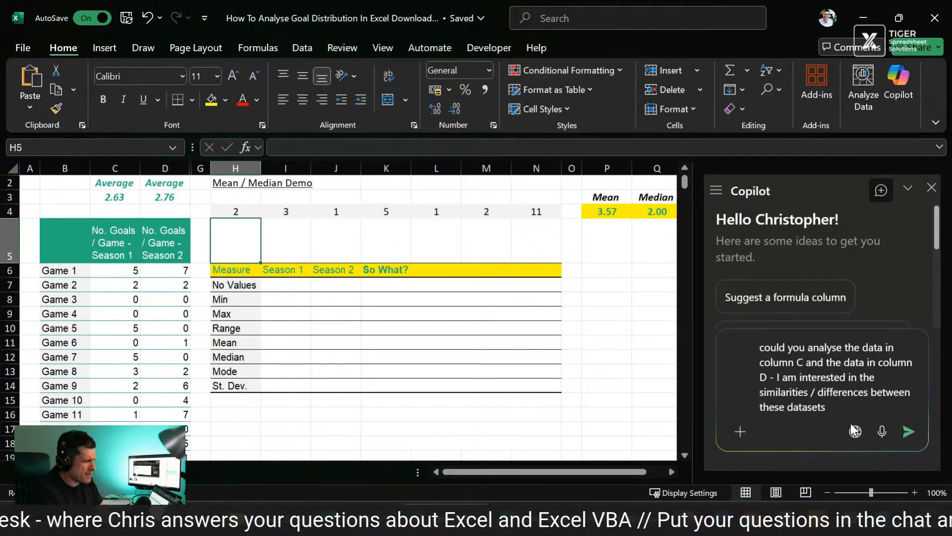
{"action": "left_click", "coordinate": [910, 432]}
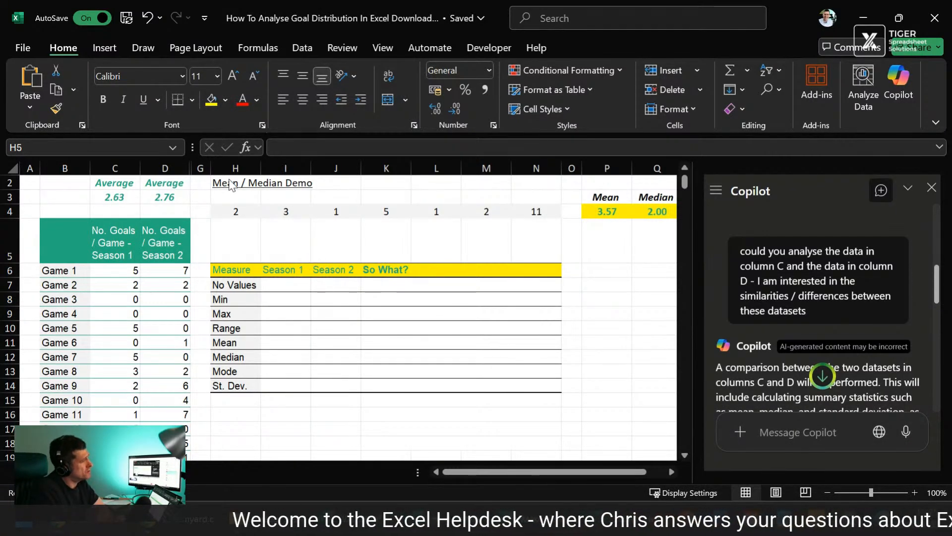
{"action": "left_click", "coordinate": [255, 146]}
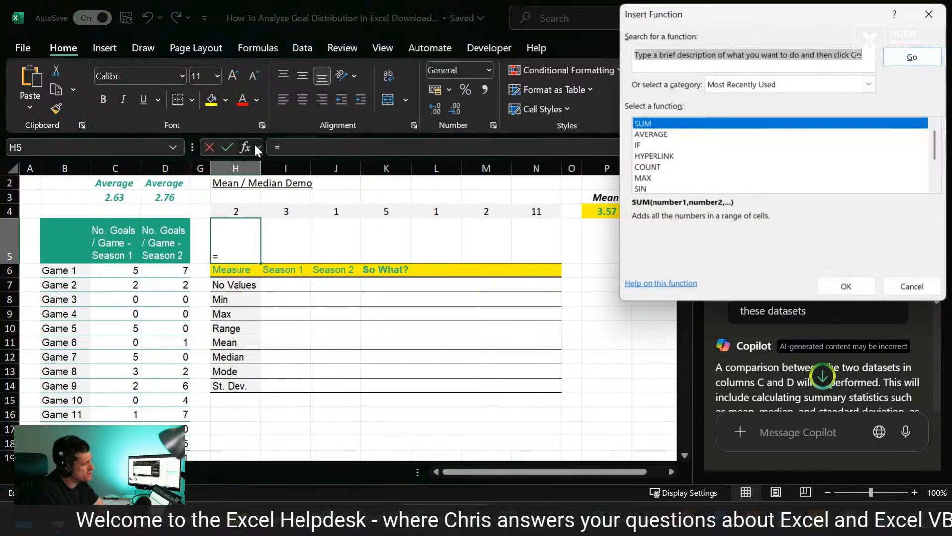
{"action": "left_click_drag", "start_coordinate": [729, 20], "coordinate": [384, 115]}
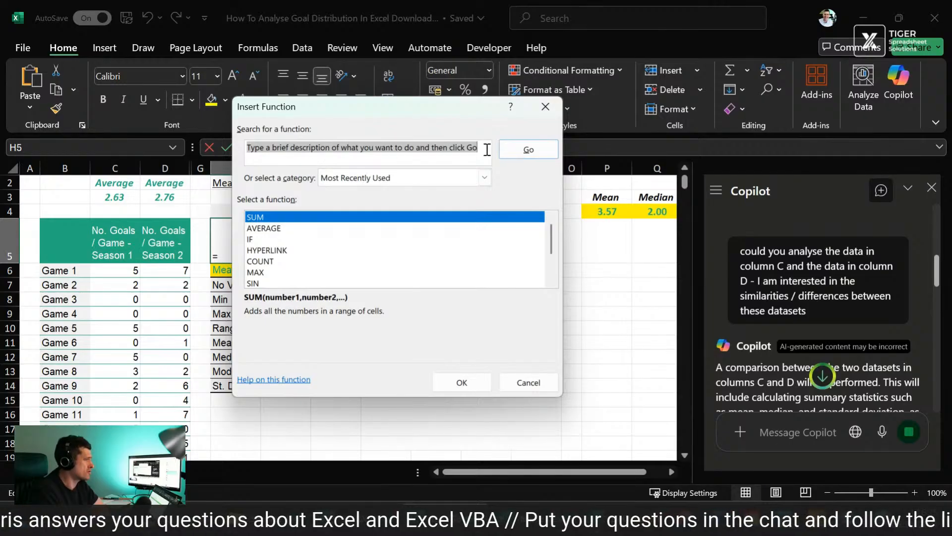
{"action": "left_click", "coordinate": [553, 108]}
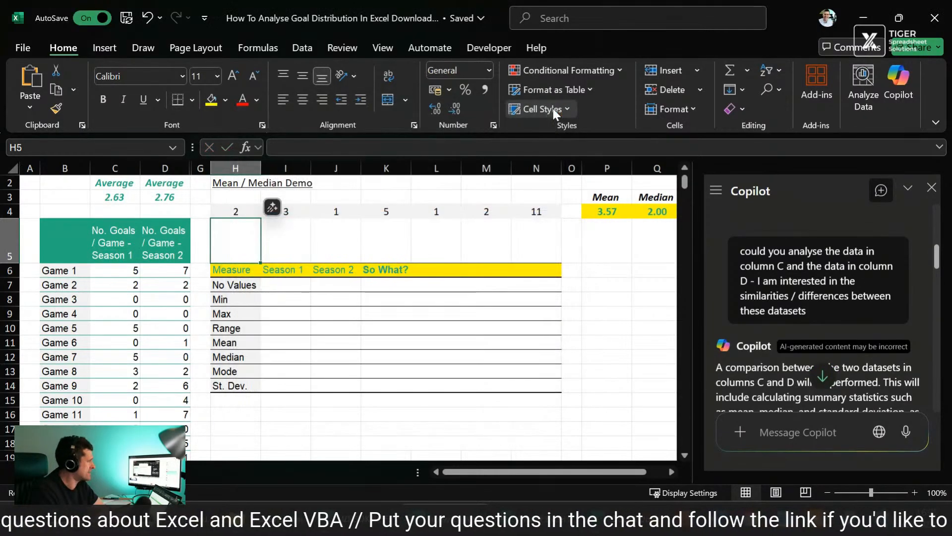
Step: Read through Copilot's comparison reply, covering its stated approach, the two-season statistics table, the goals-per-game histogram and the written summary
{"action": "left_click", "coordinate": [608, 270]}
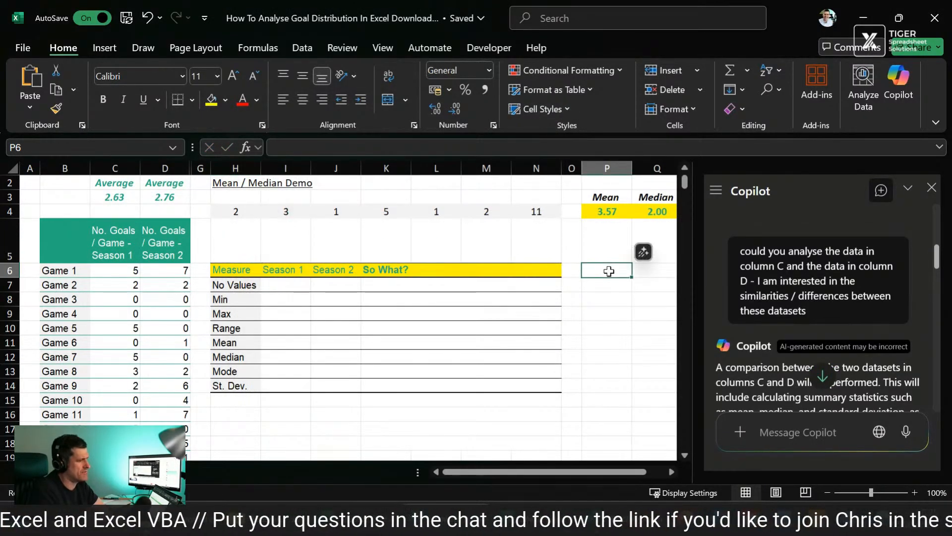
{"action": "scroll", "coordinate": [869, 299], "scroll_direction": "down", "scroll_amount": 3}
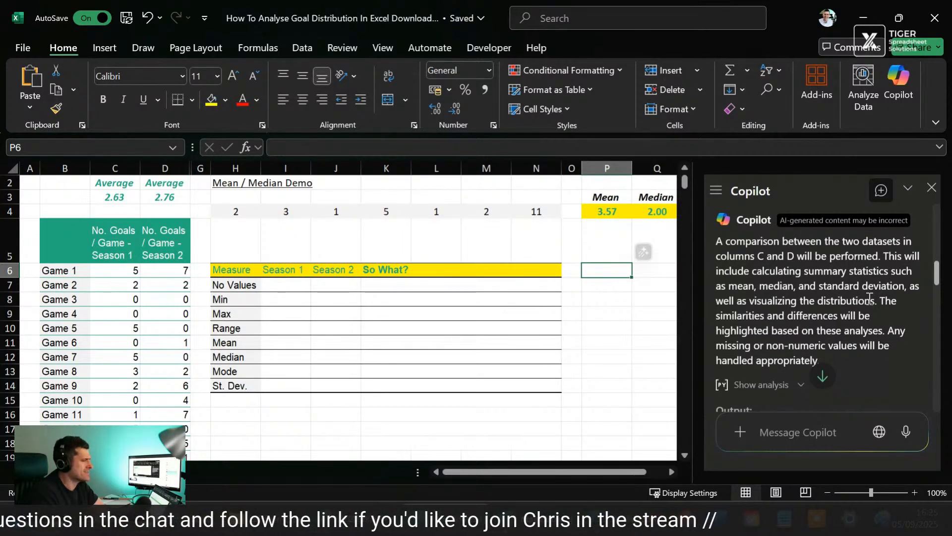
{"action": "scroll", "coordinate": [869, 298], "scroll_direction": "down", "scroll_amount": 1}
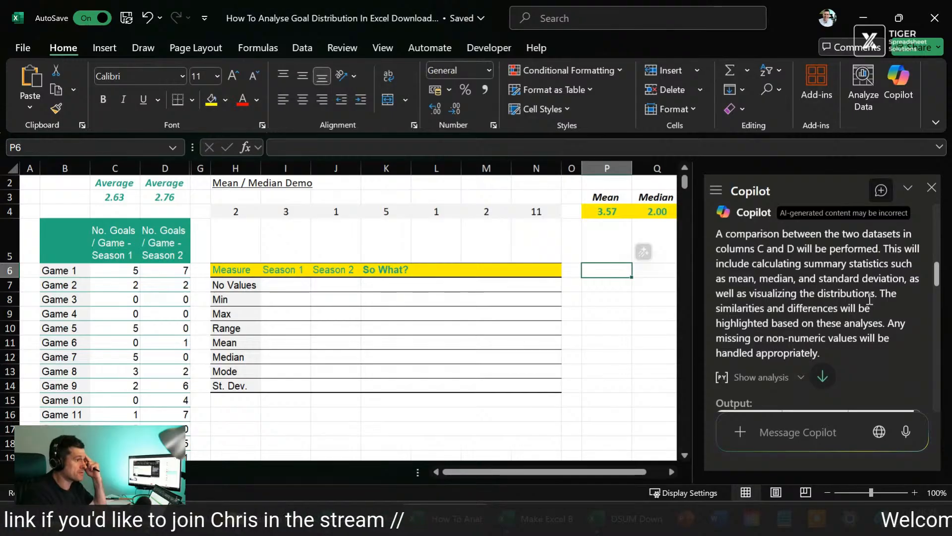
{"action": "scroll", "coordinate": [869, 299], "scroll_direction": "down", "scroll_amount": 1}
{"action": "scroll", "coordinate": [870, 299], "scroll_direction": "down", "scroll_amount": 1}
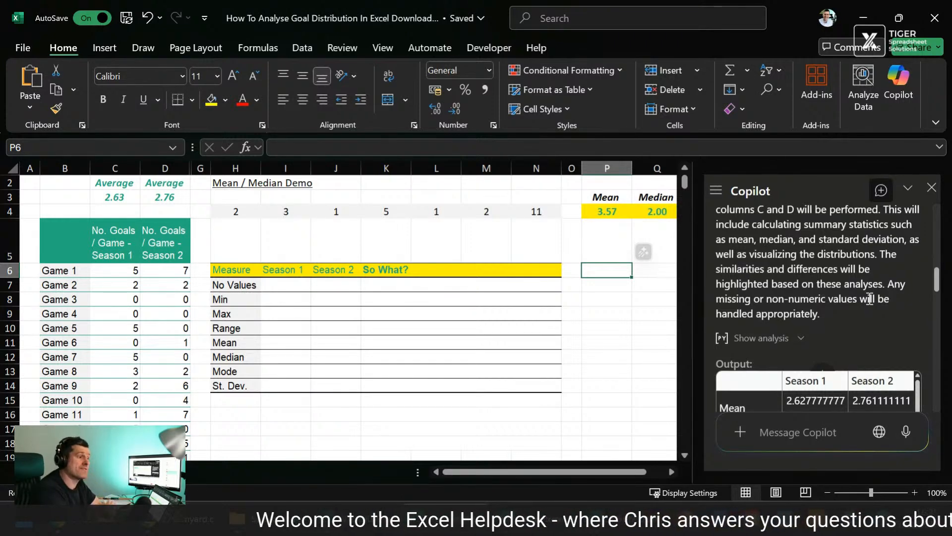
{"action": "scroll", "coordinate": [870, 293], "scroll_direction": "down", "scroll_amount": 1}
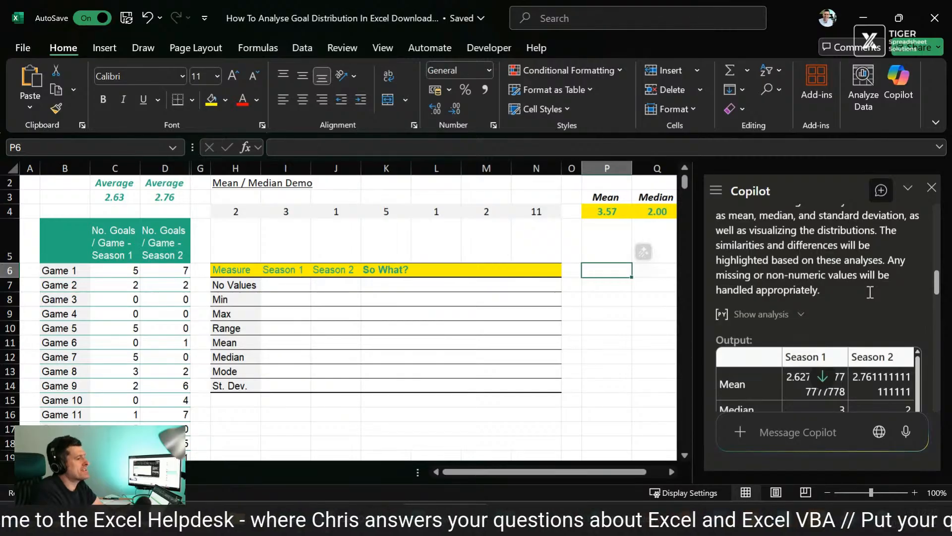
{"action": "scroll", "coordinate": [870, 293], "scroll_direction": "down", "scroll_amount": 1}
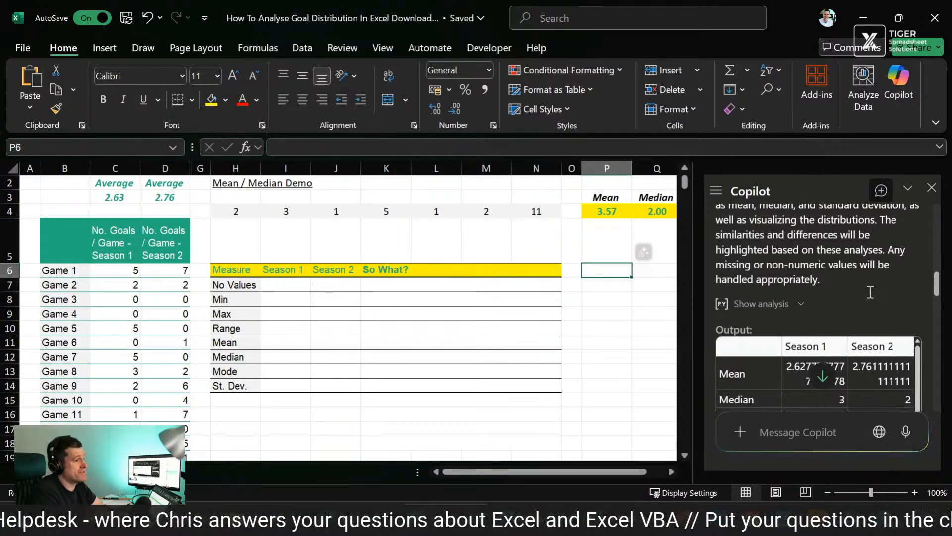
{"action": "scroll", "coordinate": [870, 293], "scroll_direction": "down", "scroll_amount": 1}
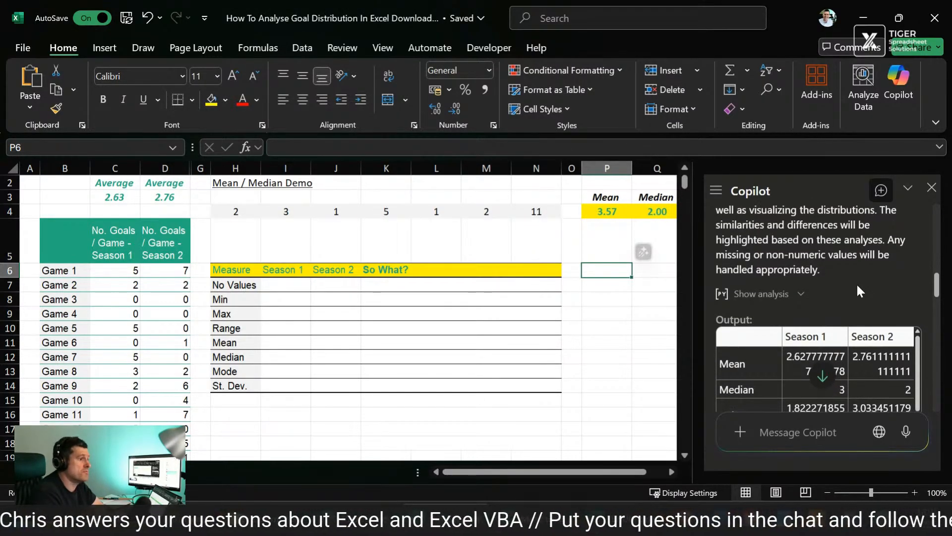
{"action": "scroll", "coordinate": [857, 285], "scroll_direction": "down", "scroll_amount": 4}
{"action": "scroll", "coordinate": [857, 284], "scroll_direction": "down", "scroll_amount": 6}
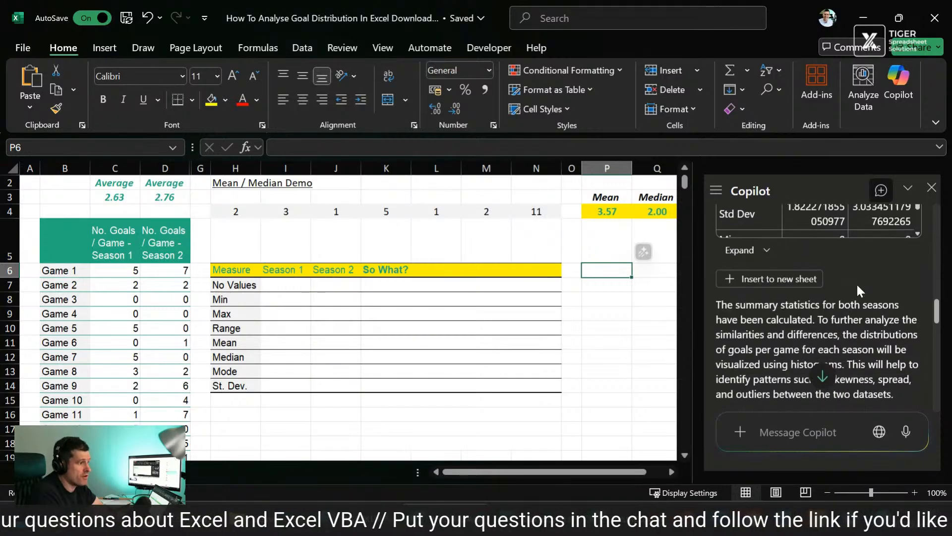
{"action": "scroll", "coordinate": [857, 285], "scroll_direction": "down", "scroll_amount": 1}
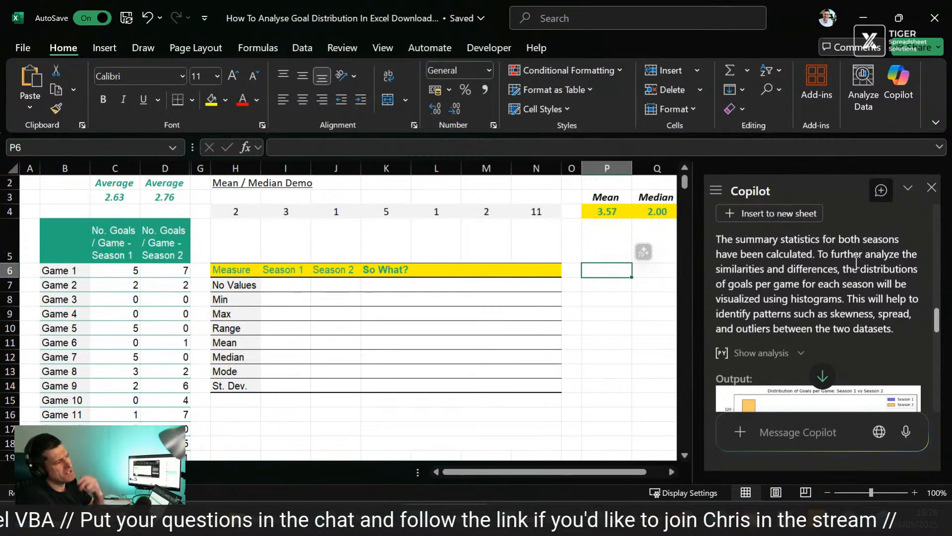
{"action": "scroll", "coordinate": [835, 288], "scroll_direction": "down", "scroll_amount": 2}
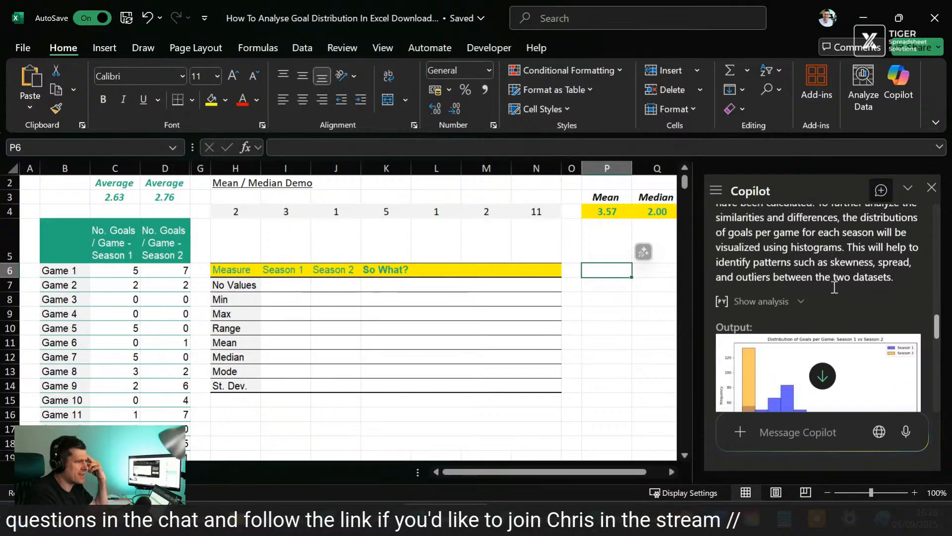
{"action": "scroll", "coordinate": [835, 287], "scroll_direction": "down", "scroll_amount": 10}
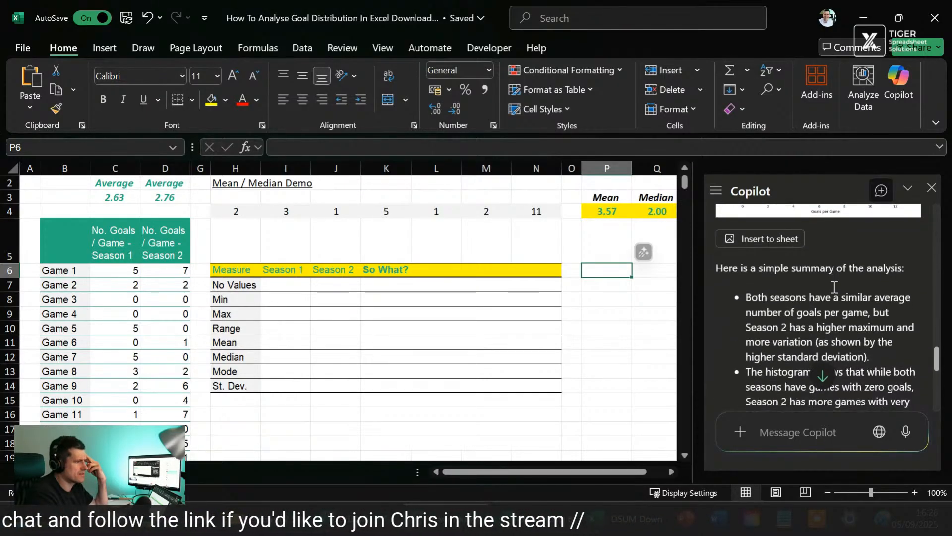
{"action": "scroll", "coordinate": [835, 287], "scroll_direction": "down", "scroll_amount": 5}
Step: Reveal the Python analysis behind Copilot's summary statistics table and examine the start of its code
{"action": "scroll", "coordinate": [835, 288], "scroll_direction": "up", "scroll_amount": 8}
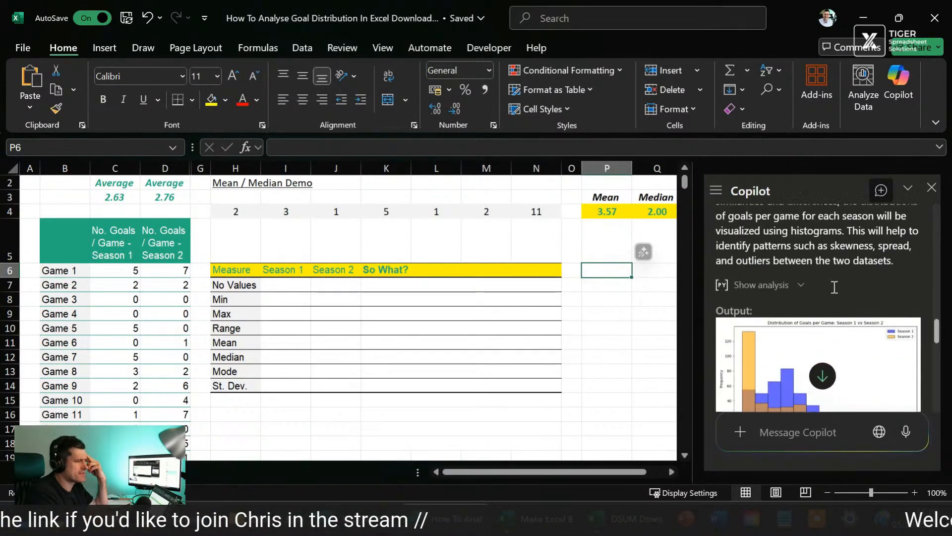
{"action": "scroll", "coordinate": [835, 288], "scroll_direction": "up", "scroll_amount": 8}
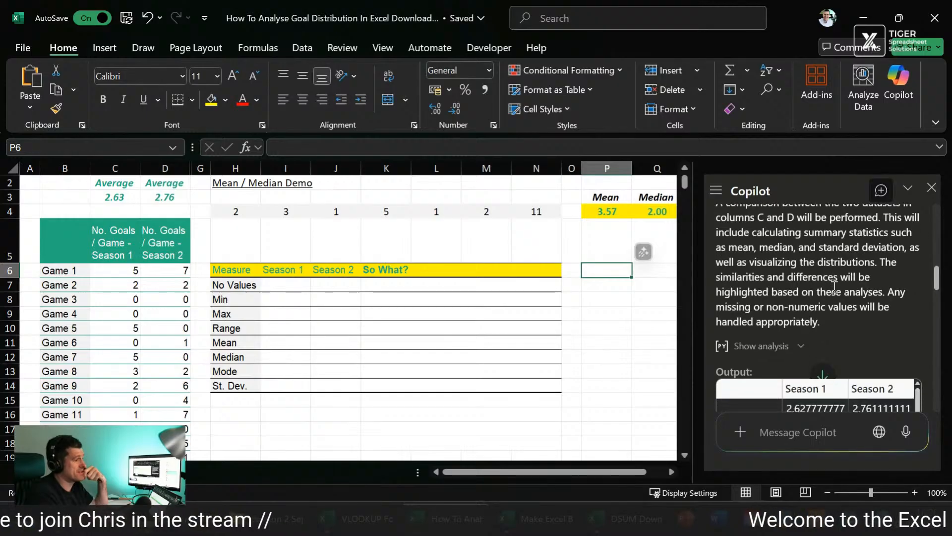
{"action": "left_click", "coordinate": [800, 347]}
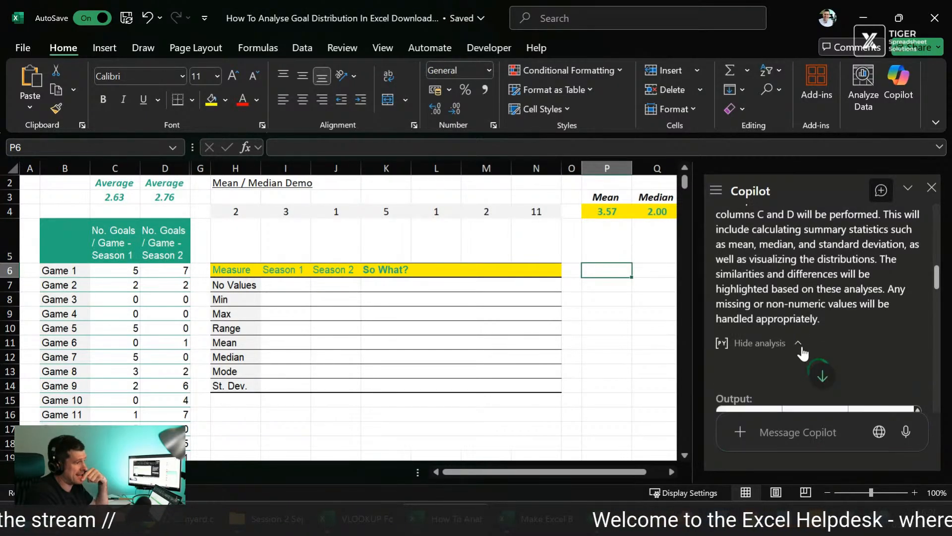
{"action": "scroll", "coordinate": [857, 309], "scroll_direction": "down", "scroll_amount": 3}
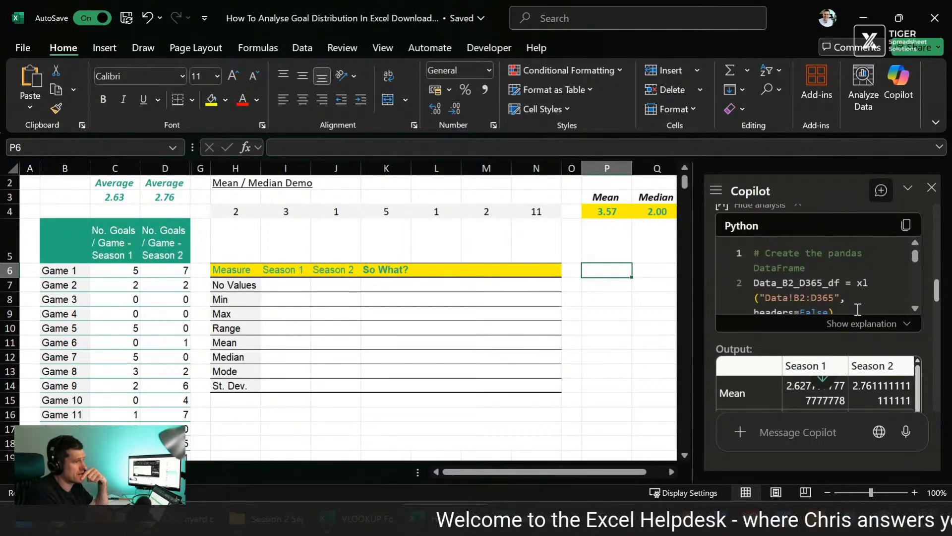
Step: Read the rest of Copilot's Python code, then insert its two-season summary statistics table into a new sheet
{"action": "scroll", "coordinate": [864, 271], "scroll_direction": "down", "scroll_amount": 5}
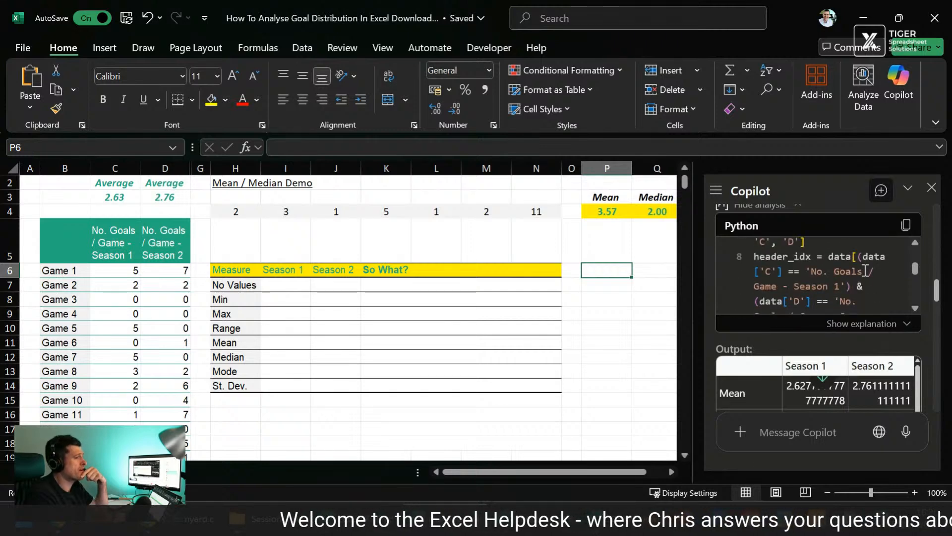
{"action": "scroll", "coordinate": [864, 270], "scroll_direction": "down", "scroll_amount": 4}
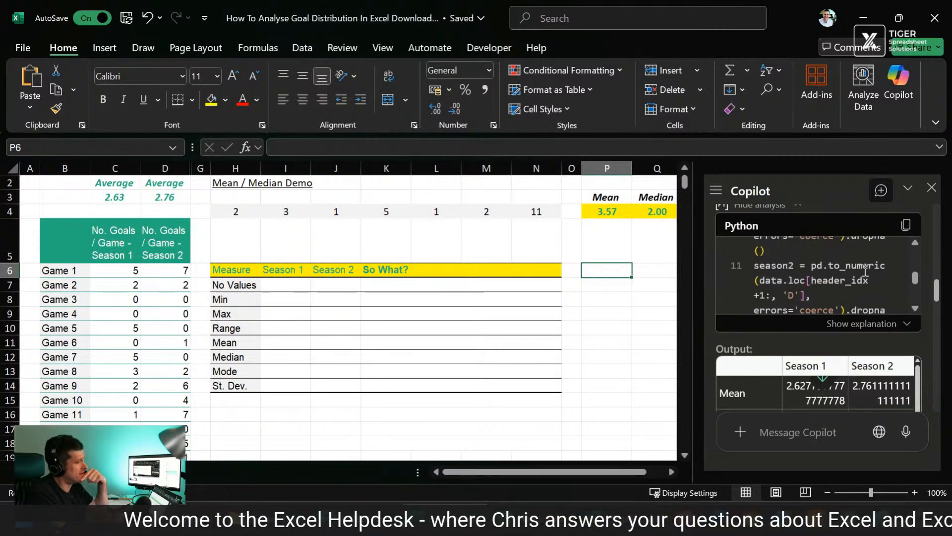
{"action": "scroll", "coordinate": [864, 271], "scroll_direction": "down", "scroll_amount": 4}
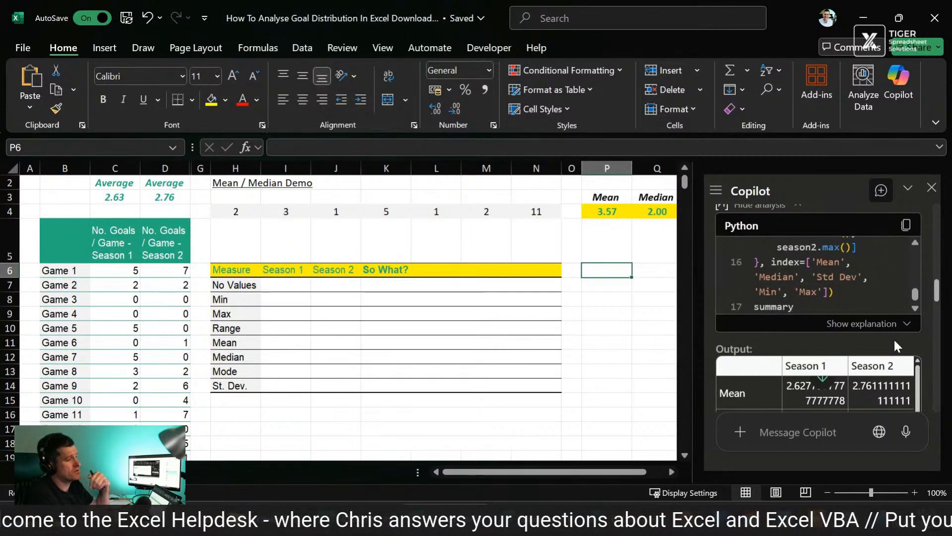
{"action": "scroll", "coordinate": [894, 340], "scroll_direction": "down", "scroll_amount": 3}
{"action": "scroll", "coordinate": [894, 340], "scroll_direction": "down", "scroll_amount": 2}
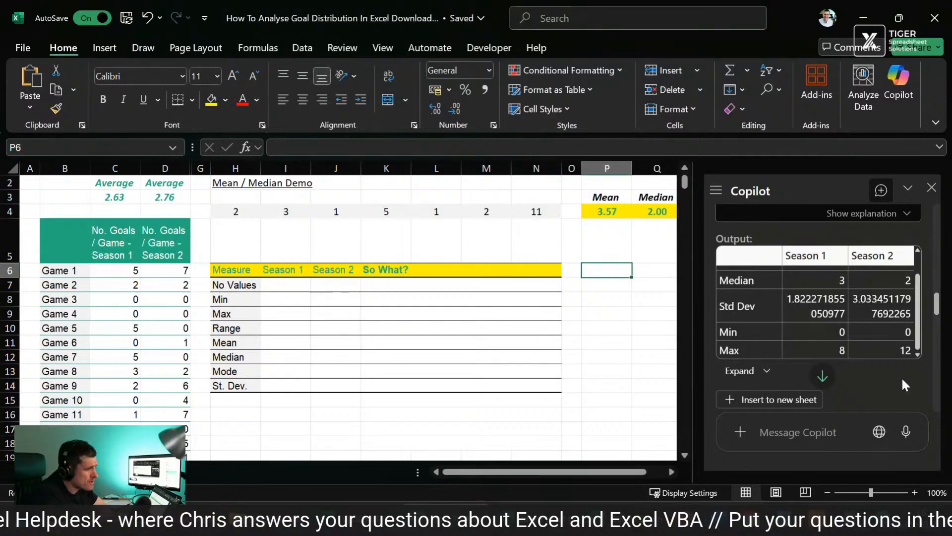
{"action": "scroll", "coordinate": [903, 379], "scroll_direction": "down", "scroll_amount": 3}
{"action": "left_click", "coordinate": [788, 278]}
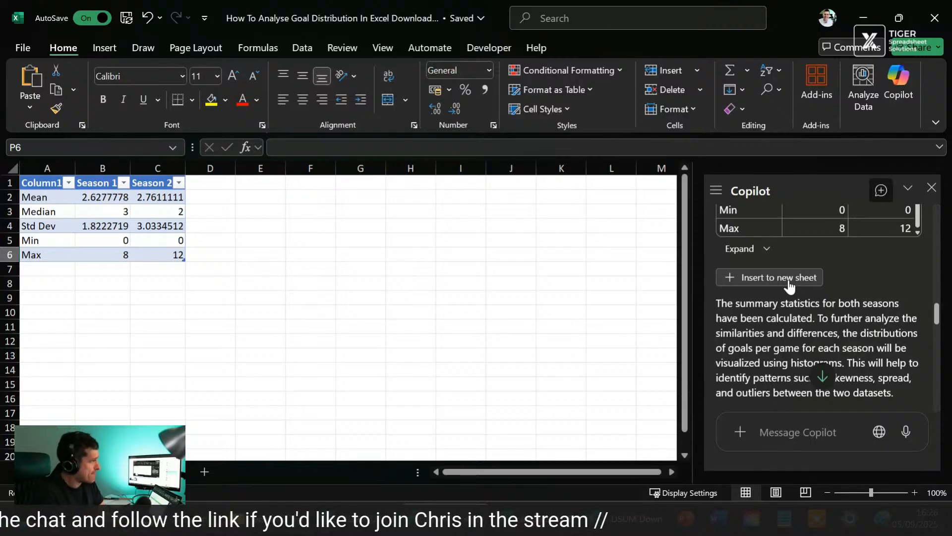
Step: Compare the mean, median and standard deviation of both seasons row by row in the inserted statistics table
{"action": "left_click", "coordinate": [251, 267]}
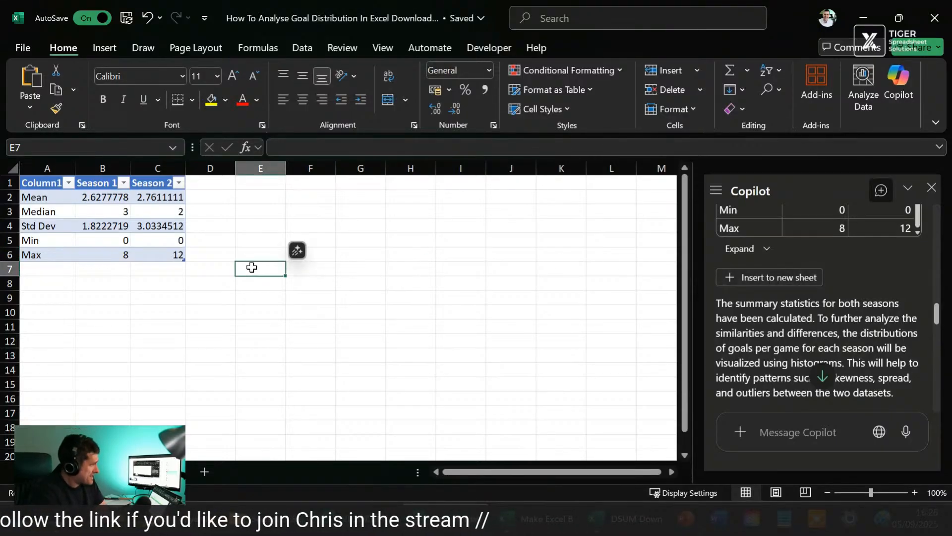
{"action": "left_click", "coordinate": [94, 295]}
{"action": "left_click", "coordinate": [118, 196]}
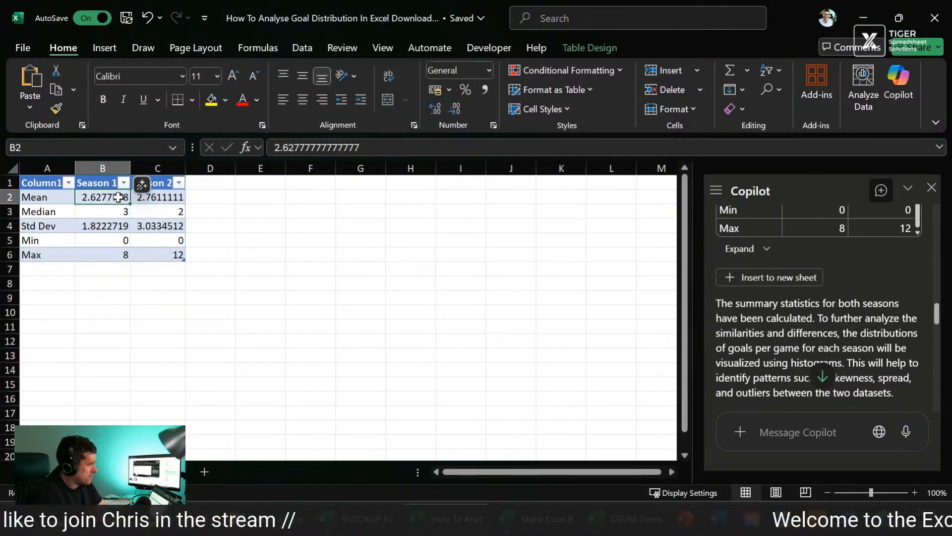
{"action": "key", "text": "shift+Right"}
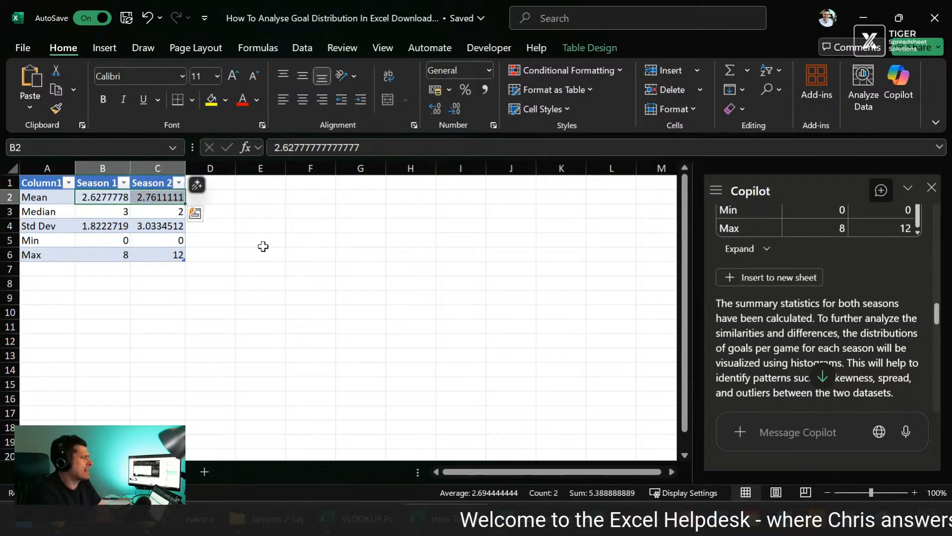
{"action": "key", "text": "Down"}
{"action": "key", "text": "shift+Right"}
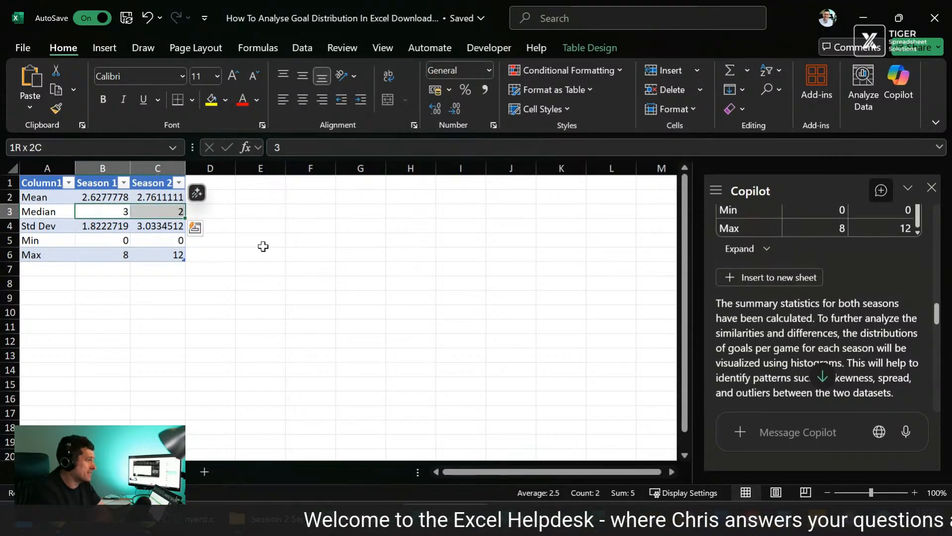
{"action": "key", "text": "Down"}
{"action": "key", "text": "shift+Right"}
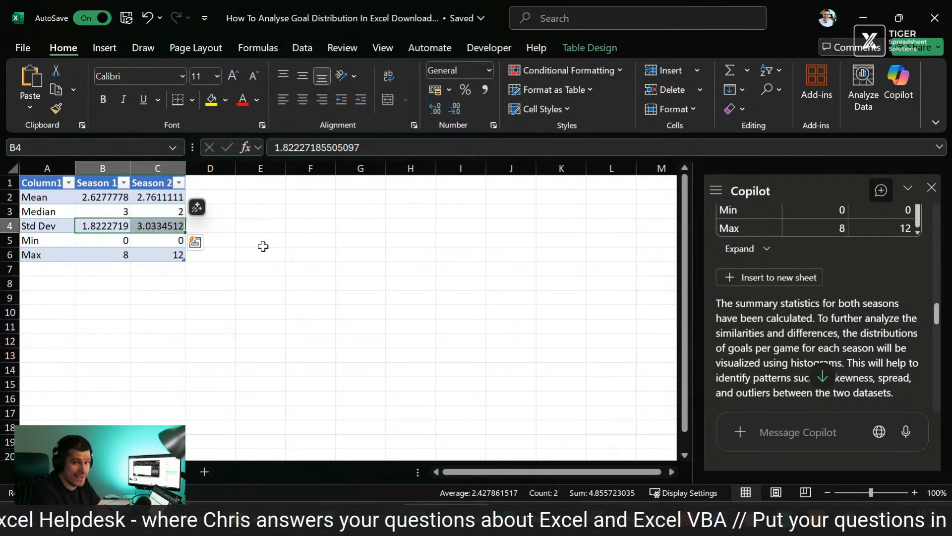
{"action": "key", "text": "Right"}
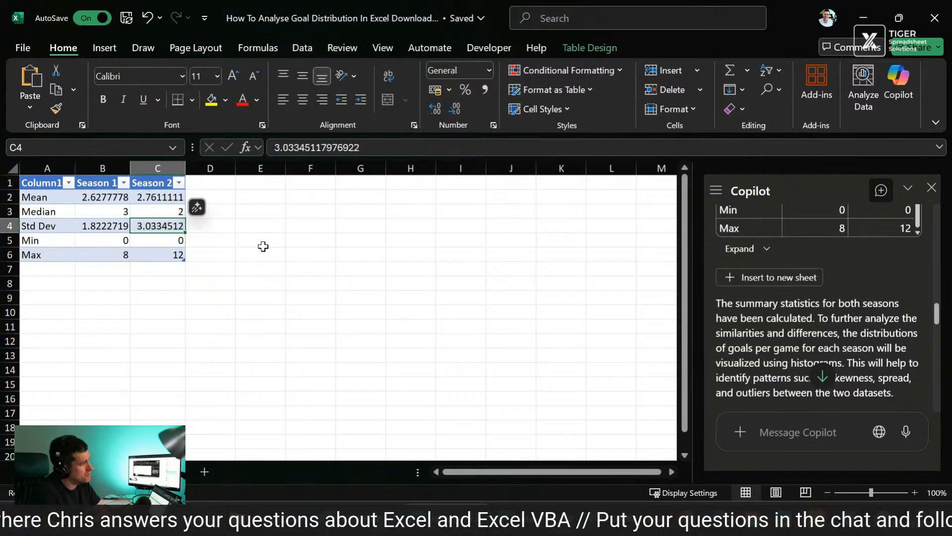
Step: Go back to the data sheet and look over the Season 2 goals per game values
{"action": "key", "text": "ctrl+Page_Up"}
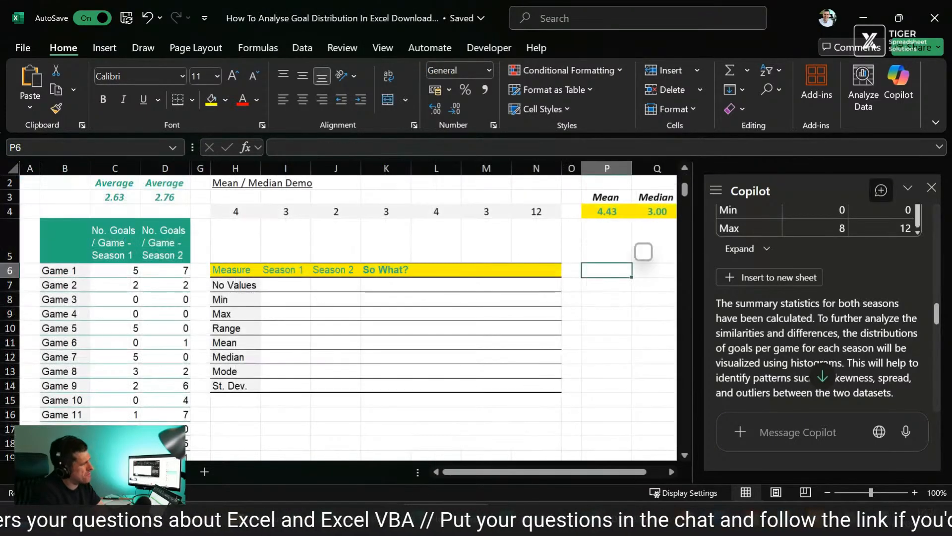
{"action": "left_click", "coordinate": [173, 270]}
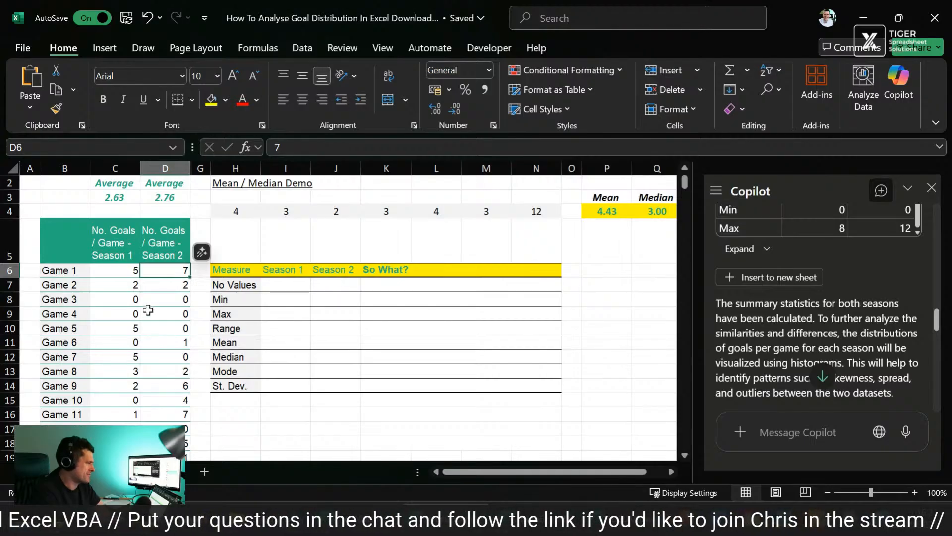
{"action": "scroll", "coordinate": [149, 311], "scroll_direction": "down", "scroll_amount": 2}
{"action": "scroll", "coordinate": [149, 311], "scroll_direction": "up", "scroll_amount": 1}
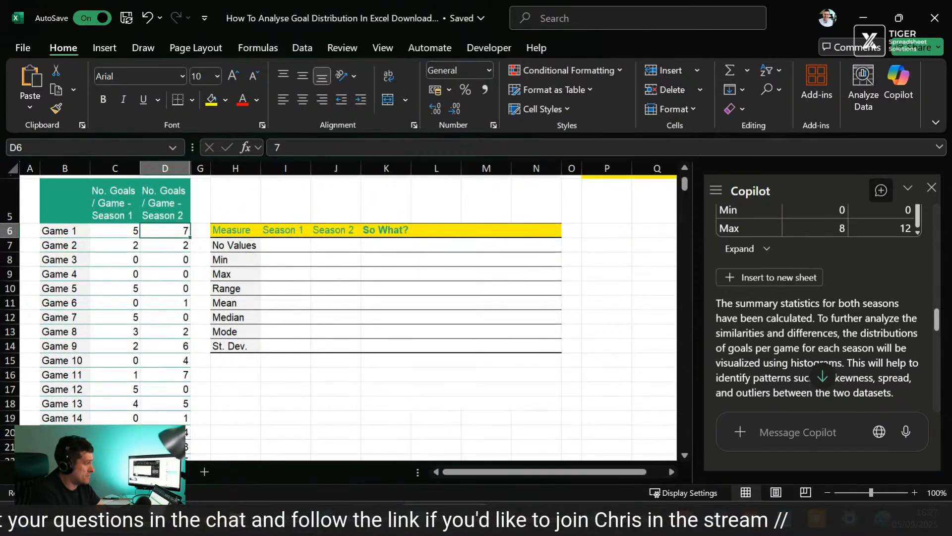
Step: Return to the inserted statistics sheet and compare the standard deviation, minimum and maximum values of the two seasons
{"action": "left_click", "coordinate": [166, 472]}
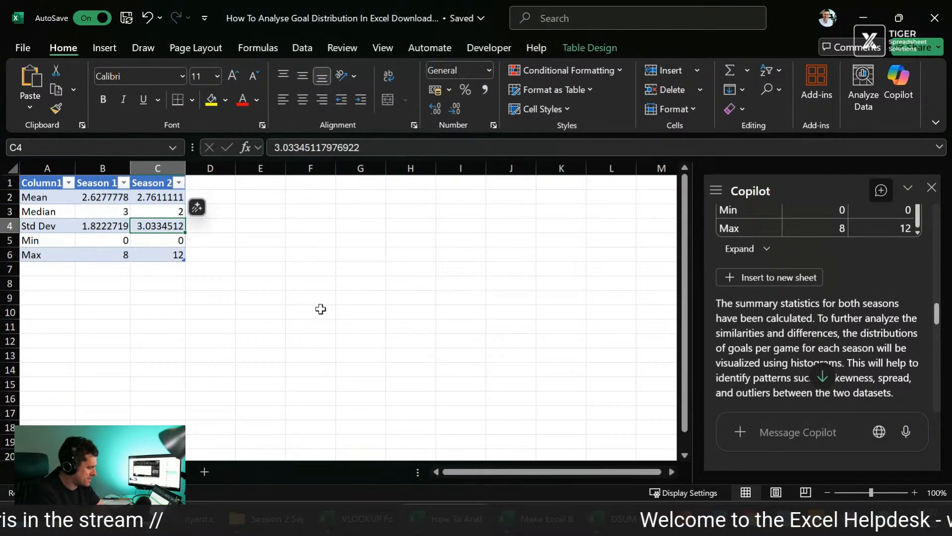
{"action": "key", "text": "Left"}
{"action": "key", "text": "Right"}
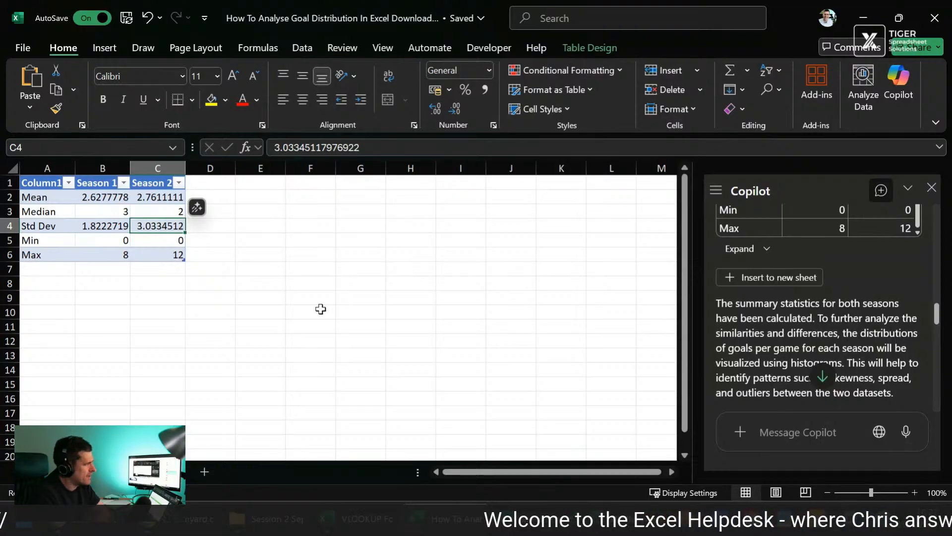
{"action": "key", "text": "Down"}
{"action": "key", "text": "Down"}
{"action": "key", "text": "Up"}
{"action": "key", "text": "Left"}
{"action": "key", "text": "shift+Right"}
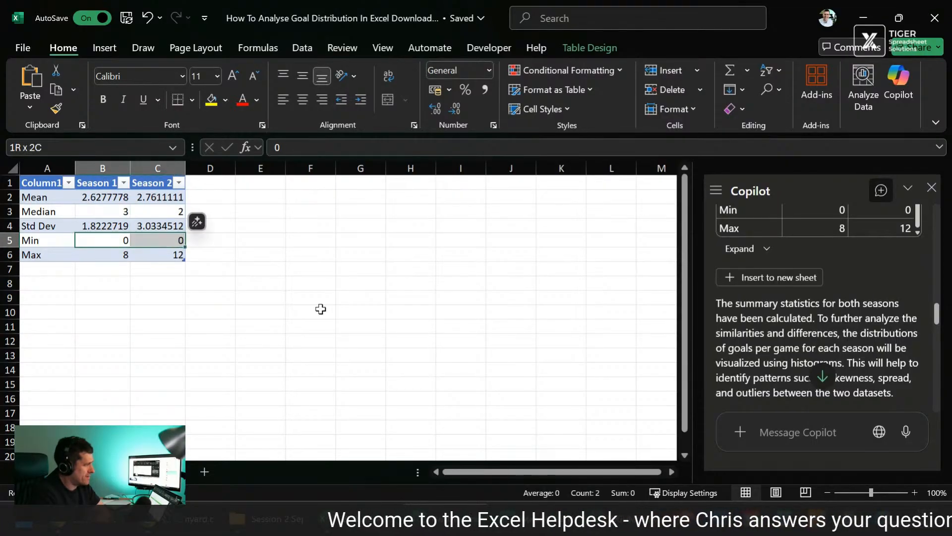
{"action": "key", "text": "shift+Down"}
{"action": "key", "text": "Right"}
{"action": "key", "text": "shift+Down"}
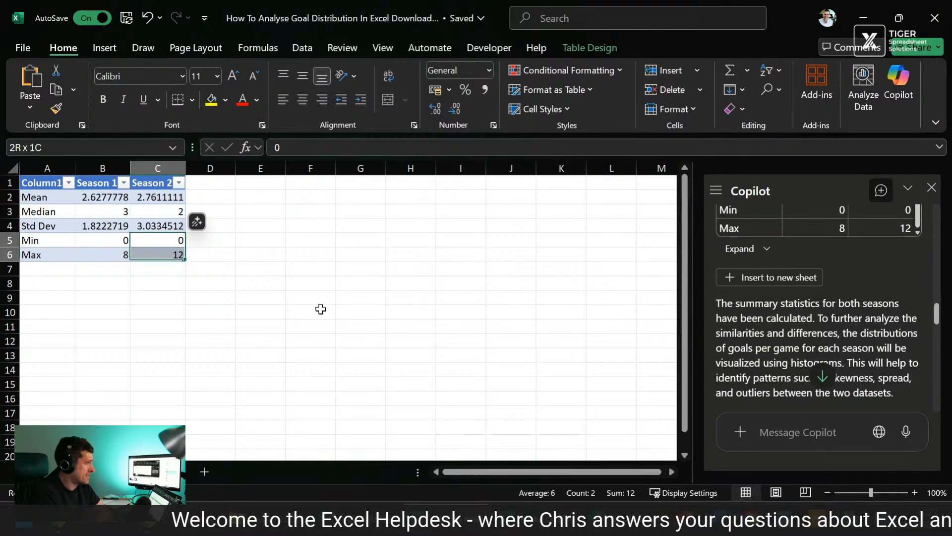
Step: Insert Copilot's goals-per-game histogram at cell G5 of the statistics sheet and move it up towards the table
{"action": "left_click", "coordinate": [342, 240]}
{"action": "scroll", "coordinate": [850, 292], "scroll_direction": "up", "scroll_amount": 3}
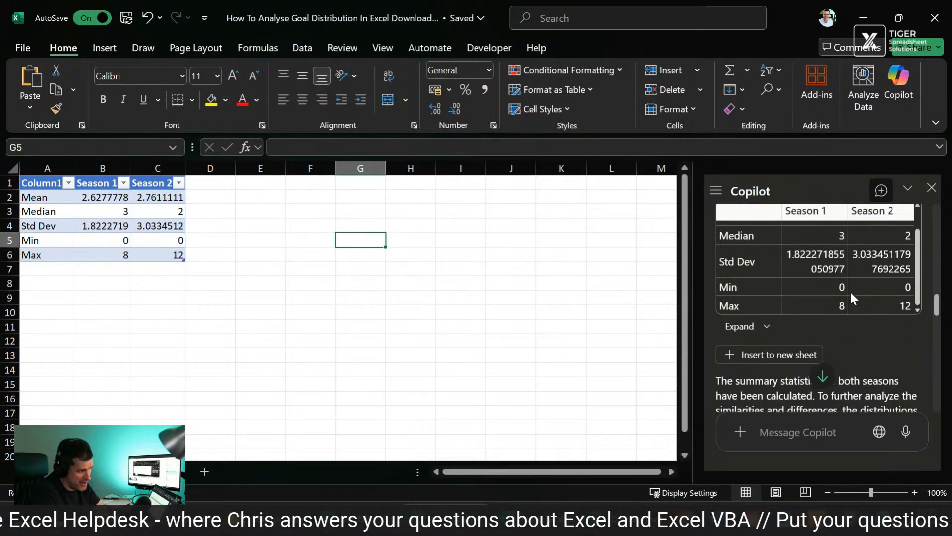
{"action": "scroll", "coordinate": [850, 291], "scroll_direction": "down", "scroll_amount": 1}
{"action": "scroll", "coordinate": [850, 292], "scroll_direction": "down", "scroll_amount": 3}
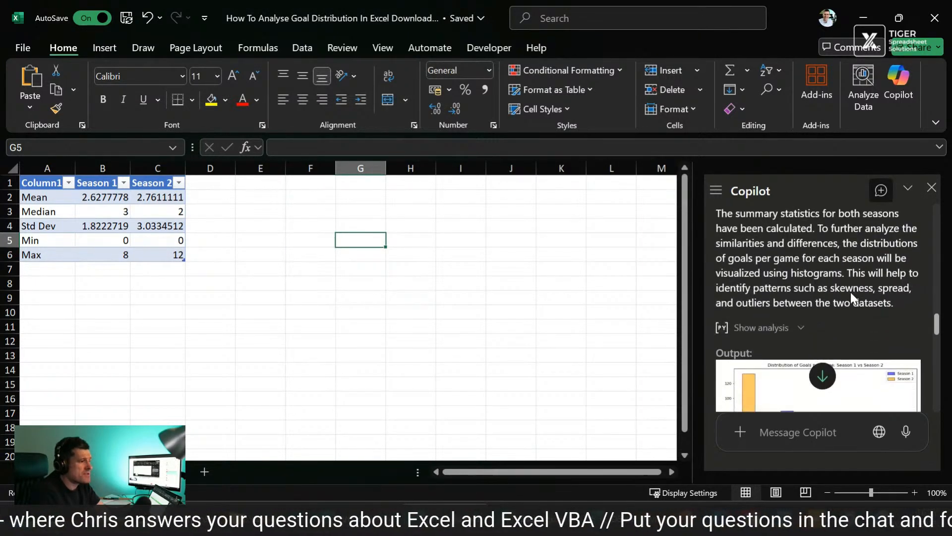
{"action": "scroll", "coordinate": [850, 292], "scroll_direction": "down", "scroll_amount": 3}
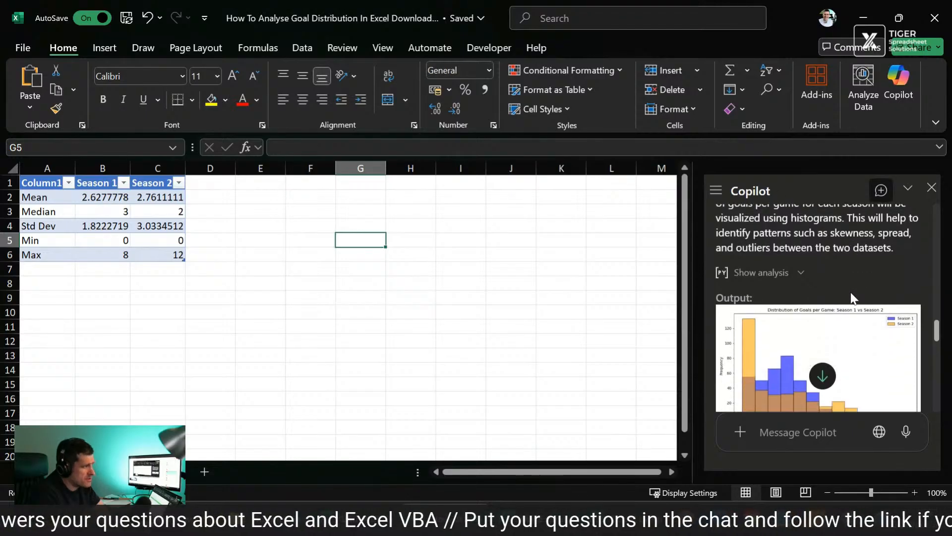
{"action": "scroll", "coordinate": [850, 292], "scroll_direction": "down", "scroll_amount": 1}
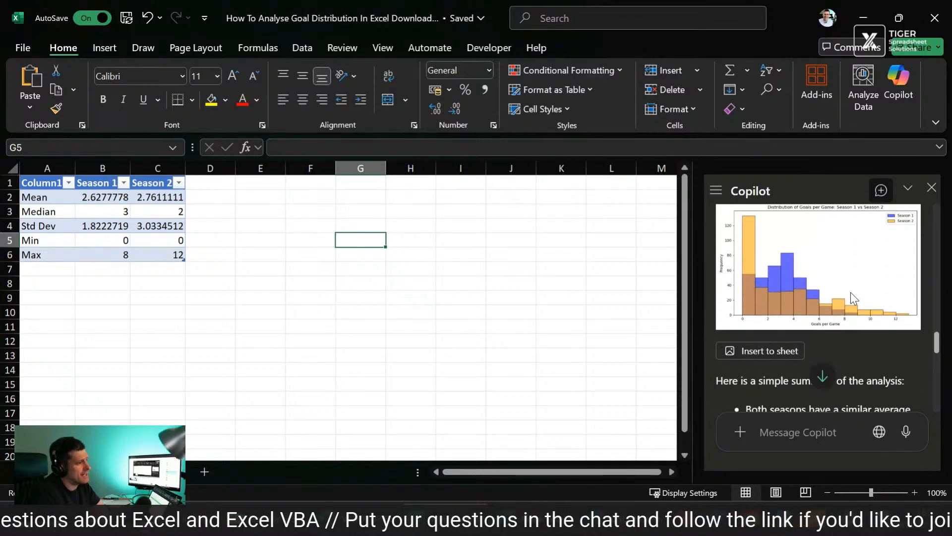
{"action": "left_click", "coordinate": [755, 352]}
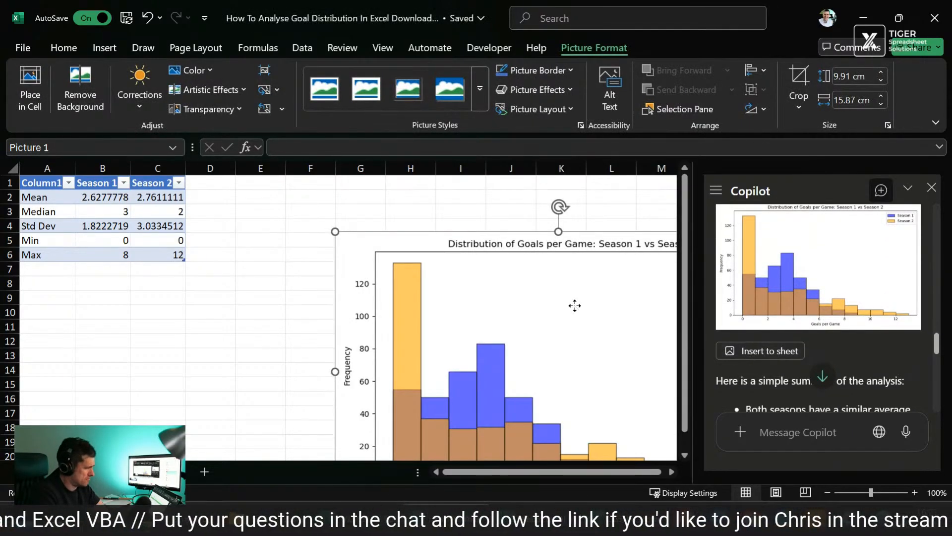
{"action": "left_click_drag", "start_coordinate": [573, 304], "coordinate": [454, 264]}
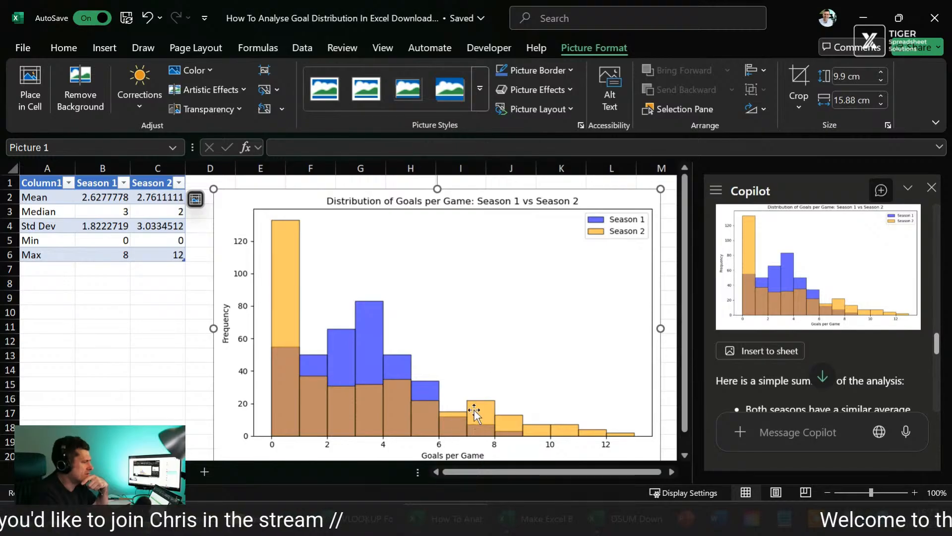
Step: Shrink the histogram picture to about 6.28 × 10.06 cm and reposition it near the top of the sheet beside the statistics table
{"action": "scroll", "coordinate": [131, 359], "scroll_direction": "down", "scroll_amount": 2}
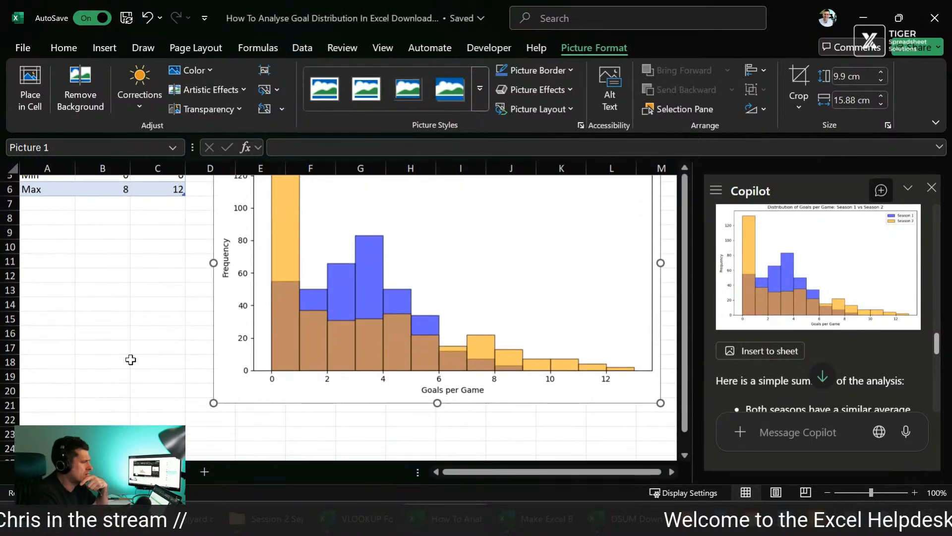
{"action": "scroll", "coordinate": [130, 359], "scroll_direction": "down", "scroll_amount": 2}
{"action": "scroll", "coordinate": [130, 360], "scroll_direction": "up", "scroll_amount": 4}
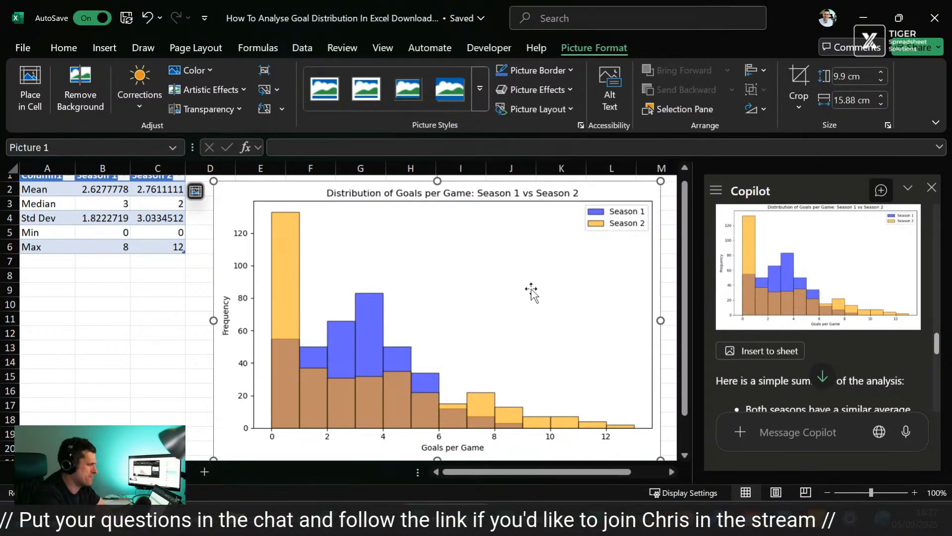
{"action": "left_click_drag", "start_coordinate": [661, 181], "coordinate": [497, 283]}
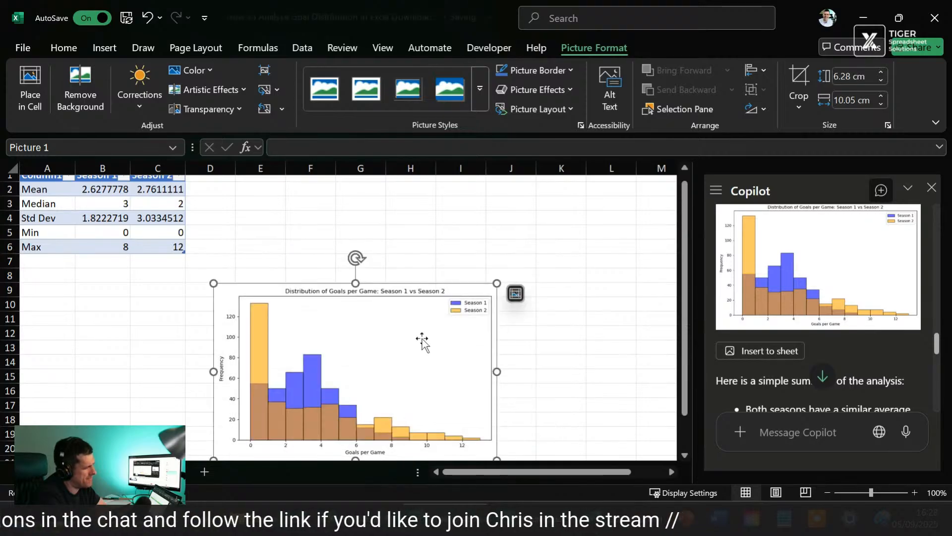
{"action": "left_click_drag", "start_coordinate": [397, 355], "coordinate": [416, 267]}
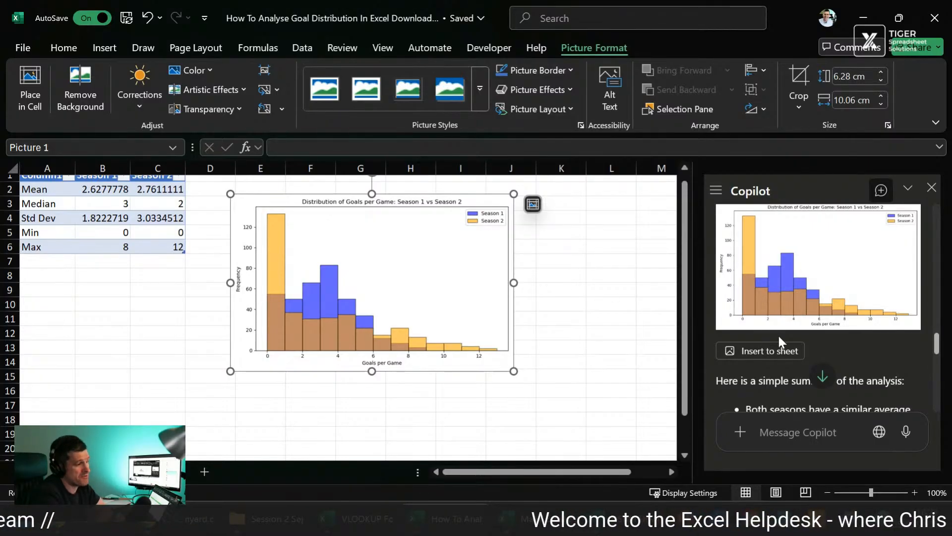
Step: Read Copilot's written summary on averages, variation, histogram spread and medians alongside the inserted table and histogram
{"action": "scroll", "coordinate": [847, 329], "scroll_direction": "down", "scroll_amount": 3}
{"action": "scroll", "coordinate": [847, 332], "scroll_direction": "down", "scroll_amount": 3}
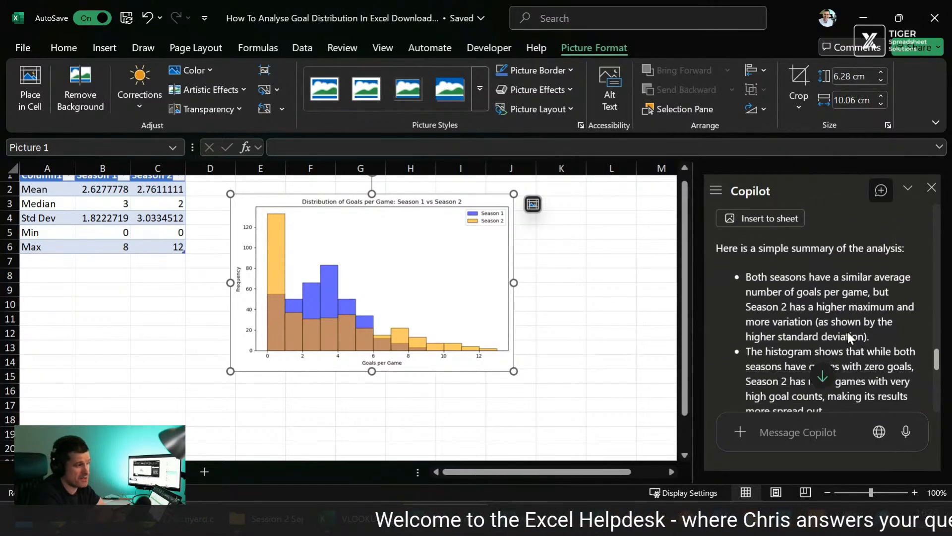
{"action": "scroll", "coordinate": [847, 332], "scroll_direction": "down", "scroll_amount": 1}
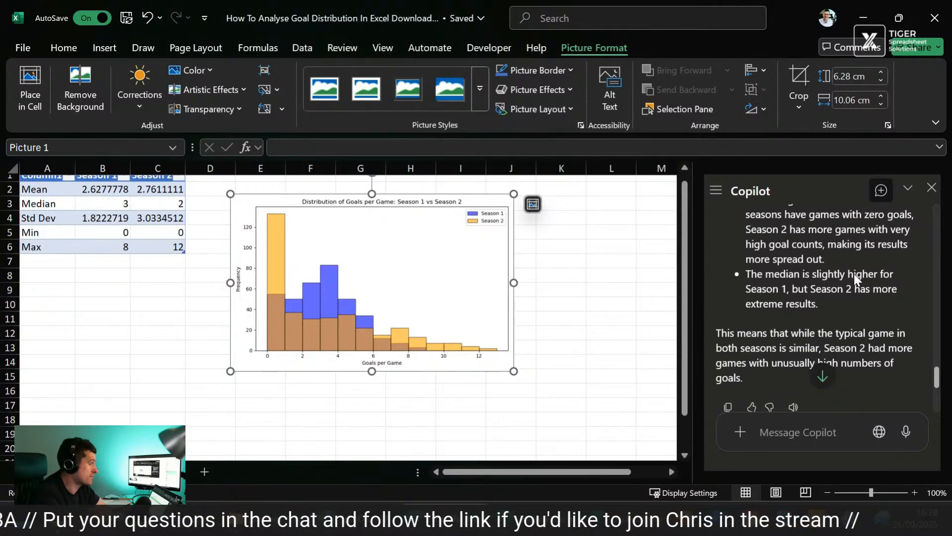
{"action": "scroll", "coordinate": [854, 276], "scroll_direction": "down", "scroll_amount": 1}
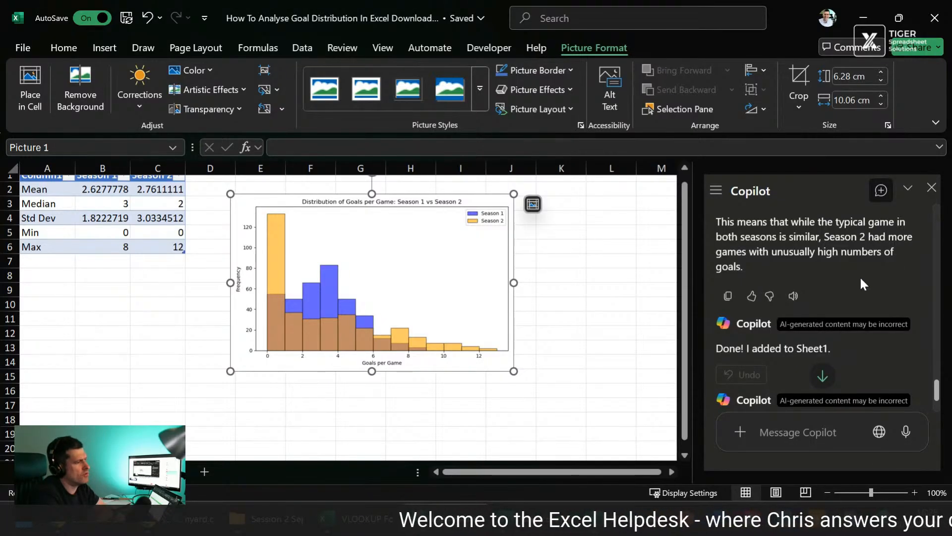
{"action": "scroll", "coordinate": [860, 276], "scroll_direction": "down", "scroll_amount": 2}
{"action": "scroll", "coordinate": [860, 276], "scroll_direction": "up", "scroll_amount": 3}
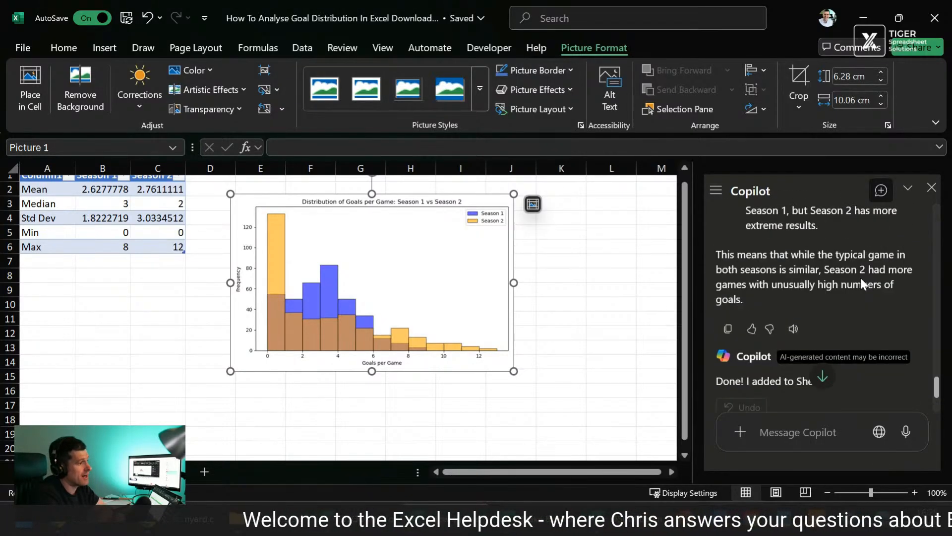
{"action": "scroll", "coordinate": [861, 277], "scroll_direction": "up", "scroll_amount": 1}
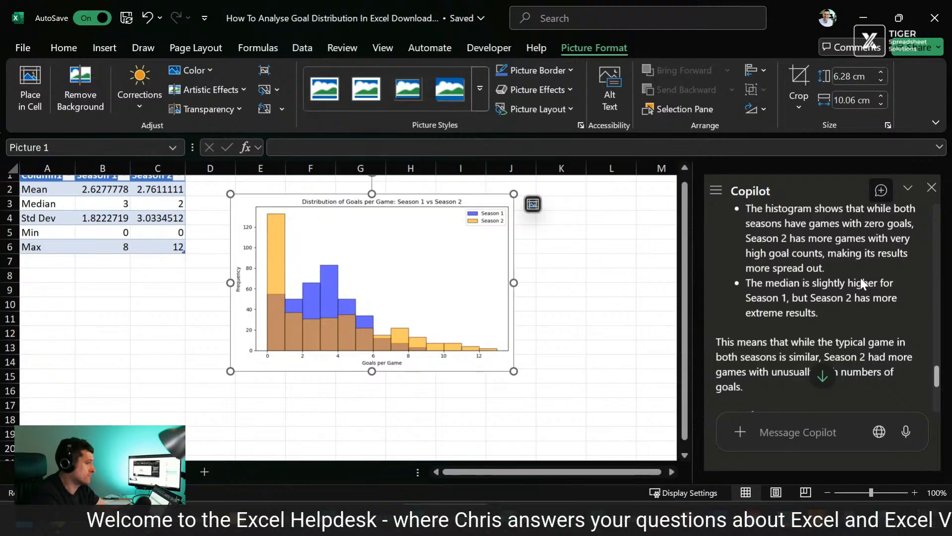
{"action": "left_click", "coordinate": [171, 320]}
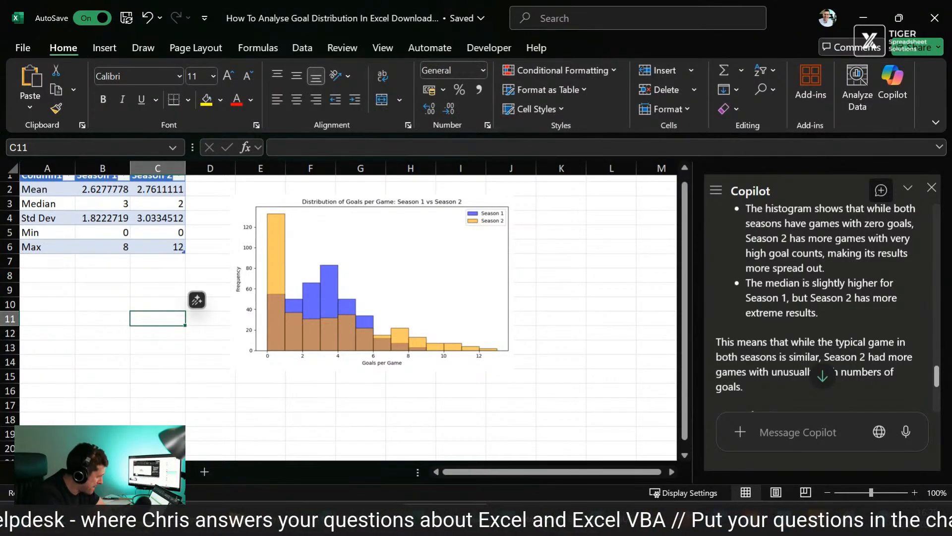
{"action": "scroll", "coordinate": [824, 266], "scroll_direction": "up", "scroll_amount": 2}
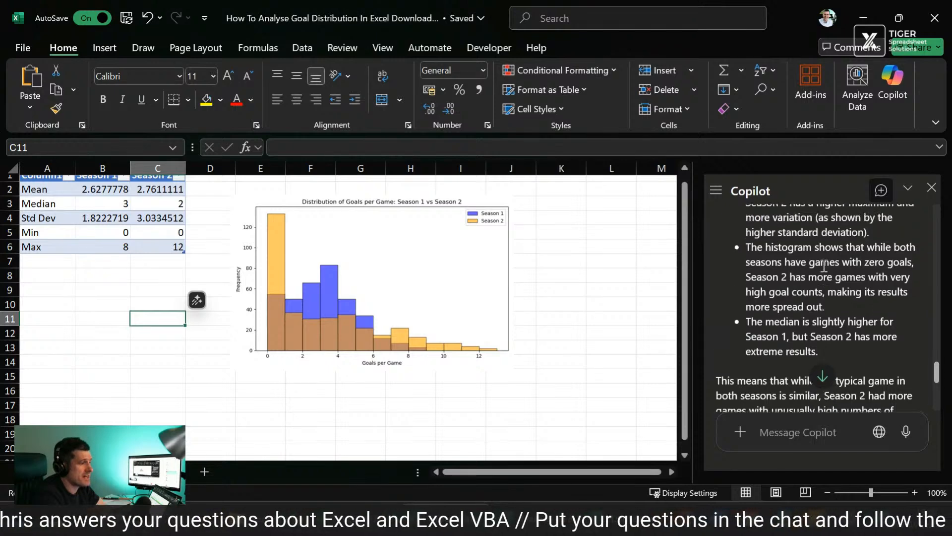
Step: Highlight the three bullet points in Copilot's summary covering average and variation, histogram spread and medians
{"action": "scroll", "coordinate": [824, 267], "scroll_direction": "down", "scroll_amount": 1}
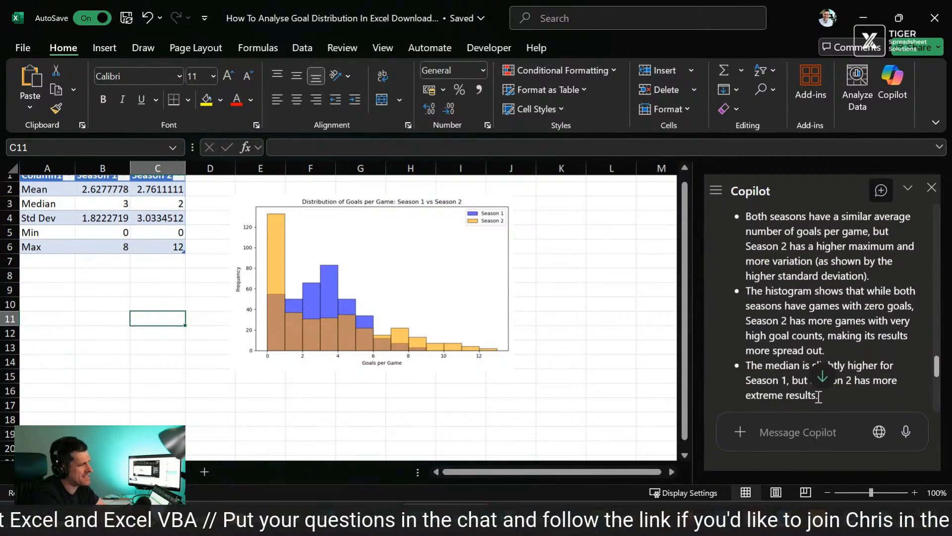
{"action": "left_click_drag", "start_coordinate": [818, 399], "coordinate": [744, 218]}
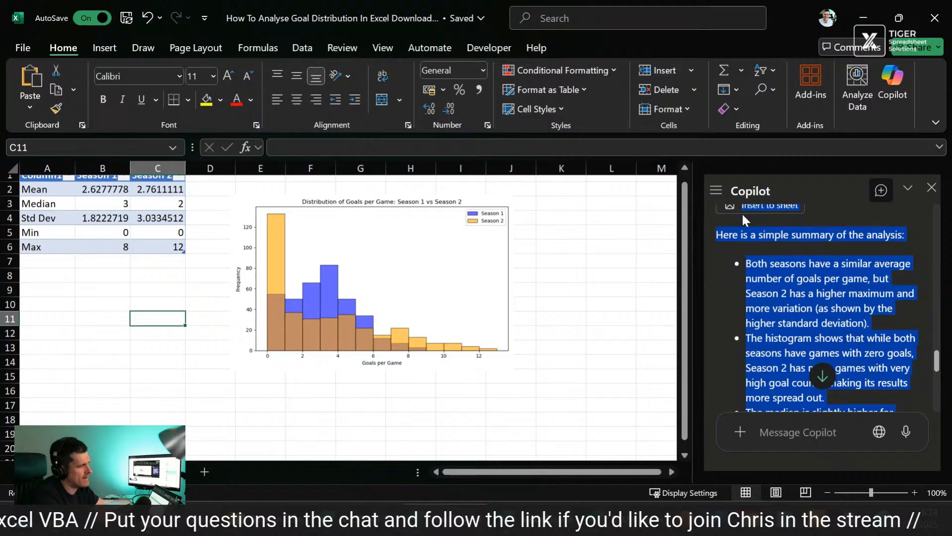
{"action": "left_click", "coordinate": [806, 257]}
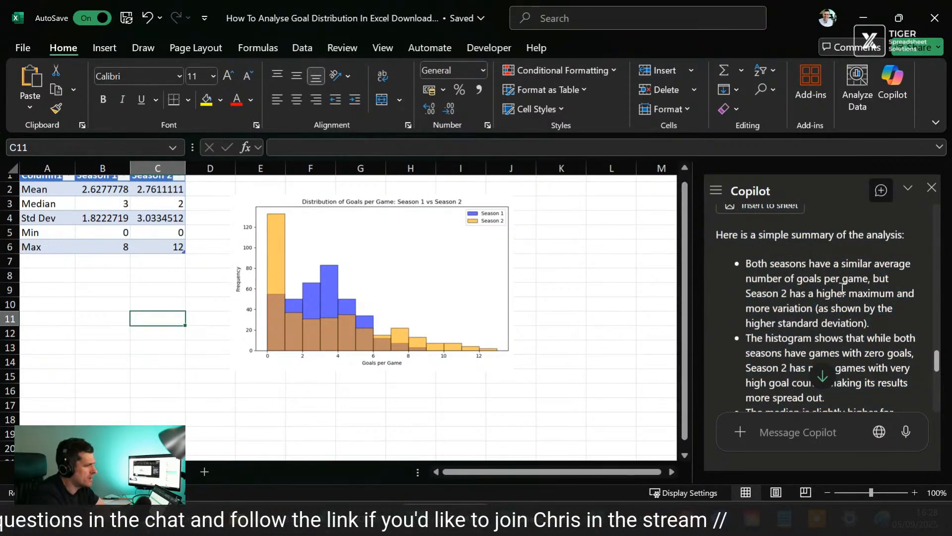
{"action": "scroll", "coordinate": [845, 284], "scroll_direction": "down", "scroll_amount": 1}
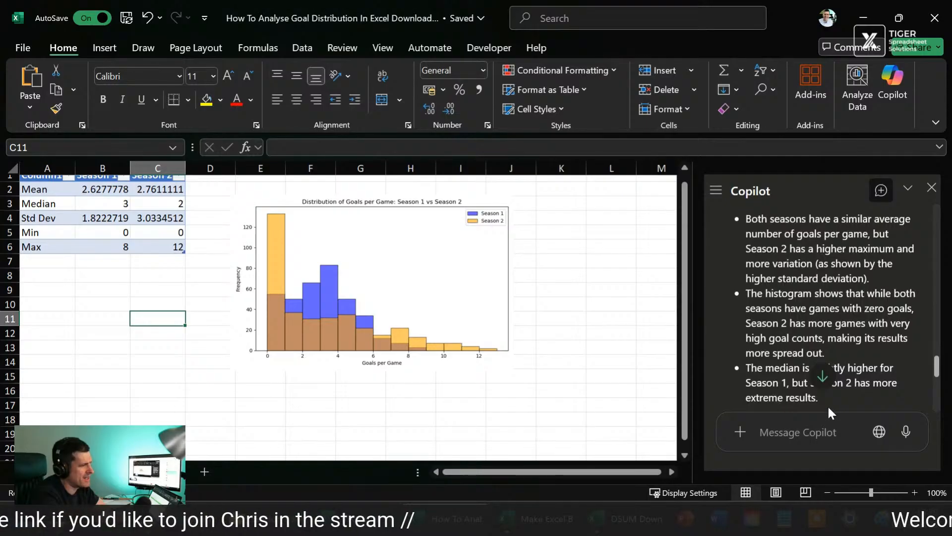
{"action": "left_click_drag", "start_coordinate": [826, 400], "coordinate": [757, 224]}
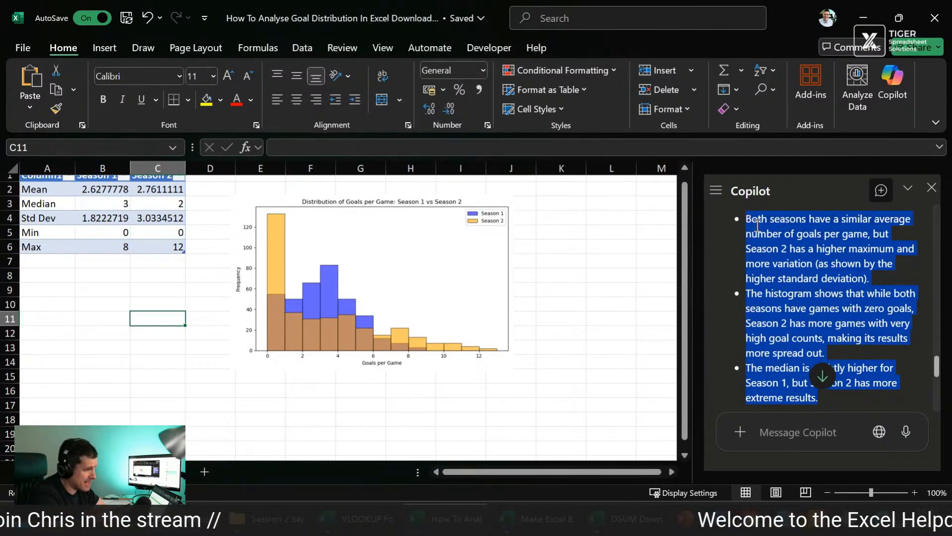
{"action": "left_click", "coordinate": [820, 254]}
Step: Compare the blank measures table on the goal data sheet with Copilot's inserted statistics table and histogram
{"action": "left_click", "coordinate": [100, 471]}
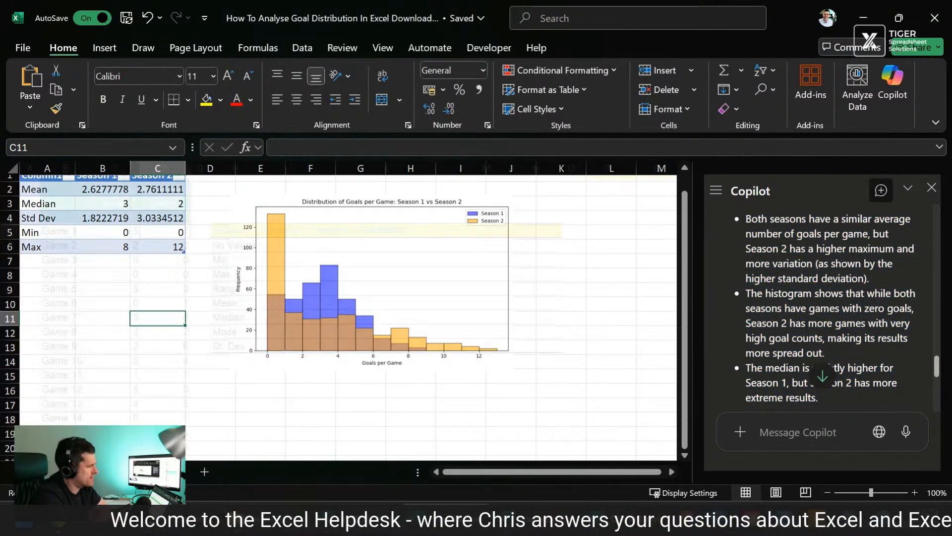
{"action": "scroll", "coordinate": [269, 263], "scroll_direction": "up", "scroll_amount": 1}
{"action": "scroll", "coordinate": [270, 264], "scroll_direction": "up", "scroll_amount": 1}
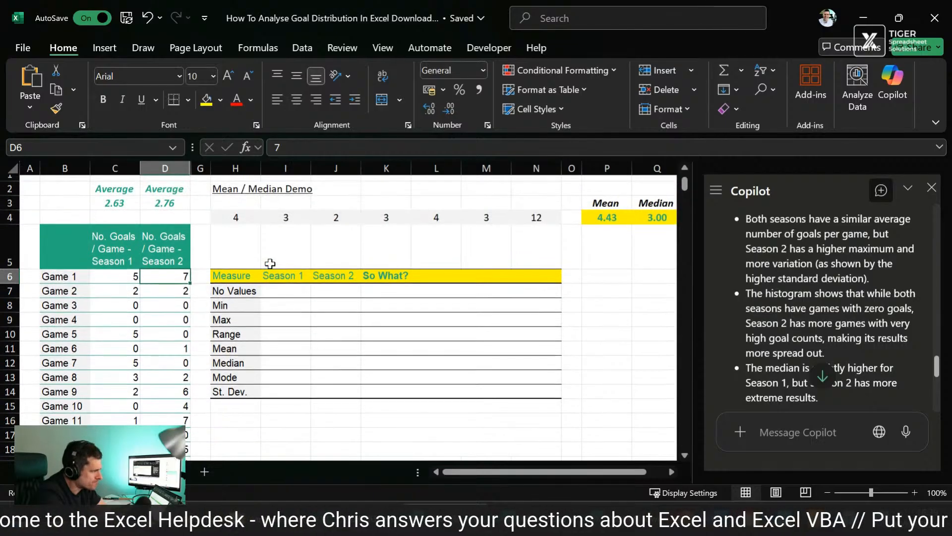
{"action": "left_click", "coordinate": [144, 472]}
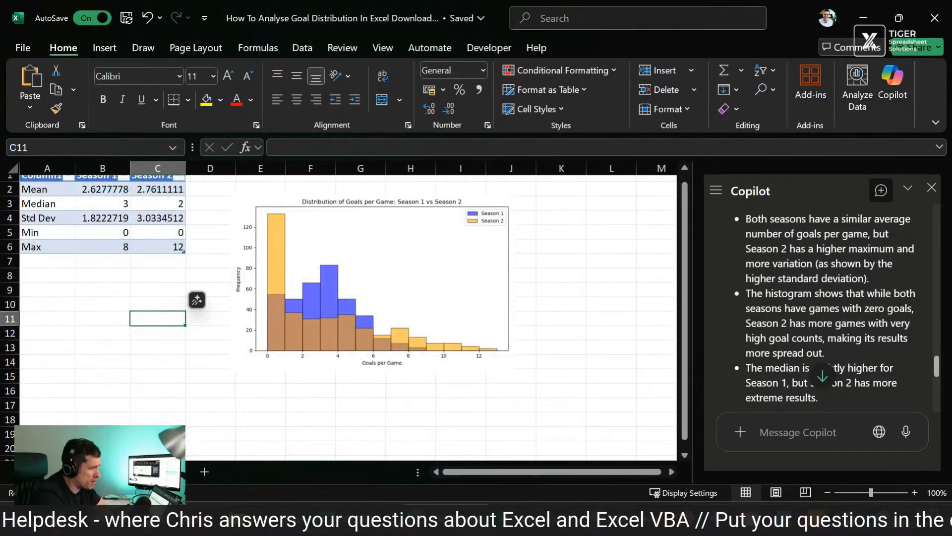
{"action": "left_click", "coordinate": [454, 290]}
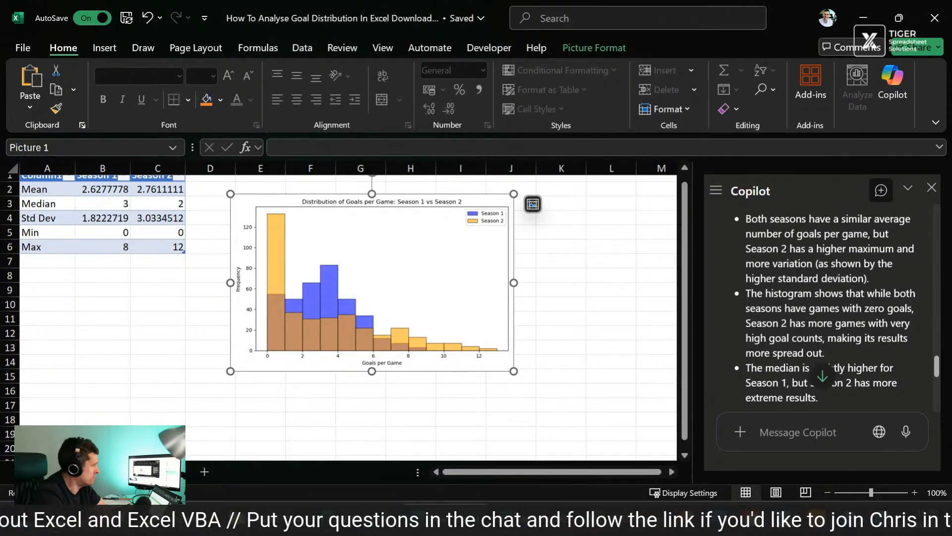
{"action": "key", "text": "ctrl+Page_Up"}
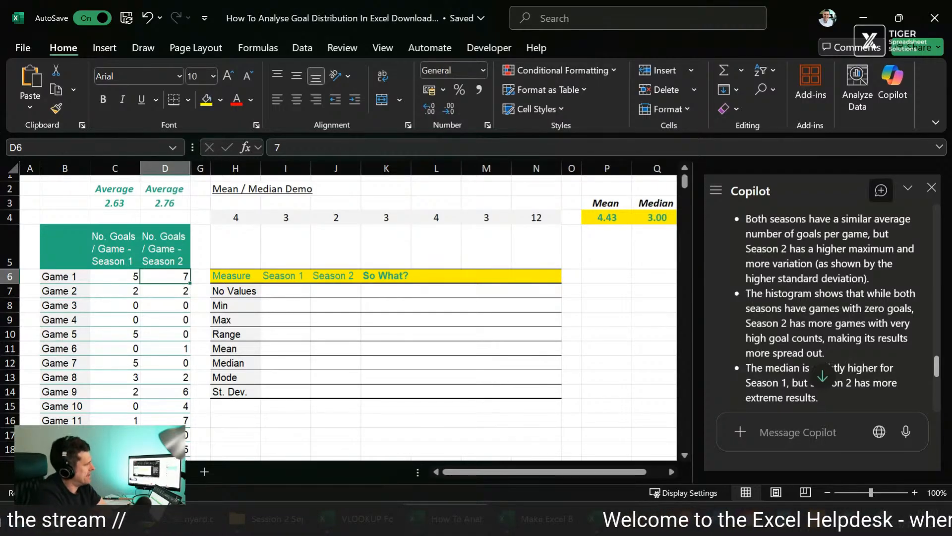
{"action": "left_click", "coordinate": [465, 362]}
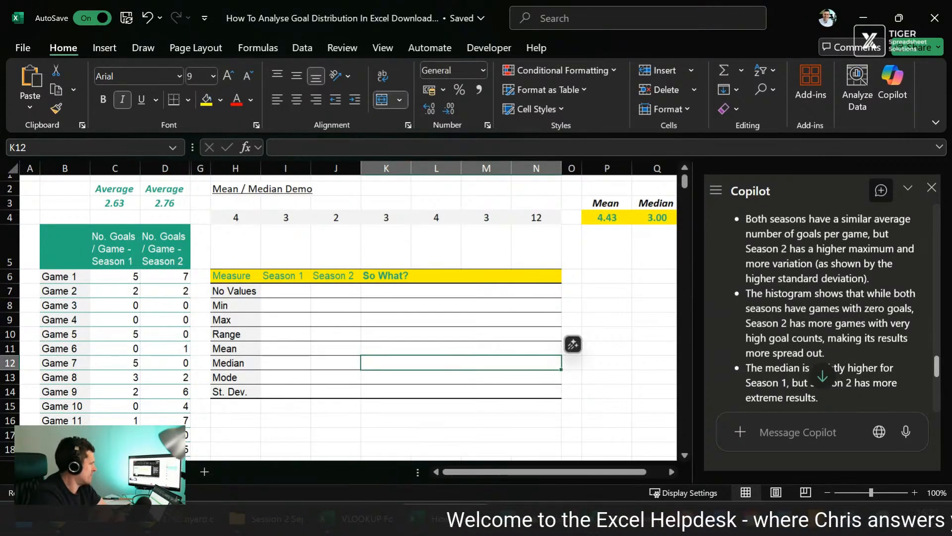
{"action": "left_click", "coordinate": [179, 347]}
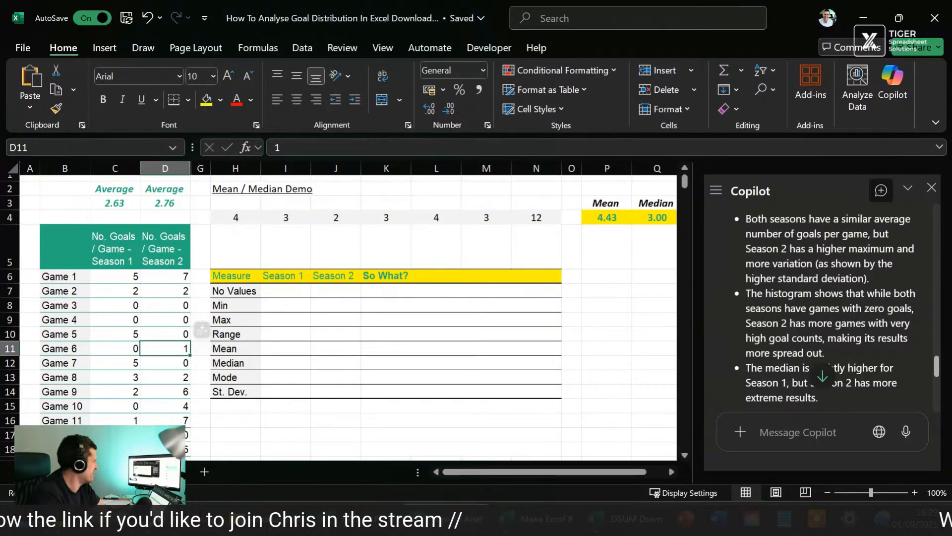
{"action": "left_click", "coordinate": [293, 291]}
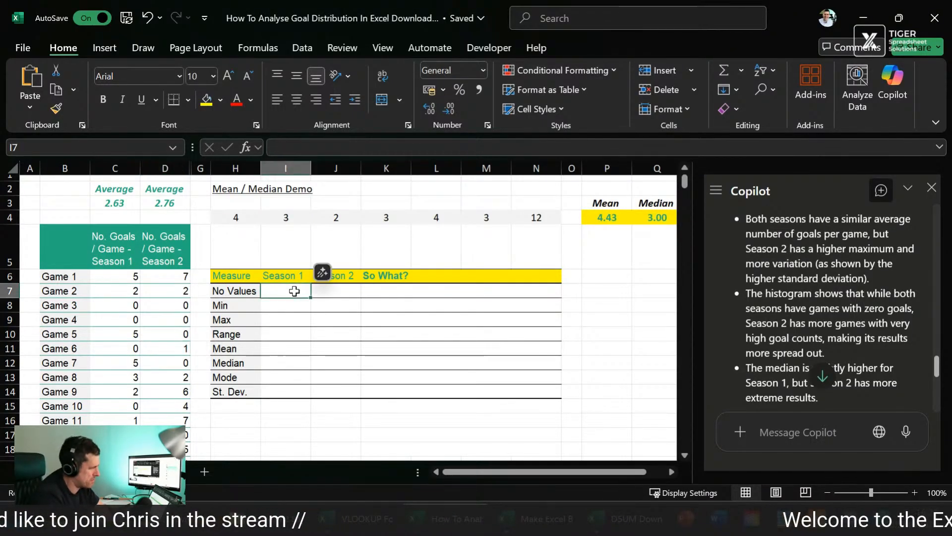
{"action": "scroll", "coordinate": [294, 291], "scroll_direction": "down", "scroll_amount": 4}
{"action": "scroll", "coordinate": [294, 291], "scroll_direction": "up", "scroll_amount": 4}
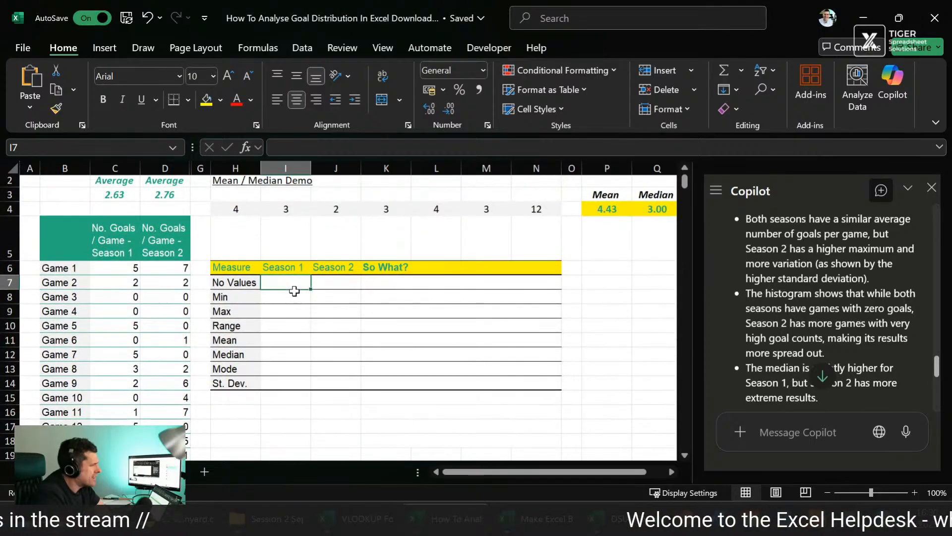
Step: Check the histogram against the raw goals-per-game values for both seasons on the goal data sheet
{"action": "key", "text": "ctrl+Page_Down"}
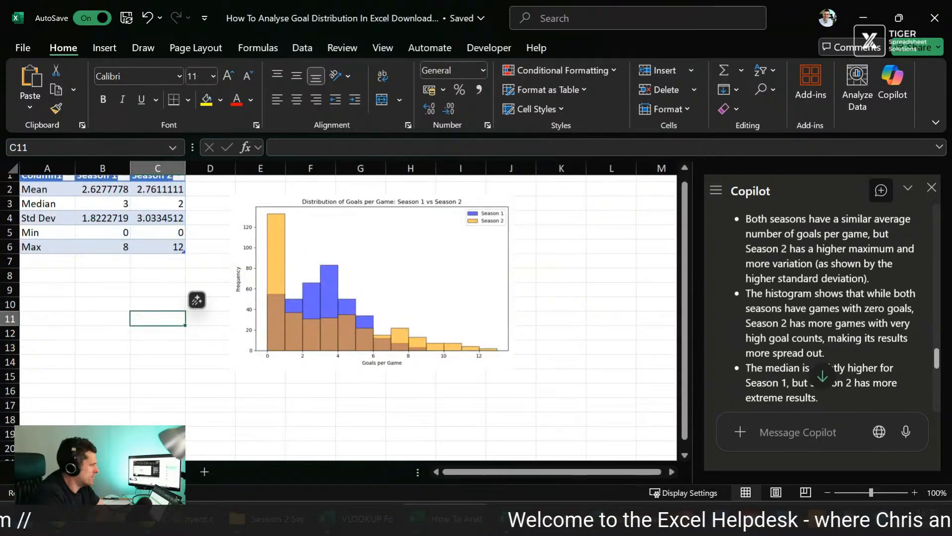
{"action": "left_click", "coordinate": [328, 258]}
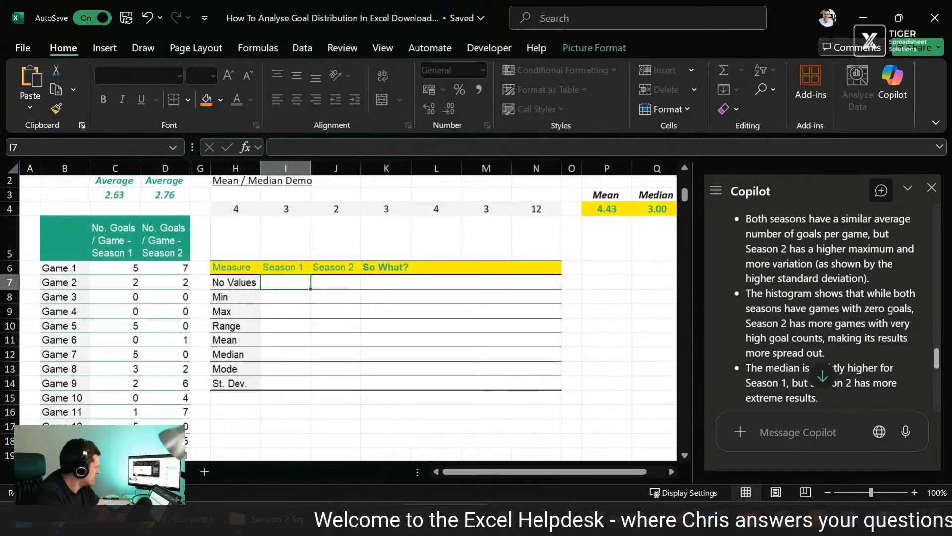
{"action": "key", "text": "ctrl+Page_Up"}
{"action": "left_click", "coordinate": [130, 264]}
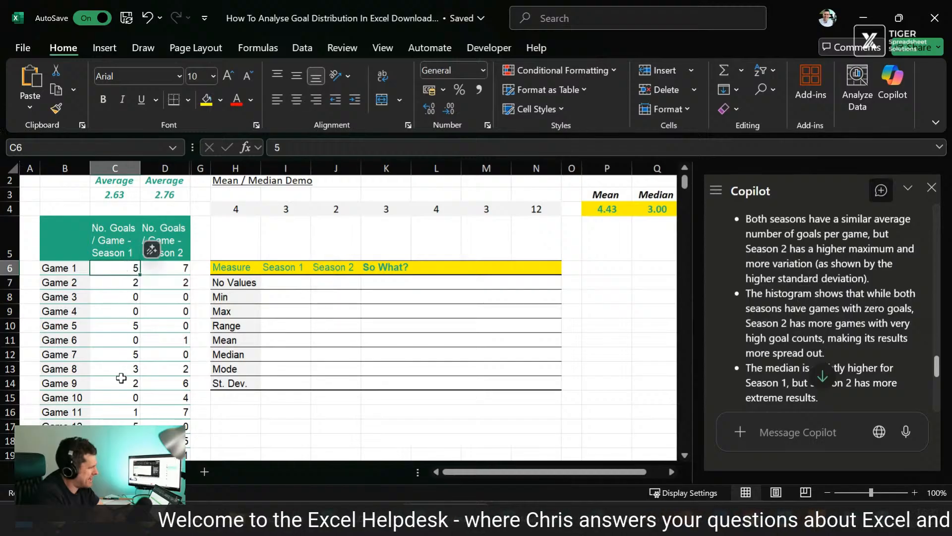
{"action": "scroll", "coordinate": [120, 378], "scroll_direction": "down", "scroll_amount": 1}
{"action": "scroll", "coordinate": [121, 379], "scroll_direction": "down", "scroll_amount": 4}
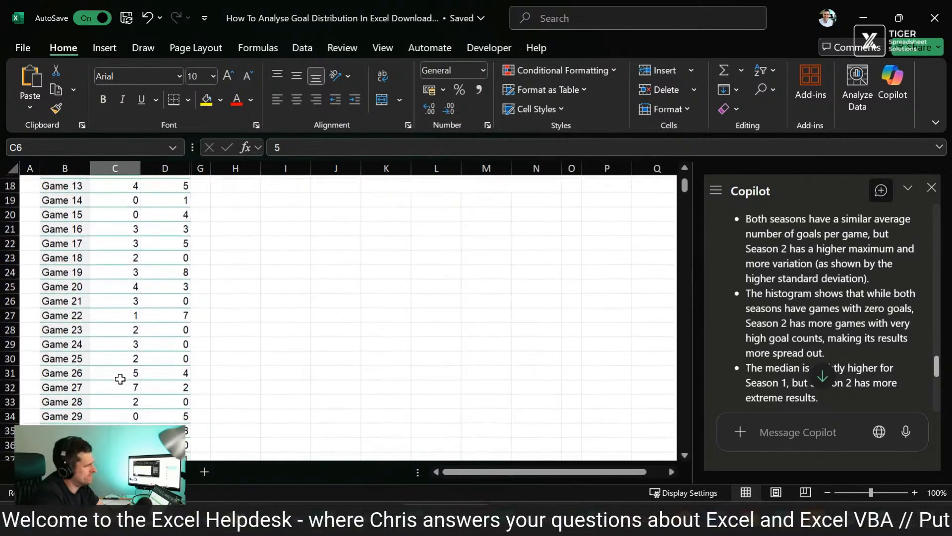
{"action": "scroll", "coordinate": [121, 379], "scroll_direction": "up", "scroll_amount": 4}
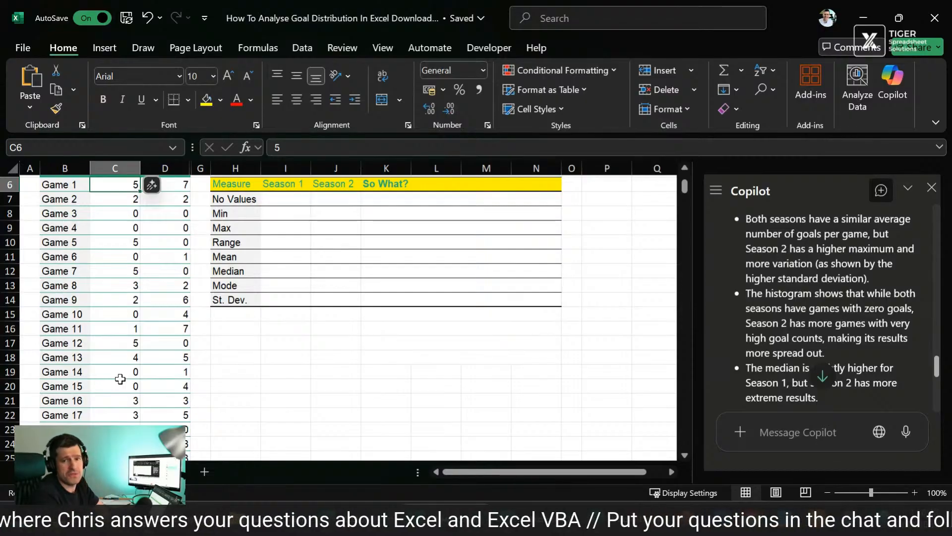
{"action": "scroll", "coordinate": [120, 379], "scroll_direction": "up", "scroll_amount": 1}
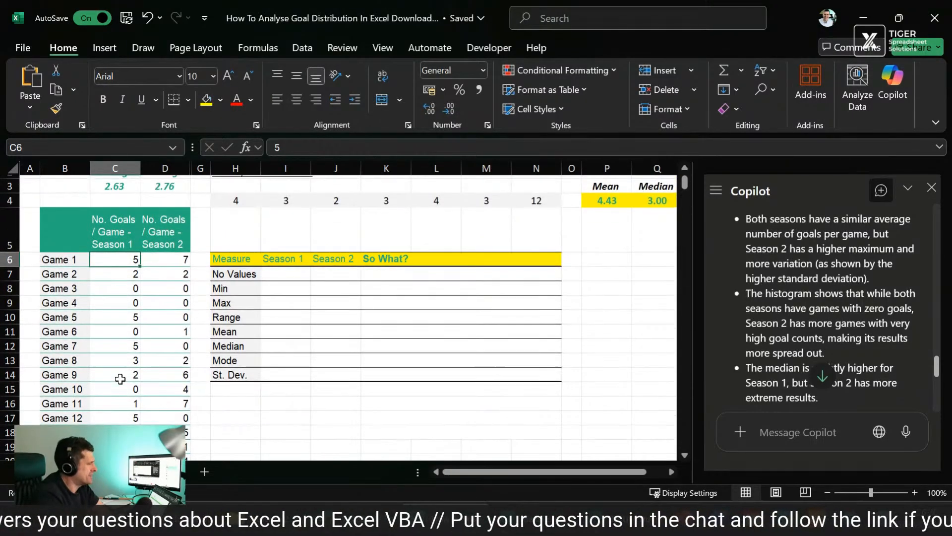
{"action": "scroll", "coordinate": [120, 379], "scroll_direction": "up", "scroll_amount": 1}
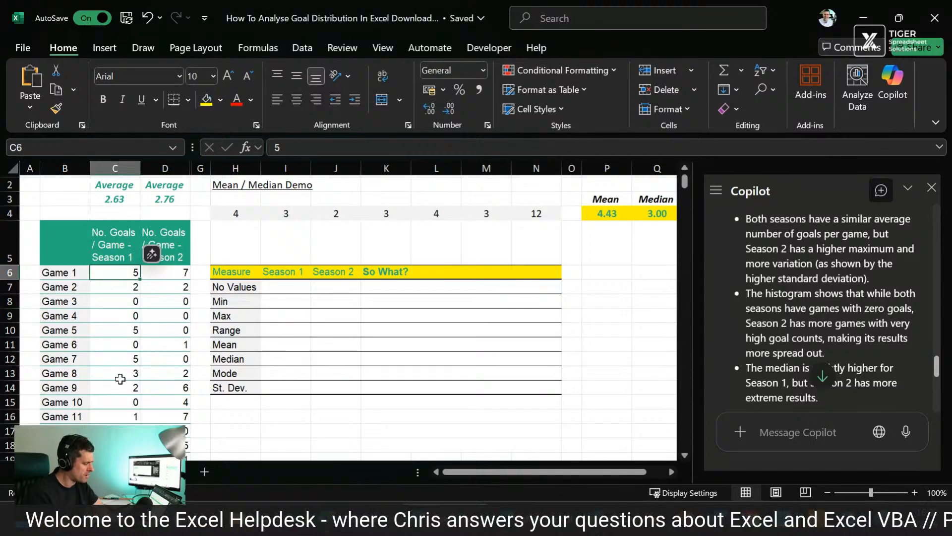
Step: Select the Season 1 goals for Games 1 to 9 to examine the raw values
{"action": "key", "text": "Down"}
{"action": "key", "text": "Down"}
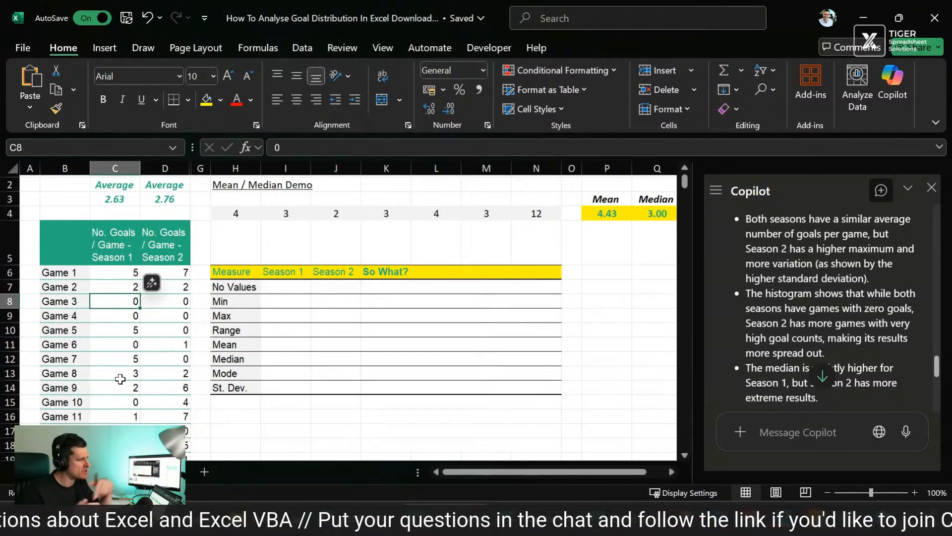
{"action": "left_click_drag", "start_coordinate": [120, 272], "coordinate": [120, 379]}
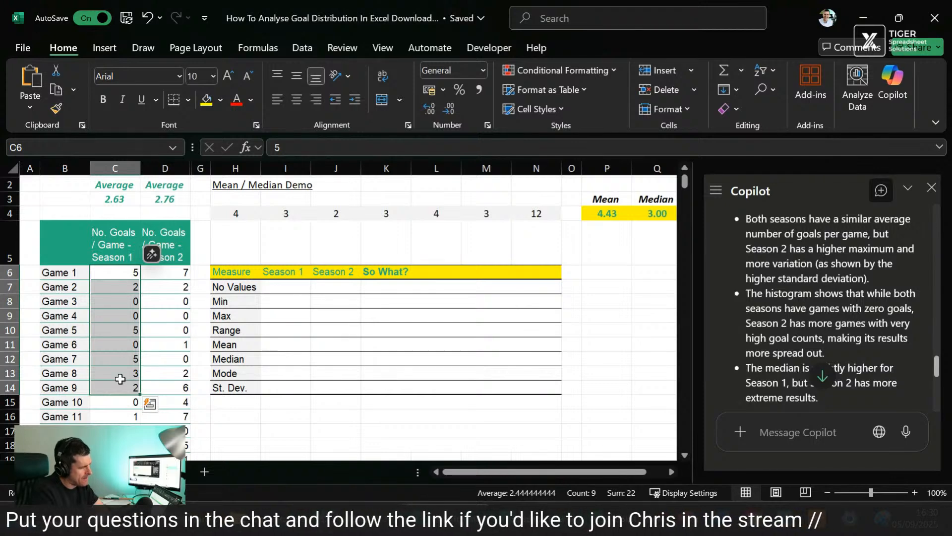
{"action": "scroll", "coordinate": [120, 379], "scroll_direction": "down", "scroll_amount": 1}
{"action": "key", "text": "Down"}
{"action": "key", "text": "Down"}
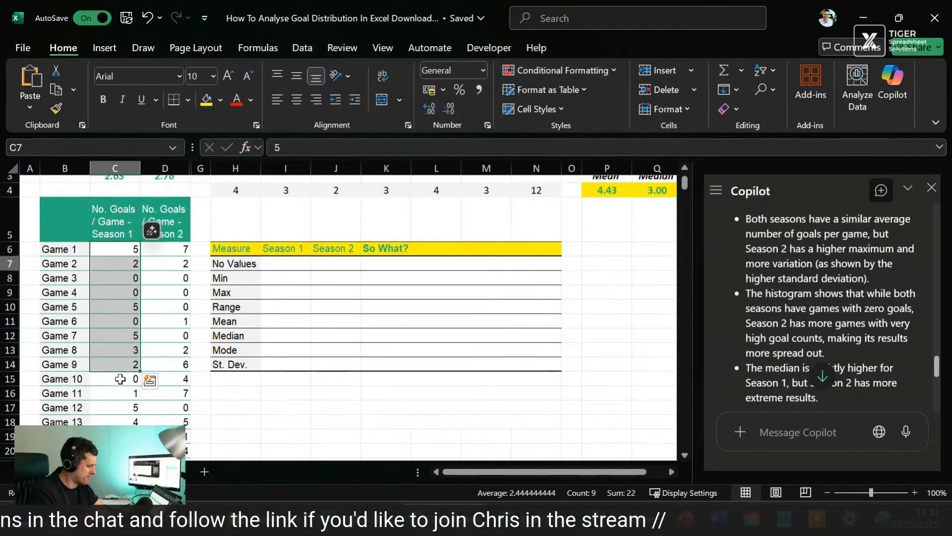
Step: Highlight the maximum values of both seasons in Copilot's inserted statistics table
{"action": "key", "text": "ctrl+Page_Down"}
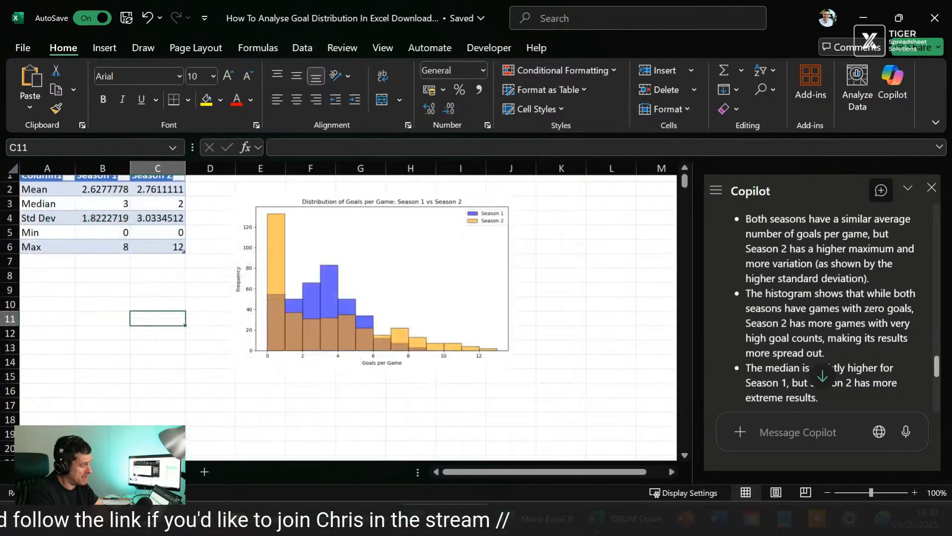
{"action": "left_click_drag", "start_coordinate": [110, 247], "coordinate": [157, 247]}
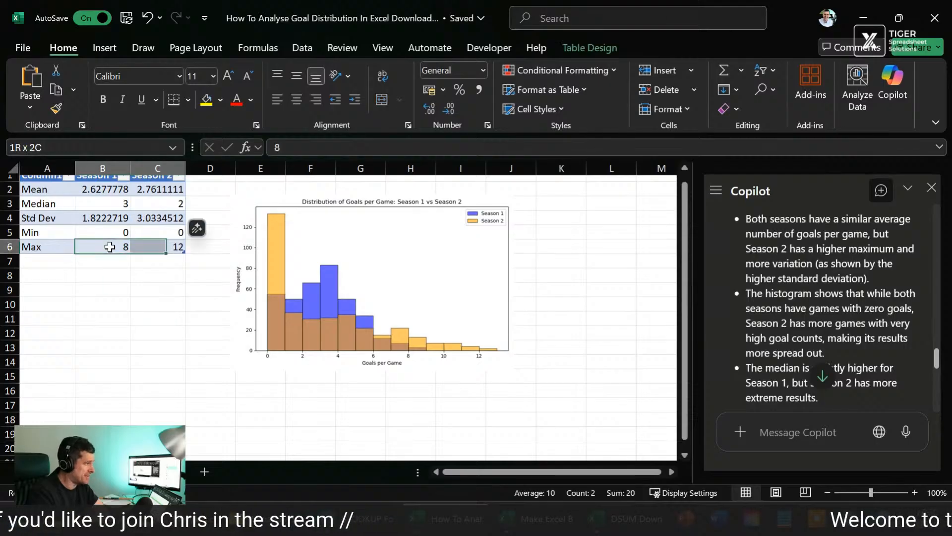
{"action": "scroll", "coordinate": [175, 345], "scroll_direction": "up", "scroll_amount": 1}
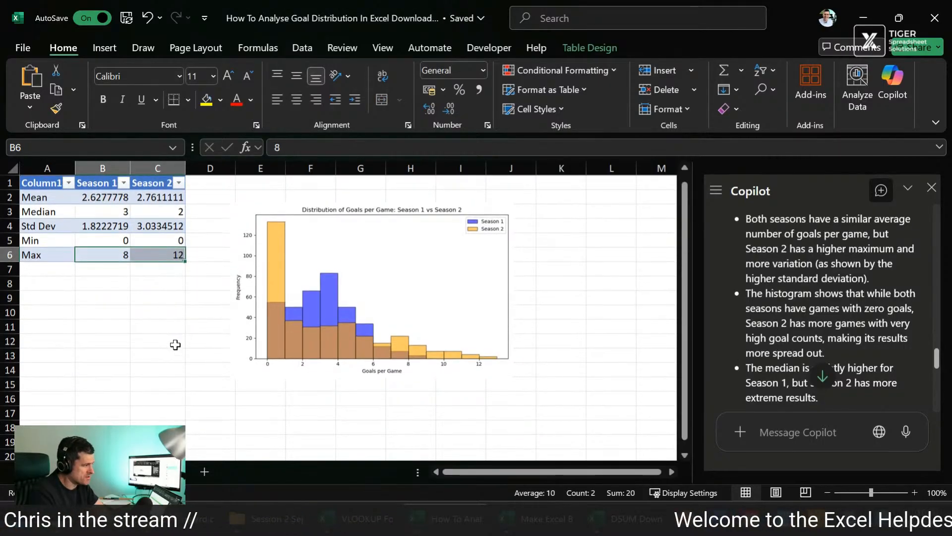
Step: Return to the goal data sheet and review the blank measures table beside the game results
{"action": "key", "text": "ctrl+Page_Up"}
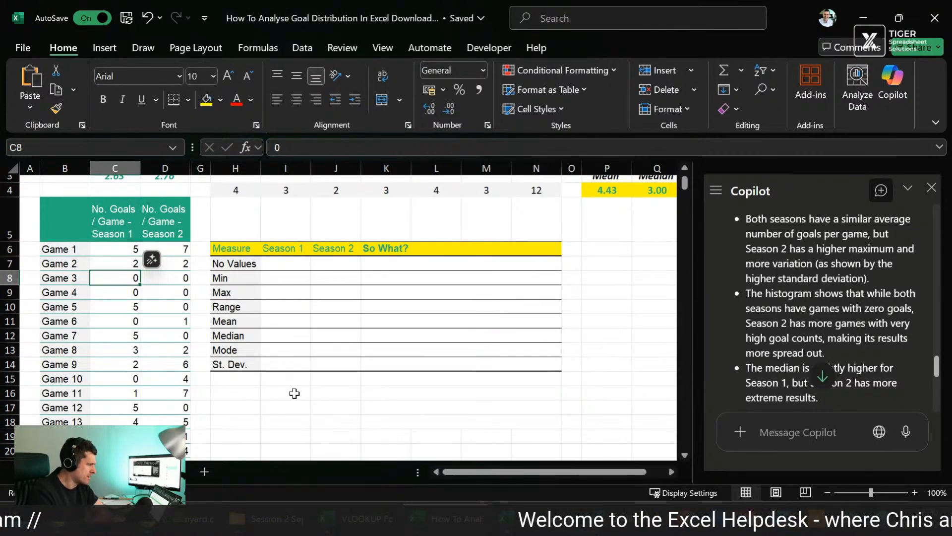
{"action": "left_click", "coordinate": [267, 395]}
{"action": "scroll", "coordinate": [373, 397], "scroll_direction": "down", "scroll_amount": 1}
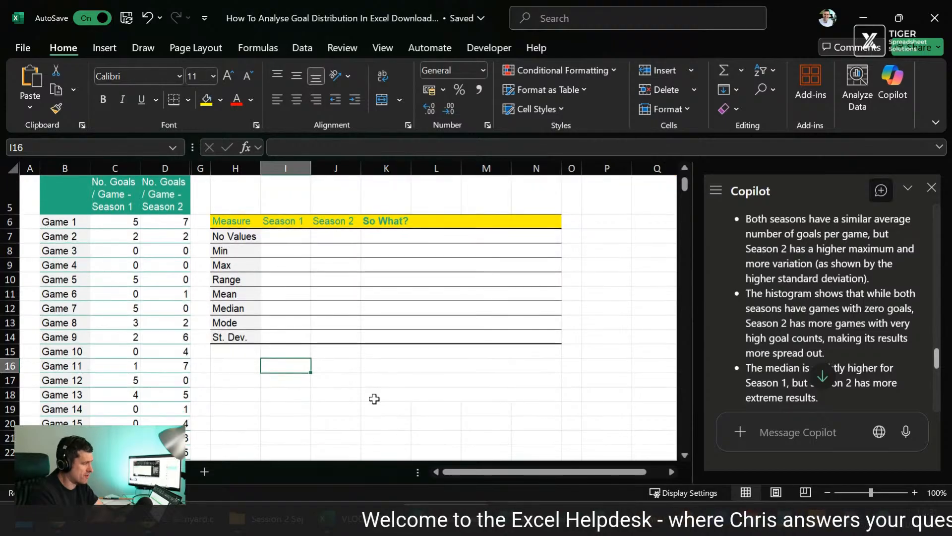
{"action": "key", "text": "Left"}
{"action": "key", "text": "Down"}
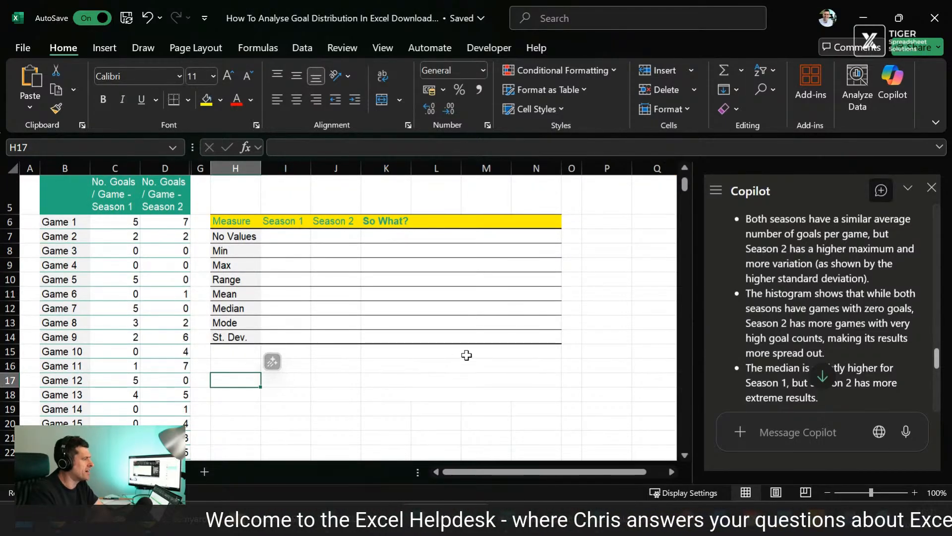
{"action": "scroll", "coordinate": [467, 355], "scroll_direction": "up", "scroll_amount": 1}
{"action": "scroll", "coordinate": [466, 355], "scroll_direction": "up", "scroll_amount": 1}
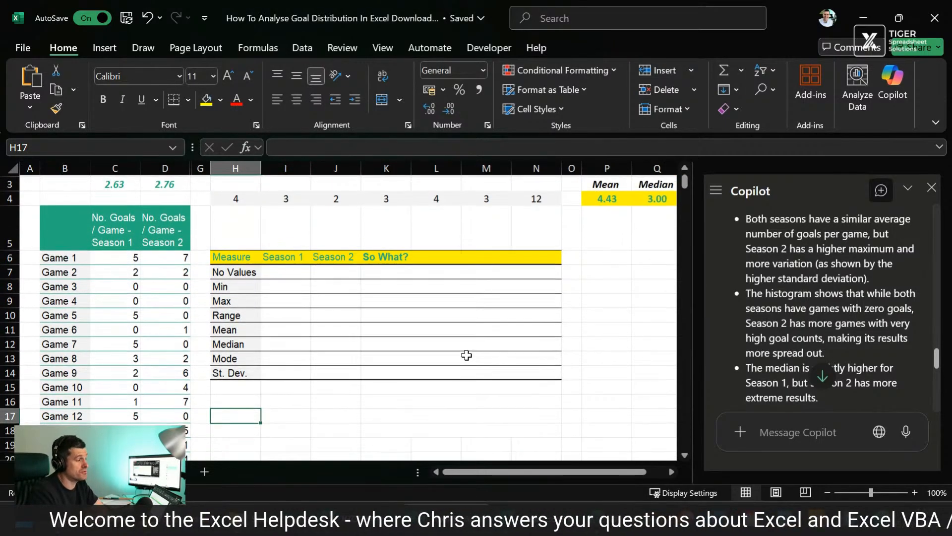
{"action": "scroll", "coordinate": [467, 355], "scroll_direction": "down", "scroll_amount": 1}
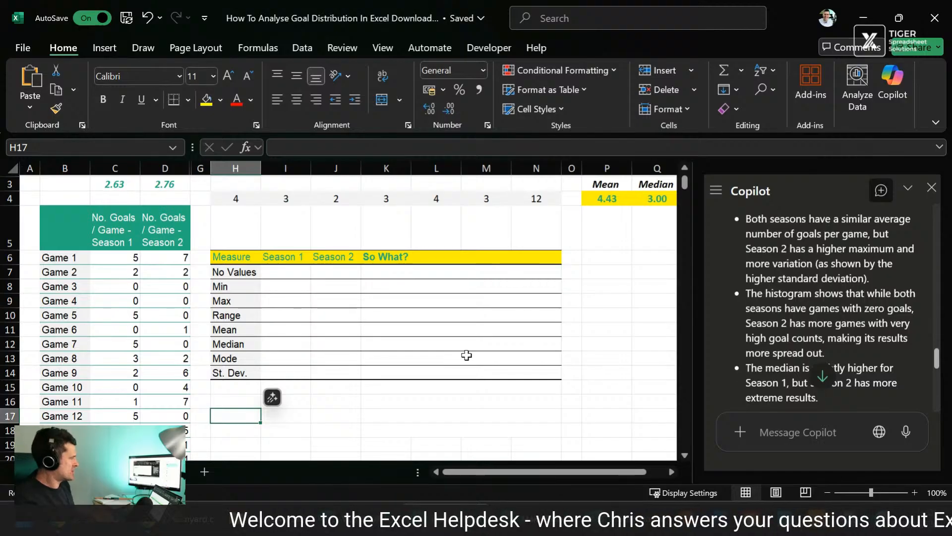
Step: Look over the Season 2 goals and go back to the sheet with Copilot's statistics table and histogram
{"action": "left_click", "coordinate": [467, 355]}
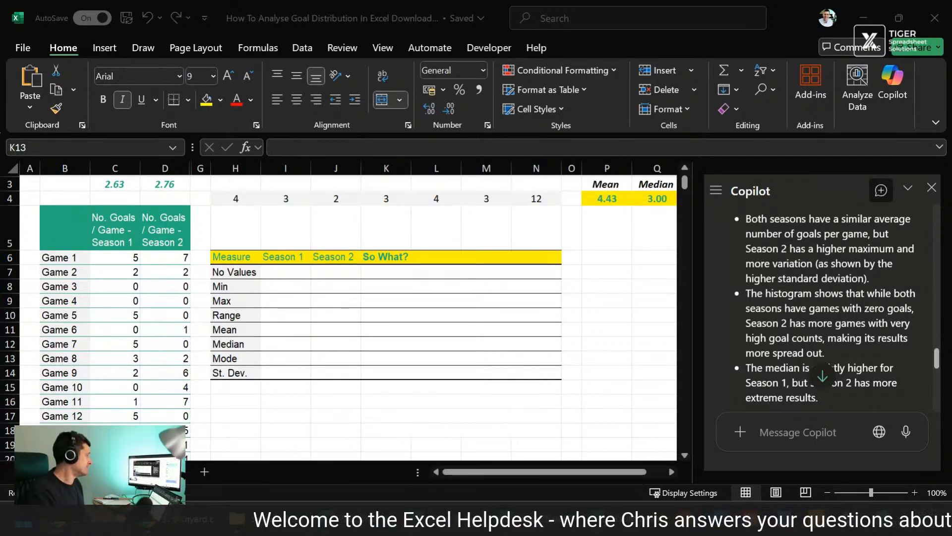
{"action": "left_click", "coordinate": [160, 257]}
{"action": "left_click", "coordinate": [252, 406]}
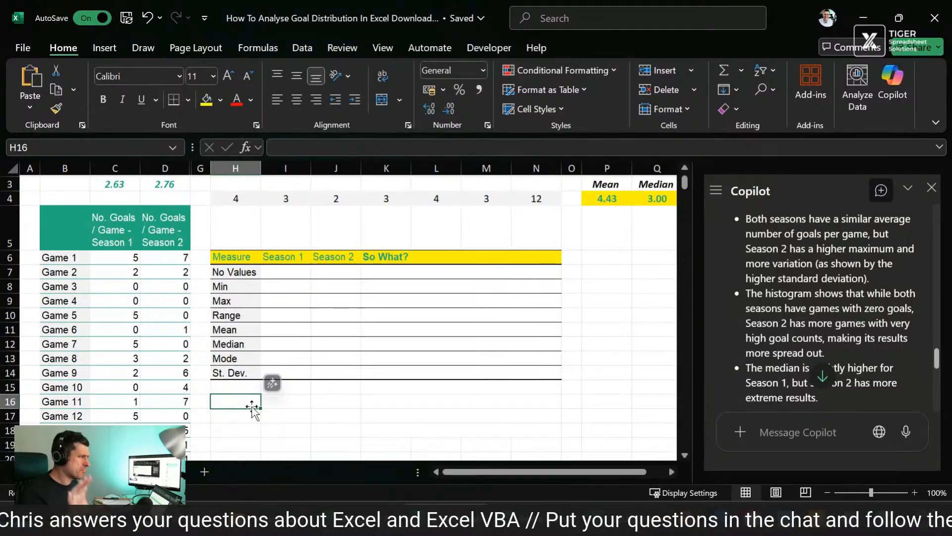
{"action": "left_click", "coordinate": [144, 472]}
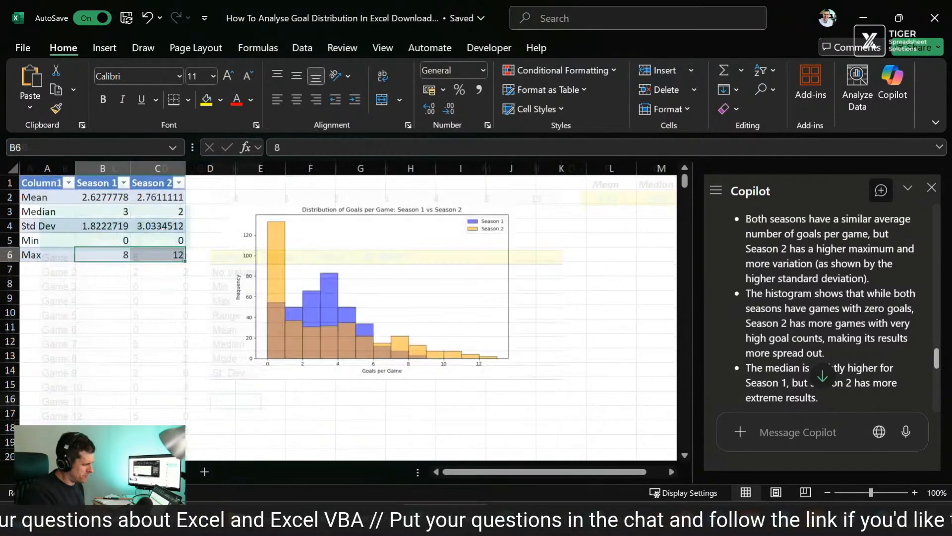
Step: Highlight the standard deviations and all Season 1 and Season 2 statistics in Copilot's table, from Mean to Max
{"action": "left_click", "coordinate": [150, 228]}
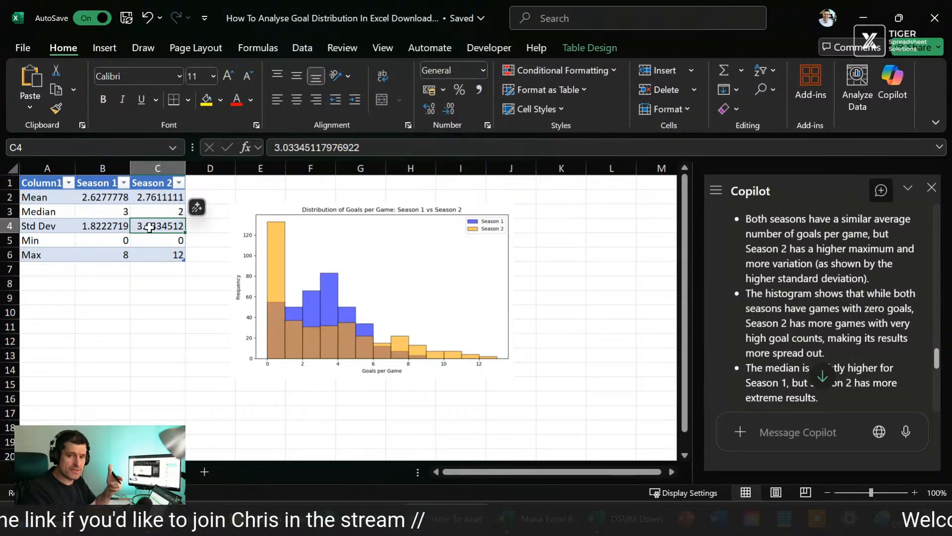
{"action": "key", "text": "Left"}
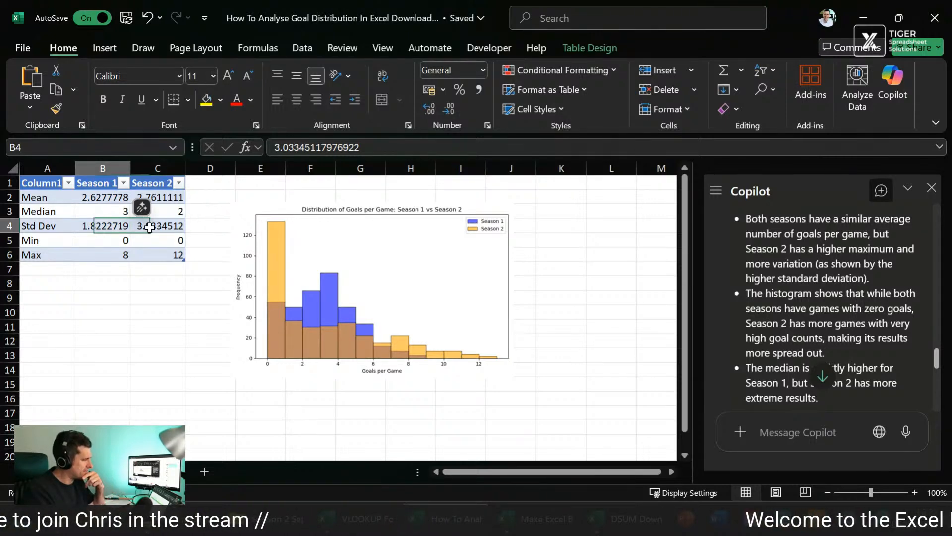
{"action": "key", "text": "Up"}
{"action": "key", "text": "Up"}
{"action": "key", "text": "shift+Right"}
{"action": "key", "text": "shift+Down"}
{"action": "key", "text": "shift+Down"}
{"action": "key", "text": "shift+Down"}
{"action": "key", "text": "shift+Down"}
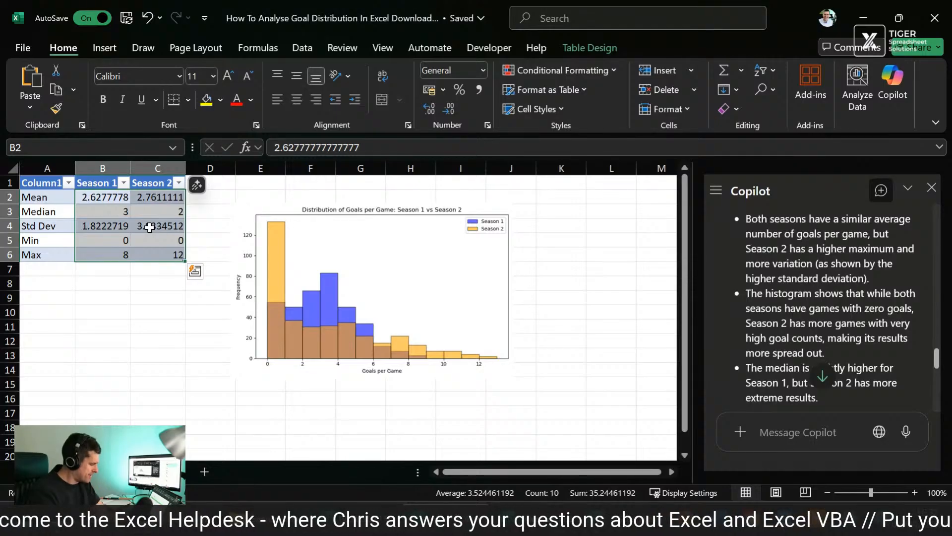
Step: Compare the raw Season 1 goal data with Copilot's statistics sheet and return to the goal data sheet
{"action": "left_click", "coordinate": [95, 472]}
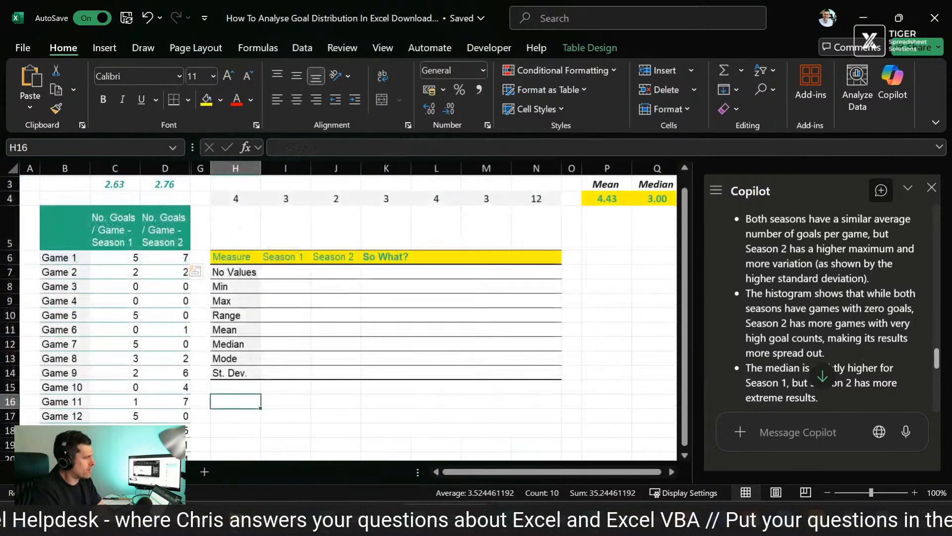
{"action": "left_click", "coordinate": [127, 256]}
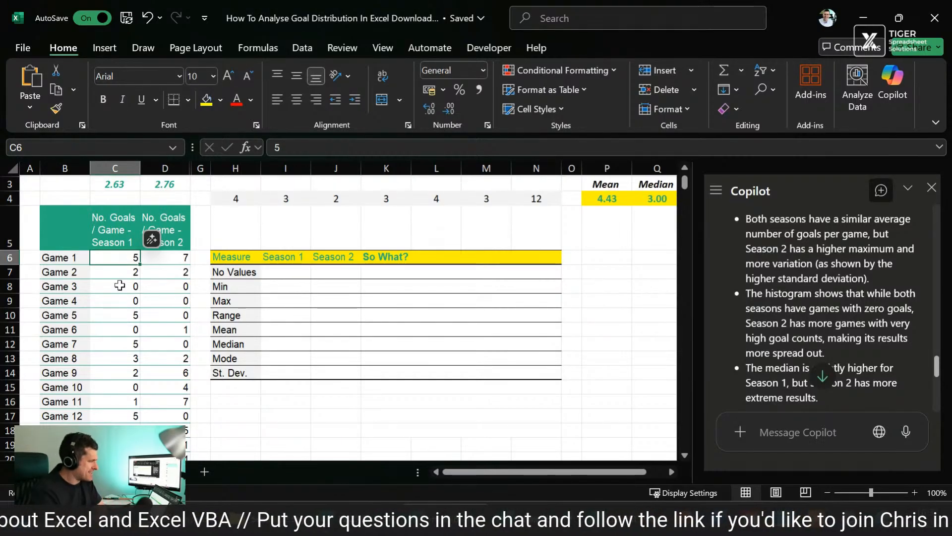
{"action": "left_click", "coordinate": [107, 472]}
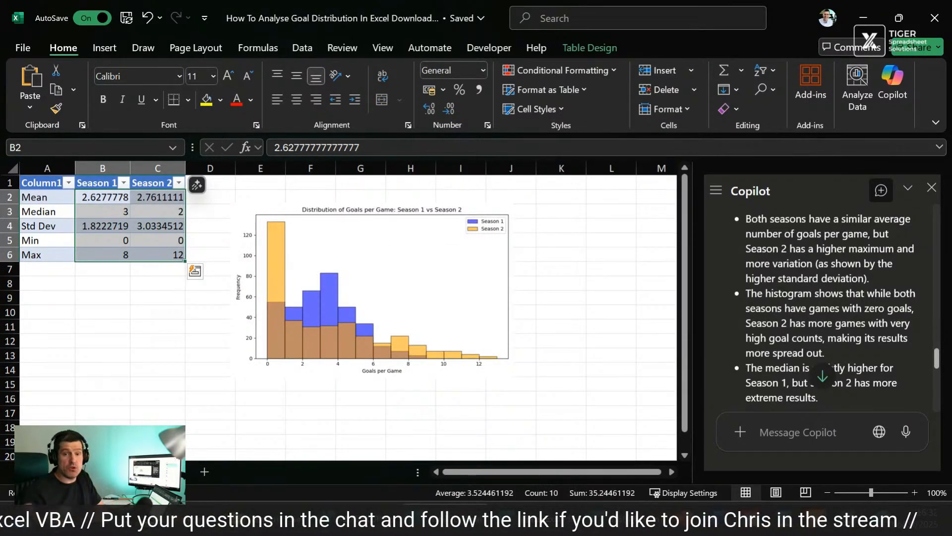
{"action": "left_click", "coordinate": [100, 472]}
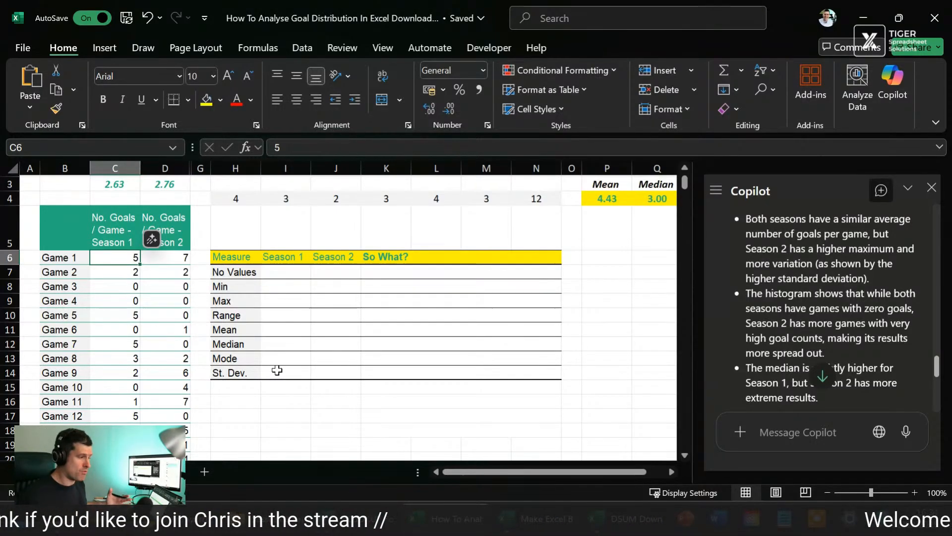
{"action": "left_click", "coordinate": [247, 223]}
{"action": "key", "text": "shift+Right"}
{"action": "key", "text": "shift+Right"}
{"action": "key", "text": "shift+Right"}
{"action": "key", "text": "shift+Right"}
{"action": "key", "text": "shift+Right"}
{"action": "key", "text": "shift+Right"}
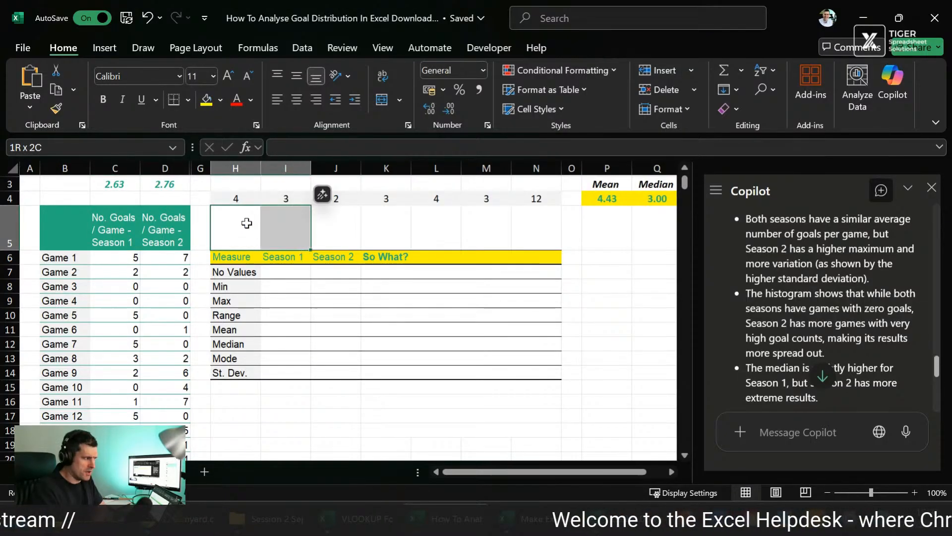
{"action": "left_click", "coordinate": [247, 223]}
{"action": "key", "text": "shift+Right"}
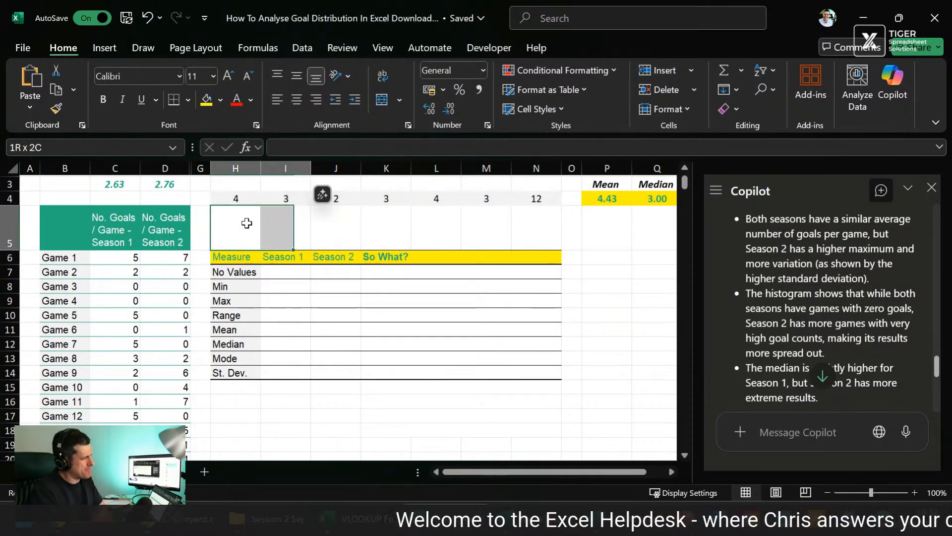
{"action": "key", "text": "shift+Right"}
{"action": "key", "text": "Left"}
{"action": "key", "text": "Right"}
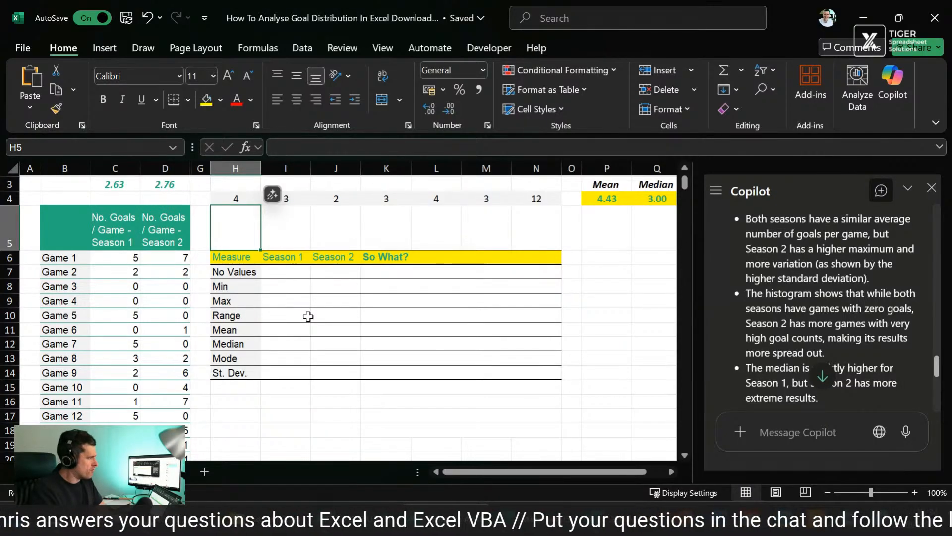
Step: Calculate the Season 1 minimum in H16, below the measures table, with =MIN(C6:C365)
{"action": "scroll", "coordinate": [308, 316], "scroll_direction": "down", "scroll_amount": 1}
{"action": "left_click", "coordinate": [246, 331]}
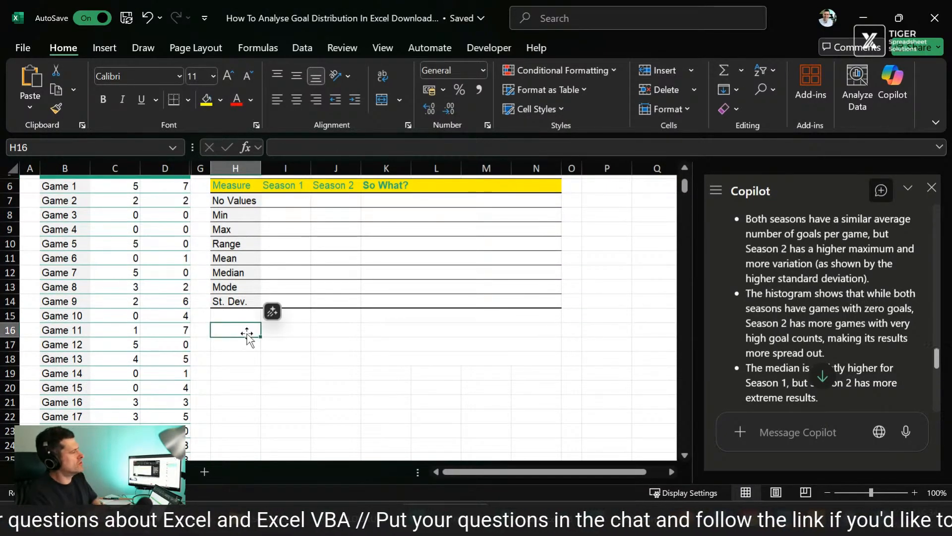
{"action": "type", "text": "=m"}
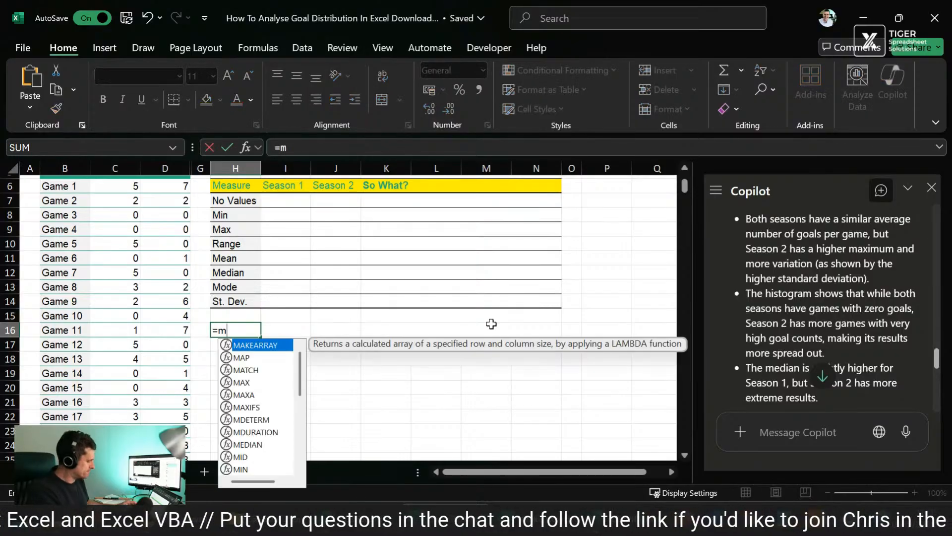
{"action": "type", "text": "in("}
{"action": "key", "text": "Left"}
{"action": "key", "text": "Left"}
{"action": "key", "text": "Left"}
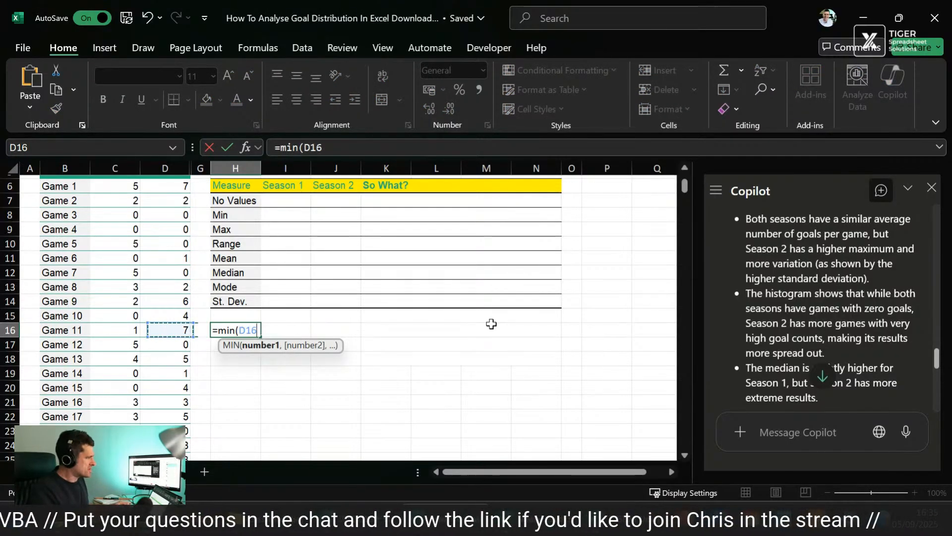
{"action": "key", "text": "Up"}
{"action": "key", "text": "Up"}
{"action": "key", "text": "Up"}
{"action": "key", "text": "Up"}
{"action": "key", "text": "Up"}
{"action": "key", "text": "Up"}
{"action": "key", "text": "Up"}
{"action": "key", "text": "Up"}
{"action": "key", "text": "Up"}
{"action": "key", "text": "Up"}
{"action": "key", "text": "Up"}
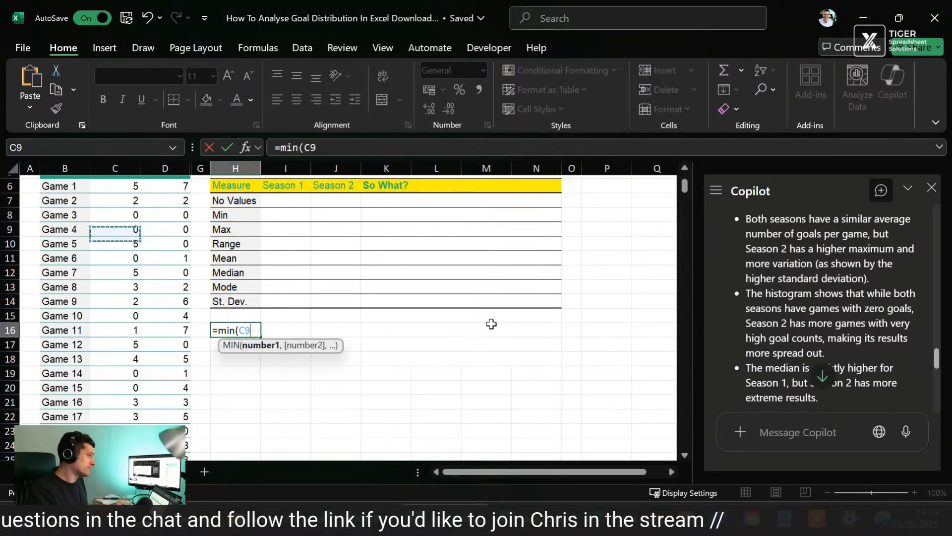
{"action": "key", "text": "ctrl+shift+Down"}
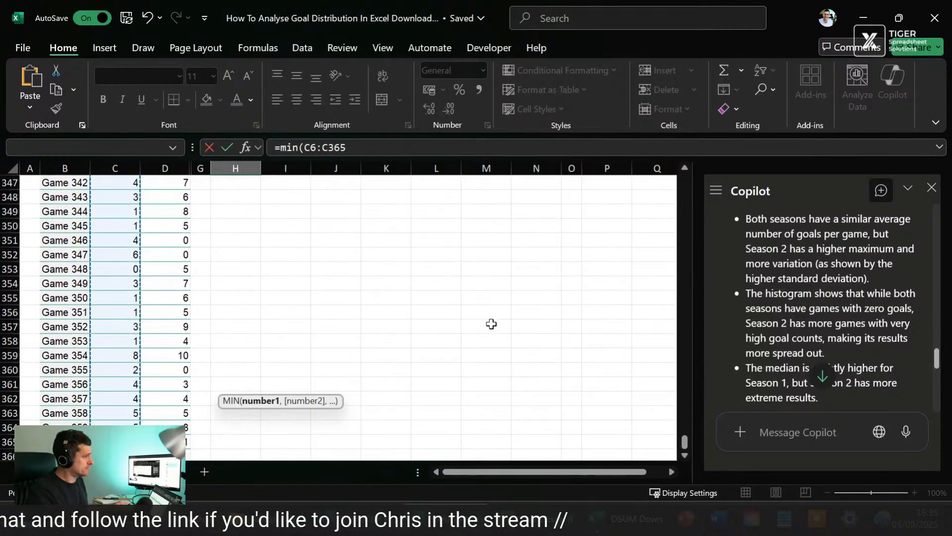
{"action": "key", "text": "Return"}
{"action": "key", "text": "Up"}
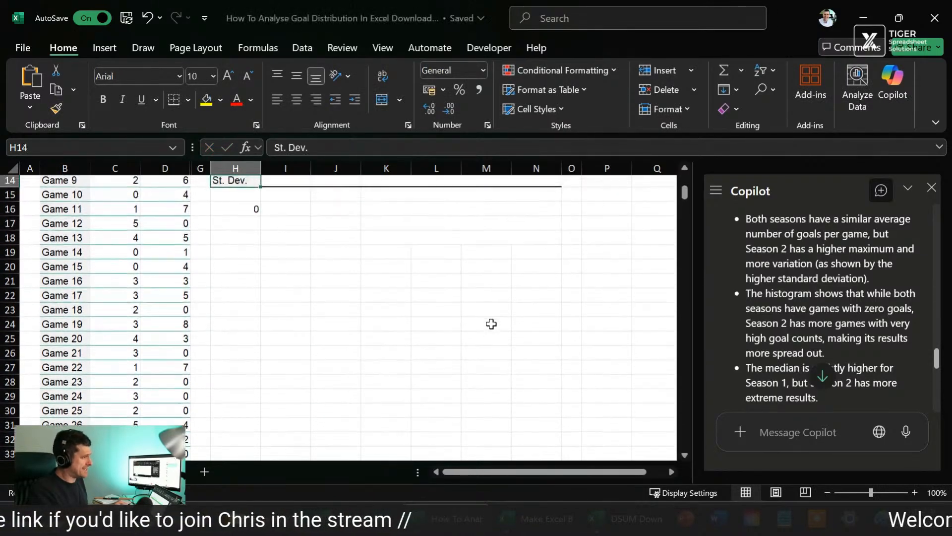
{"action": "key", "text": "Down"}
{"action": "key", "text": "Up"}
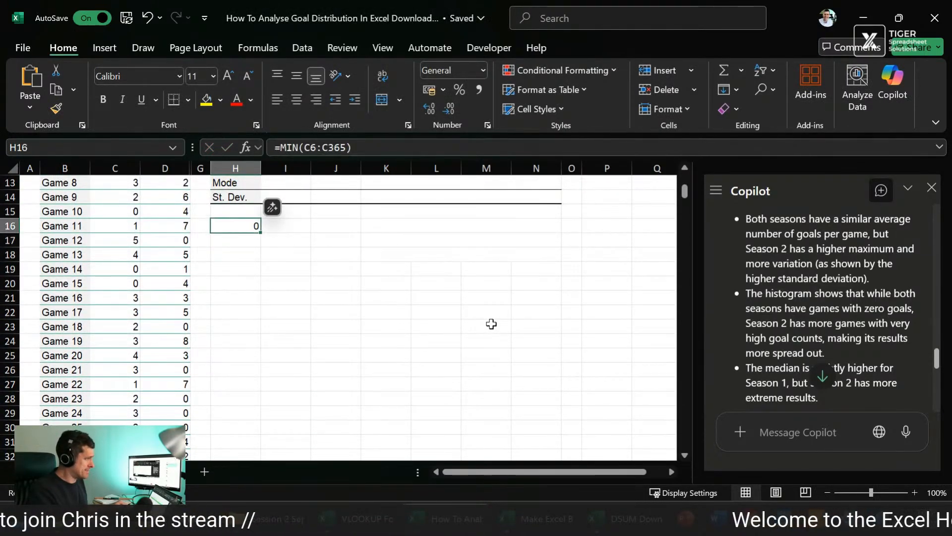
Step: Calculate the Season 1 maximum in H17 with a MAX formula over C6:C365
{"action": "key", "text": "Down"}
{"action": "type", "text": "=nax("}
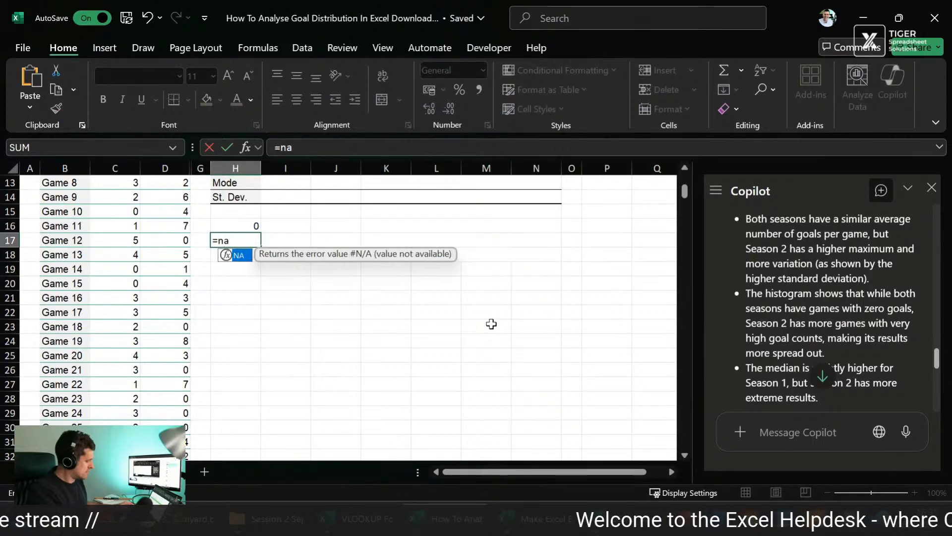
{"action": "key", "text": "BackSpace"}
{"action": "key", "text": "BackSpace"}
{"action": "key", "text": "BackSpace"}
{"action": "key", "text": "BackSpace"}
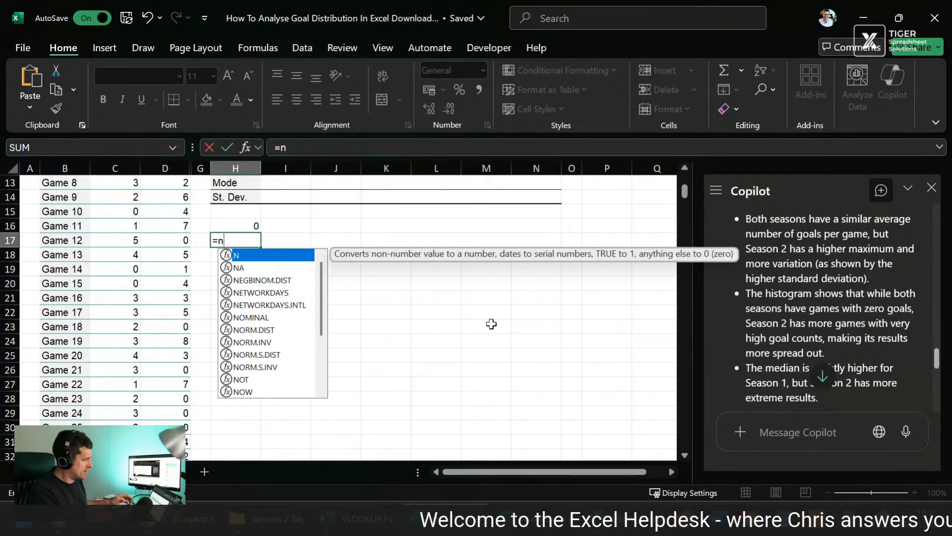
{"action": "type", "text": "max("}
{"action": "key", "text": "Left"}
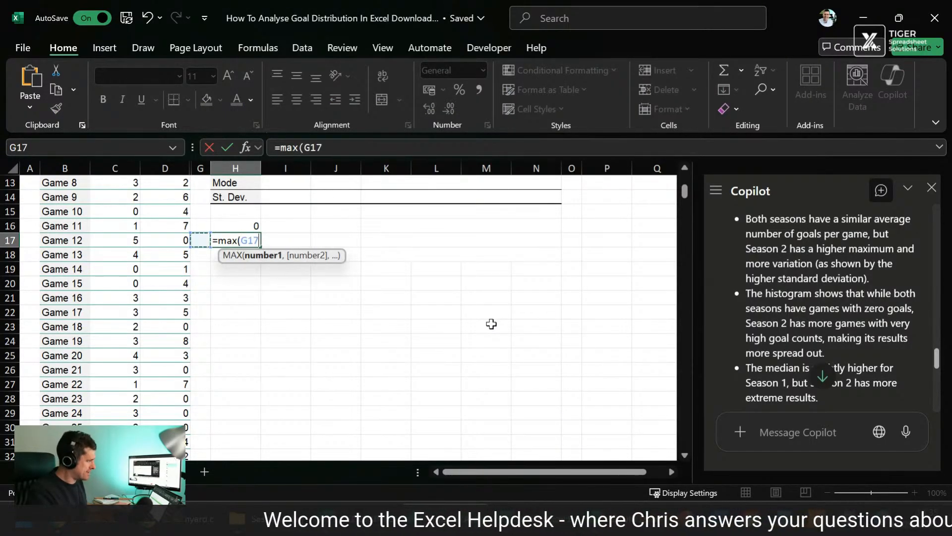
{"action": "key", "text": "Left"}
{"action": "key", "text": "Left"}
{"action": "key", "text": "ctrl+Up"}
{"action": "key", "text": "ctrl+shift+Down"}
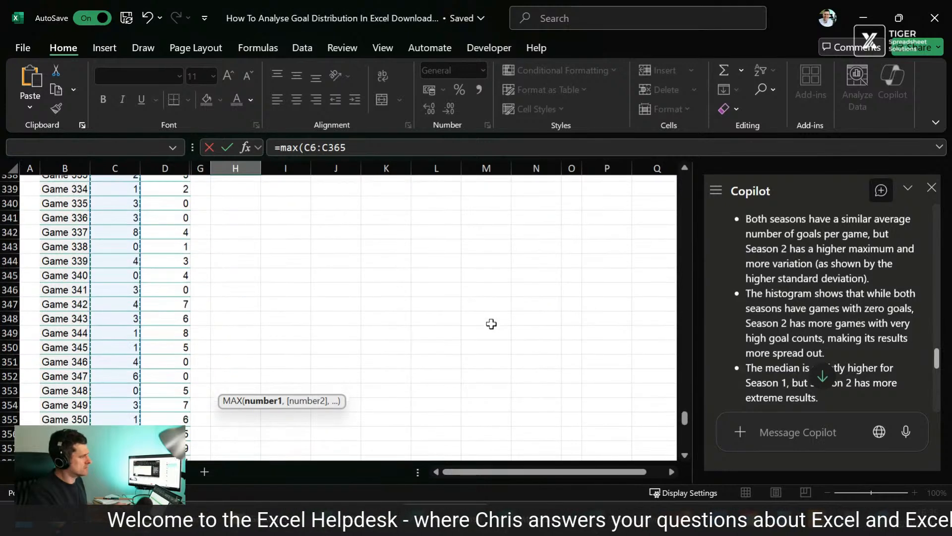
{"action": "key", "text": "Escape"}
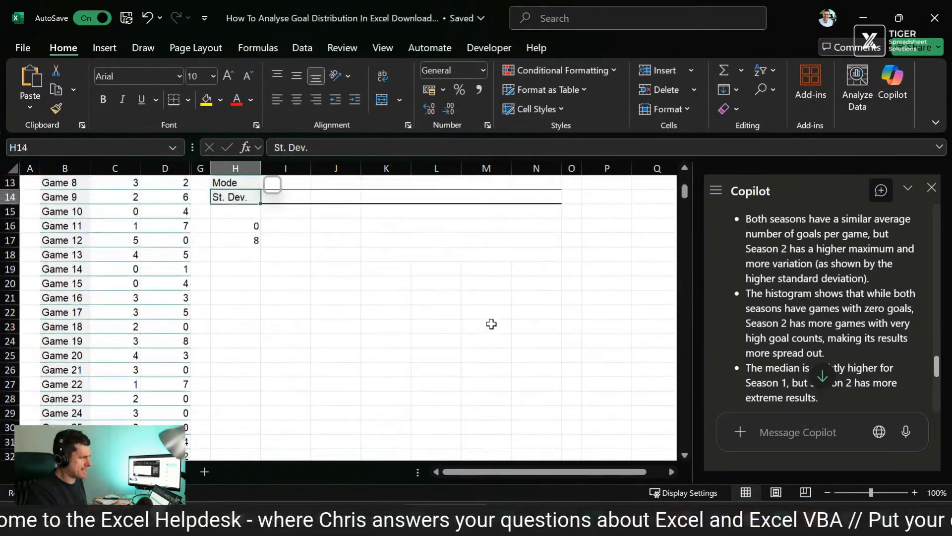
Step: Fill the minimum and maximum formulas across to I16:I17 for Season 2 and check the range used in I16
{"action": "key", "text": "Up"}
{"action": "key", "text": "shift+Right"}
{"action": "key", "text": "shift+Down"}
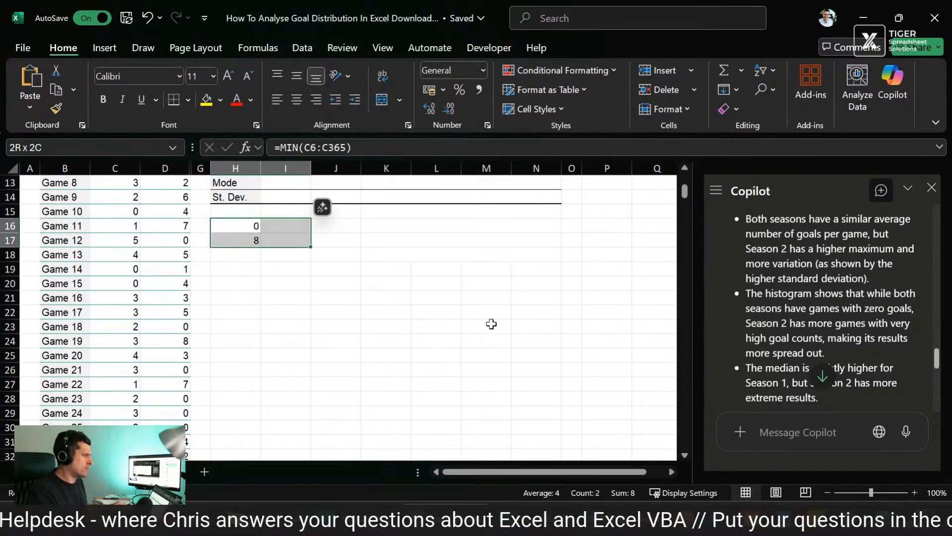
{"action": "key", "text": "ctrl+r"}
{"action": "key", "text": "Right"}
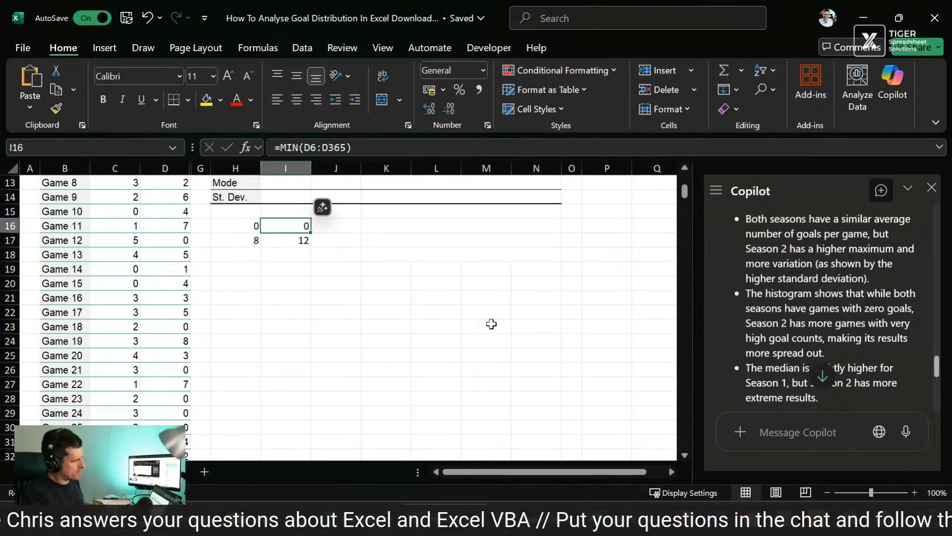
{"action": "key", "text": "F2"}
{"action": "scroll", "coordinate": [450, 316], "scroll_direction": "up", "scroll_amount": 2}
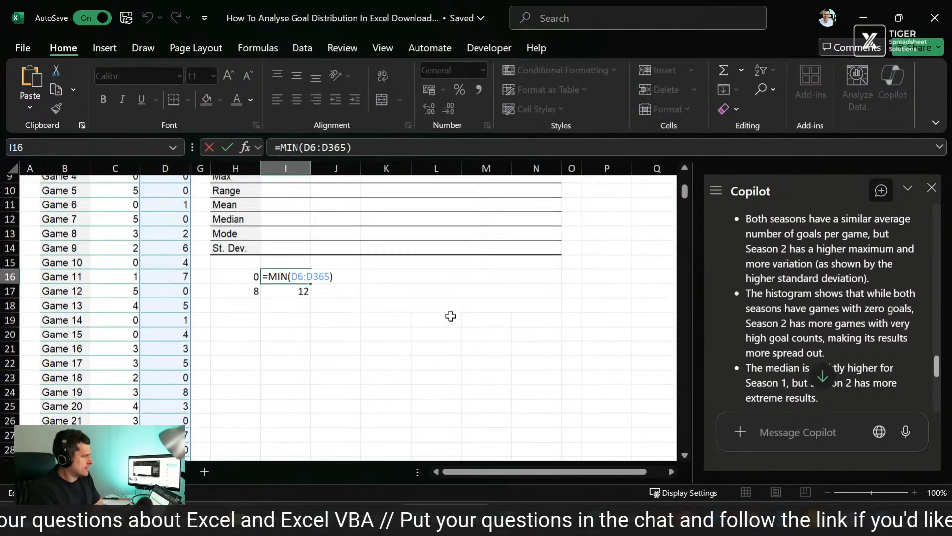
{"action": "key", "text": "Escape"}
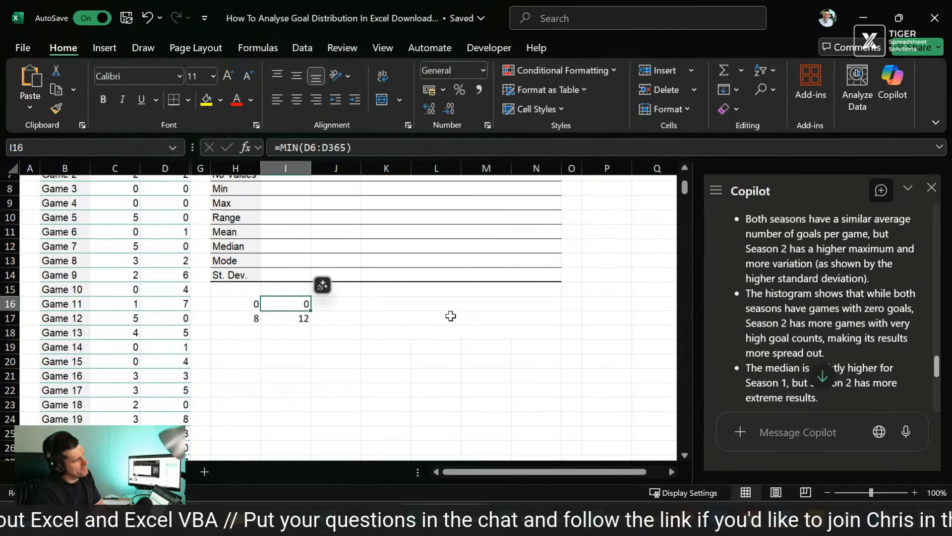
Step: Unmerge the blank cells K15:N17 beside the minimum and maximum values
{"action": "key", "text": "Right"}
{"action": "key", "text": "Right"}
{"action": "key", "text": "shift+Right"}
{"action": "key", "text": "shift+Right"}
{"action": "key", "text": "shift+Right"}
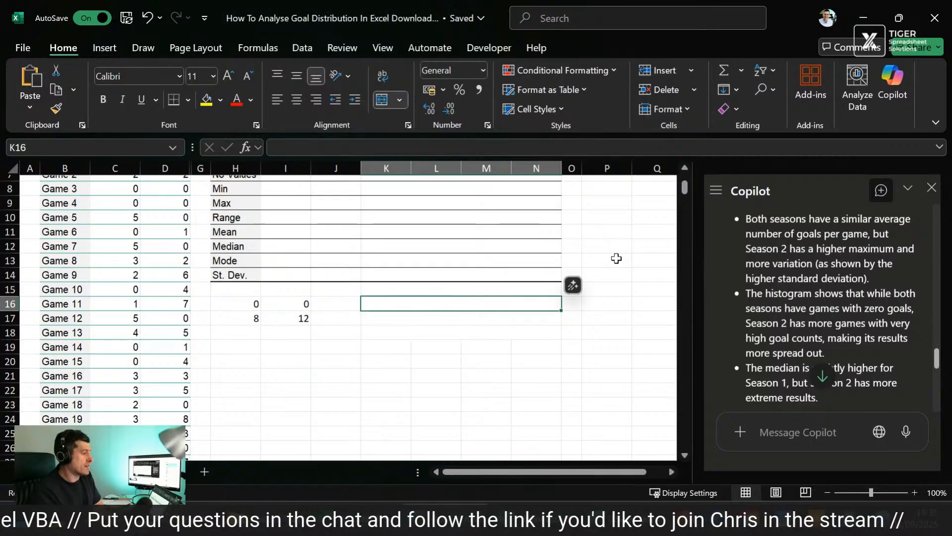
{"action": "key", "text": "Up"}
{"action": "key", "text": "shift+Down"}
{"action": "key", "text": "shift+Down"}
{"action": "key", "text": "alt+h"}
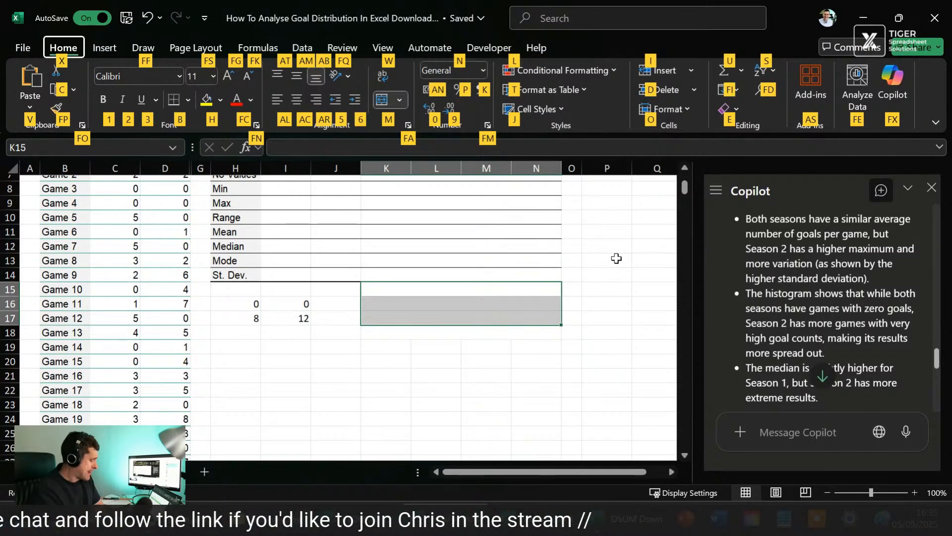
{"action": "key", "text": "m"}
{"action": "key", "text": "u"}
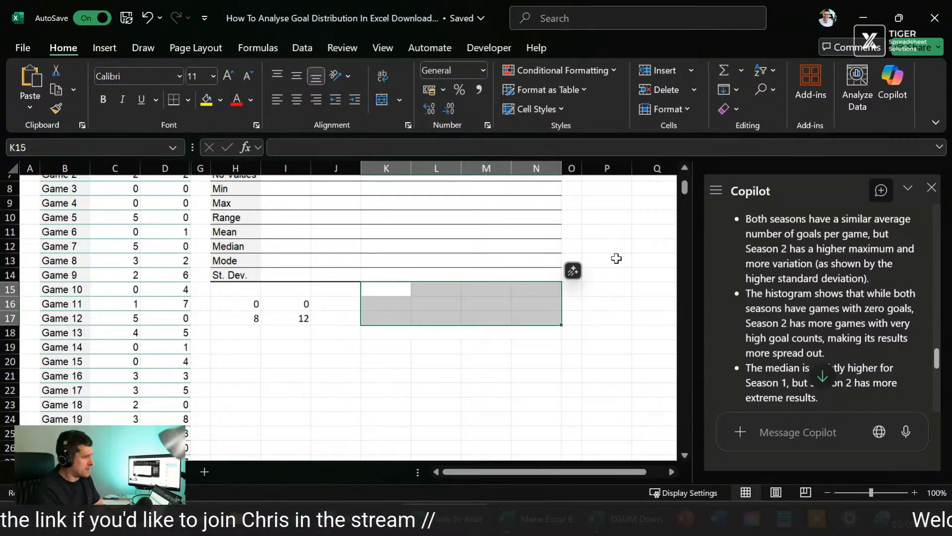
Step: Enter =SEQUENCE(12) in K16 and inspect its spill range
{"action": "key", "text": "Down"}
{"action": "key", "text": "Down"}
{"action": "key", "text": "Up"}
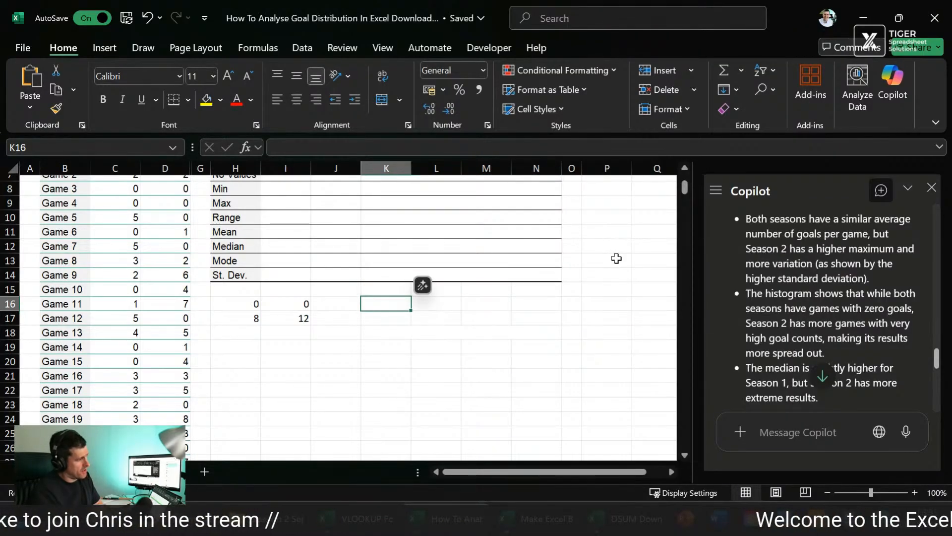
{"action": "type", "text": "=se"}
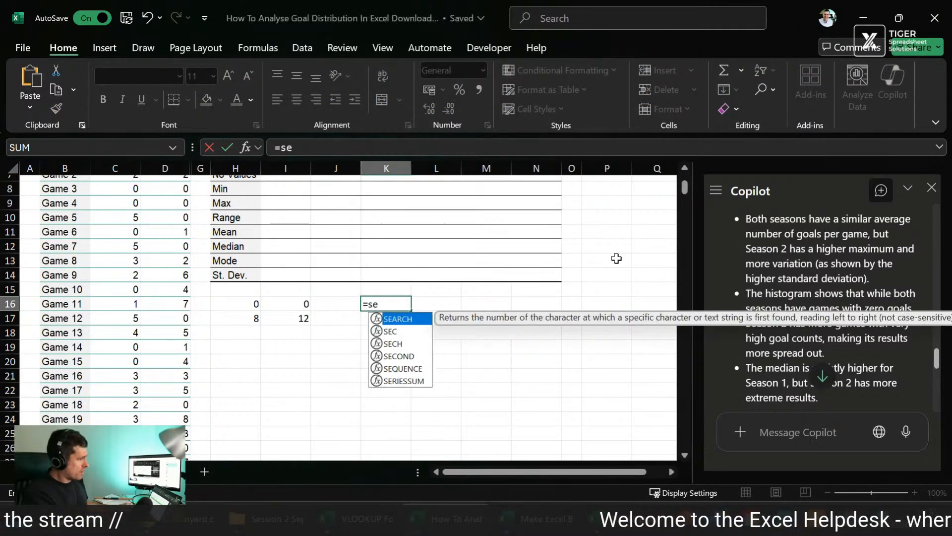
{"action": "type", "text": "qu"}
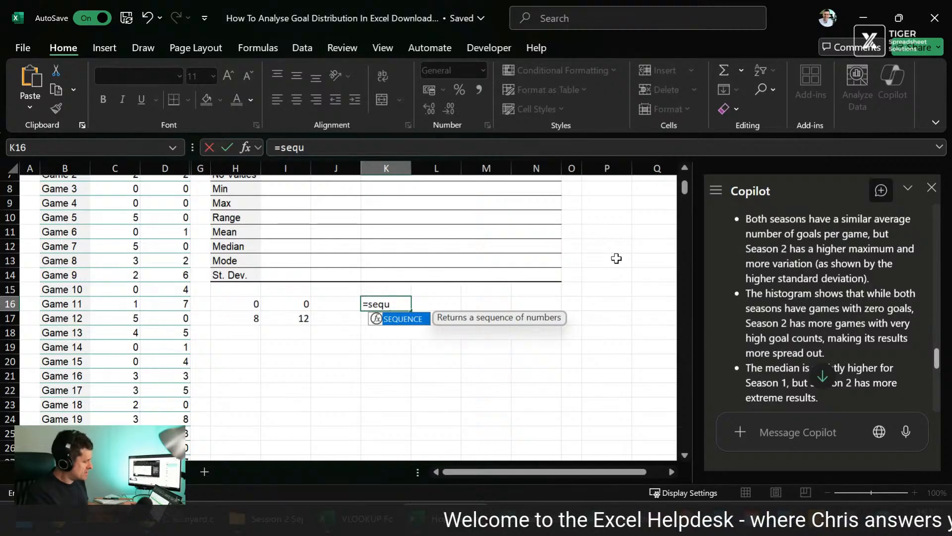
{"action": "key", "text": "Tab"}
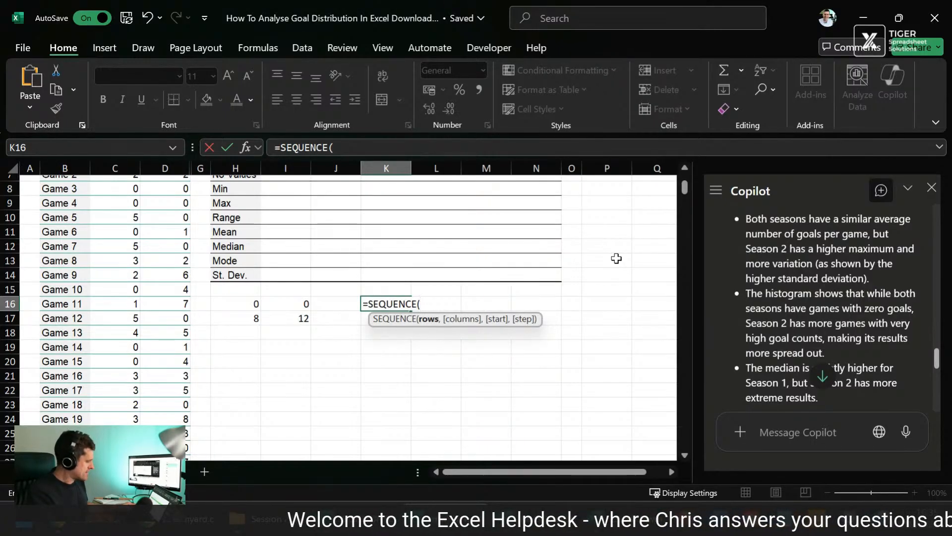
{"action": "type", "text": "12"}
{"action": "key", "text": "Return"}
{"action": "key", "text": "Up"}
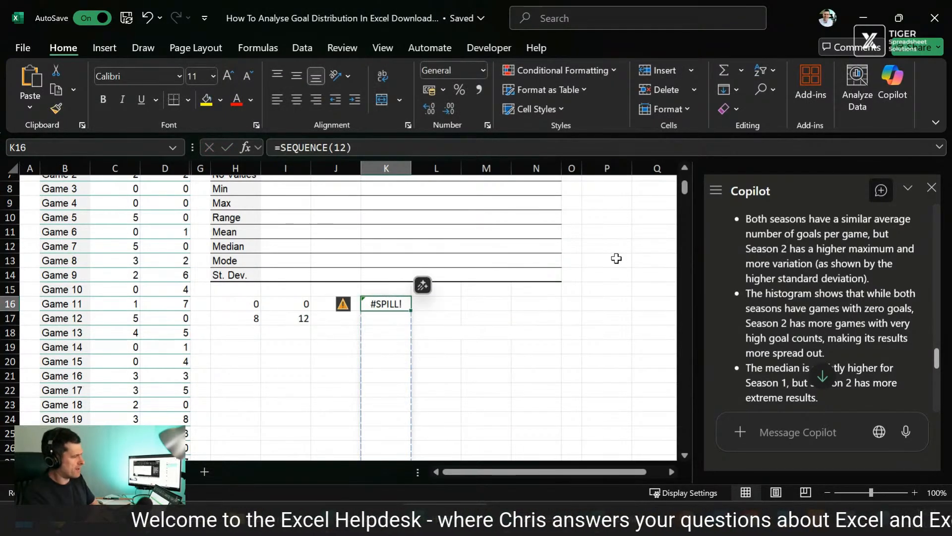
{"action": "scroll", "coordinate": [616, 259], "scroll_direction": "down", "scroll_amount": 4}
{"action": "scroll", "coordinate": [617, 259], "scroll_direction": "up", "scroll_amount": 3}
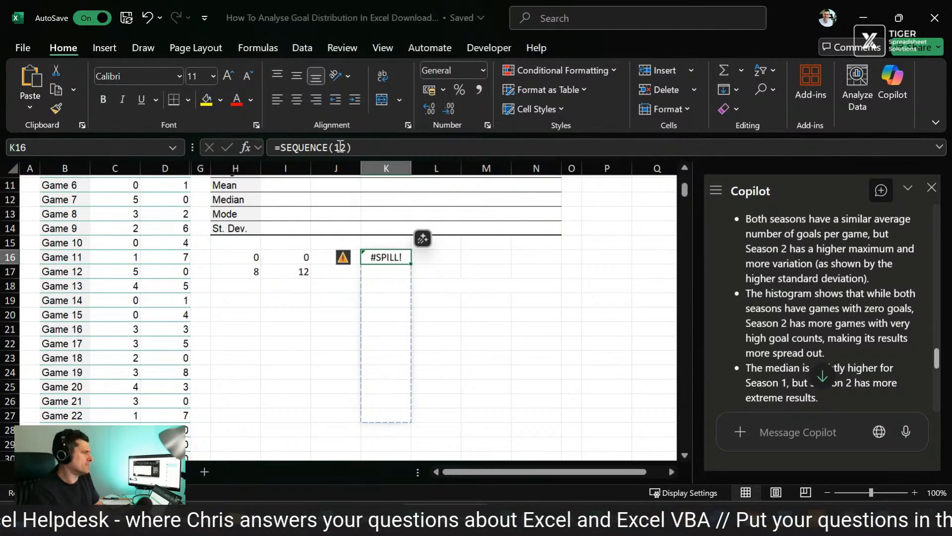
Step: Try extending the K16 formula to =SEQUENCE(12,1,1) and inspect its spill range
{"action": "left_click", "coordinate": [411, 149]}
{"action": "key", "text": "Left"}
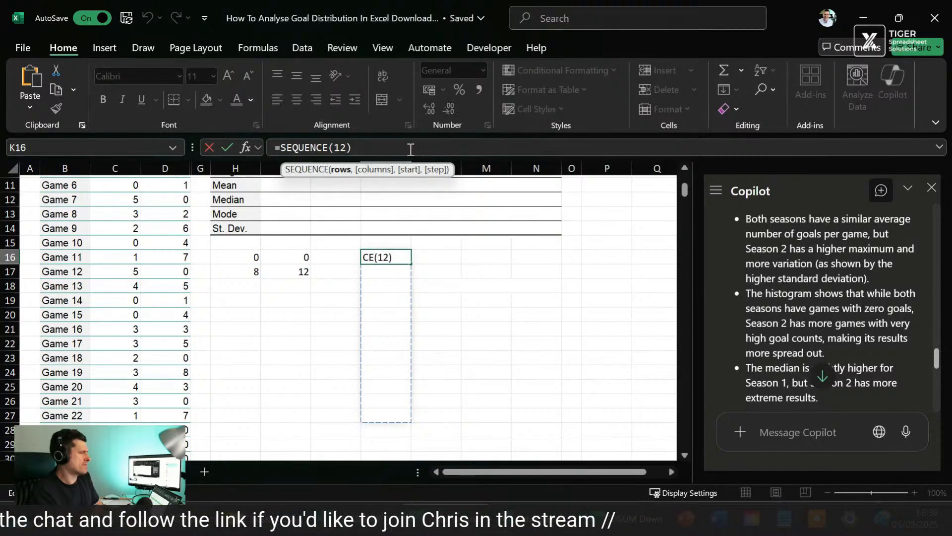
{"action": "type", "text": ",0,"}
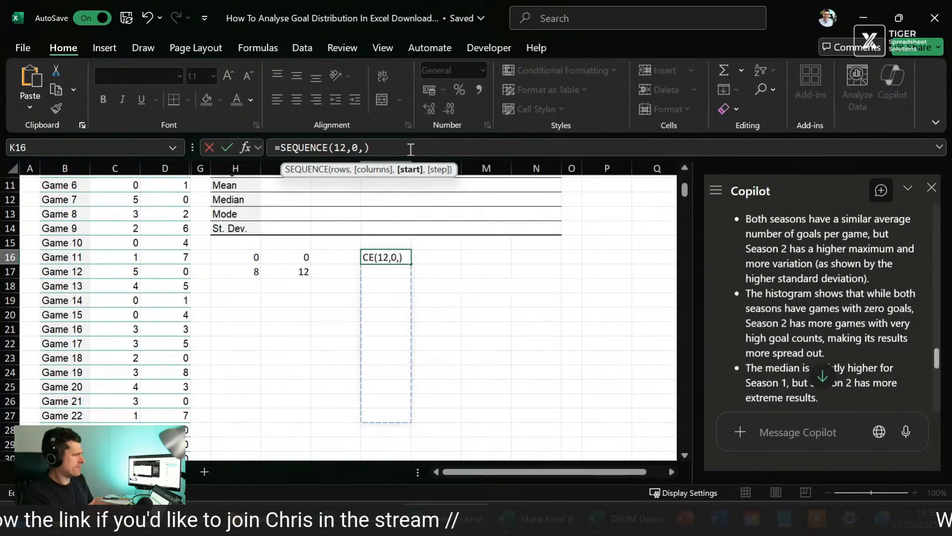
{"action": "key", "text": "BackSpace"}
{"action": "type", "text": "1,"}
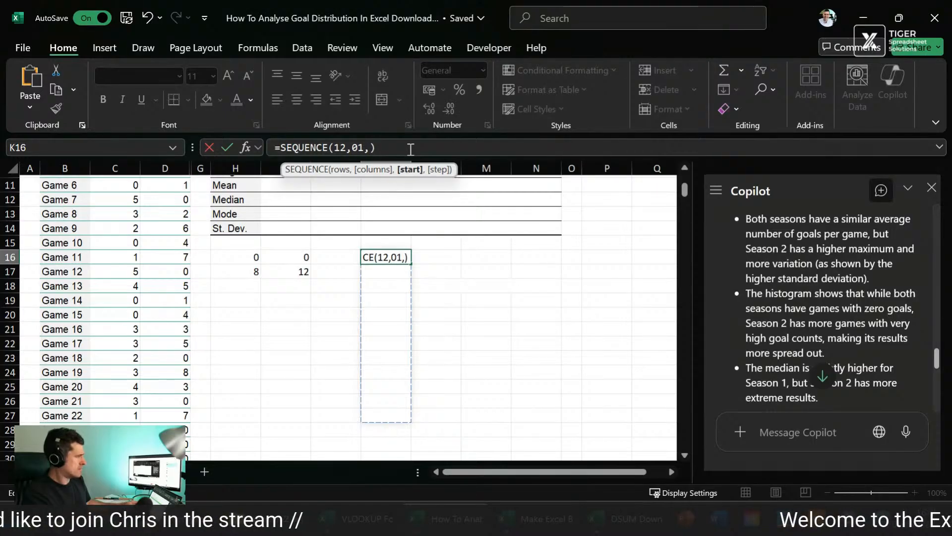
{"action": "key", "text": "BackSpace"}
{"action": "type", "text": ",1"}
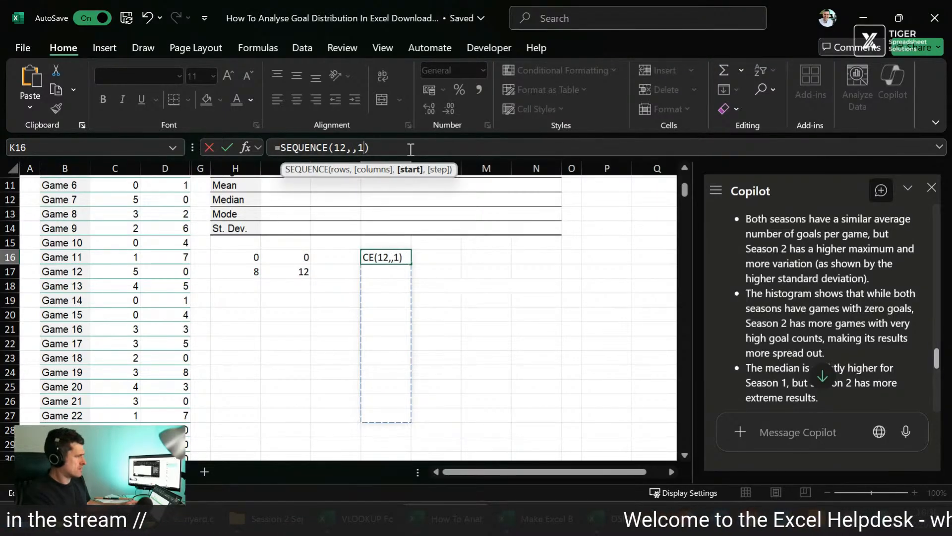
{"action": "key", "text": "BackSpace"}
{"action": "key", "text": "BackSpace"}
{"action": "type", "text": "1,1"}
{"action": "key", "text": "Return"}
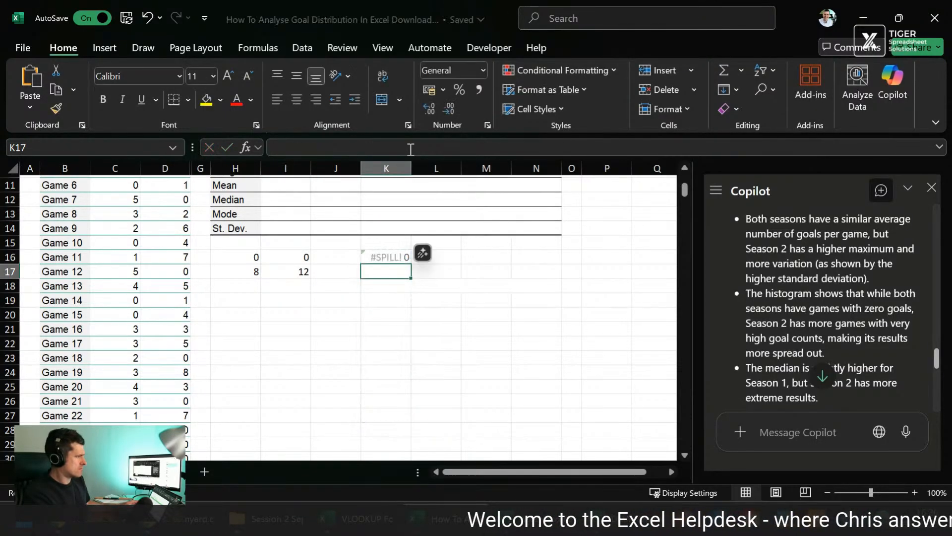
{"action": "key", "text": "Up"}
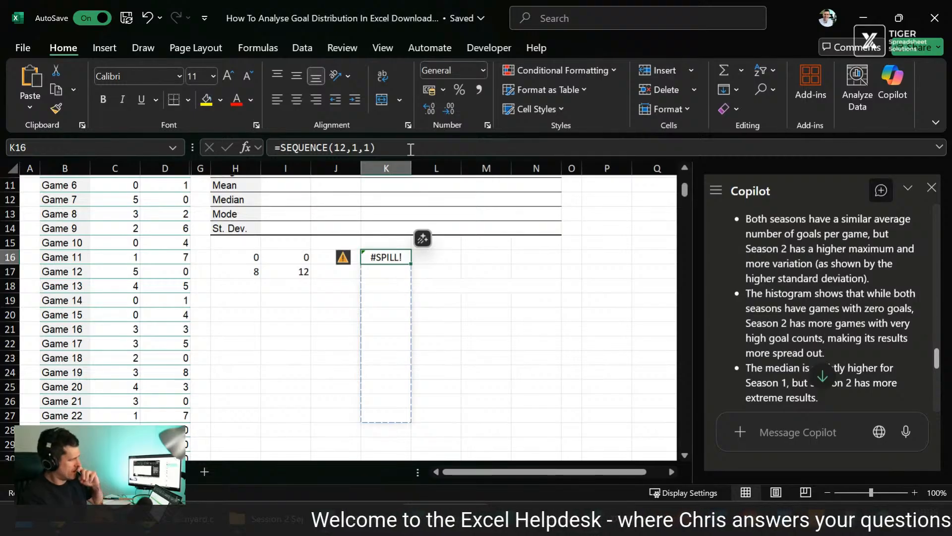
Step: Replace the formula in K16 with =ROW()-15
{"action": "key", "text": "Delete"}
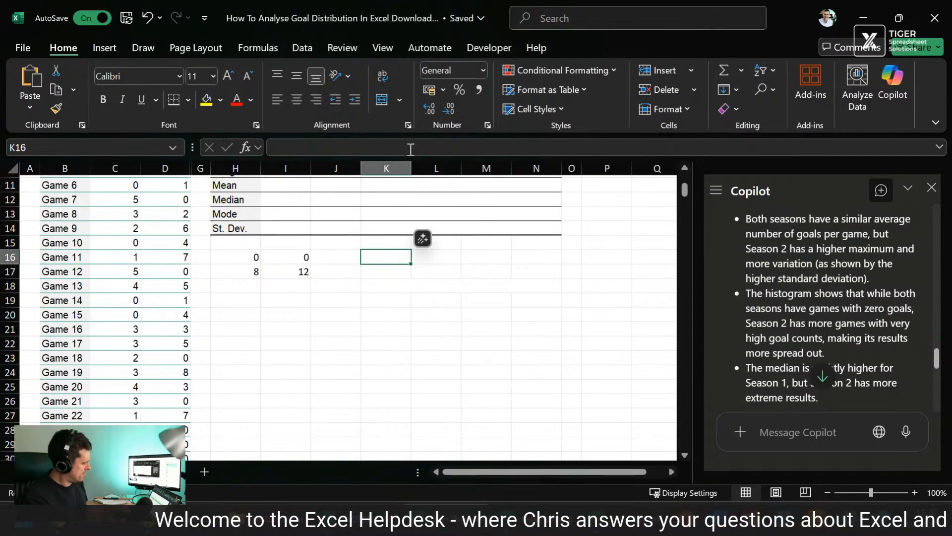
{"action": "type", "text": "=ro"}
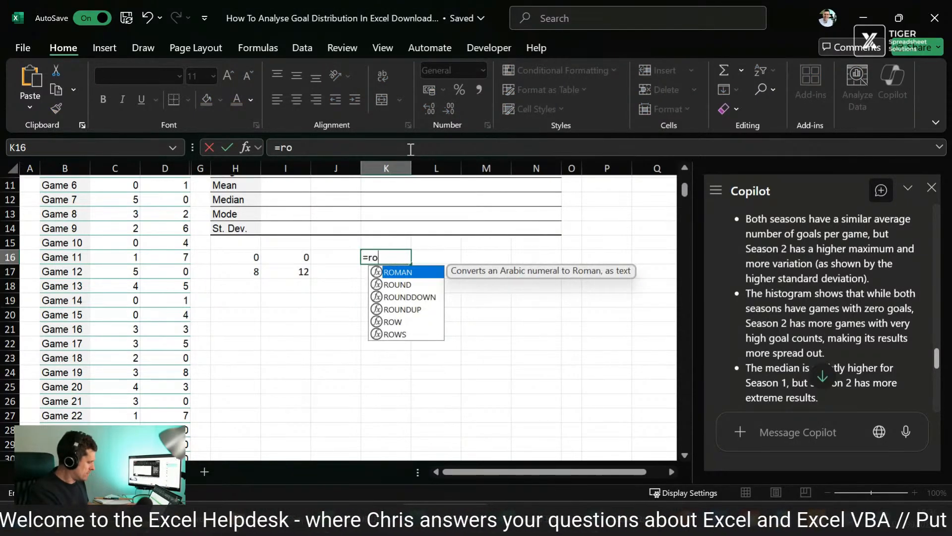
{"action": "type", "text": "w()"}
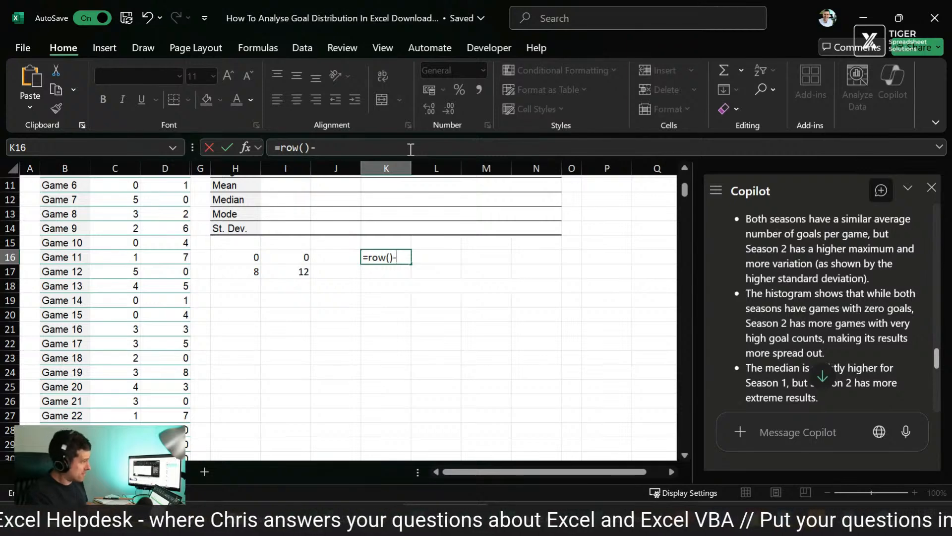
{"action": "type", "text": "-15"}
{"action": "key", "text": "Return"}
{"action": "key", "text": "Up"}
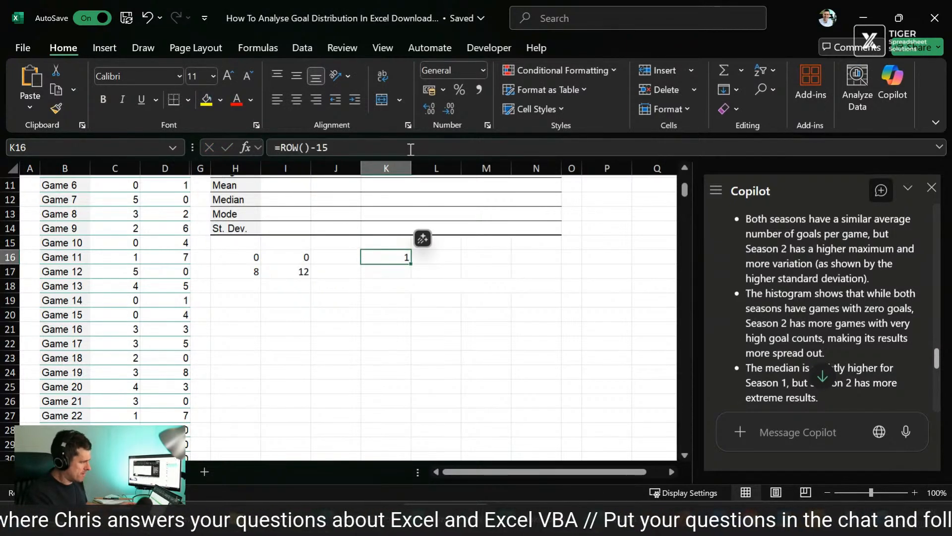
Step: Unmerge the blank cells J18:N18 below the minimum and maximum values
{"action": "key", "text": "shift+Down"}
{"action": "key", "text": "shift+Down"}
{"action": "key", "text": "shift+Down"}
{"action": "key", "text": "shift+Down"}
{"action": "key", "text": "shift+Down"}
{"action": "key", "text": "shift+Down"}
{"action": "key", "text": "shift+Down"}
{"action": "key", "text": "shift+Down"}
{"action": "key", "text": "shift+Right"}
{"action": "key", "text": "shift+Right"}
{"action": "key", "text": "shift+Right"}
{"action": "key", "text": "Left"}
{"action": "key", "text": "Down"}
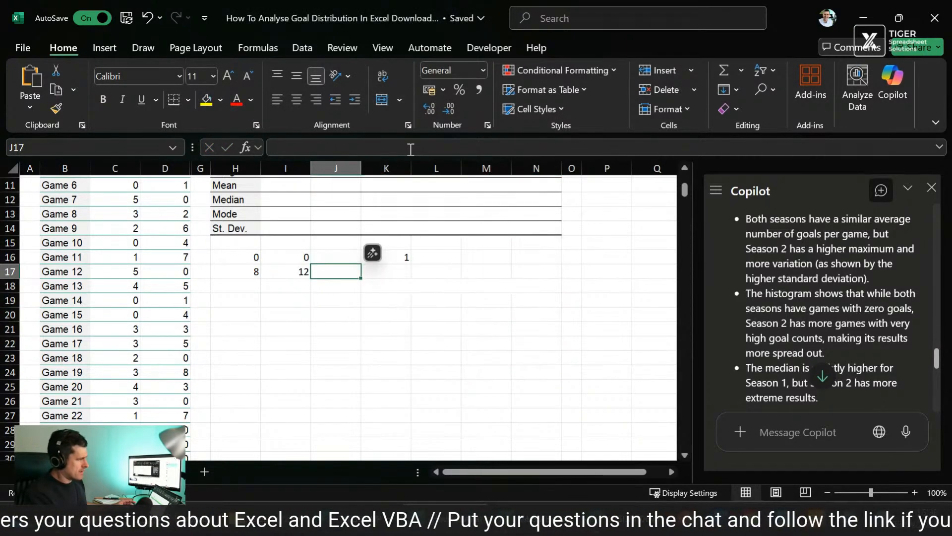
{"action": "key", "text": "Down"}
{"action": "key", "text": "shift+Right"}
{"action": "key", "text": "shift+Right"}
{"action": "key", "text": "shift+Right"}
{"action": "key", "text": "shift+Right"}
{"action": "key", "text": "alt+h"}
{"action": "key", "text": "m"}
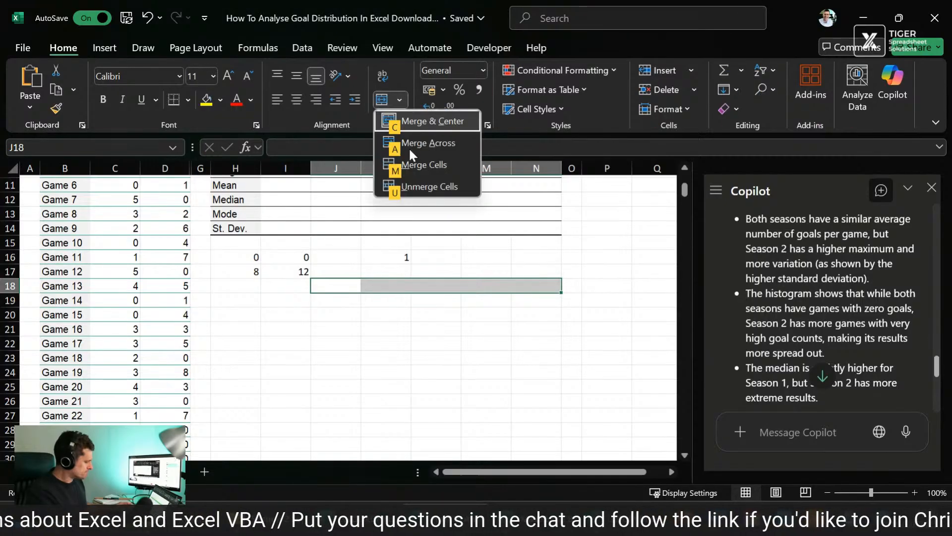
{"action": "key", "text": "u"}
{"action": "key", "text": "Up"}
{"action": "key", "text": "Right"}
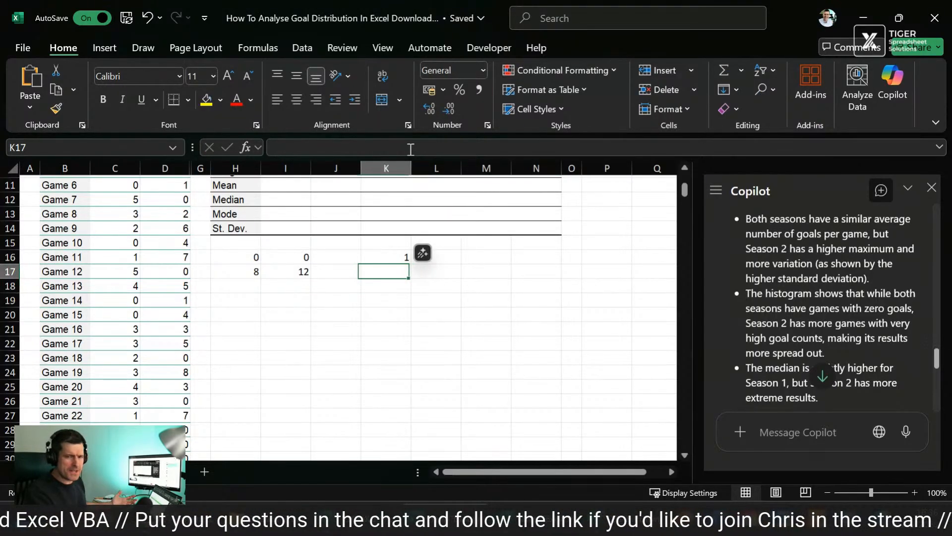
Step: Fill the ROW formula from K16 down to K27 to list goal counts 1 to 12
{"action": "key", "text": "Up"}
{"action": "key", "text": "shift+Down"}
{"action": "key", "text": "shift+Down"}
{"action": "key", "text": "shift+Down"}
{"action": "key", "text": "shift+Down"}
{"action": "key", "text": "shift+Down"}
{"action": "key", "text": "shift+Down"}
{"action": "key", "text": "shift+Down"}
{"action": "key", "text": "shift+Down"}
{"action": "key", "text": "shift+Down"}
{"action": "key", "text": "shift+Down"}
{"action": "key", "text": "shift+Down"}
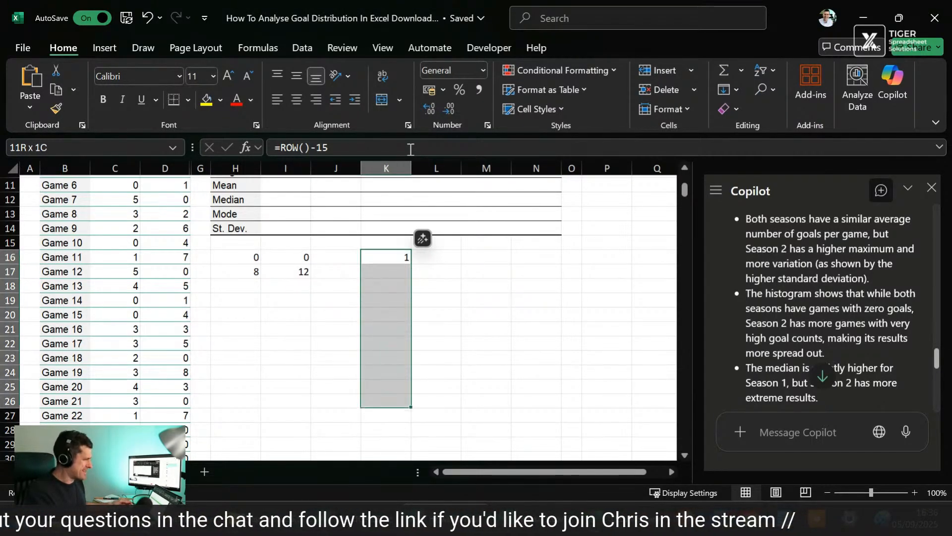
{"action": "key", "text": "ctrl+d"}
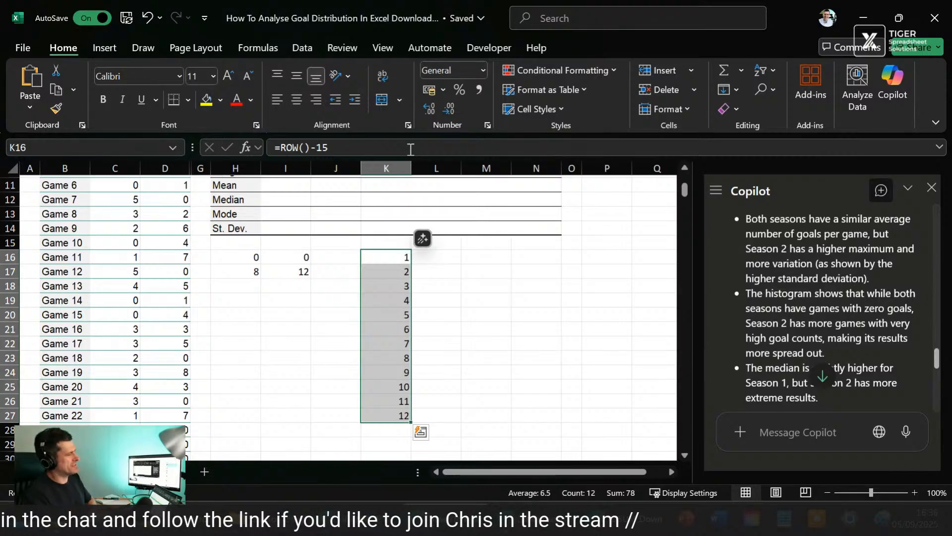
{"action": "key", "text": "Down"}
{"action": "key", "text": "Up"}
Step: Start a COUNTIF formula in L16 using the Season 1 goals C$6:C$365 as its range, with only the rows locked
{"action": "key", "text": "Right"}
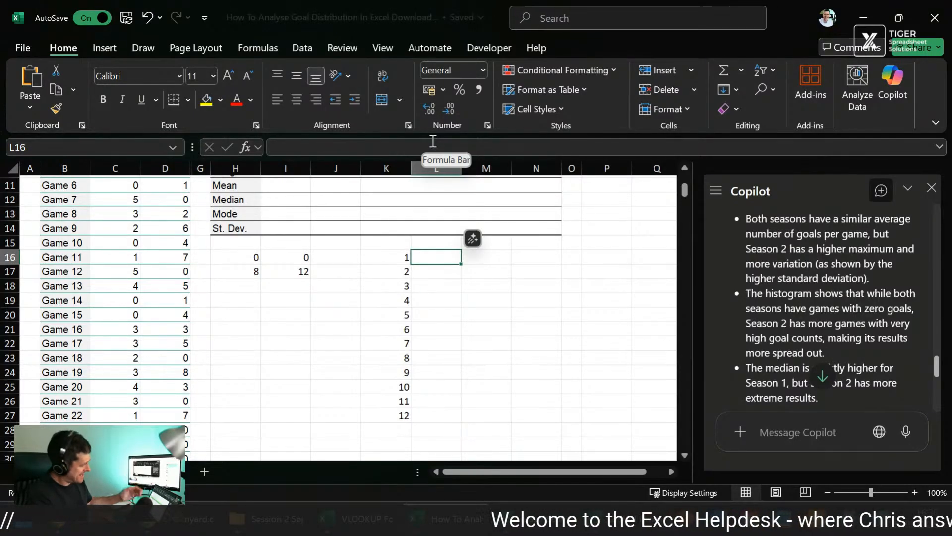
{"action": "type", "text": "=counti"}
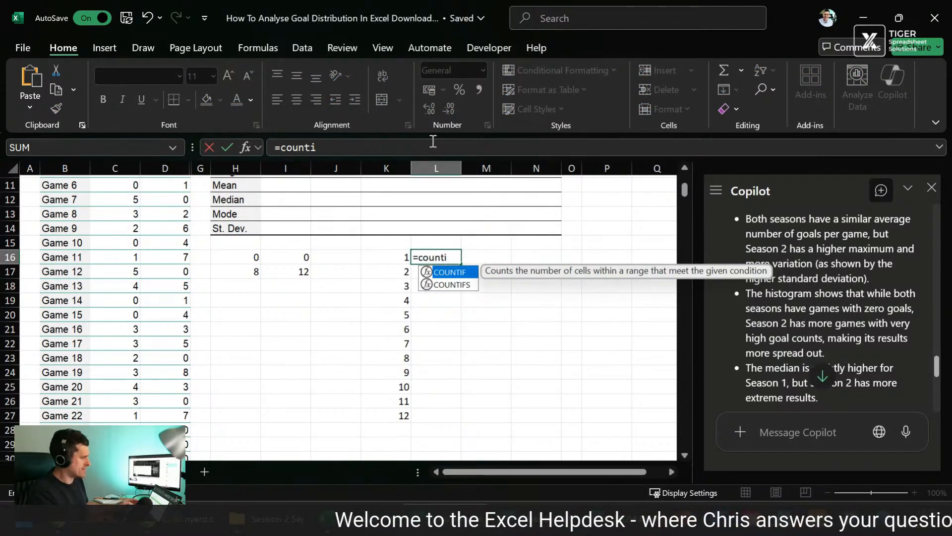
{"action": "key", "text": "Tab"}
{"action": "key", "text": "Left"}
{"action": "key", "text": "Left"}
{"action": "key", "text": "Left"}
{"action": "key", "text": "Left"}
{"action": "key", "text": "Left"}
{"action": "key", "text": "Left"}
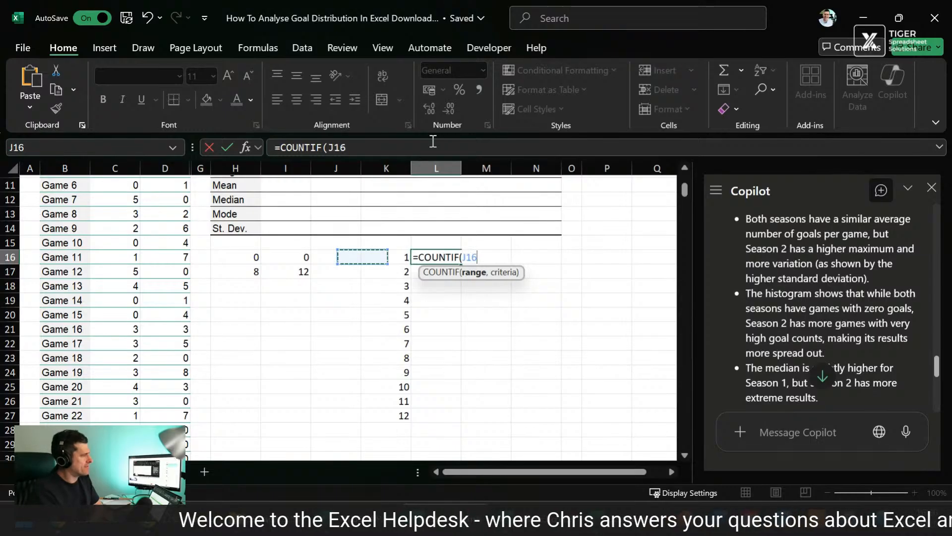
{"action": "key", "text": "Left"}
{"action": "key", "text": "ctrl+Up"}
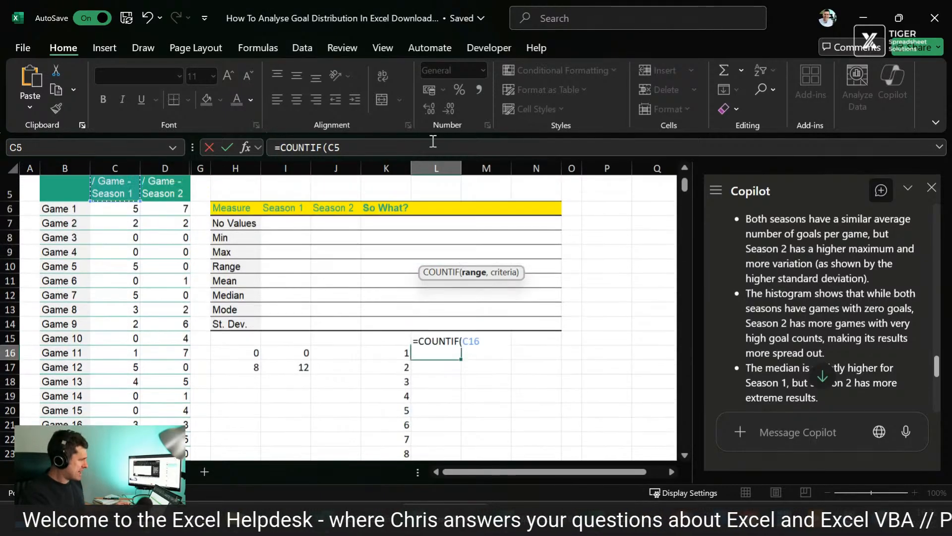
{"action": "key", "text": "ctrl+shift+Down"}
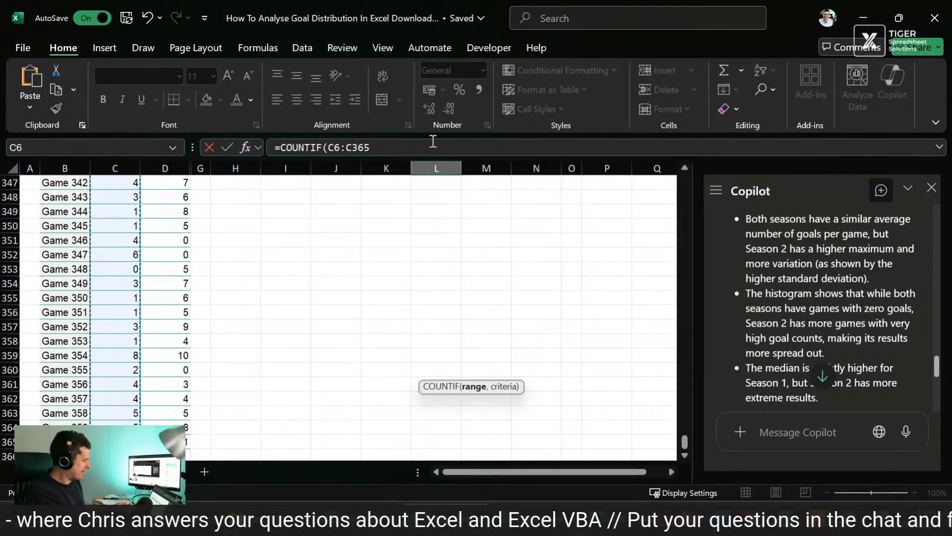
{"action": "key", "text": "F4"}
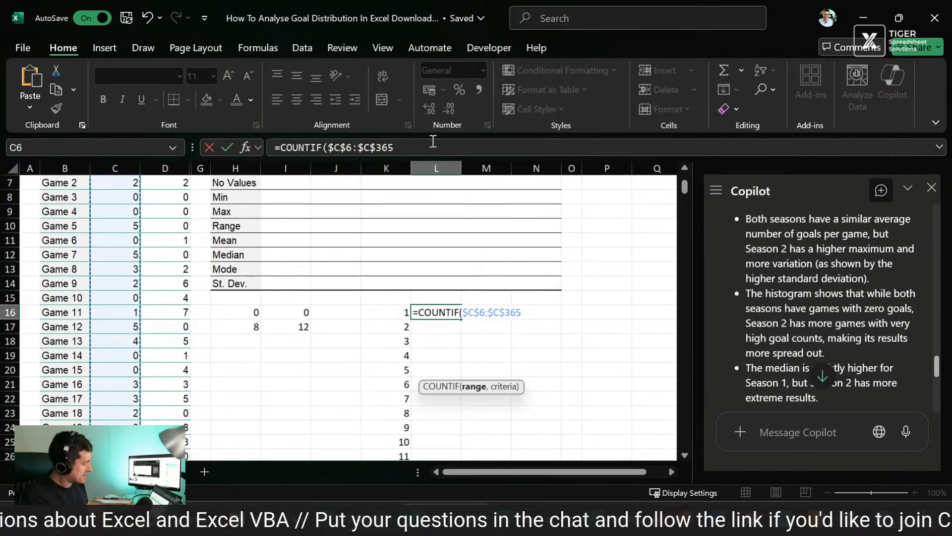
{"action": "key", "text": "F4"}
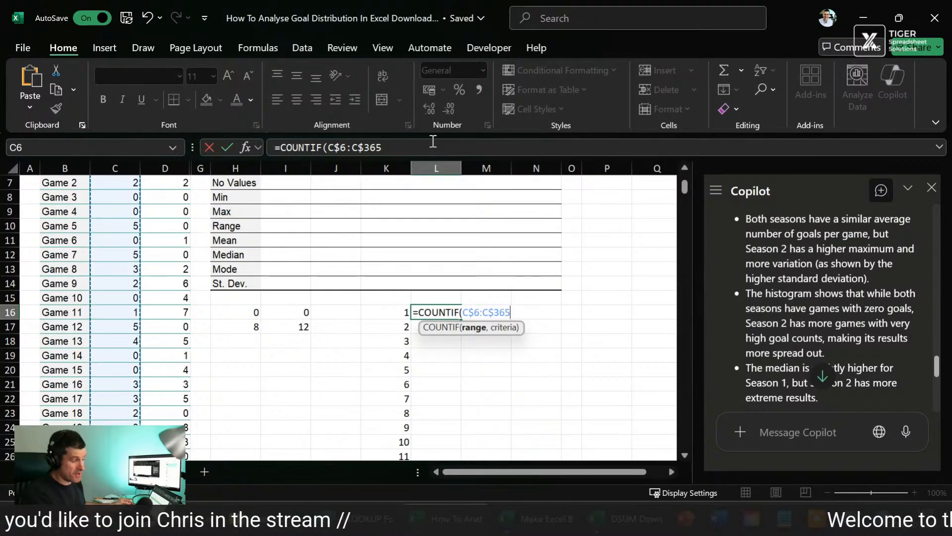
Step: Complete the L16 formula as =COUNTIF(C$6:C$365,K16)
{"action": "key", "text": "Return"}
{"action": "key", "text": "Return"}
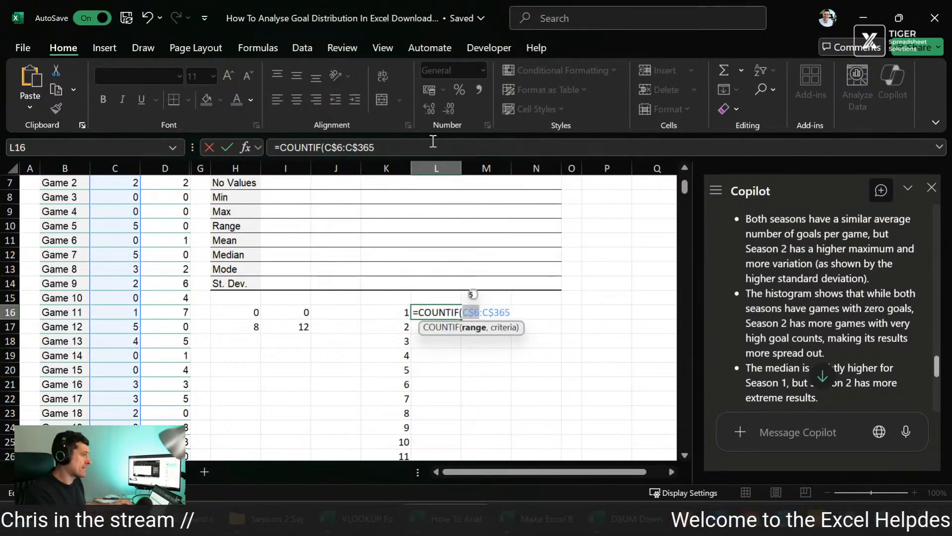
{"action": "left_click", "coordinate": [433, 142]}
{"action": "type", "text": ","}
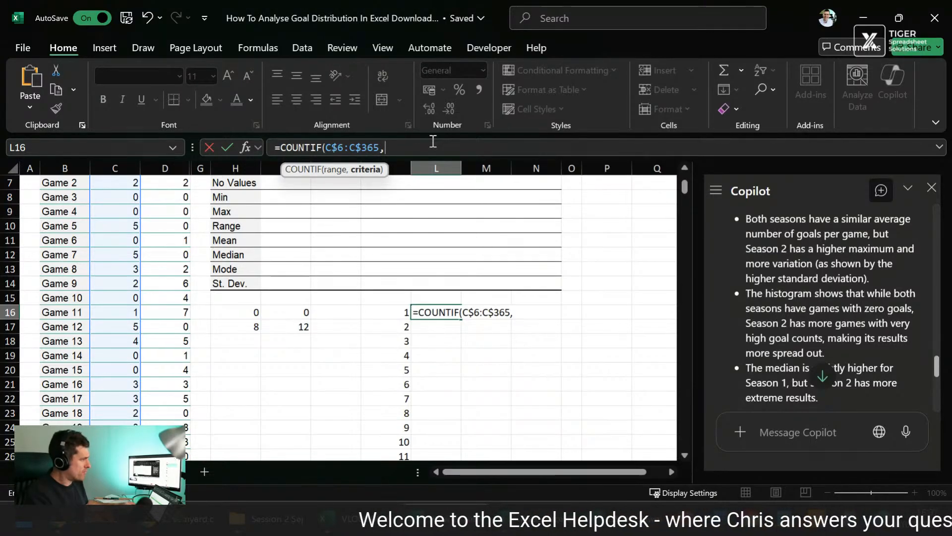
{"action": "type", "text": "K16"}
{"action": "key", "text": "ctrl+Return"}
Step: Fill the COUNTIF formula from L16 down to L27 for every goal count
{"action": "key", "text": "shift+Down"}
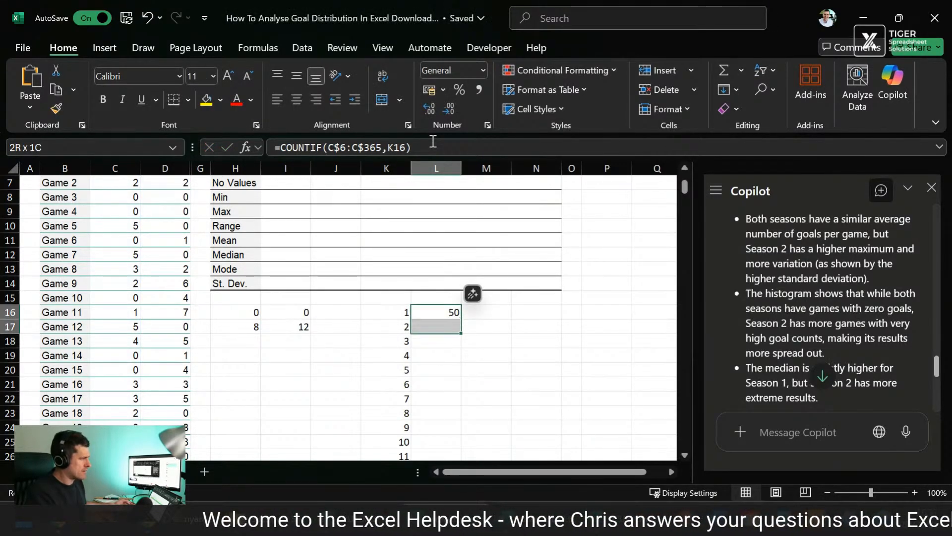
{"action": "key", "text": "shift+Down"}
{"action": "key", "text": "shift+Down"}
{"action": "key", "text": "shift+Down"}
{"action": "key", "text": "shift+Down"}
{"action": "key", "text": "shift+Down"}
{"action": "key", "text": "shift+Down"}
{"action": "key", "text": "shift+Down"}
{"action": "key", "text": "shift+Down"}
{"action": "key", "text": "shift+Down"}
{"action": "key", "text": "shift+Down"}
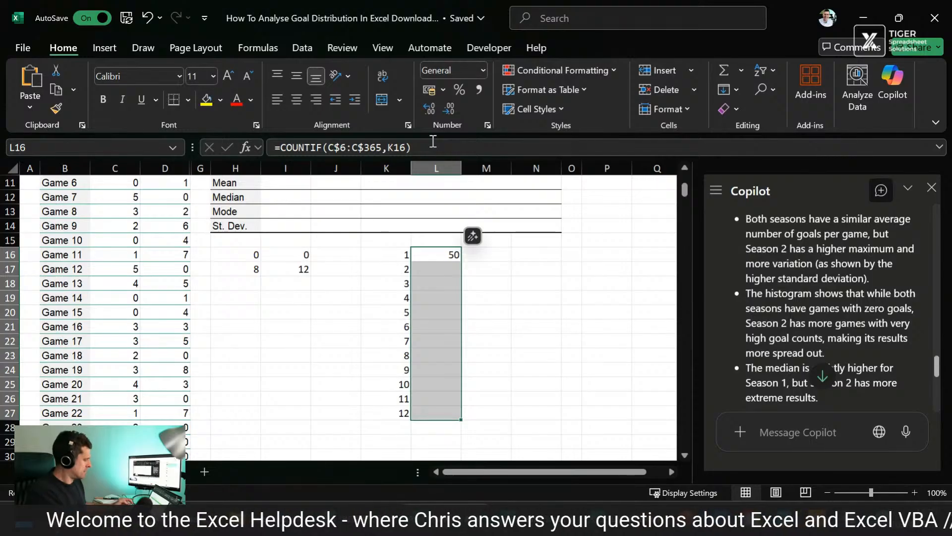
{"action": "key", "text": "ctrl+d"}
{"action": "key", "text": "Up"}
{"action": "key", "text": "Down"}
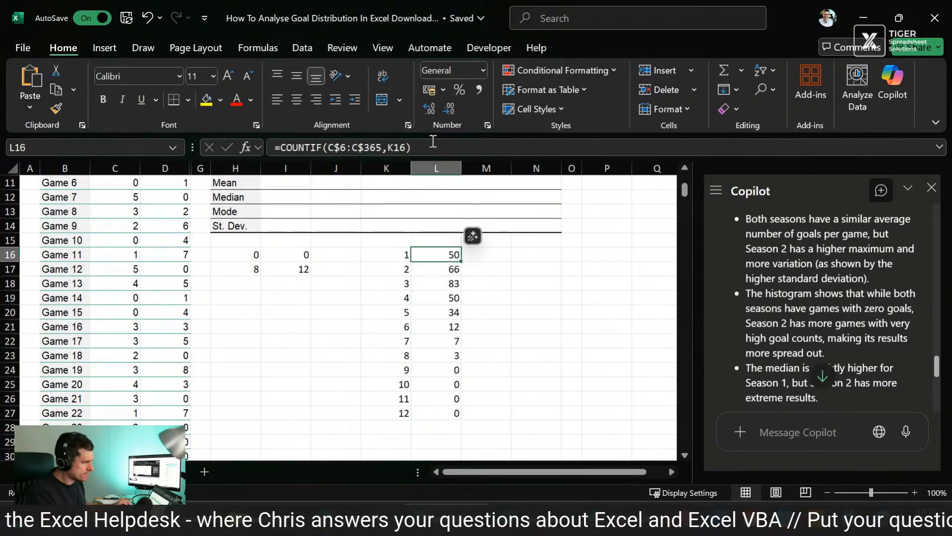
Step: Total the Season 1 frequencies in L28 with =SUM(L16:L27)
{"action": "key", "text": "Down"}
{"action": "key", "text": "Down"}
{"action": "key", "text": "Down"}
{"action": "key", "text": "Down"}
{"action": "key", "text": "Down"}
{"action": "key", "text": "Down"}
{"action": "key", "text": "Down"}
{"action": "key", "text": "Down"}
{"action": "key", "text": "Down"}
{"action": "key", "text": "Down"}
{"action": "key", "text": "Down"}
{"action": "key", "text": "Down"}
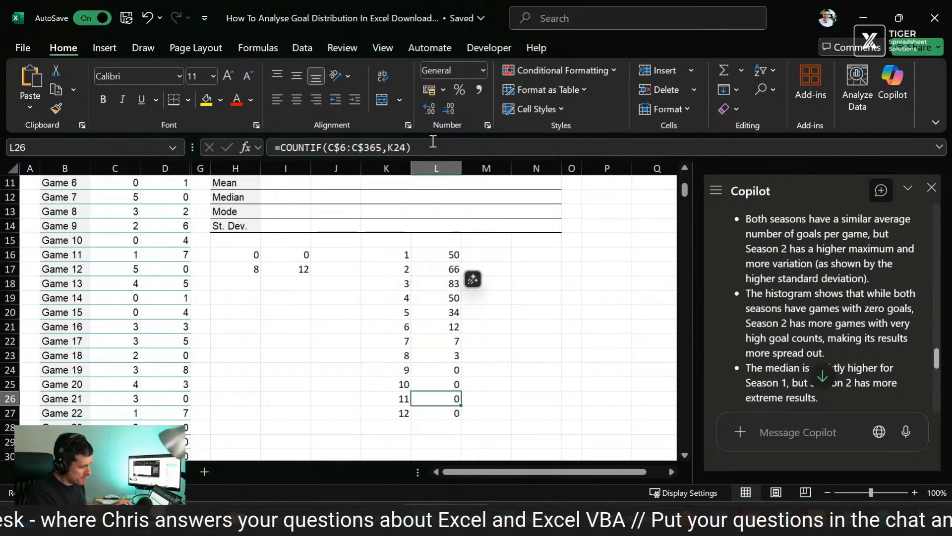
{"action": "key", "text": "alt+equal"}
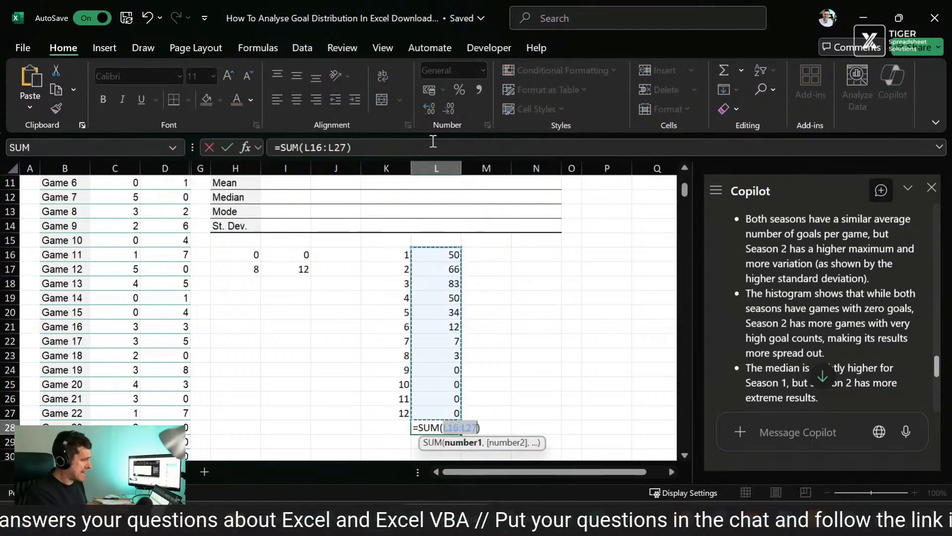
{"action": "key", "text": "Return"}
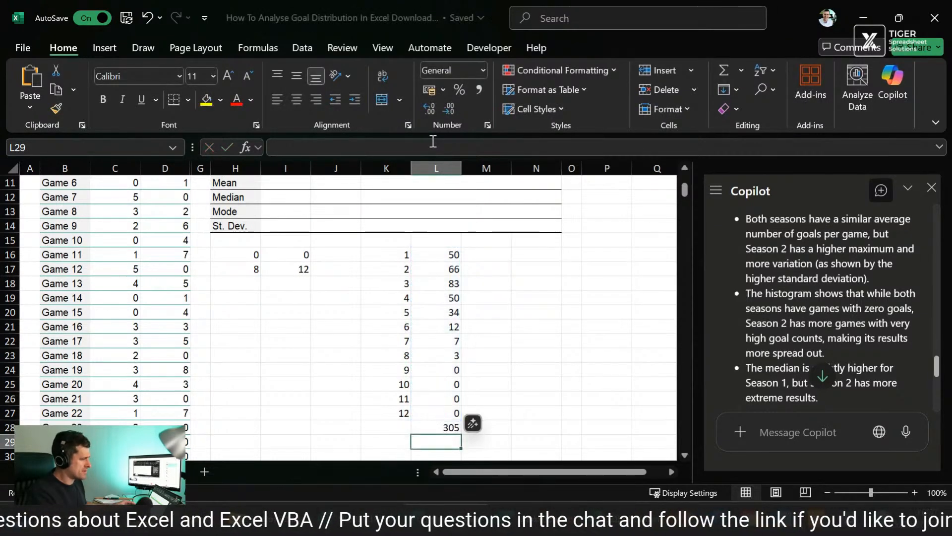
Step: Check the extent of the Season 1 goals data in column C against the frequency total
{"action": "key", "text": "Up"}
{"action": "key", "text": "Left"}
{"action": "key", "text": "Left"}
{"action": "key", "text": "Left"}
{"action": "key", "text": "Left"}
{"action": "key", "text": "Left"}
{"action": "key", "text": "Left"}
{"action": "key", "text": "Left"}
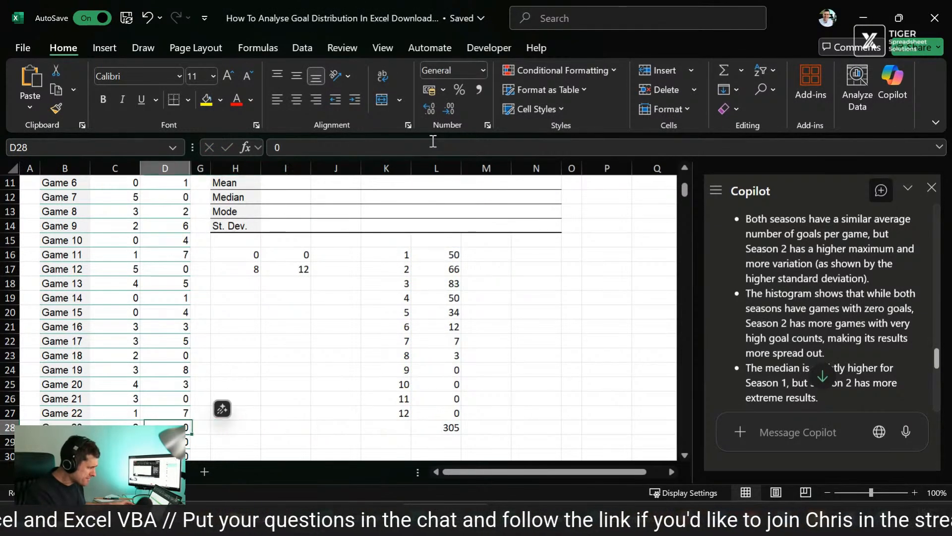
{"action": "key", "text": "ctrl+Up"}
{"action": "key", "text": "Up"}
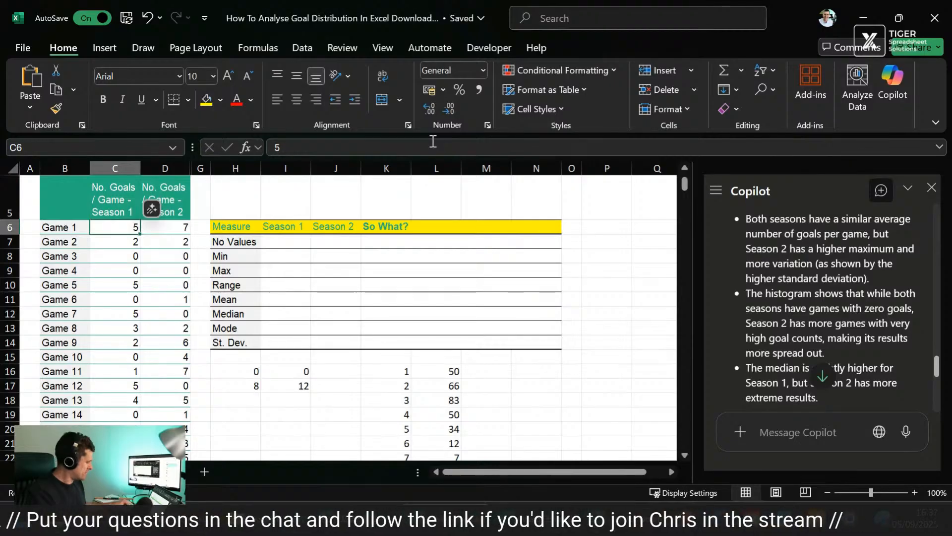
{"action": "key", "text": "ctrl+shift+Down"}
{"action": "key", "text": "ctrl+Up"}
{"action": "key", "text": "Up"}
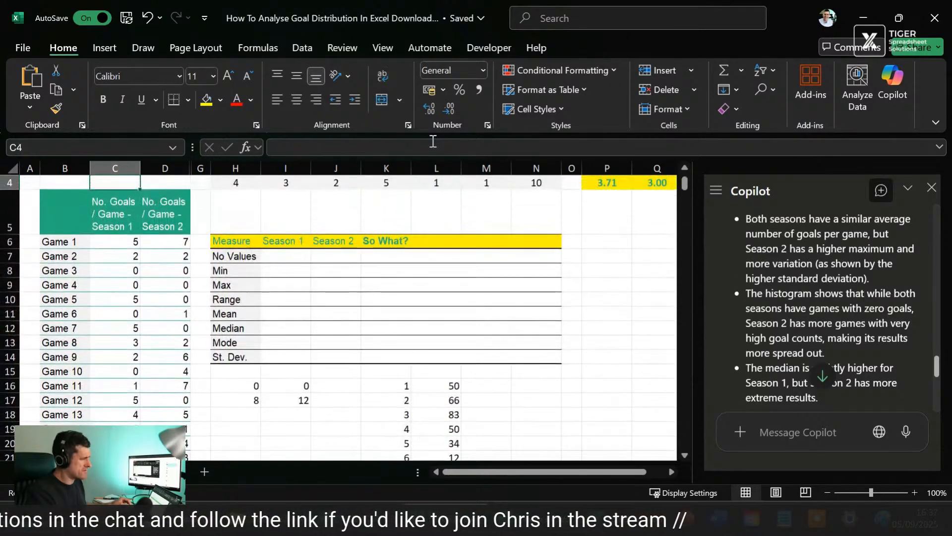
Step: Inspect the range and criteria references of the COUNTIF formula in L17
{"action": "key", "text": "Down"}
{"action": "key", "text": "Down"}
{"action": "key", "text": "Down"}
{"action": "key", "text": "Down"}
{"action": "key", "text": "Down"}
{"action": "key", "text": "Down"}
{"action": "key", "text": "Down"}
{"action": "key", "text": "Down"}
{"action": "key", "text": "Down"}
{"action": "key", "text": "Down"}
{"action": "key", "text": "Down"}
{"action": "key", "text": "Right"}
{"action": "key", "text": "Right"}
{"action": "key", "text": "Right"}
{"action": "key", "text": "Right"}
{"action": "key", "text": "Right"}
{"action": "key", "text": "Right"}
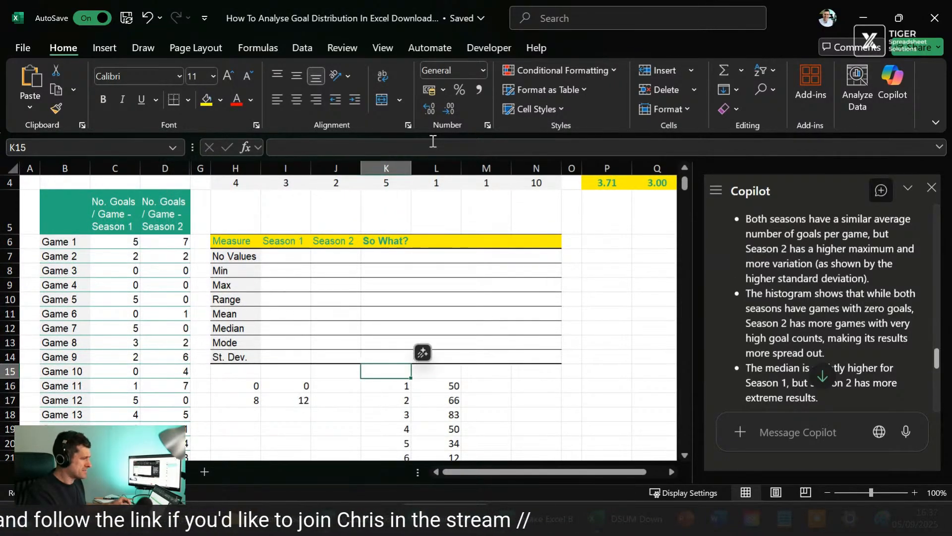
{"action": "key", "text": "Right"}
{"action": "key", "text": "Down"}
{"action": "key", "text": "Down"}
{"action": "key", "text": "F2"}
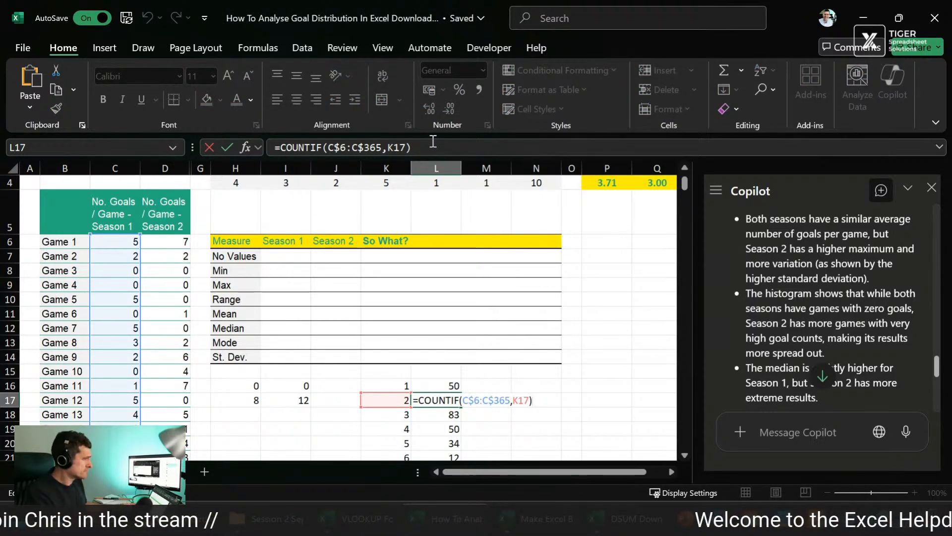
Step: Check the sum of the Season 1 frequencies in L16:L27
{"action": "key", "text": "Return"}
{"action": "key", "text": "Up"}
{"action": "key", "text": "Up"}
{"action": "key", "text": "ctrl+shift+Down"}
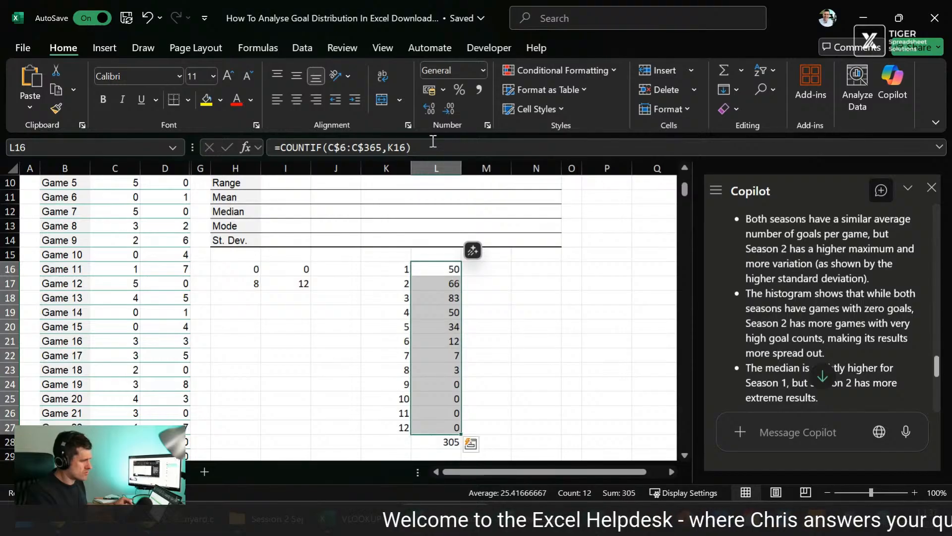
Step: Delete the frequency total formula in L28
{"action": "key", "text": "Down"}
{"action": "key", "text": "Down"}
{"action": "key", "text": "Down"}
{"action": "key", "text": "Down"}
{"action": "key", "text": "Down"}
{"action": "key", "text": "Down"}
{"action": "key", "text": "Down"}
{"action": "key", "text": "Down"}
{"action": "key", "text": "Down"}
{"action": "key", "text": "Down"}
{"action": "key", "text": "Down"}
{"action": "key", "text": "Down"}
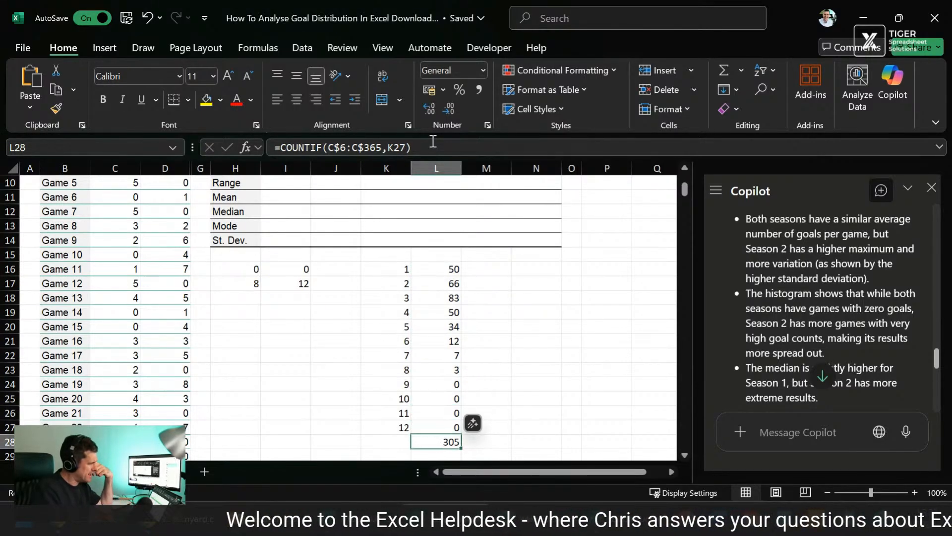
{"action": "key", "text": "Delete"}
Step: Change the first goal count formula in K16 to =ROW()-16 so the list starts at zero
{"action": "key", "text": "Up"}
{"action": "key", "text": "Up"}
{"action": "key", "text": "Up"}
{"action": "key", "text": "Up"}
{"action": "key", "text": "Up"}
{"action": "key", "text": "Up"}
{"action": "key", "text": "Up"}
{"action": "key", "text": "Up"}
{"action": "key", "text": "Up"}
{"action": "key", "text": "Up"}
{"action": "key", "text": "Up"}
{"action": "key", "text": "Up"}
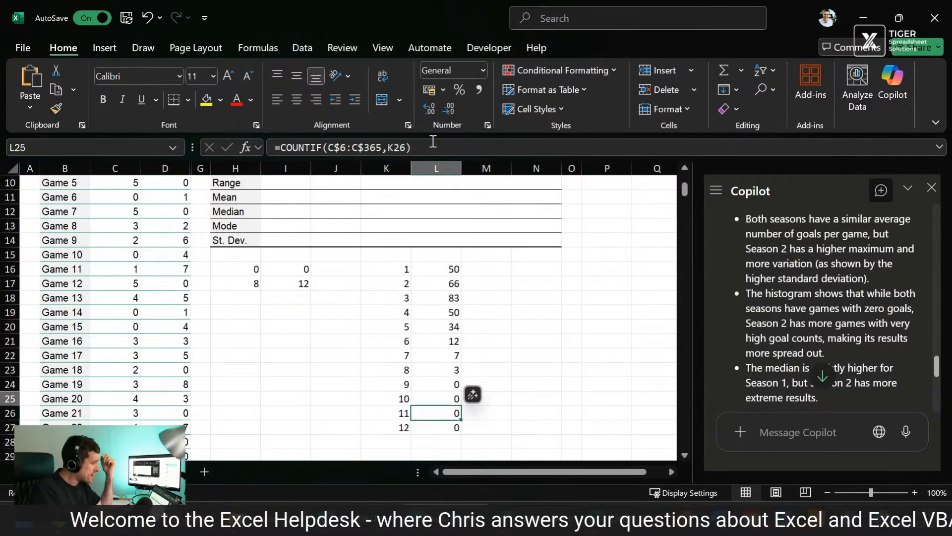
{"action": "key", "text": "Left"}
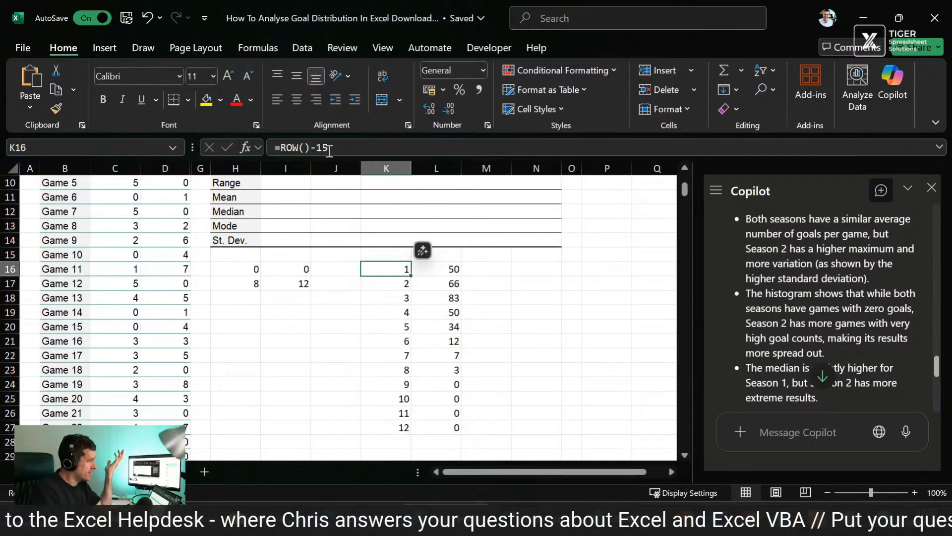
{"action": "left_click", "coordinate": [330, 148]}
{"action": "key", "text": "BackSpace"}
{"action": "type", "text": "6"}
{"action": "key", "text": "Return"}
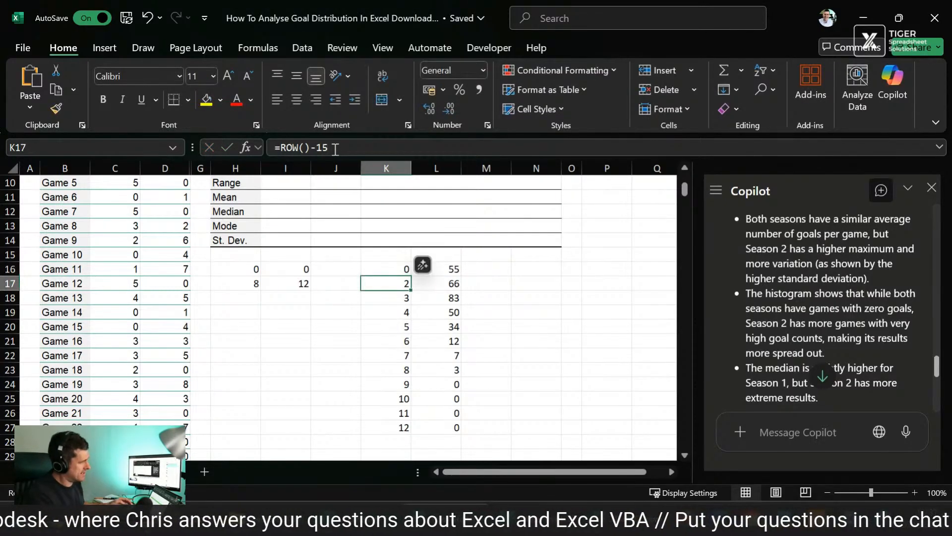
Step: Fill the =ROW()-16 formula from K16 down to K28
{"action": "key", "text": "Up"}
{"action": "key", "text": "shift+Down"}
{"action": "key", "text": "shift+Down"}
{"action": "key", "text": "shift+Down"}
{"action": "key", "text": "shift+Down"}
{"action": "key", "text": "shift+Down"}
{"action": "key", "text": "shift+Down"}
{"action": "key", "text": "shift+Down"}
{"action": "key", "text": "shift+Down"}
{"action": "key", "text": "shift+Down"}
{"action": "key", "text": "shift+Down"}
{"action": "key", "text": "shift+Down"}
{"action": "key", "text": "shift+Down"}
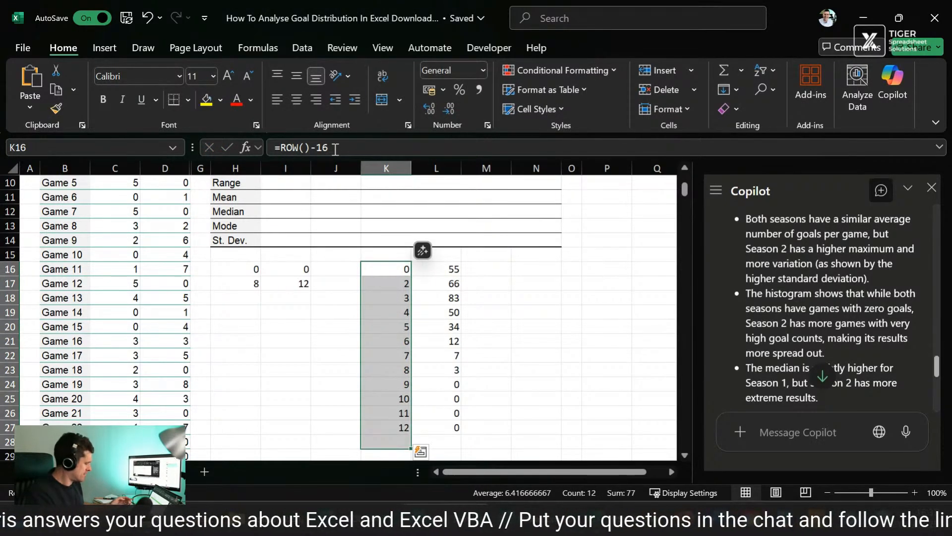
{"action": "key", "text": "ctrl+d"}
Step: Extend the COUNTIF formula from L27 down to L28
{"action": "key", "text": "Down"}
{"action": "key", "text": "Right"}
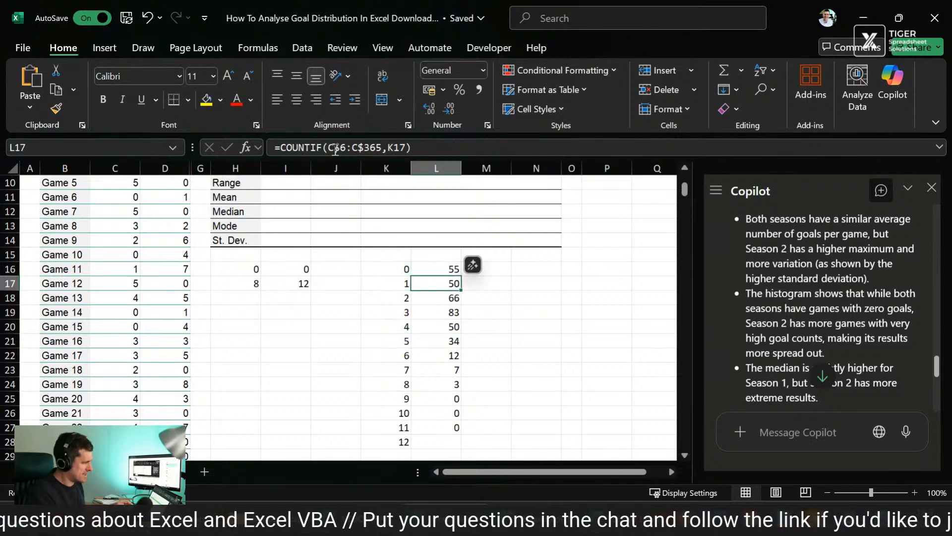
{"action": "key", "text": "Down"}
{"action": "key", "text": "Down"}
{"action": "key", "text": "Down"}
{"action": "key", "text": "Down"}
{"action": "key", "text": "Down"}
{"action": "key", "text": "Down"}
{"action": "key", "text": "Down"}
{"action": "key", "text": "Down"}
{"action": "key", "text": "Down"}
{"action": "key", "text": "Down"}
{"action": "key", "text": "shift+Down"}
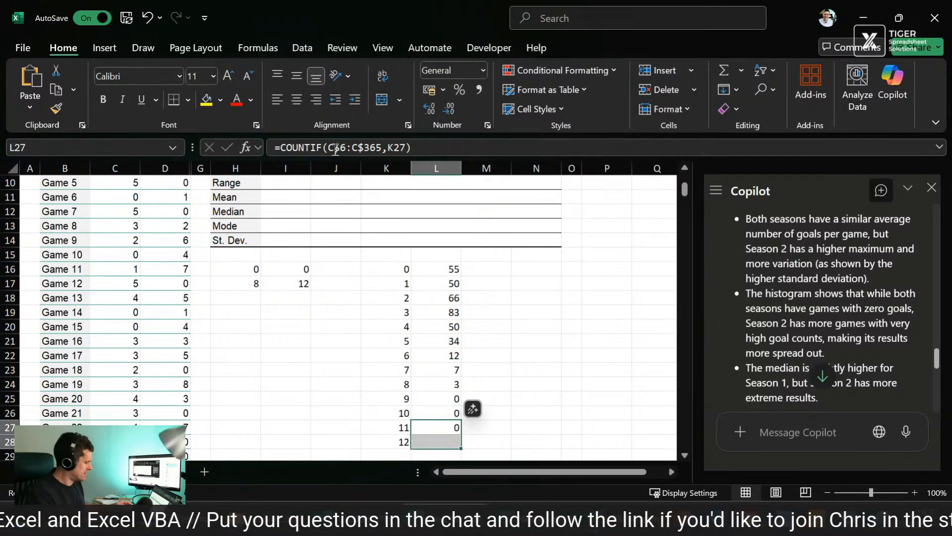
{"action": "key", "text": "ctrl+d"}
Step: Check the sum of the frequencies in L16:L28 against the number of Season 1 games
{"action": "key", "text": "Up"}
{"action": "key", "text": "Up"}
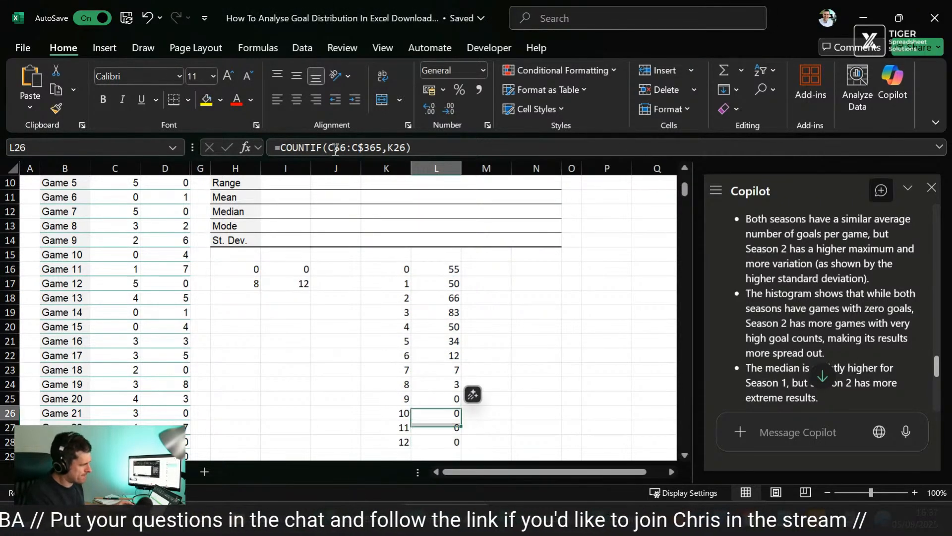
{"action": "key", "text": "ctrl+Up"}
{"action": "key", "text": "ctrl+shift+Down"}
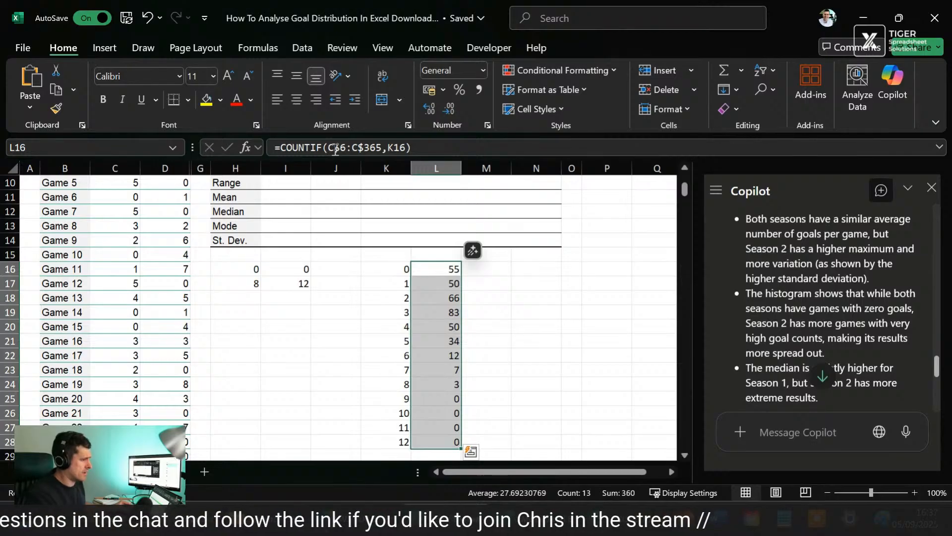
{"action": "scroll", "coordinate": [524, 339], "scroll_direction": "down", "scroll_amount": 1}
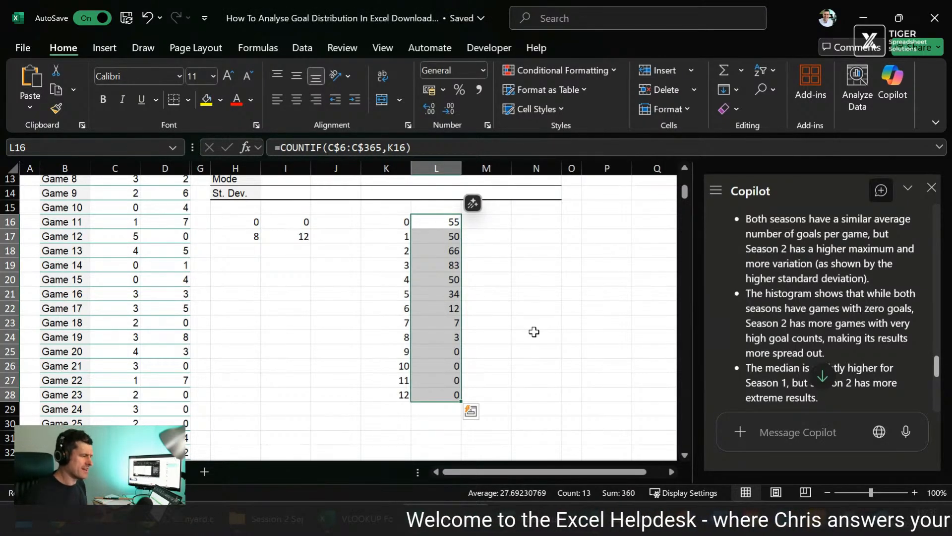
Step: Undo the formula fills into L28 and down column K, and select L16
{"action": "key", "text": "ctrl+z"}
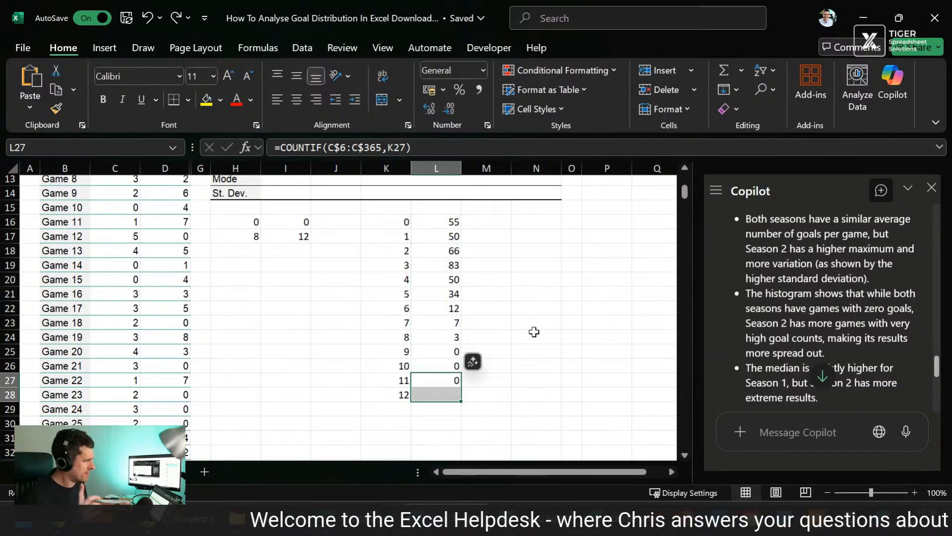
{"action": "key", "text": "ctrl+z"}
{"action": "key", "text": "Right"}
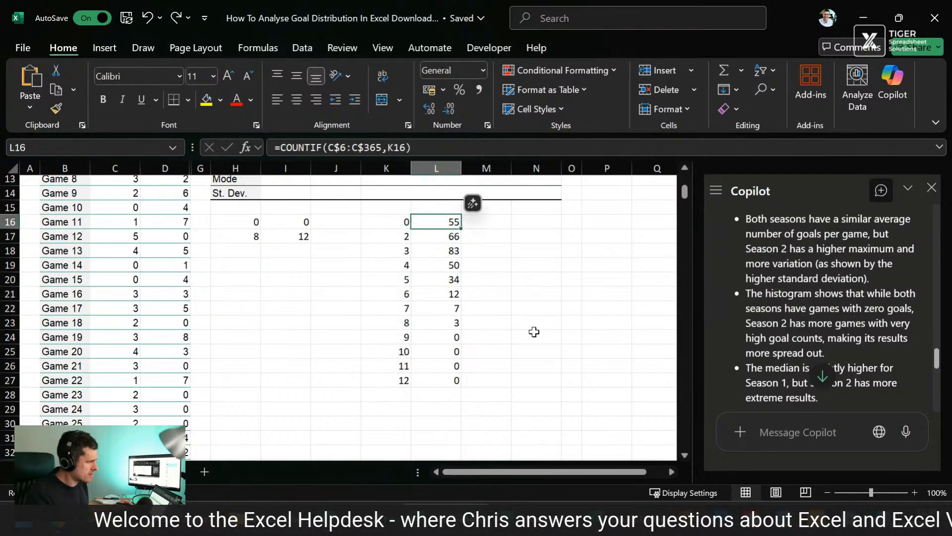
Step: Ask Copilot "is there a problem with the COUNTIF formulae I've put in?" and read its reply
{"action": "left_click", "coordinate": [789, 432]}
{"action": "type", "text": "is tyhere"}
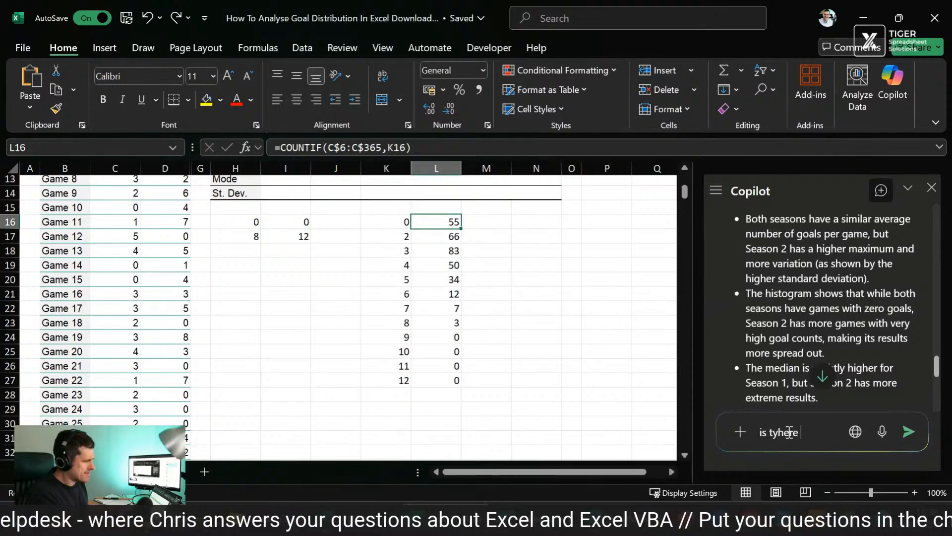
{"action": "key", "text": "BackSpace"}
{"action": "key", "text": "BackSpace"}
{"action": "key", "text": "BackSpace"}
{"action": "key", "text": "BackSpace"}
{"action": "key", "text": "BackSpace"}
{"action": "type", "text": "here a"}
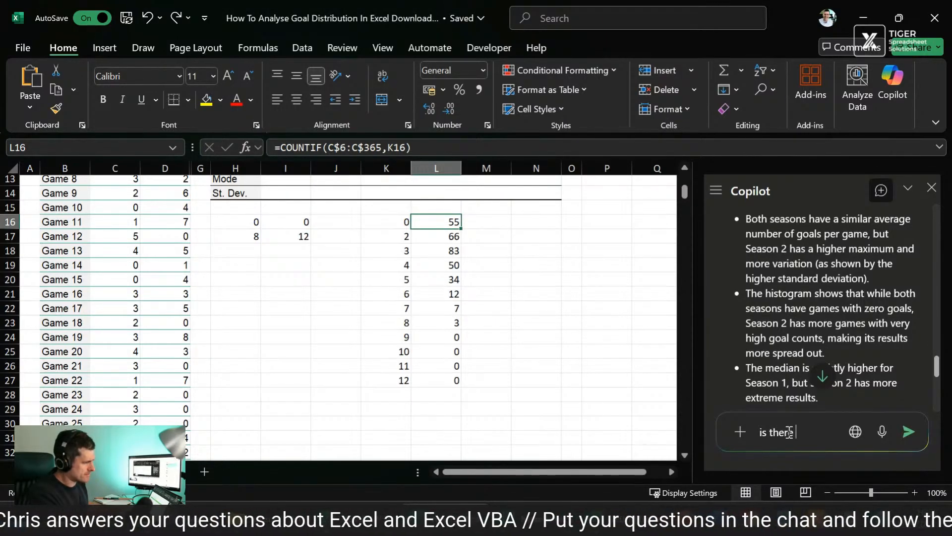
{"action": "type", "text": " probl"}
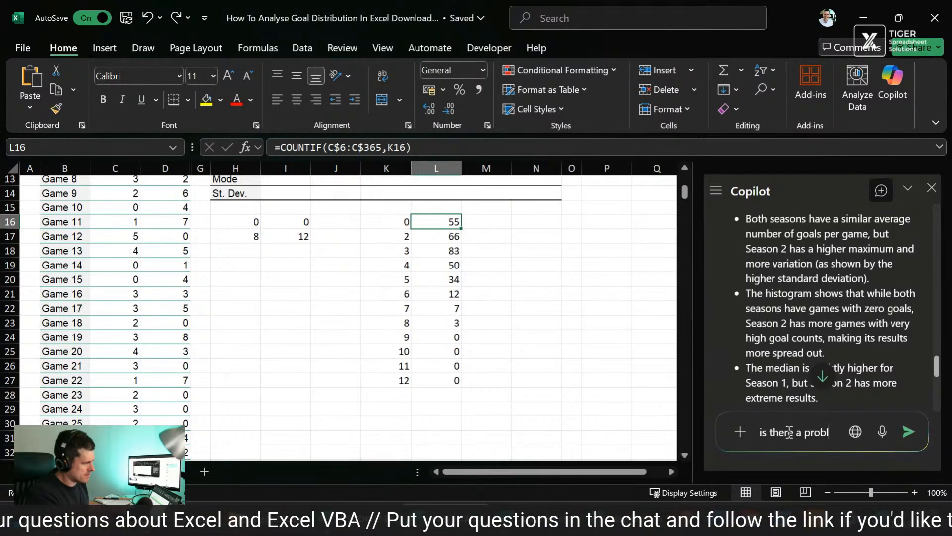
{"action": "type", "text": "em with the "}
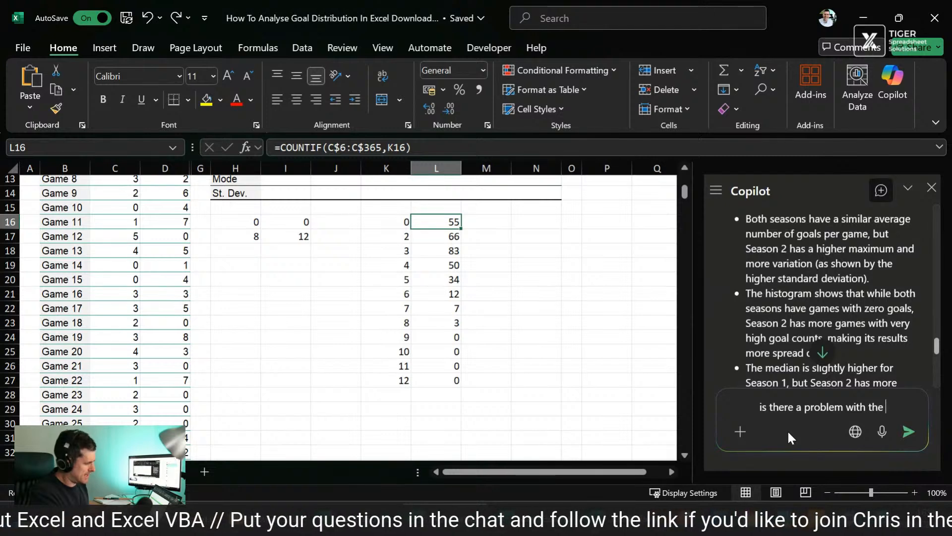
{"action": "type", "text": "COUNTIF fo"}
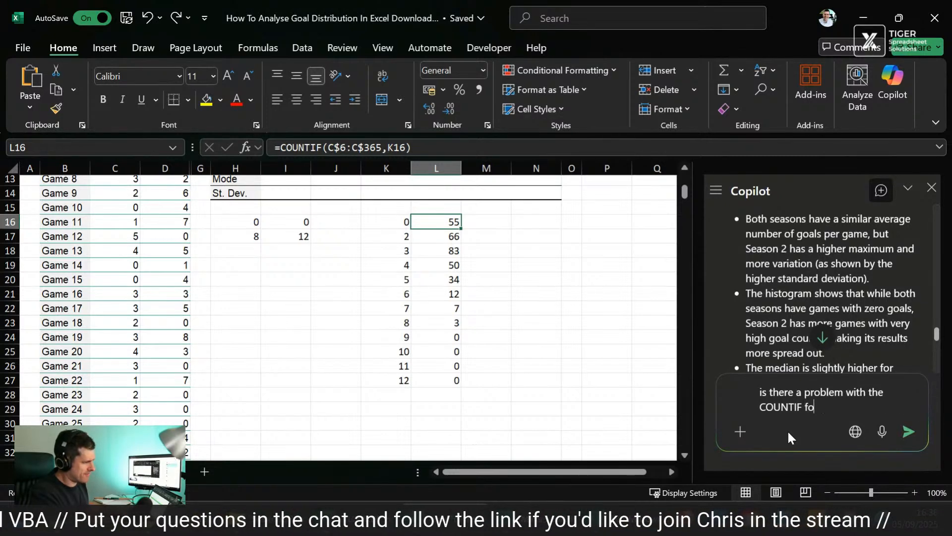
{"action": "type", "text": "rmulae "}
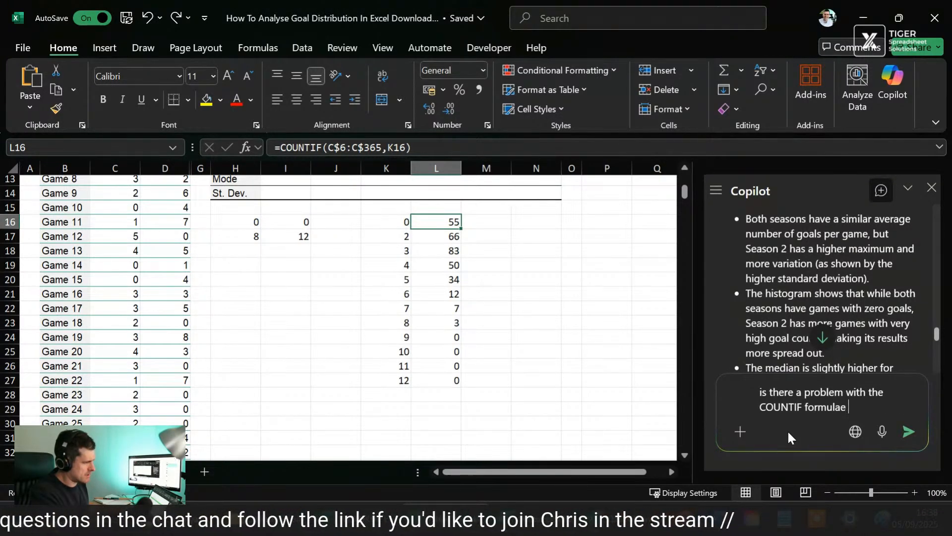
{"action": "type", "text": "I've put in"}
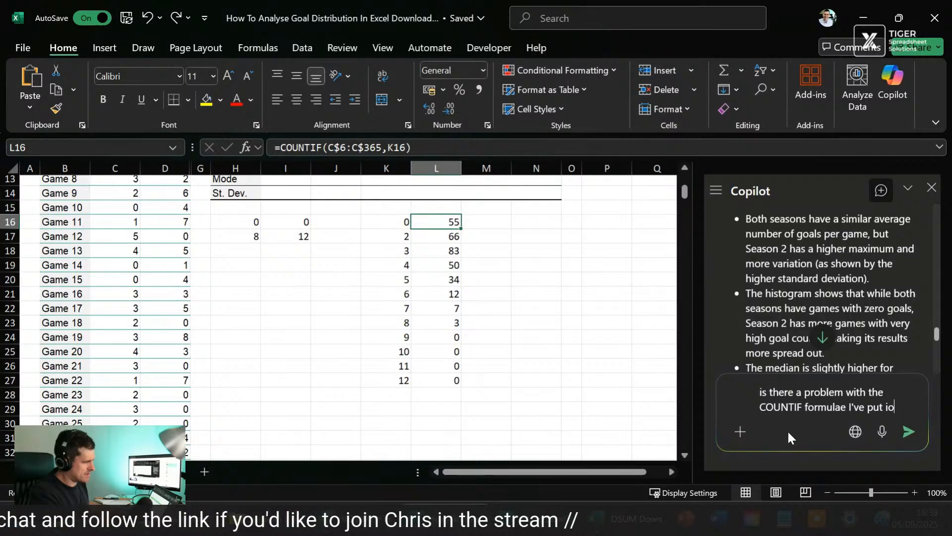
{"action": "key", "text": "Return"}
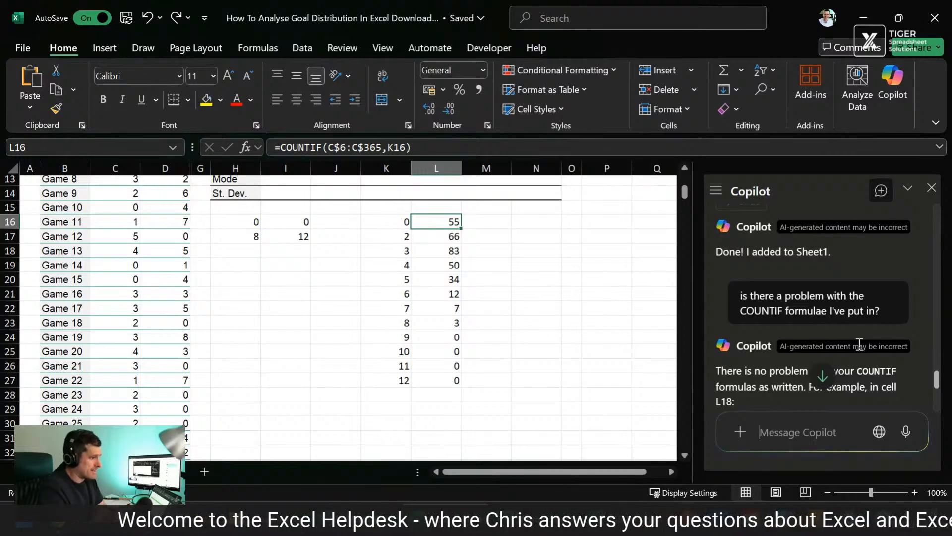
{"action": "scroll", "coordinate": [858, 333], "scroll_direction": "down", "scroll_amount": 5}
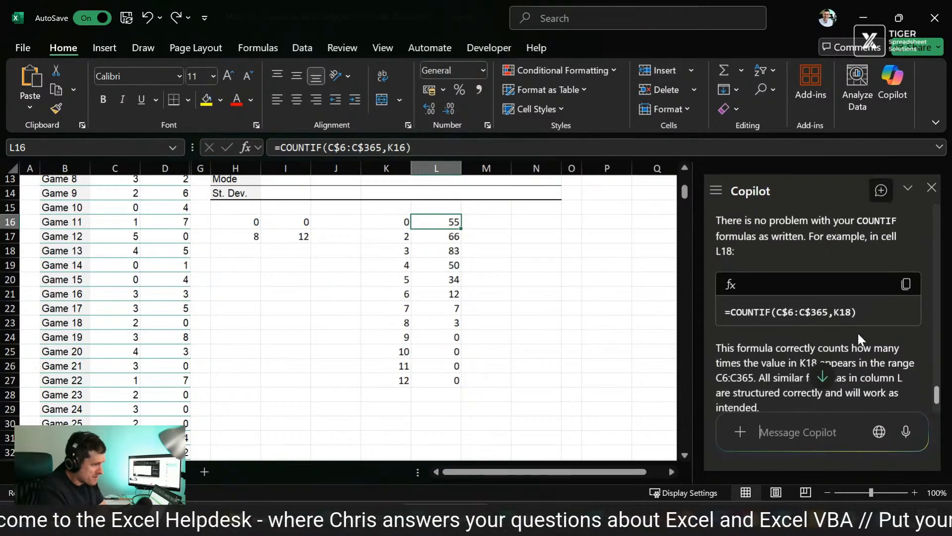
{"action": "scroll", "coordinate": [858, 334], "scroll_direction": "down", "scroll_amount": 2}
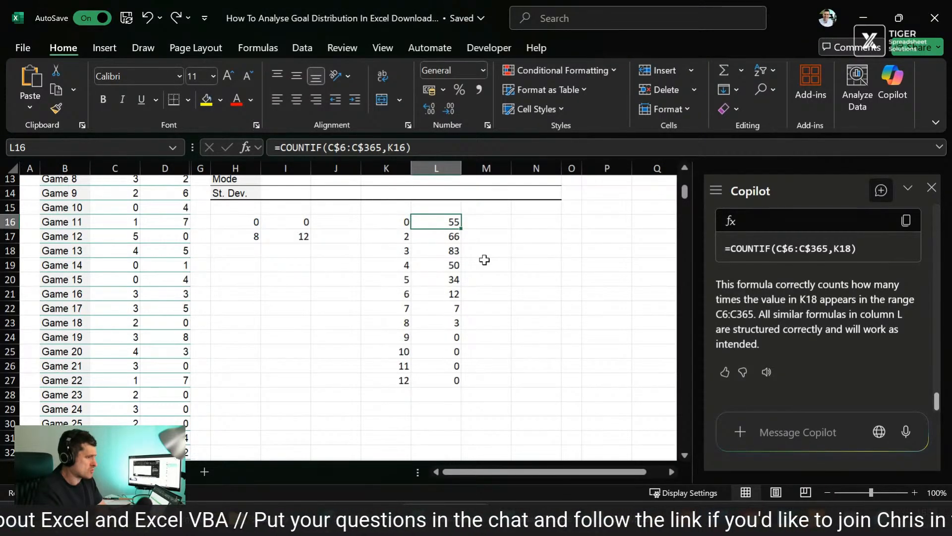
Step: Fill the goal count formula from K16 down through K28 to list 0 to 12 goals
{"action": "left_click", "coordinate": [398, 222]}
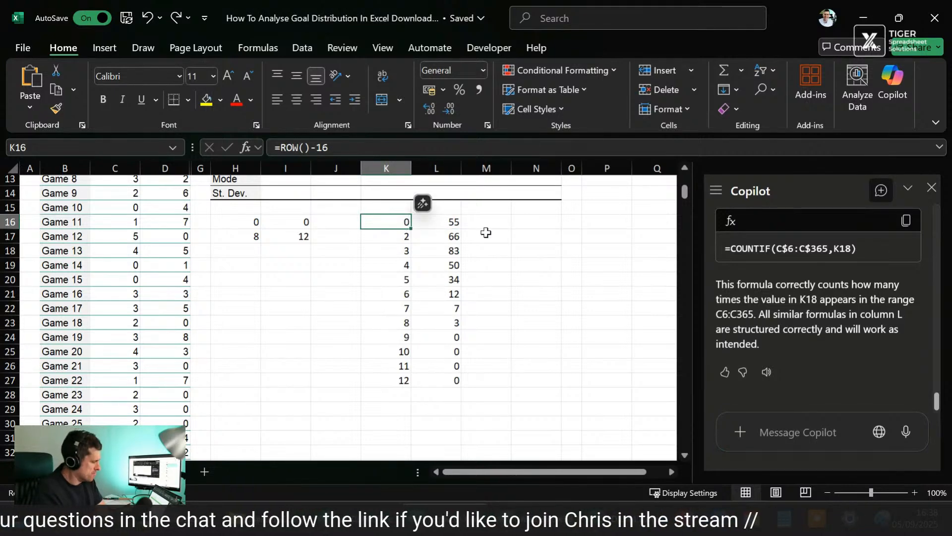
{"action": "key", "text": "shift+Down"}
{"action": "key", "text": "shift+Down"}
{"action": "key", "text": "shift+Down"}
{"action": "key", "text": "shift+Down"}
{"action": "key", "text": "shift+Down"}
{"action": "key", "text": "shift+Down"}
{"action": "key", "text": "shift+Down"}
{"action": "key", "text": "shift+Down"}
{"action": "key", "text": "shift+Down"}
{"action": "key", "text": "shift+Down"}
{"action": "key", "text": "shift+Down"}
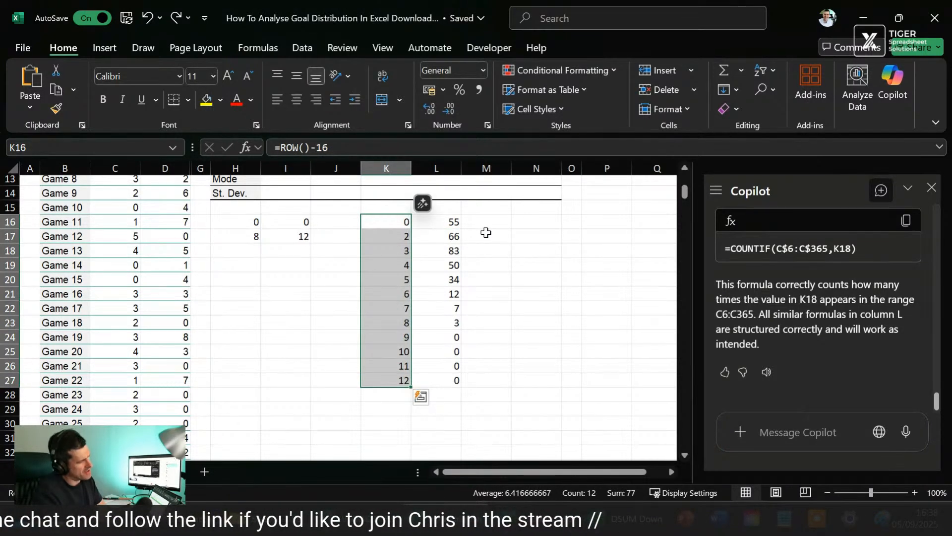
{"action": "key", "text": "shift+Up"}
{"action": "key", "text": "shift+Up"}
{"action": "key", "text": "shift+Up"}
{"action": "key", "text": "shift+Up"}
{"action": "key", "text": "shift+Up"}
{"action": "key", "text": "shift+Up"}
{"action": "key", "text": "shift+Up"}
{"action": "key", "text": "shift+Up"}
{"action": "key", "text": "shift+Up"}
{"action": "key", "text": "shift+Up"}
{"action": "key", "text": "shift+Up"}
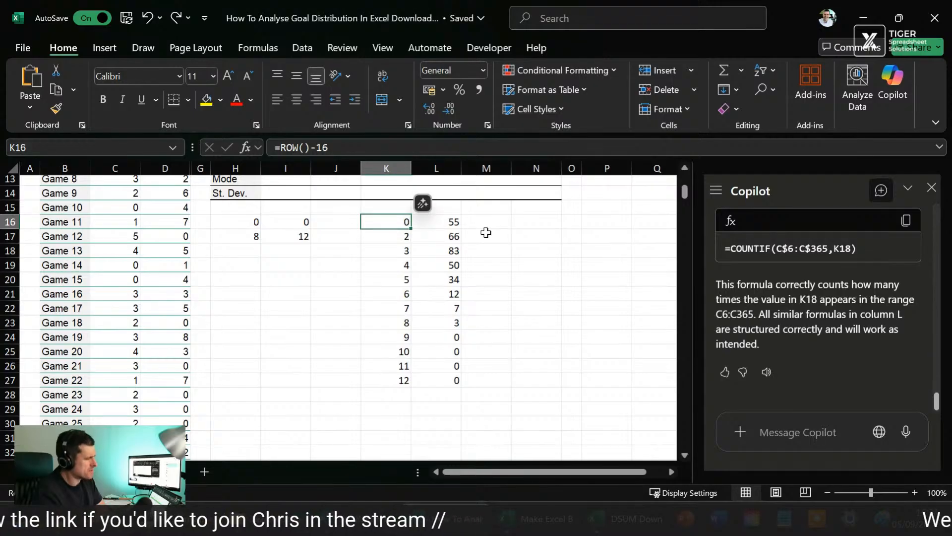
{"action": "key", "text": "shift+Down"}
{"action": "key", "text": "shift+Down"}
{"action": "key", "text": "shift+Down"}
{"action": "key", "text": "shift+Down"}
{"action": "key", "text": "shift+Down"}
{"action": "key", "text": "shift+Down"}
{"action": "key", "text": "shift+Down"}
{"action": "key", "text": "shift+Down"}
{"action": "key", "text": "shift+Down"}
{"action": "key", "text": "shift+Down"}
{"action": "key", "text": "shift+Down"}
{"action": "key", "text": "shift+Down"}
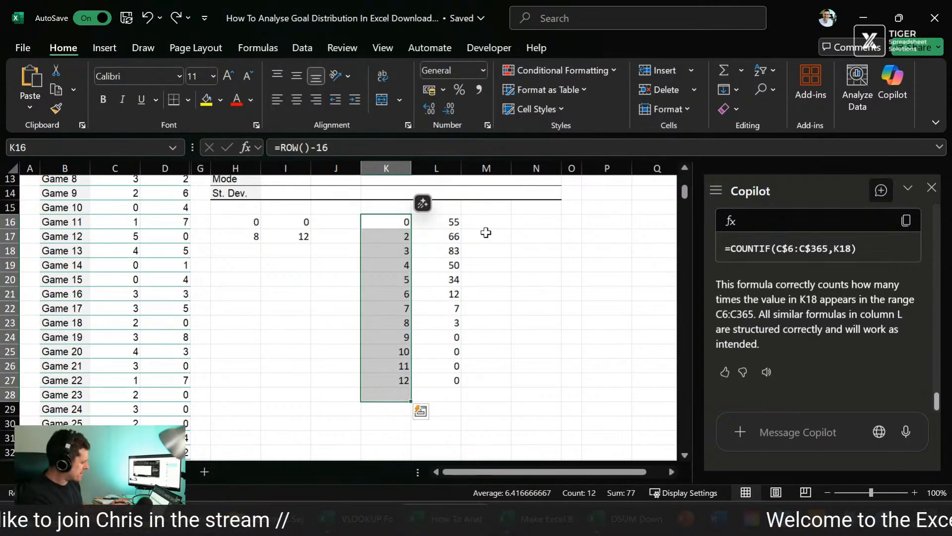
{"action": "key", "text": "ctrl+d"}
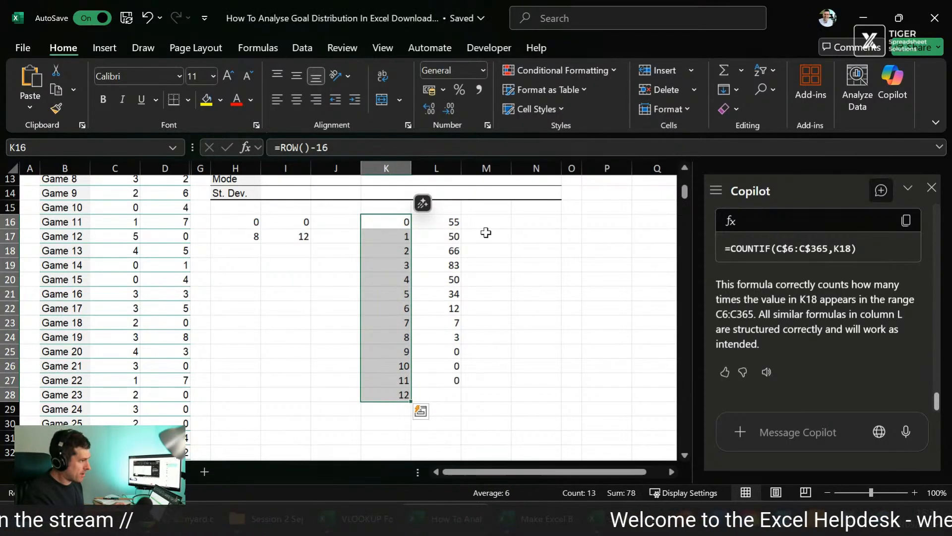
Step: Copy the COUNTIF formula from L27 into L28 for the 12-goal row
{"action": "key", "text": "Right"}
{"action": "key", "text": "Down"}
{"action": "key", "text": "Down"}
{"action": "key", "text": "Down"}
{"action": "key", "text": "Down"}
{"action": "key", "text": "Down"}
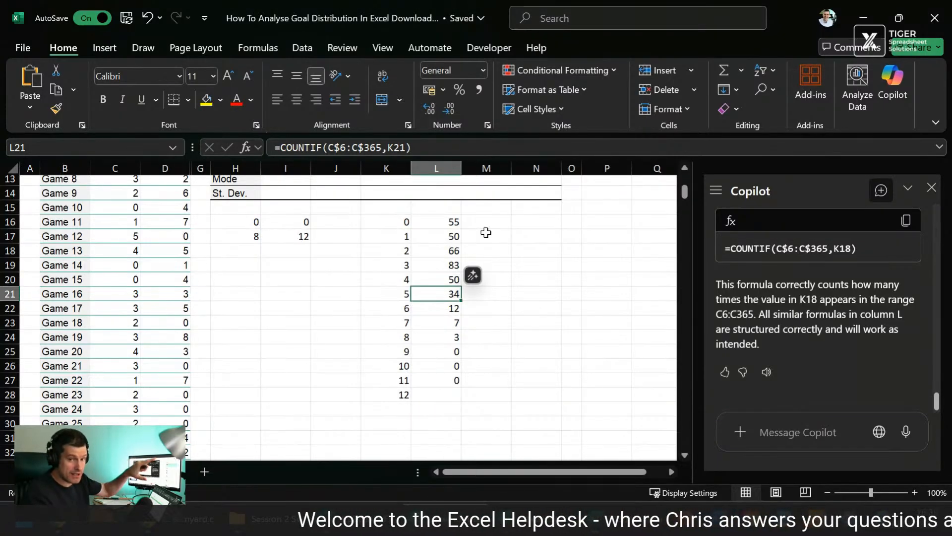
{"action": "key", "text": "Down"}
{"action": "key", "text": "Down"}
{"action": "key", "text": "Down"}
{"action": "key", "text": "Down"}
{"action": "key", "text": "Down"}
{"action": "key", "text": "Down"}
{"action": "key", "text": "shift+Down"}
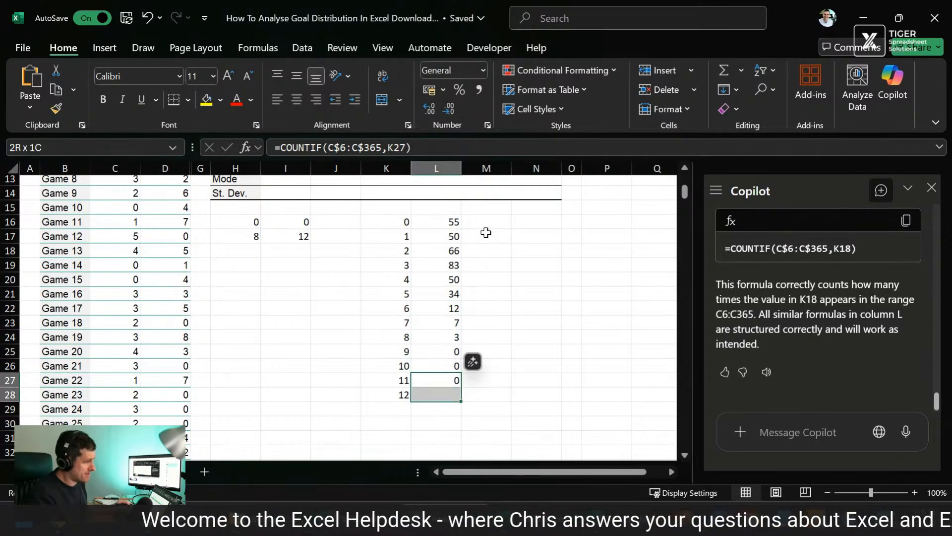
{"action": "key", "text": "ctrl+d"}
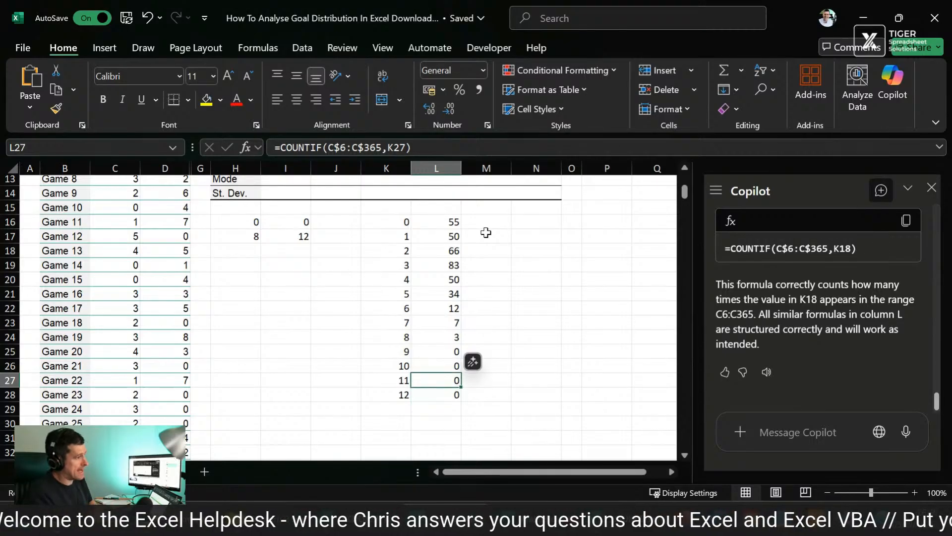
Step: Verify the sum of the completed Season 1 frequencies in L16:L28
{"action": "key", "text": "ctrl+Up"}
{"action": "key", "text": "ctrl+shift+Down"}
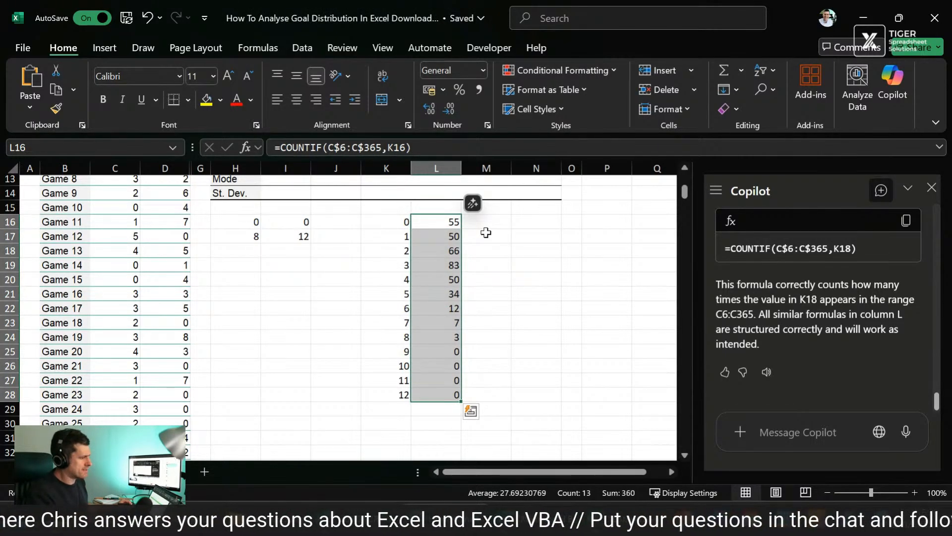
{"action": "key", "text": "Right"}
{"action": "key", "text": "Right"}
{"action": "key", "text": "Right"}
{"action": "key", "text": "Left"}
{"action": "key", "text": "Left"}
{"action": "key", "text": "Left"}
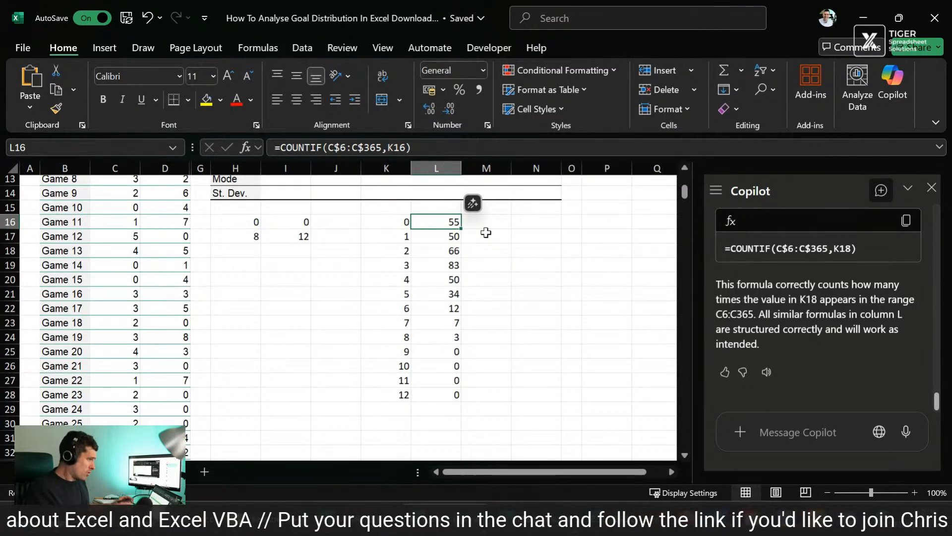
Step: Copy the Season 1 COUNTIF formulas in L16:L28 across into M16:M28 for Season 2
{"action": "key", "text": "shift+Right"}
{"action": "key", "text": "shift+Down"}
{"action": "key", "text": "shift+Down"}
{"action": "key", "text": "shift+Down"}
{"action": "key", "text": "shift+Down"}
{"action": "key", "text": "shift+Down"}
{"action": "key", "text": "shift+Down"}
{"action": "key", "text": "shift+Down"}
{"action": "key", "text": "shift+Down"}
{"action": "key", "text": "shift+Down"}
{"action": "key", "text": "shift+Down"}
{"action": "key", "text": "shift+Down"}
{"action": "key", "text": "shift+Down"}
{"action": "key", "text": "shift+Down"}
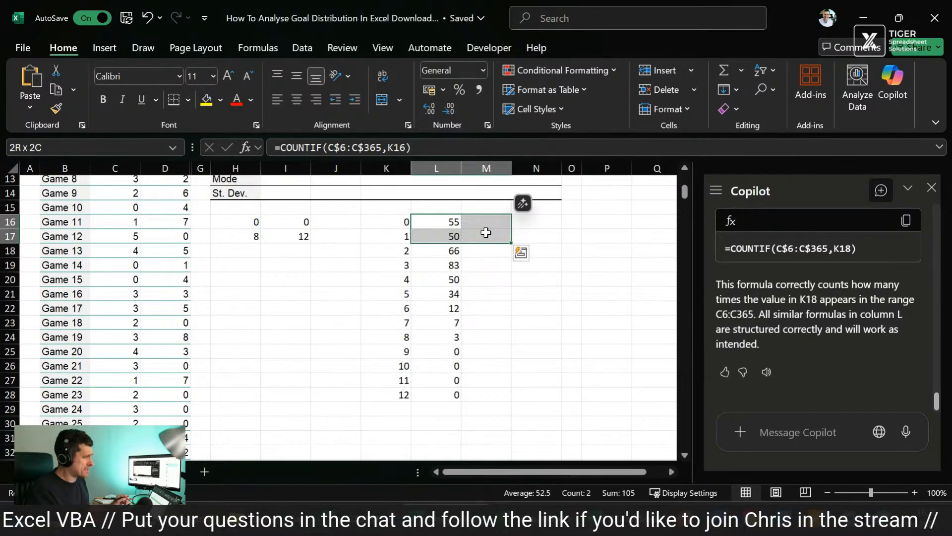
{"action": "key", "text": "shift+Up"}
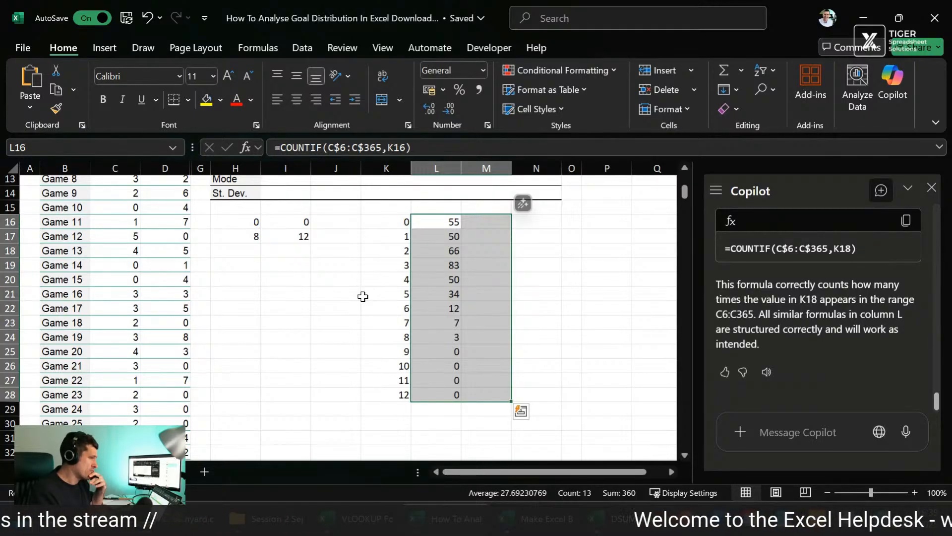
{"action": "key", "text": "ctrl+r"}
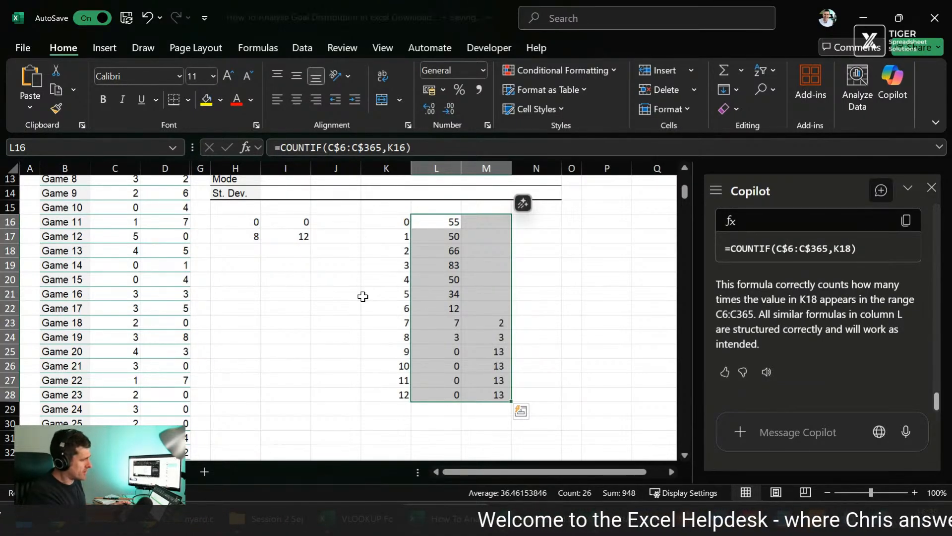
Step: Inspect which range and criteria cells the copied COUNTIF formula in M16 refers to
{"action": "key", "text": "Right"}
{"action": "key", "text": "Down"}
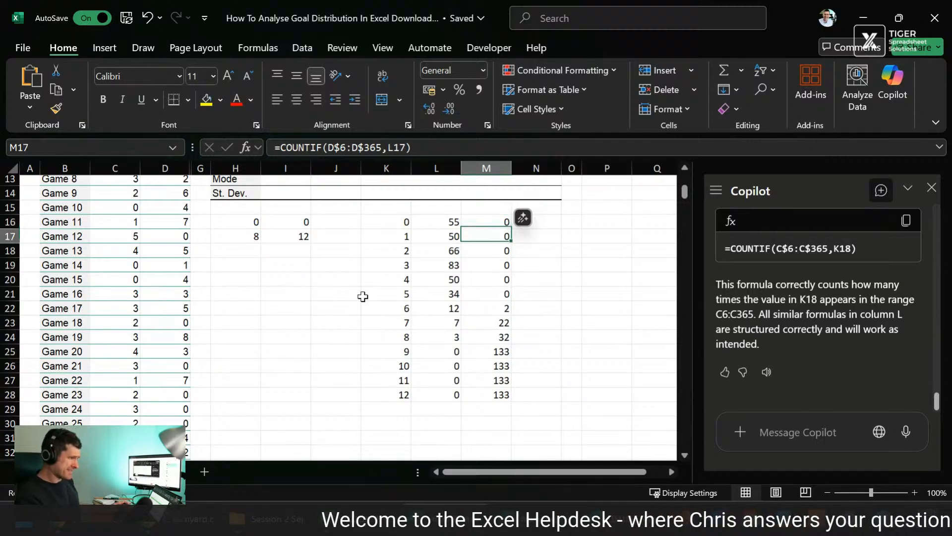
{"action": "key", "text": "Up"}
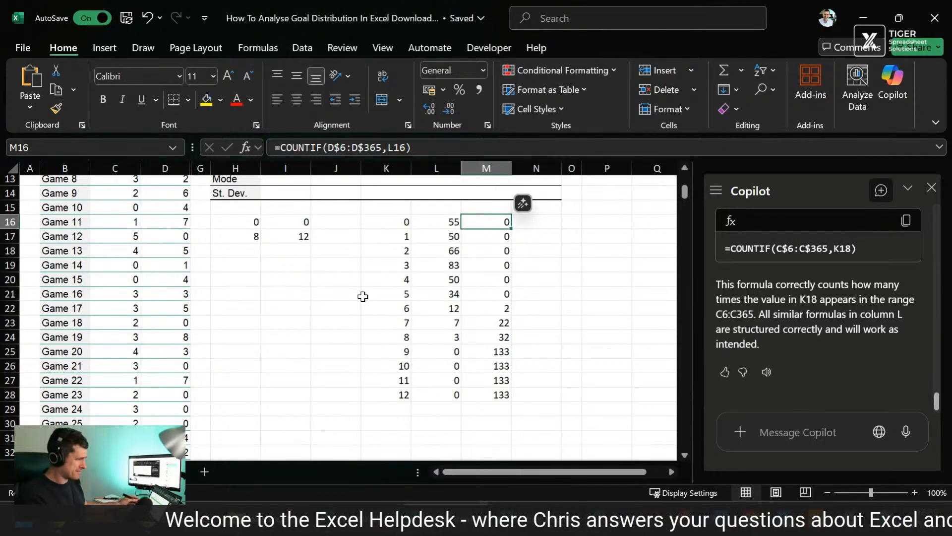
{"action": "key", "text": "F2"}
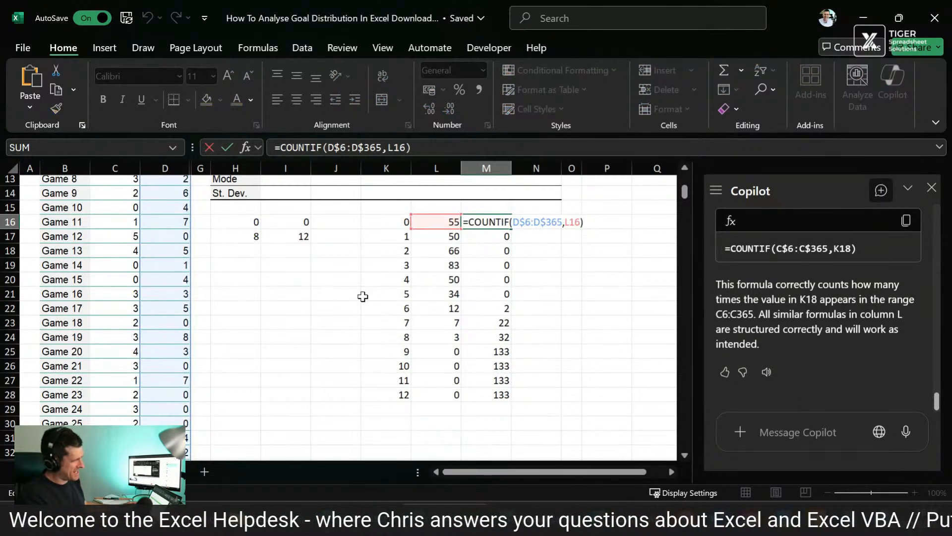
{"action": "key", "text": "Escape"}
{"action": "key", "text": "Left"}
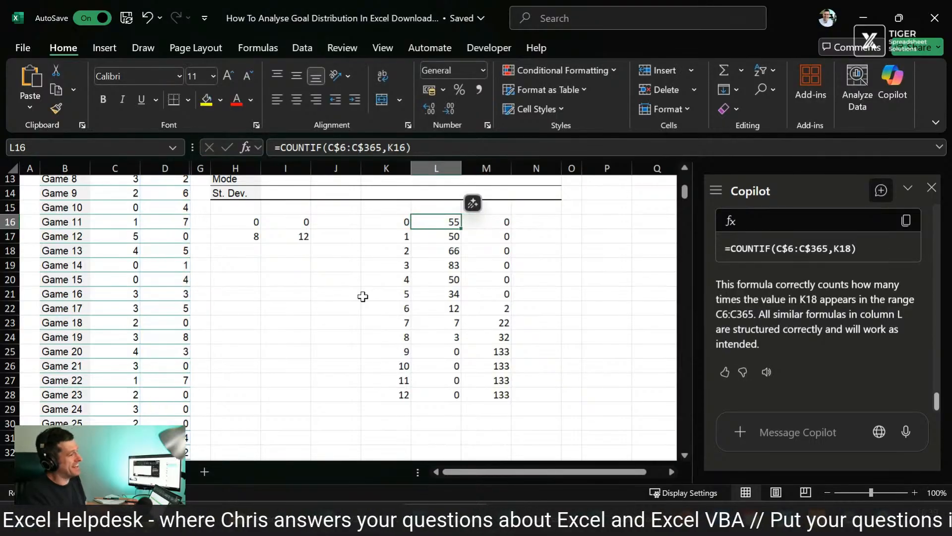
Step: Make the criteria reference in L16's COUNTIF formula fully absolute as $K$16
{"action": "left_click", "coordinate": [363, 296]}
{"action": "left_click", "coordinate": [443, 222]}
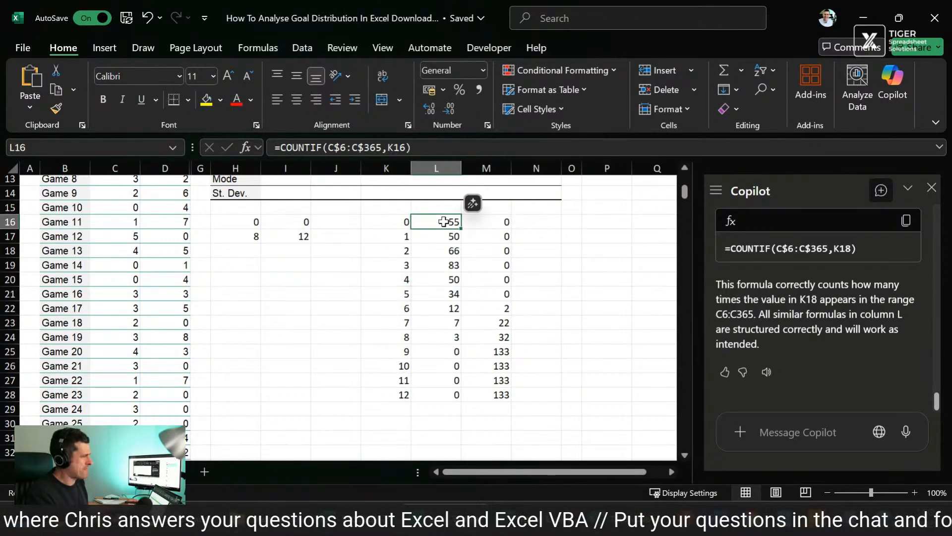
{"action": "left_click", "coordinate": [395, 144]}
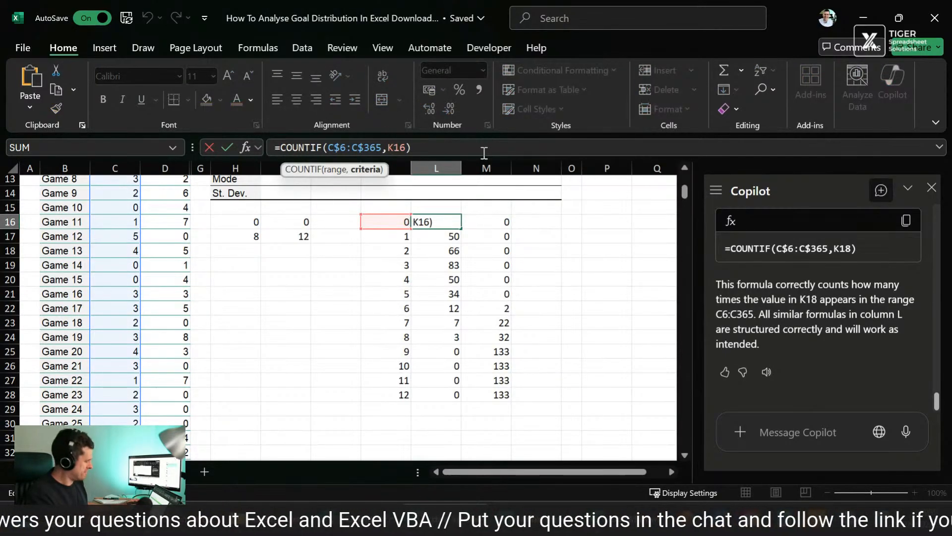
{"action": "key", "text": "F4"}
{"action": "key", "text": "F4"}
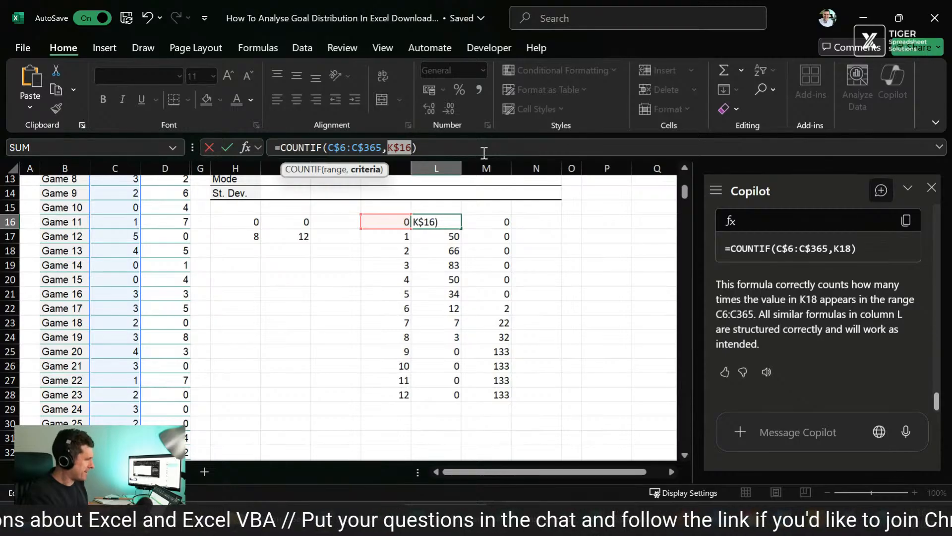
{"action": "key", "text": "F4"}
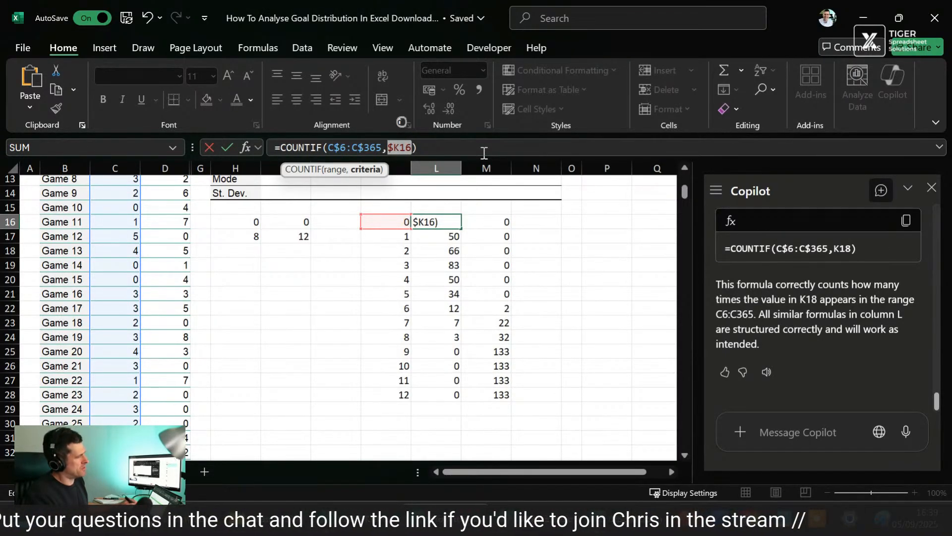
{"action": "key", "text": "F4"}
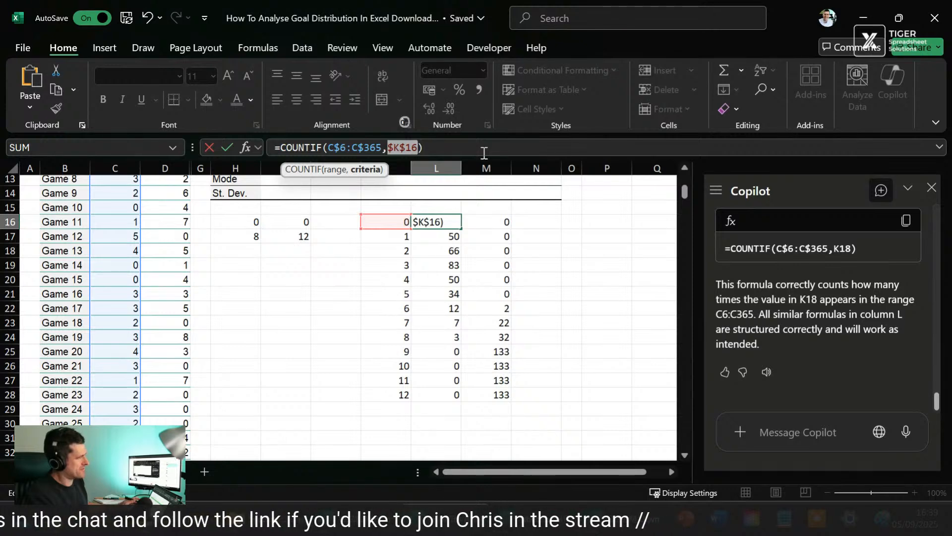
{"action": "key", "text": "Return"}
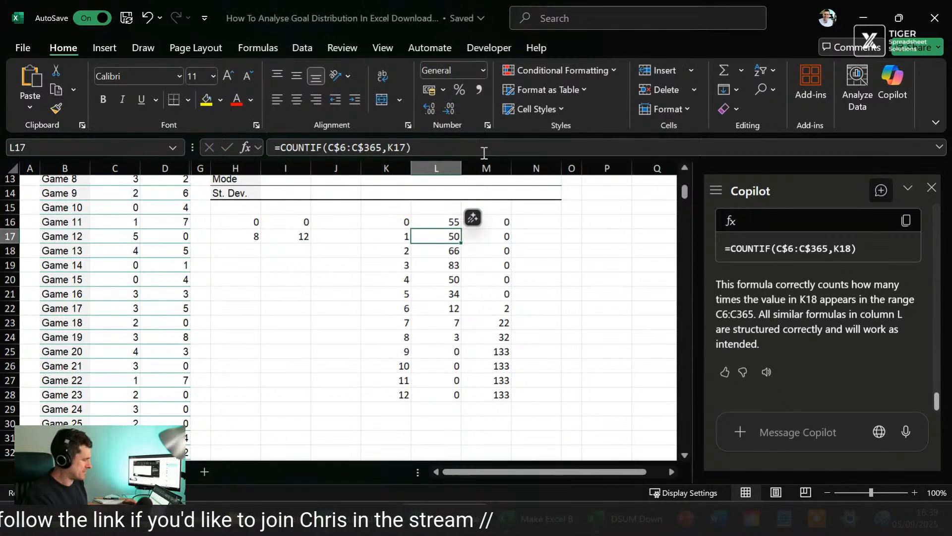
Step: Fill the COUNTIF formula with the $K$16 criteria from L16 down through L28
{"action": "key", "text": "Up"}
{"action": "key", "text": "shift+Down"}
{"action": "key", "text": "shift+Down"}
{"action": "key", "text": "shift+Down"}
{"action": "key", "text": "shift+Down"}
{"action": "key", "text": "shift+Down"}
{"action": "key", "text": "shift+Down"}
{"action": "key", "text": "shift+Down"}
{"action": "key", "text": "shift+Down"}
{"action": "key", "text": "shift+Down"}
{"action": "key", "text": "shift+Down"}
{"action": "key", "text": "shift+Down"}
{"action": "key", "text": "shift+Down"}
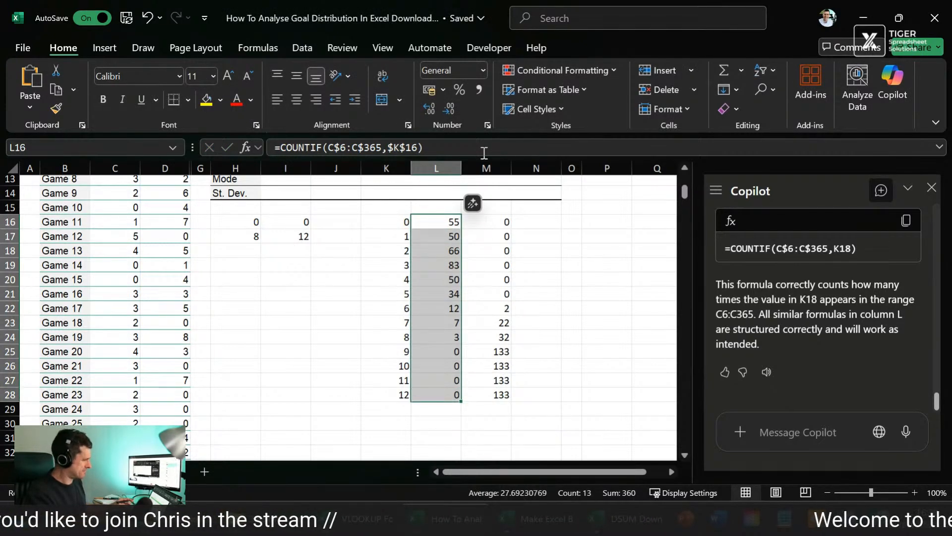
{"action": "key", "text": "ctrl+d"}
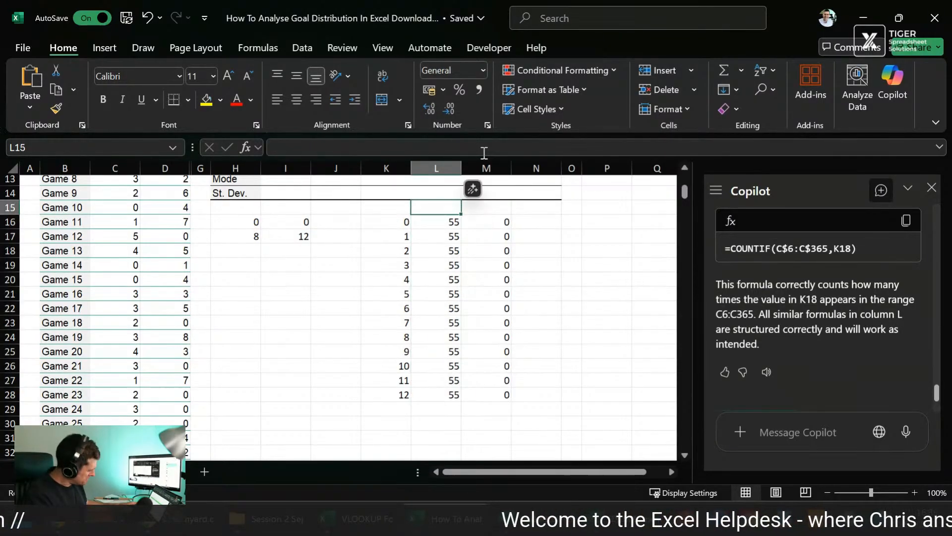
Step: Change the criteria reference in L16 to $K16 so the formula reads =COUNTIF(C$6:C$365,$K16)
{"action": "key", "text": "F2"}
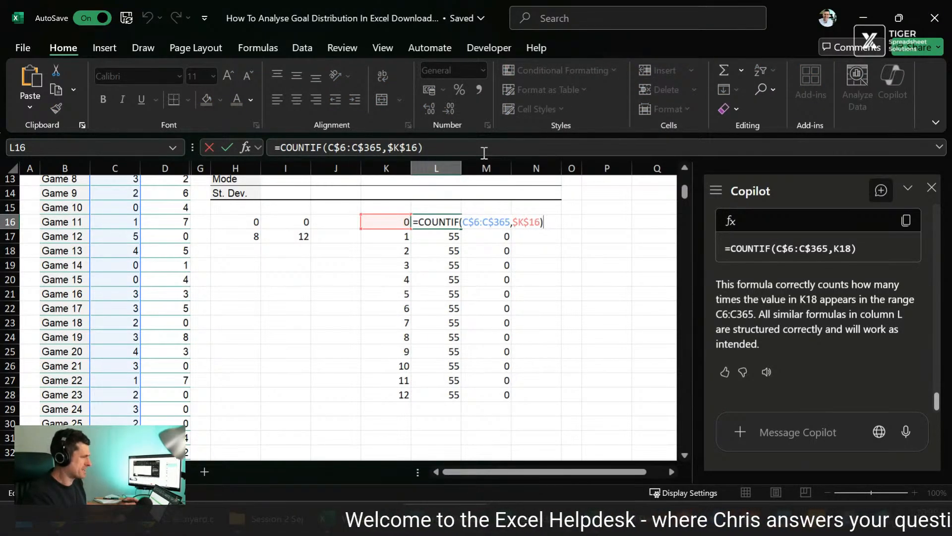
{"action": "key", "text": "Left"}
{"action": "left_click", "coordinate": [404, 147]}
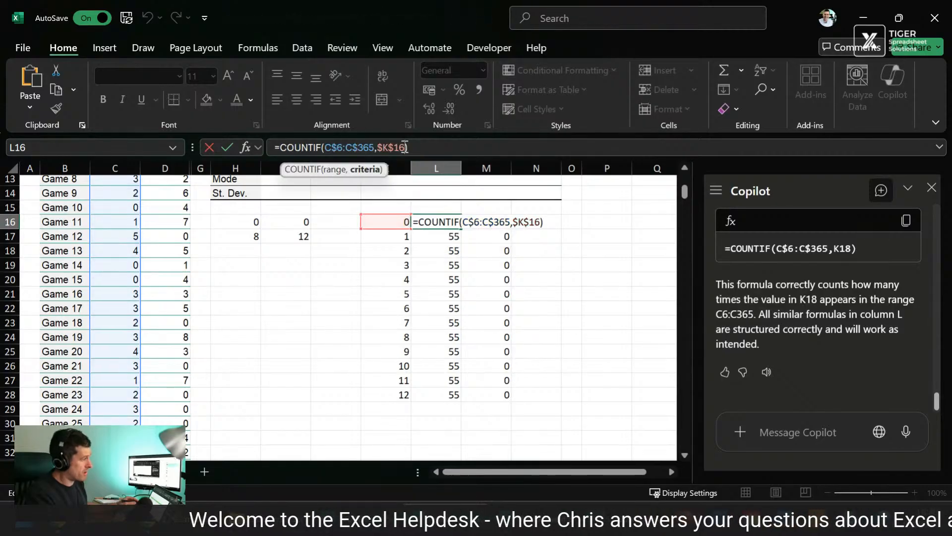
{"action": "key", "text": "F4"}
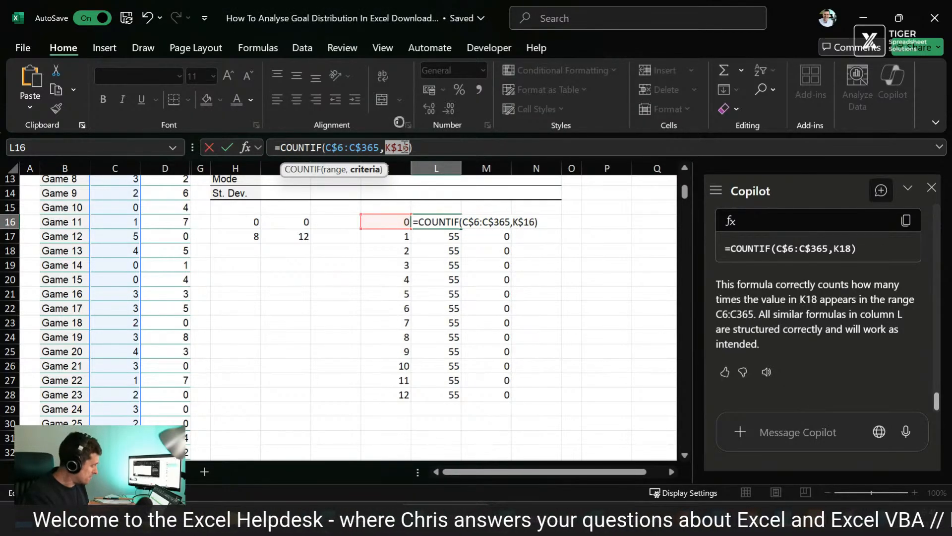
{"action": "key", "text": "F4"}
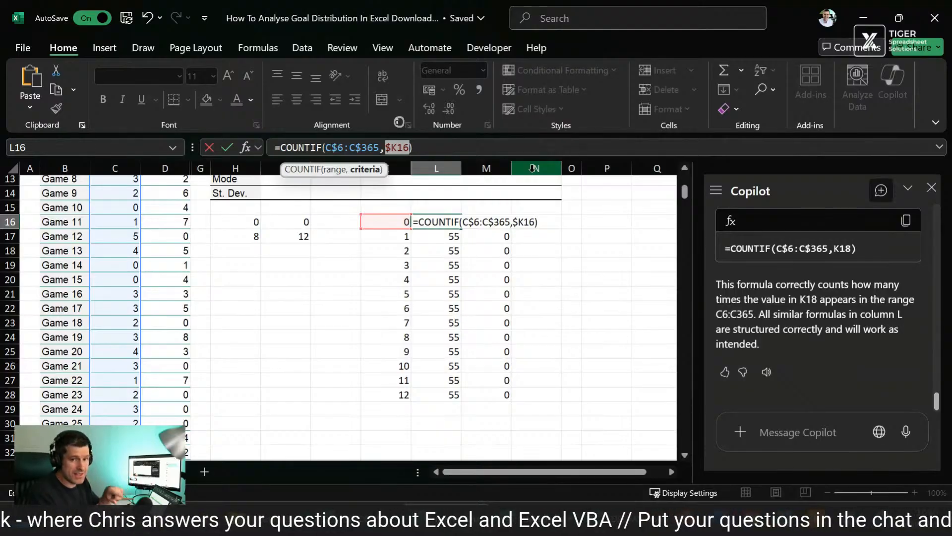
{"action": "key", "text": "ctrl+Return"}
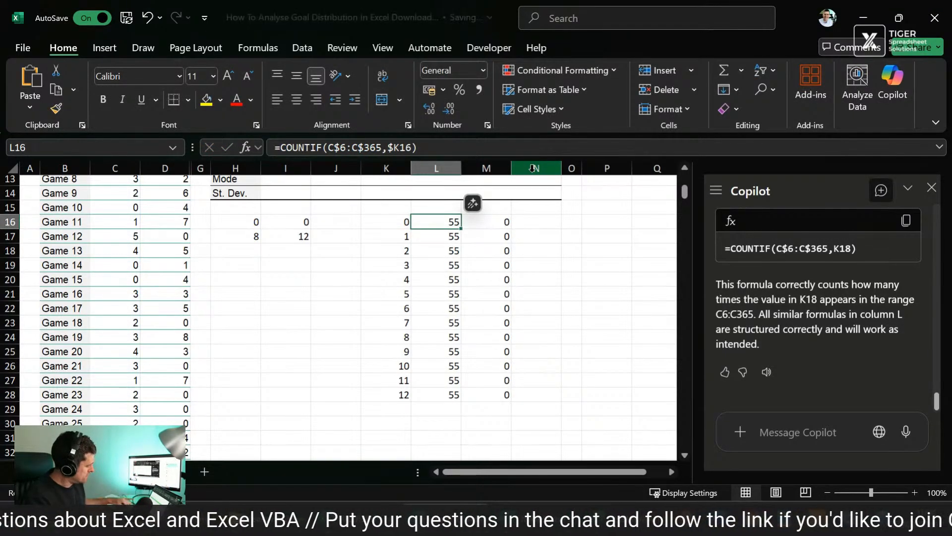
Step: Fill the COUNTIF formula with the column-locked $K16 criteria from L16 down through L28
{"action": "key", "text": "ctrl+shift+Down"}
{"action": "key", "text": "ctrl+q"}
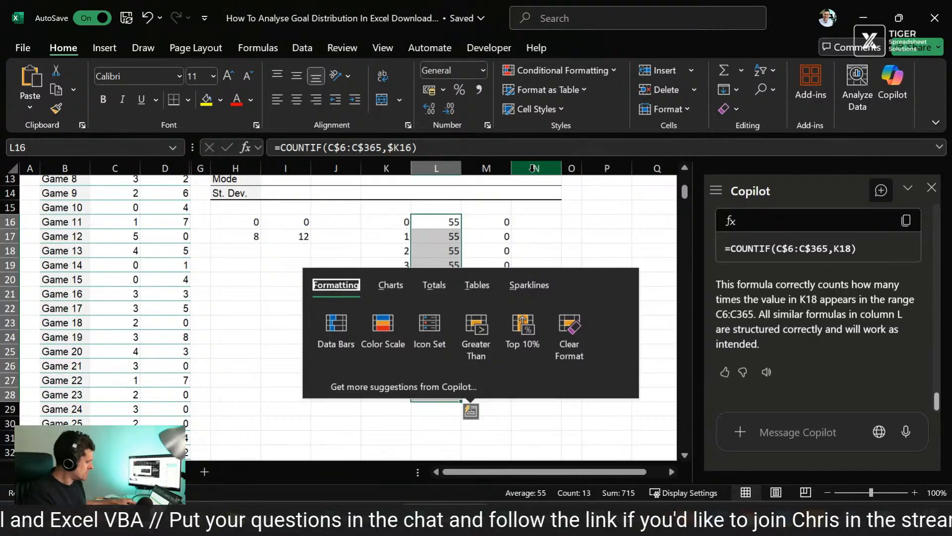
{"action": "key", "text": "Escape"}
{"action": "key", "text": "ctrl+d"}
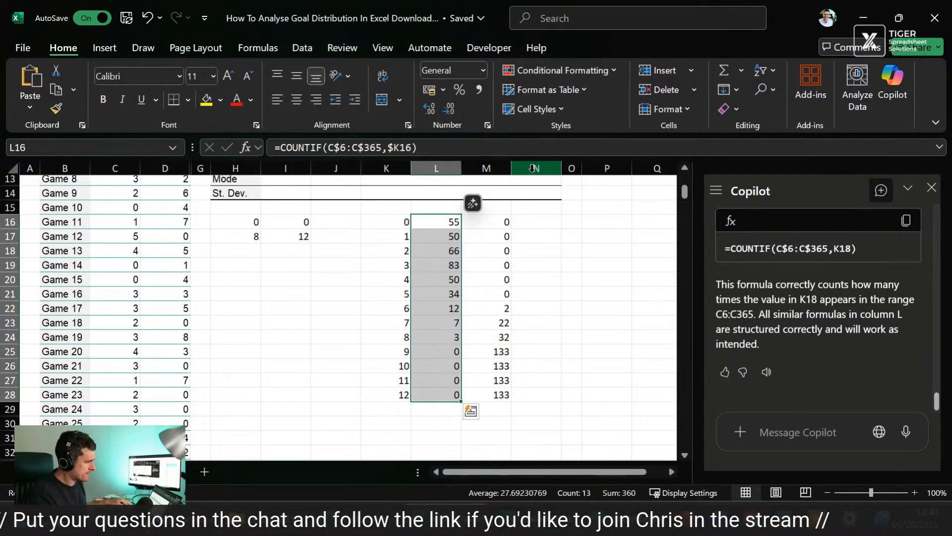
Step: Fill the column-locked COUNTIF formulas from L16:L28 across into M16:M28 for the Season 2 frequencies
{"action": "key", "text": "Right"}
{"action": "key", "text": "Left"}
{"action": "key", "text": "shift+Right"}
{"action": "key", "text": "shift+Down"}
{"action": "key", "text": "shift+Down"}
{"action": "key", "text": "shift+Down"}
{"action": "key", "text": "shift+Down"}
{"action": "key", "text": "shift+Down"}
{"action": "key", "text": "shift+Down"}
{"action": "key", "text": "shift+Down"}
{"action": "key", "text": "shift+Down"}
{"action": "key", "text": "shift+Down"}
{"action": "key", "text": "shift+Down"}
{"action": "key", "text": "shift+Down"}
{"action": "key", "text": "shift+Down"}
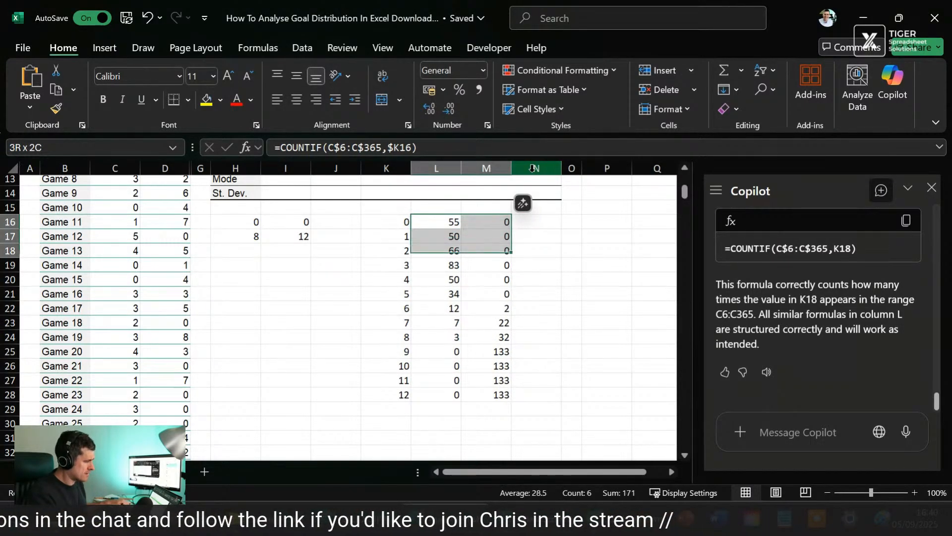
{"action": "key", "text": "ctrl+r"}
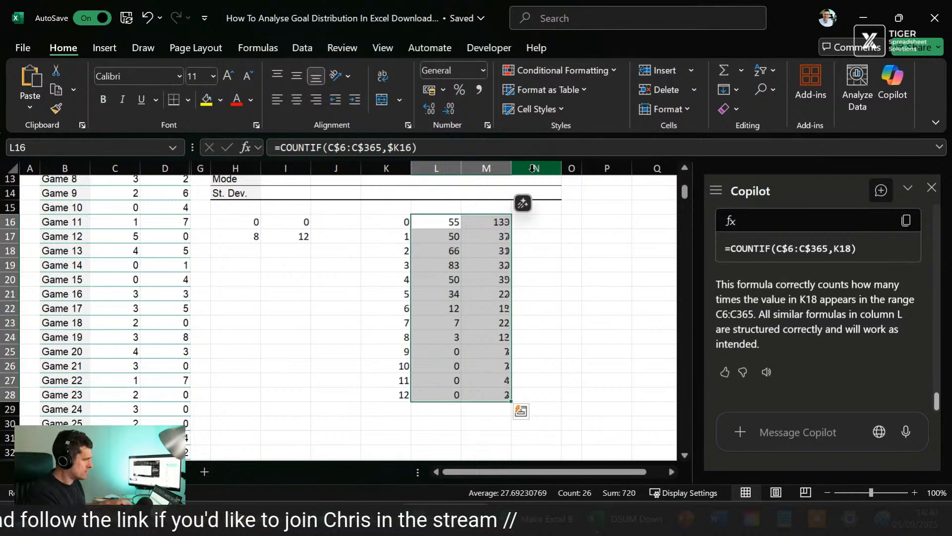
{"action": "left_click", "coordinate": [625, 277]}
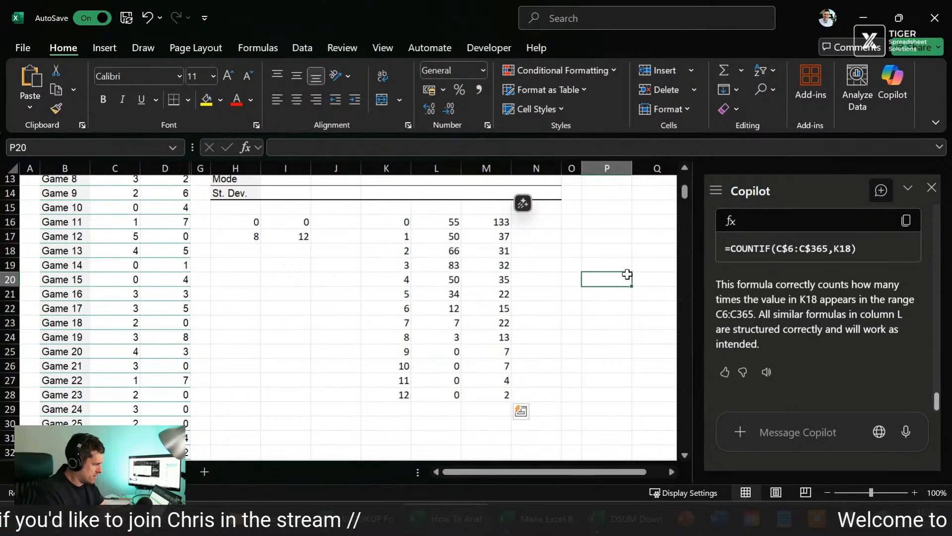
Step: Check the sum of the Season 2 frequencies in M16:M28
{"action": "left_click", "coordinate": [497, 225]}
{"action": "key", "text": "shift+Down"}
{"action": "key", "text": "shift+Down"}
{"action": "key", "text": "shift+Down"}
{"action": "key", "text": "shift+Down"}
{"action": "key", "text": "shift+Down"}
{"action": "key", "text": "shift+Down"}
{"action": "key", "text": "shift+Down"}
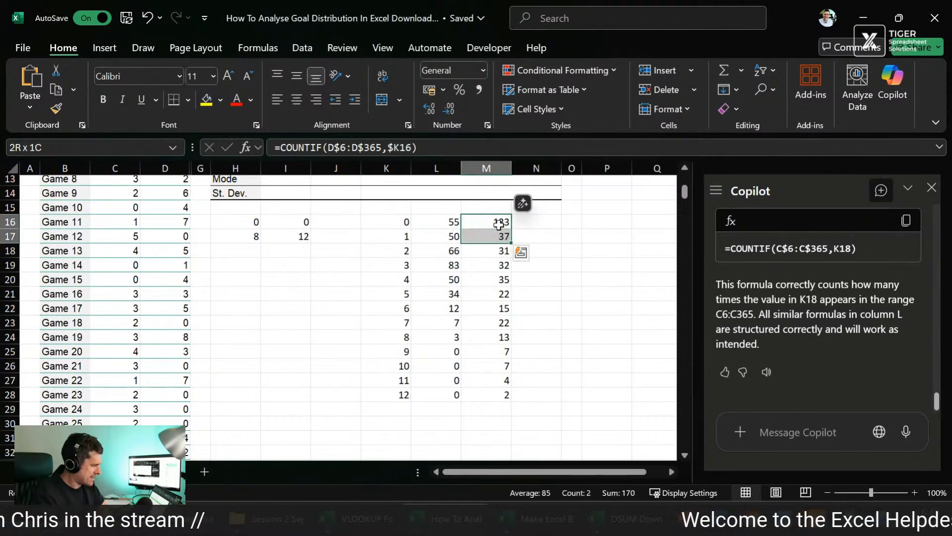
{"action": "key", "text": "shift+Down"}
{"action": "key", "text": "shift+Down"}
{"action": "key", "text": "shift+Down"}
{"action": "key", "text": "shift+Down"}
{"action": "key", "text": "shift+Down"}
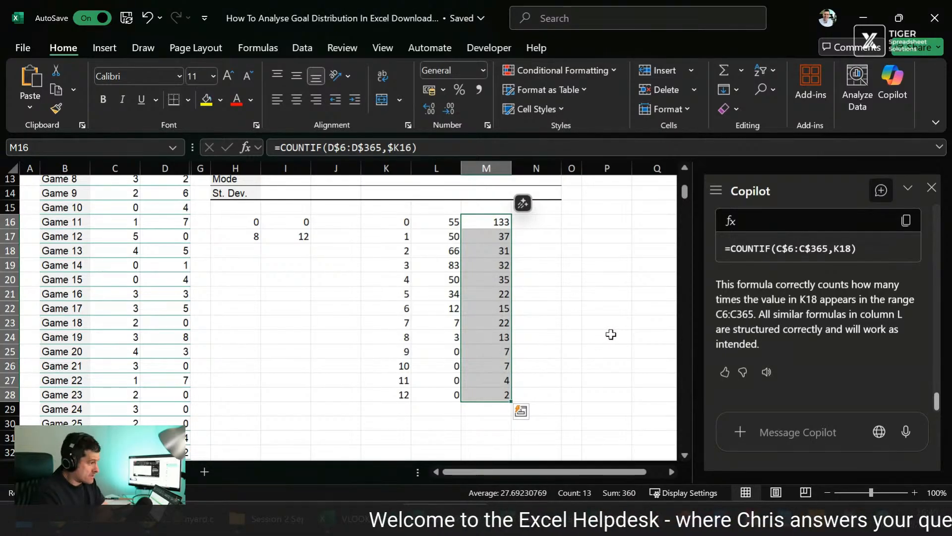
{"action": "left_click", "coordinate": [430, 223]}
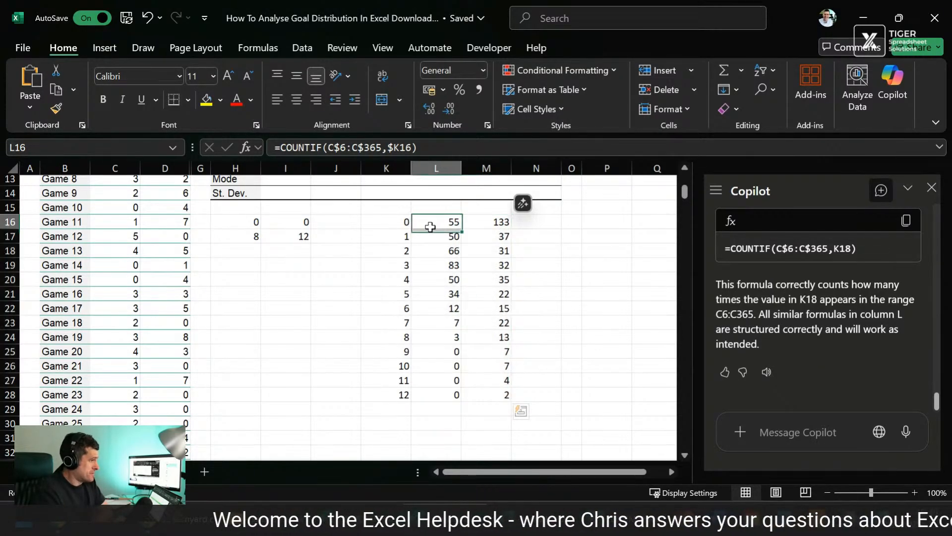
{"action": "key", "text": "shift+Right"}
{"action": "key", "text": "Right"}
{"action": "key", "text": "Right"}
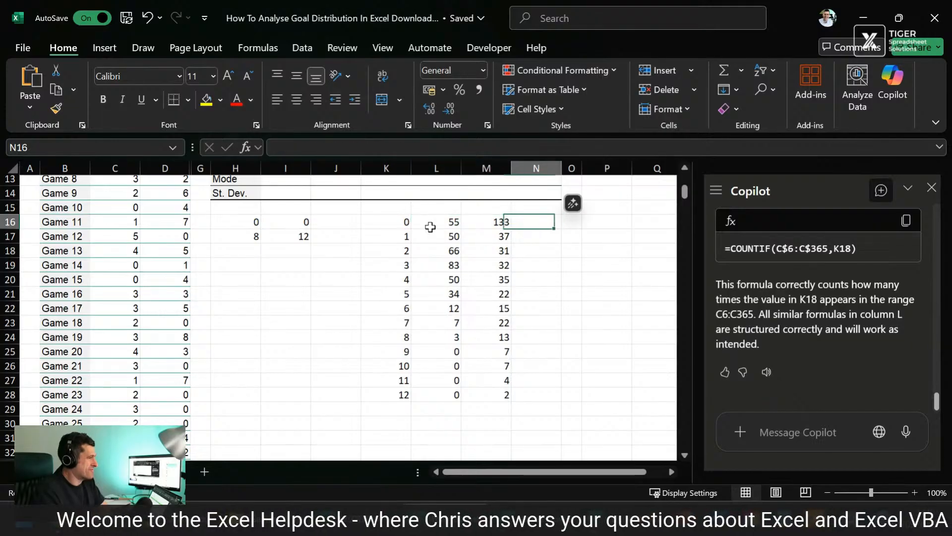
{"action": "key", "text": "Right"}
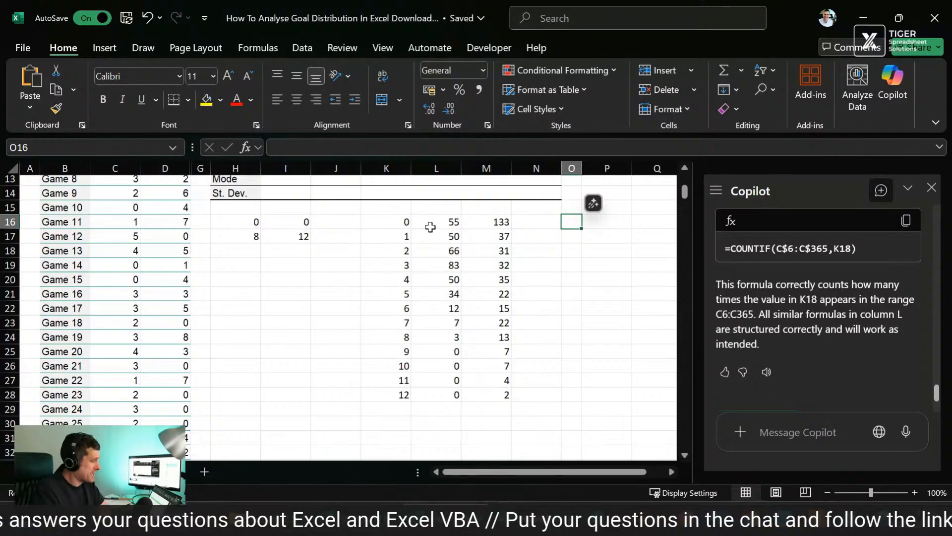
{"action": "key", "text": "Left"}
{"action": "key", "text": "Left"}
{"action": "key", "text": "Left"}
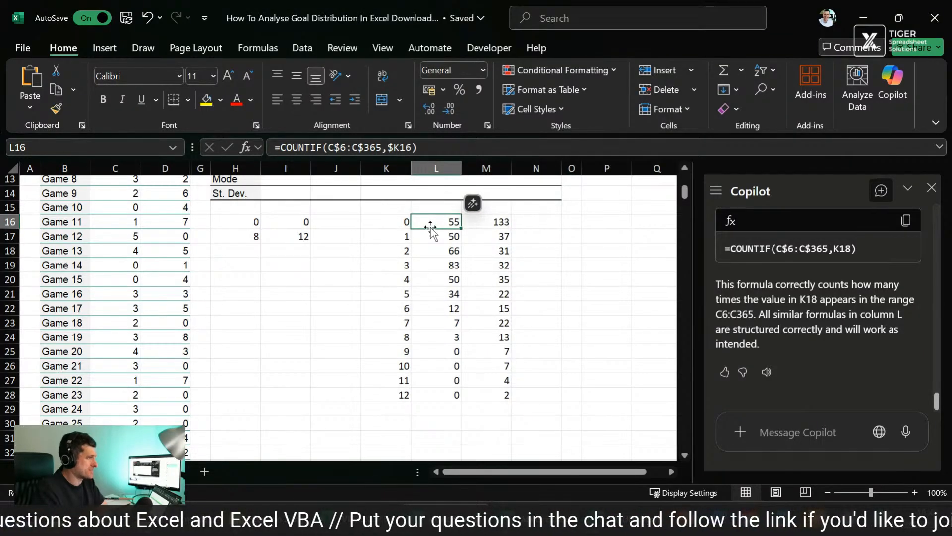
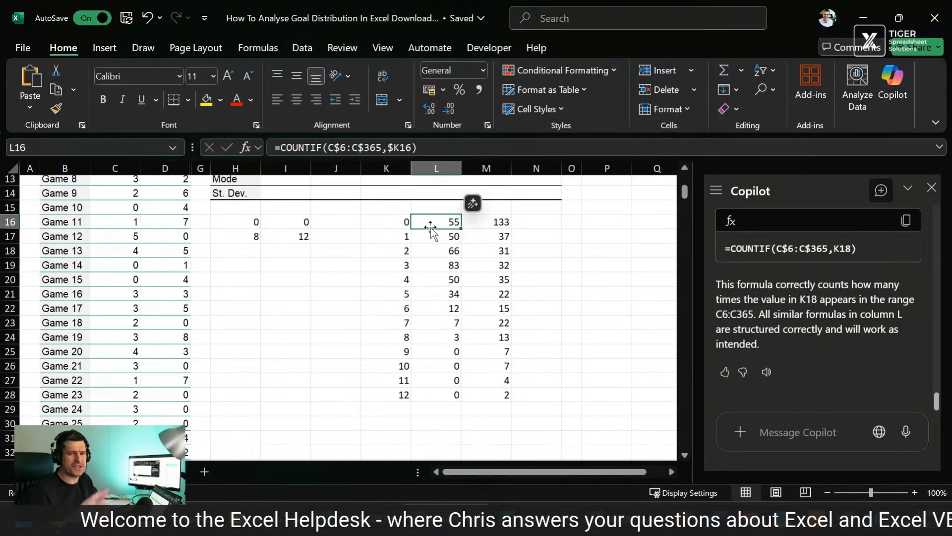
{"action": "key", "text": "Right"}
{"action": "key", "text": "Right"}
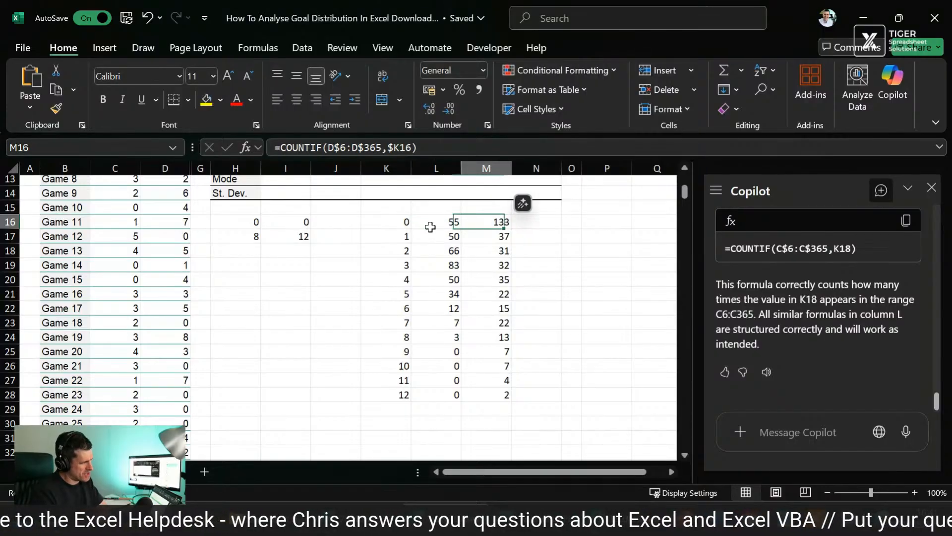
{"action": "key", "text": "Right"}
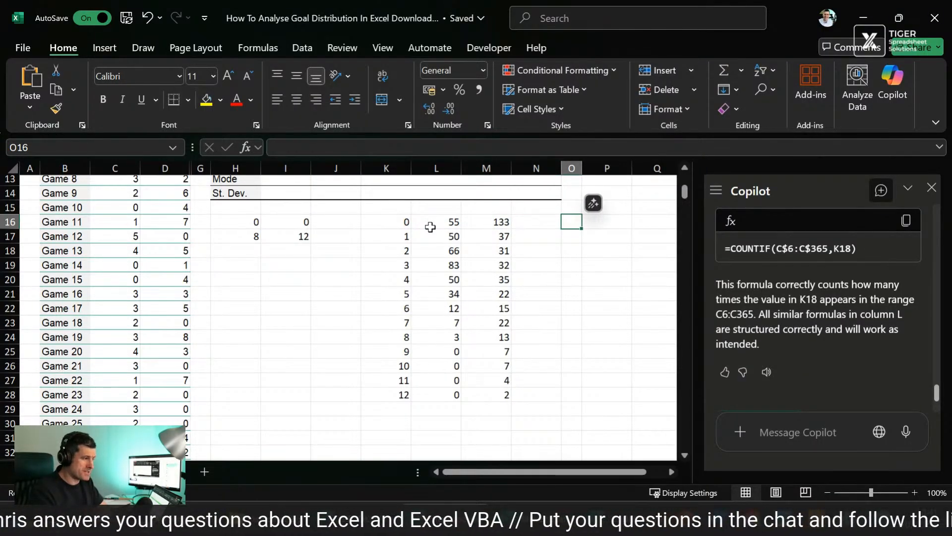
{"action": "key", "text": "Left"}
{"action": "key", "text": "Left"}
{"action": "key", "text": "Left"}
{"action": "key", "text": "Left"}
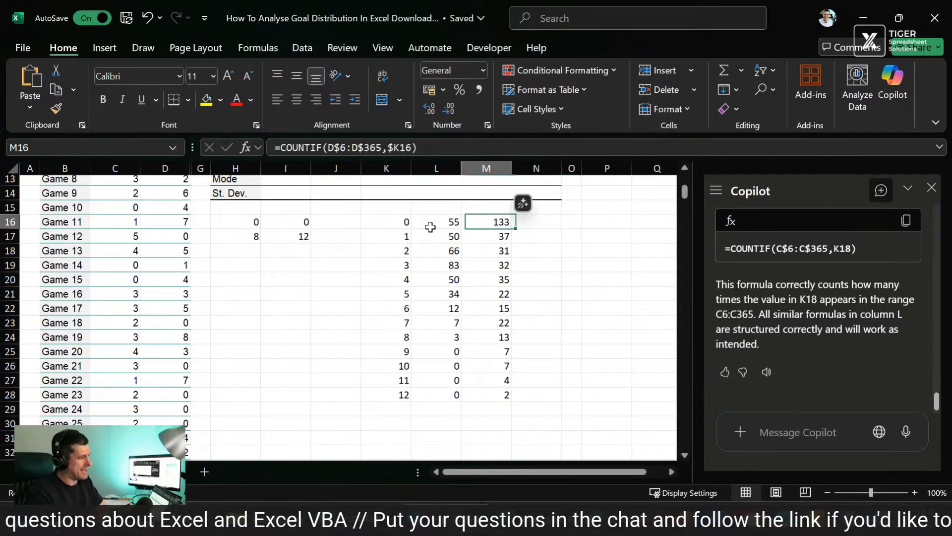
Step: Insert a 2-D clustered bar chart from the goal values and both seasons' frequencies in K16:M28
{"action": "key", "text": "shift+Right"}
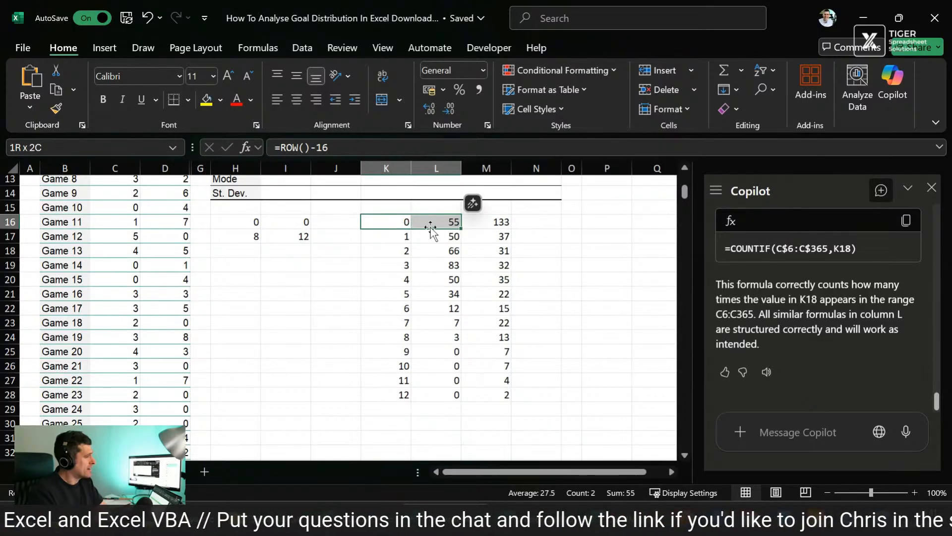
{"action": "key", "text": "shift+Down"}
{"action": "key", "text": "shift+Down"}
{"action": "key", "text": "shift+Down"}
{"action": "key", "text": "shift+Down"}
{"action": "key", "text": "shift+Down"}
{"action": "key", "text": "shift+Down"}
{"action": "key", "text": "shift+Down"}
{"action": "key", "text": "shift+Down"}
{"action": "key", "text": "shift+Down"}
{"action": "key", "text": "shift+Down"}
{"action": "key", "text": "shift+Down"}
{"action": "key", "text": "shift+Right"}
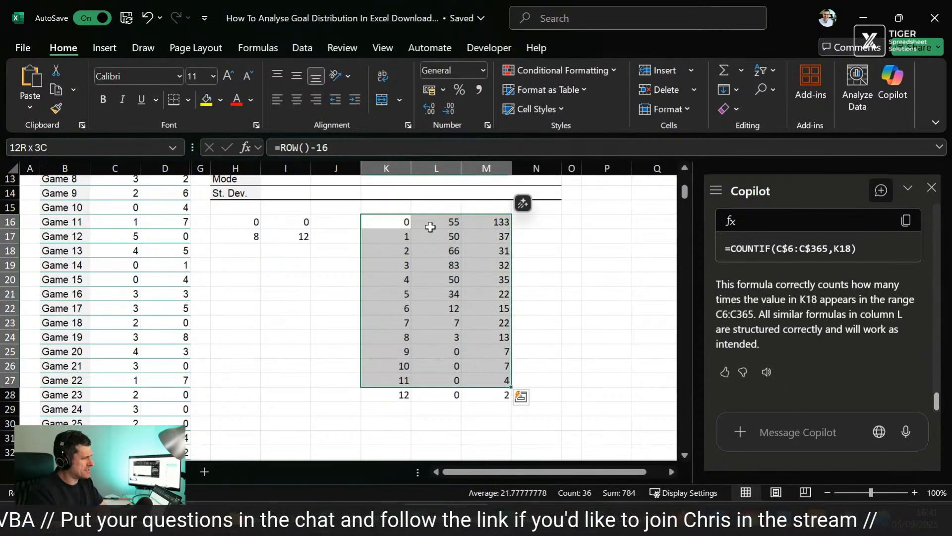
{"action": "key", "text": "shift+Down"}
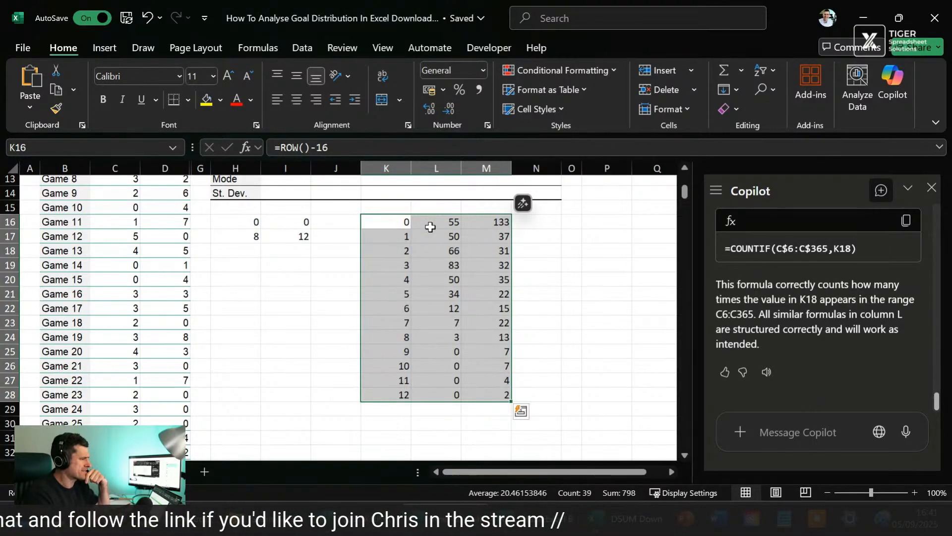
{"action": "double_click", "coordinate": [430, 227]}
{"action": "left_click", "coordinate": [400, 222]}
{"action": "key", "text": "ctrl+shift+Right"}
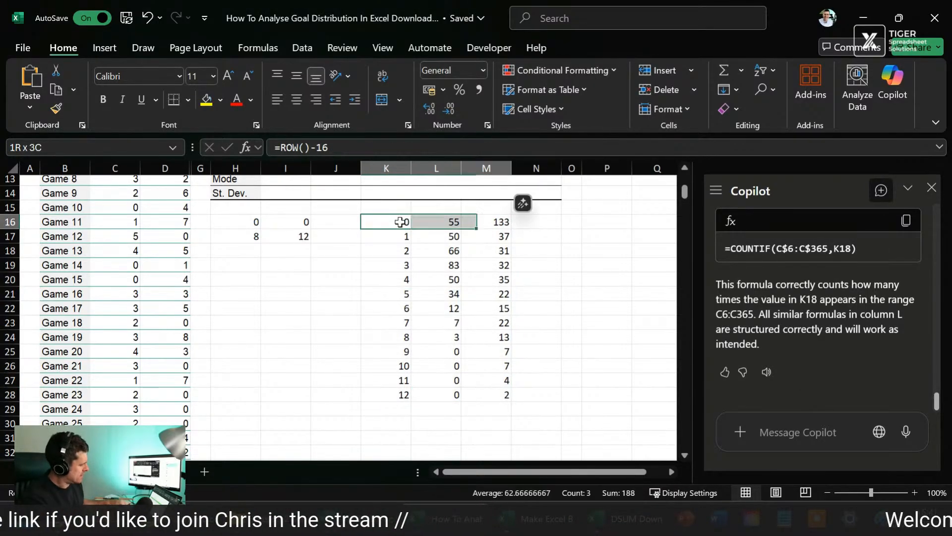
{"action": "key", "text": "ctrl+shift+Down"}
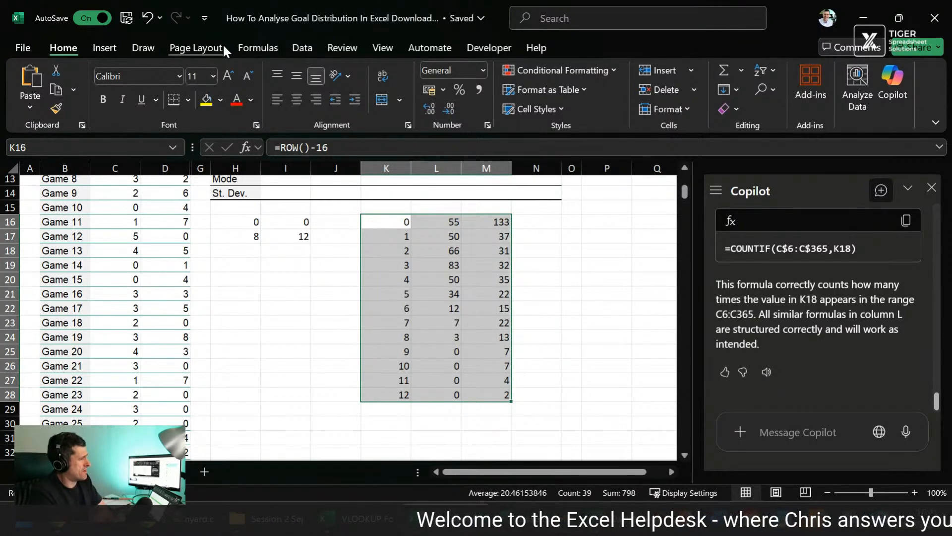
{"action": "left_click", "coordinate": [114, 47]}
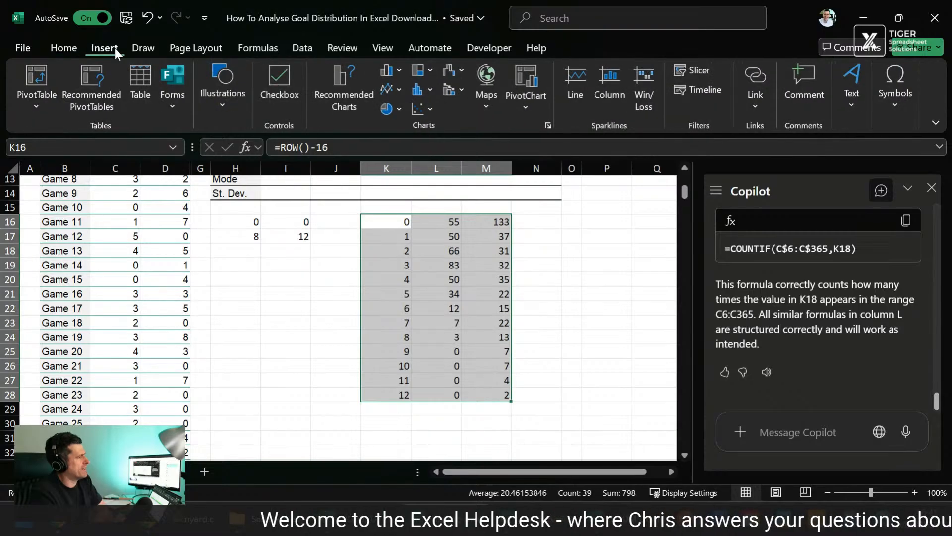
{"action": "left_click", "coordinate": [428, 88]}
{"action": "left_click", "coordinate": [396, 71]}
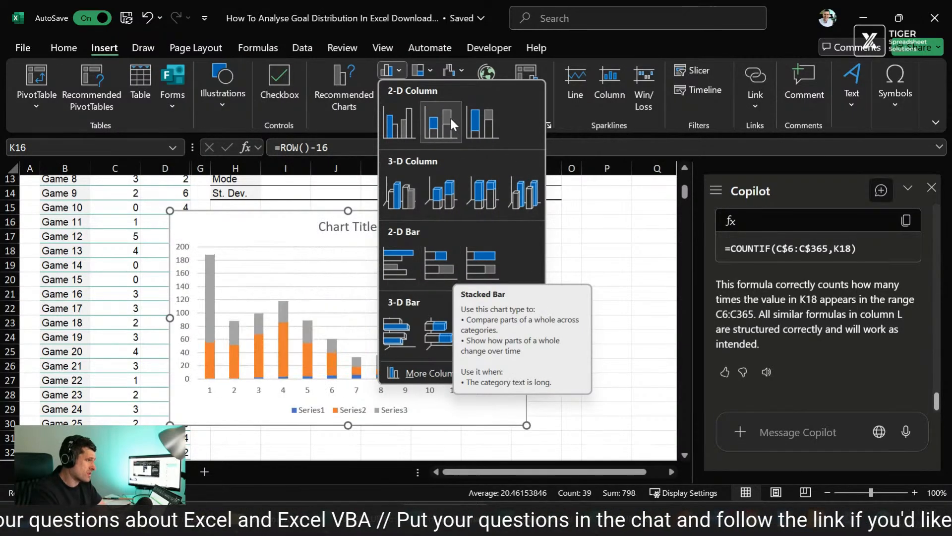
{"action": "left_click", "coordinate": [403, 278]}
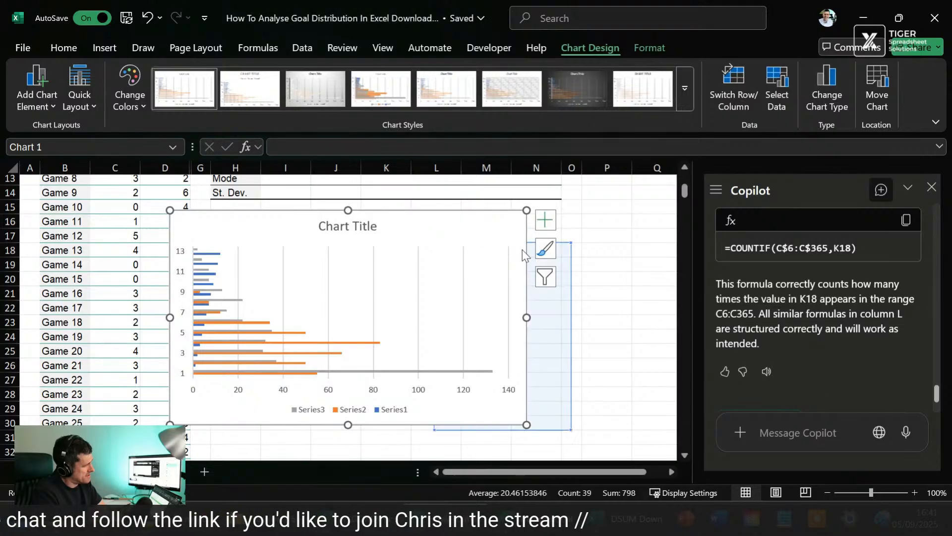
Step: Exclude Series1 from the chart's data, and reposition the chart and make it taller
{"action": "left_click", "coordinate": [550, 248]}
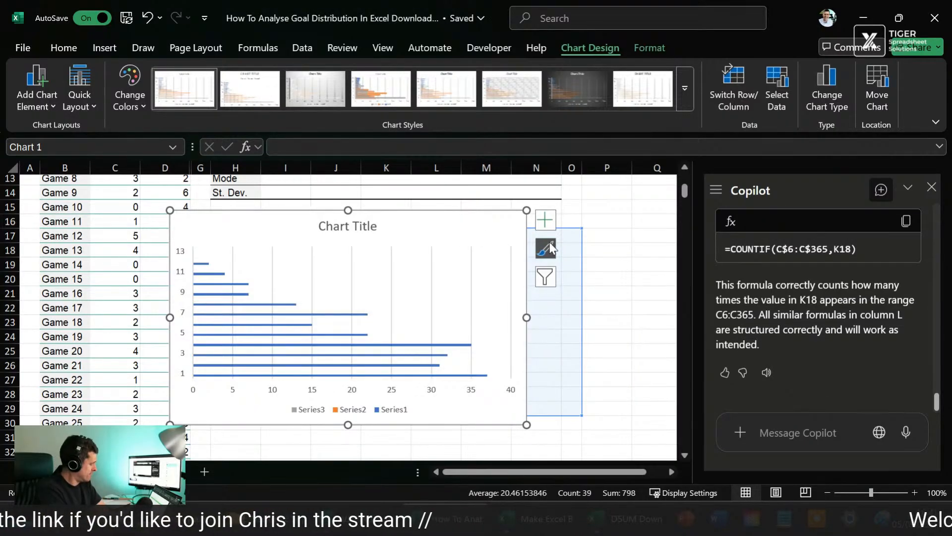
{"action": "right_click", "coordinate": [355, 312]}
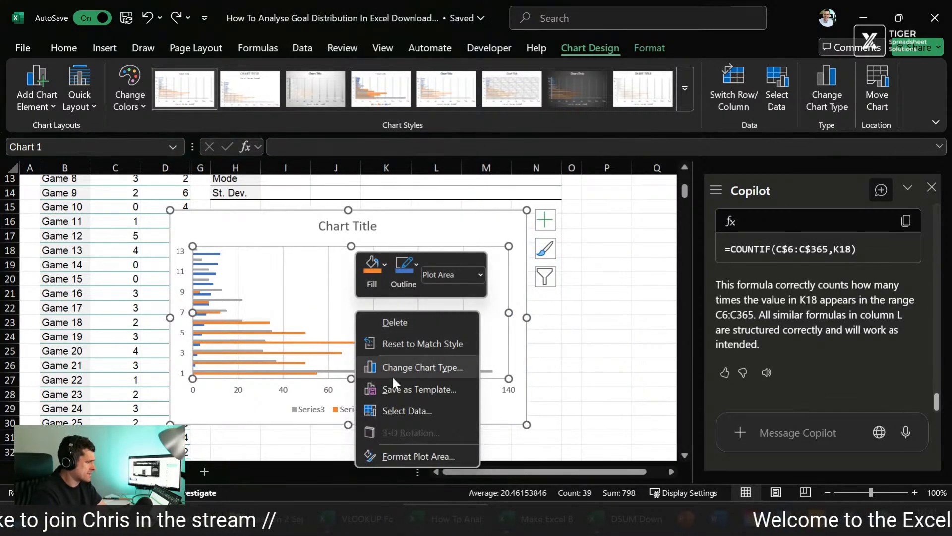
{"action": "left_click", "coordinate": [404, 409]}
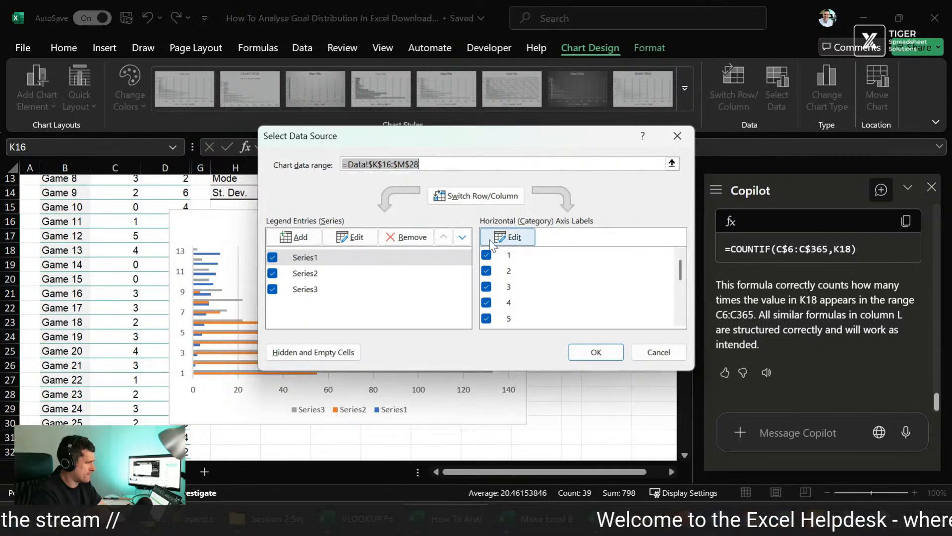
{"action": "left_click", "coordinate": [272, 257]}
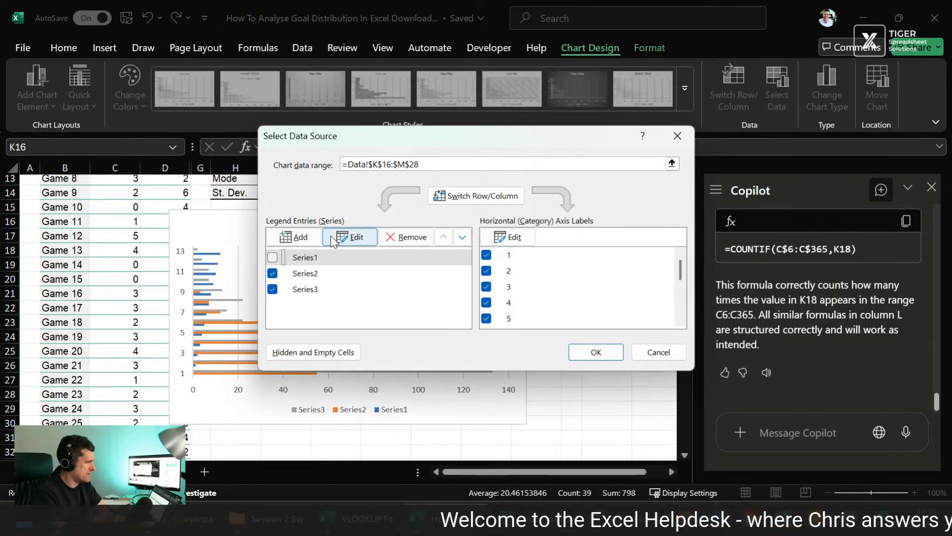
{"action": "left_click", "coordinate": [609, 352]}
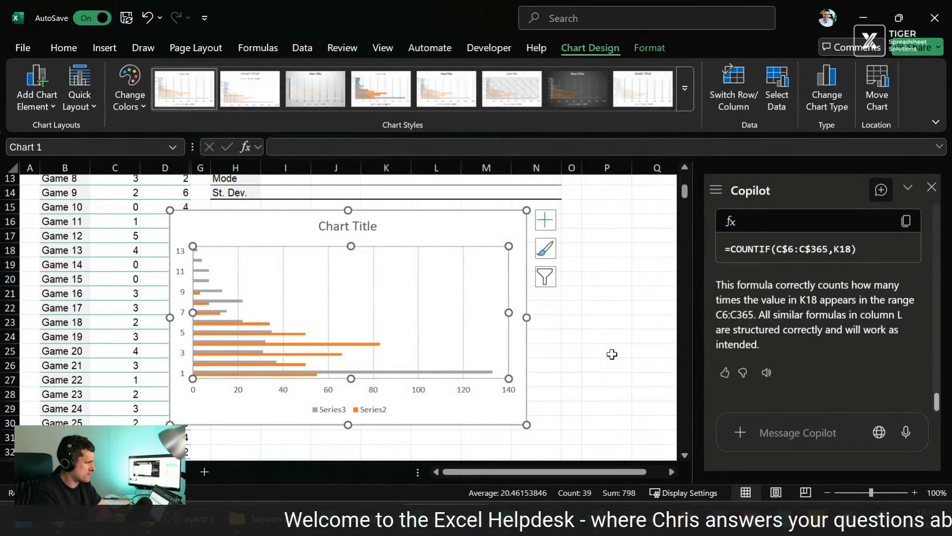
{"action": "left_click_drag", "start_coordinate": [432, 219], "coordinate": [387, 195]}
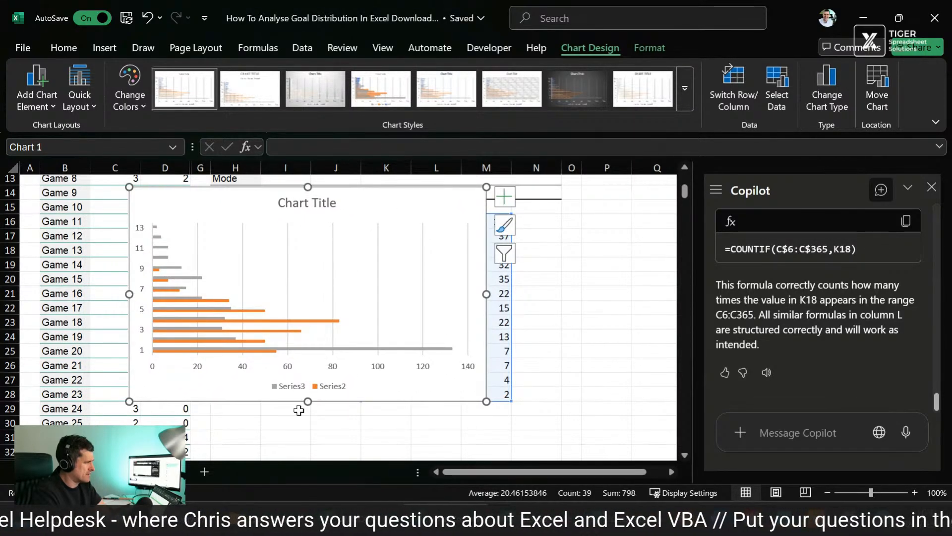
{"action": "left_click_drag", "start_coordinate": [309, 402], "coordinate": [317, 443]}
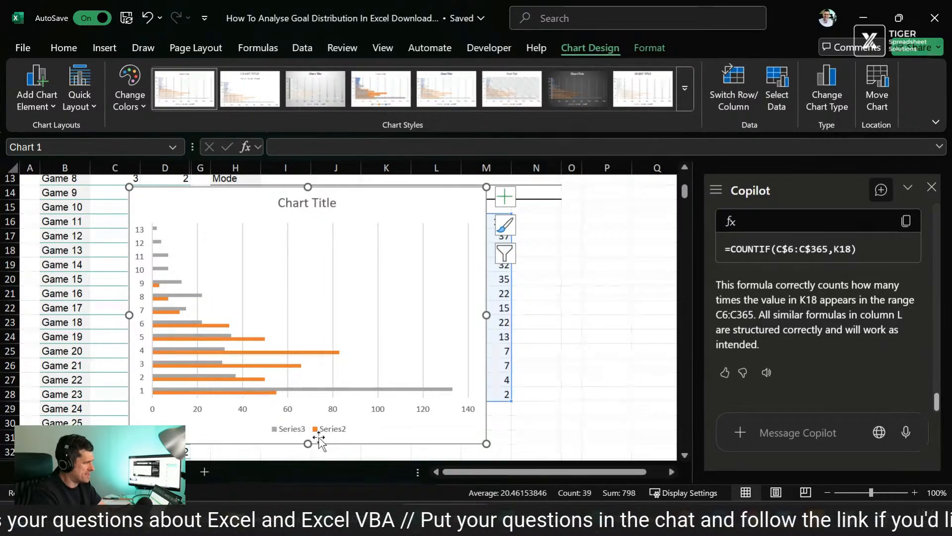
{"action": "left_click", "coordinate": [141, 267]}
{"action": "right_click", "coordinate": [134, 268]}
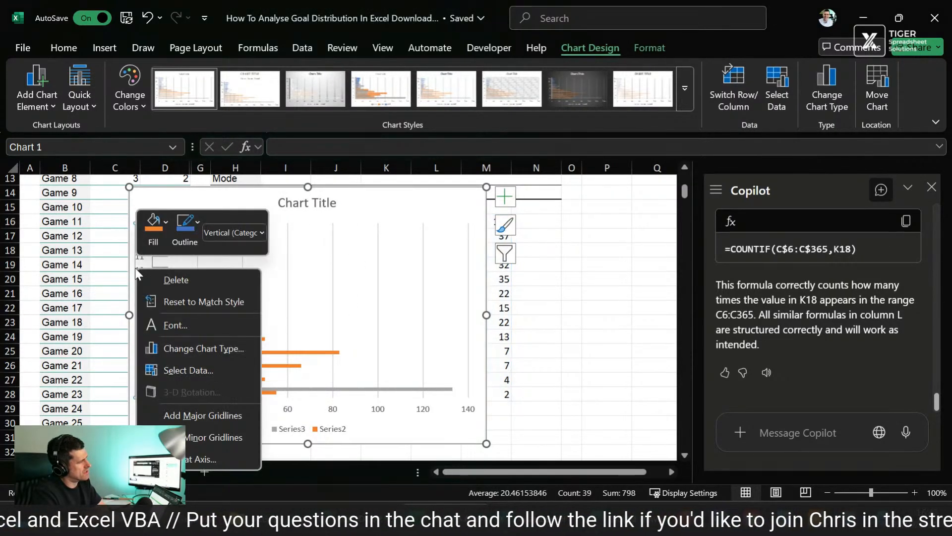
{"action": "left_click", "coordinate": [171, 370]}
{"action": "left_click", "coordinate": [509, 237]}
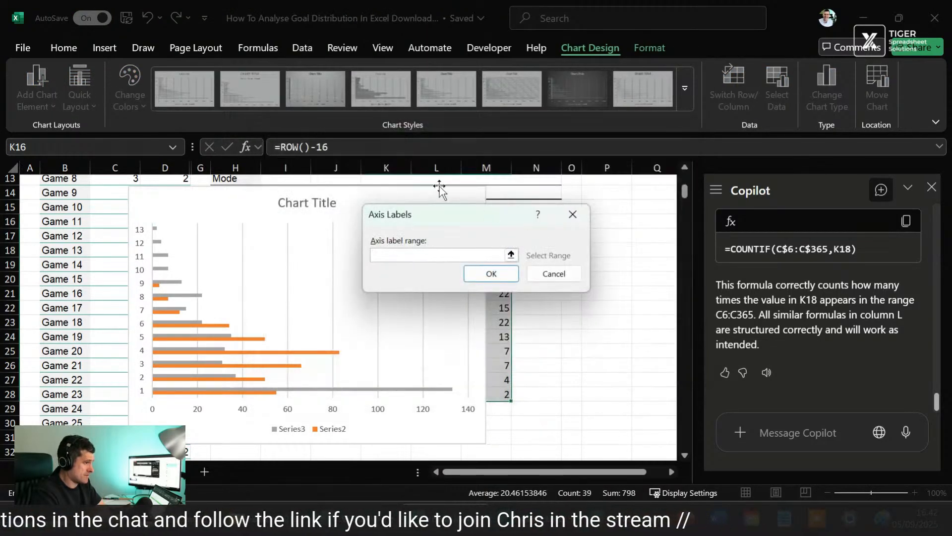
{"action": "left_click", "coordinate": [511, 255]}
{"action": "left_click", "coordinate": [558, 312]}
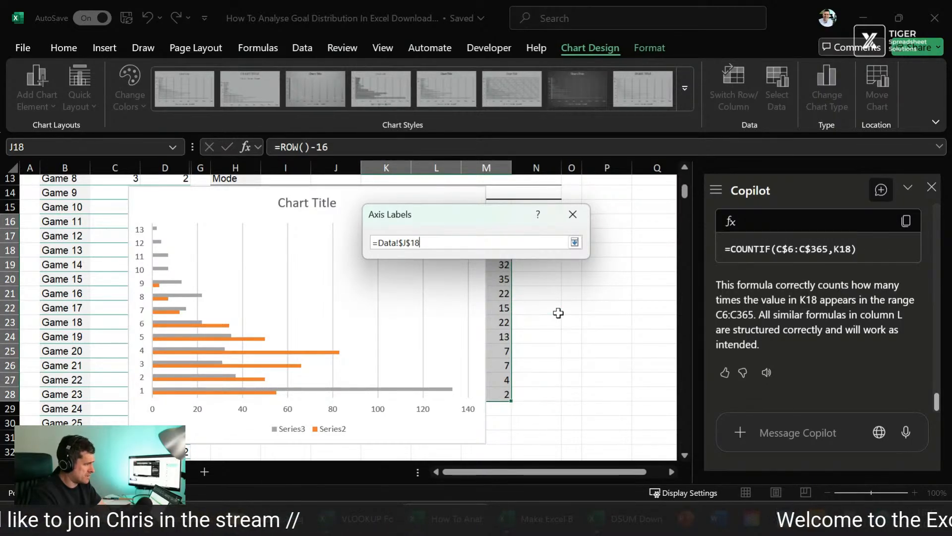
{"action": "left_click", "coordinate": [572, 214]}
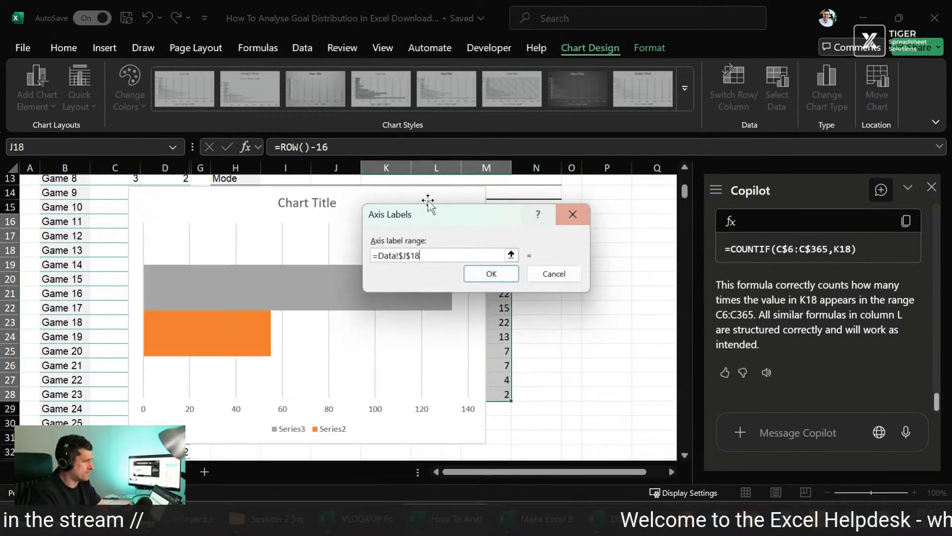
{"action": "left_click", "coordinate": [570, 224]}
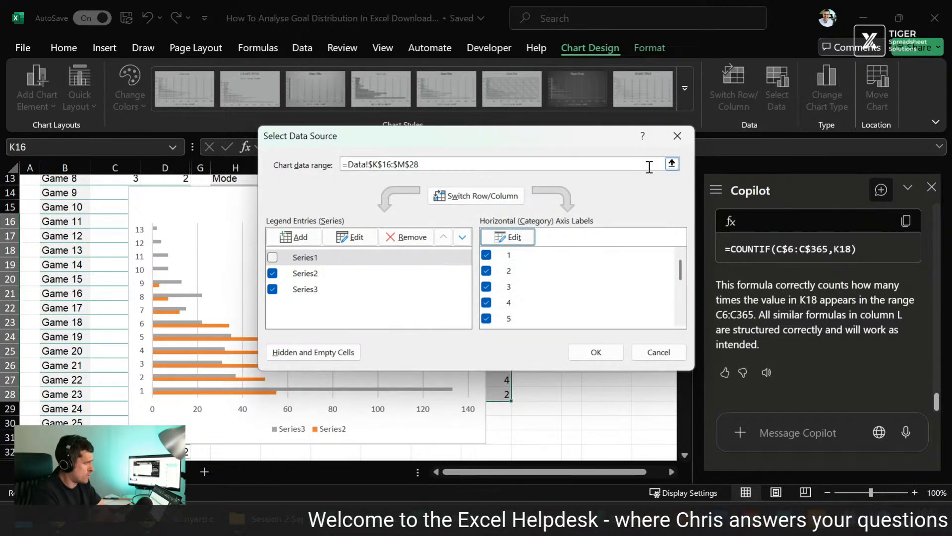
{"action": "left_click", "coordinate": [596, 352]}
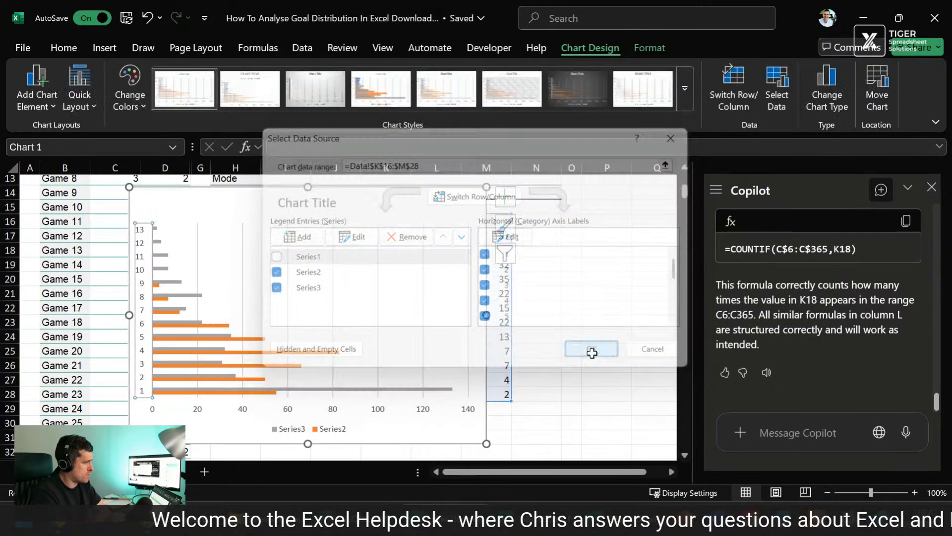
Step: Move the chart clear of column K, set its category axis labels to =Data!$K$16:$K$28, and move the chart back over the middle of the sheet
{"action": "left_click_drag", "start_coordinate": [348, 202], "coordinate": [610, 219]}
{"action": "right_click", "coordinate": [518, 283]}
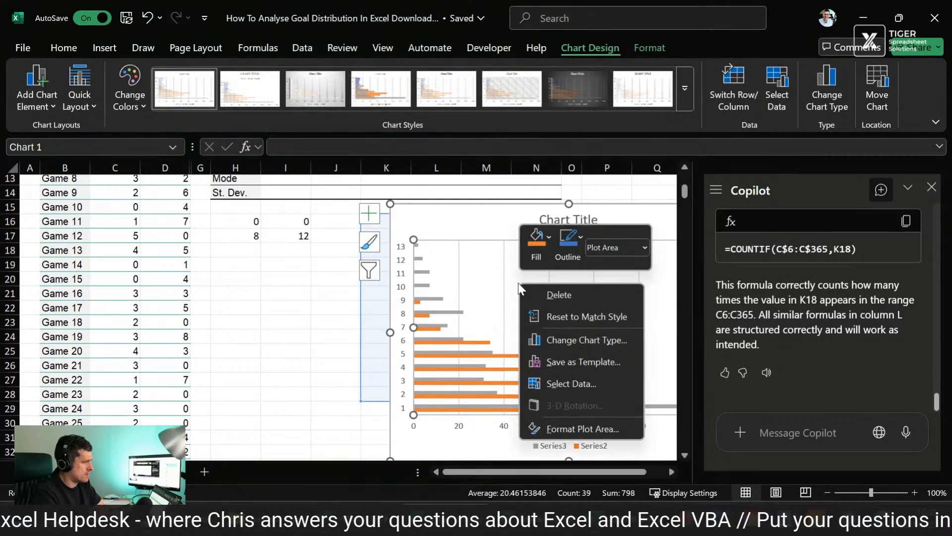
{"action": "left_click", "coordinate": [599, 382]}
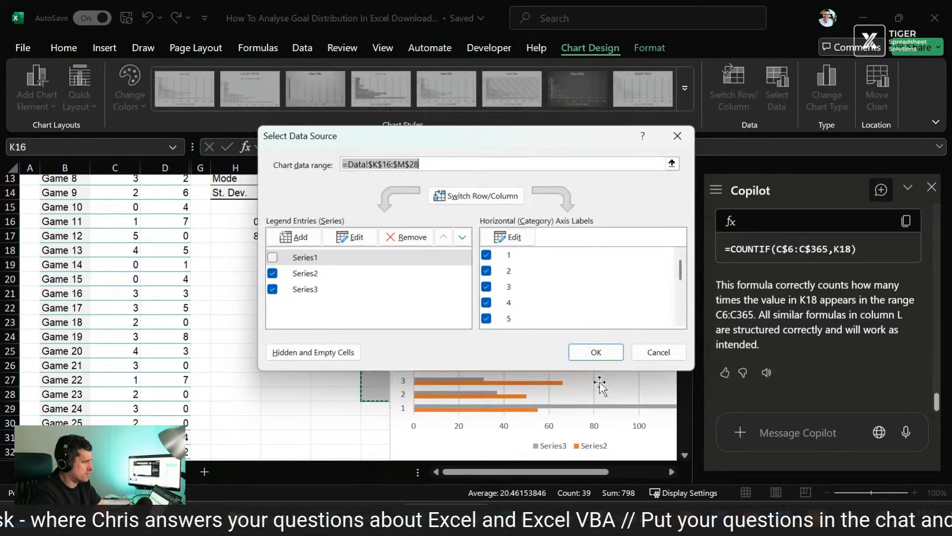
{"action": "left_click", "coordinate": [526, 240]}
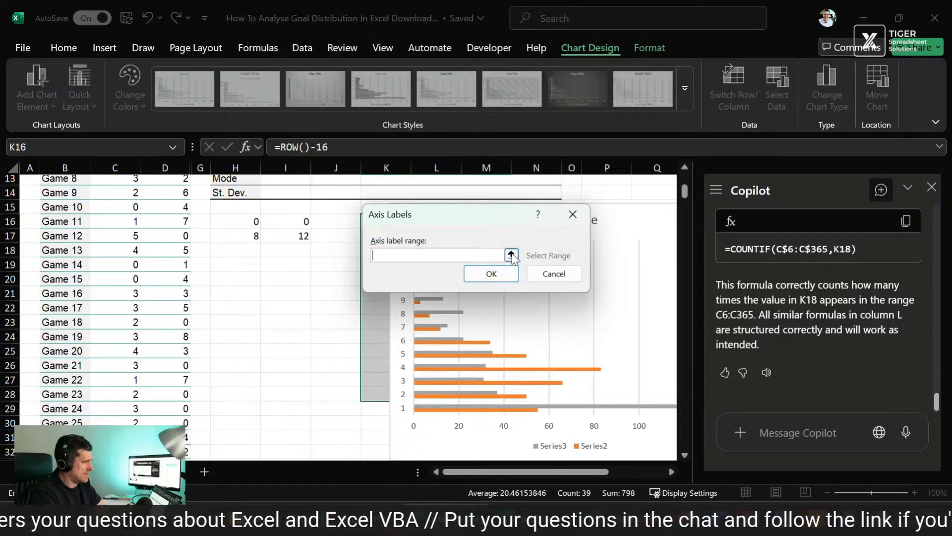
{"action": "left_click", "coordinate": [510, 255]}
{"action": "left_click", "coordinate": [332, 220]}
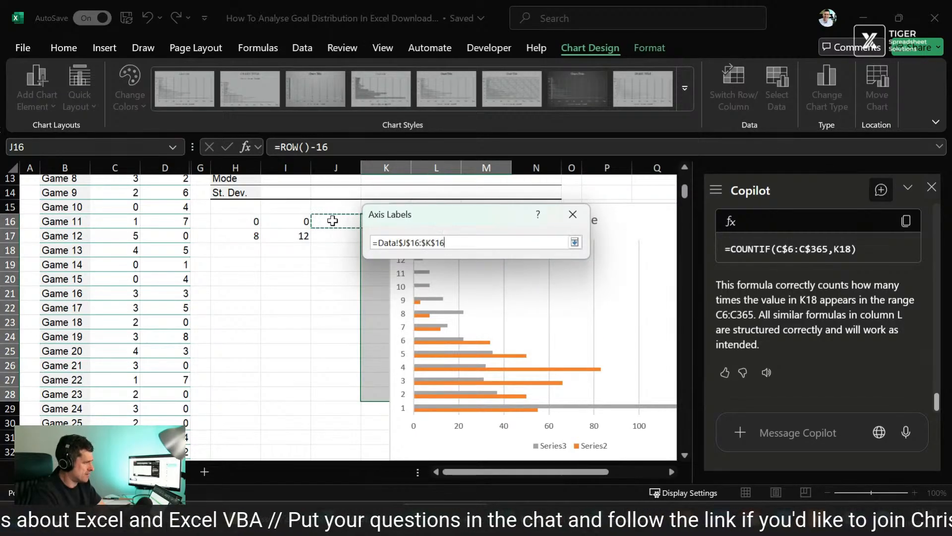
{"action": "key", "text": "Left"}
{"action": "key", "text": "Right"}
{"action": "key", "text": "shift+Down"}
{"action": "key", "text": "shift+Down"}
{"action": "key", "text": "shift+Down"}
{"action": "key", "text": "shift+Down"}
{"action": "key", "text": "shift+Down"}
{"action": "key", "text": "shift+Down"}
{"action": "key", "text": "shift+Down"}
{"action": "key", "text": "shift+Down"}
{"action": "key", "text": "shift+Down"}
{"action": "key", "text": "shift+Down"}
{"action": "key", "text": "shift+Down"}
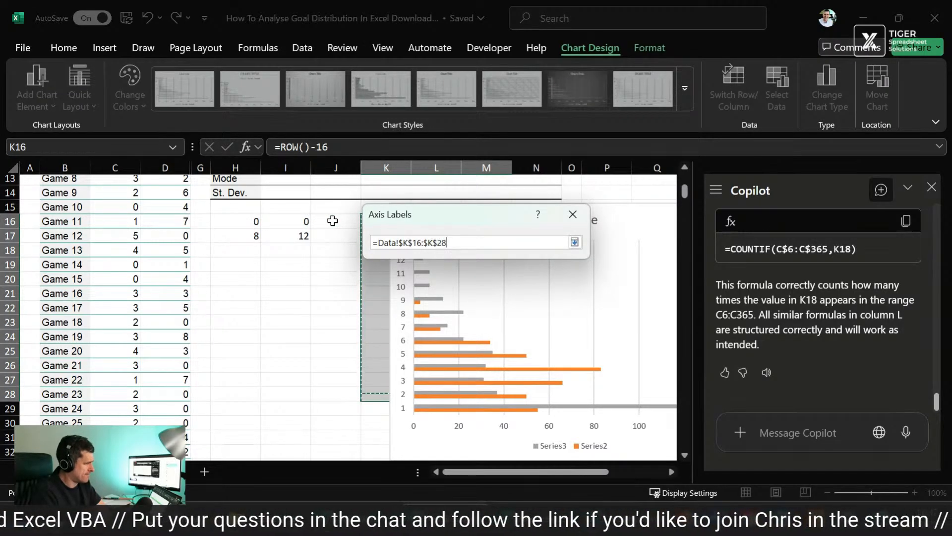
{"action": "key", "text": "Return"}
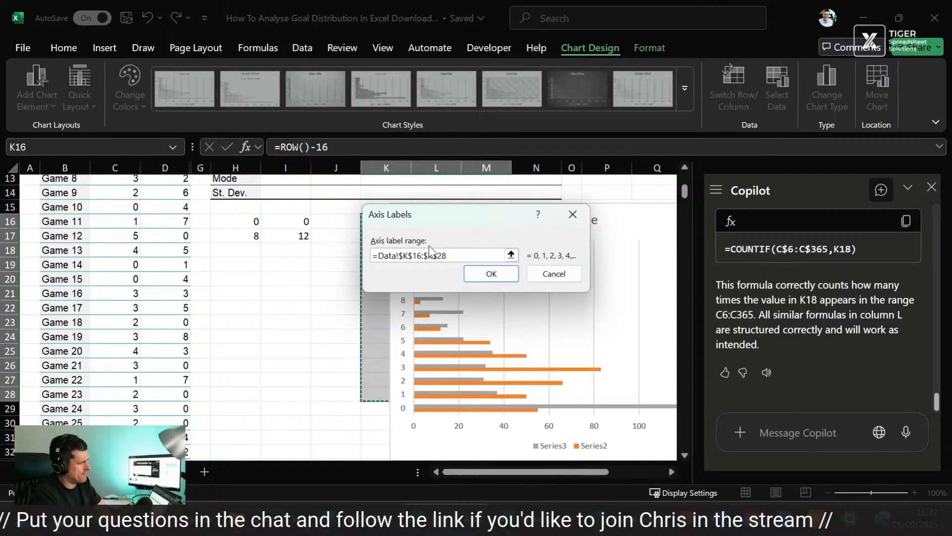
{"action": "left_click", "coordinate": [491, 273]}
{"action": "left_click", "coordinate": [596, 352]}
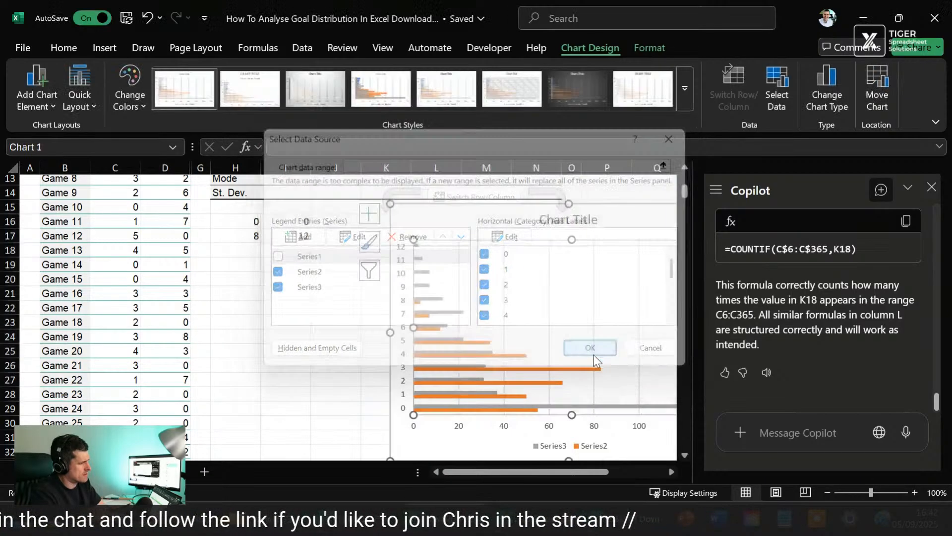
{"action": "left_click_drag", "start_coordinate": [448, 216], "coordinate": [423, 201]}
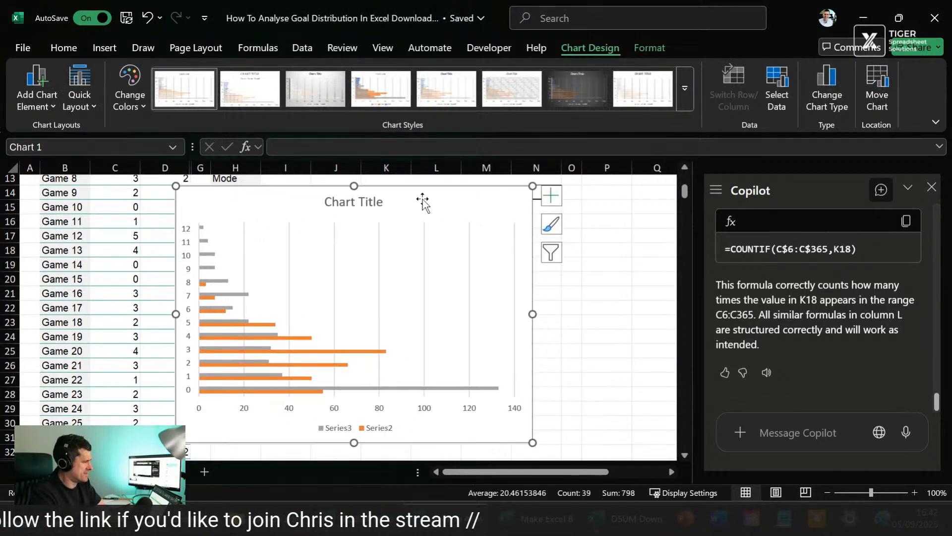
Step: Reverse the category order of the chart's vertical axis so the goal values run from 0 down to 12
{"action": "left_click", "coordinate": [192, 351]}
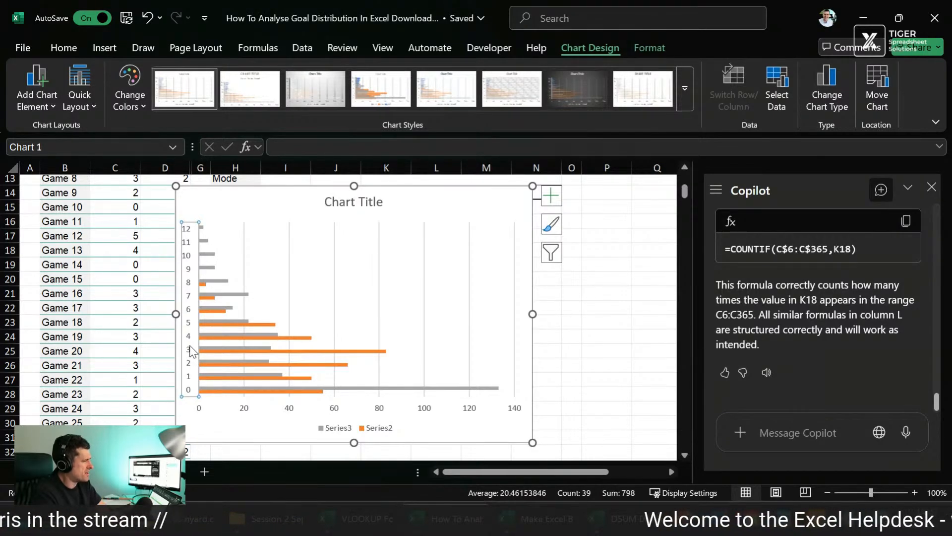
{"action": "right_click", "coordinate": [193, 351]}
{"action": "left_click", "coordinate": [233, 339]}
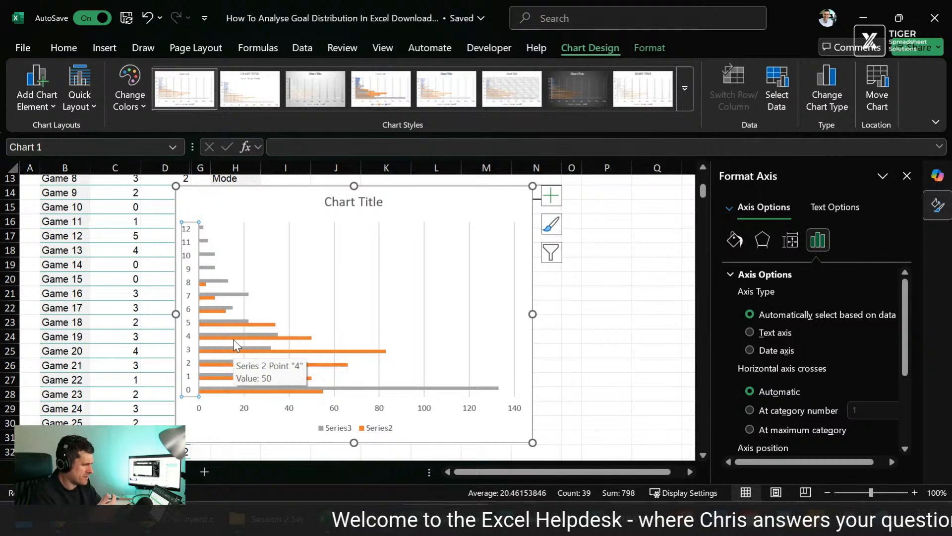
{"action": "scroll", "coordinate": [846, 351], "scroll_direction": "down", "scroll_amount": 1}
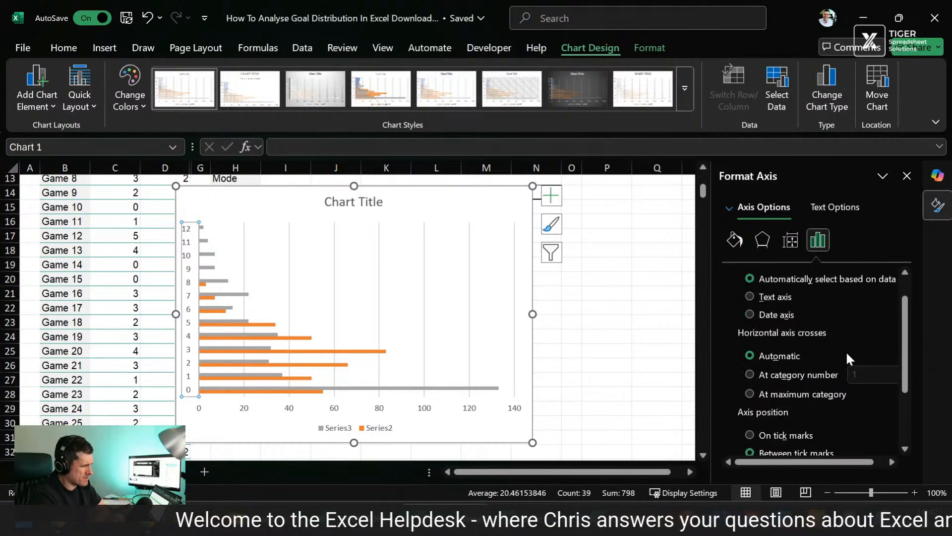
{"action": "scroll", "coordinate": [846, 350], "scroll_direction": "down", "scroll_amount": 3}
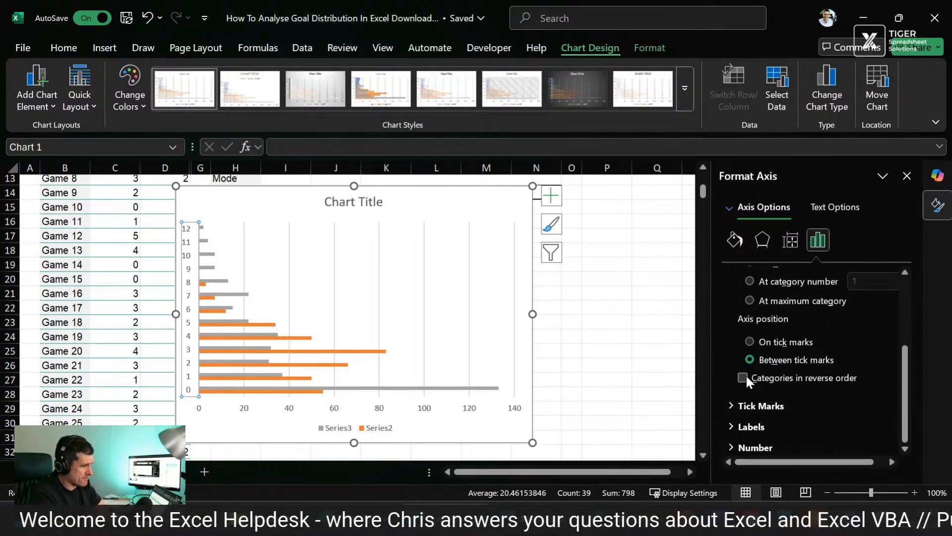
{"action": "left_click", "coordinate": [743, 377]}
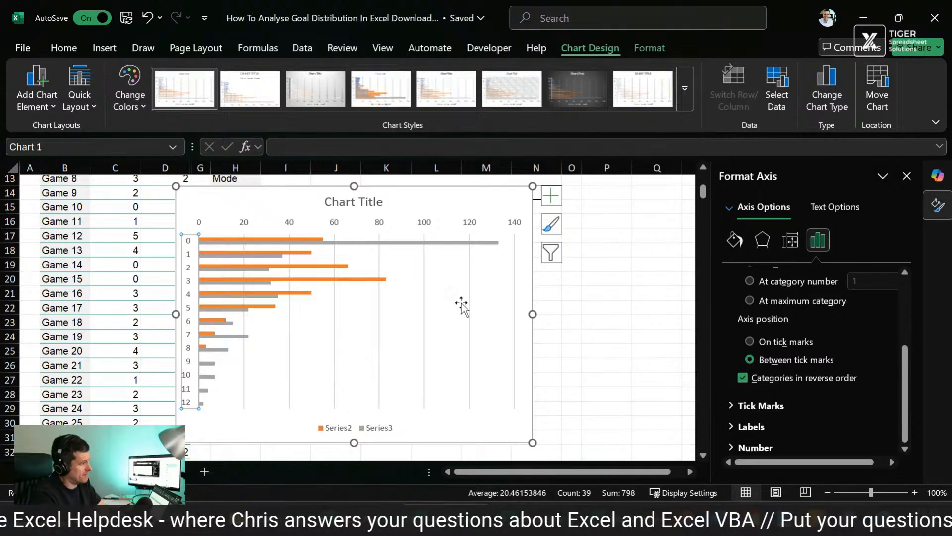
Step: Make the bar chart slightly taller and delete its placeholder title
{"action": "left_click", "coordinate": [212, 199]}
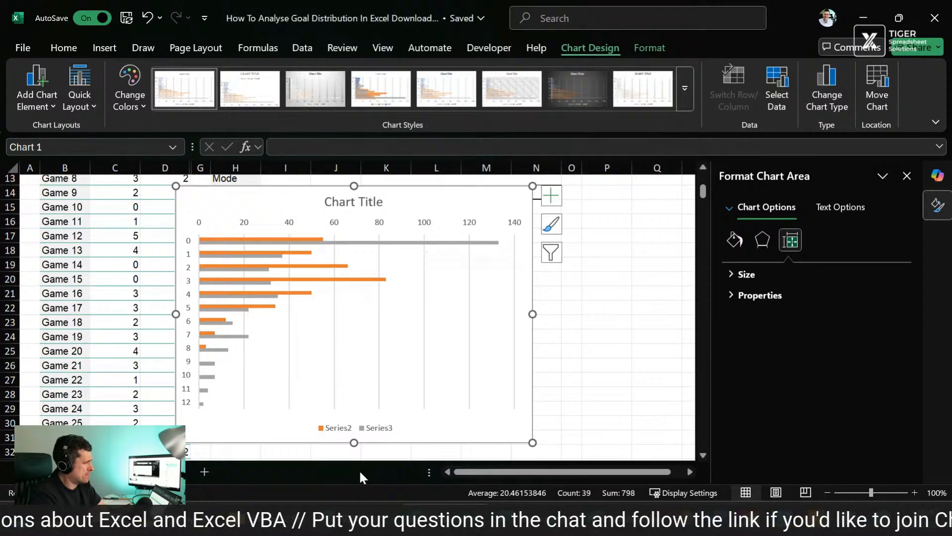
{"action": "left_click_drag", "start_coordinate": [354, 442], "coordinate": [353, 449]}
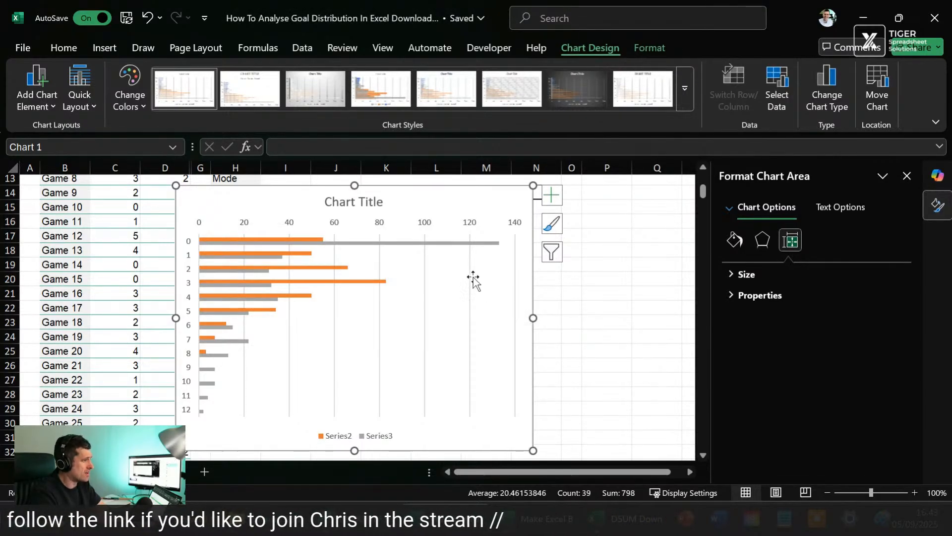
{"action": "left_click", "coordinate": [373, 203]}
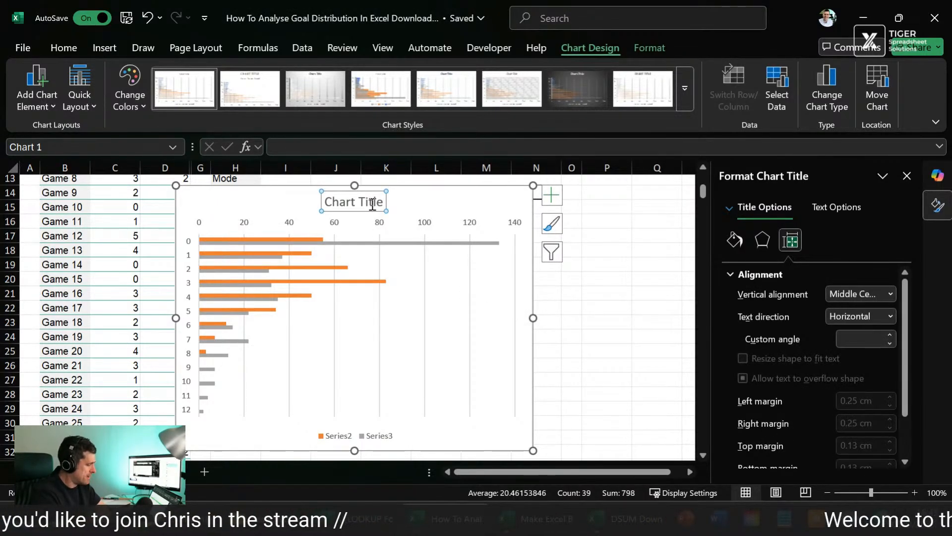
{"action": "key", "text": "Delete"}
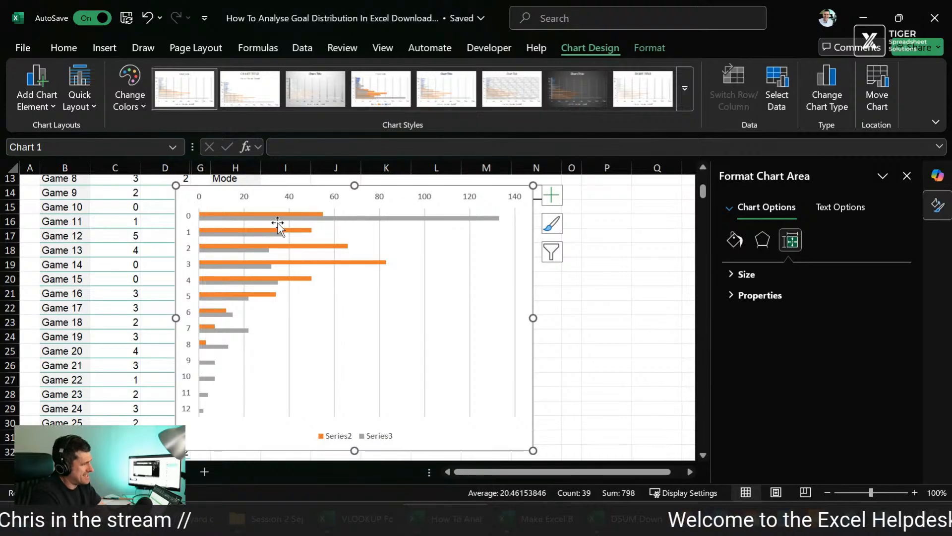
Step: Enlarge and reposition the Season 1 vs Season 2 histogram picture on the summary statistics sheet, and return to the Data sheet with the chart deselected
{"action": "left_click", "coordinate": [144, 471]}
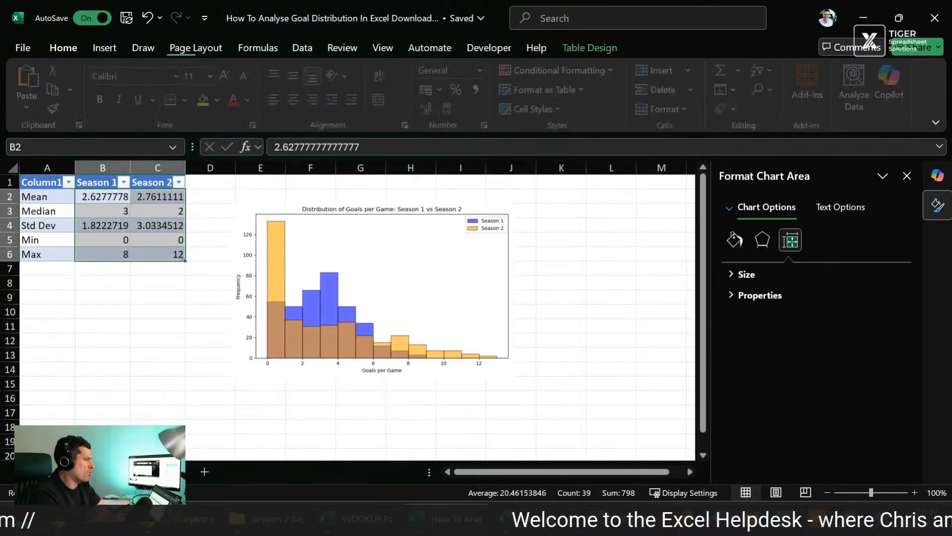
{"action": "left_click", "coordinate": [444, 289]}
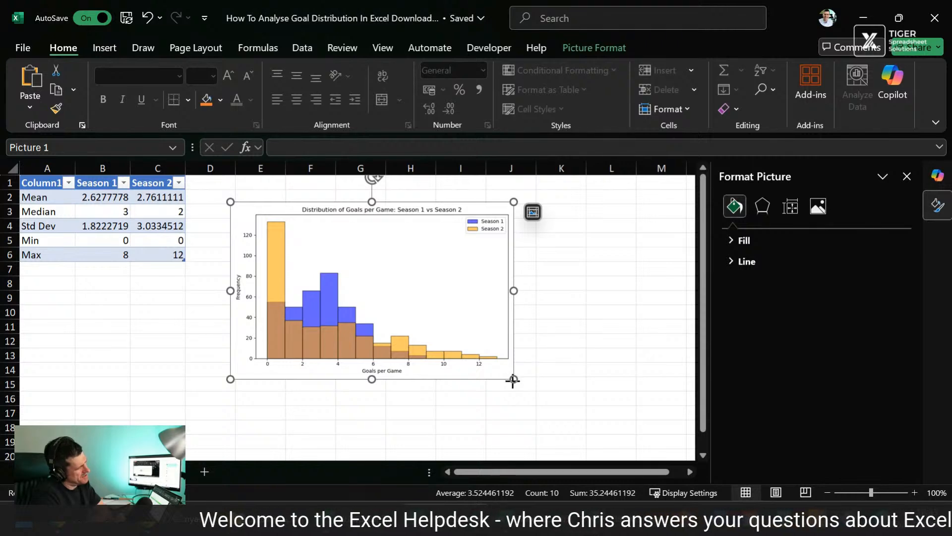
{"action": "left_click_drag", "start_coordinate": [513, 380], "coordinate": [566, 431]}
{"action": "left_click_drag", "start_coordinate": [556, 371], "coordinate": [532, 354]}
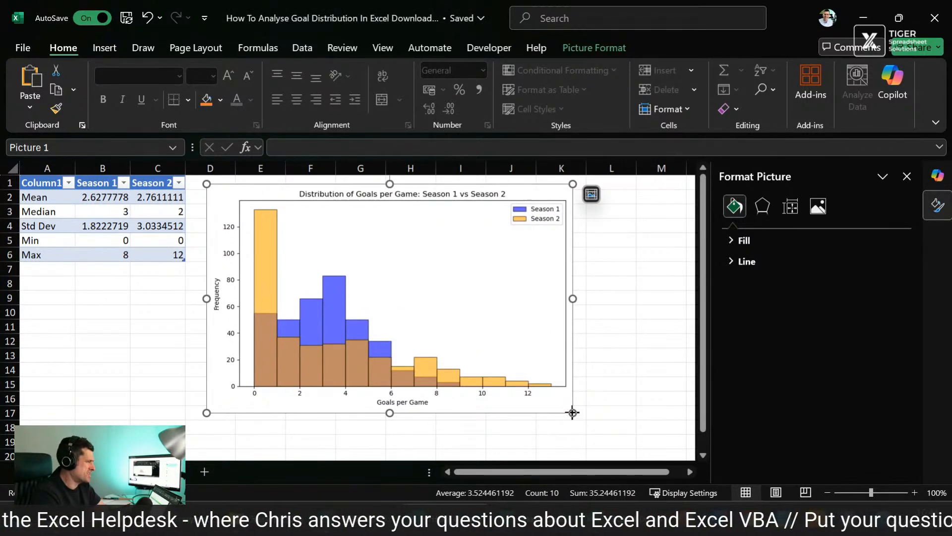
{"action": "left_click_drag", "start_coordinate": [572, 413], "coordinate": [591, 436]}
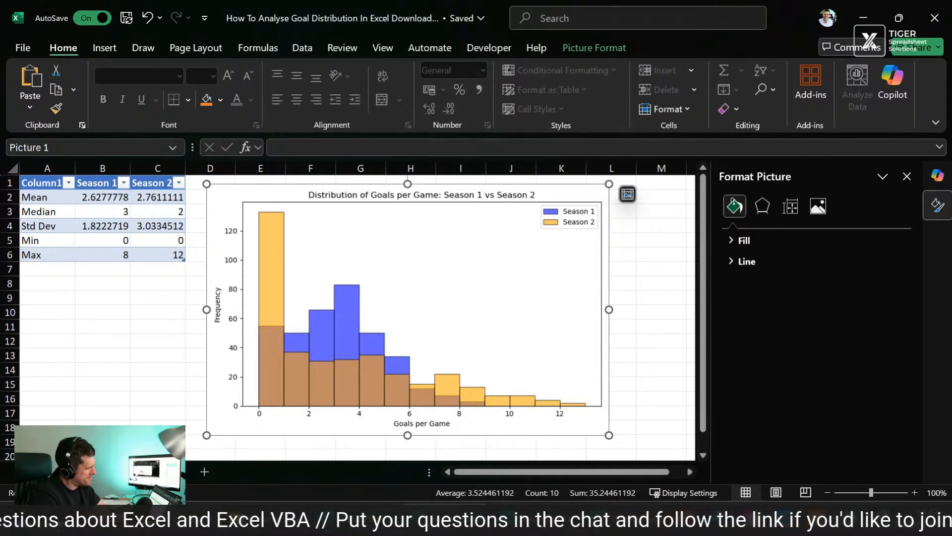
{"action": "left_click", "coordinate": [144, 472]}
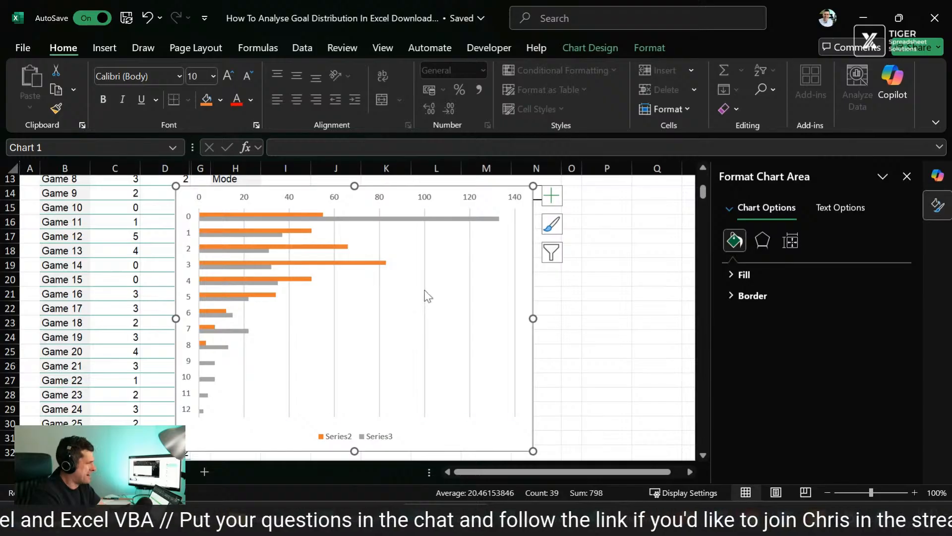
{"action": "left_click", "coordinate": [602, 252]}
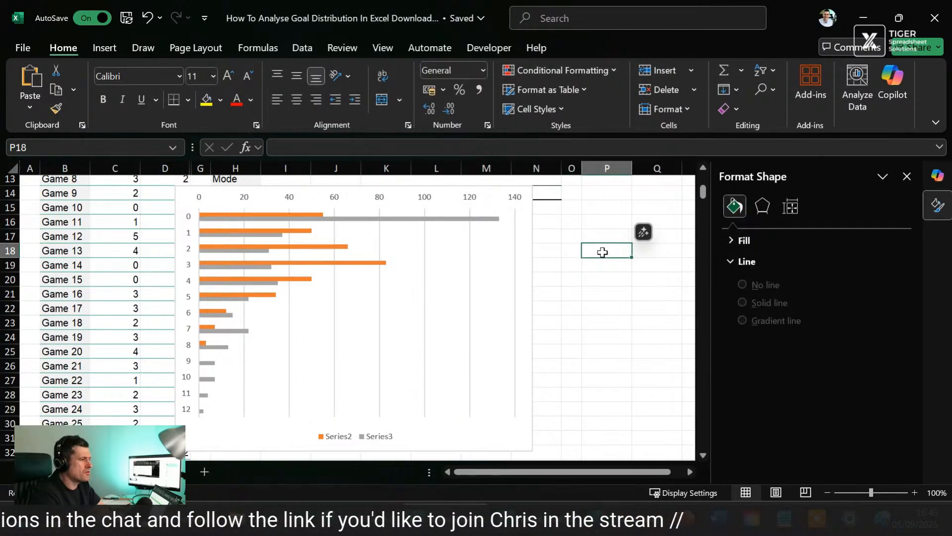
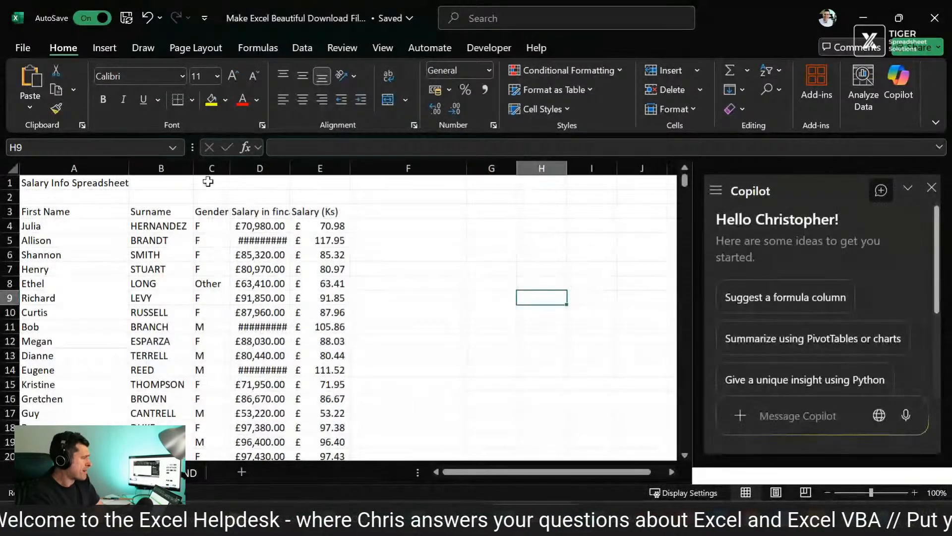
Step: Switch from the unformatted salary sheet to its formatted version and examine the dark header row from FIRST NAME to SALARY (KS)
{"action": "left_click", "coordinate": [92, 195]}
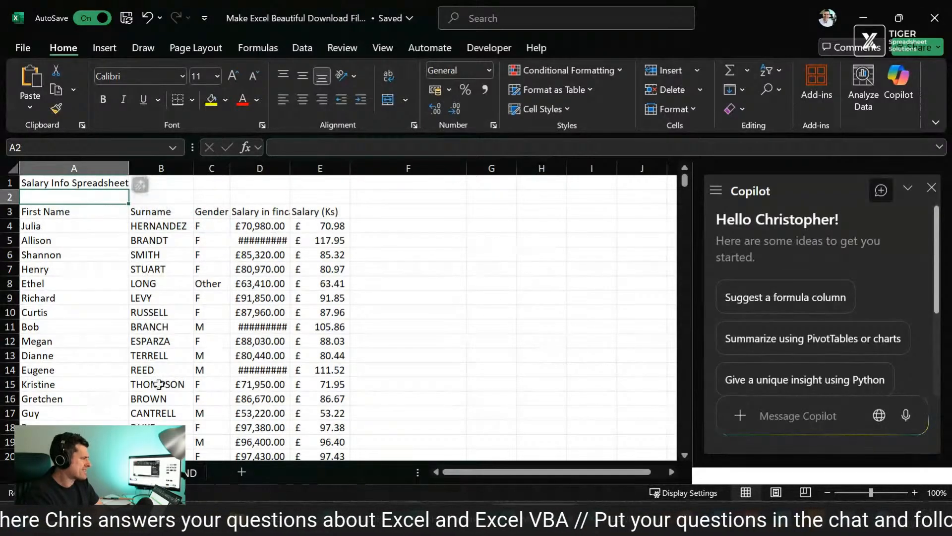
{"action": "left_click", "coordinate": [188, 472]}
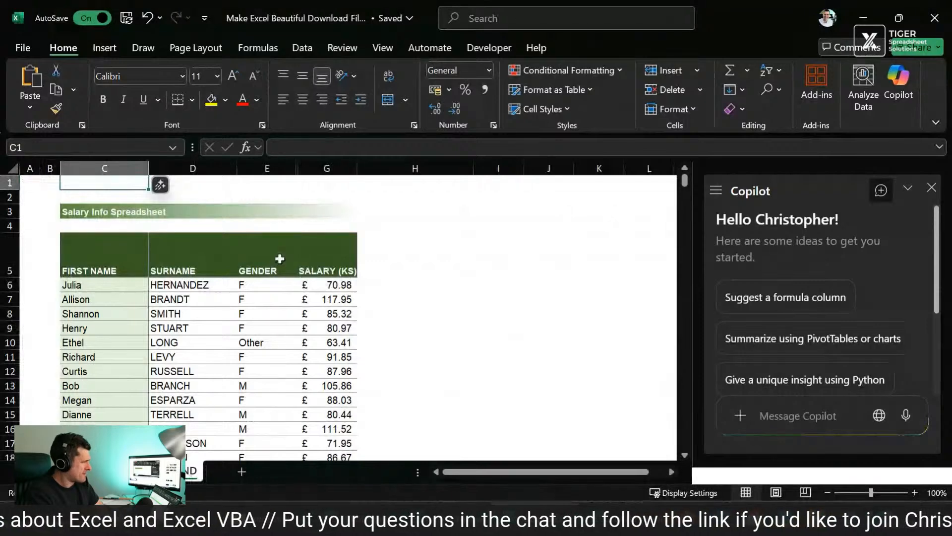
{"action": "left_click", "coordinate": [259, 253]}
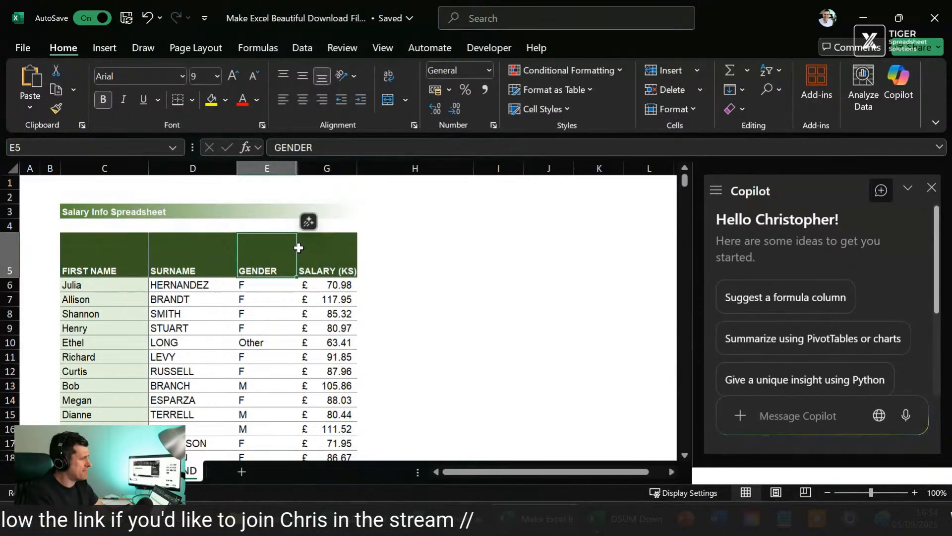
{"action": "key", "text": "Left"}
{"action": "key", "text": "Left"}
{"action": "key", "text": "shift+Right"}
{"action": "key", "text": "shift+Right"}
{"action": "key", "text": "shift+Right"}
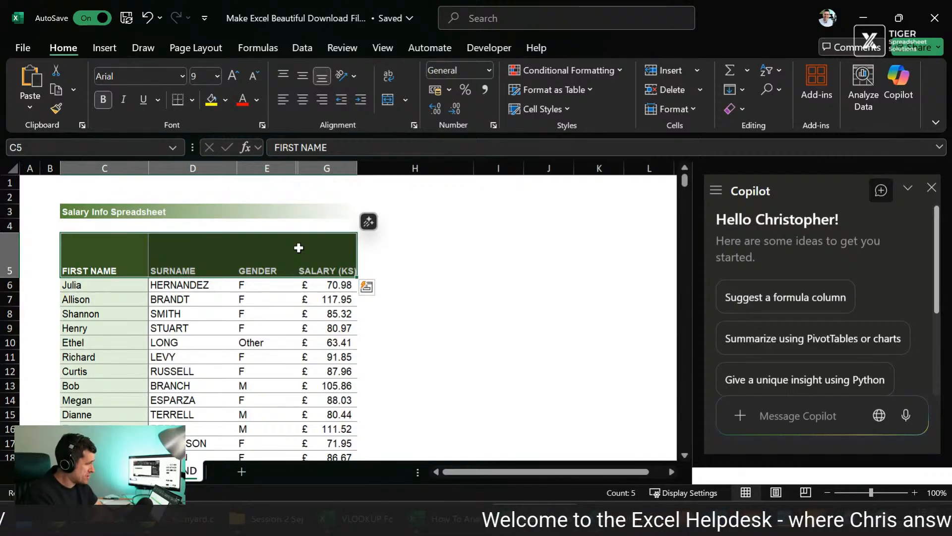
{"action": "key", "text": "shift+Left"}
{"action": "key", "text": "shift+Left"}
{"action": "key", "text": "shift+Left"}
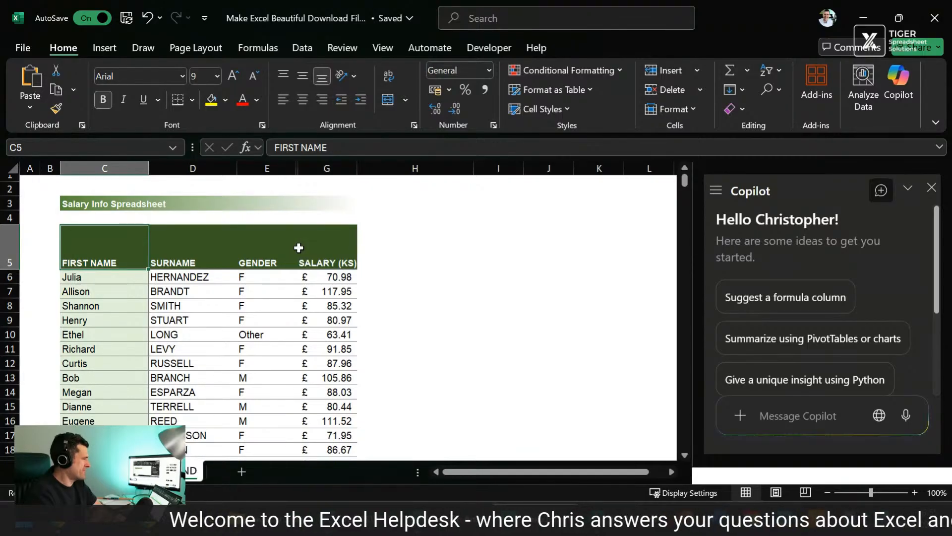
{"action": "key", "text": "shift+Right"}
{"action": "key", "text": "shift+Right"}
{"action": "key", "text": "shift+Right"}
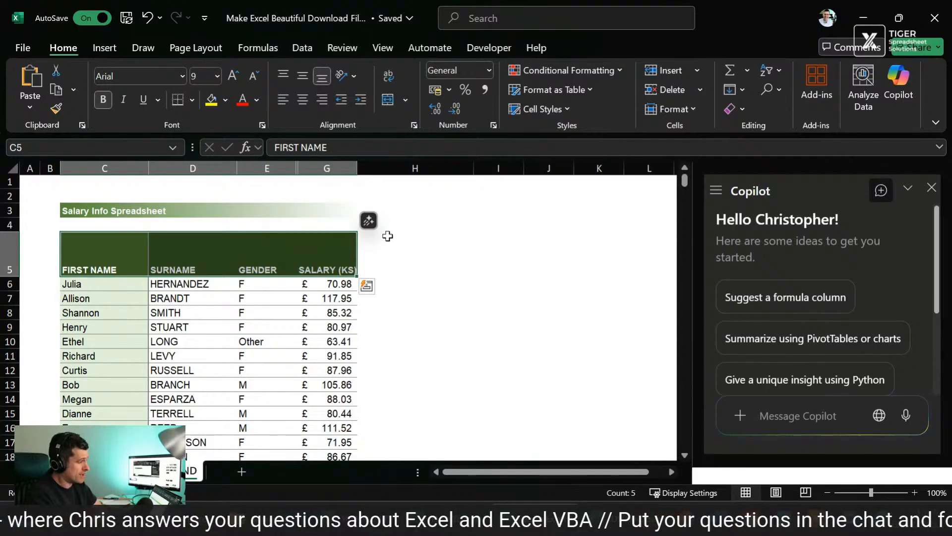
Step: Examine the light green shading of the FIRST NAME column by selecting its cells from C6 downward
{"action": "key", "text": "Down"}
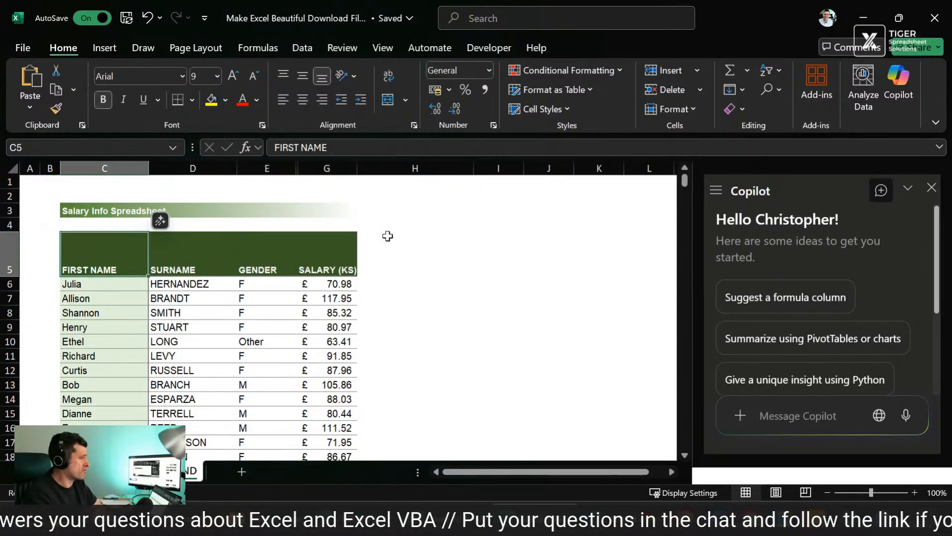
{"action": "key", "text": "shift+Down"}
{"action": "key", "text": "shift+Down"}
{"action": "key", "text": "shift+Down"}
{"action": "key", "text": "shift+Down"}
{"action": "key", "text": "shift+Down"}
{"action": "key", "text": "shift+Down"}
{"action": "key", "text": "shift+Down"}
{"action": "key", "text": "shift+Down"}
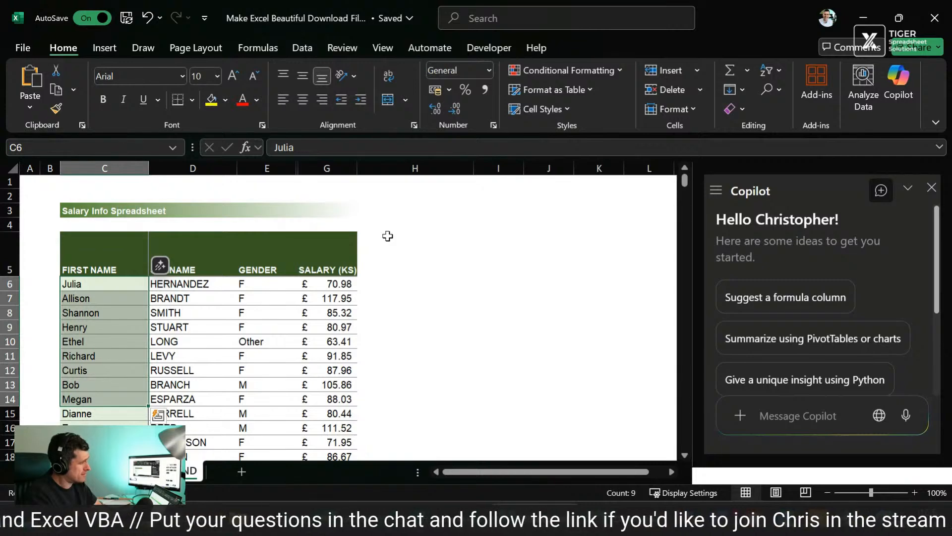
{"action": "key", "text": "Up"}
{"action": "key", "text": "Down"}
{"action": "key", "text": "shift+Down"}
{"action": "key", "text": "shift+Down"}
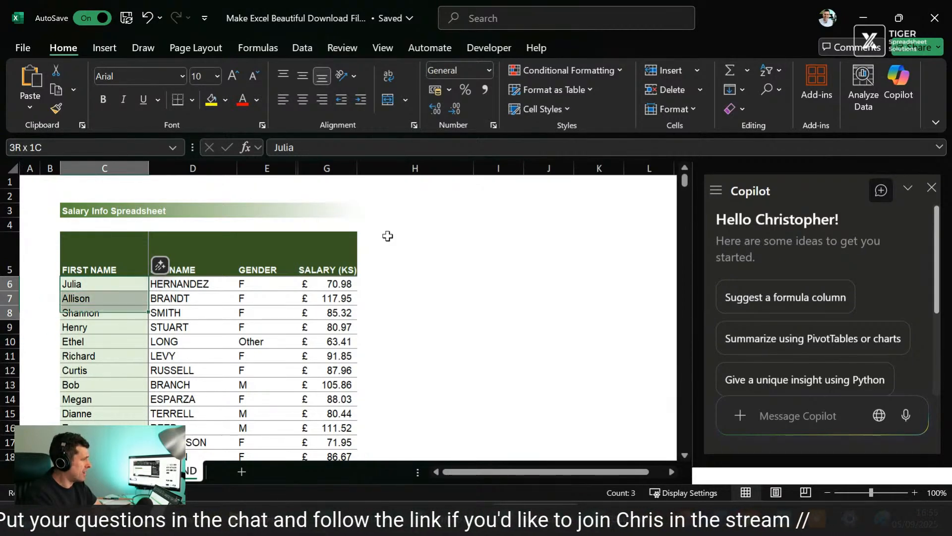
{"action": "key", "text": "shift+Down"}
{"action": "key", "text": "shift+Down"}
Step: Examine the body of the formatted table by selecting the block C6:G14
{"action": "key", "text": "shift+Down"}
{"action": "key", "text": "shift+Down"}
{"action": "key", "text": "Right"}
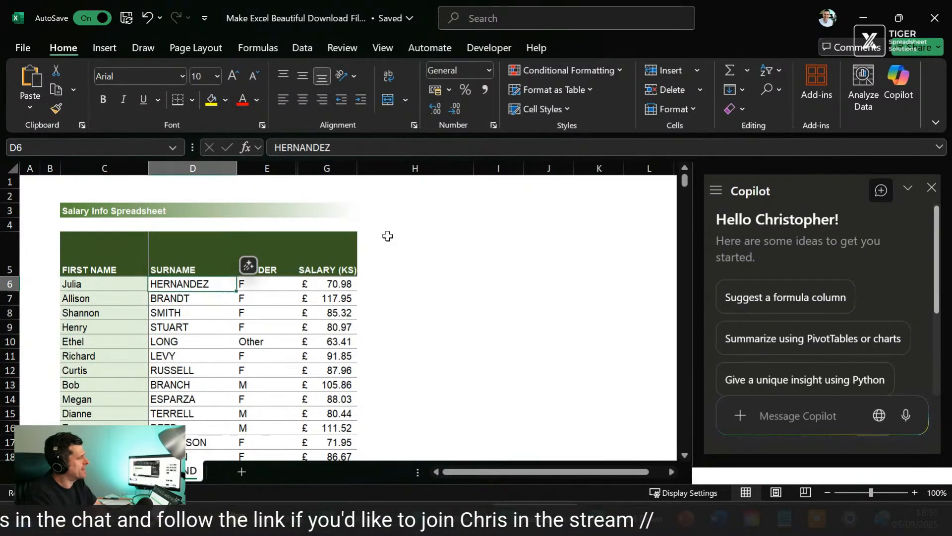
{"action": "key", "text": "Left"}
{"action": "key", "text": "shift+Right"}
{"action": "key", "text": "shift+Right"}
{"action": "key", "text": "shift+Right"}
{"action": "key", "text": "shift+Down"}
{"action": "key", "text": "shift+Down"}
{"action": "key", "text": "shift+Down"}
{"action": "key", "text": "shift+Down"}
{"action": "key", "text": "shift+Down"}
{"action": "key", "text": "shift+Down"}
{"action": "key", "text": "shift+Down"}
{"action": "key", "text": "shift+Down"}
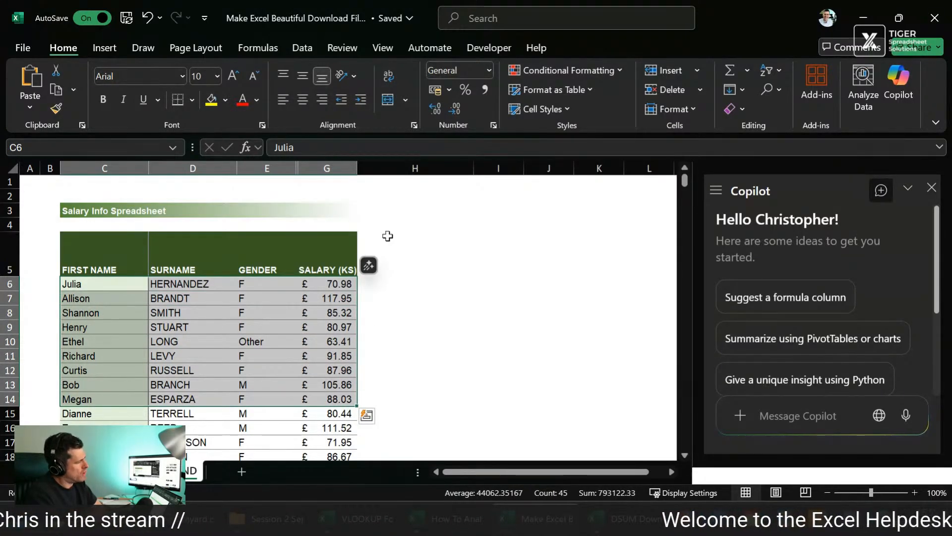
{"action": "key", "text": "Left"}
{"action": "key", "text": "Right"}
{"action": "key", "text": "Right"}
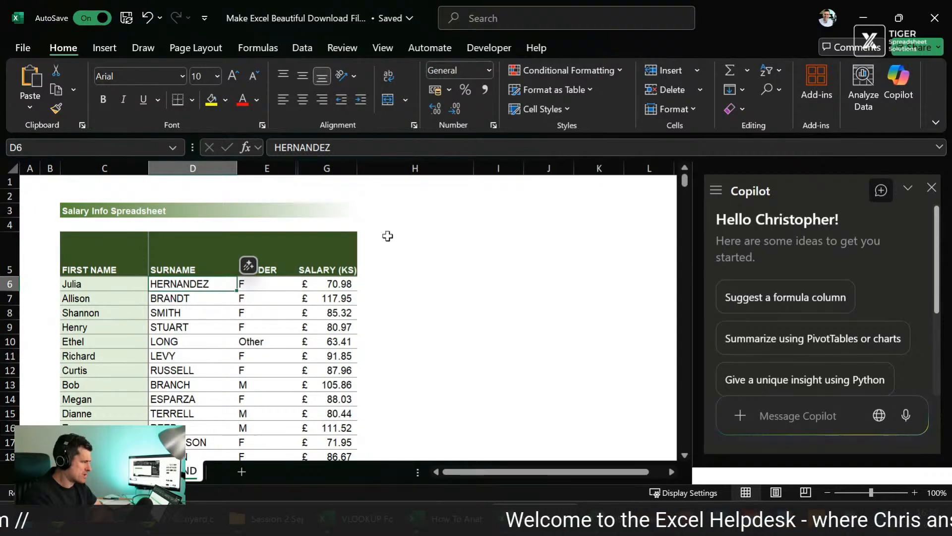
Step: Examine the horizontal borders along table rows 6 and 7, and view the list of 14 Excel formatting tips
{"action": "key", "text": "Left"}
{"action": "key", "text": "shift+Right"}
{"action": "key", "text": "shift+Right"}
{"action": "key", "text": "shift+Right"}
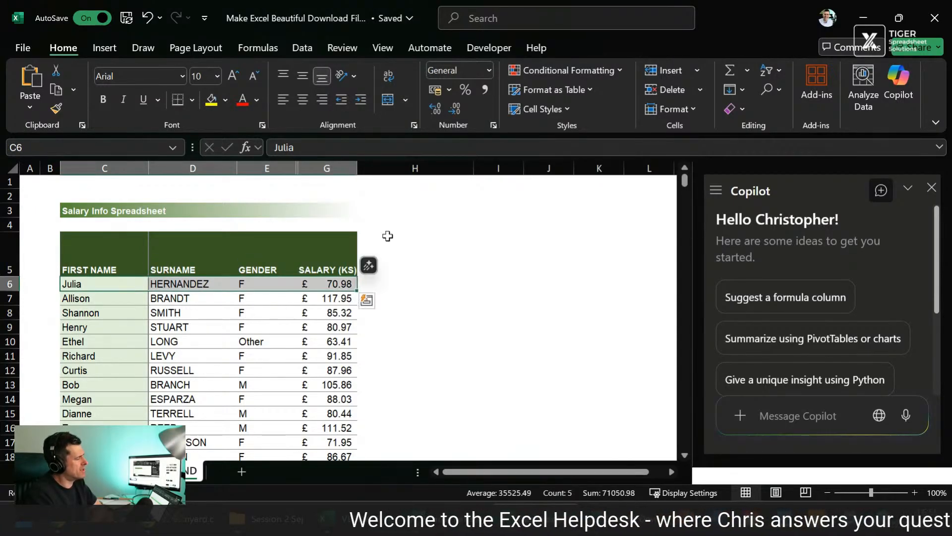
{"action": "key", "text": "Down"}
{"action": "key", "text": "shift+Right"}
{"action": "key", "text": "shift+Right"}
{"action": "key", "text": "shift+Right"}
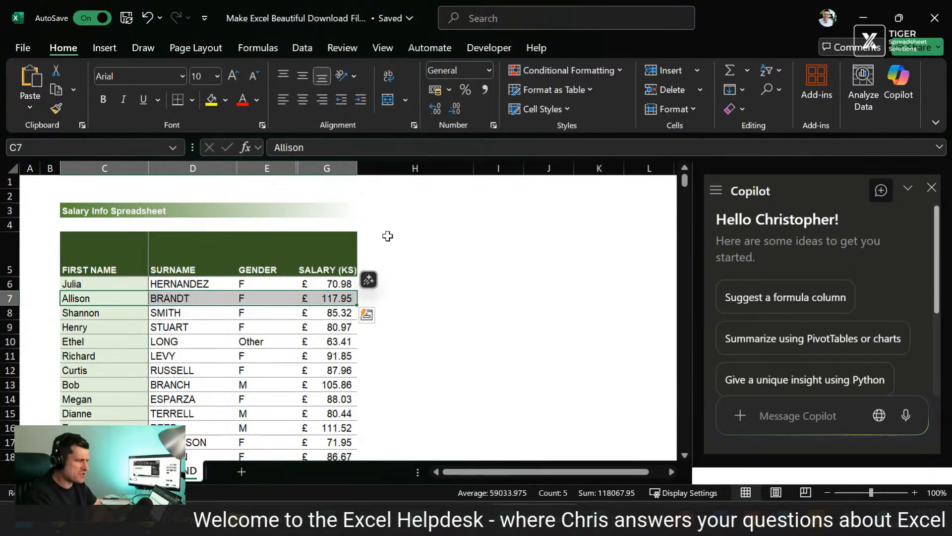
{"action": "left_click", "coordinate": [106, 472]}
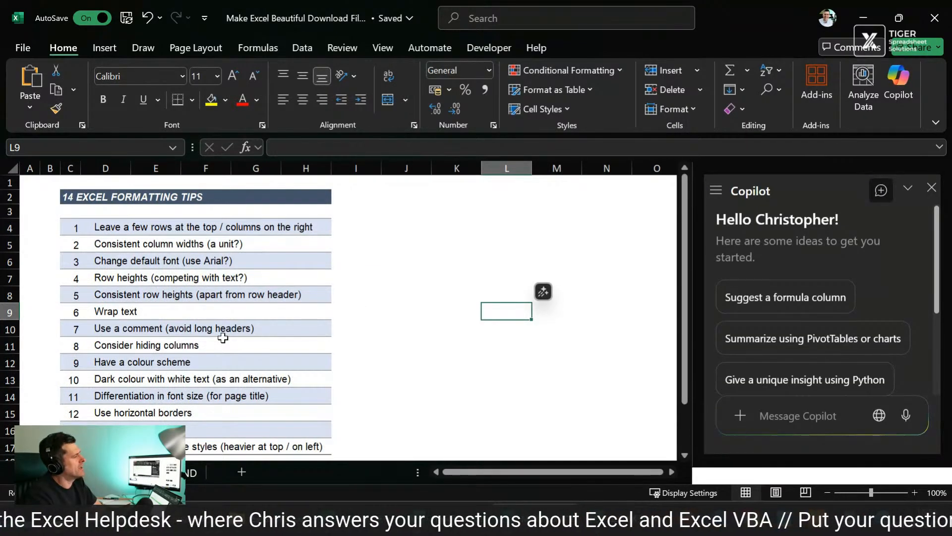
Step: Return to the unformatted START sheet and ask Copilot "would you be able format this sheet so it looks better?"
{"action": "left_click", "coordinate": [112, 472]}
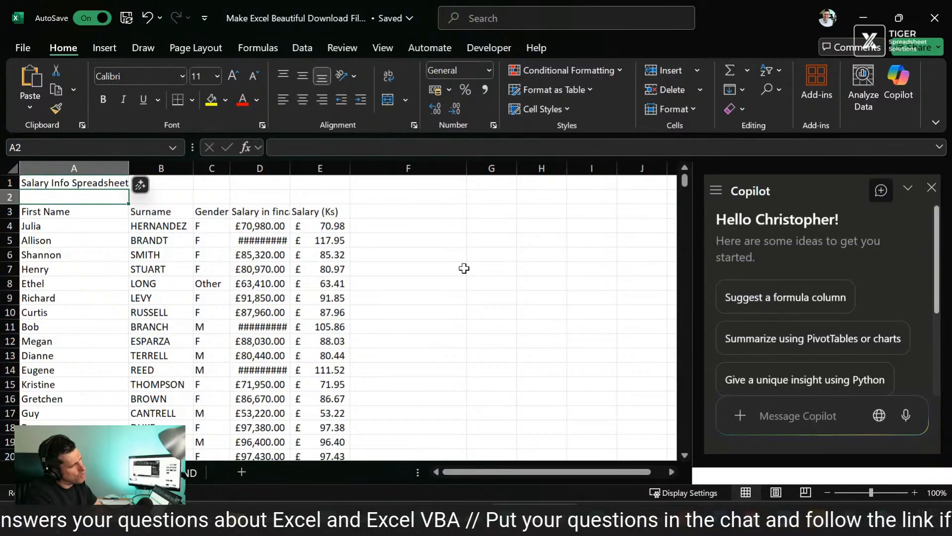
{"action": "scroll", "coordinate": [886, 292], "scroll_direction": "down", "scroll_amount": 3}
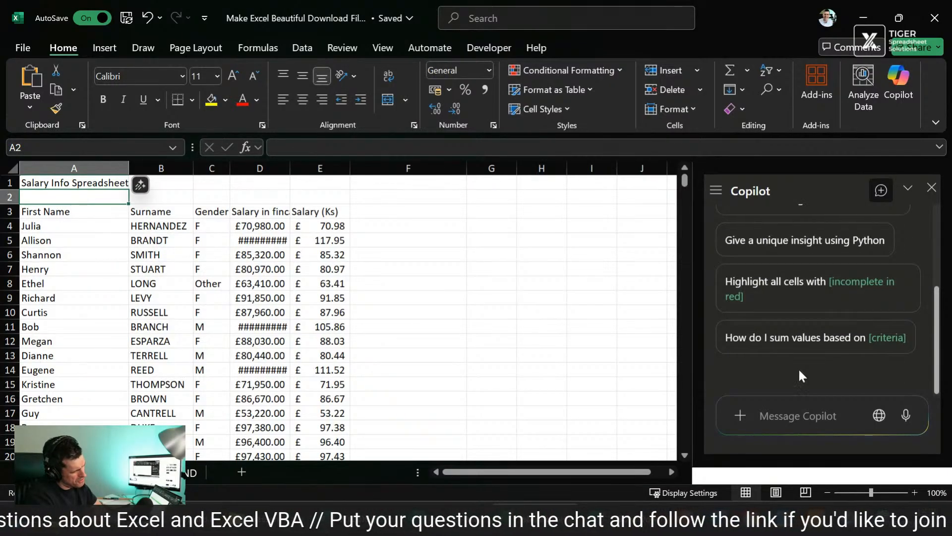
{"action": "left_click", "coordinate": [778, 415]}
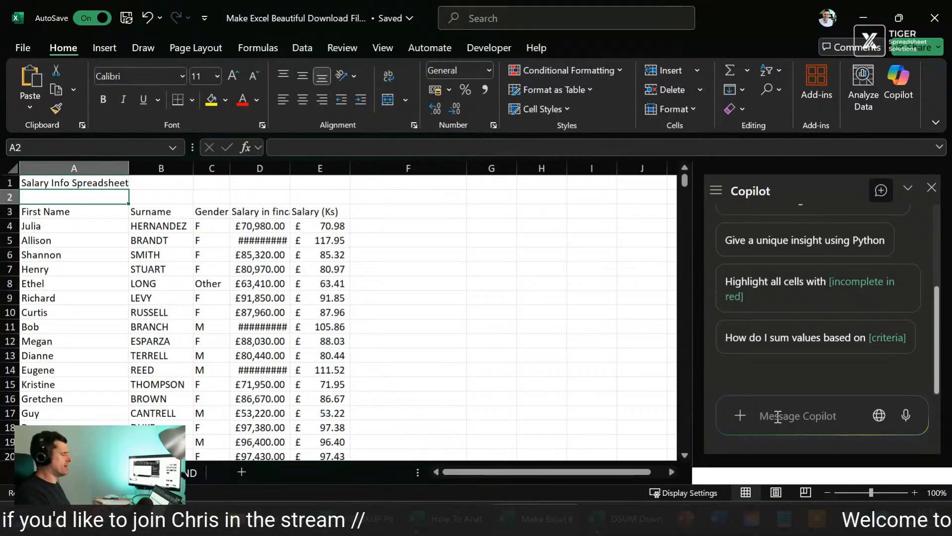
{"action": "type", "text": "would "}
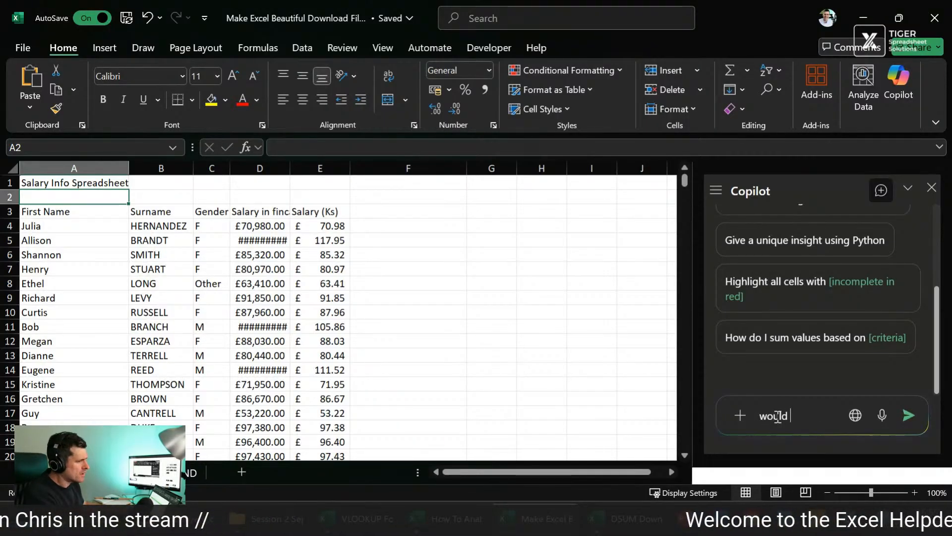
{"action": "type", "text": "you be able"}
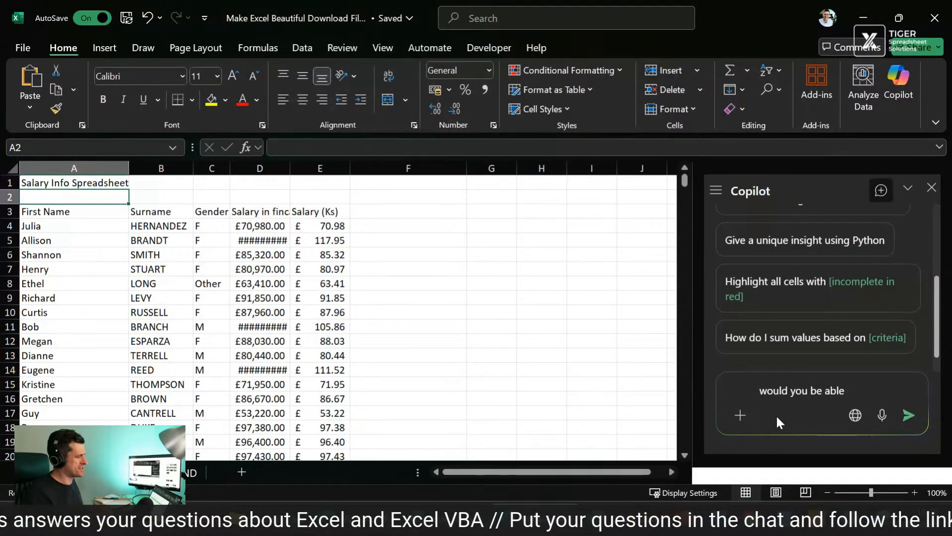
{"action": "type", "text": "forma"}
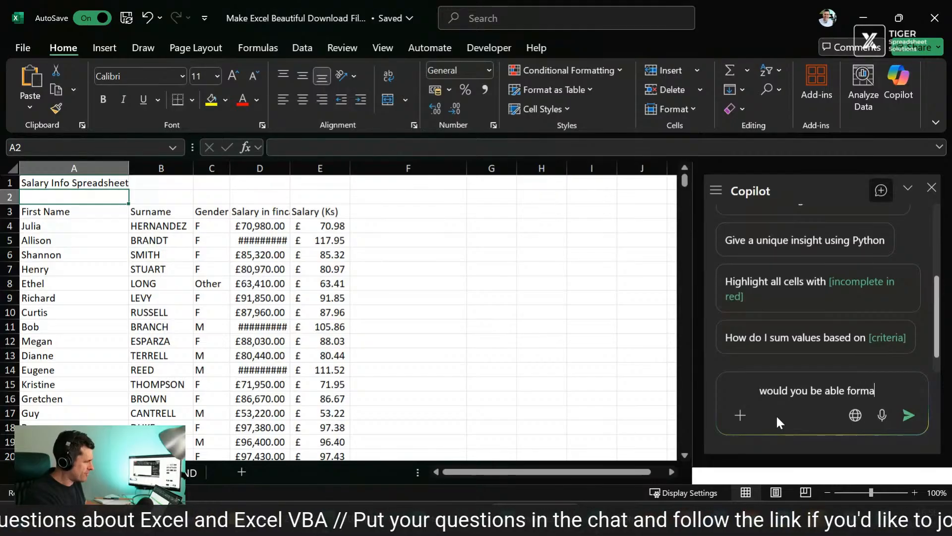
{"action": "type", "text": "t this sheet so"}
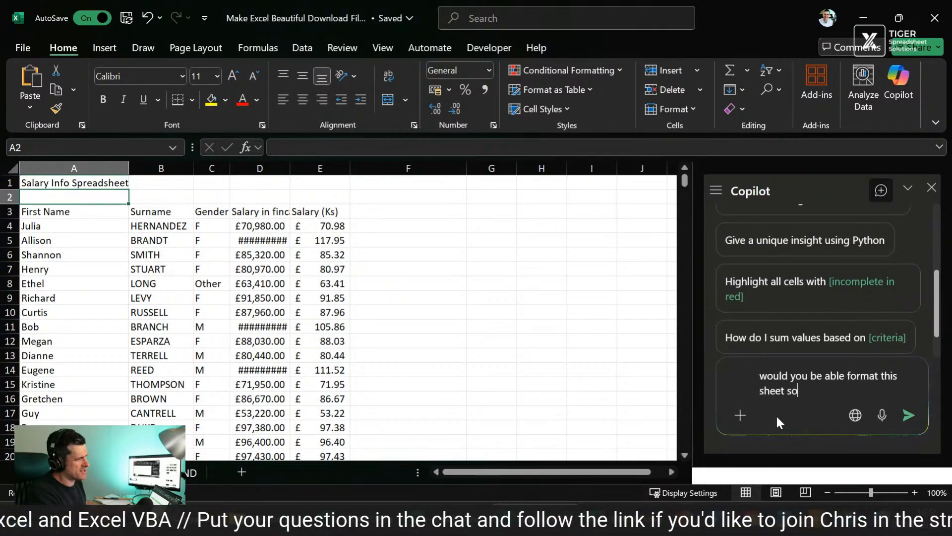
{"action": "type", "text": " it looks better?"}
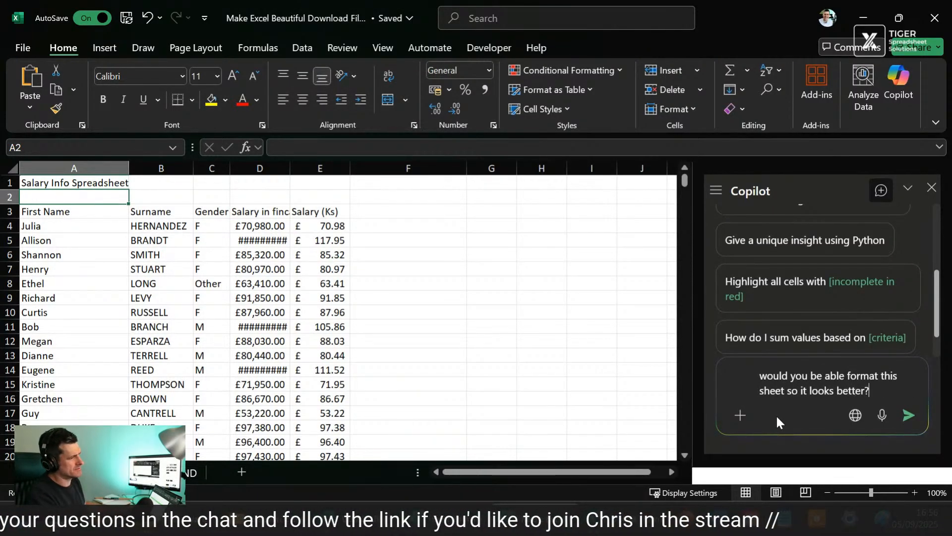
{"action": "key", "text": "Return"}
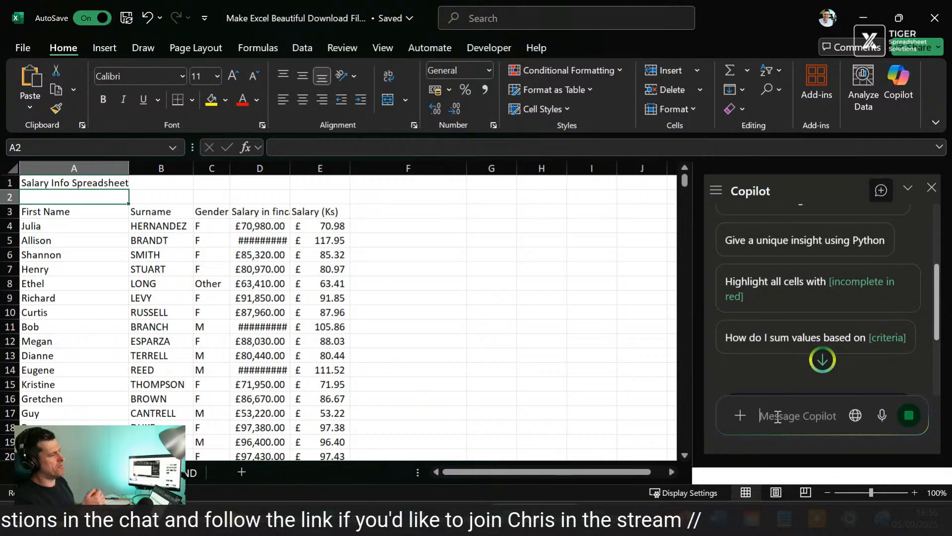
Step: Read Copilot's full reply to the formatting request, including the suggested follow-up prompts
{"action": "left_click", "coordinate": [822, 359]}
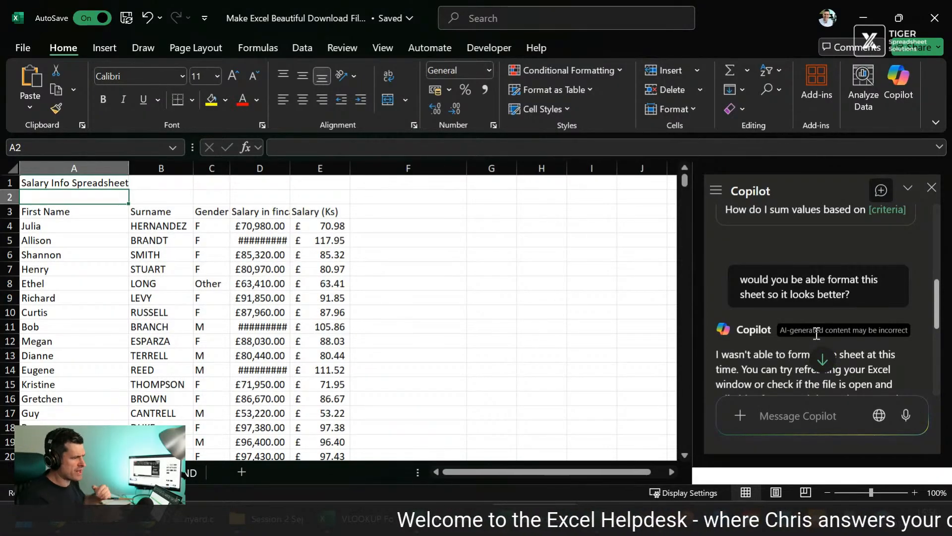
{"action": "scroll", "coordinate": [816, 333], "scroll_direction": "down", "scroll_amount": 3}
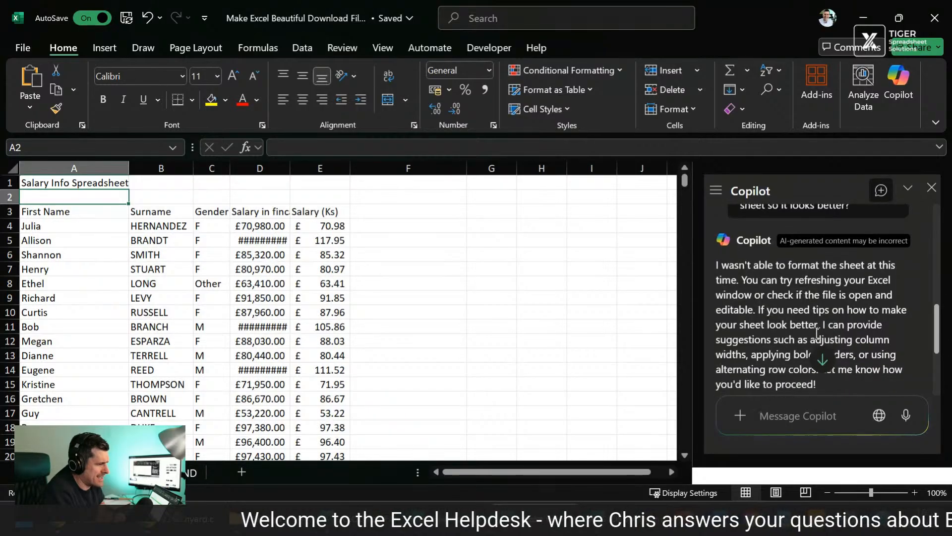
{"action": "scroll", "coordinate": [816, 334], "scroll_direction": "up", "scroll_amount": 1}
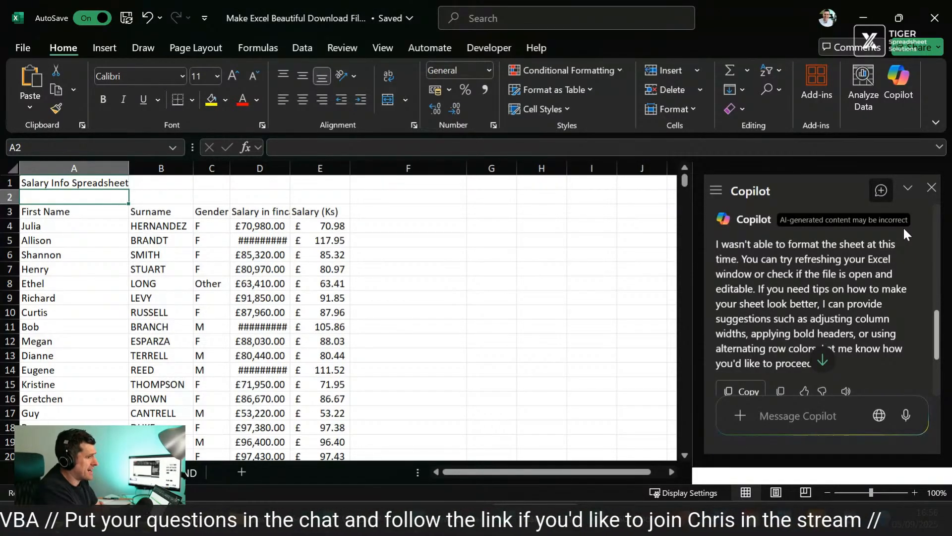
{"action": "scroll", "coordinate": [904, 227], "scroll_direction": "down", "scroll_amount": 1}
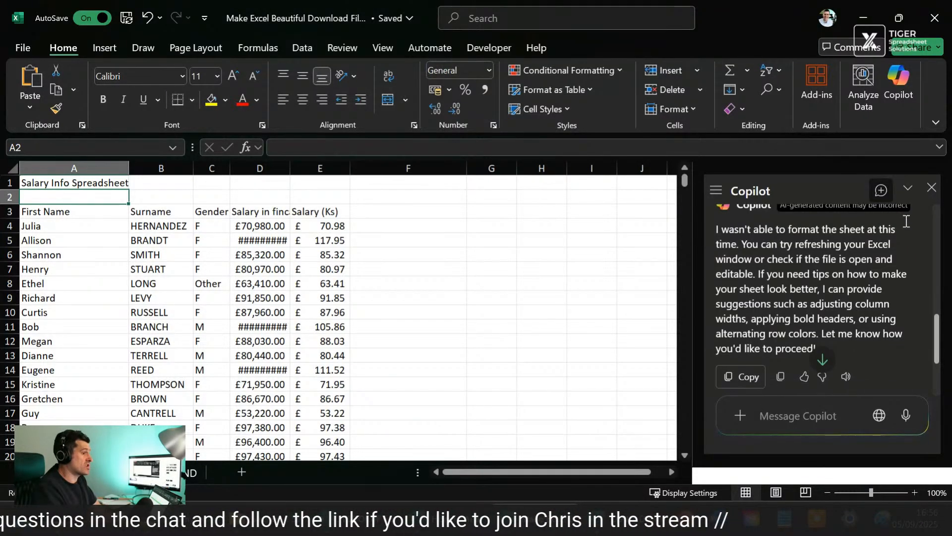
{"action": "scroll", "coordinate": [906, 221], "scroll_direction": "down", "scroll_amount": 1}
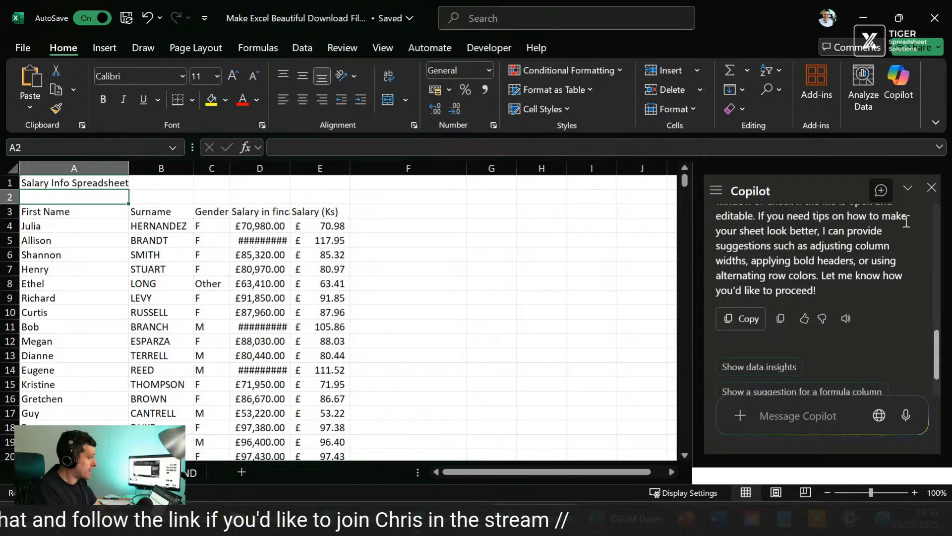
{"action": "scroll", "coordinate": [906, 221], "scroll_direction": "down", "scroll_amount": 1}
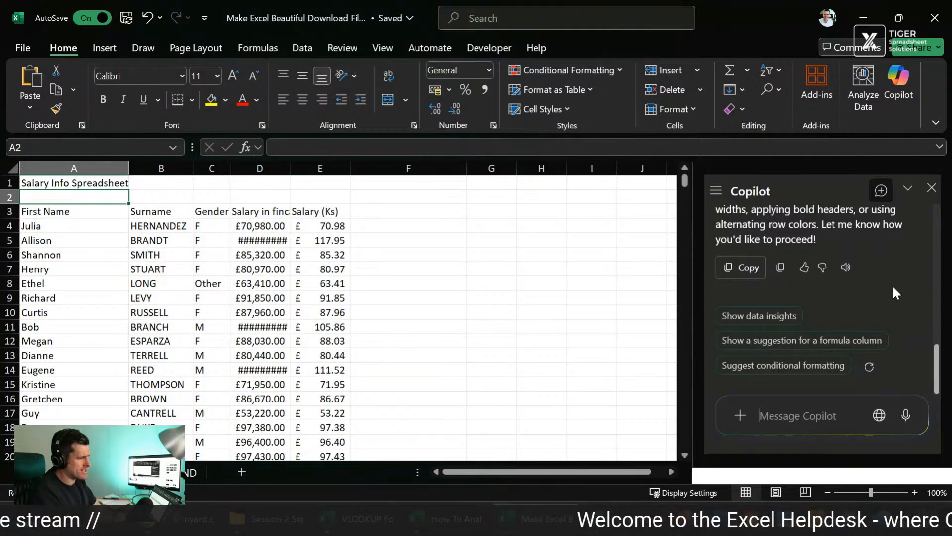
Step: Ask Copilot "could you give me some ideas?" and review the conditional formatting suggestions in its reply
{"action": "type", "text": "could you gi"}
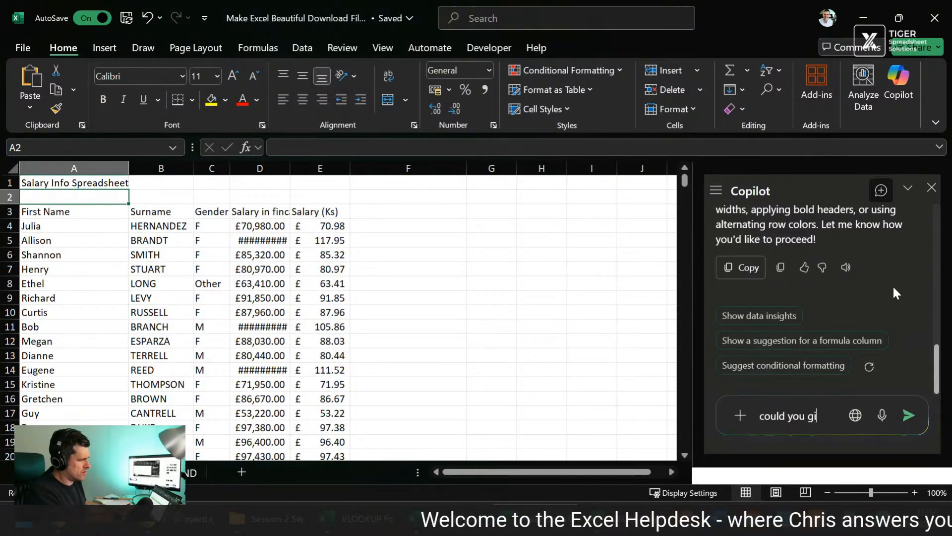
{"action": "type", "text": "ve me some ideas"}
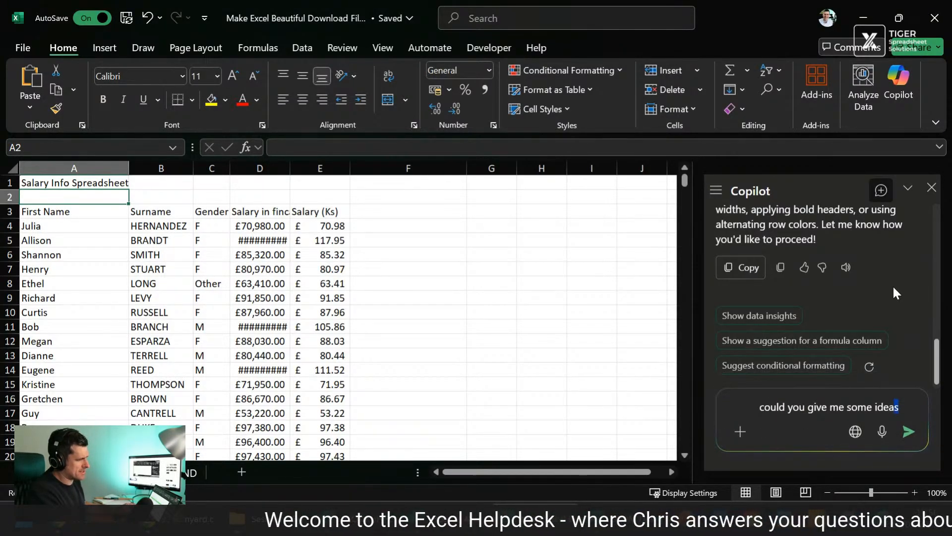
{"action": "type", "text": "?"}
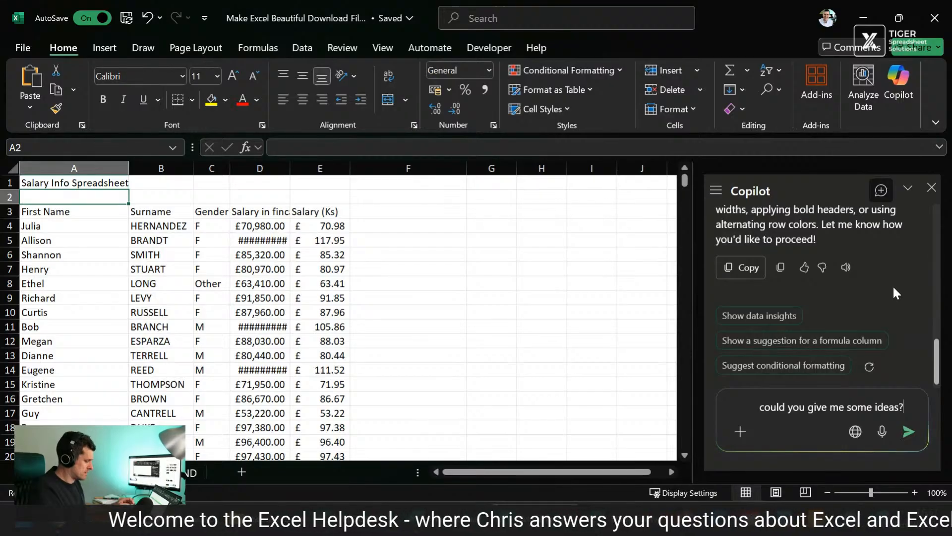
{"action": "key", "text": "Return"}
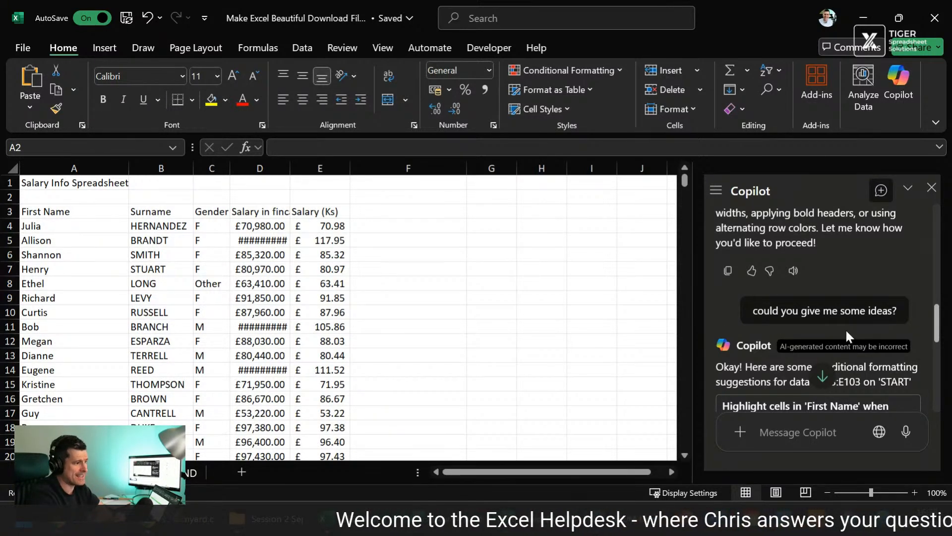
{"action": "scroll", "coordinate": [846, 329], "scroll_direction": "down", "scroll_amount": 2}
{"action": "scroll", "coordinate": [853, 329], "scroll_direction": "down", "scroll_amount": 1}
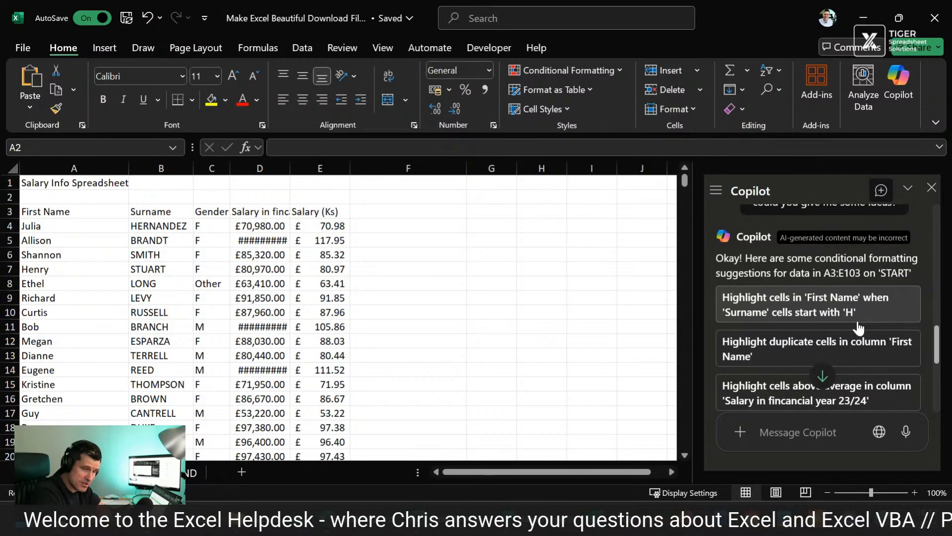
Step: Read Copilot's conditional formatting suggestions for A3:E103 on START, from the introductory line through the listed highlighting and colour scale options
{"action": "scroll", "coordinate": [860, 328], "scroll_direction": "down", "scroll_amount": 1}
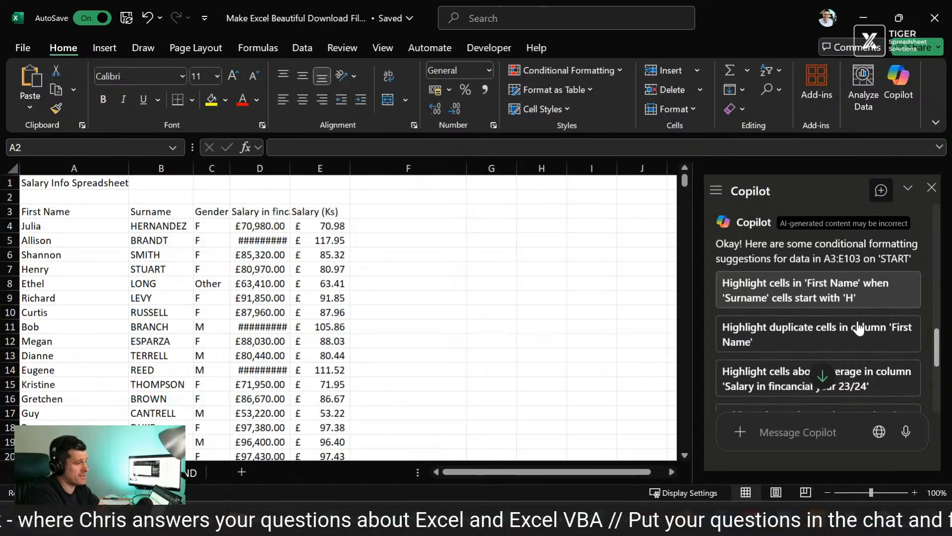
{"action": "scroll", "coordinate": [859, 328], "scroll_direction": "up", "scroll_amount": 1}
{"action": "scroll", "coordinate": [860, 328], "scroll_direction": "down", "scroll_amount": 1}
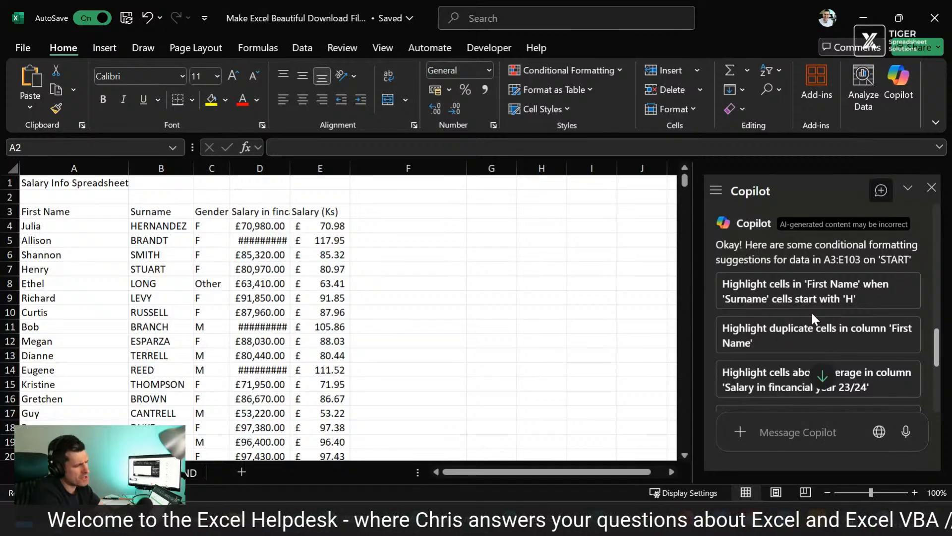
{"action": "scroll", "coordinate": [811, 313], "scroll_direction": "up", "scroll_amount": 1}
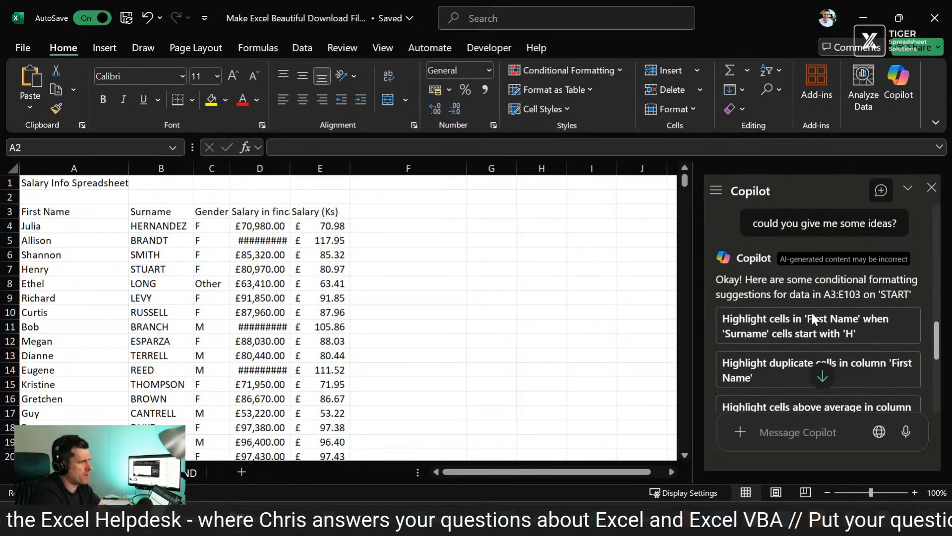
{"action": "scroll", "coordinate": [853, 315], "scroll_direction": "down", "scroll_amount": 1}
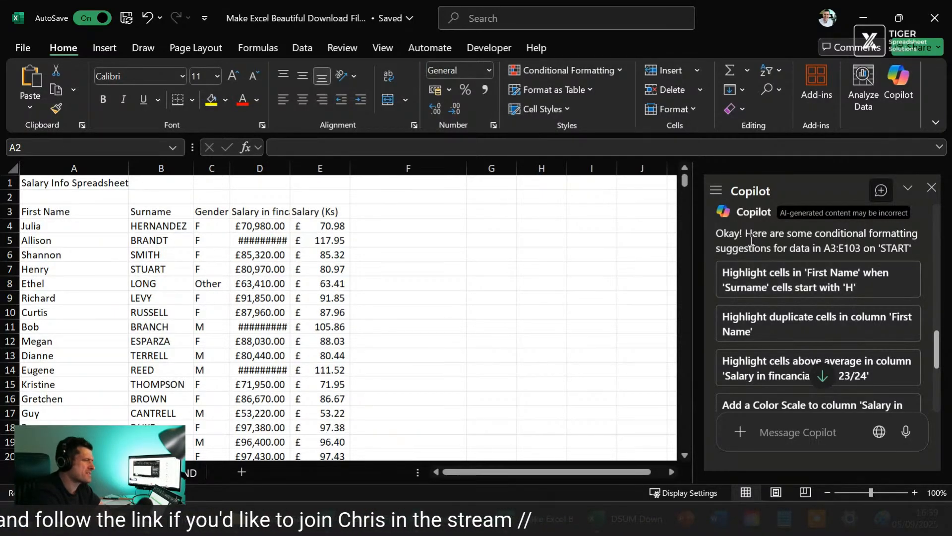
{"action": "left_click_drag", "start_coordinate": [745, 234], "coordinate": [739, 233]}
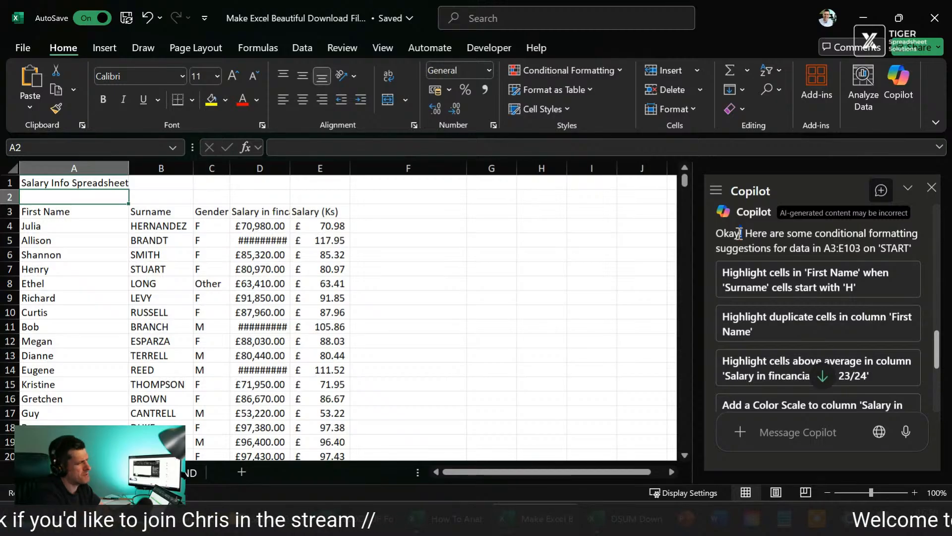
{"action": "scroll", "coordinate": [843, 285], "scroll_direction": "down", "scroll_amount": 1}
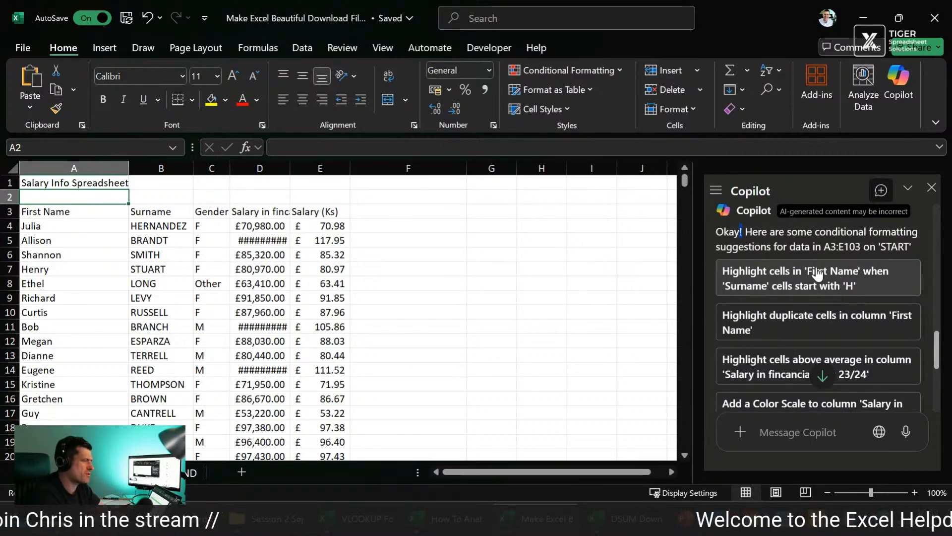
{"action": "left_click_drag", "start_coordinate": [768, 233], "coordinate": [785, 232]}
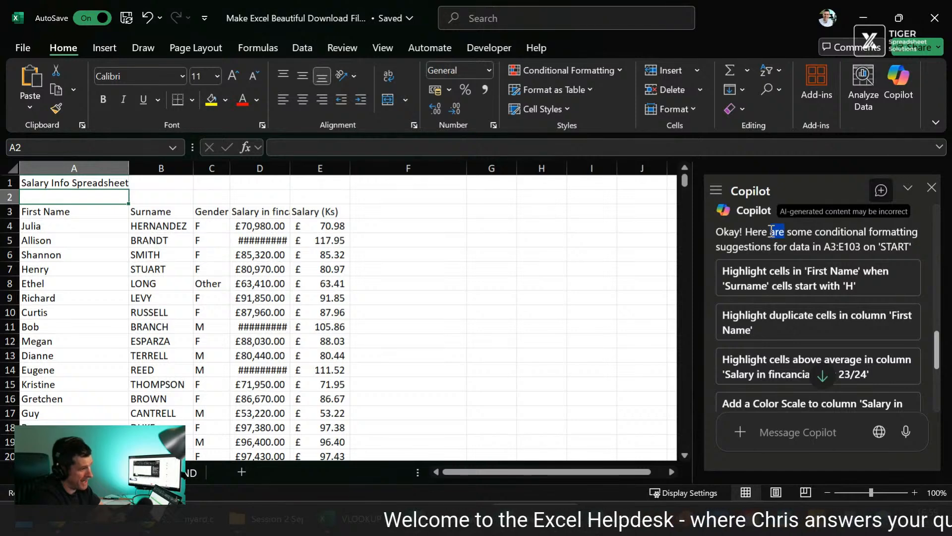
{"action": "left_click_drag", "start_coordinate": [814, 232], "coordinate": [788, 228]}
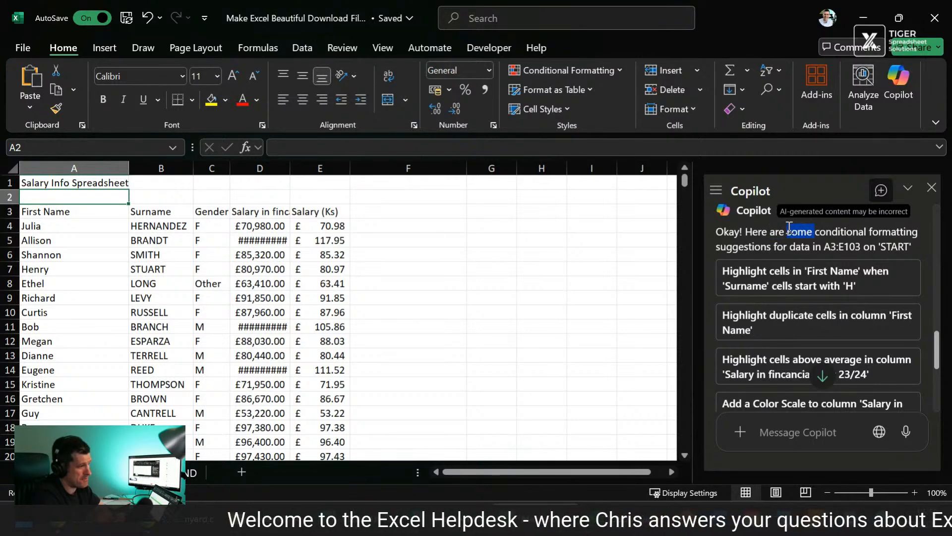
{"action": "left_click", "coordinate": [913, 241]}
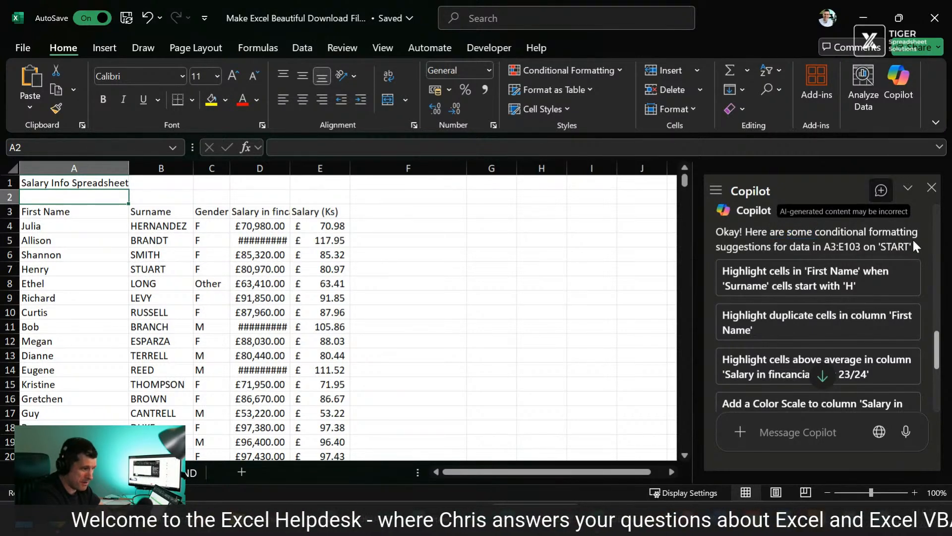
{"action": "scroll", "coordinate": [912, 238], "scroll_direction": "down", "scroll_amount": 1}
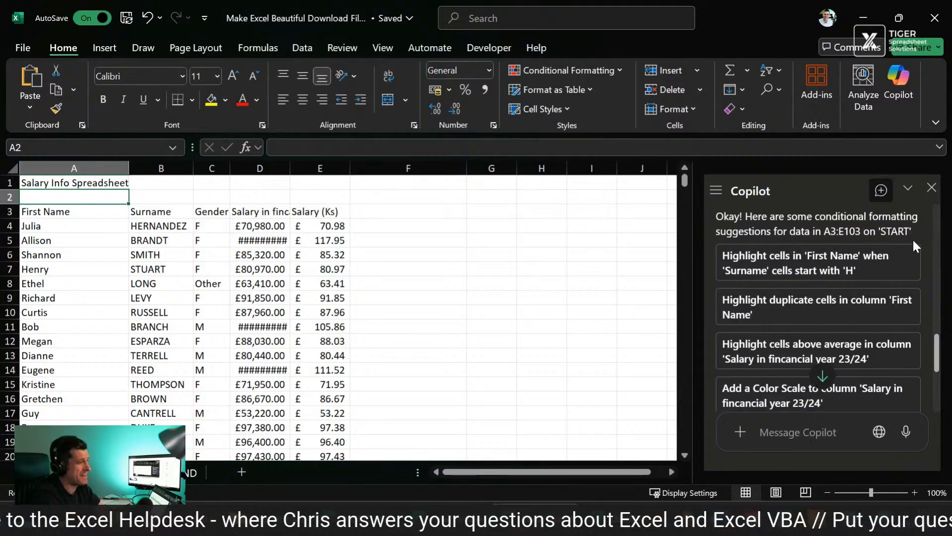
{"action": "scroll", "coordinate": [913, 242], "scroll_direction": "down", "scroll_amount": 2}
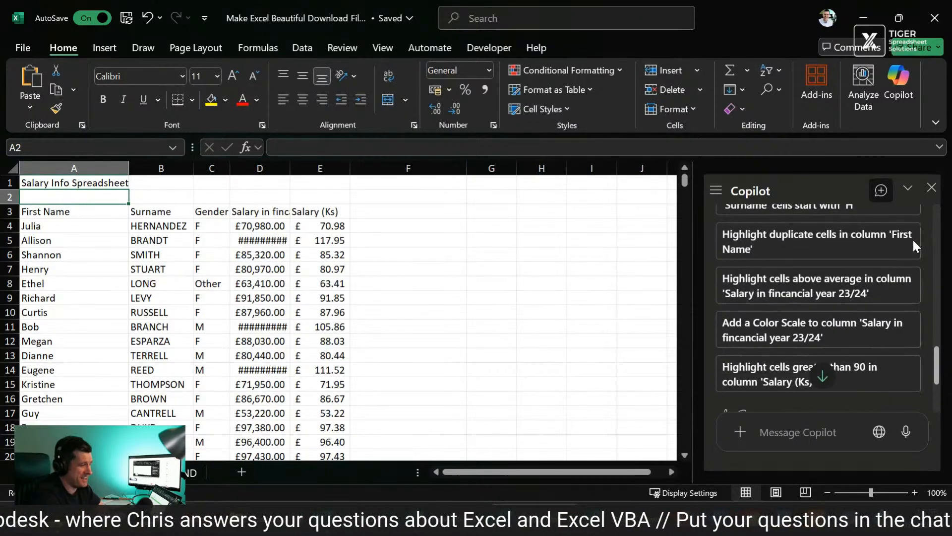
{"action": "scroll", "coordinate": [913, 241], "scroll_direction": "up", "scroll_amount": 3}
{"action": "scroll", "coordinate": [912, 238], "scroll_direction": "down", "scroll_amount": 3}
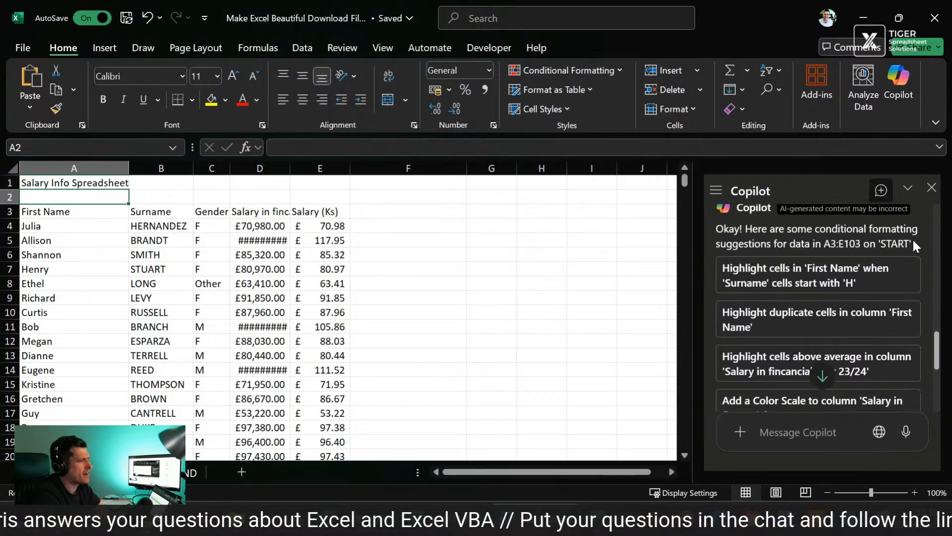
{"action": "scroll", "coordinate": [913, 239], "scroll_direction": "down", "scroll_amount": 1}
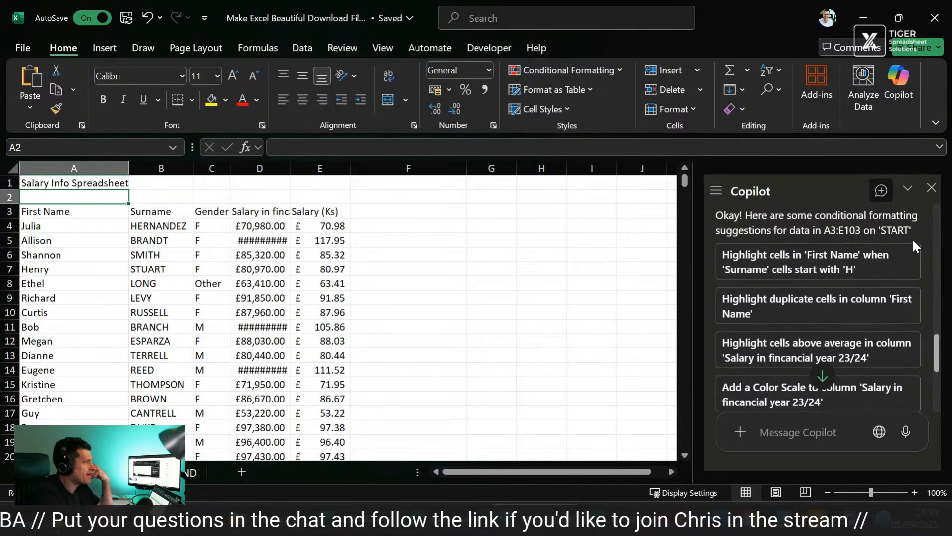
{"action": "scroll", "coordinate": [913, 241], "scroll_direction": "down", "scroll_amount": 1}
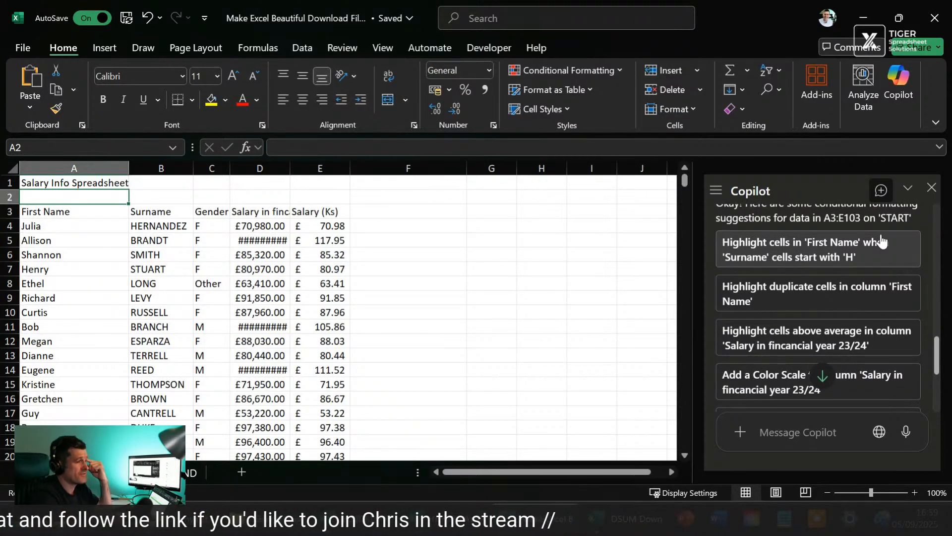
{"action": "scroll", "coordinate": [881, 241], "scroll_direction": "up", "scroll_amount": 1}
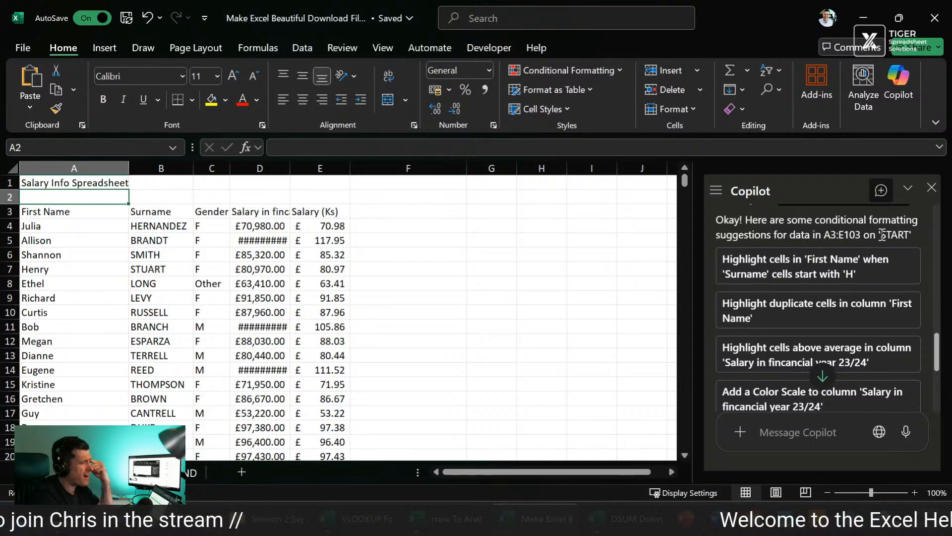
Step: Apply Copilot's suggestion to highlight First Name cells in yellow with black font where Surname starts with H, using =LEFT($B4,1)="H", and review the rule
{"action": "left_click", "coordinate": [807, 280]}
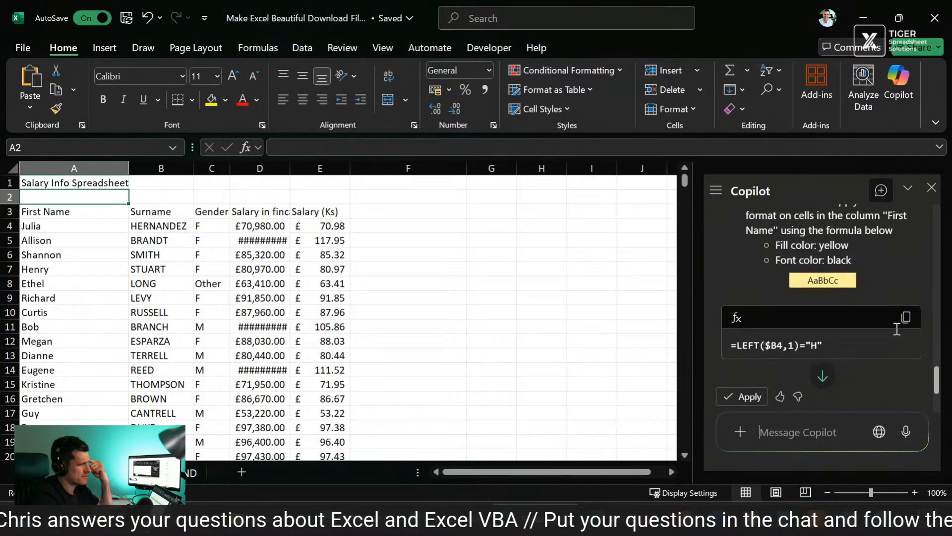
{"action": "left_click", "coordinate": [750, 363]}
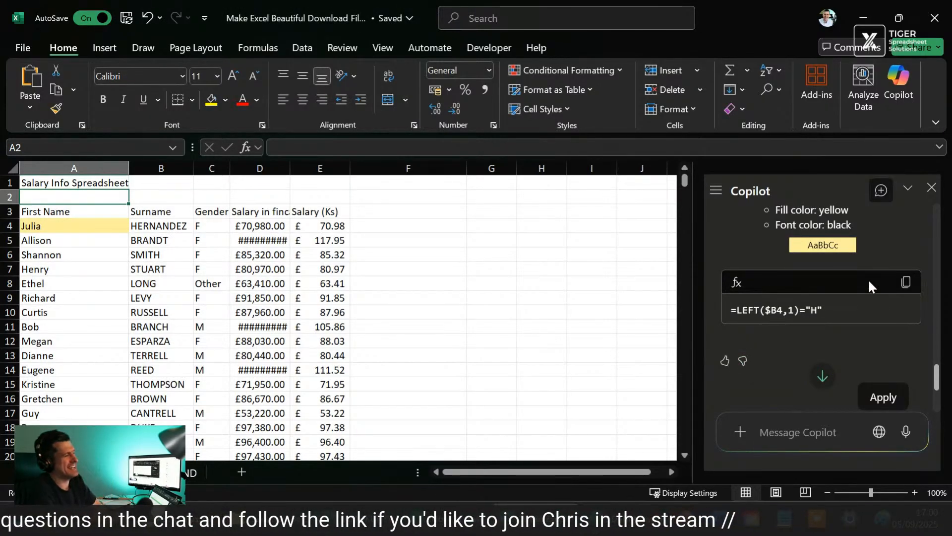
{"action": "scroll", "coordinate": [868, 279], "scroll_direction": "up", "scroll_amount": 3}
{"action": "scroll", "coordinate": [869, 281], "scroll_direction": "down", "scroll_amount": 1}
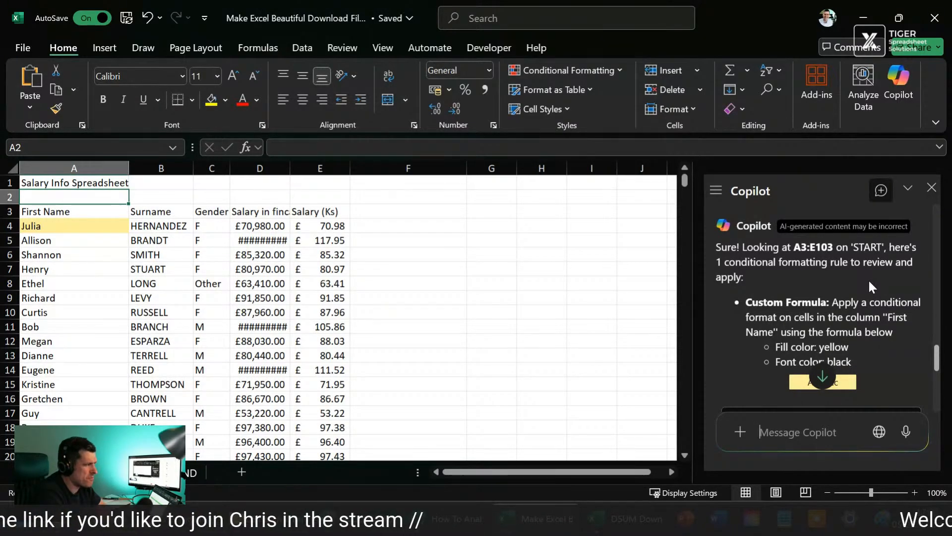
Step: Use Copilot's follow-up prompt "Bold the first column" and apply the proposed bolding of the First Name column
{"action": "scroll", "coordinate": [867, 279], "scroll_direction": "down", "scroll_amount": 5}
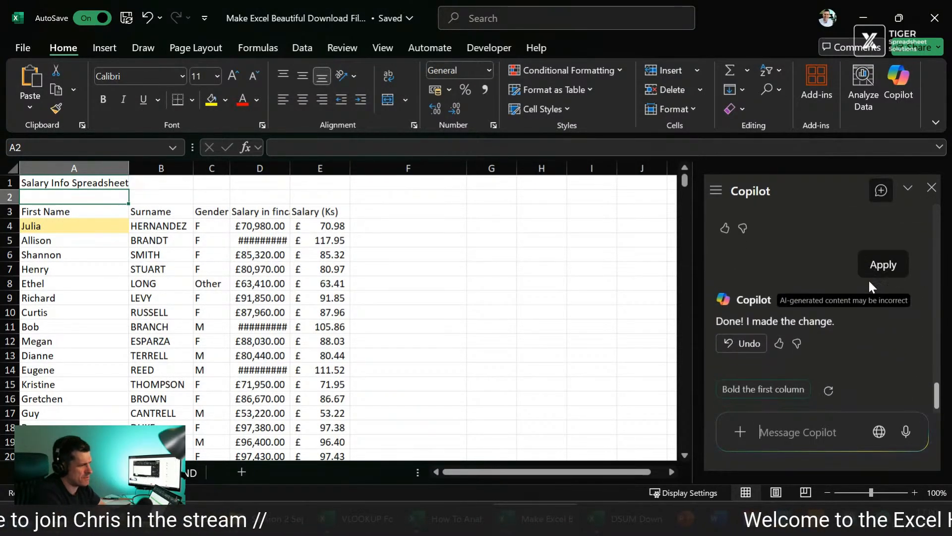
{"action": "left_click", "coordinate": [764, 382]}
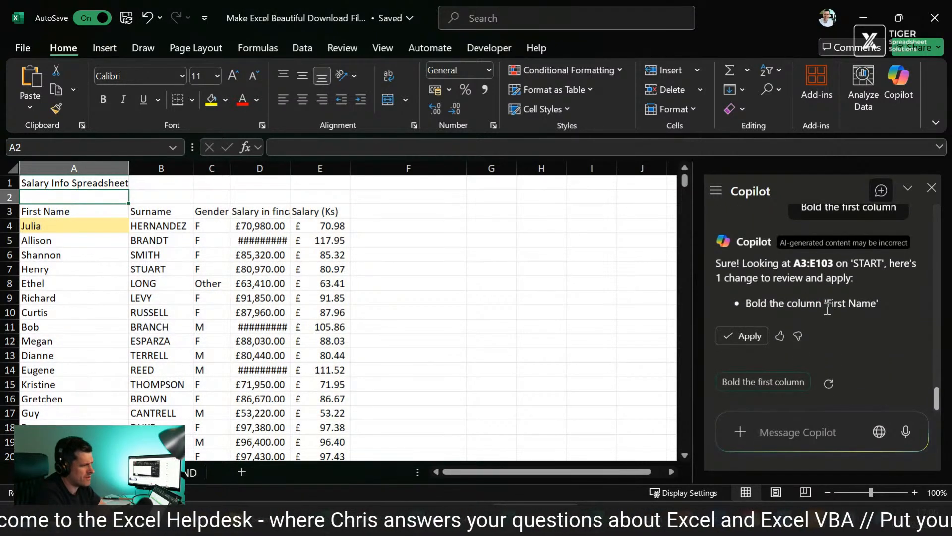
{"action": "left_click", "coordinate": [743, 337]}
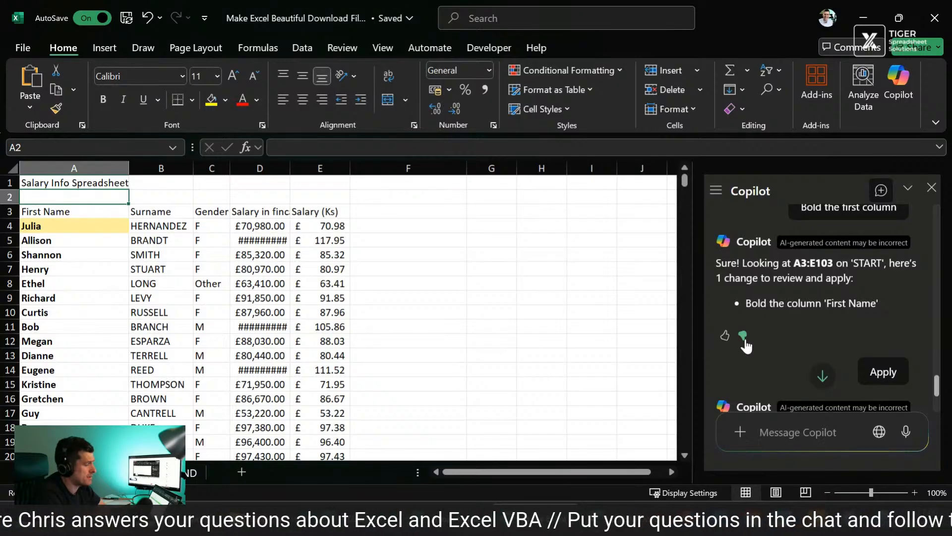
Step: Give Copilot's bold-column reply a thumbs-down, choose "No, don't contact me" in the feedback form, and close the form
{"action": "left_click", "coordinate": [743, 336]}
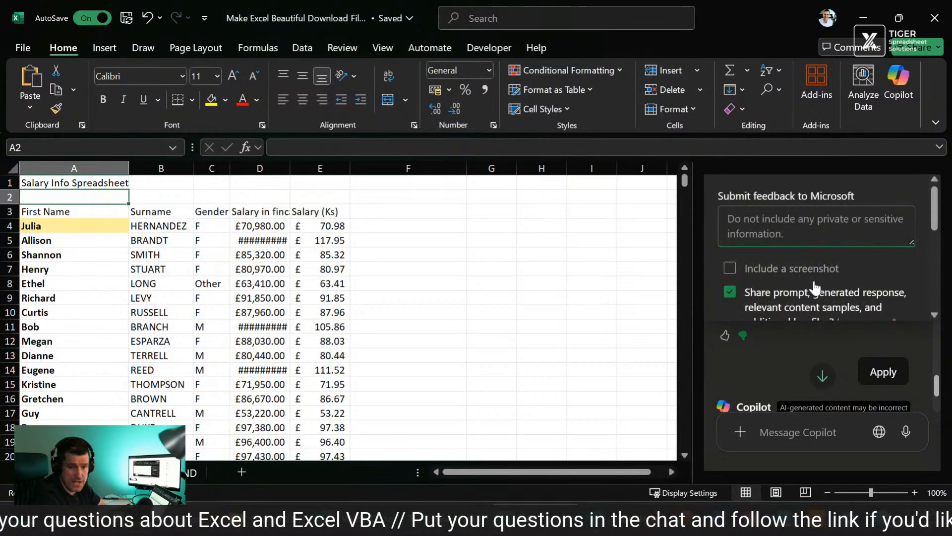
{"action": "scroll", "coordinate": [814, 287], "scroll_direction": "down", "scroll_amount": 2}
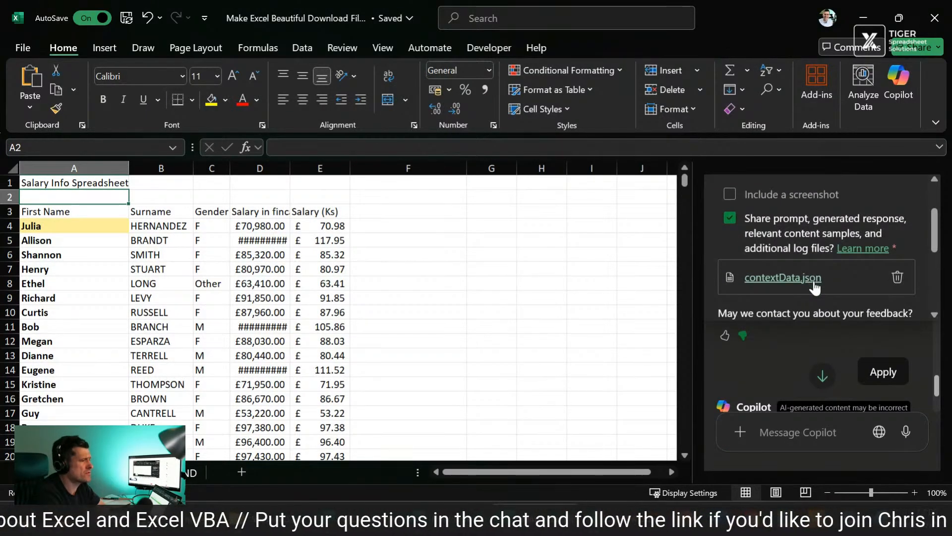
{"action": "scroll", "coordinate": [815, 287], "scroll_direction": "down", "scroll_amount": 3}
{"action": "scroll", "coordinate": [815, 288], "scroll_direction": "up", "scroll_amount": 2}
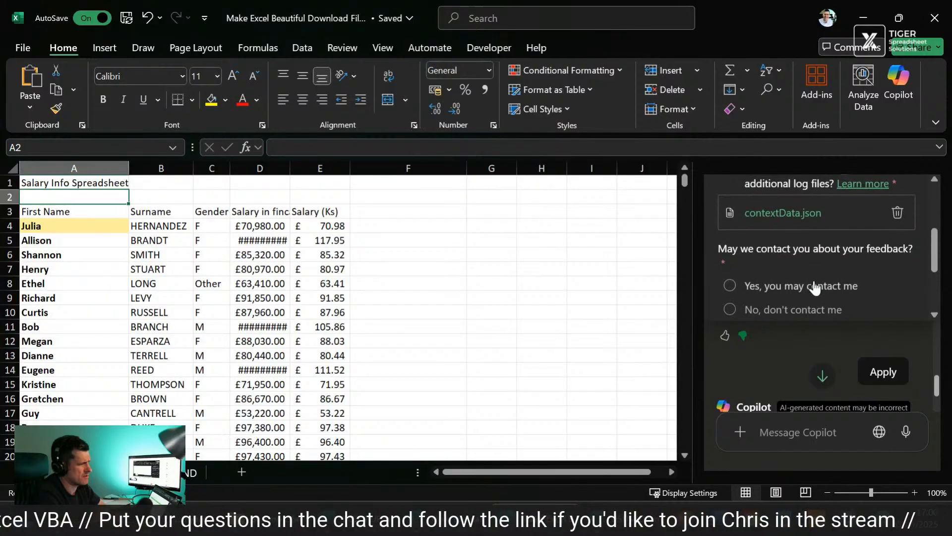
{"action": "scroll", "coordinate": [813, 286], "scroll_direction": "up", "scroll_amount": 3}
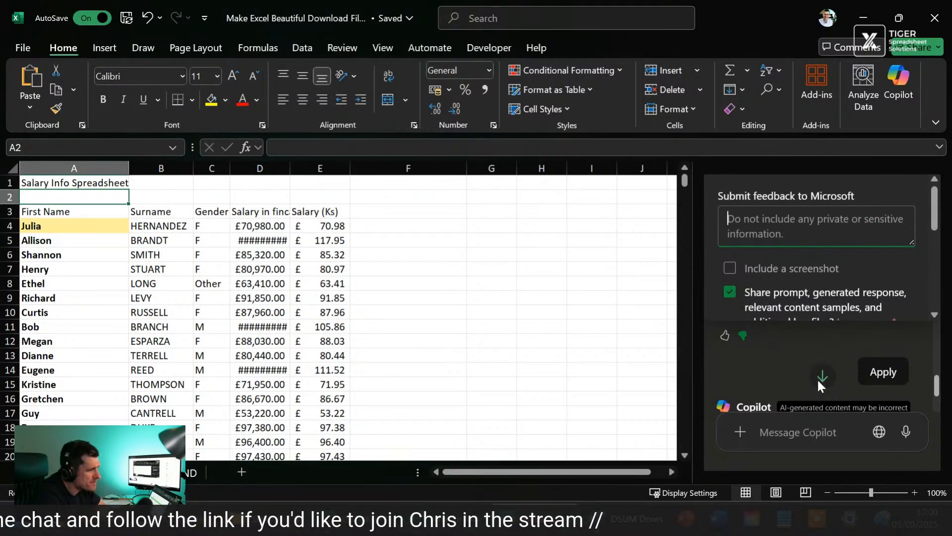
{"action": "scroll", "coordinate": [895, 283], "scroll_direction": "down", "scroll_amount": 5}
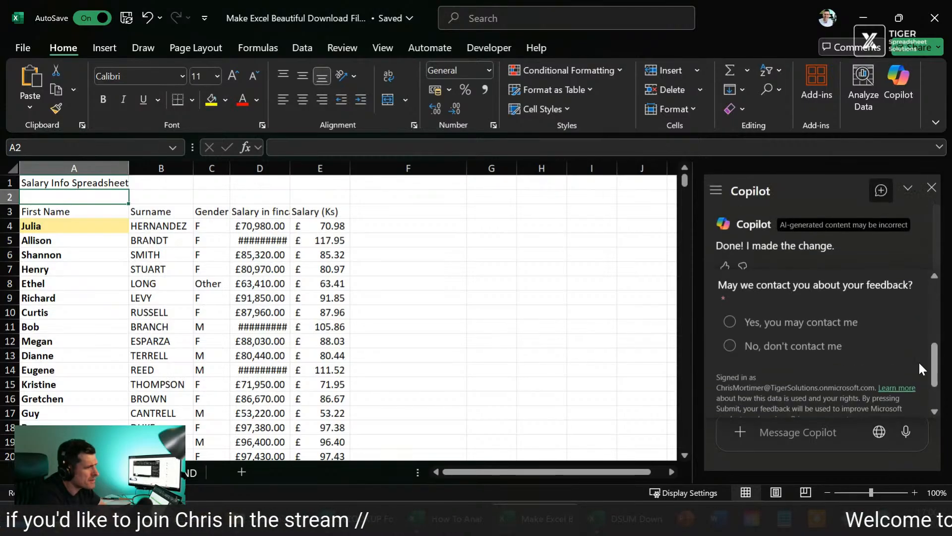
{"action": "left_click", "coordinate": [798, 345]}
{"action": "scroll", "coordinate": [887, 357], "scroll_direction": "down", "scroll_amount": 3}
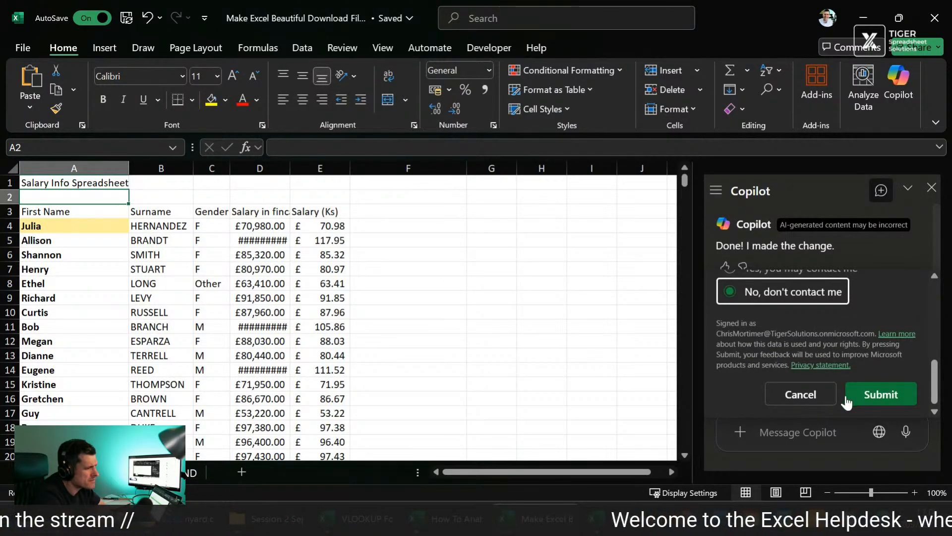
{"action": "left_click", "coordinate": [830, 396]}
{"action": "scroll", "coordinate": [905, 284], "scroll_direction": "down", "scroll_amount": 3}
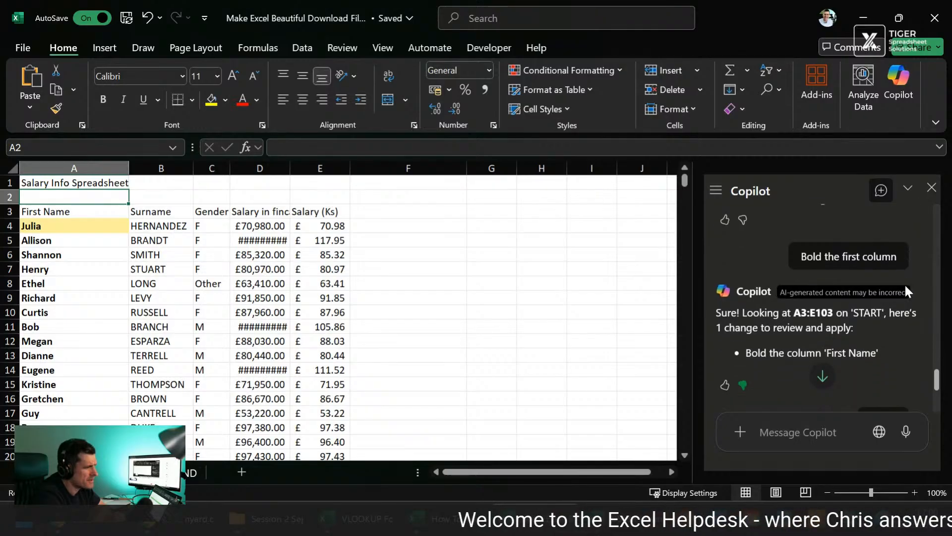
{"action": "left_click", "coordinate": [883, 293]}
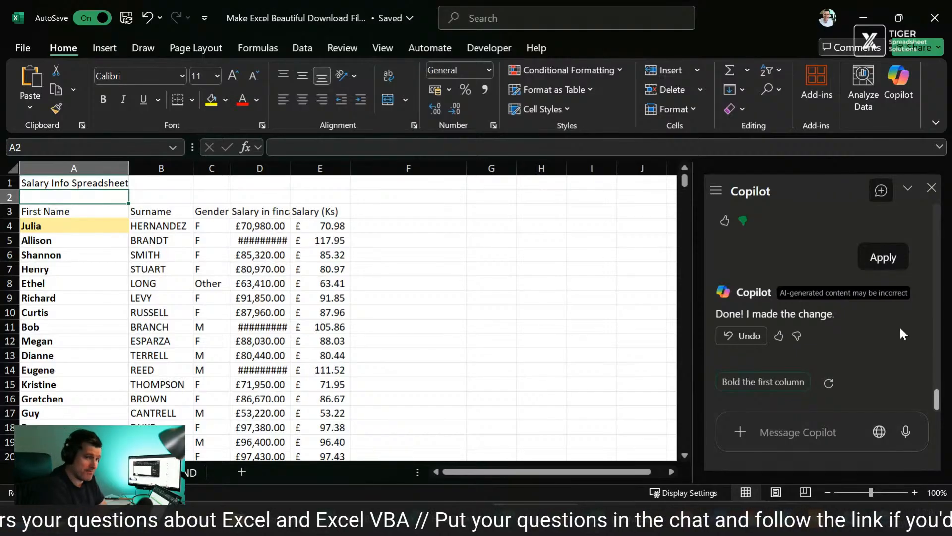
Step: Return to Copilot's list of ideas and apply the suggestion to highlight duplicate First Name cells with yellow fill and black font
{"action": "scroll", "coordinate": [899, 326], "scroll_direction": "up", "scroll_amount": 2}
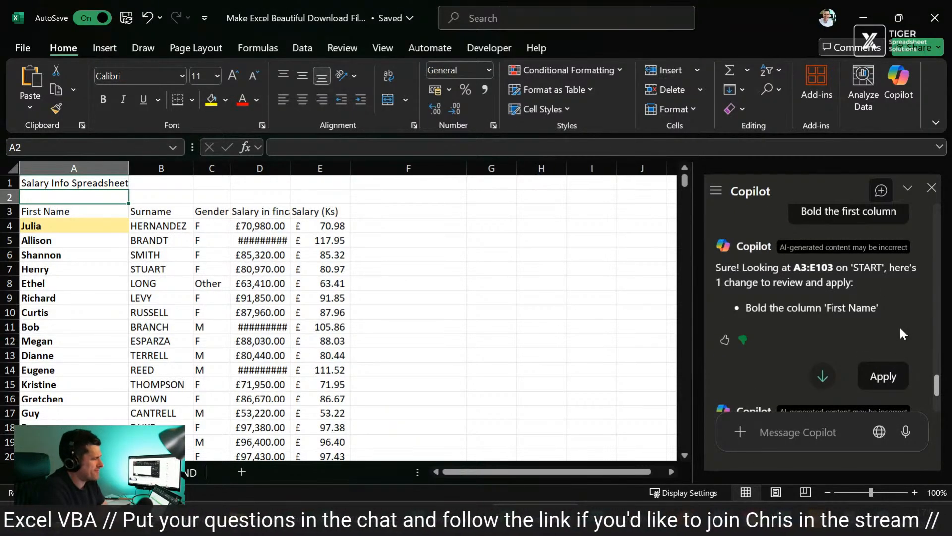
{"action": "scroll", "coordinate": [900, 325], "scroll_direction": "up", "scroll_amount": 1}
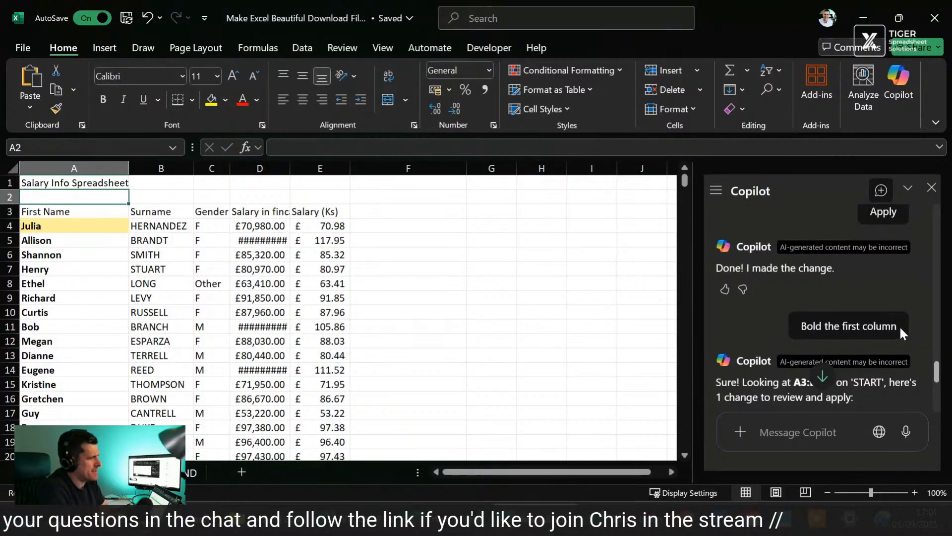
{"action": "scroll", "coordinate": [900, 325], "scroll_direction": "up", "scroll_amount": 10}
{"action": "scroll", "coordinate": [899, 326], "scroll_direction": "up", "scroll_amount": 5}
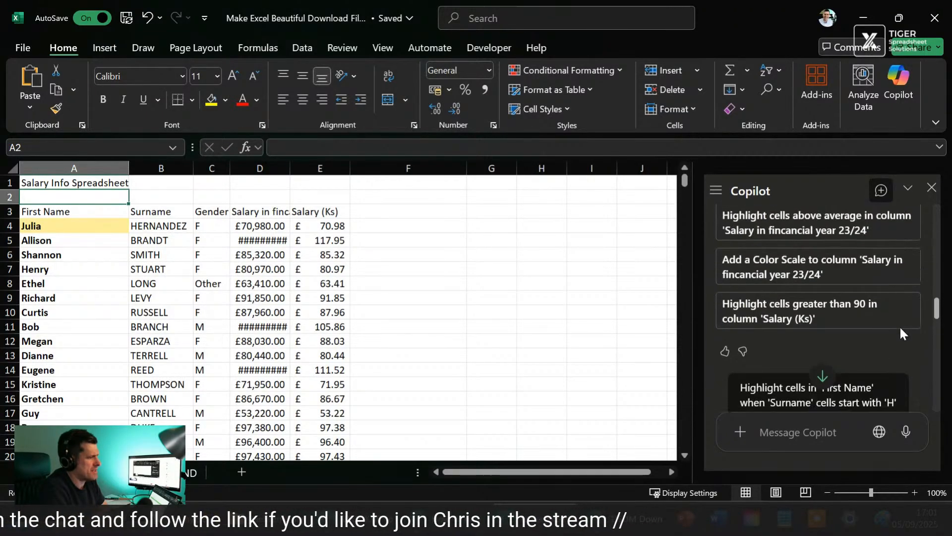
{"action": "scroll", "coordinate": [900, 325], "scroll_direction": "down", "scroll_amount": 2}
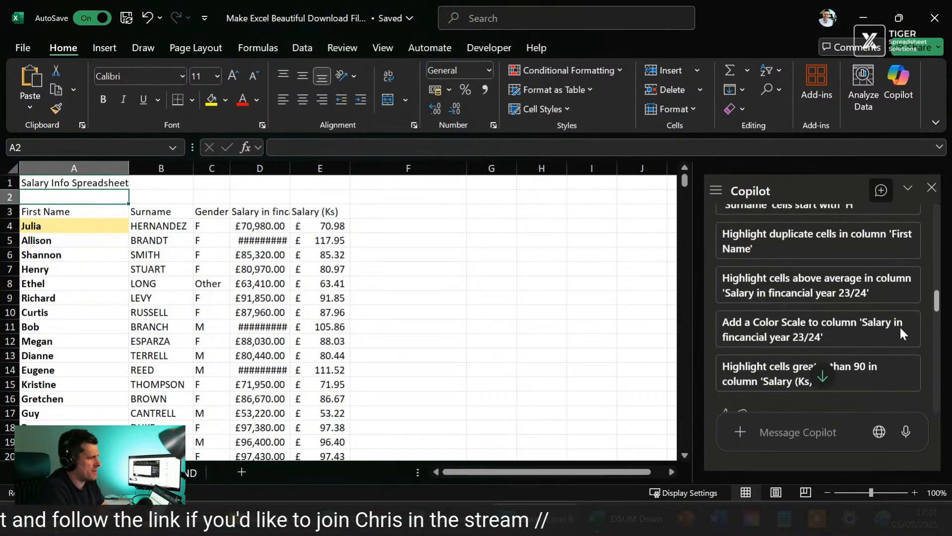
{"action": "left_click", "coordinate": [883, 240]}
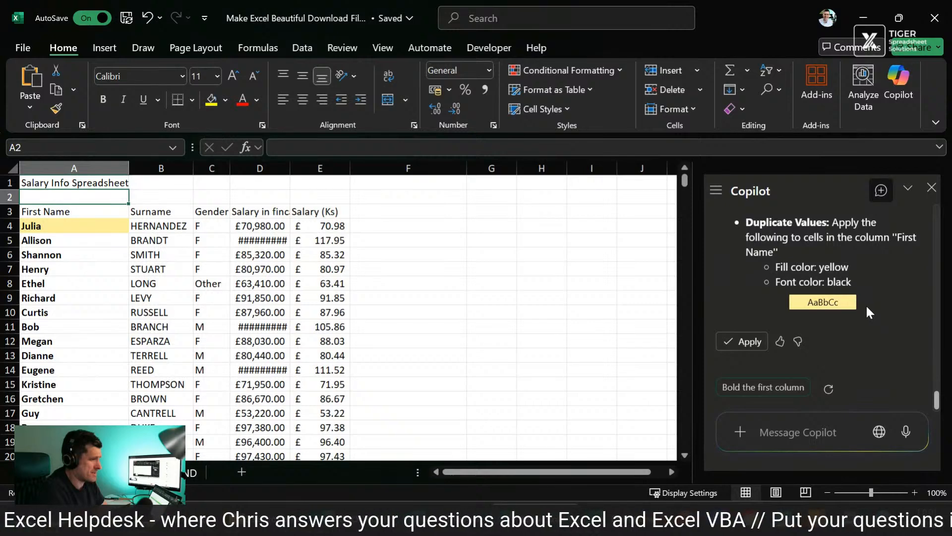
{"action": "left_click", "coordinate": [726, 345]}
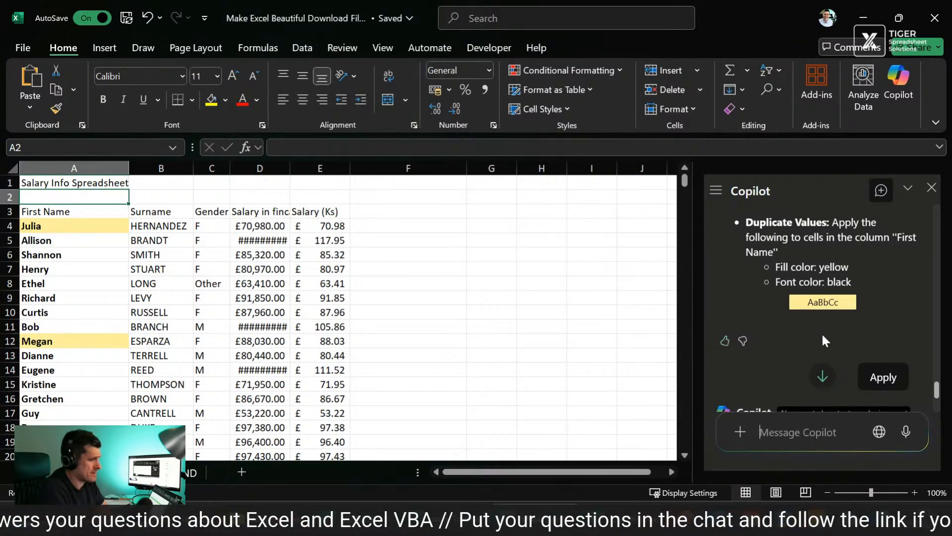
Step: Review all conditional formatting rules that apply to this worksheet, and close the rules manager without changes
{"action": "left_click", "coordinate": [339, 298]}
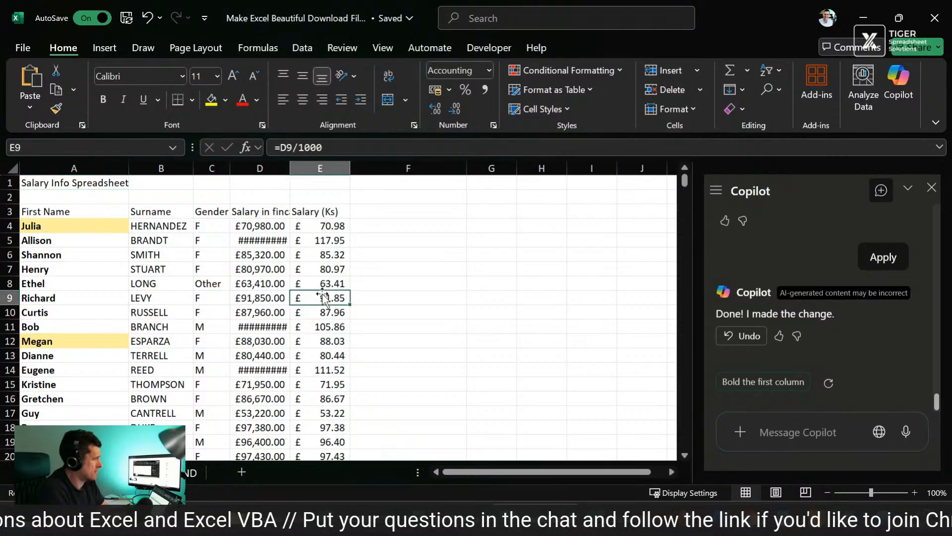
{"action": "left_click", "coordinate": [395, 241]}
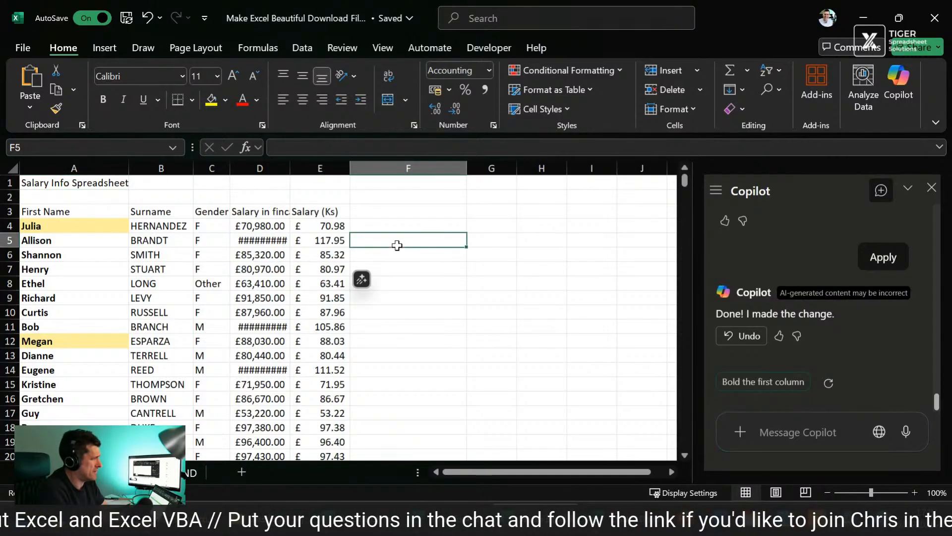
{"action": "left_click", "coordinate": [621, 69]}
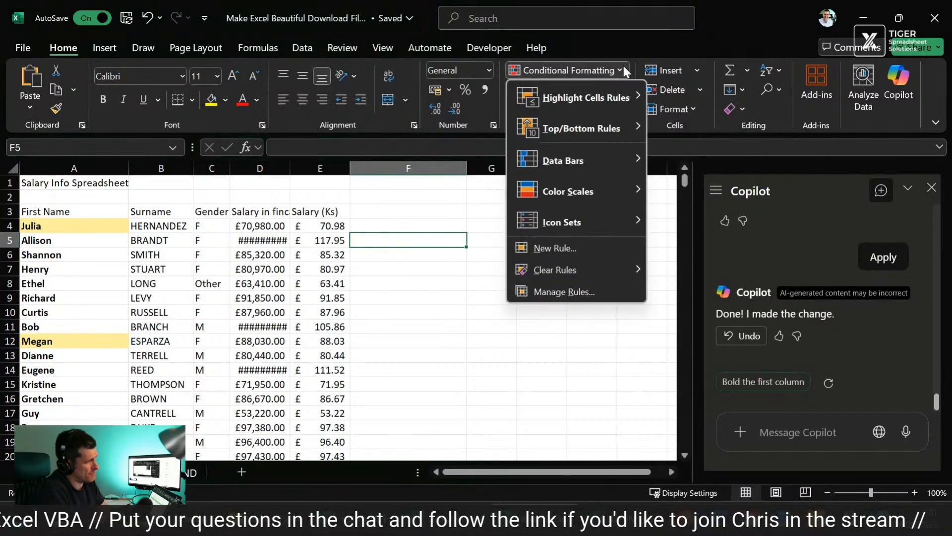
{"action": "left_click", "coordinate": [565, 292]}
{"action": "left_click", "coordinate": [377, 171]}
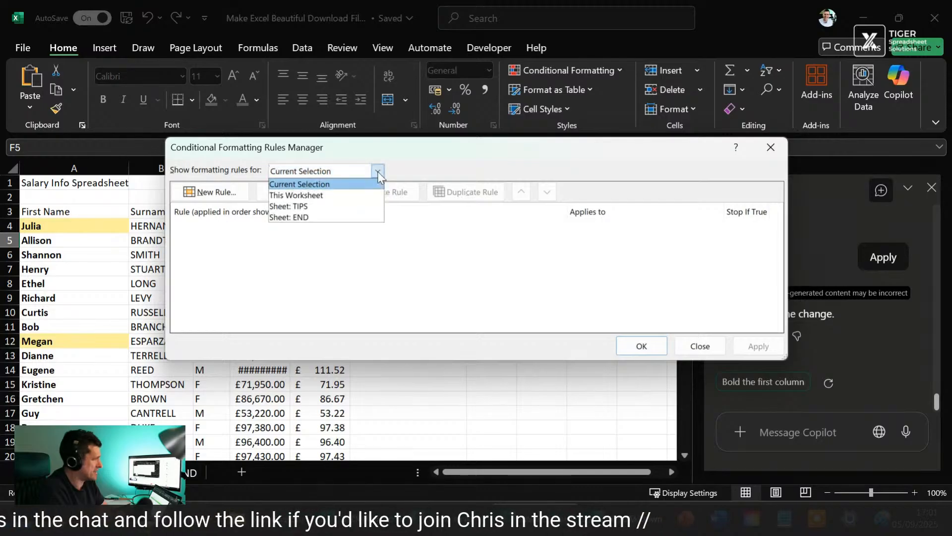
{"action": "left_click", "coordinate": [316, 195]}
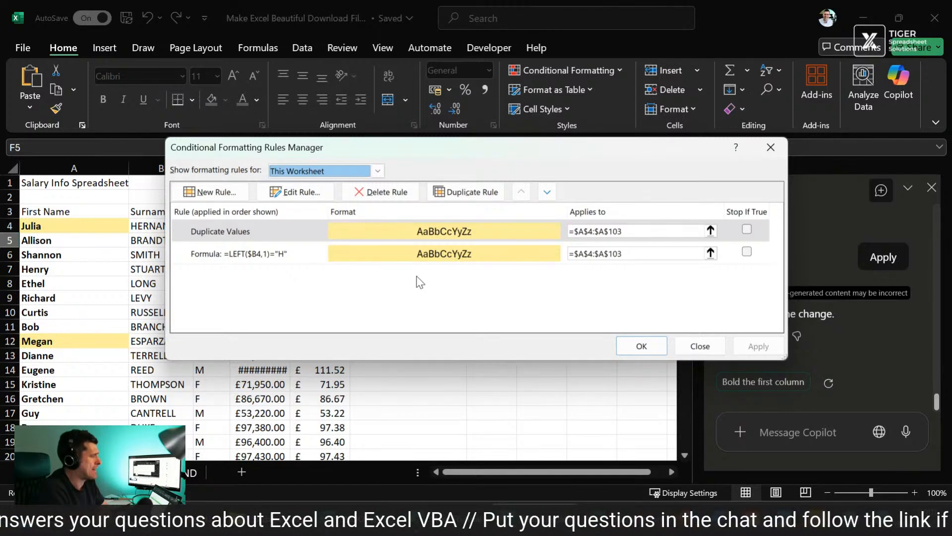
{"action": "left_click", "coordinate": [775, 155]}
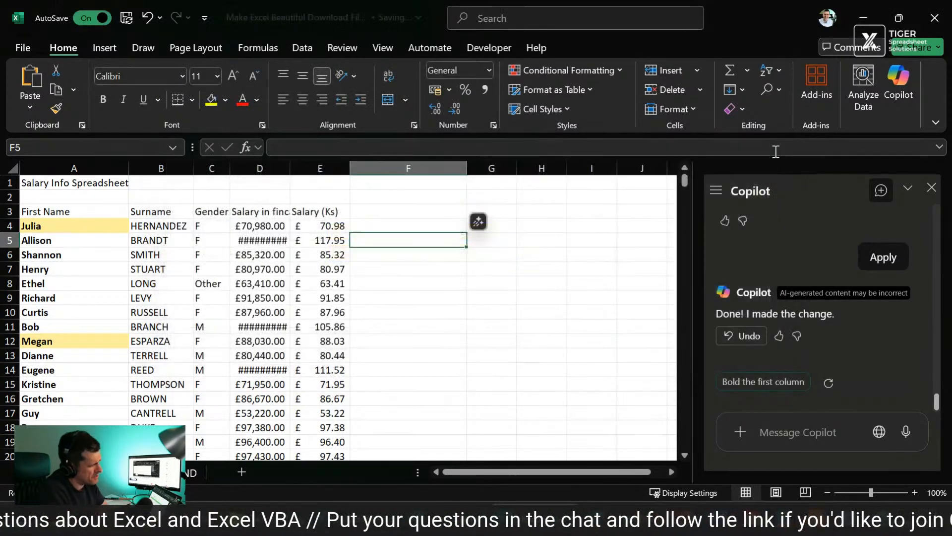
Step: Undo Copilot's highlighting and bolding of the First Name column, and close Copilot
{"action": "left_click", "coordinate": [533, 309]}
{"action": "left_click", "coordinate": [185, 328]}
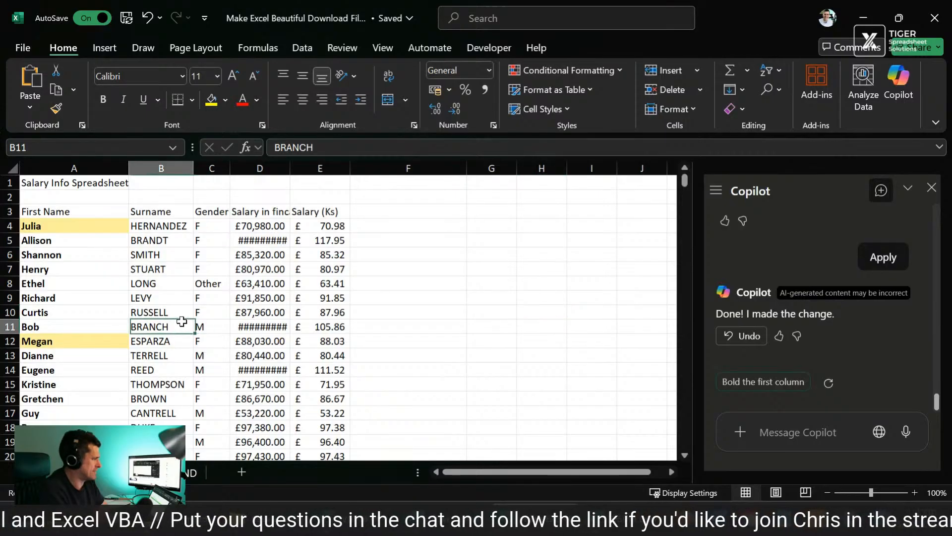
{"action": "key", "text": "ctrl+z"}
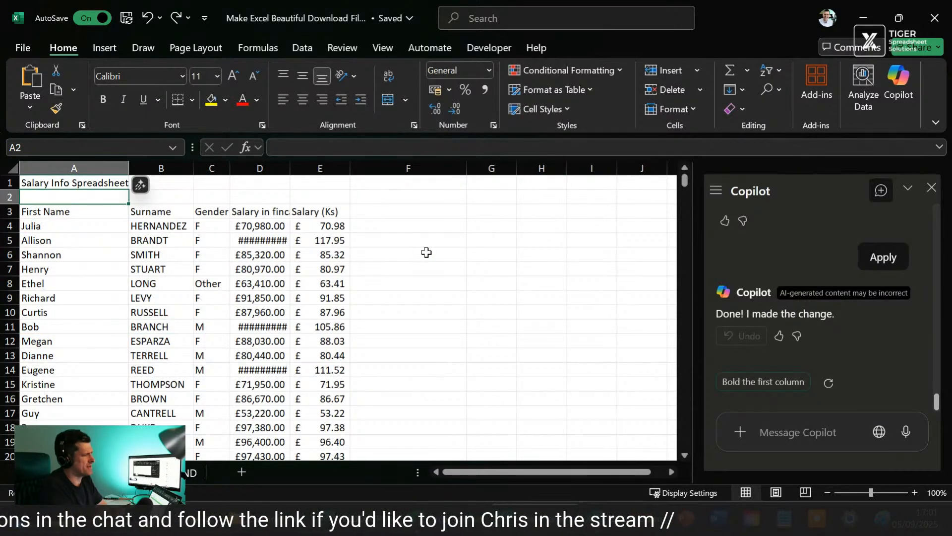
{"action": "left_click", "coordinate": [931, 187]}
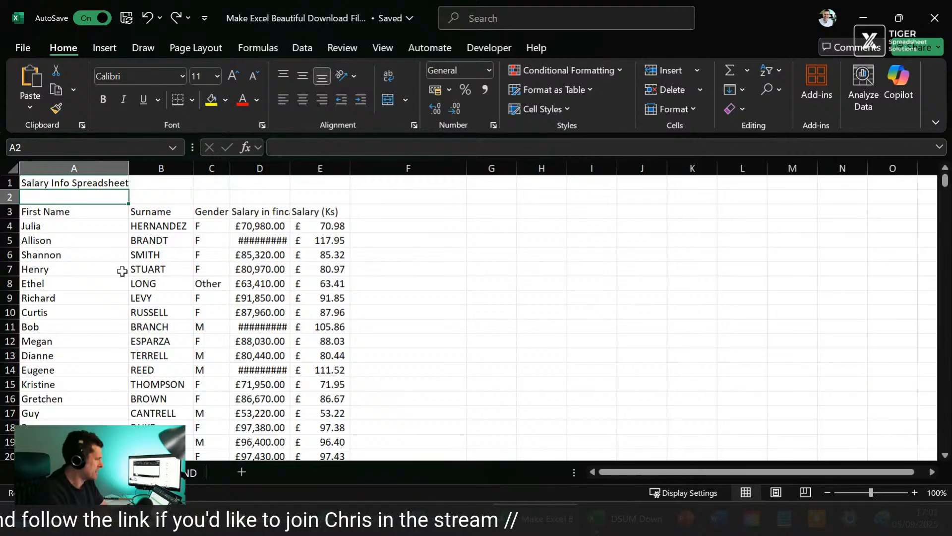
{"action": "left_click", "coordinate": [88, 217]}
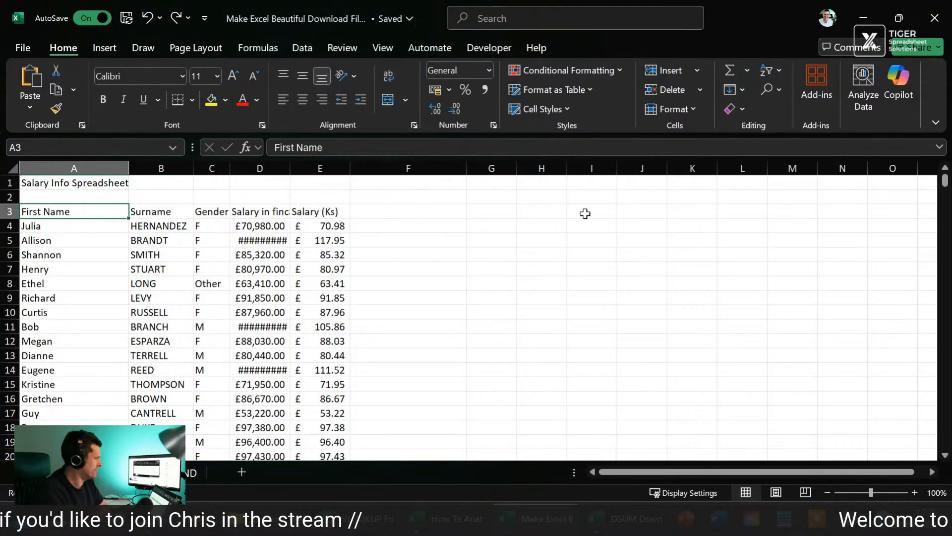
{"action": "key", "text": "ctrl+t"}
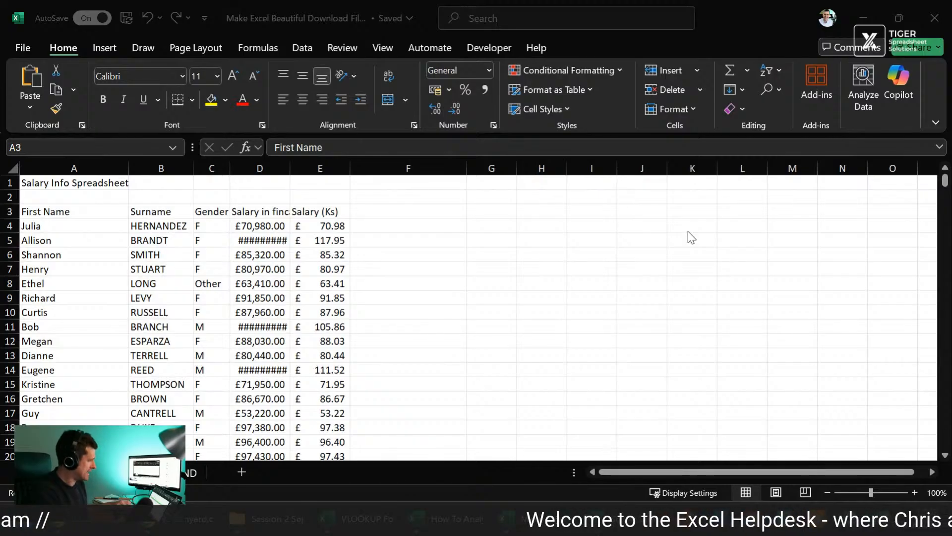
{"action": "key", "text": "Escape"}
Step: Insert two blank columns before the First Name column
{"action": "left_click", "coordinate": [107, 238]}
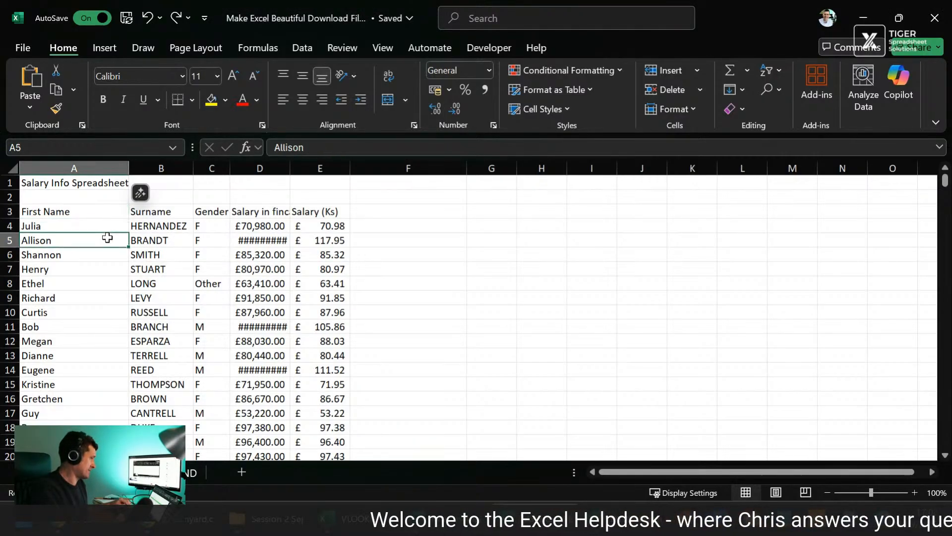
{"action": "key", "text": "ctrl+space"}
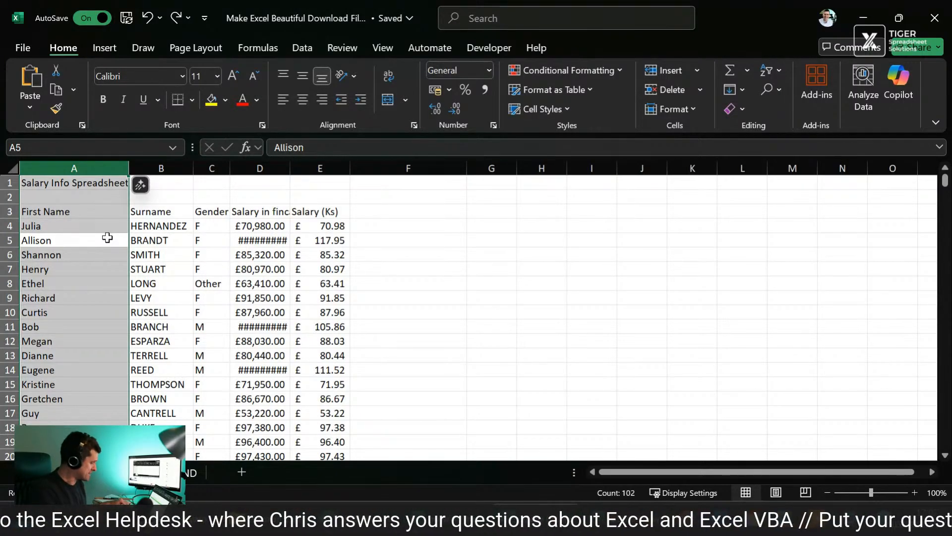
{"action": "key", "text": "ctrl+shift+plus"}
{"action": "key", "text": "ctrl+shift+plus"}
Step: Narrow the two new blank columns A and B to form a slim margin beside the table
{"action": "key", "text": "Left"}
{"action": "key", "text": "shift+Right"}
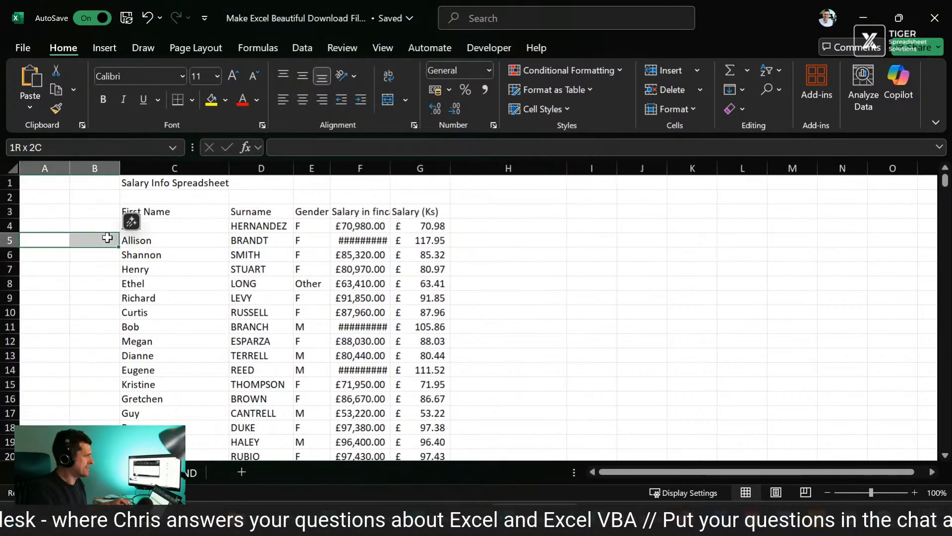
{"action": "key", "text": "alt"}
{"action": "key", "text": "h"}
{"action": "key", "text": "o"}
{"action": "key", "text": "w"}
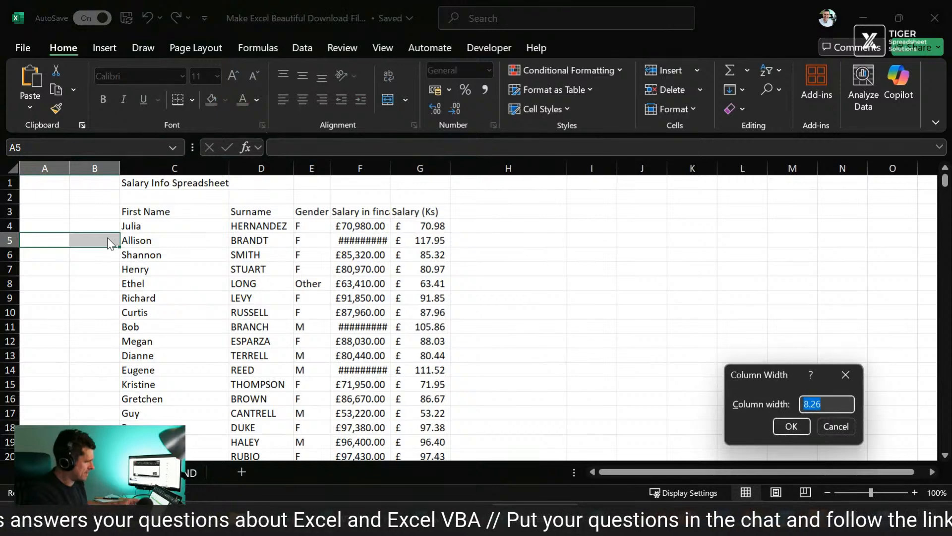
{"action": "key", "text": "Return"}
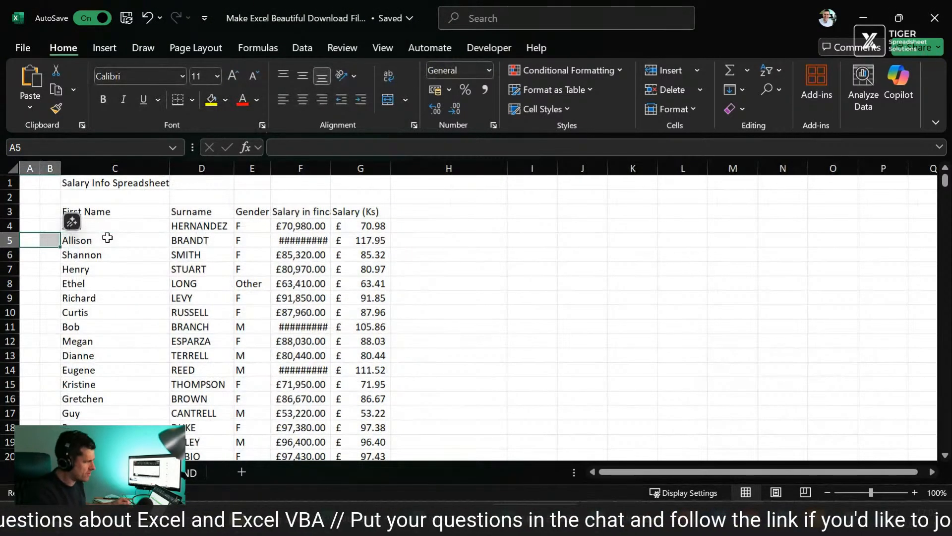
Step: Set the font size of the whole salary table including its headers, C3:G103, to 10
{"action": "key", "text": "Up"}
{"action": "key", "text": "Up"}
{"action": "key", "text": "Right"}
{"action": "key", "text": "Right"}
{"action": "key", "text": "ctrl+shift+Right"}
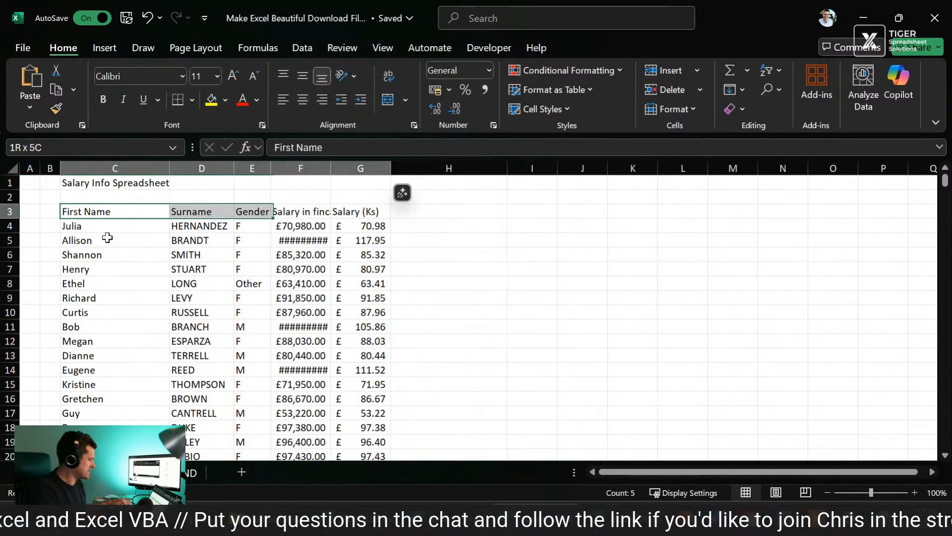
{"action": "key", "text": "ctrl+shift+Down"}
{"action": "key", "text": "alt"}
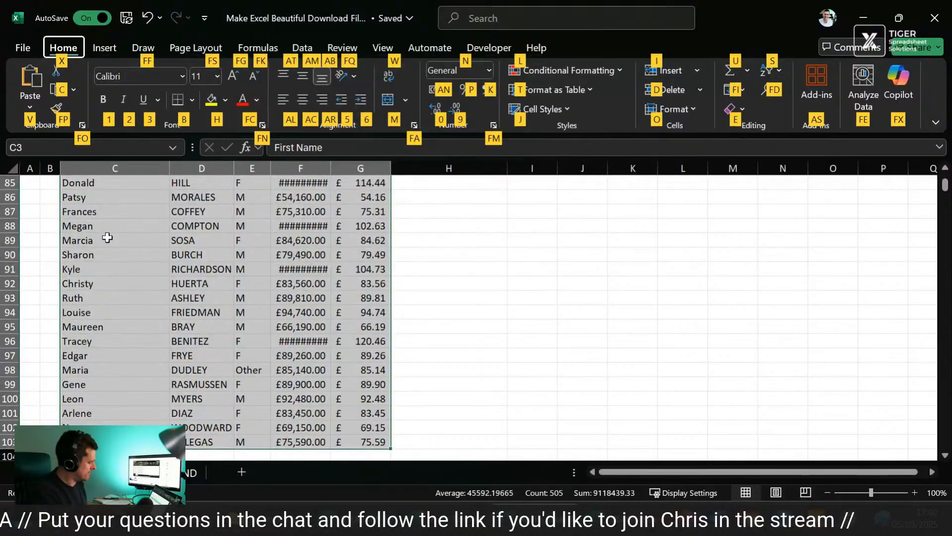
{"action": "key", "text": "f"}
{"action": "key", "text": "s"}
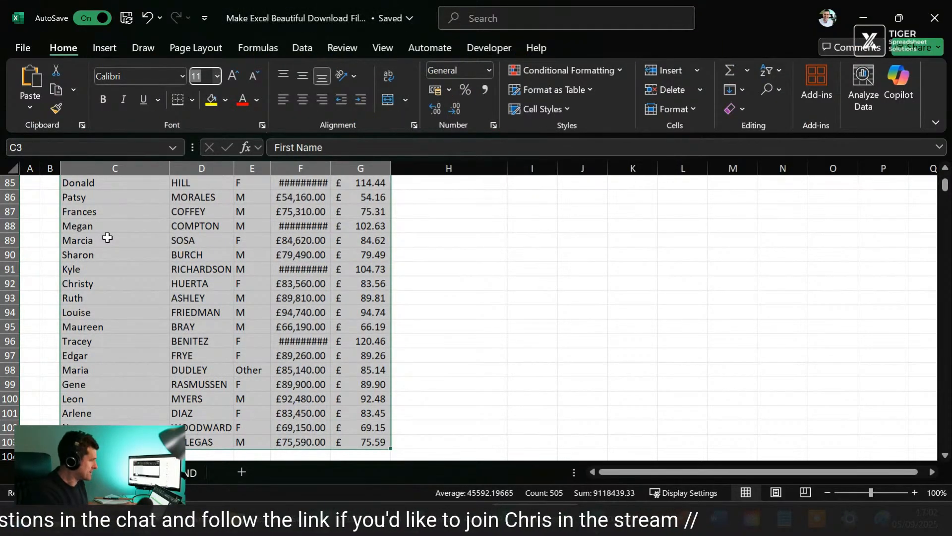
{"action": "type", "text": "10"}
{"action": "key", "text": "Return"}
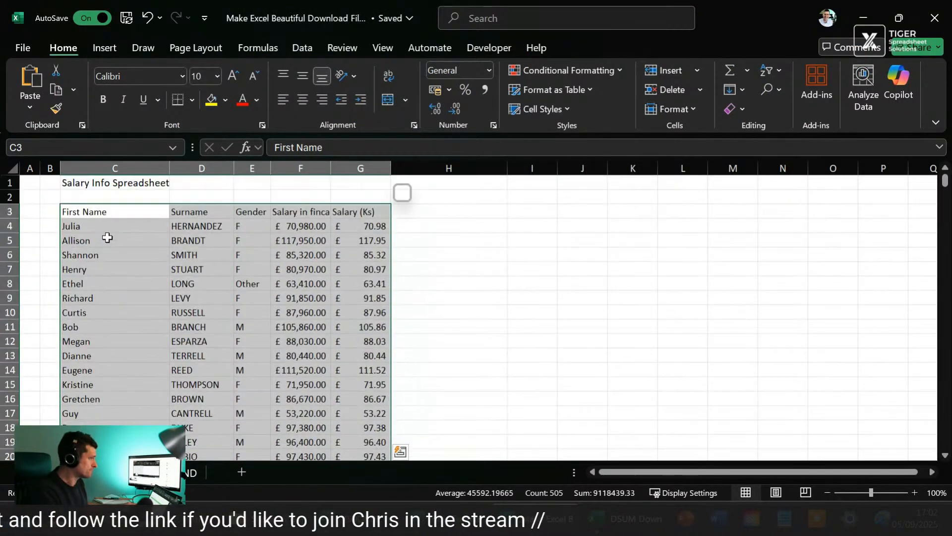
Step: Change the font of the whole salary table including its headers to Arial
{"action": "left_click", "coordinate": [155, 76]}
{"action": "type", "text": "Arial"}
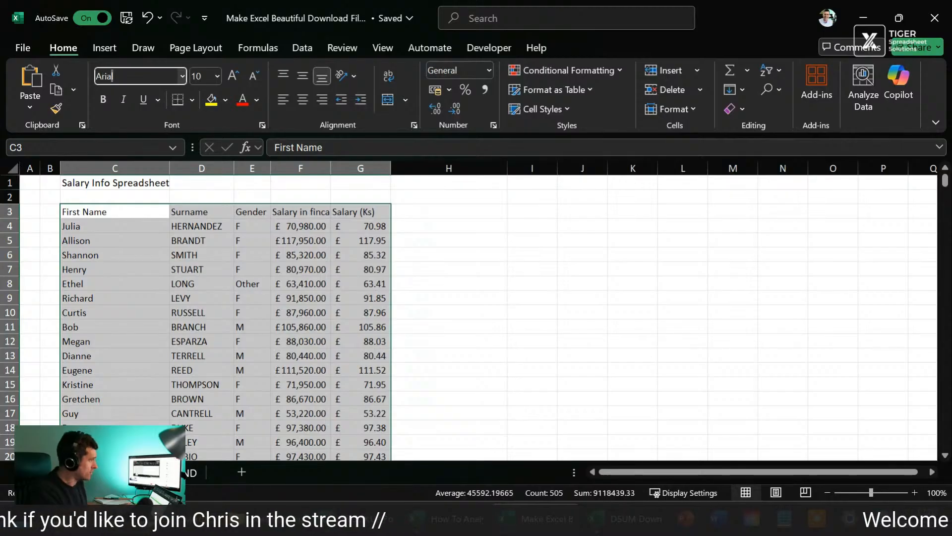
{"action": "key", "text": "Return"}
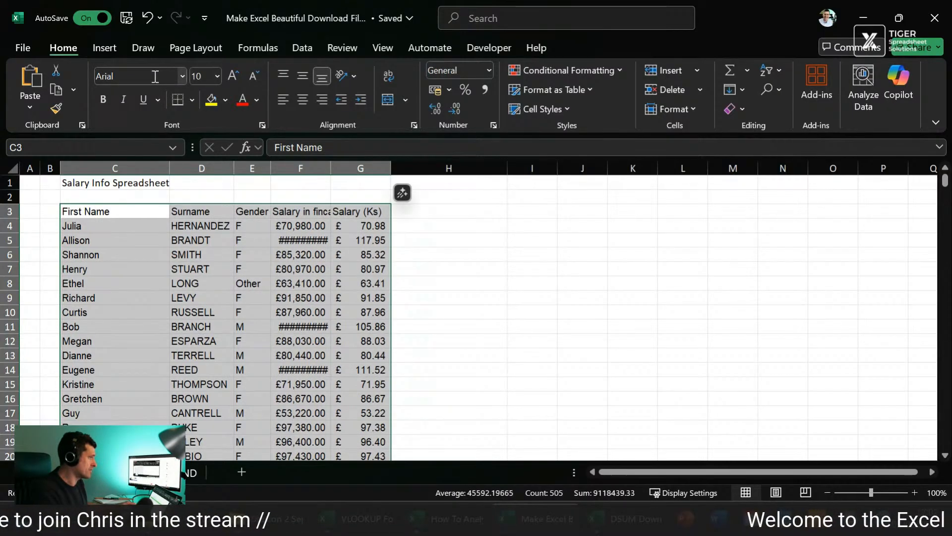
{"action": "left_click", "coordinate": [89, 253]}
Step: Set the font size of the table's data rows below the headers, C4:G103, to 9
{"action": "left_click", "coordinate": [113, 225]}
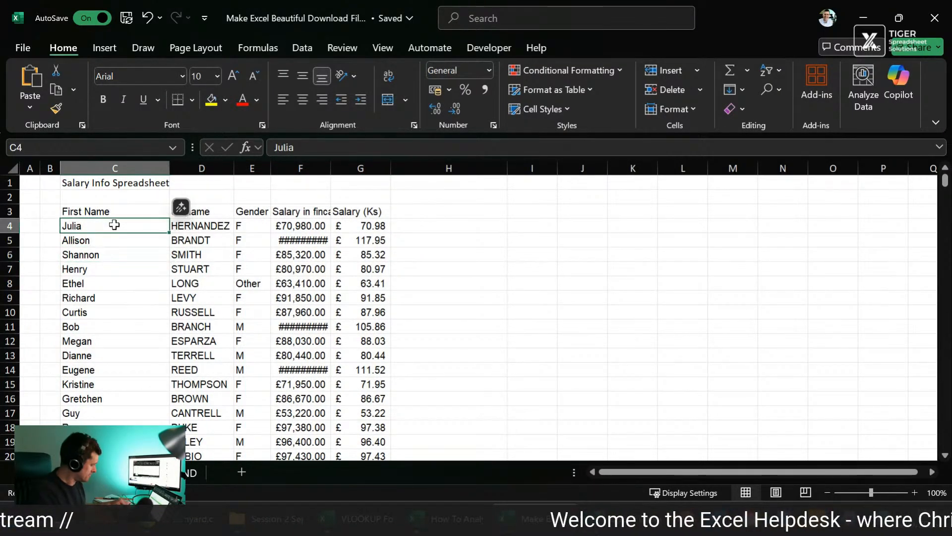
{"action": "key", "text": "ctrl+shift+Right"}
{"action": "key", "text": "ctrl+shift+Down"}
{"action": "key", "text": "alt+h"}
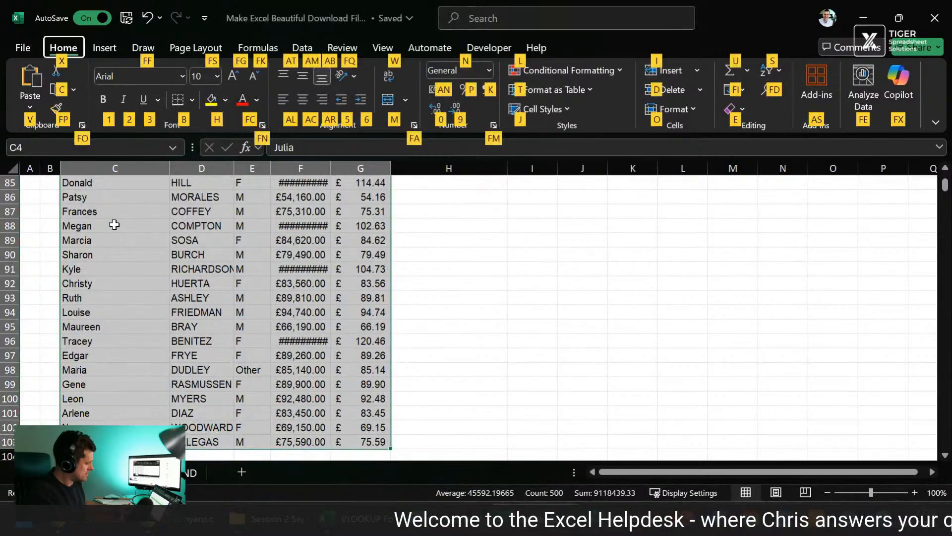
{"action": "type", "text": "fs"}
{"action": "type", "text": "9"}
{"action": "key", "text": "Return"}
{"action": "key", "text": "ctrl+BackSpace"}
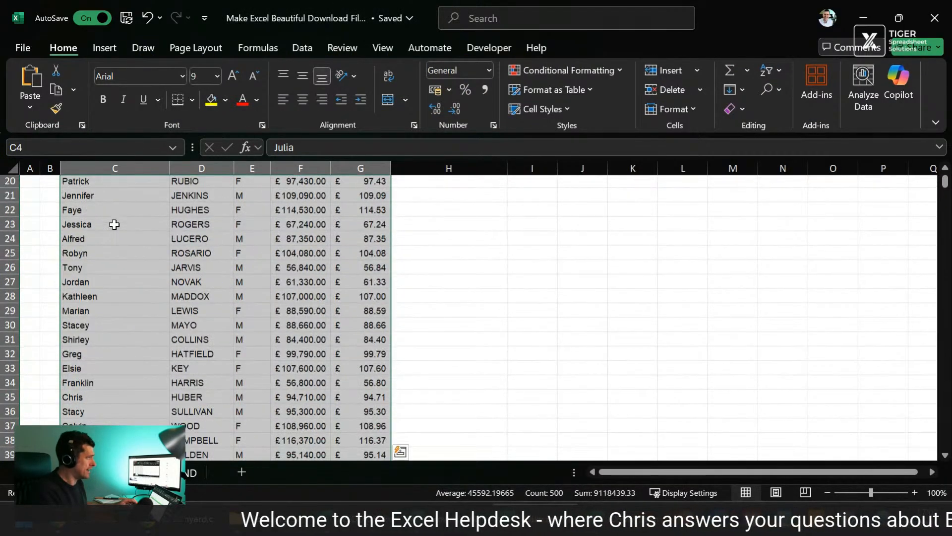
Step: Enter an UPPER formula in C2 that converts the First Name header in C3 to capitals
{"action": "key", "text": "Up"}
{"action": "key", "text": "shift+Right"}
{"action": "key", "text": "shift+Right"}
{"action": "key", "text": "Up"}
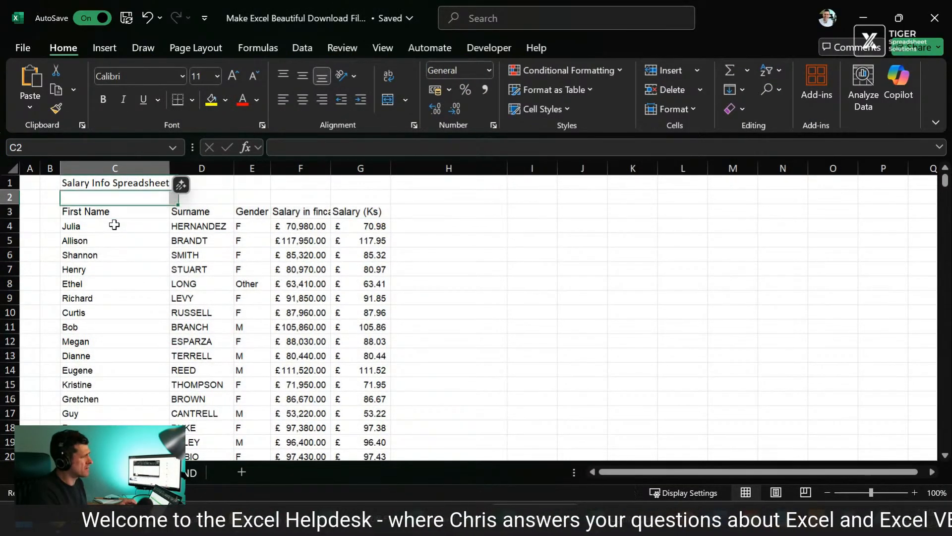
{"action": "type", "text": "=upper#9"}
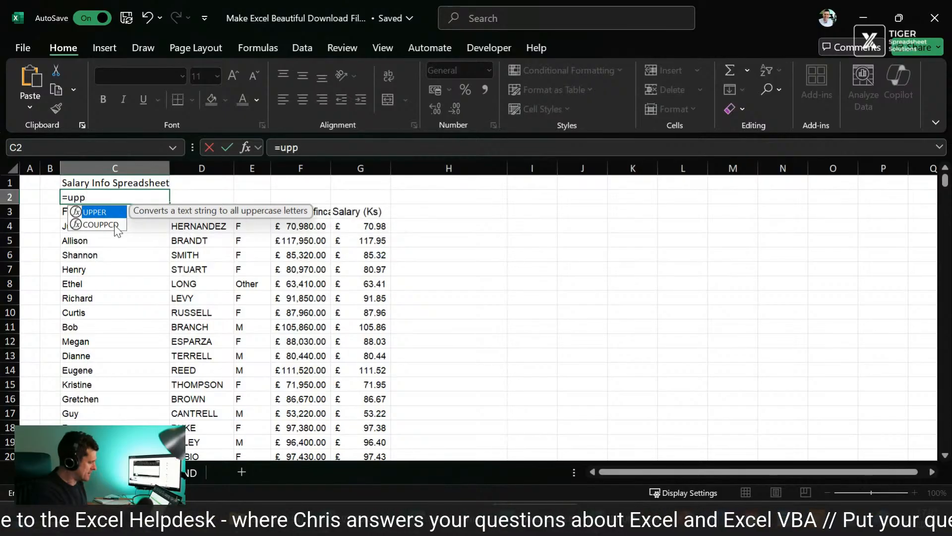
{"action": "key", "text": "BackSpace"}
{"action": "type", "text": "("}
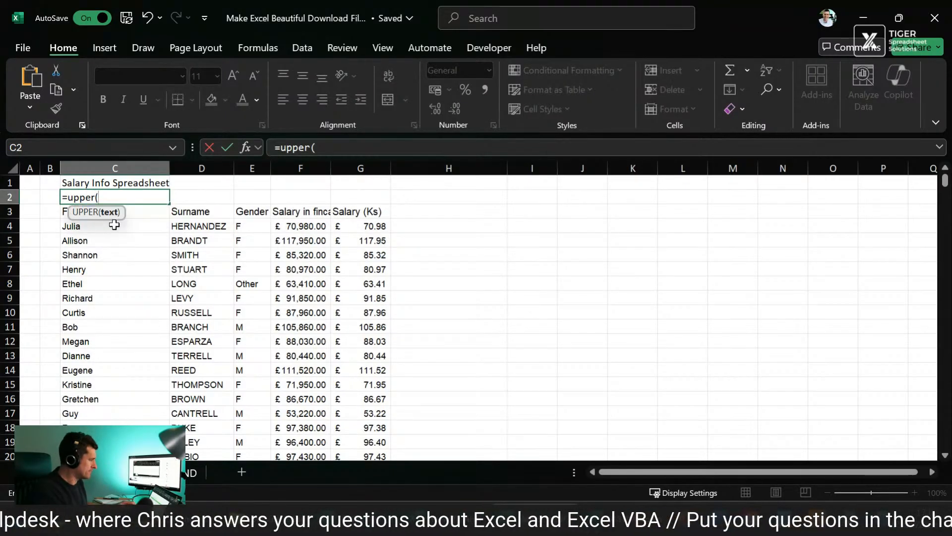
{"action": "type", "text": "c3"}
{"action": "key", "text": "Return"}
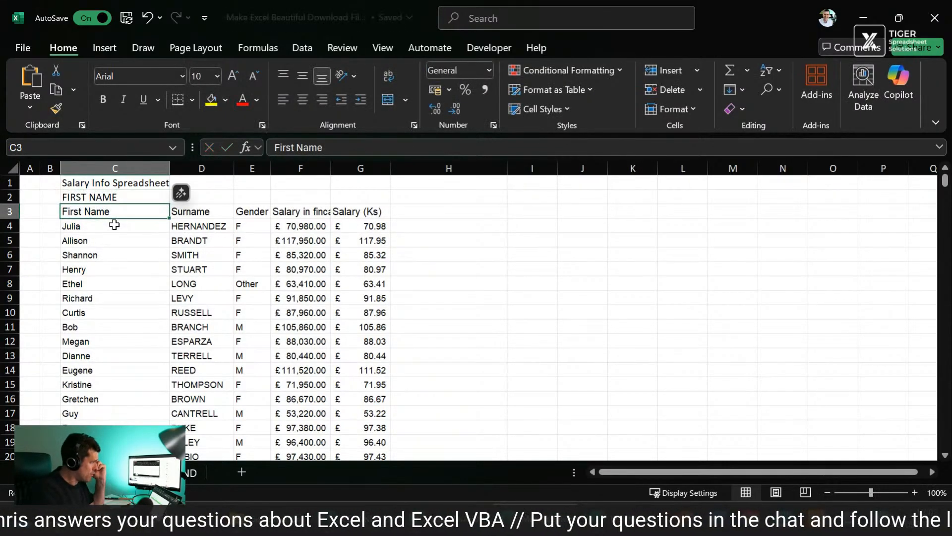
Step: Fill the UPPER formula from C2 across to G2 so it covers all five headers
{"action": "key", "text": "Up"}
{"action": "key", "text": "shift+Right"}
{"action": "key", "text": "shift+Right"}
{"action": "key", "text": "shift+Right"}
{"action": "key", "text": "shift+Right"}
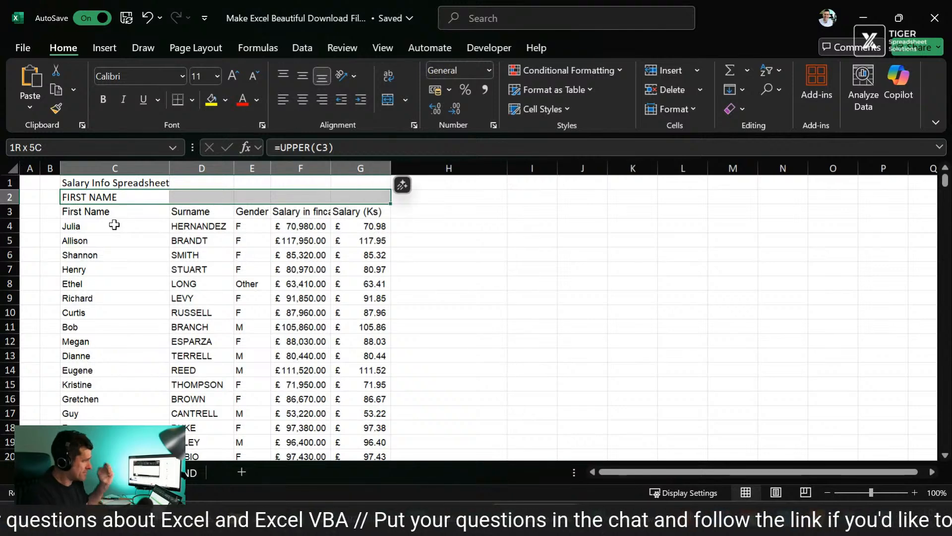
{"action": "key", "text": "ctrl+r"}
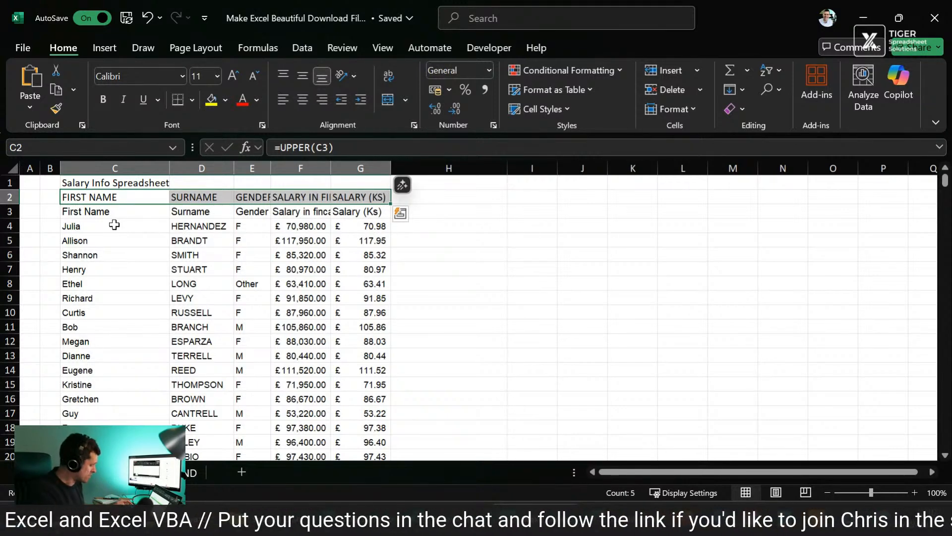
Step: Copy the uppercase headers in C2:G2 and paste them as values over the original headers in C3:G3
{"action": "key", "text": "ctrl+c"}
{"action": "key", "text": "Down"}
{"action": "key", "text": "shift+Right"}
{"action": "key", "text": "shift+Right"}
{"action": "key", "text": "shift+Right"}
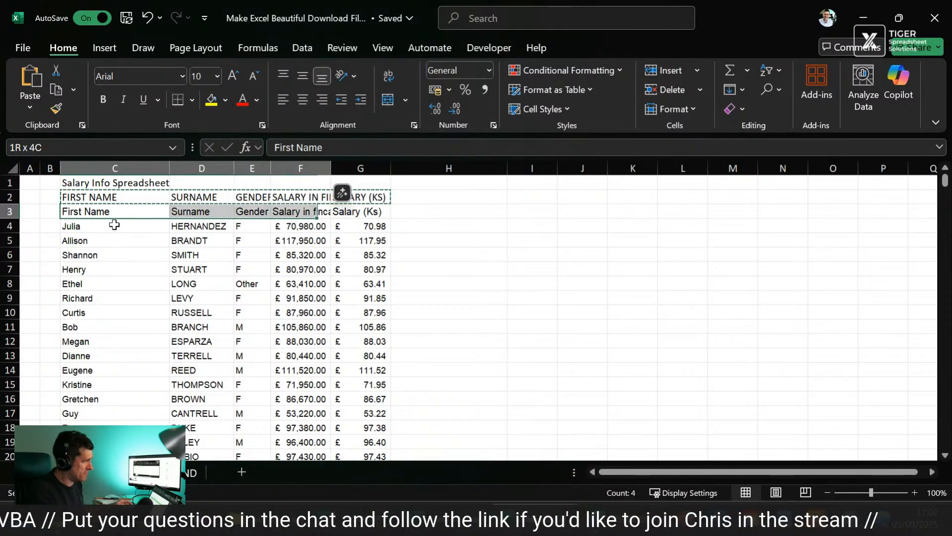
{"action": "key", "text": "shift+Right"}
{"action": "key", "text": "ctrl+alt+v"}
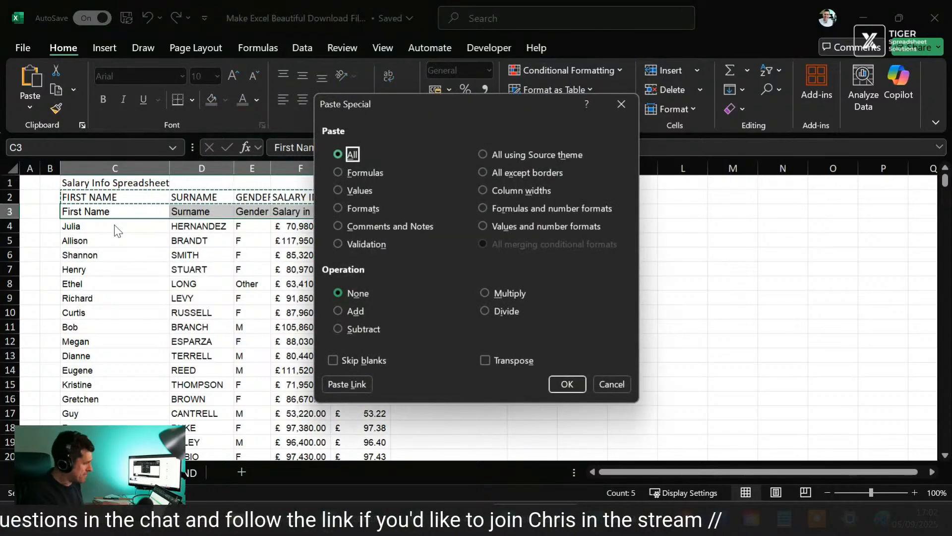
{"action": "key", "text": "v"}
{"action": "key", "text": "Return"}
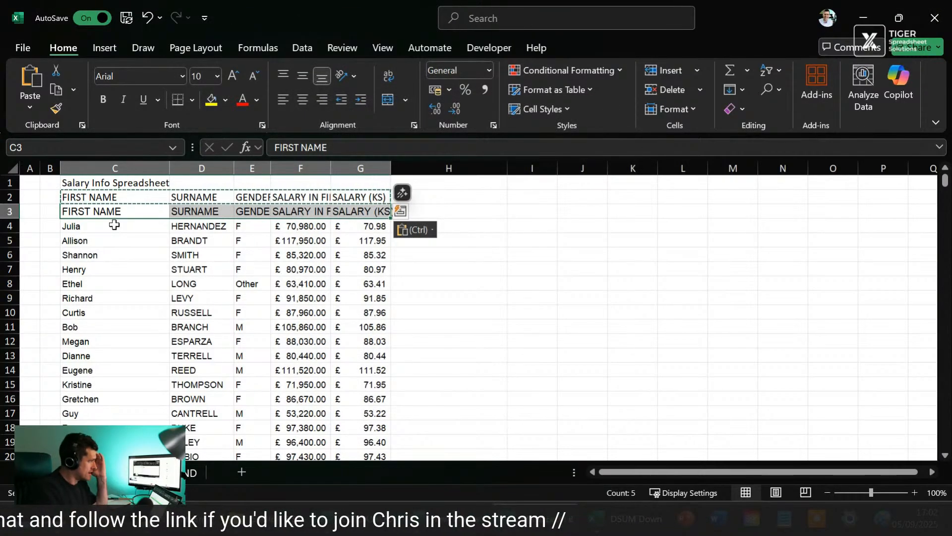
Step: Clear the helper UPPER formulas from row 2 above the headers
{"action": "key", "text": "Up"}
{"action": "key", "text": "shift+space"}
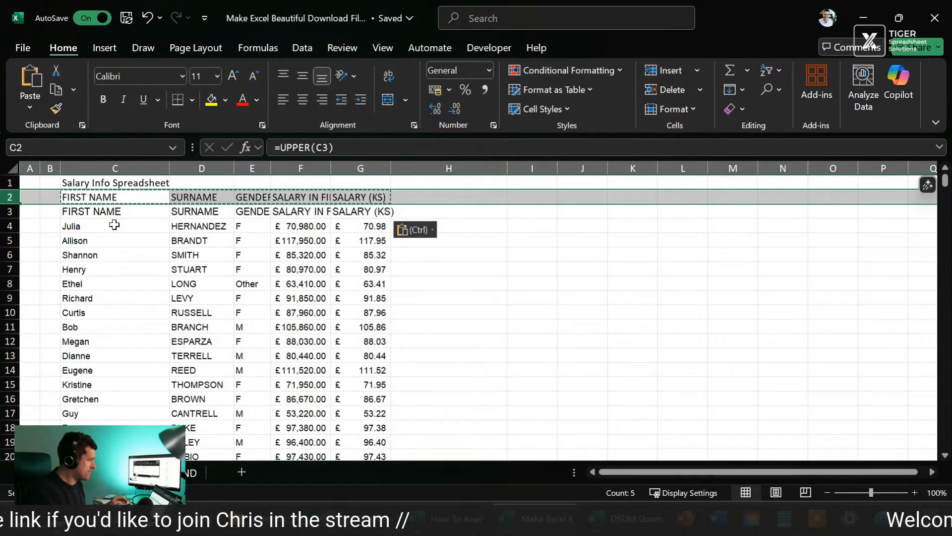
{"action": "key", "text": "Delete"}
{"action": "key", "text": "Down"}
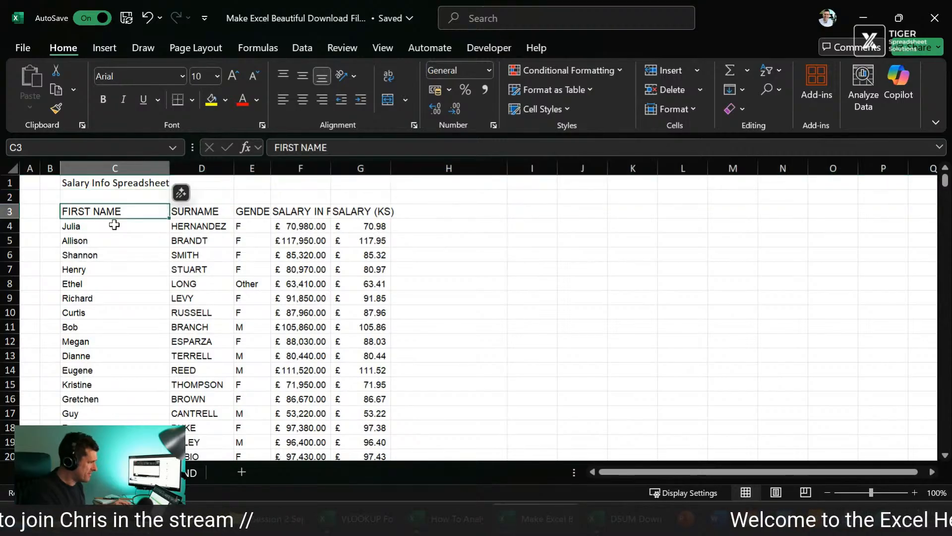
Step: Set the row height of the header row C3:G3 to 30
{"action": "key", "text": "shift+Right"}
{"action": "key", "text": "shift+Right"}
{"action": "key", "text": "shift+Right"}
{"action": "key", "text": "shift+Right"}
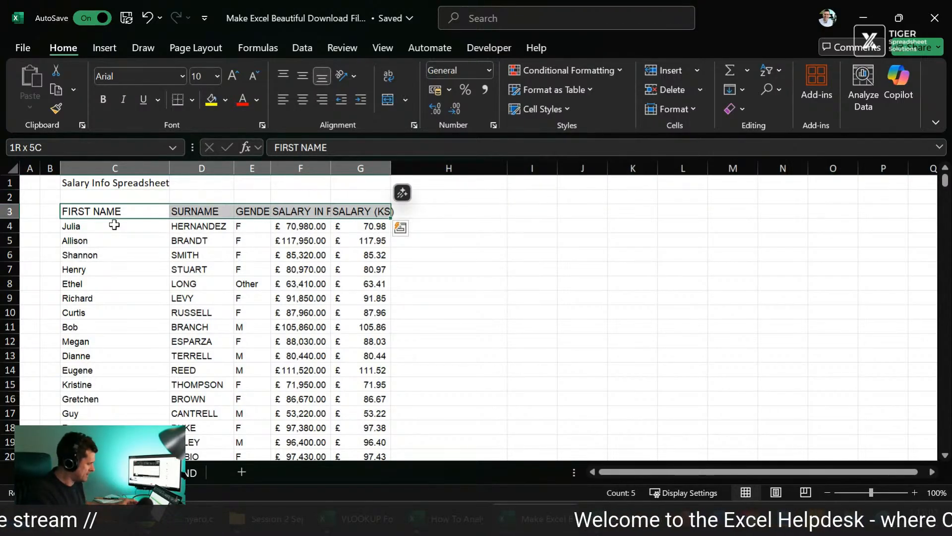
{"action": "key", "text": "alt+h"}
{"action": "type", "text": "oh"}
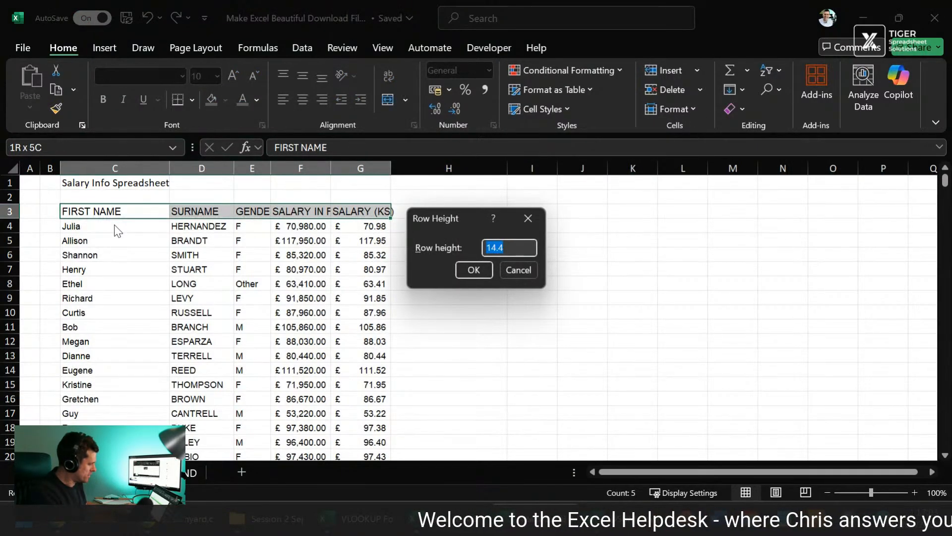
{"action": "type", "text": "30"}
{"action": "key", "text": "Return"}
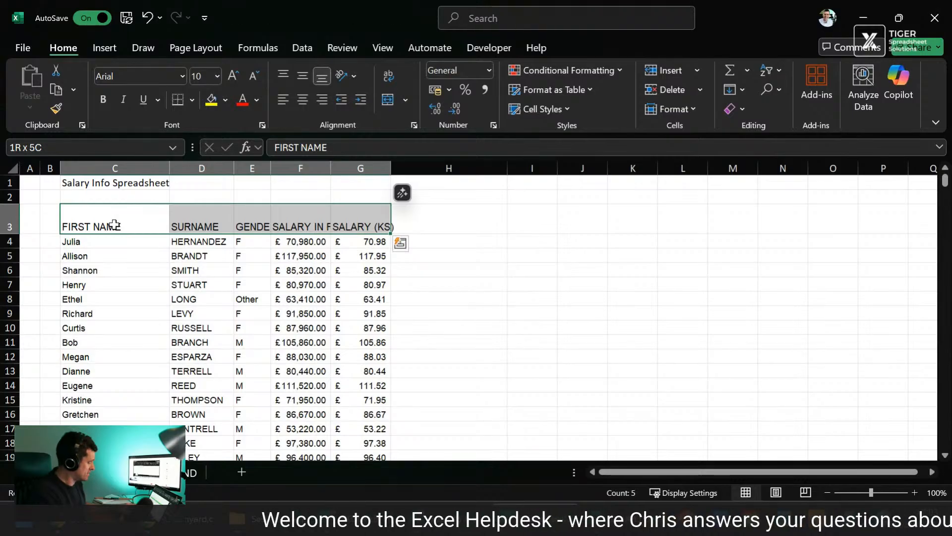
Step: Wrap the text of the headers in C3:G3 and set their font size to 9
{"action": "key", "text": "alt"}
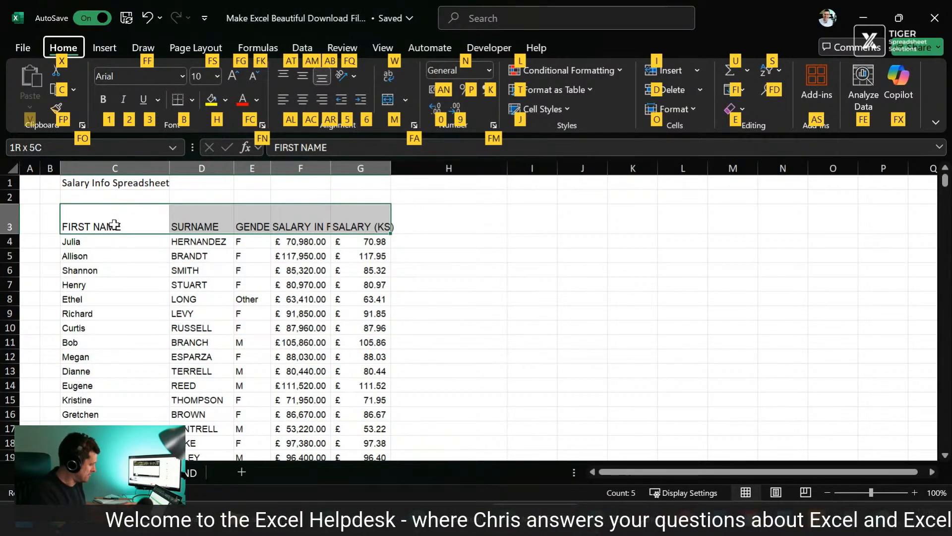
{"action": "key", "text": "Escape"}
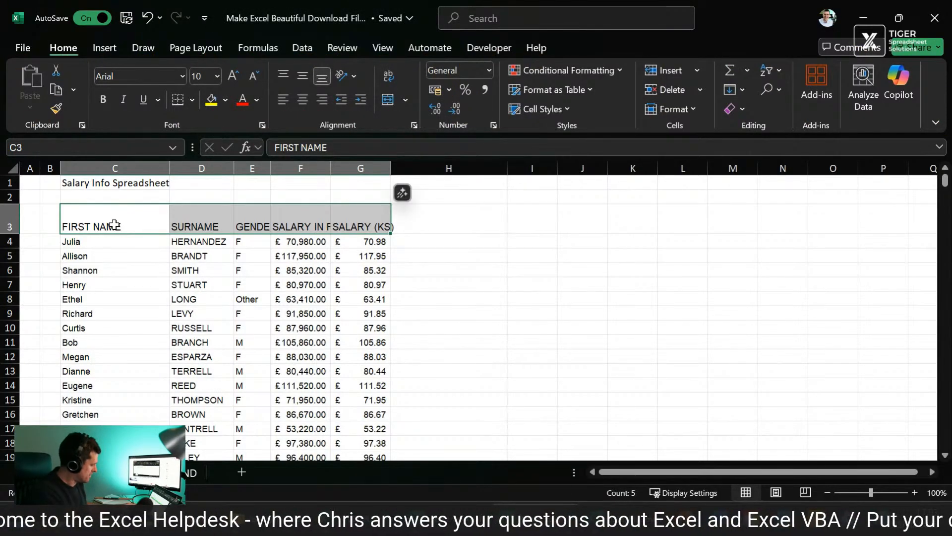
{"action": "key", "text": "alt"}
{"action": "key", "text": "h"}
{"action": "key", "text": "w"}
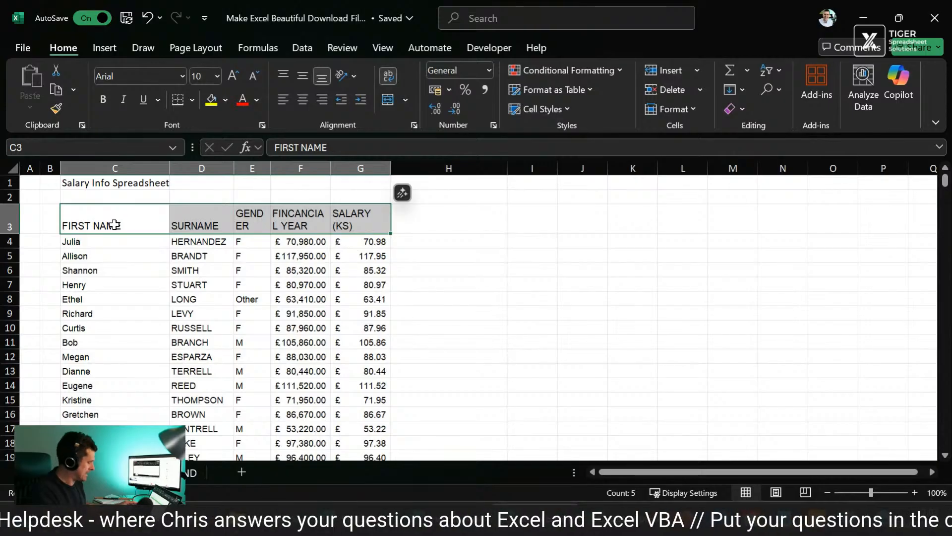
{"action": "left_click", "coordinate": [203, 76]}
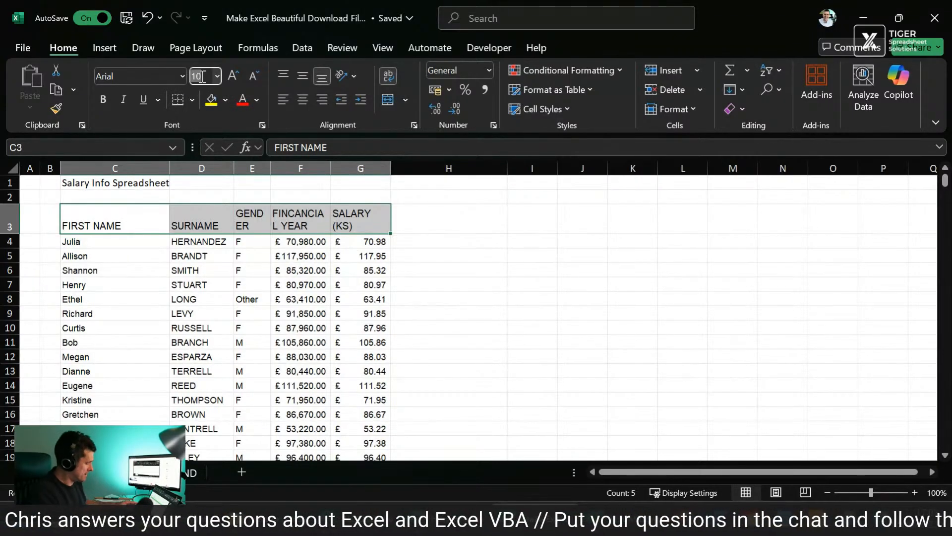
{"action": "type", "text": "9"}
{"action": "key", "text": "Return"}
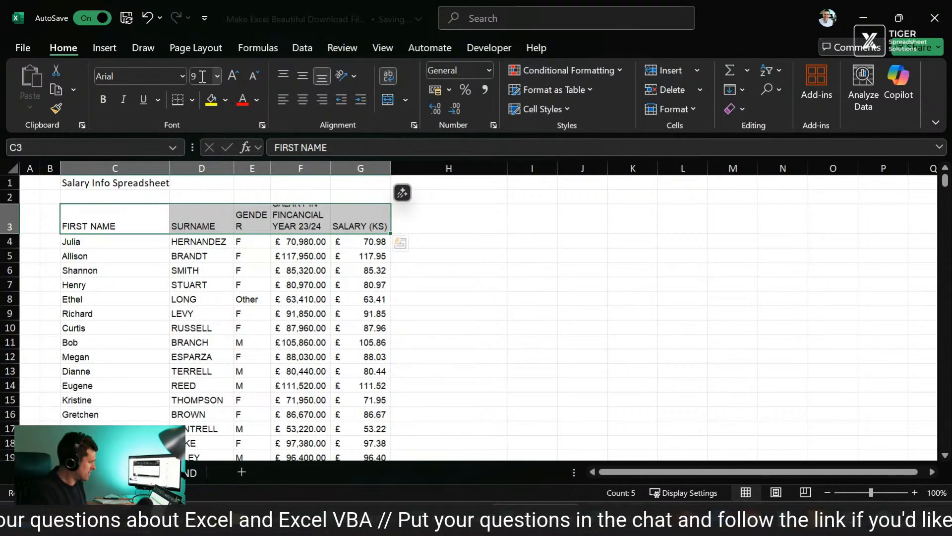
Step: Set the height of header row 3 to 45
{"action": "key", "text": "Down"}
{"action": "key", "text": "Up"}
{"action": "key", "text": "alt+h"}
{"action": "type", "text": "oh"}
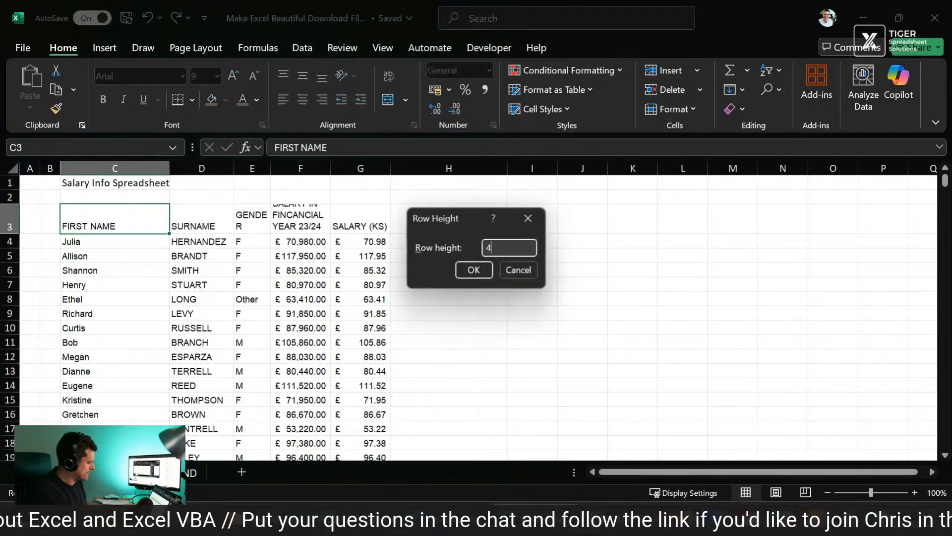
{"action": "type", "text": "45"}
{"action": "key", "text": "Return"}
{"action": "key", "text": "Down"}
{"action": "key", "text": "Up"}
Step: Set the width of the FIRST NAME column, C, to 20
{"action": "key", "text": "Right"}
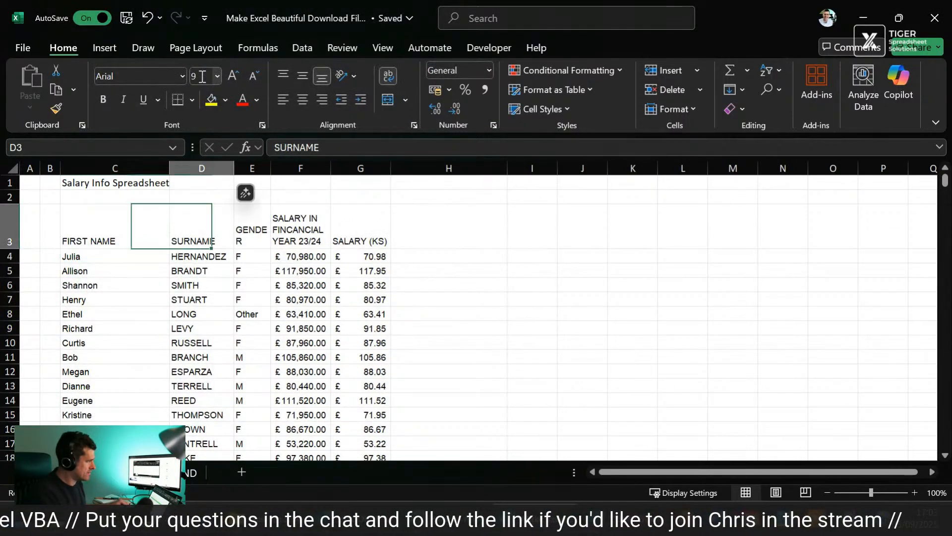
{"action": "key", "text": "Left"}
{"action": "key", "text": "alt+h"}
{"action": "type", "text": "ow"}
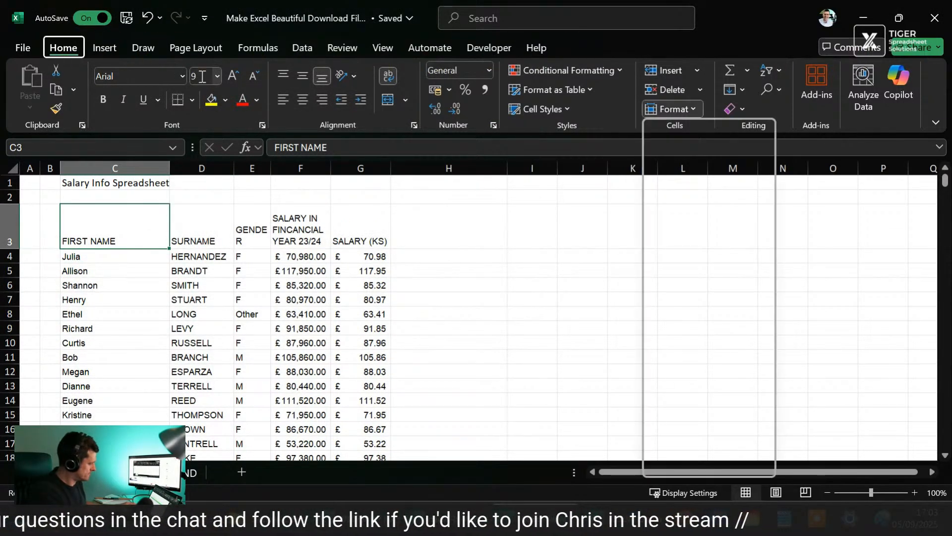
{"action": "type", "text": "20"}
{"action": "key", "text": "Return"}
Step: Set the width of the SURNAME column, D, to 20
{"action": "key", "text": "Right"}
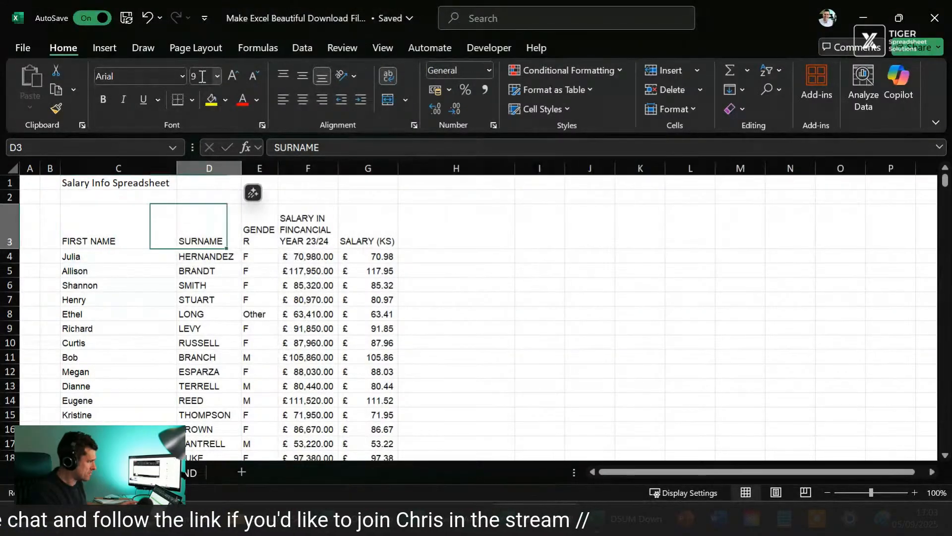
{"action": "key", "text": "alt+h"}
{"action": "key", "text": "o"}
{"action": "type", "text": "w"}
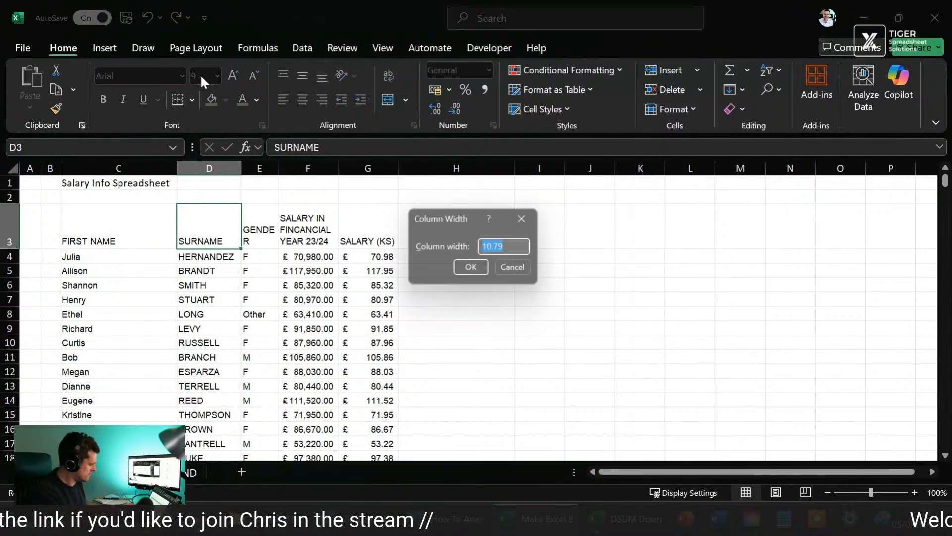
{"action": "type", "text": "20"}
{"action": "key", "text": "Return"}
Step: Set the width of the GENDER column, E, to 10
{"action": "key", "text": "Right"}
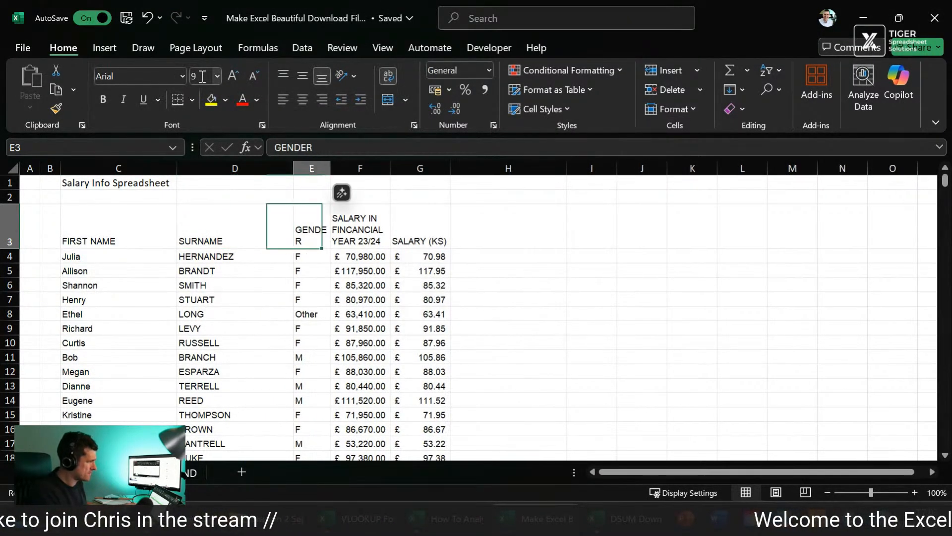
{"action": "key", "text": "alt+h"}
{"action": "type", "text": "o"}
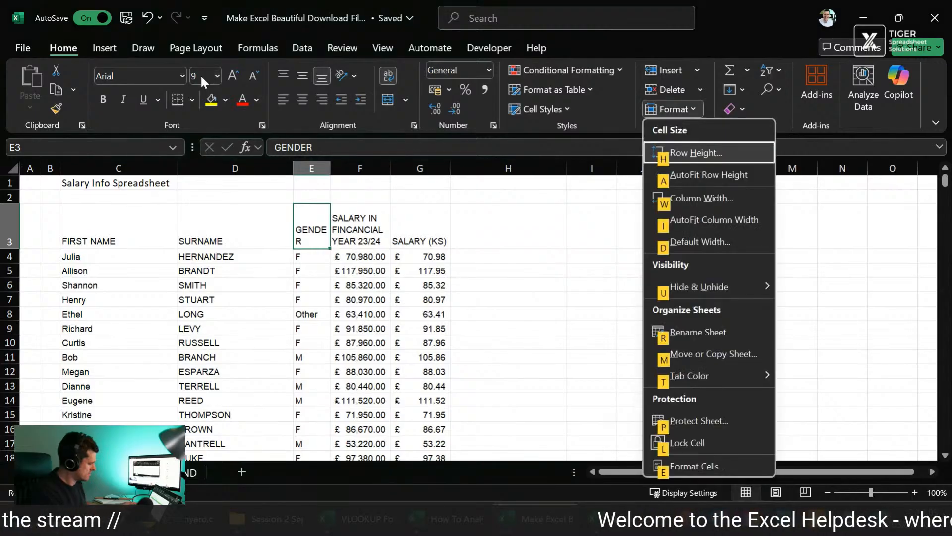
{"action": "type", "text": "w"}
{"action": "type", "text": "10"}
{"action": "key", "text": "Return"}
{"action": "key", "text": "Right"}
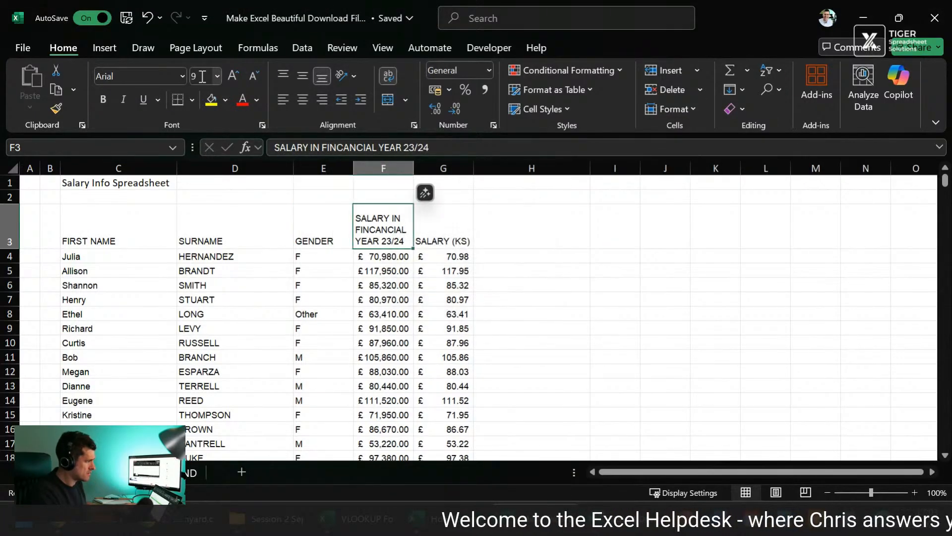
{"action": "key", "text": "shift+Right"}
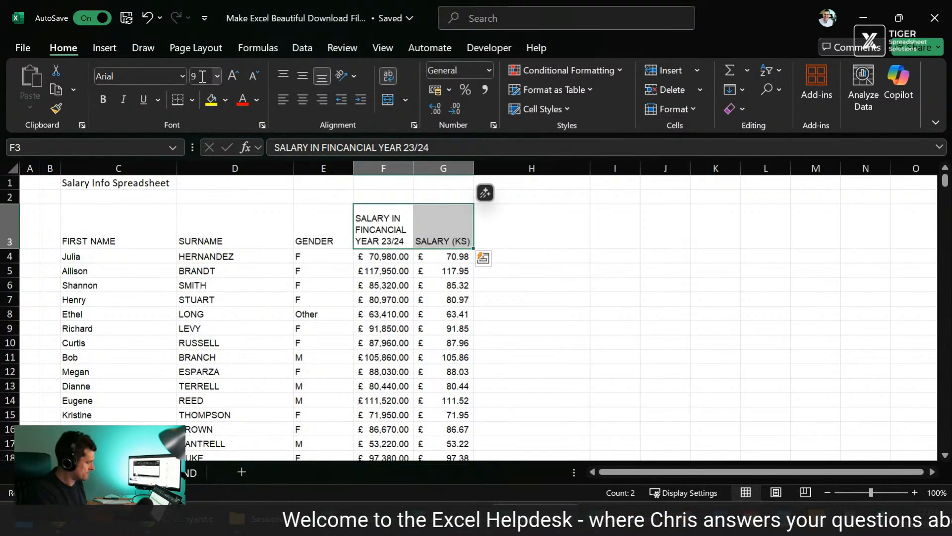
Step: Format C3:G103 as a table with headers, using the first light style with grey banded rows
{"action": "key", "text": "Left"}
{"action": "key", "text": "Left"}
{"action": "key", "text": "Left"}
{"action": "key", "text": "Left"}
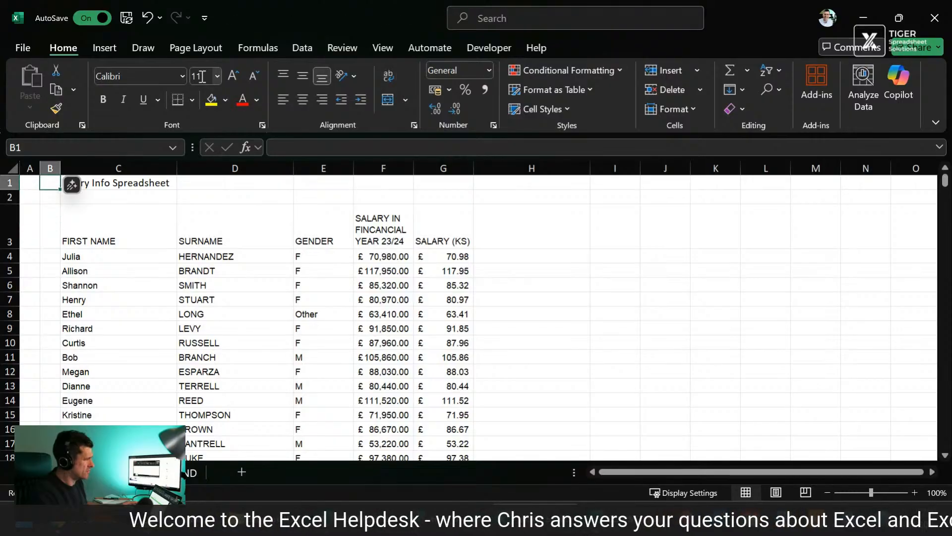
{"action": "key", "text": "Right"}
{"action": "key", "text": "shift+Right"}
{"action": "key", "text": "shift+Right"}
{"action": "key", "text": "shift+Right"}
{"action": "key", "text": "shift+Right"}
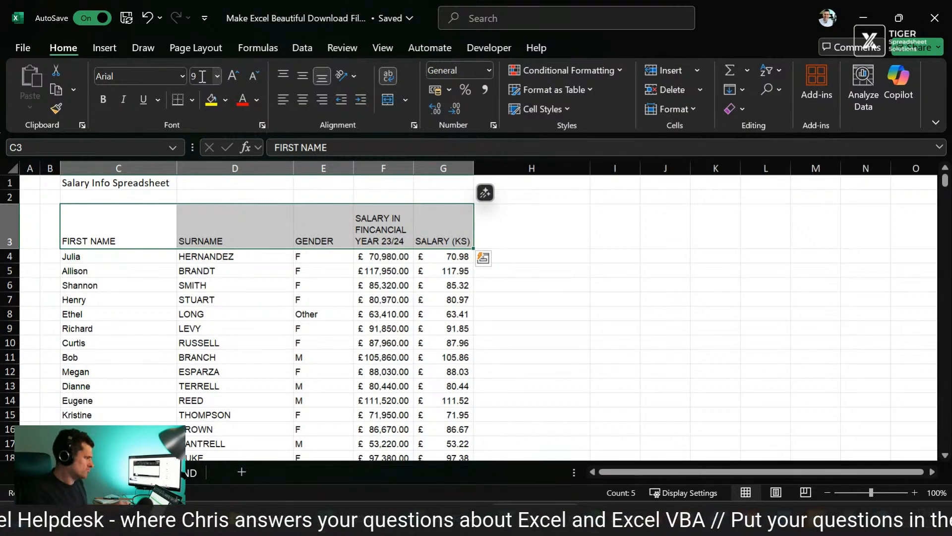
{"action": "key", "text": "ctrl+shift+Down"}
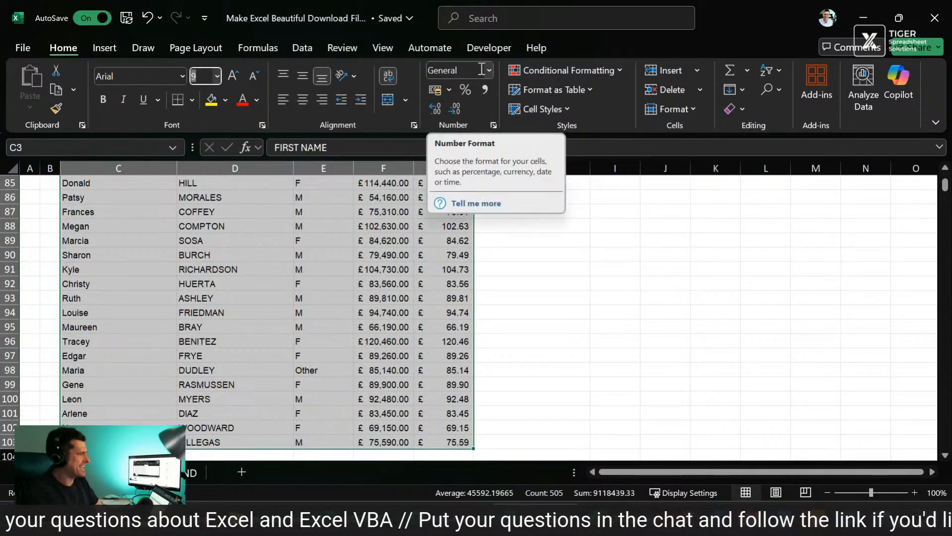
{"action": "left_click", "coordinate": [585, 94]}
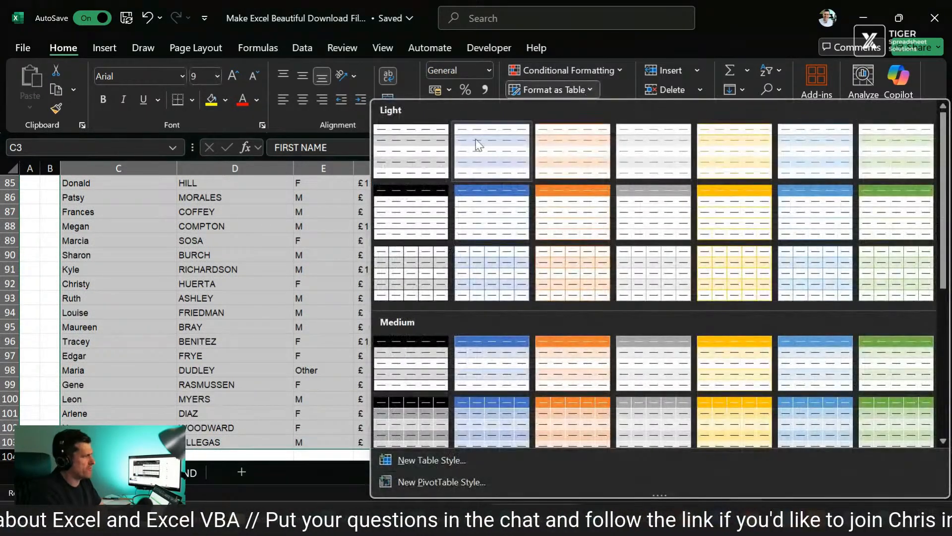
{"action": "left_click", "coordinate": [411, 150]}
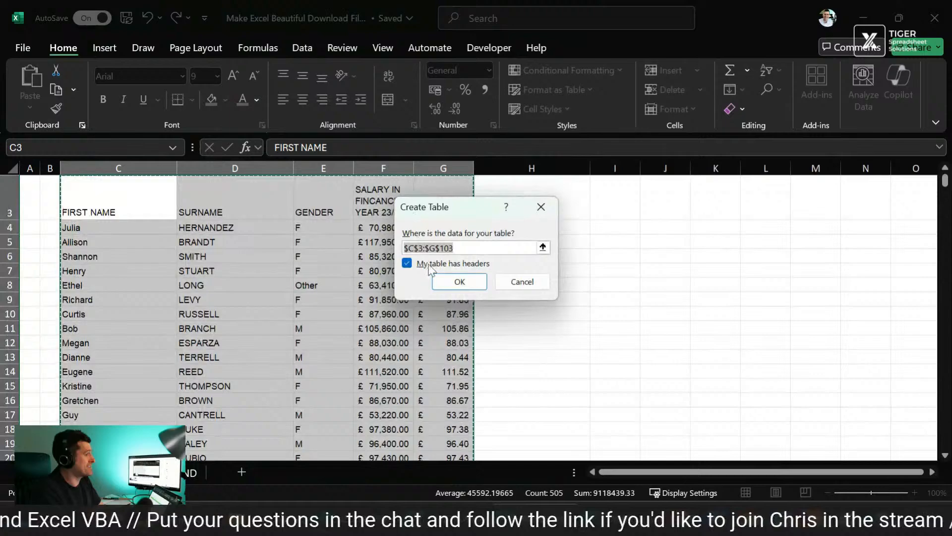
{"action": "left_click", "coordinate": [460, 282]}
{"action": "left_click", "coordinate": [709, 268]}
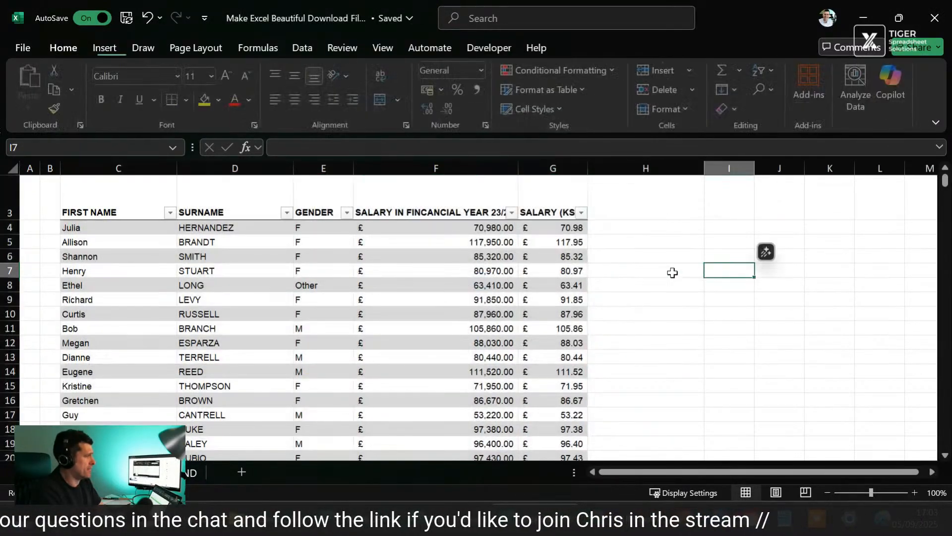
Step: Convert the salary table back to a normal range
{"action": "left_click", "coordinate": [101, 204]}
{"action": "key", "text": "ctrl+shift+End"}
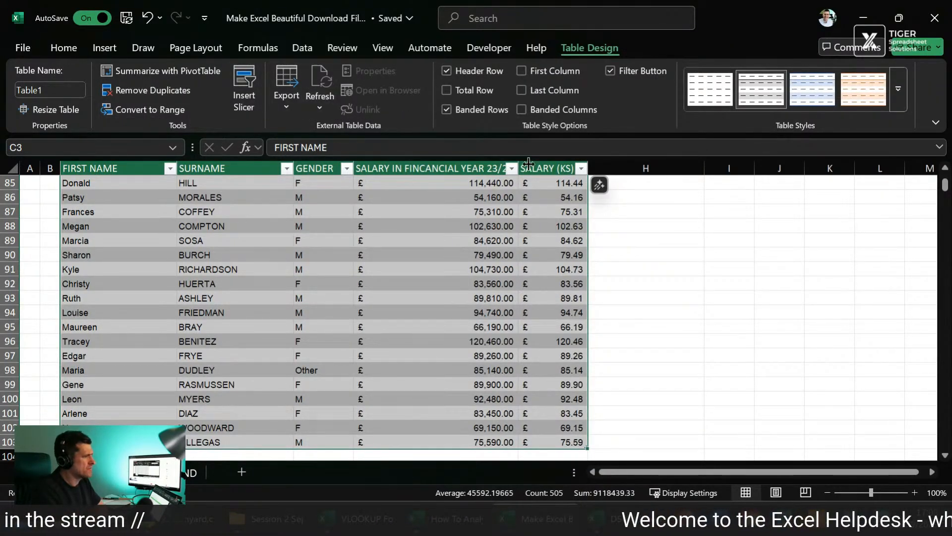
{"action": "left_click", "coordinate": [699, 222]}
{"action": "left_click", "coordinate": [217, 266]}
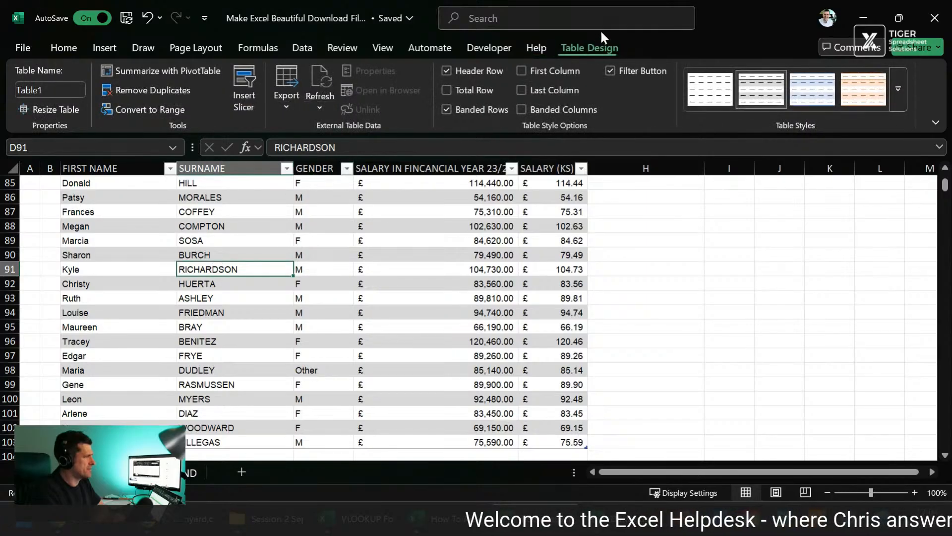
{"action": "left_click", "coordinate": [179, 108]}
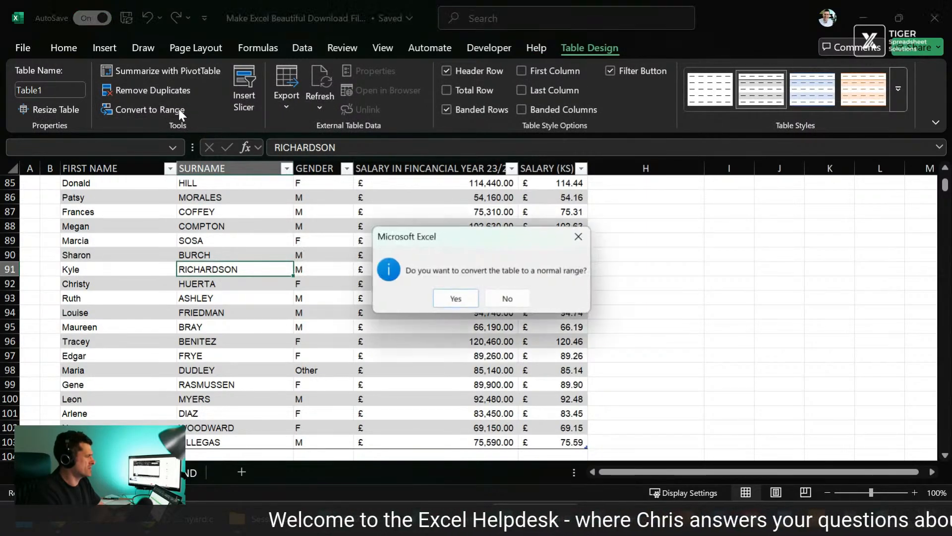
{"action": "left_click", "coordinate": [468, 300]}
{"action": "left_click", "coordinate": [242, 296]}
Step: Insert two blank rows above the Salary Info Spreadsheet title in row 1
{"action": "scroll", "coordinate": [243, 295], "scroll_direction": "up", "scroll_amount": 5}
{"action": "scroll", "coordinate": [243, 295], "scroll_direction": "up", "scroll_amount": 20}
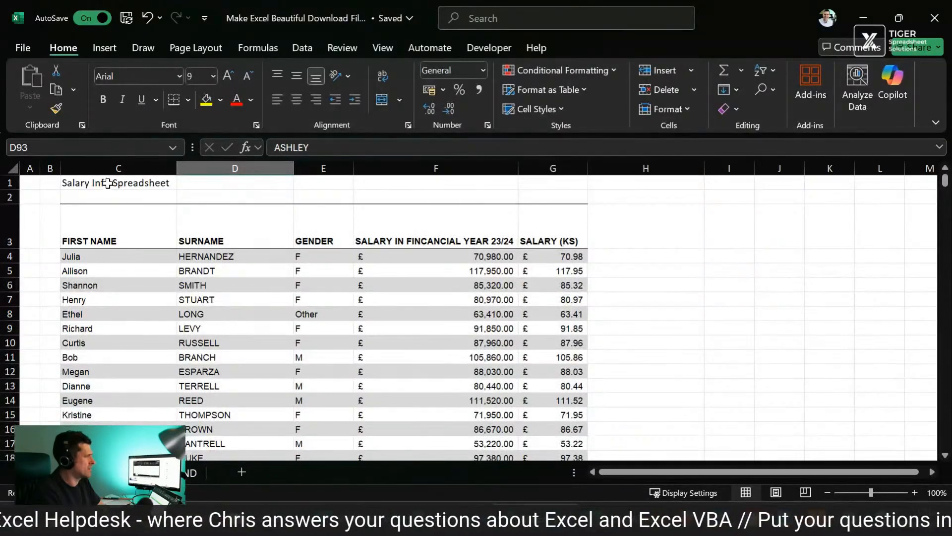
{"action": "left_click", "coordinate": [107, 183]}
{"action": "left_click", "coordinate": [105, 196]}
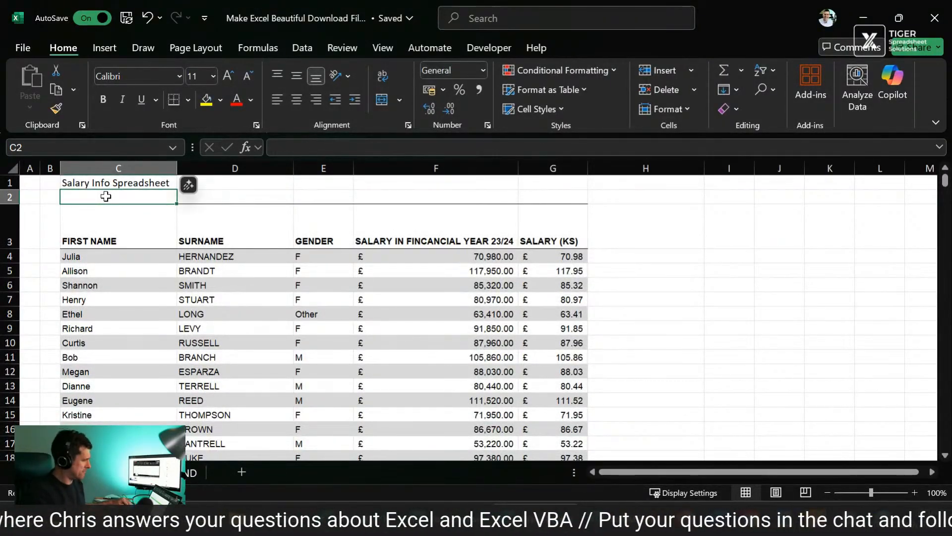
{"action": "key", "text": "Up"}
{"action": "key", "text": "shift+space"}
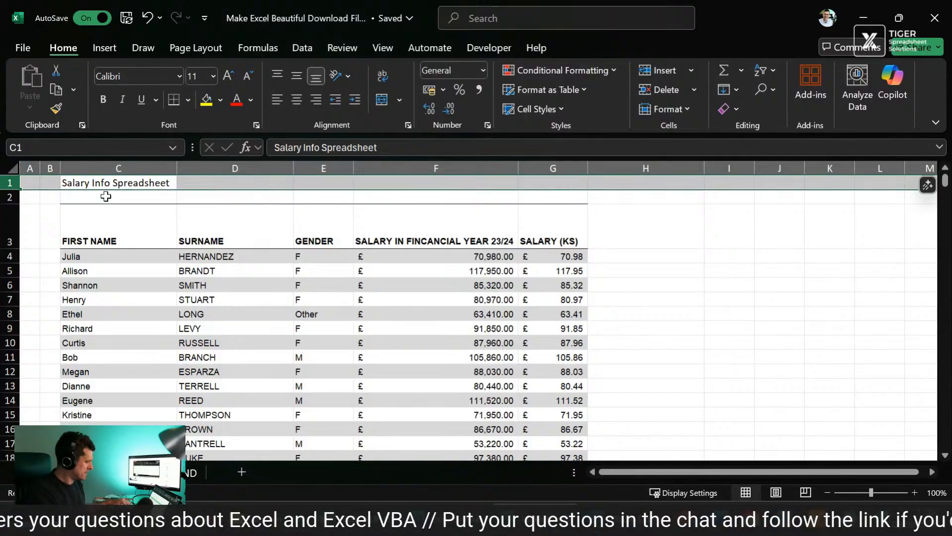
{"action": "key", "text": "ctrl+shift+plus"}
{"action": "key", "text": "ctrl+shift+plus"}
Step: Reapply the existing column width to the FIRST NAME and SURNAME columns, C and D
{"action": "key", "text": "Down"}
{"action": "key", "text": "Down"}
{"action": "key", "text": "Down"}
{"action": "key", "text": "Down"}
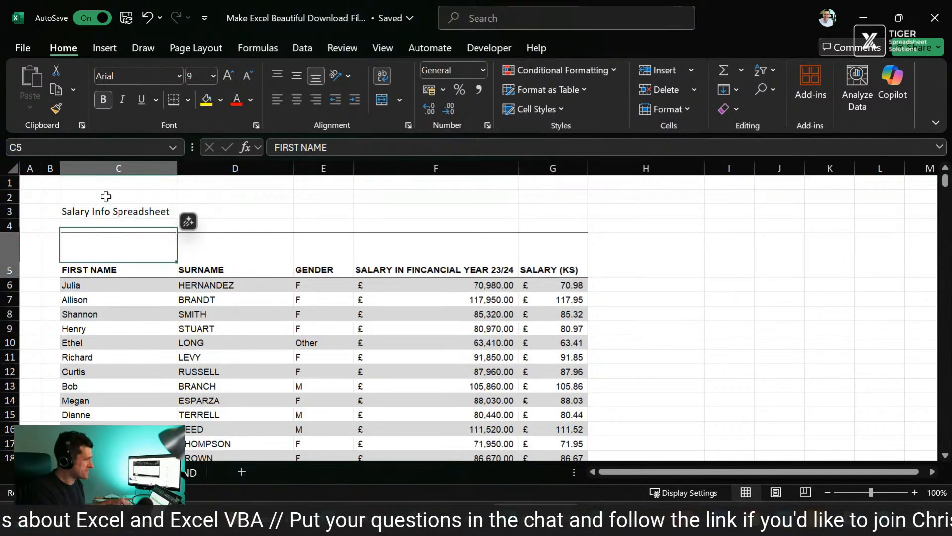
{"action": "key", "text": "Down"}
{"action": "key", "text": "Up"}
{"action": "key", "text": "shift+Right"}
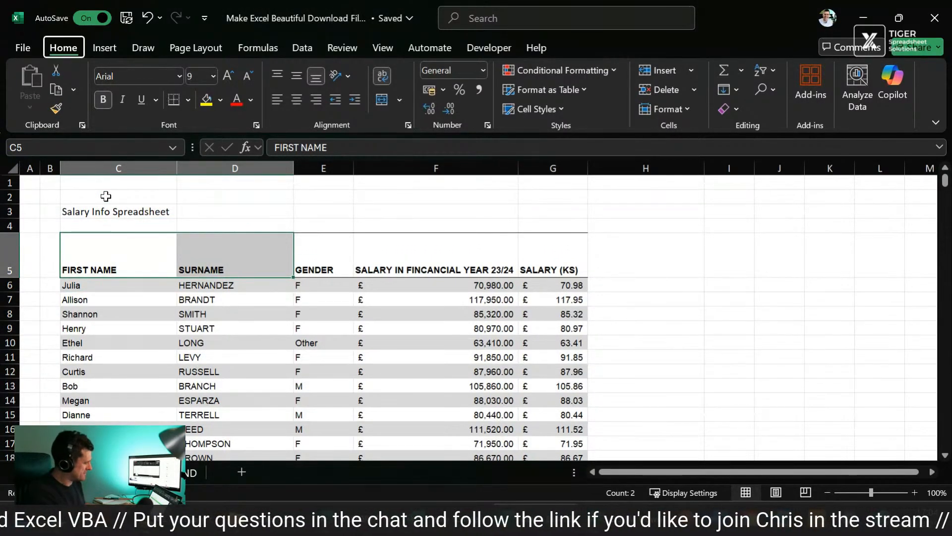
{"action": "key", "text": "alt+h"}
{"action": "key", "text": "o"}
{"action": "key", "text": "w"}
{"action": "key", "text": "Return"}
Step: Set the width of the GENDER and two SALARY columns, E to G, to 10
{"action": "key", "text": "Right"}
{"action": "key", "text": "Right"}
{"action": "key", "text": "shift+Right"}
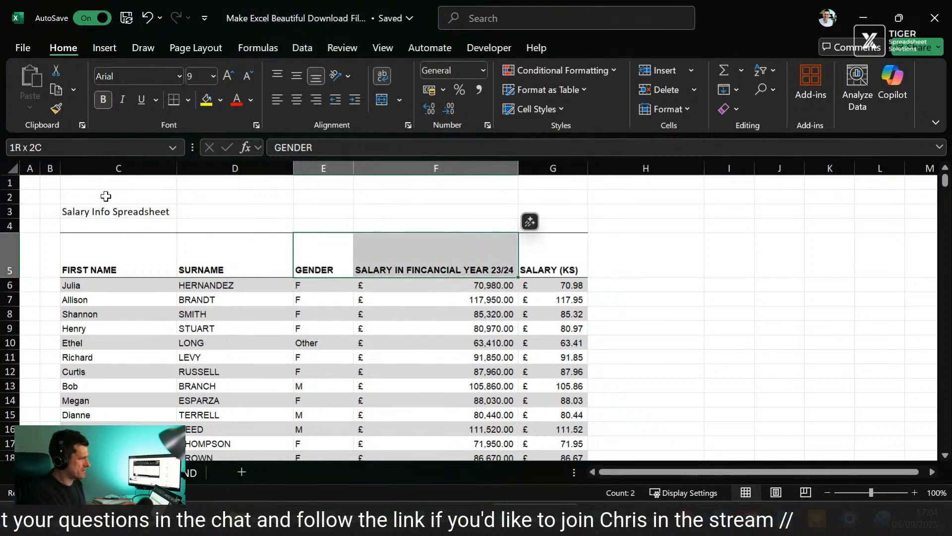
{"action": "key", "text": "shift+Right"}
{"action": "key", "text": "alt"}
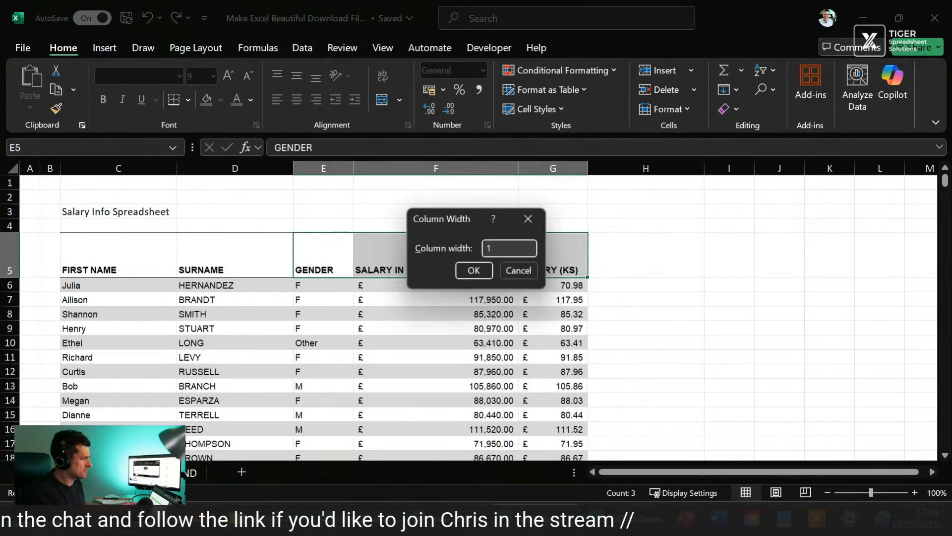
{"action": "type", "text": "0"}
{"action": "key", "text": "Return"}
Step: Fill the header row C5:G5 with standard purple and set its font colour to white
{"action": "key", "text": "Left"}
{"action": "key", "text": "Right"}
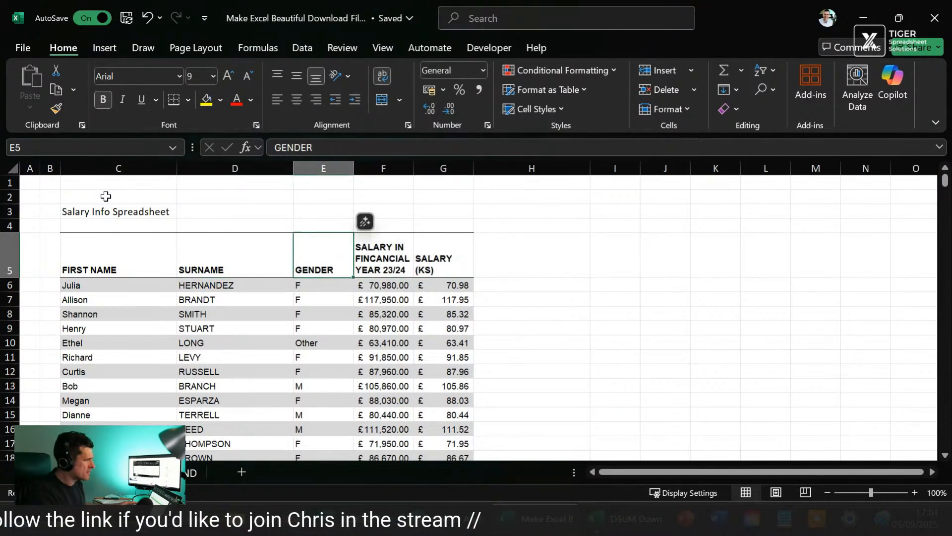
{"action": "key", "text": "Left"}
{"action": "key", "text": "Left"}
{"action": "key", "text": "shift+Right"}
{"action": "key", "text": "shift+Right"}
{"action": "key", "text": "shift+Right"}
{"action": "key", "text": "shift+Right"}
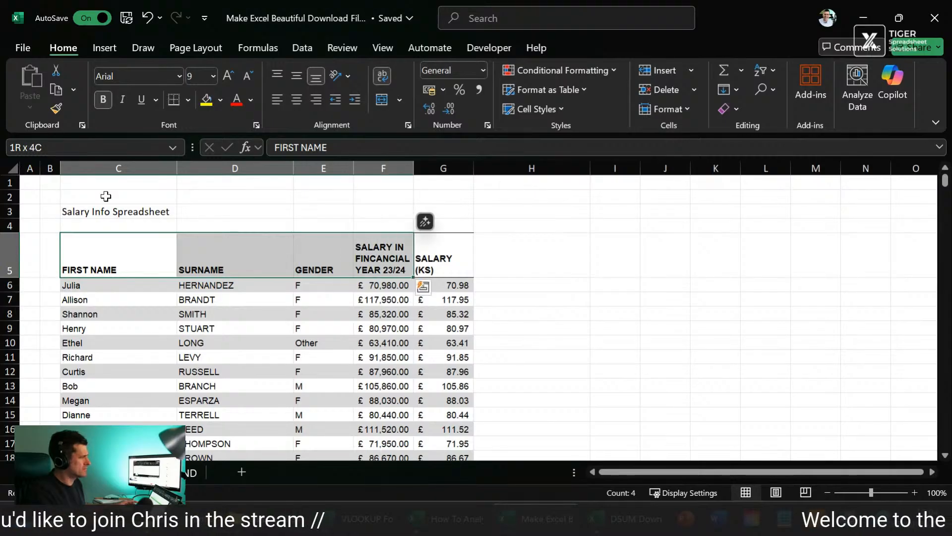
{"action": "left_click", "coordinate": [220, 101]}
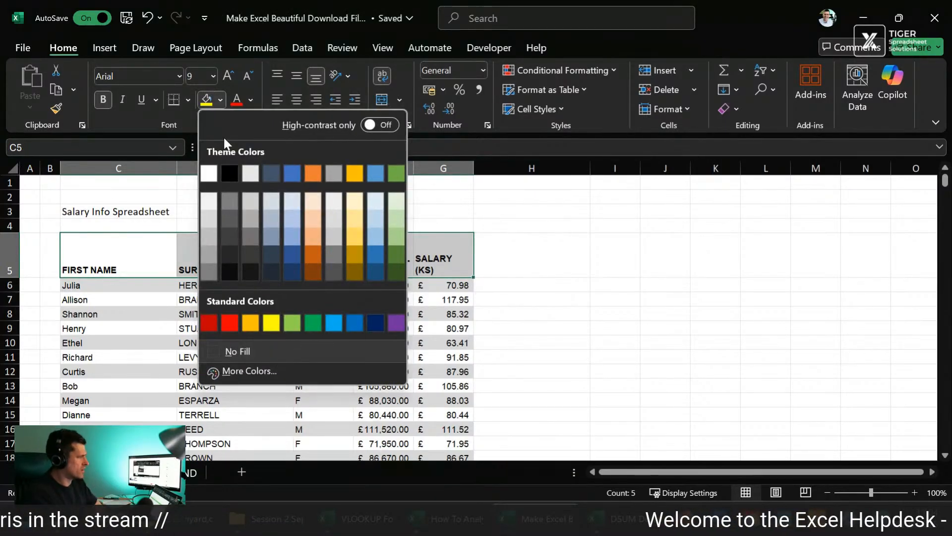
{"action": "left_click", "coordinate": [396, 323]}
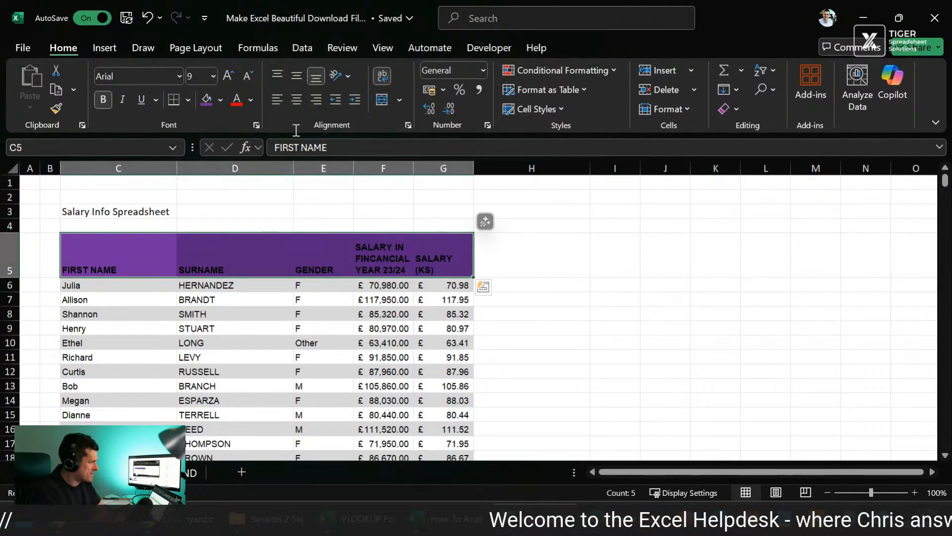
{"action": "left_click", "coordinate": [254, 99]}
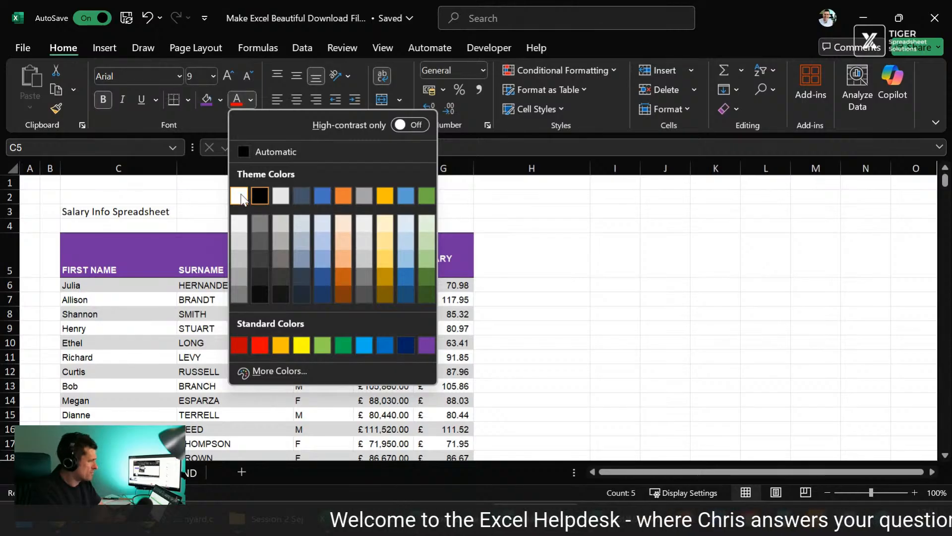
{"action": "left_click", "coordinate": [241, 193]}
{"action": "left_click", "coordinate": [106, 288]}
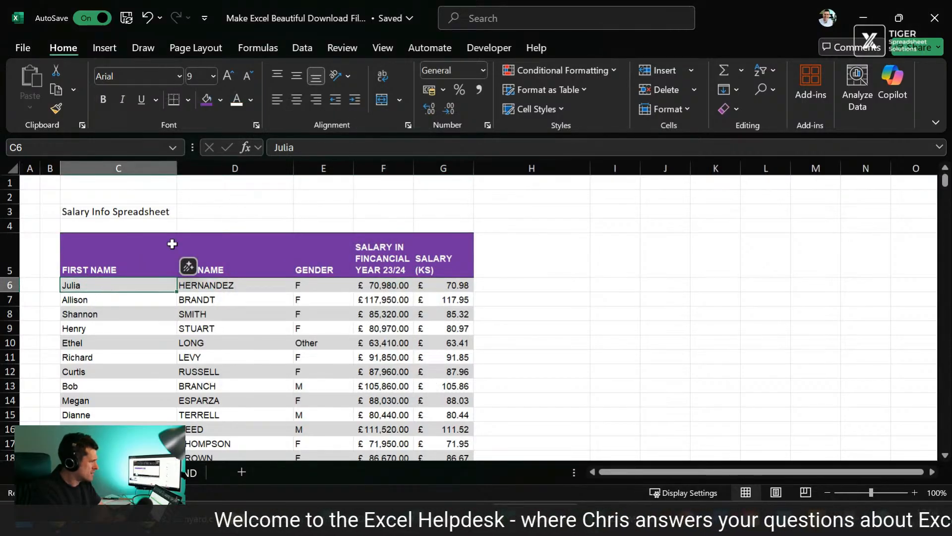
Step: Enter an UPPER formula in C2 that converts the title in C3 to capitals
{"action": "left_click", "coordinate": [212, 207]}
{"action": "left_click", "coordinate": [123, 207]}
{"action": "key", "text": "shift+Right"}
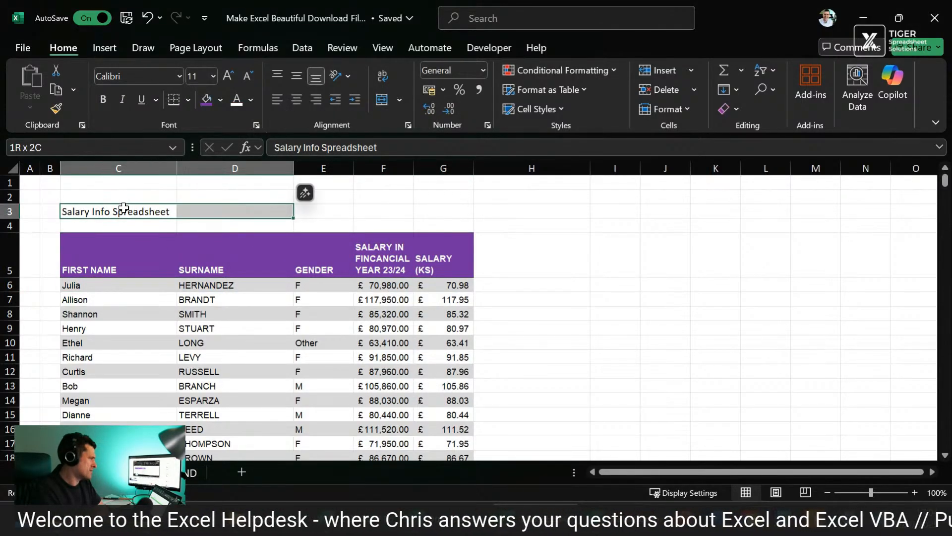
{"action": "key", "text": "shift+Left"}
{"action": "key", "text": "Up"}
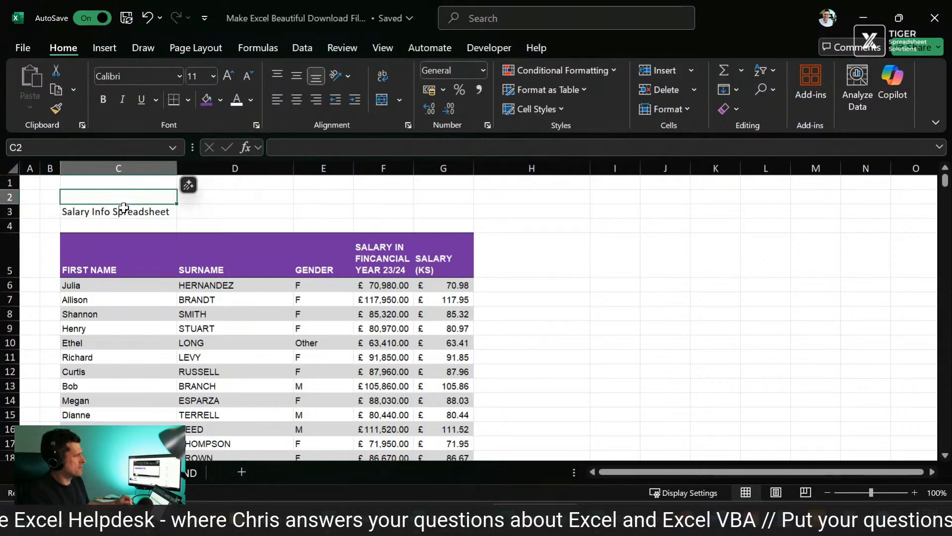
{"action": "type", "text": "=upper("}
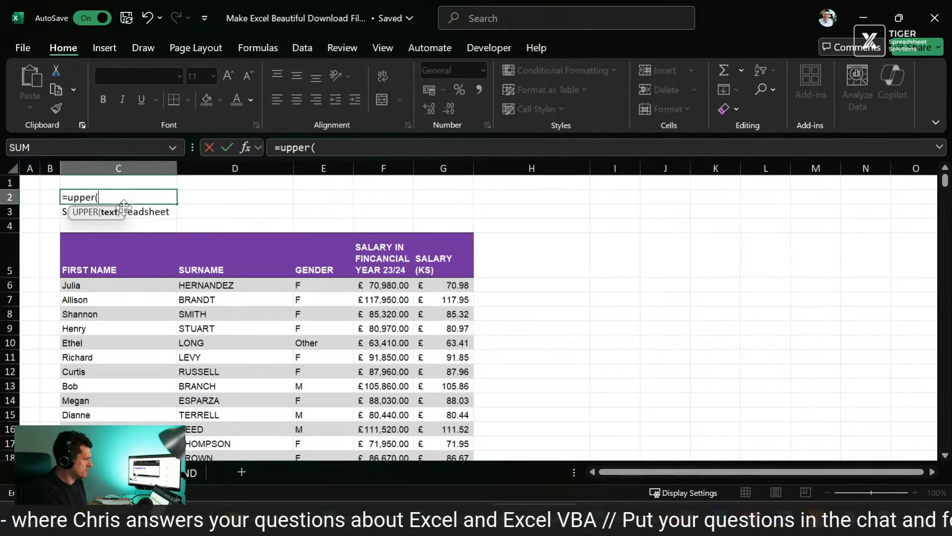
{"action": "left_click", "coordinate": [124, 207]}
{"action": "key", "text": "Return"}
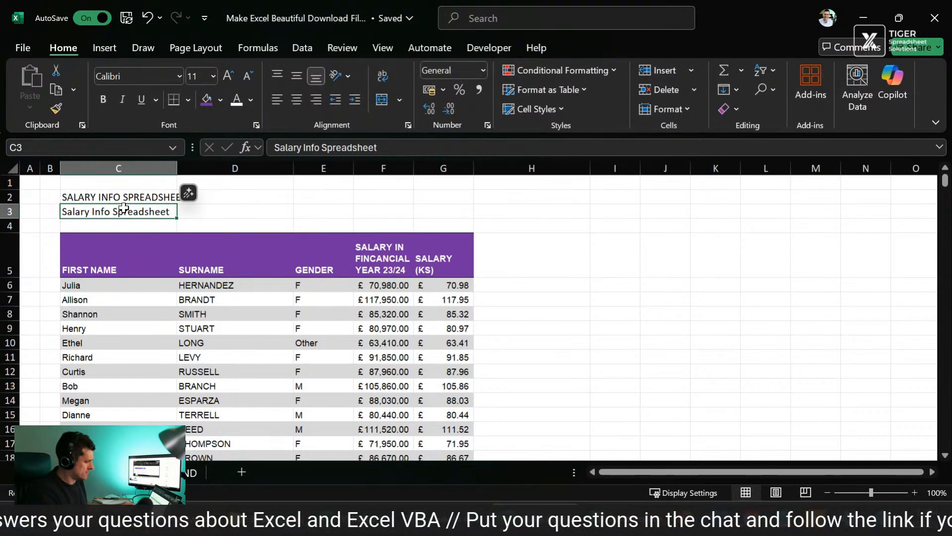
Step: Replace the UPPER formula in C2 with its value and delete the original title from C3
{"action": "key", "text": "Up"}
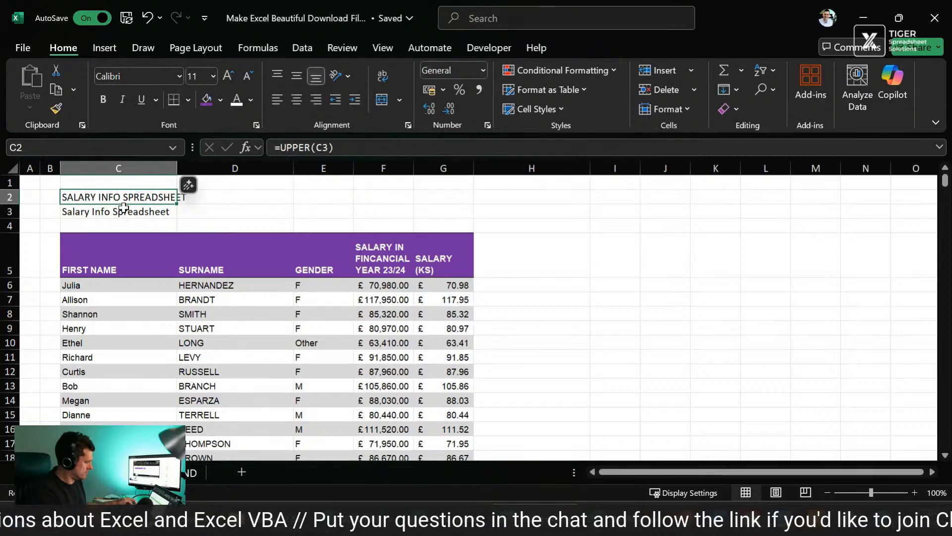
{"action": "key", "text": "ctrl+alt+v"}
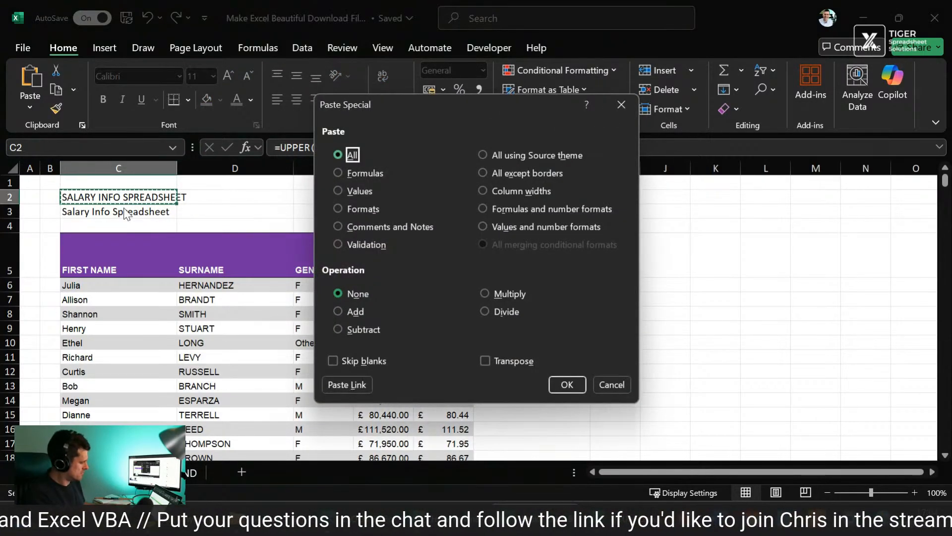
{"action": "key", "text": "v"}
{"action": "key", "text": "Return"}
{"action": "key", "text": "Down"}
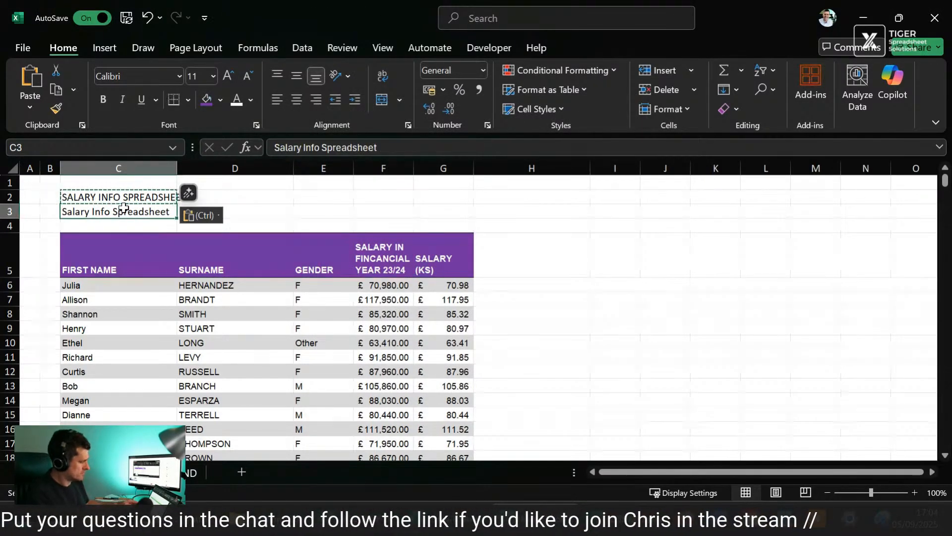
{"action": "key", "text": "Delete"}
{"action": "key", "text": "Right"}
{"action": "key", "text": "Up"}
{"action": "key", "text": "Left"}
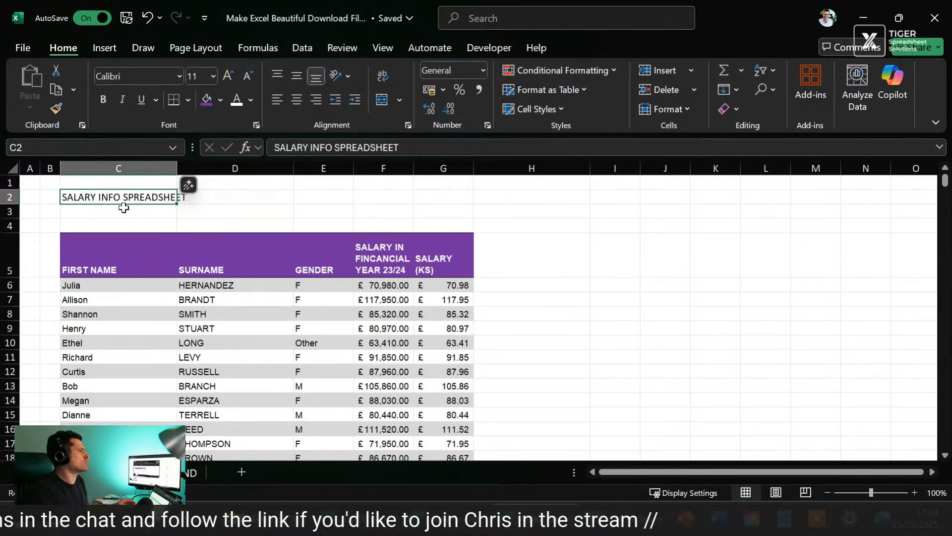
Step: Change the font of the SALARY INFO SPREADSHEET title in C2 to Arial
{"action": "key", "text": "Down"}
{"action": "key", "text": "Up"}
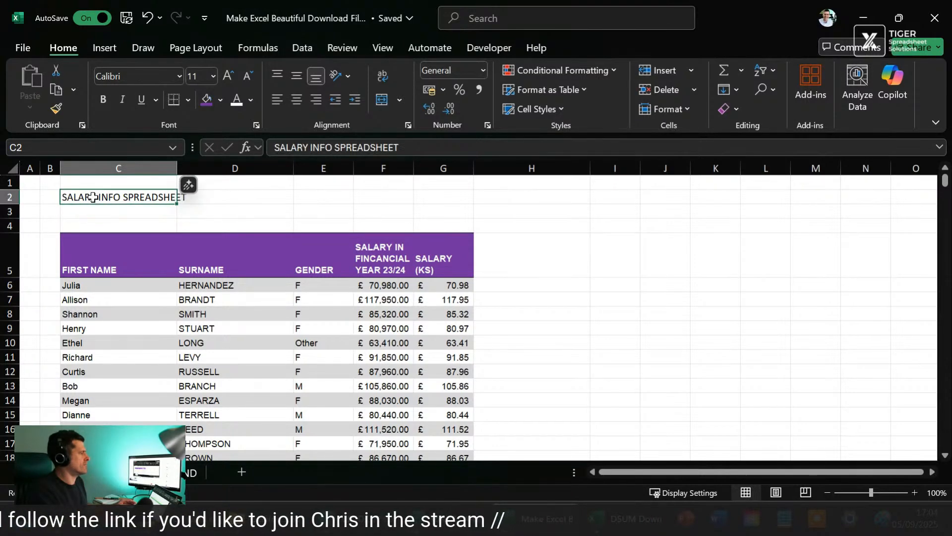
{"action": "left_click", "coordinate": [160, 75]}
{"action": "type", "text": "Arial"}
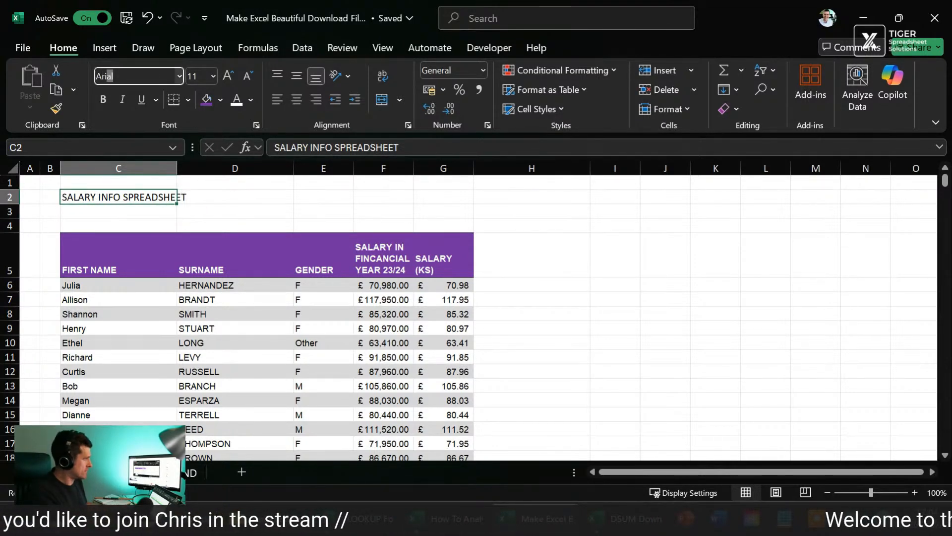
{"action": "key", "text": "Return"}
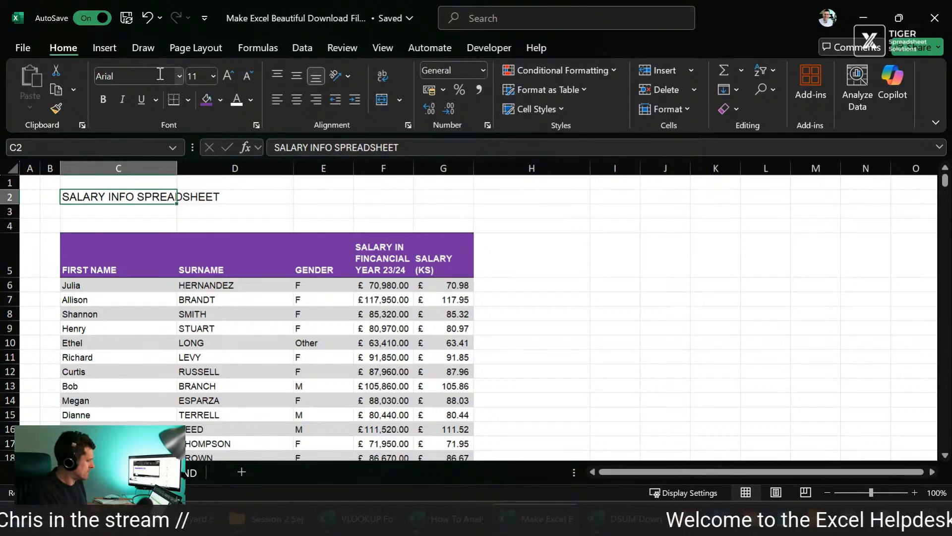
Step: Merge the title cell across C2:D2 without centring the text
{"action": "key", "text": "shift+Right"}
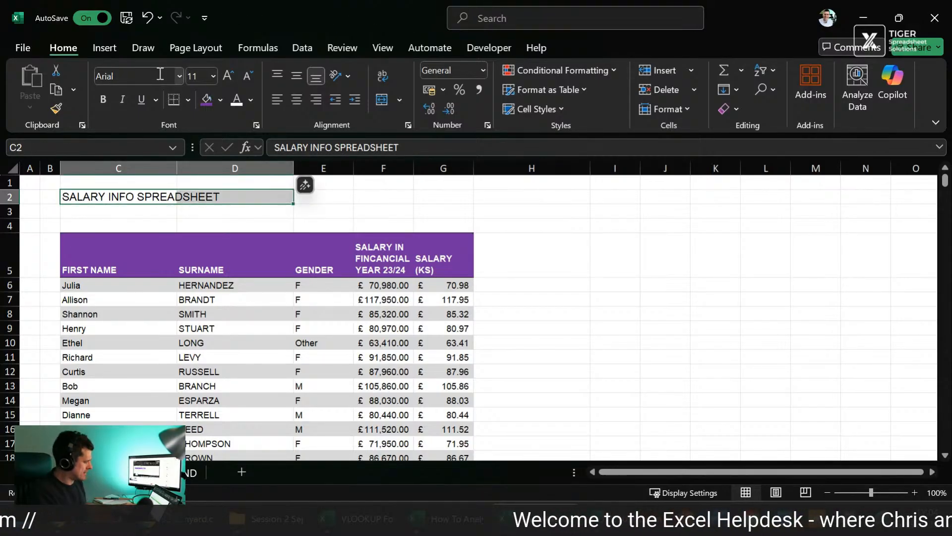
{"action": "key", "text": "alt"}
{"action": "key", "text": "h"}
{"action": "key", "text": "m"}
{"action": "key", "text": "m"}
{"action": "key", "text": "Left"}
{"action": "key", "text": "Right"}
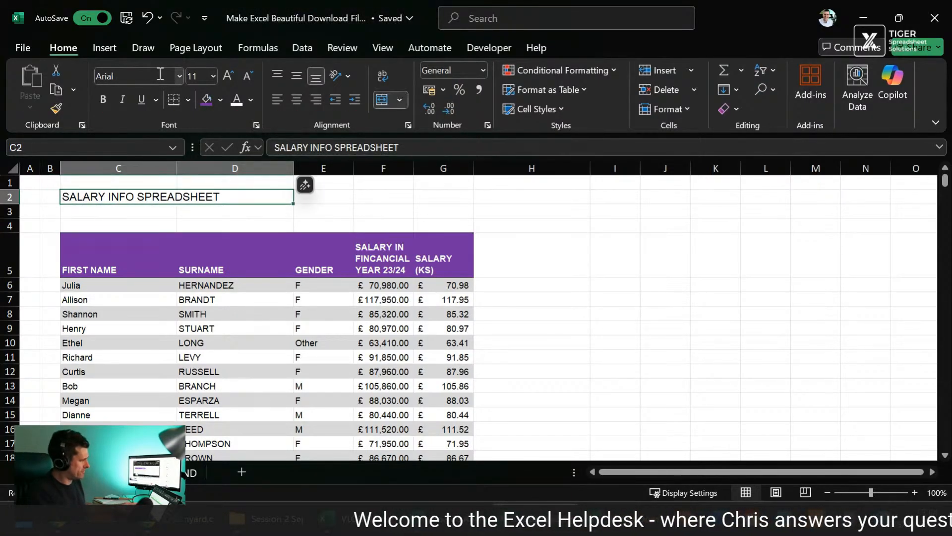
Step: Apply a two-colour gradient fill to the title in C2:D2, with vertical shading running from dark grey to white
{"action": "key", "text": "ctrl+1"}
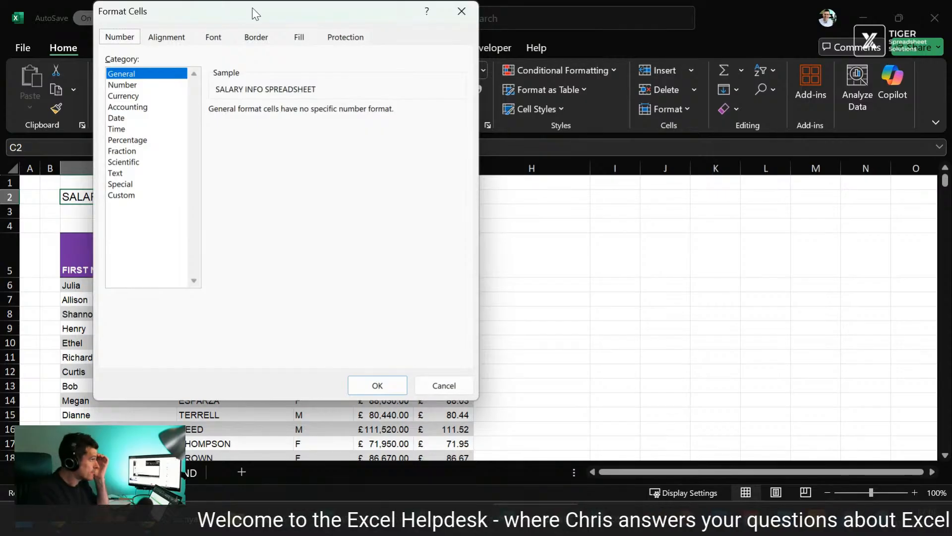
{"action": "left_click_drag", "start_coordinate": [253, 13], "coordinate": [638, 111]}
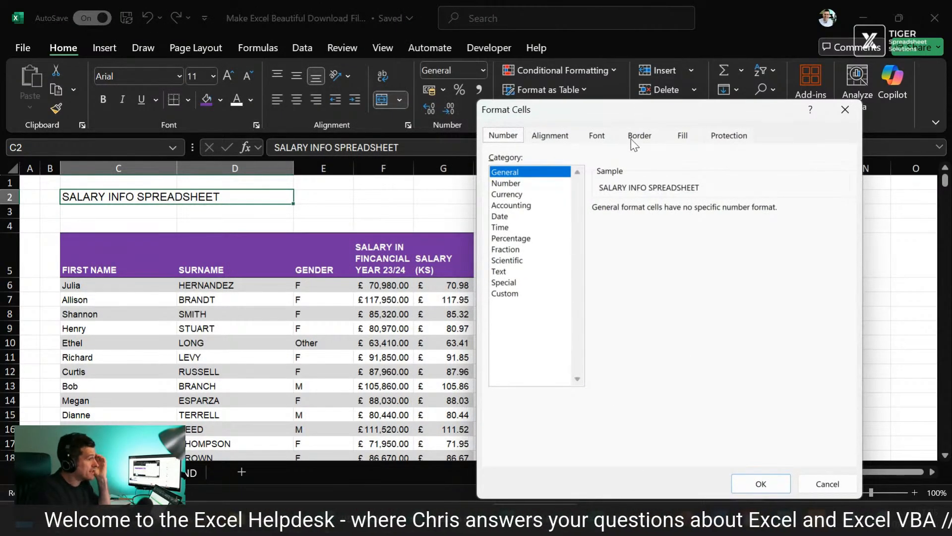
{"action": "left_click", "coordinate": [695, 136]}
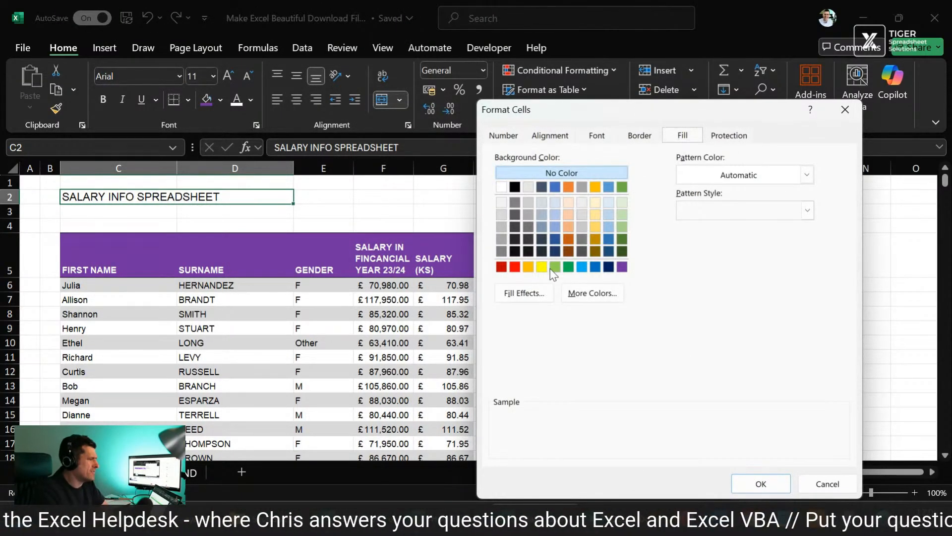
{"action": "left_click", "coordinate": [545, 296]}
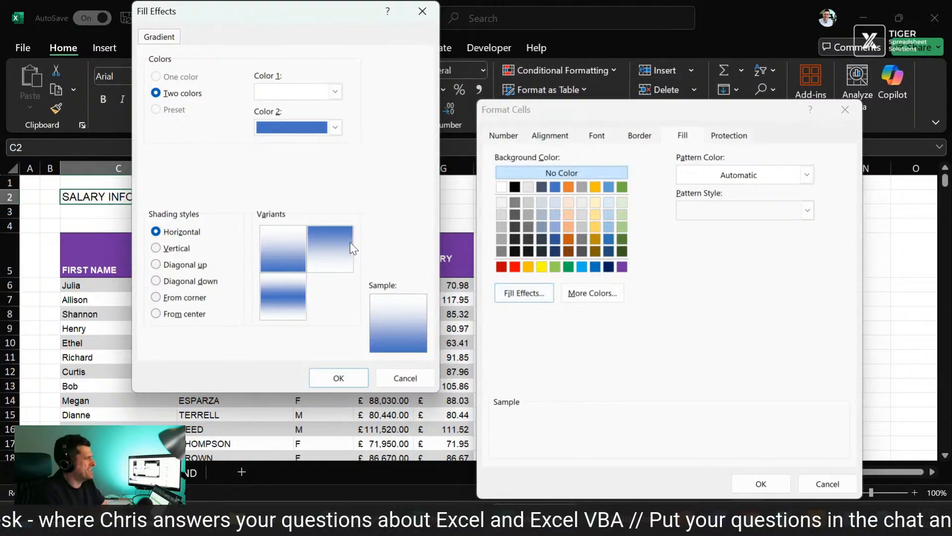
{"action": "left_click", "coordinate": [176, 252]}
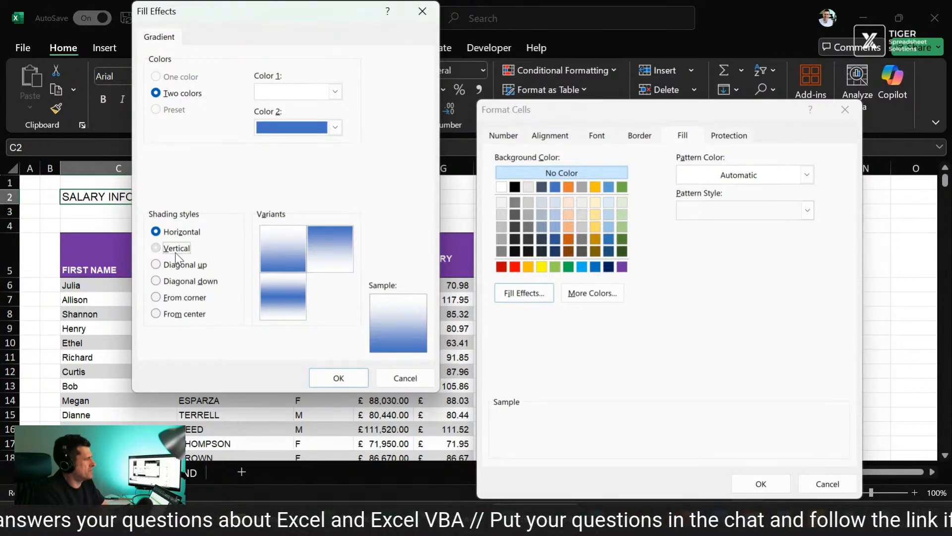
{"action": "left_click", "coordinate": [336, 128]}
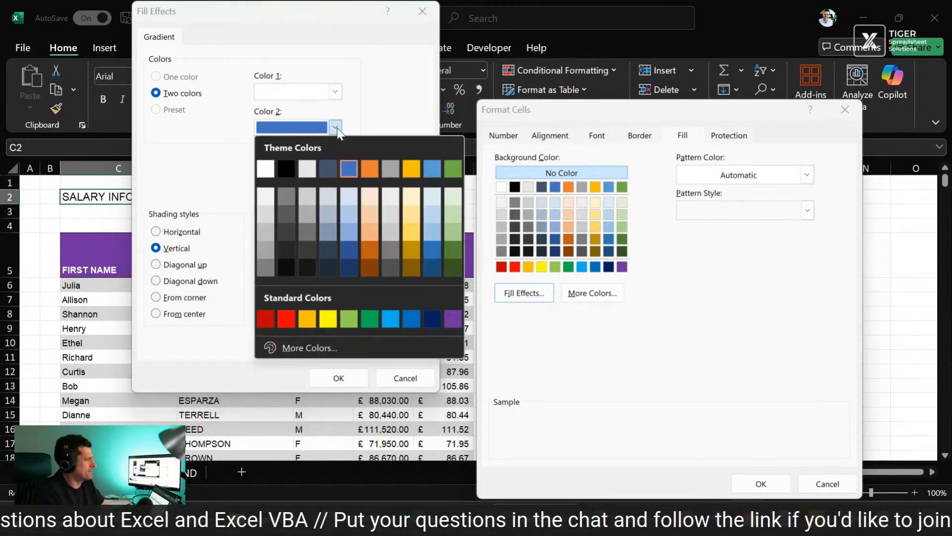
{"action": "left_click", "coordinate": [290, 194]}
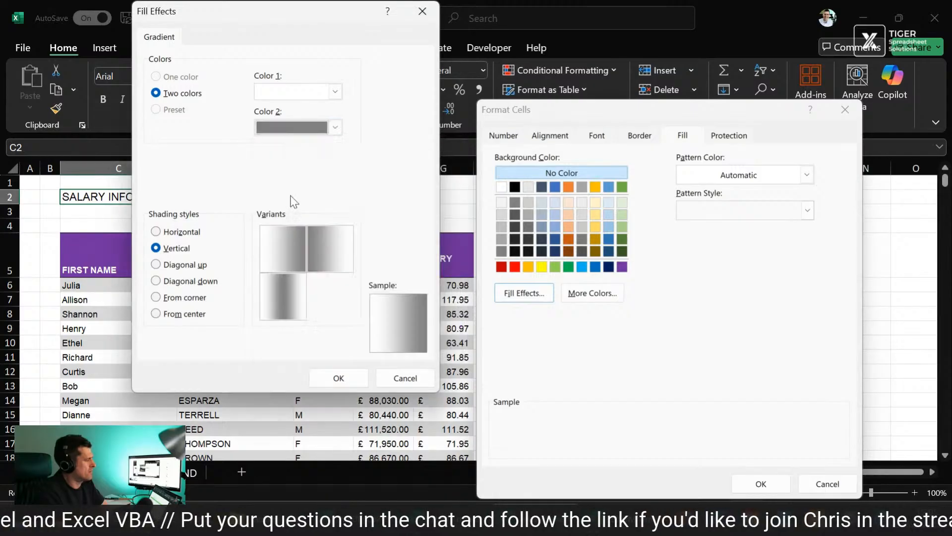
{"action": "left_click", "coordinate": [323, 275]}
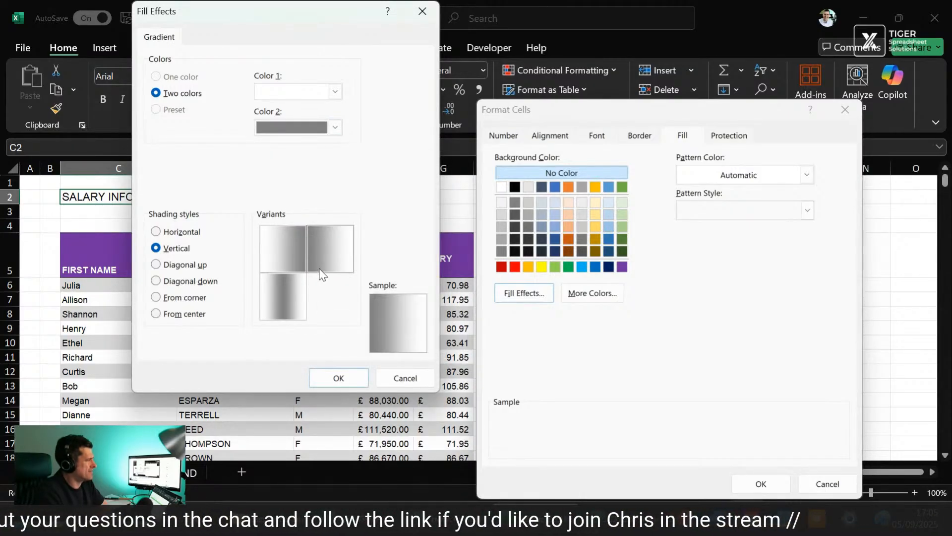
{"action": "left_click", "coordinate": [332, 379]}
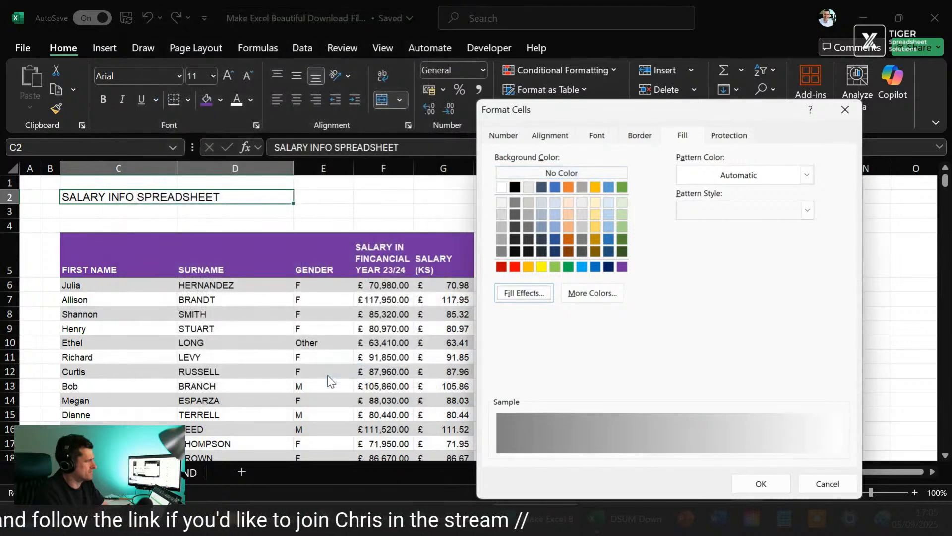
{"action": "left_click", "coordinate": [761, 484]}
{"action": "left_click", "coordinate": [193, 329]}
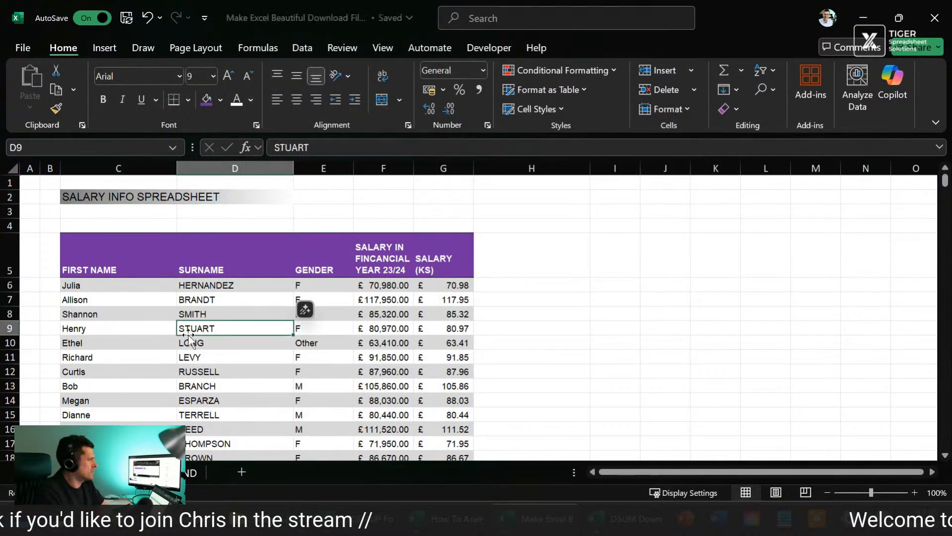
Step: Set the font colour of the SALARY INFO SPREADSHEET title to standard purple
{"action": "left_click", "coordinate": [82, 194]}
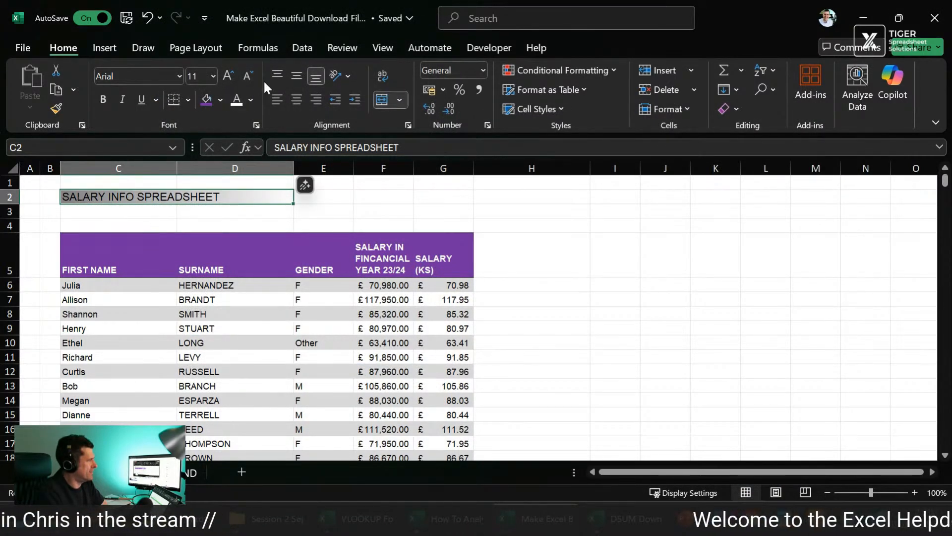
{"action": "left_click", "coordinate": [254, 96]}
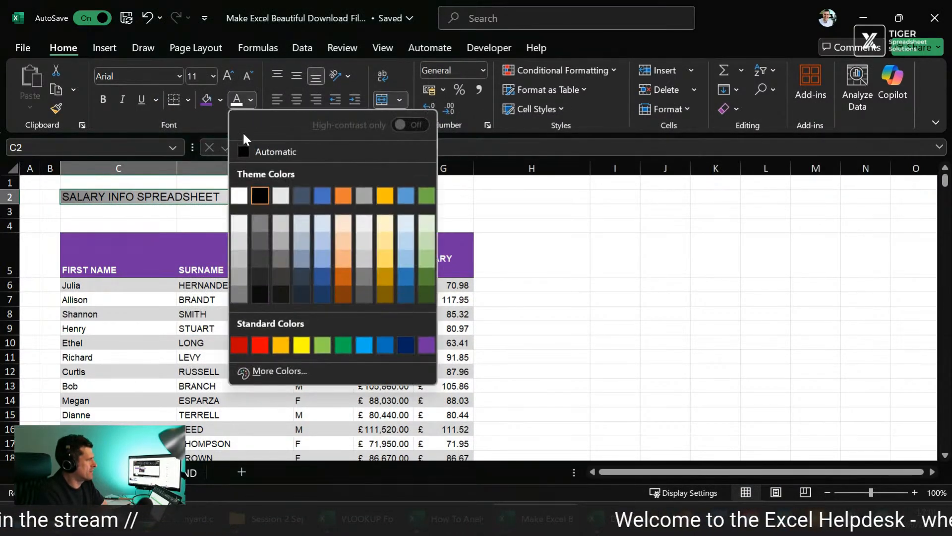
{"action": "left_click", "coordinate": [425, 343]}
{"action": "left_click", "coordinate": [155, 308]}
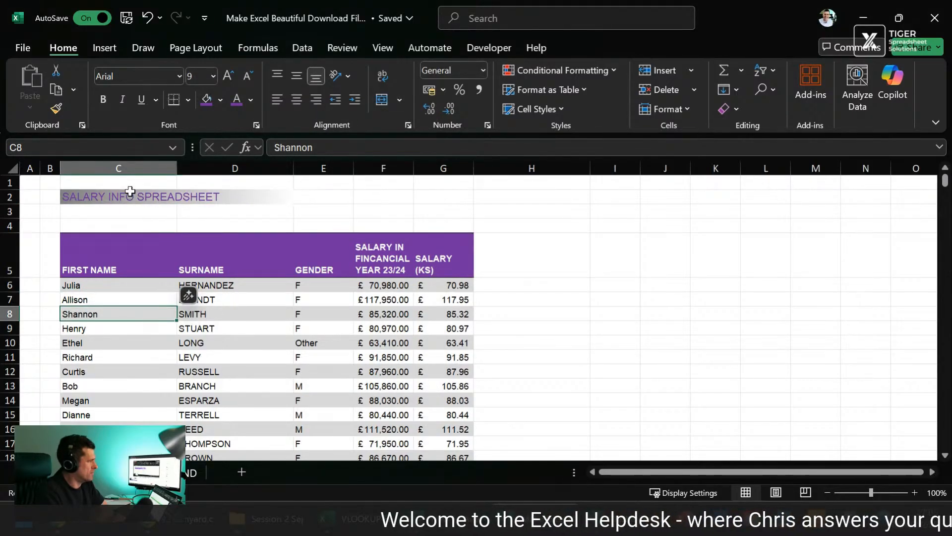
{"action": "left_click", "coordinate": [130, 195]}
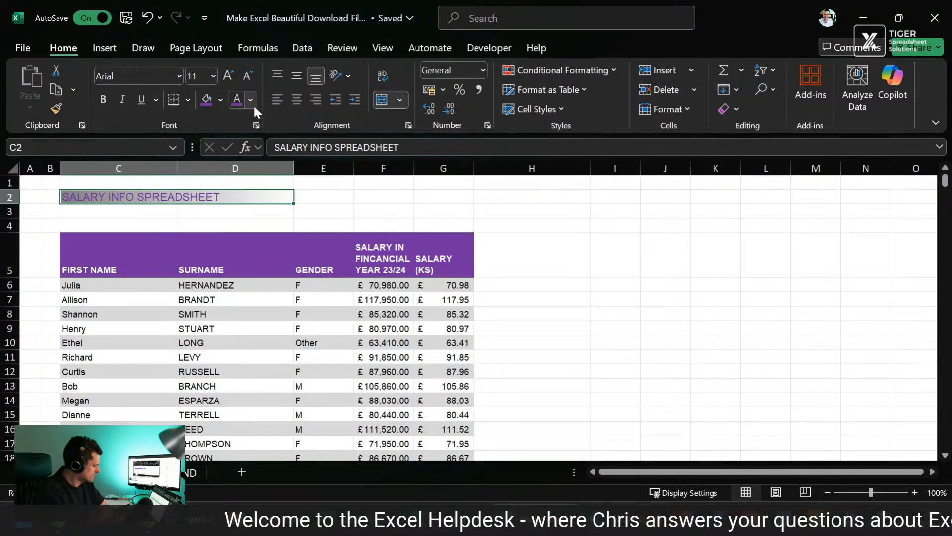
Step: Add a solid purple bottom border to the merged SALARY INFO SPREADSHEET title cell
{"action": "key", "text": "ctrl+1"}
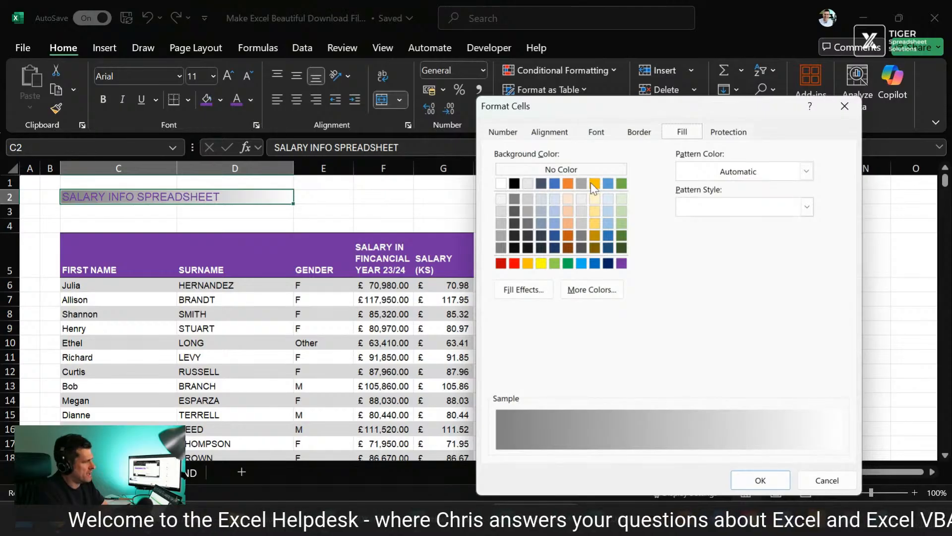
{"action": "left_click", "coordinate": [638, 136]}
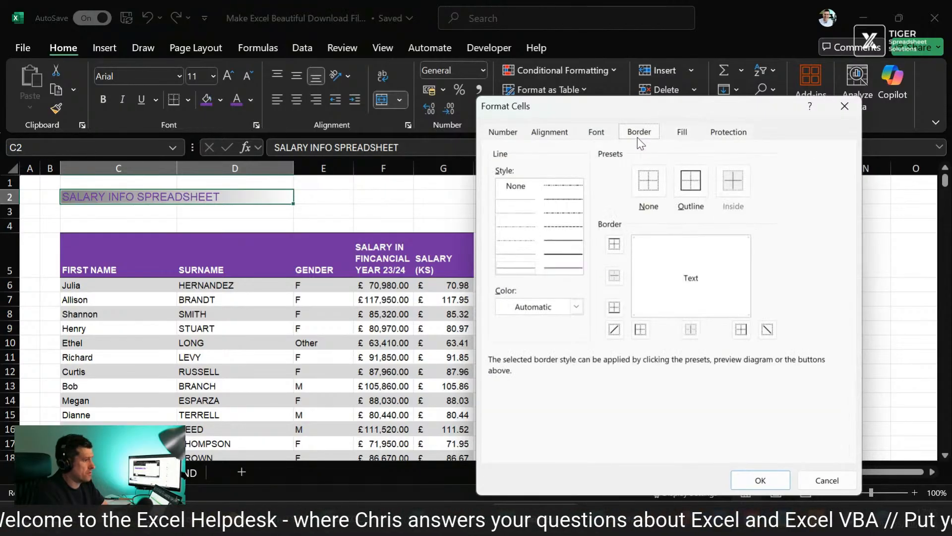
{"action": "left_click", "coordinate": [575, 307]}
{"action": "left_click", "coordinate": [692, 258]}
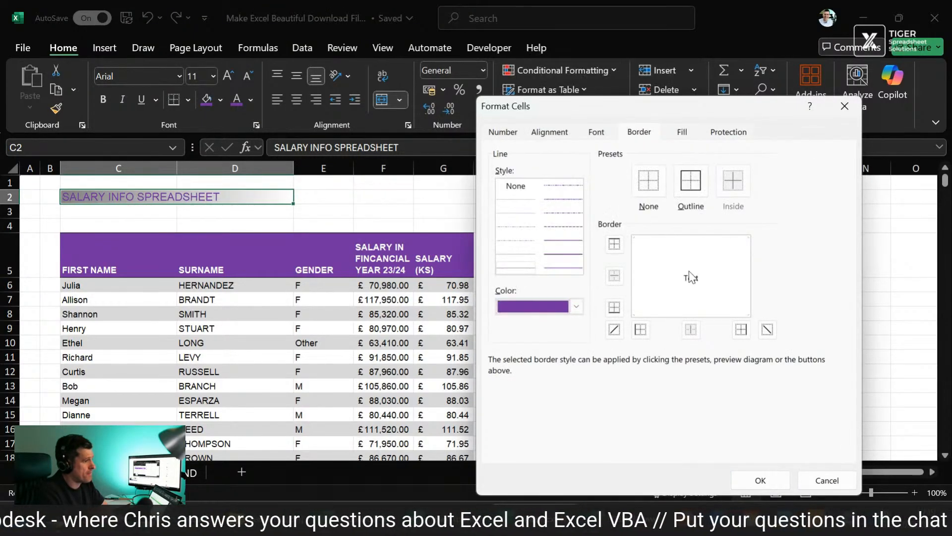
{"action": "left_click", "coordinate": [580, 243]}
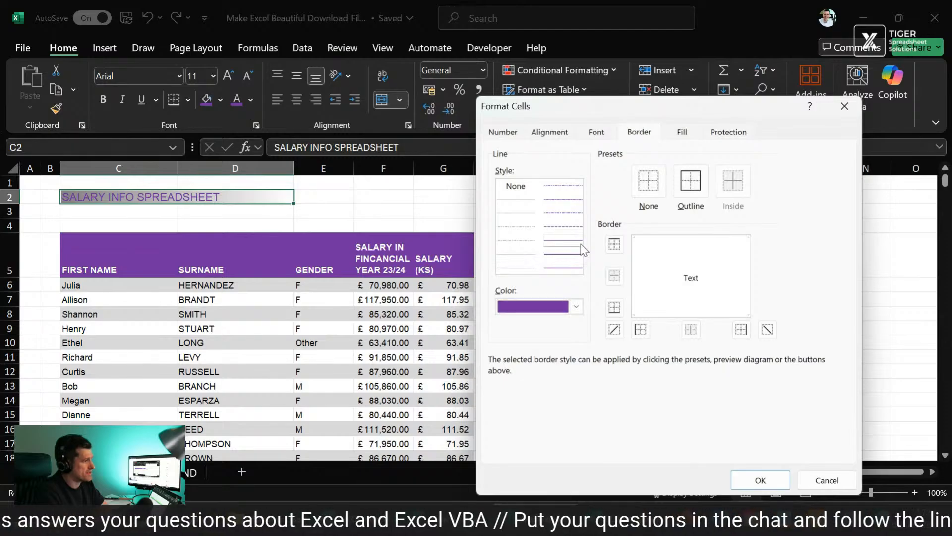
{"action": "left_click", "coordinate": [652, 317]}
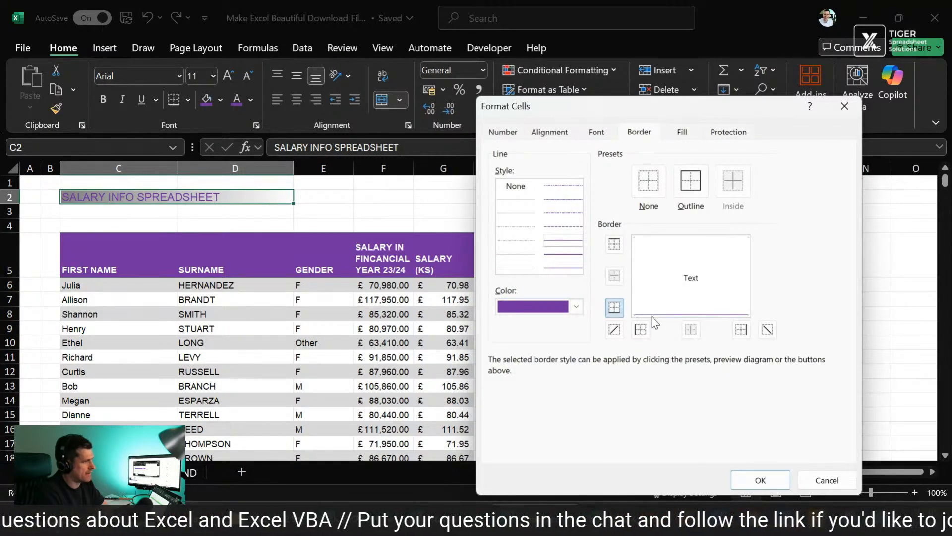
{"action": "left_click", "coordinate": [763, 477]}
{"action": "left_click", "coordinate": [796, 325]}
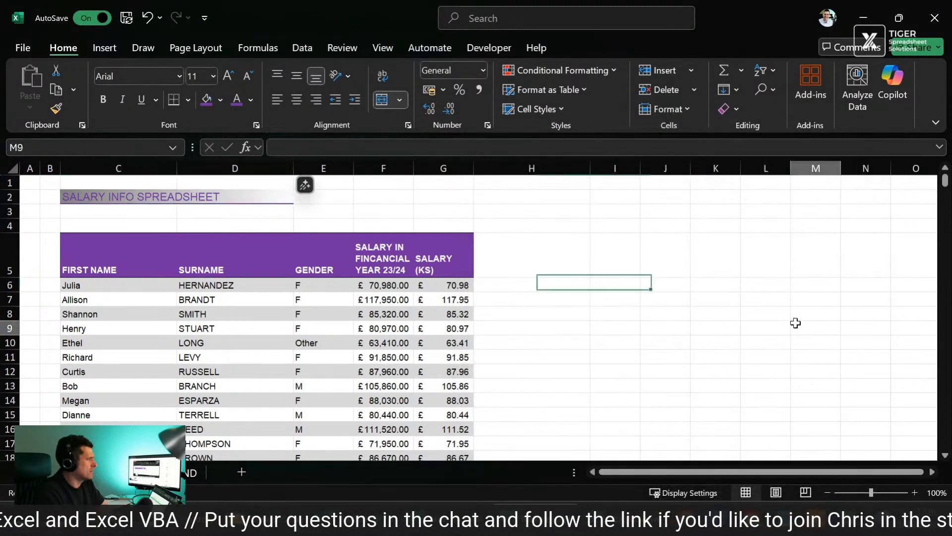
Step: Delete empty row 3 between the title and the table header
{"action": "left_click", "coordinate": [115, 214]}
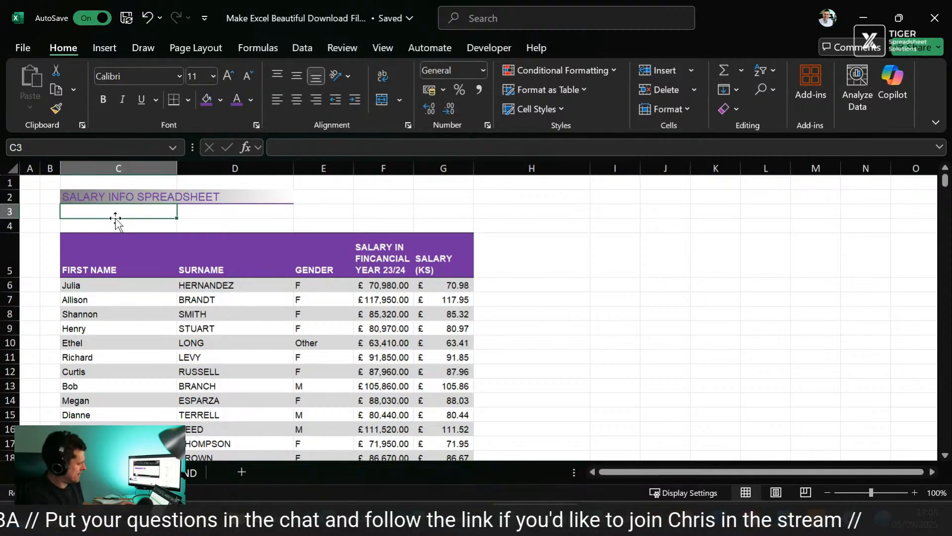
{"action": "key", "text": "h"}
{"action": "key", "text": "d"}
{"action": "key", "text": "r"}
{"action": "key", "text": "Down"}
{"action": "key", "text": "Right"}
{"action": "key", "text": "Right"}
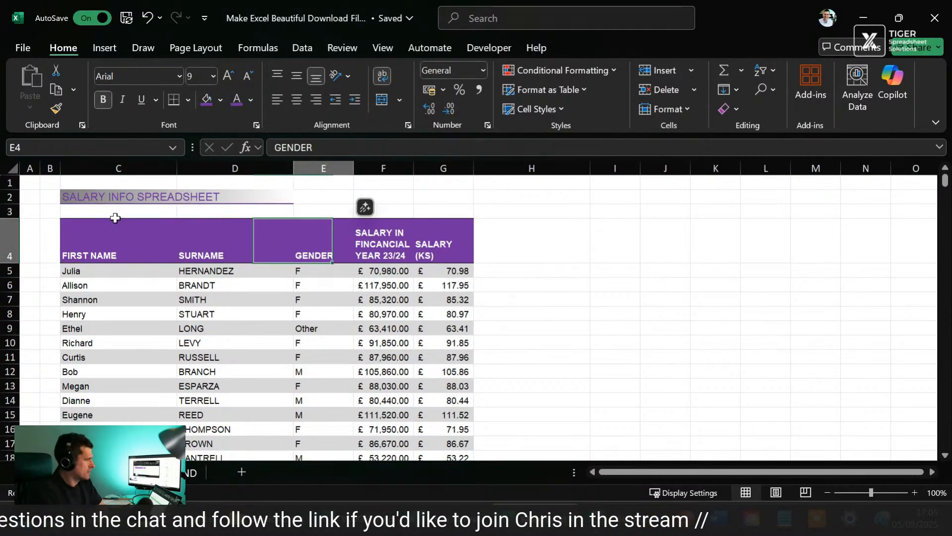
{"action": "key", "text": "Left"}
{"action": "key", "text": "Left"}
{"action": "key", "text": "Right"}
{"action": "key", "text": "Right"}
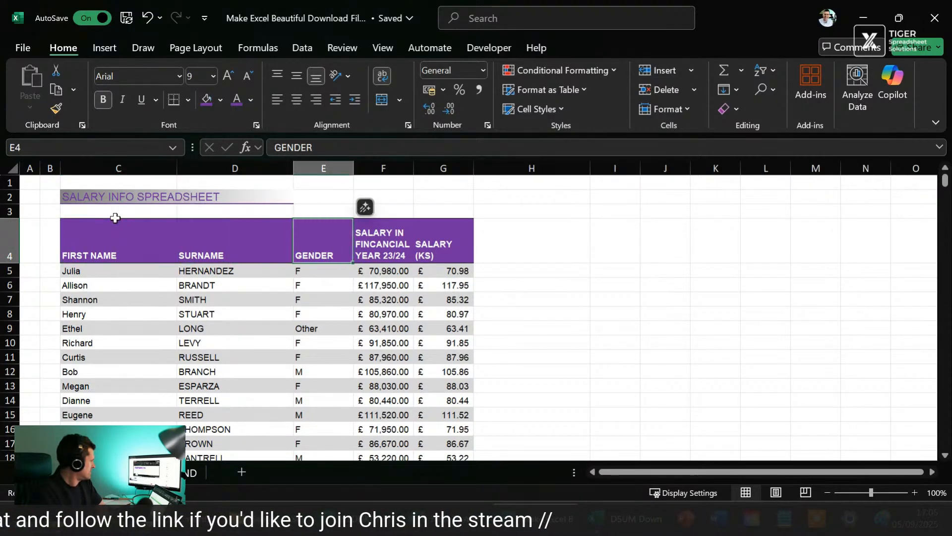
{"action": "key", "text": "Right"}
{"action": "key", "text": "Left"}
{"action": "key", "text": "Left"}
{"action": "key", "text": "Left"}
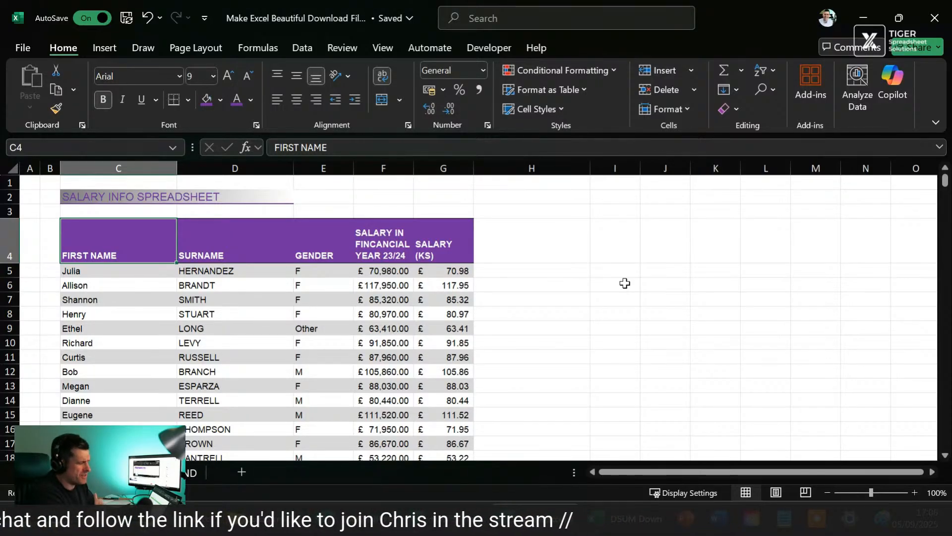
{"action": "key", "text": "Down"}
{"action": "key", "text": "Down"}
{"action": "key", "text": "Down"}
{"action": "key", "text": "Down"}
{"action": "key", "text": "Down"}
{"action": "key", "text": "Down"}
{"action": "key", "text": "Down"}
{"action": "key", "text": "Down"}
{"action": "key", "text": "Down"}
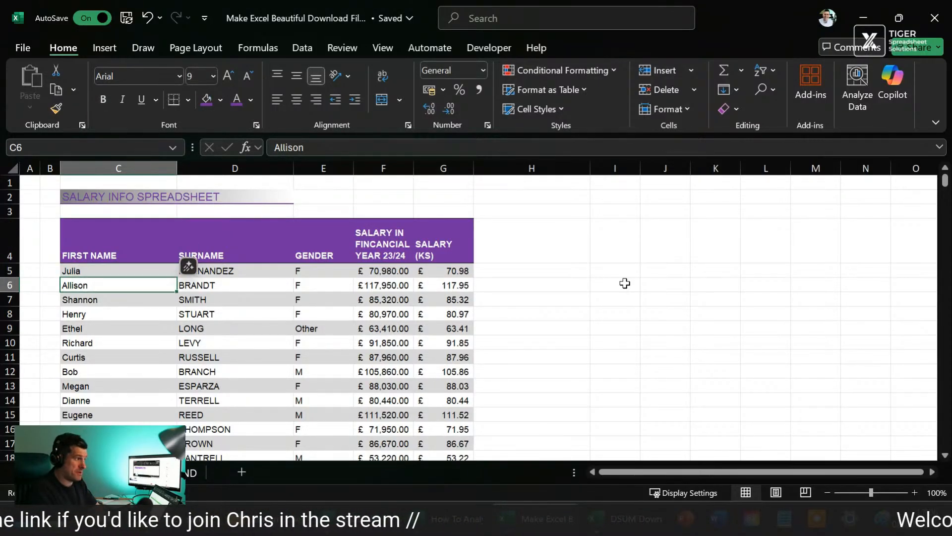
{"action": "key", "text": "Down"}
{"action": "key", "text": "Down"}
{"action": "key", "text": "Down"}
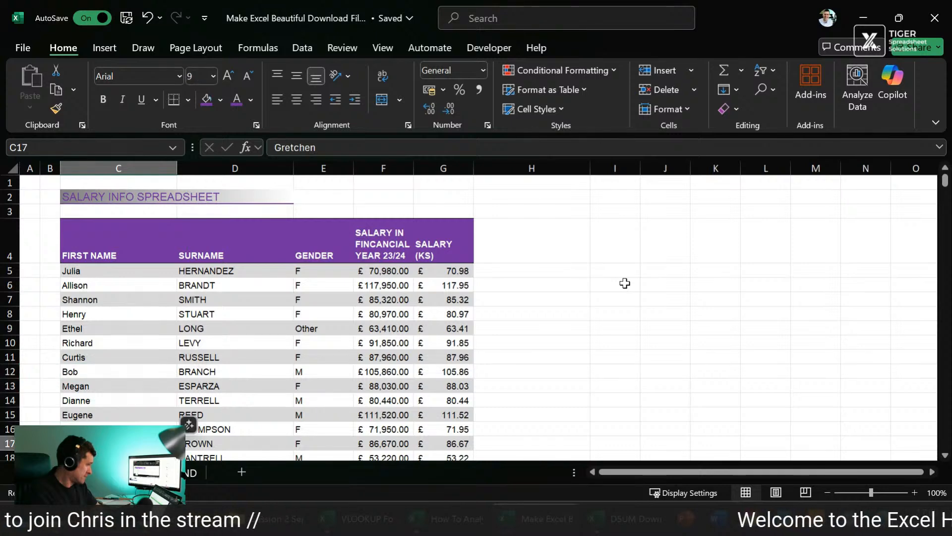
Step: Look through the Format as Table styles with the header and first two data rows, C4:G6, selected
{"action": "key", "text": "Up"}
{"action": "key", "text": "Up"}
{"action": "key", "text": "Up"}
{"action": "key", "text": "Up"}
{"action": "key", "text": "Up"}
{"action": "key", "text": "Up"}
{"action": "key", "text": "Up"}
{"action": "key", "text": "Up"}
{"action": "key", "text": "Up"}
{"action": "key", "text": "Up"}
{"action": "key", "text": "Up"}
{"action": "key", "text": "Up"}
{"action": "key", "text": "shift+Down"}
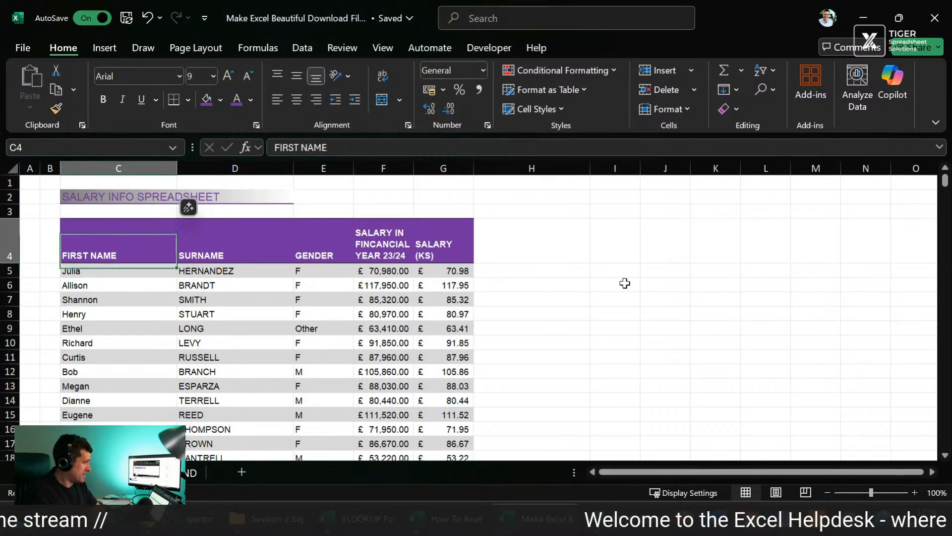
{"action": "key", "text": "shift+Right"}
{"action": "key", "text": "shift+Right"}
{"action": "key", "text": "shift+Right"}
{"action": "key", "text": "shift+Right"}
{"action": "key", "text": "shift+Down"}
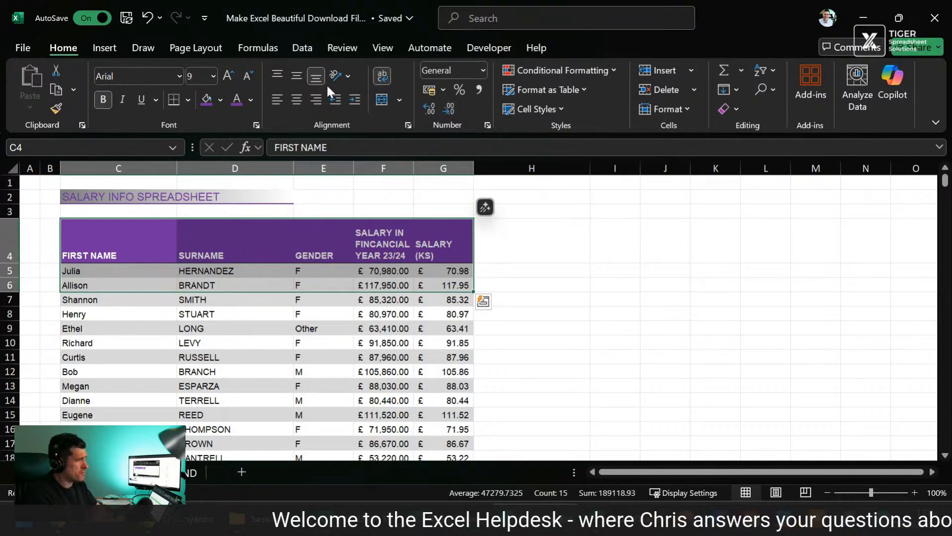
{"action": "left_click", "coordinate": [579, 89]}
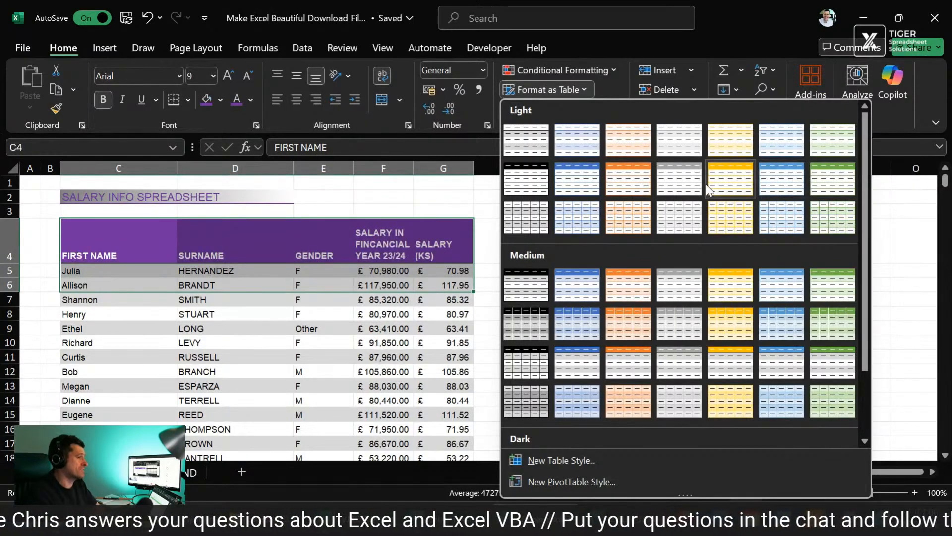
{"action": "left_click", "coordinate": [916, 232]}
{"action": "left_click", "coordinate": [915, 234]}
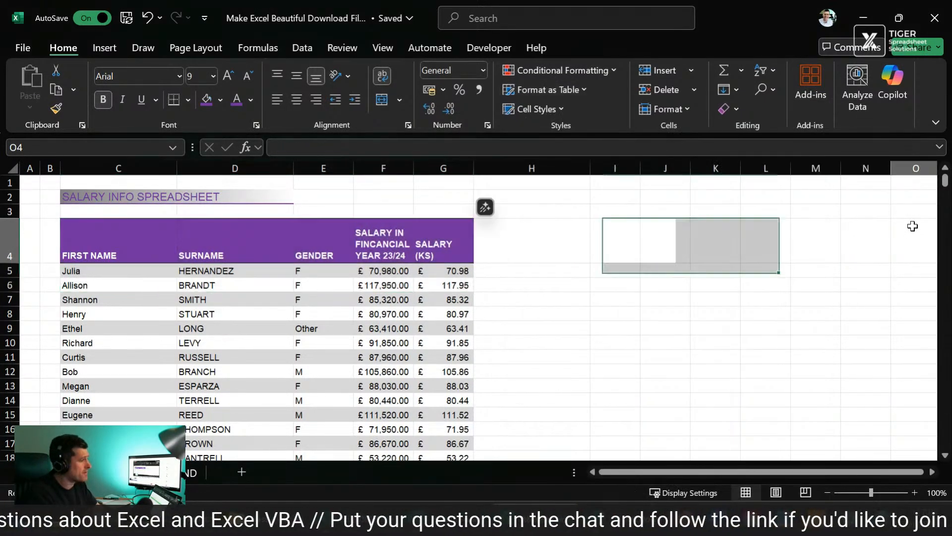
Step: Turn off the worksheet gridlines
{"action": "left_click", "coordinate": [491, 195]}
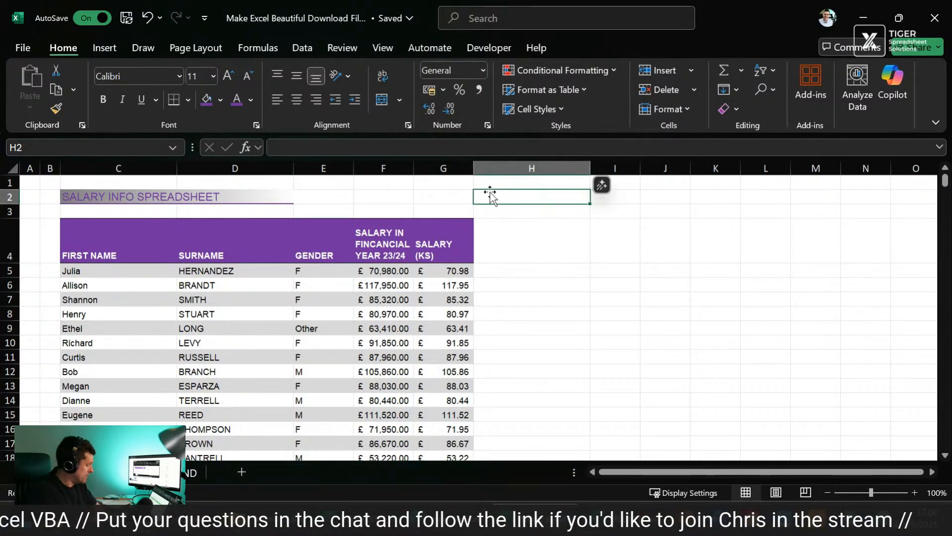
{"action": "key", "text": "alt+w"}
{"action": "key", "text": "v"}
{"action": "key", "text": "g"}
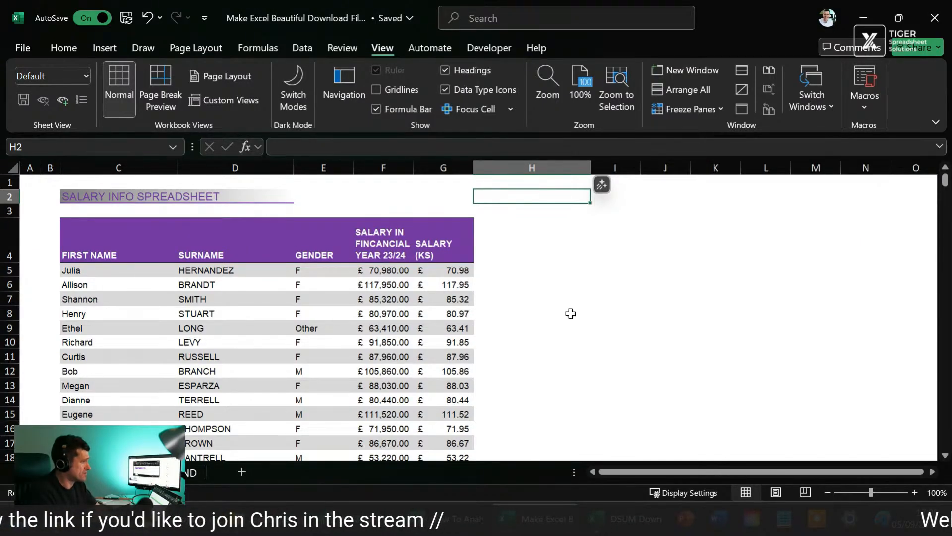
{"action": "left_click", "coordinate": [584, 241]}
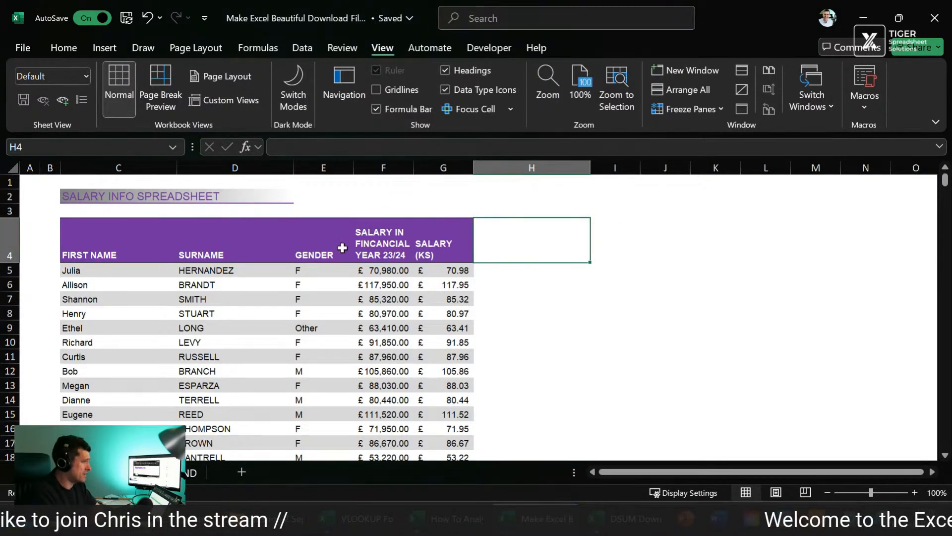
Step: Examine whether the column headers stay in view when moving down through the salary records
{"action": "key", "text": "Down"}
{"action": "key", "text": "Left"}
{"action": "key", "text": "Left"}
{"action": "key", "text": "Left"}
{"action": "key", "text": "Left"}
{"action": "key", "text": "Left"}
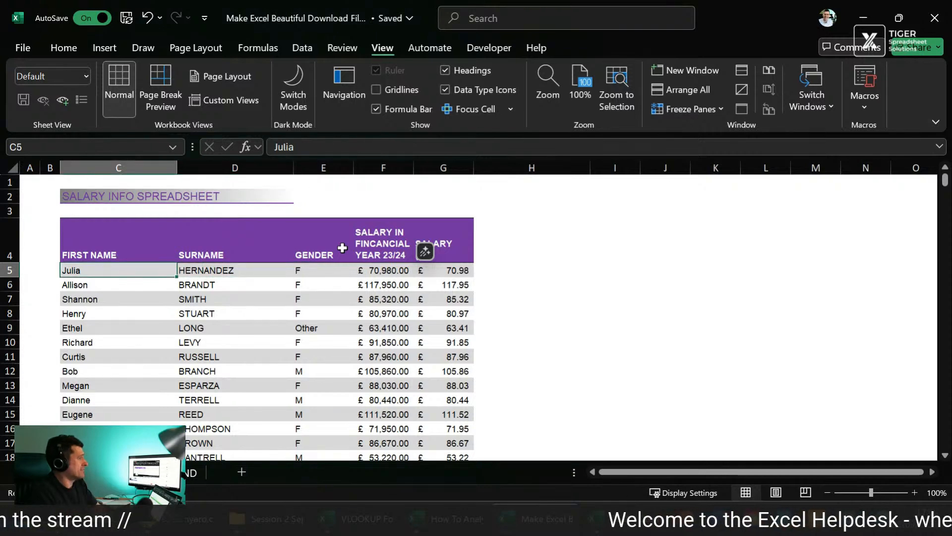
{"action": "key", "text": "shift+Right"}
{"action": "key", "text": "shift+Right"}
{"action": "key", "text": "shift+Right"}
{"action": "key", "text": "shift+Right"}
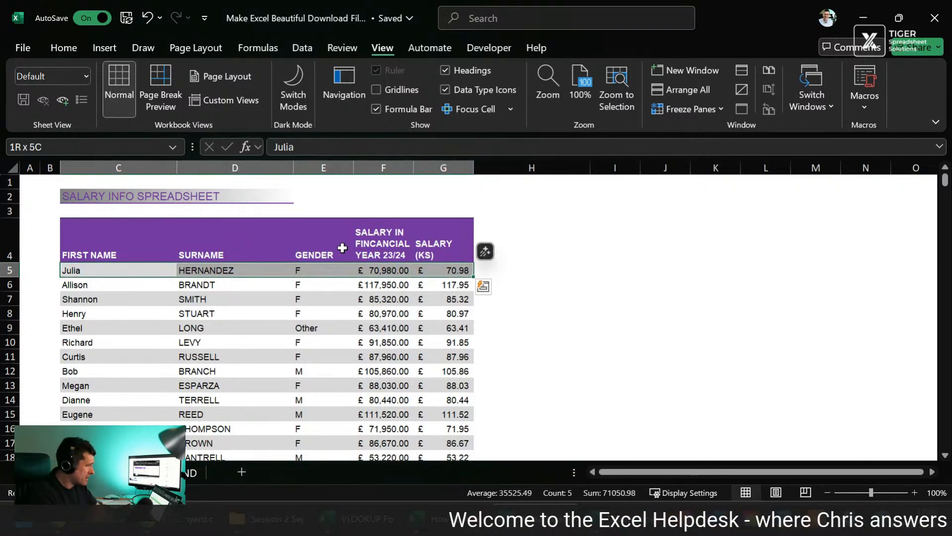
{"action": "key", "text": "shift+Left"}
{"action": "key", "text": "shift+Left"}
{"action": "key", "text": "shift+Left"}
{"action": "key", "text": "shift+Left"}
{"action": "scroll", "coordinate": [331, 314], "scroll_direction": "down", "scroll_amount": 13}
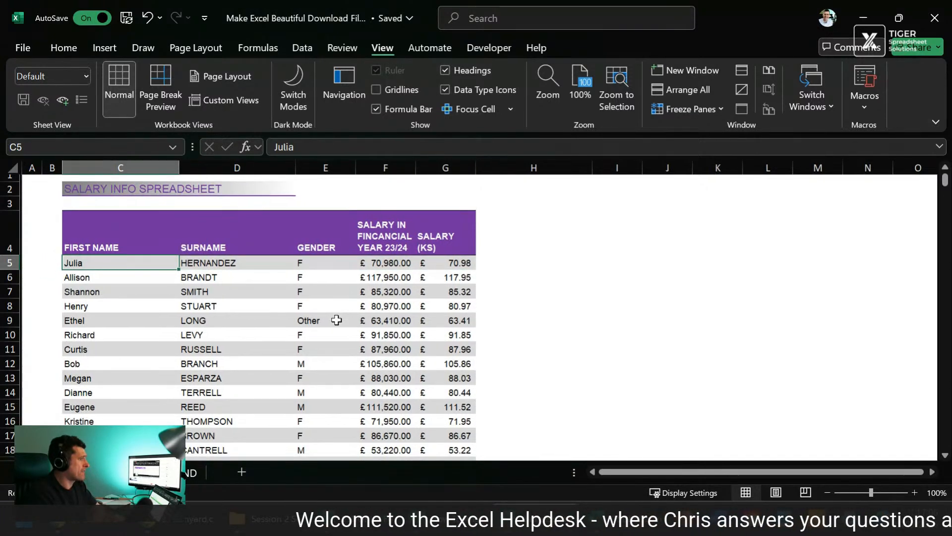
{"action": "scroll", "coordinate": [336, 320], "scroll_direction": "down", "scroll_amount": 6}
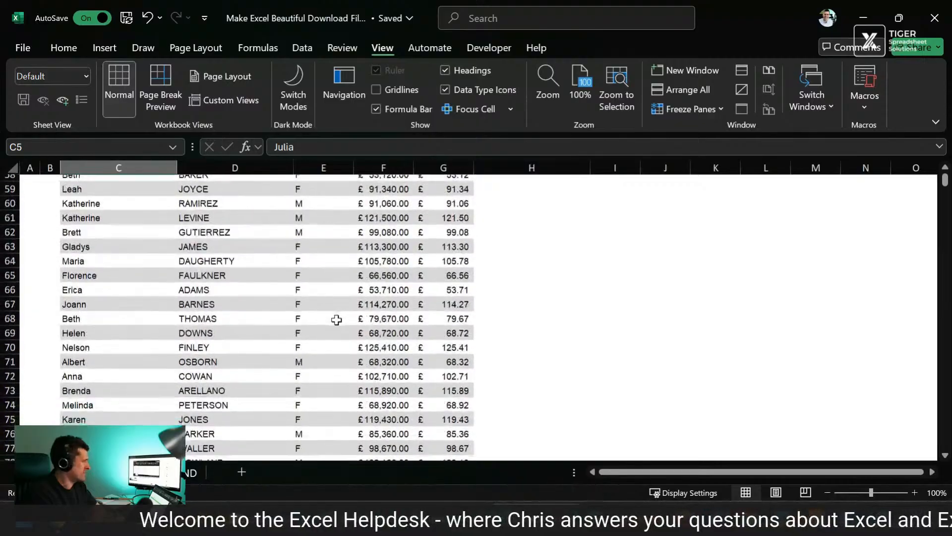
{"action": "scroll", "coordinate": [336, 320], "scroll_direction": "up", "scroll_amount": 19}
Step: Freeze the panes above row 5 and check the title and header rows against the lower salary records
{"action": "left_click", "coordinate": [8, 270]}
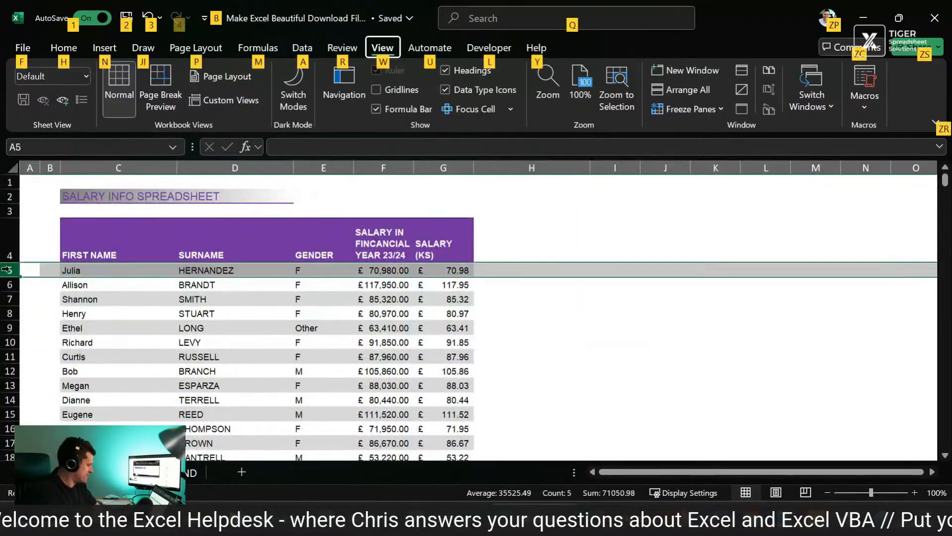
{"action": "left_click", "coordinate": [216, 371]}
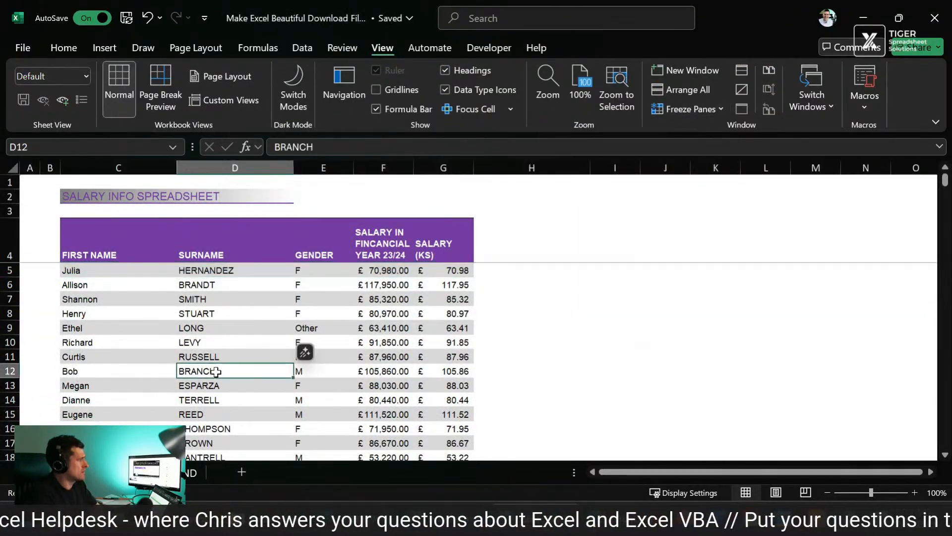
{"action": "scroll", "coordinate": [216, 372], "scroll_direction": "down", "scroll_amount": 15}
{"action": "scroll", "coordinate": [216, 372], "scroll_direction": "down", "scroll_amount": 14}
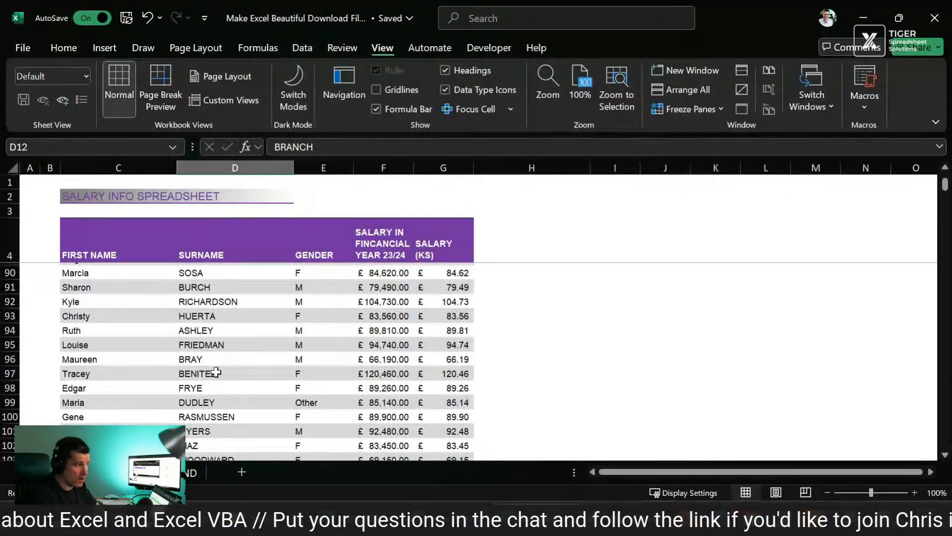
{"action": "scroll", "coordinate": [217, 372], "scroll_direction": "up", "scroll_amount": 12}
{"action": "left_click", "coordinate": [120, 234]}
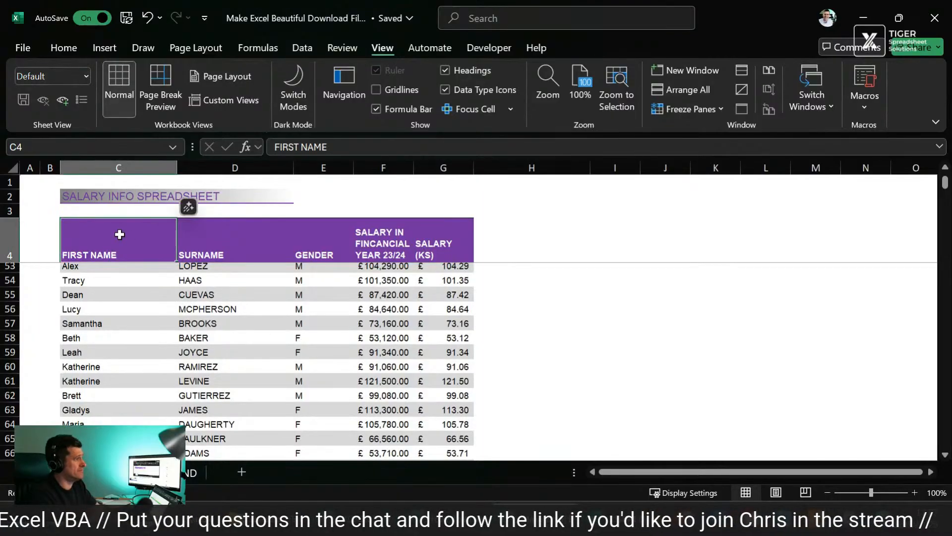
{"action": "key", "text": "Down"}
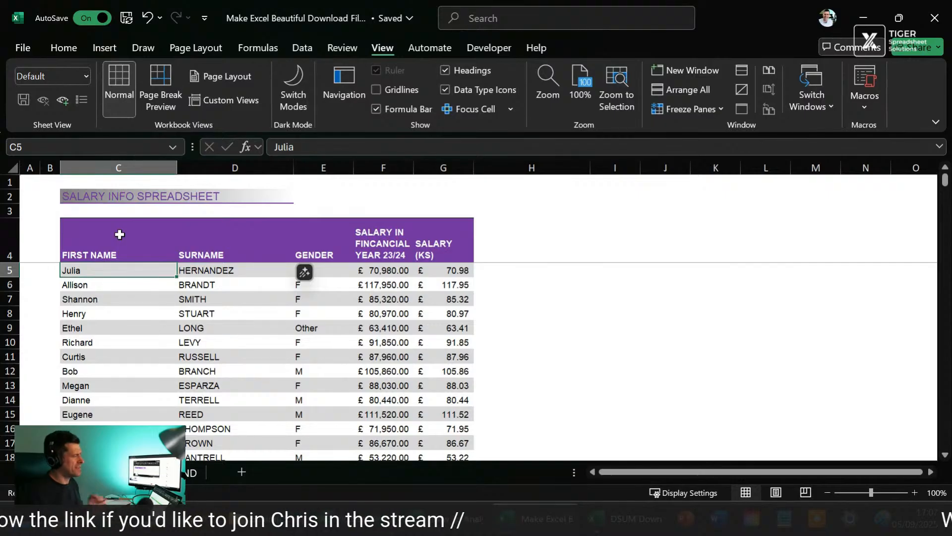
{"action": "left_click", "coordinate": [119, 234]}
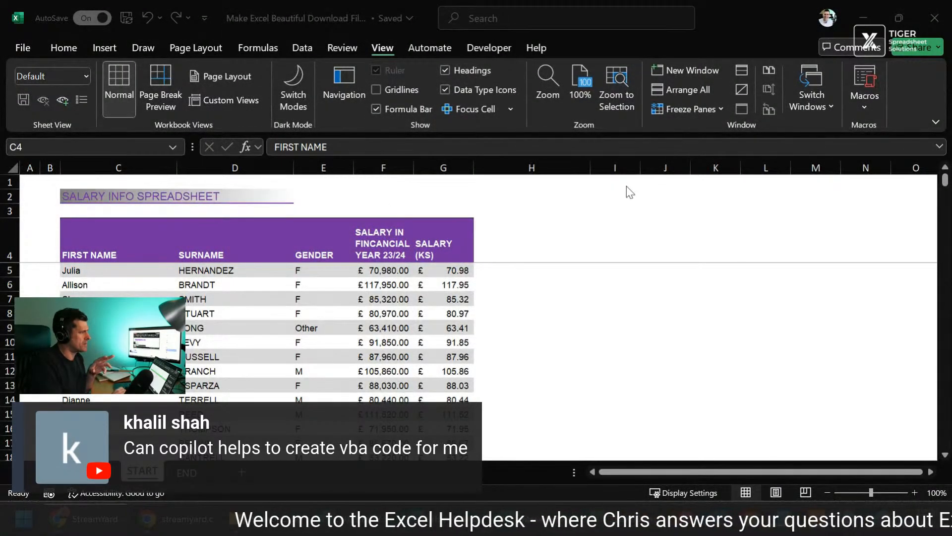
Step: Ask Copilot "can you generate VBA code?" and read its full reply
{"action": "left_click", "coordinate": [429, 232]}
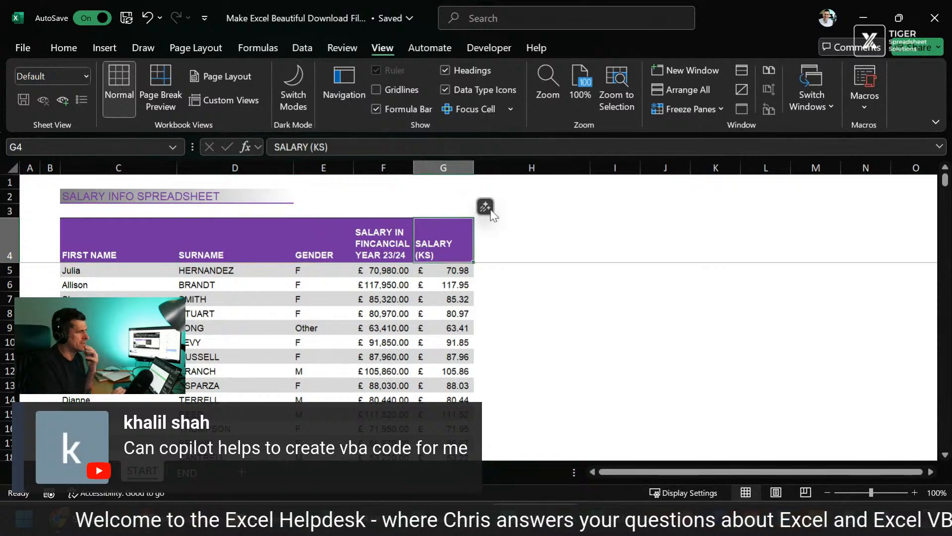
{"action": "left_click", "coordinate": [486, 207]}
{"action": "left_click", "coordinate": [559, 366]}
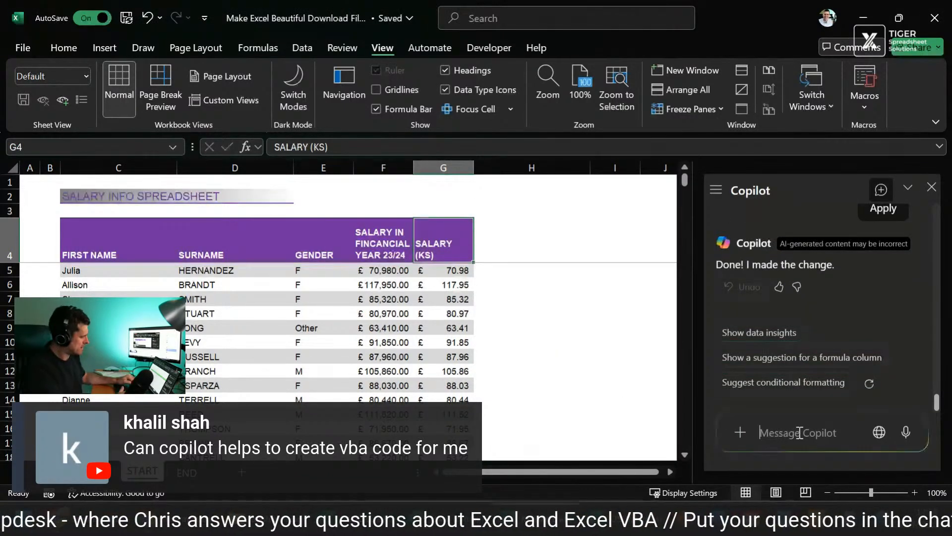
{"action": "type", "text": "can you"}
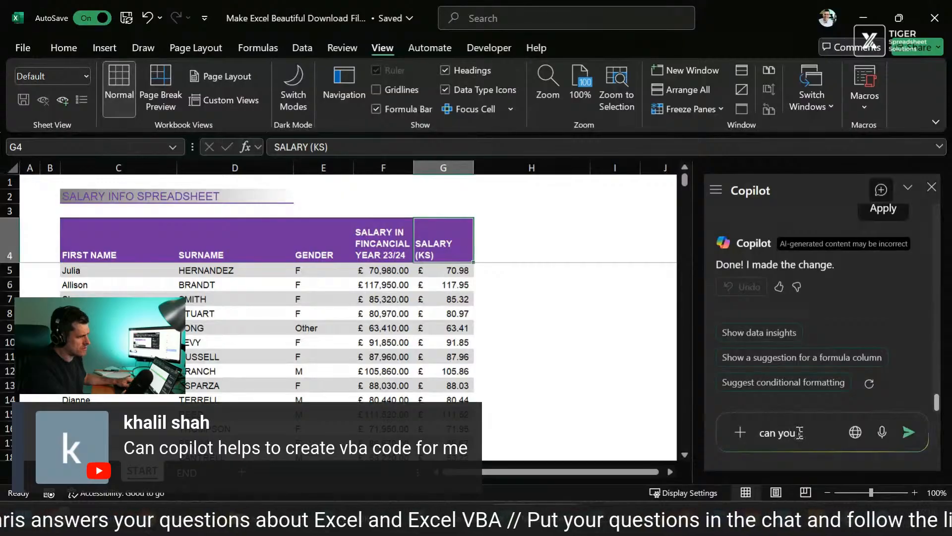
{"action": "type", "text": " generate VBA"}
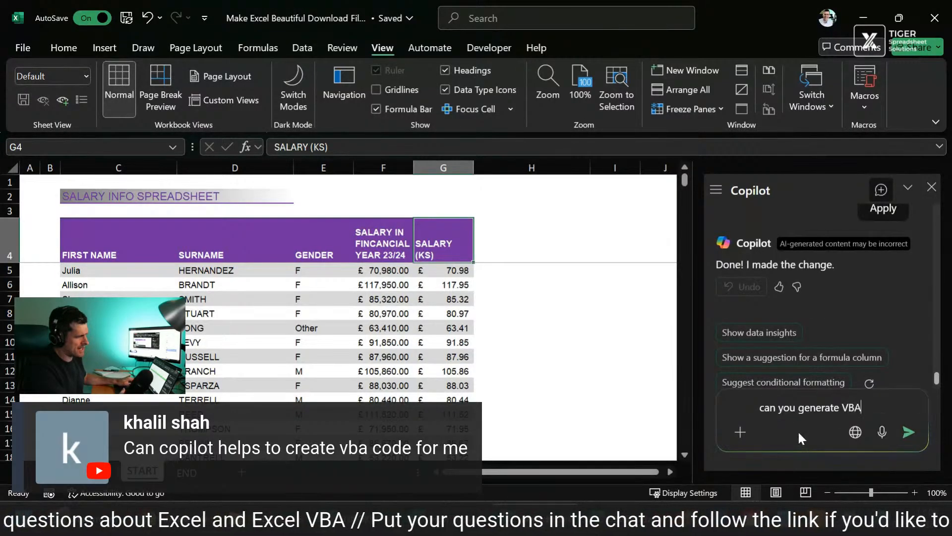
{"action": "type", "text": " code?"}
{"action": "key", "text": "Return"}
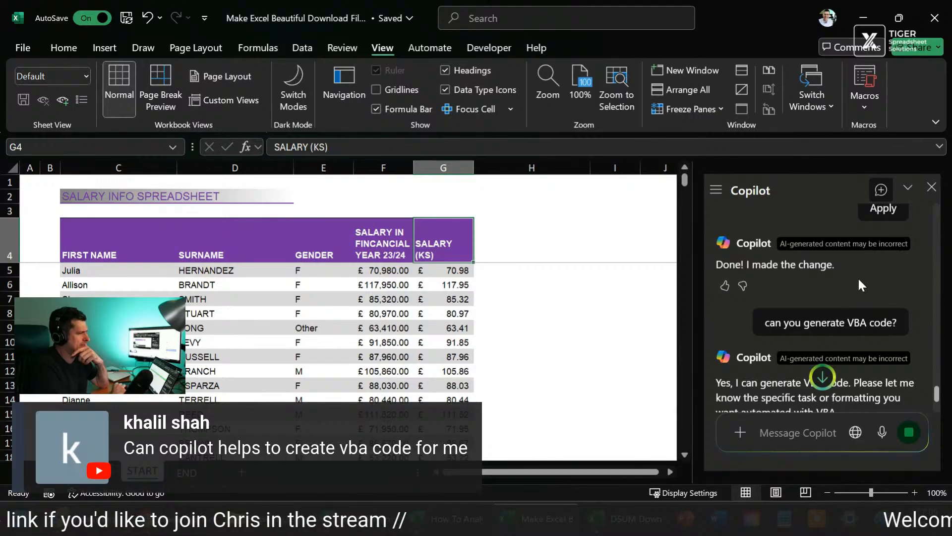
{"action": "scroll", "coordinate": [858, 277], "scroll_direction": "down", "scroll_amount": 3}
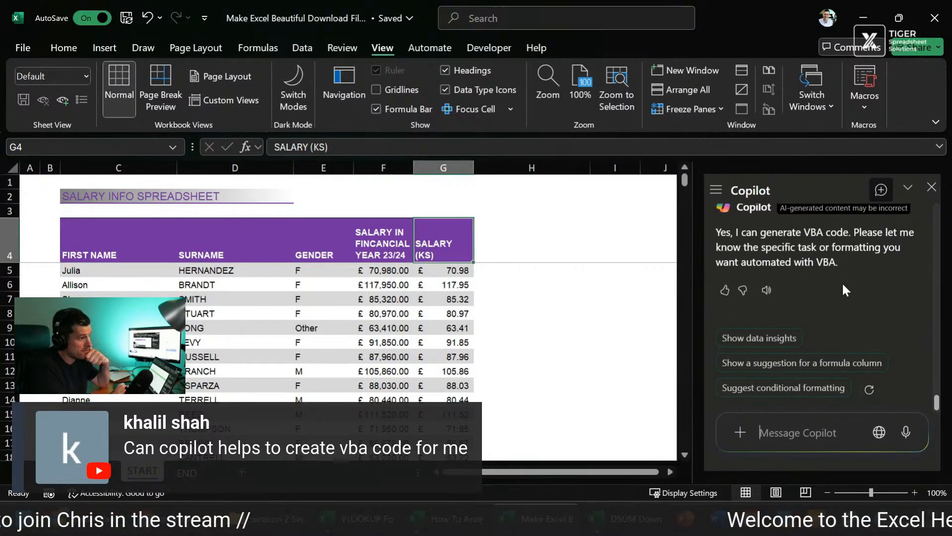
Step: Ask Copilot "could you create VBA code to format a spreadsheet similar to how I've formatted this one?"
{"action": "left_click", "coordinate": [455, 327]}
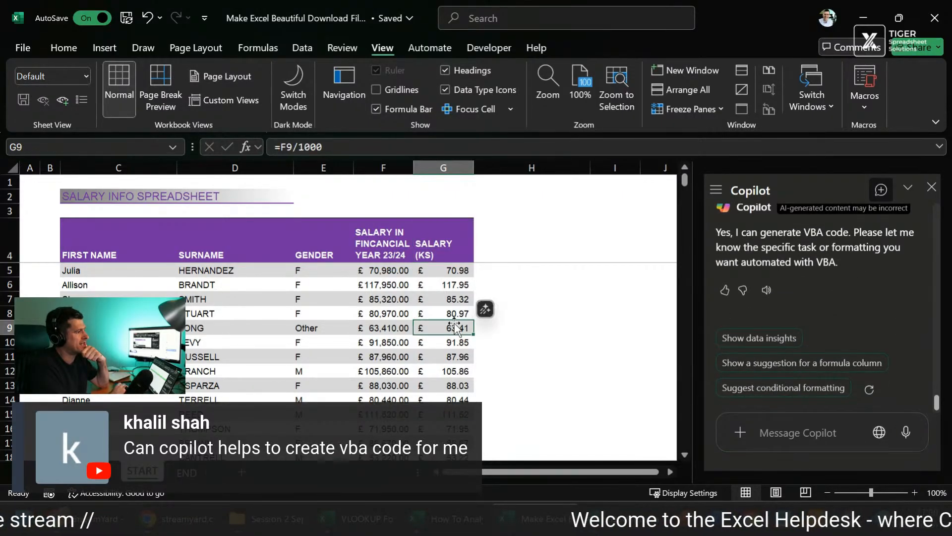
{"action": "left_click", "coordinate": [781, 432]}
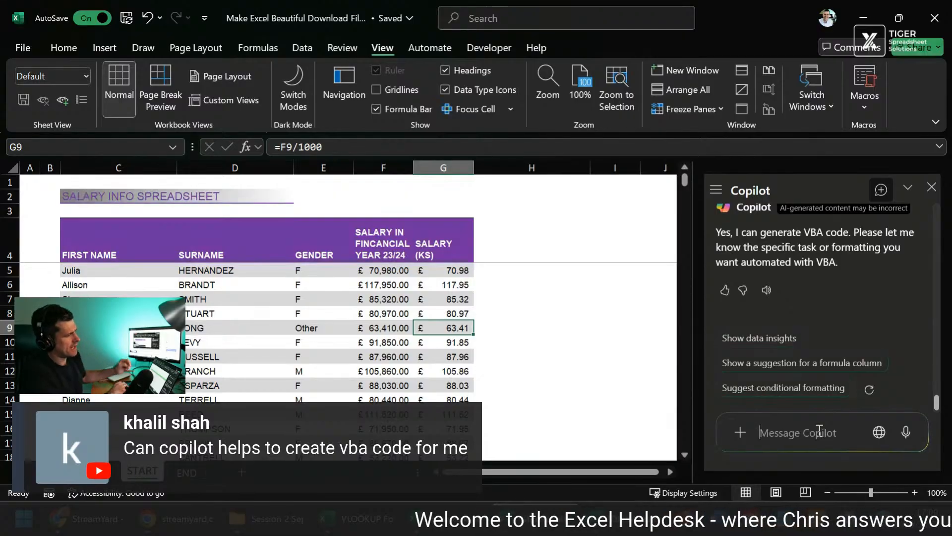
{"action": "type", "text": "could you crea"}
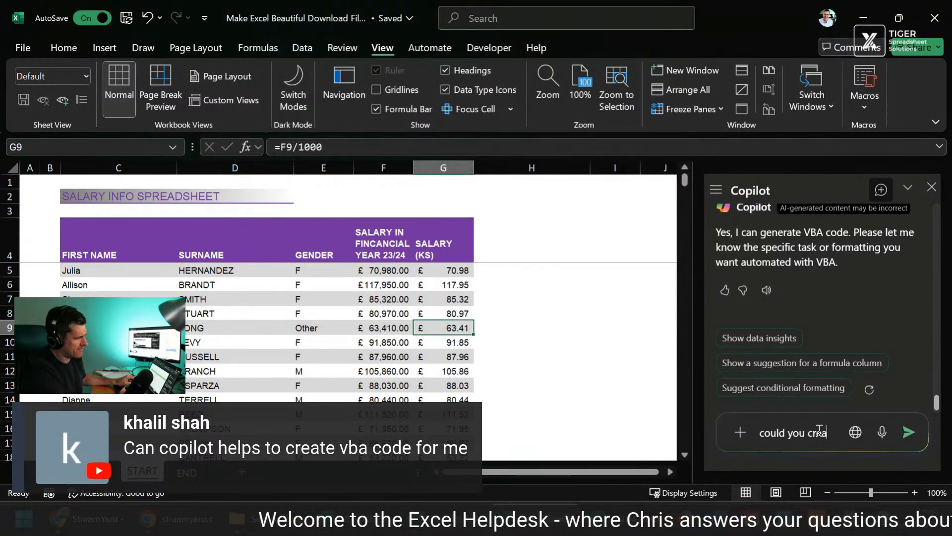
{"action": "type", "text": "te VBA cod"}
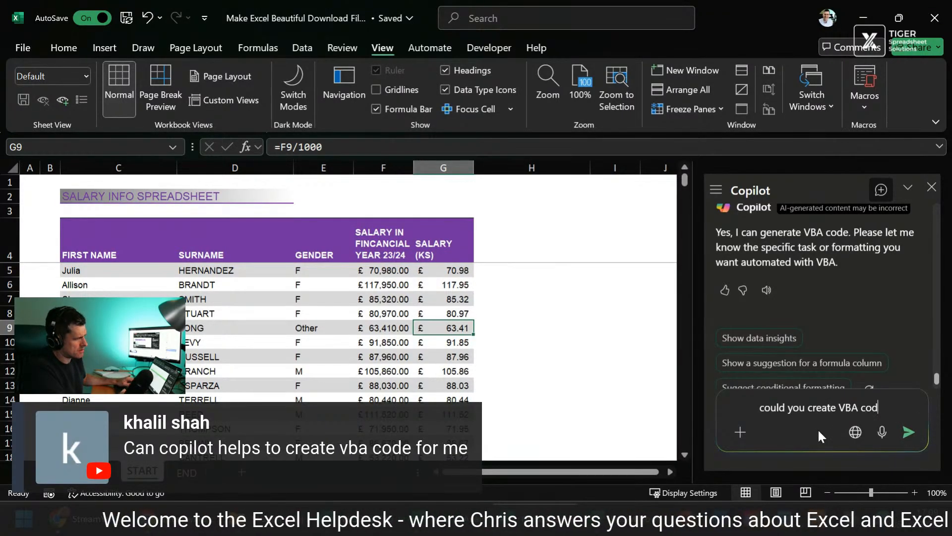
{"action": "type", "text": "e to format a sp"}
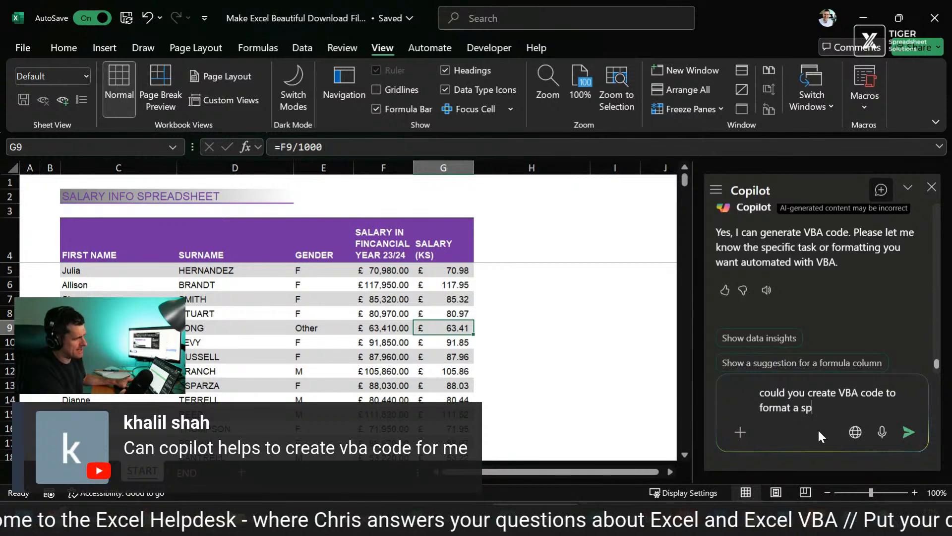
{"action": "type", "text": "readsheet simi"}
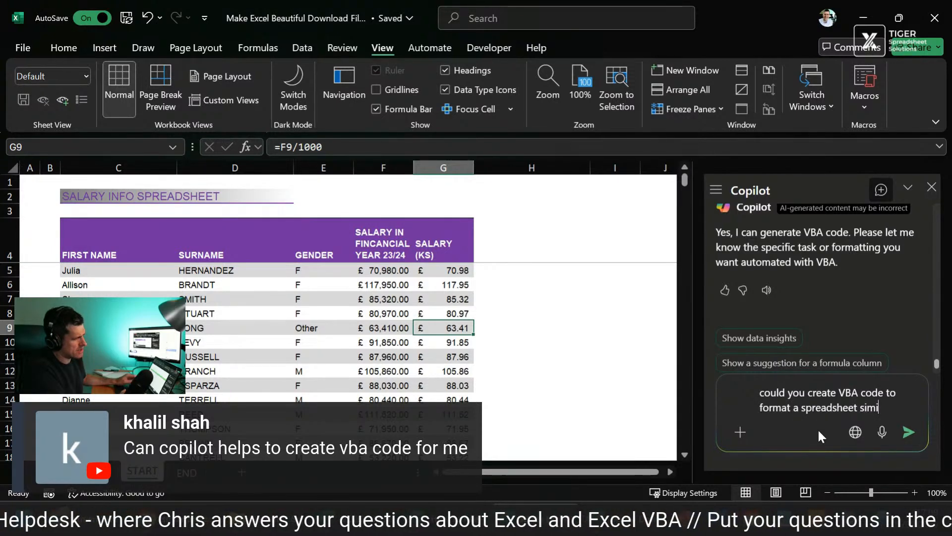
{"action": "type", "text": "lar to how I'v"}
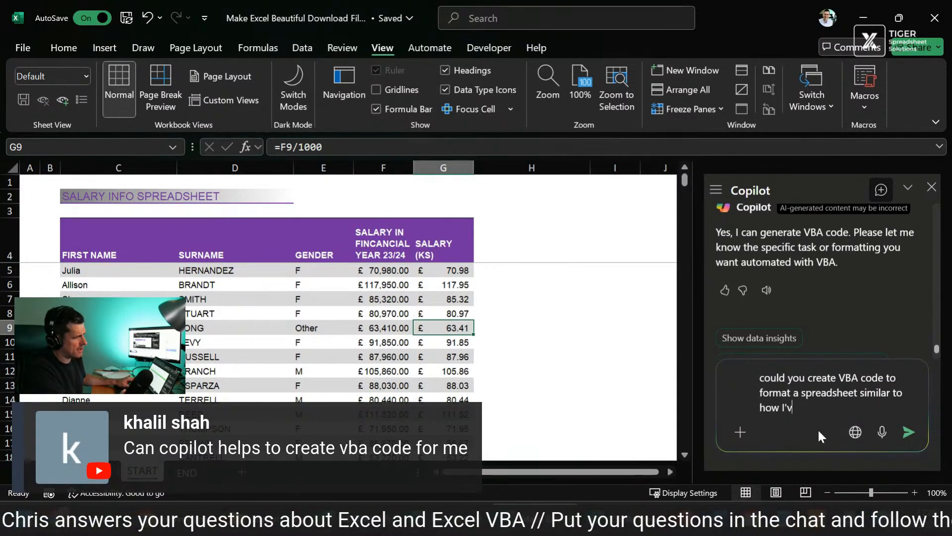
{"action": "type", "text": "e formatted this opne"}
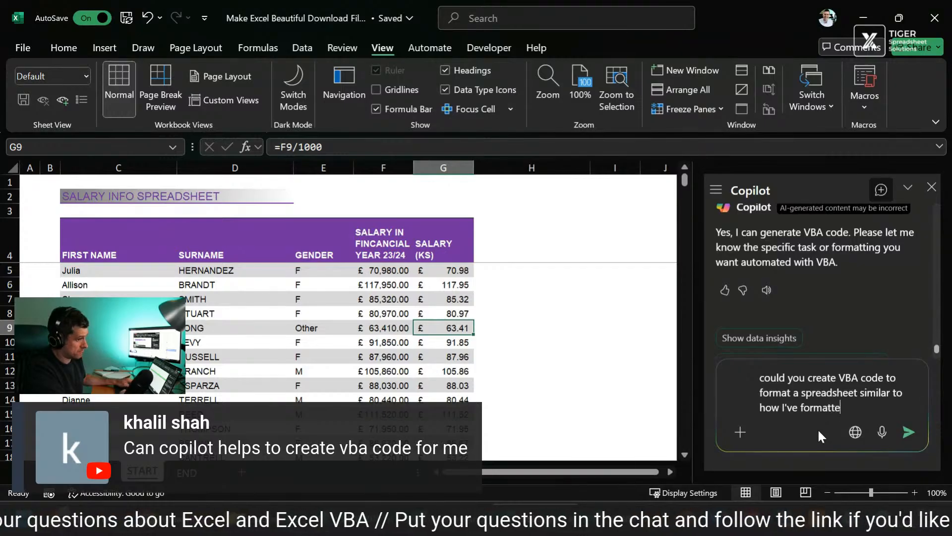
{"action": "key", "text": "BackSpace"}
{"action": "key", "text": "BackSpace"}
{"action": "key", "text": "BackSpace"}
{"action": "type", "text": "ne?"}
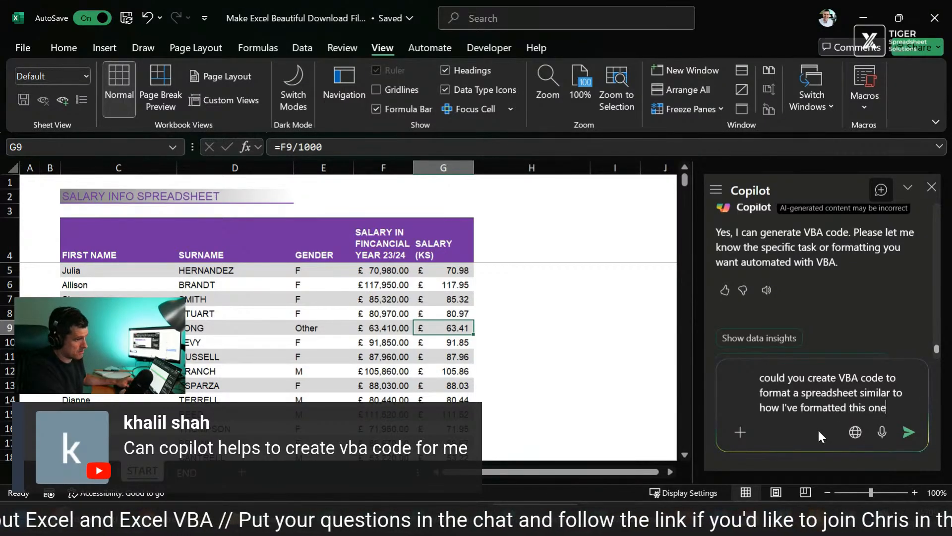
{"action": "key", "text": "Return"}
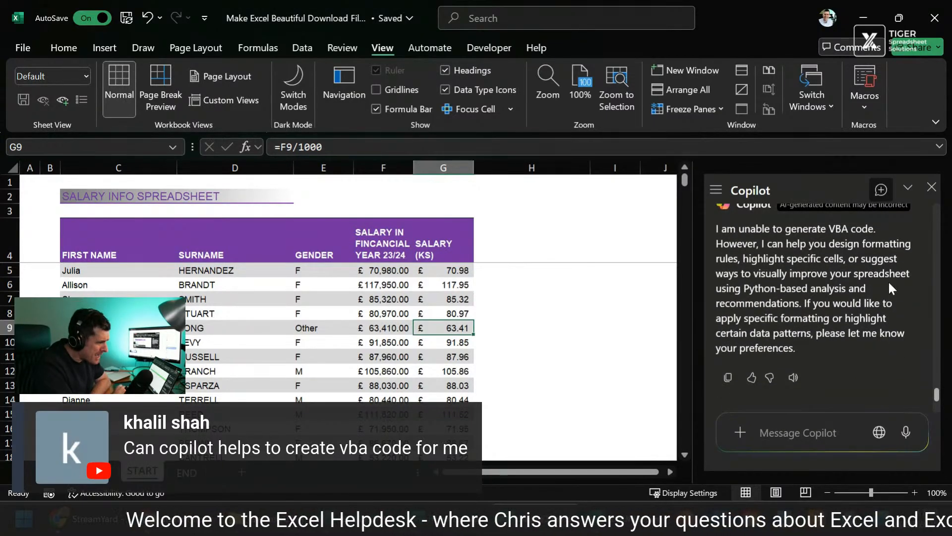
Step: Compare Copilot's latest reply with its earlier answer about VBA code, and close the Copilot chat
{"action": "scroll", "coordinate": [856, 223], "scroll_direction": "up", "scroll_amount": 4}
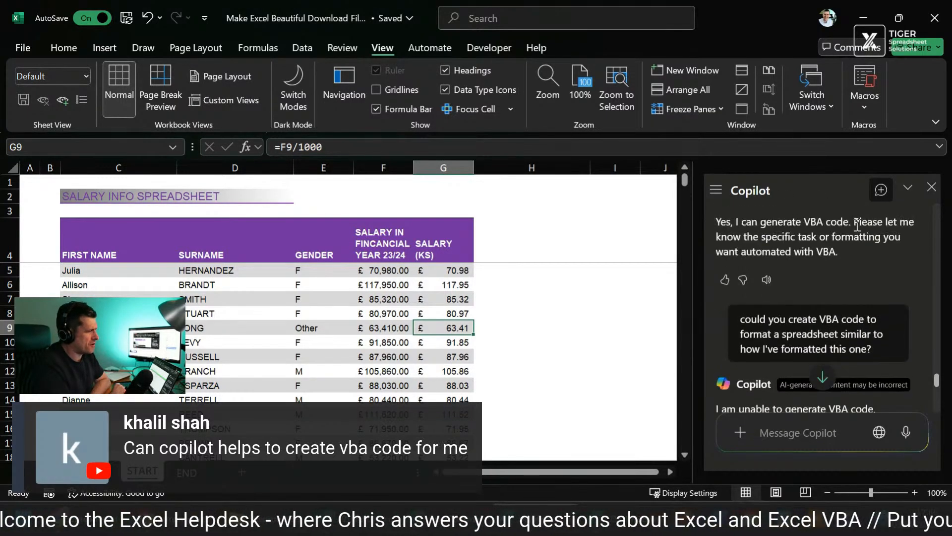
{"action": "scroll", "coordinate": [857, 225], "scroll_direction": "up", "scroll_amount": 1}
{"action": "scroll", "coordinate": [858, 275], "scroll_direction": "down", "scroll_amount": 2}
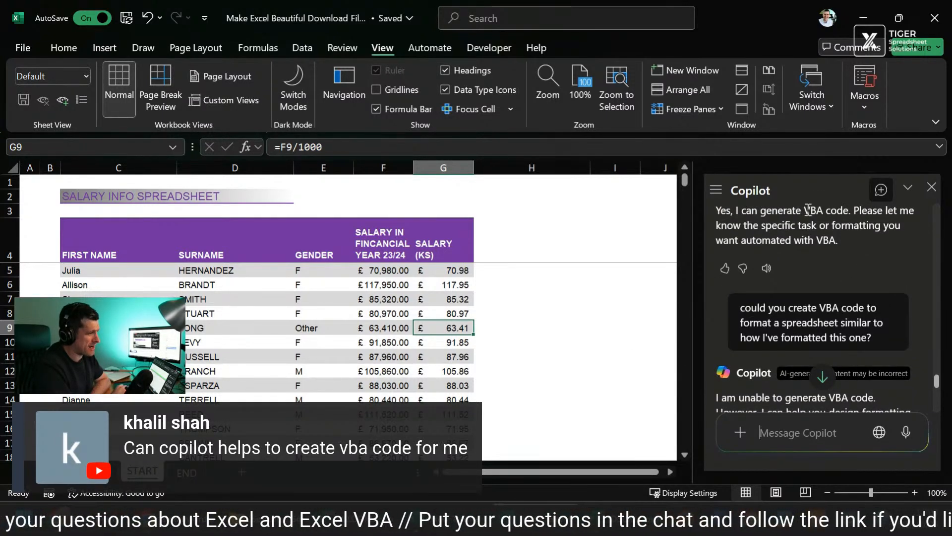
{"action": "scroll", "coordinate": [849, 256], "scroll_direction": "down", "scroll_amount": 5}
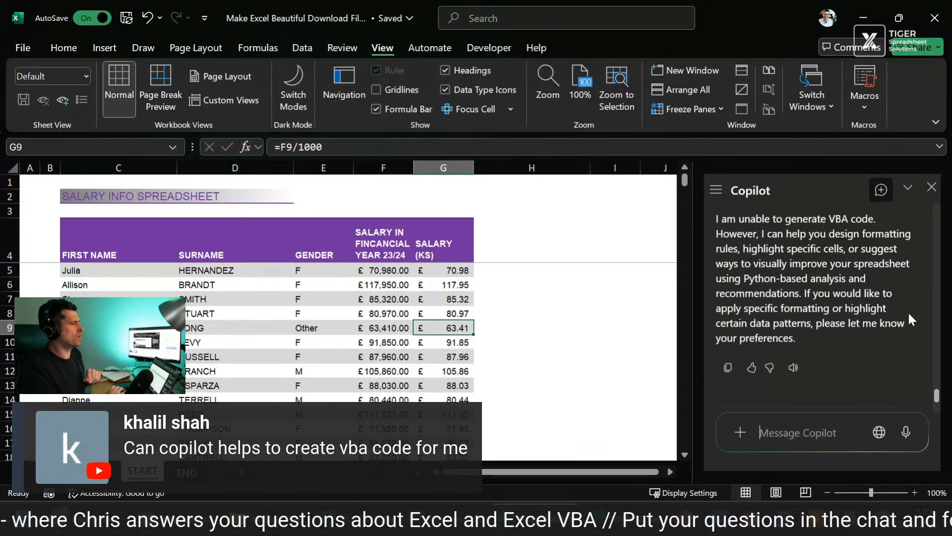
{"action": "left_click", "coordinate": [931, 188]}
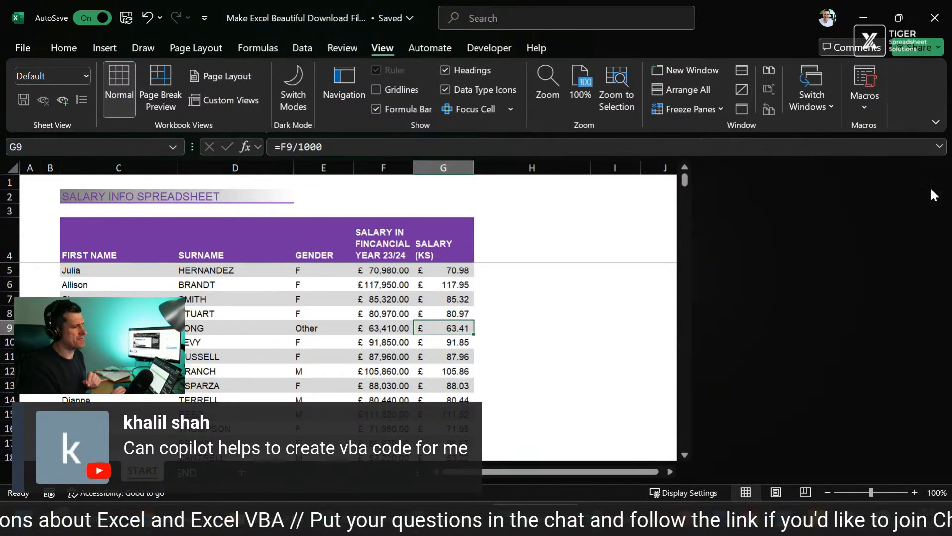
{"action": "left_click", "coordinate": [746, 239]}
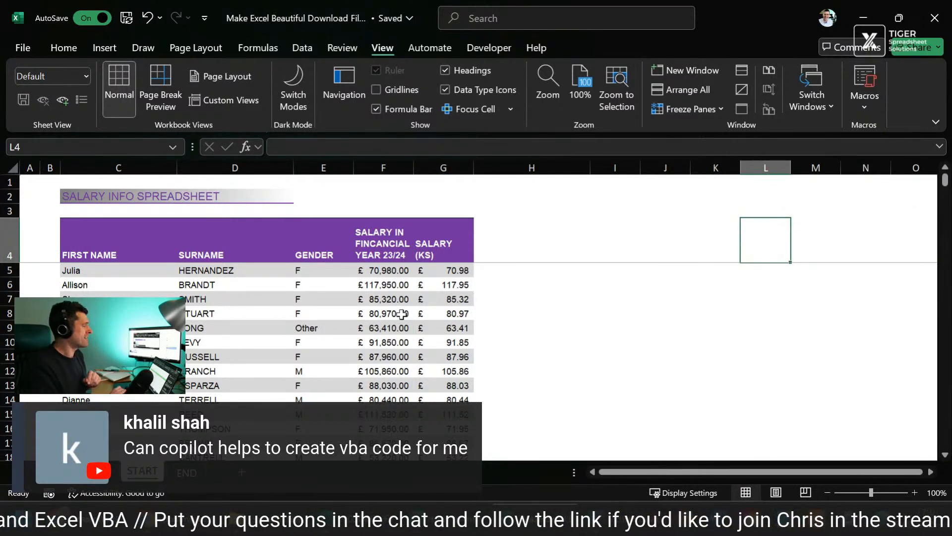
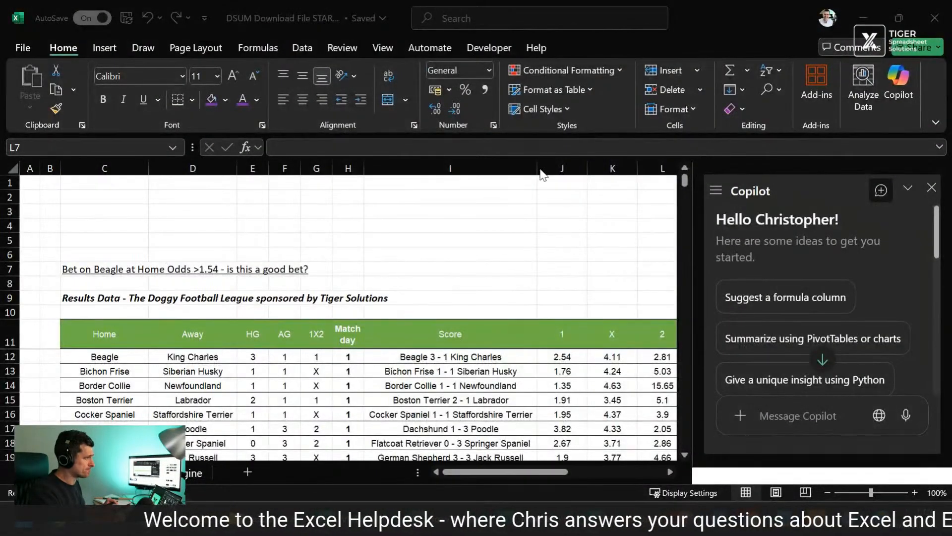
Step: Unfreeze the panes on the Doggy Football League results sheet
{"action": "left_click", "coordinate": [543, 254]}
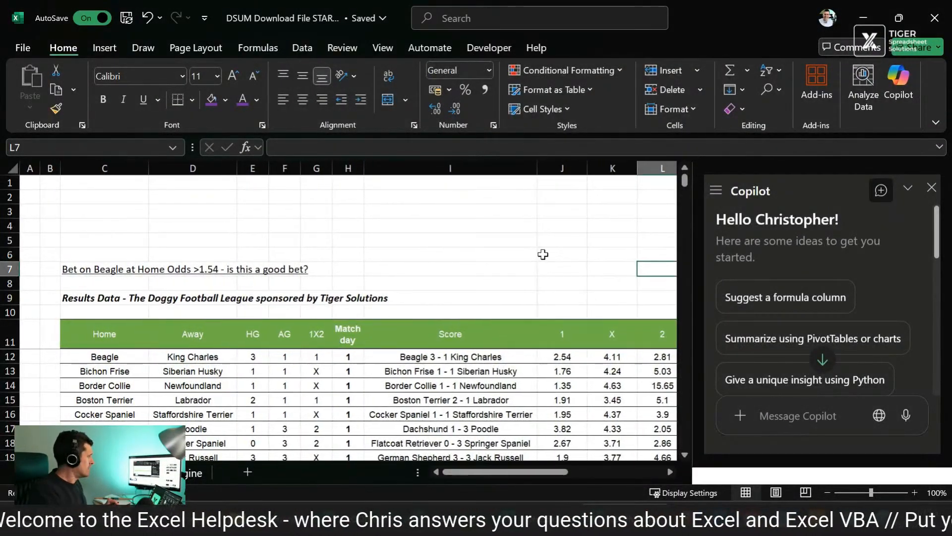
{"action": "scroll", "coordinate": [543, 254], "scroll_direction": "right", "scroll_amount": 1}
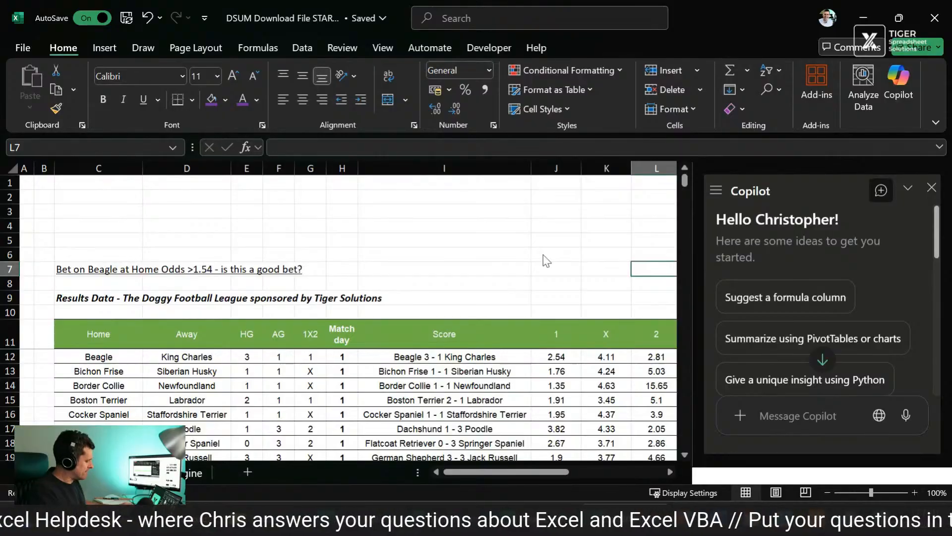
{"action": "key", "text": "alt+w"}
{"action": "key", "text": "f"}
{"action": "key", "text": "f"}
{"action": "scroll", "coordinate": [543, 254], "scroll_direction": "down", "scroll_amount": 3}
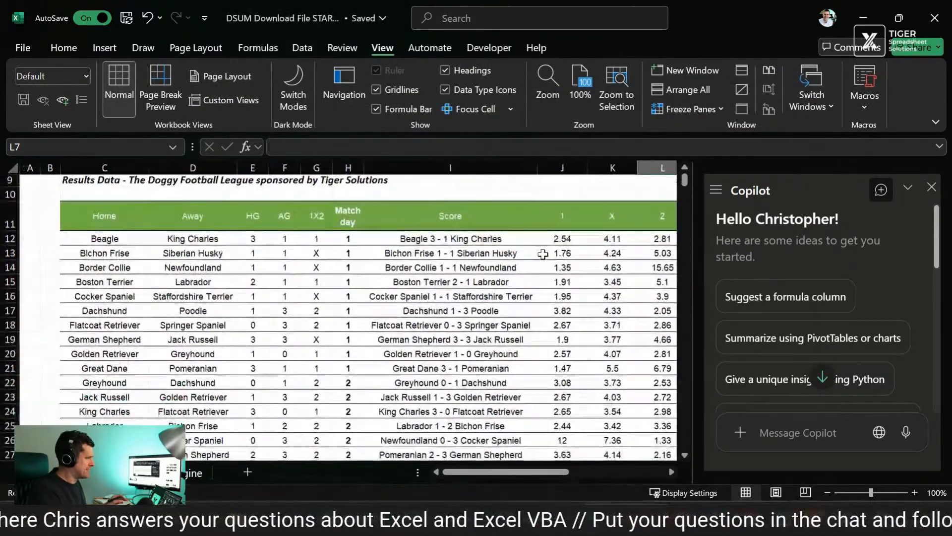
{"action": "scroll", "coordinate": [543, 254], "scroll_direction": "up", "scroll_amount": 2}
{"action": "scroll", "coordinate": [543, 254], "scroll_direction": "right", "scroll_amount": 1}
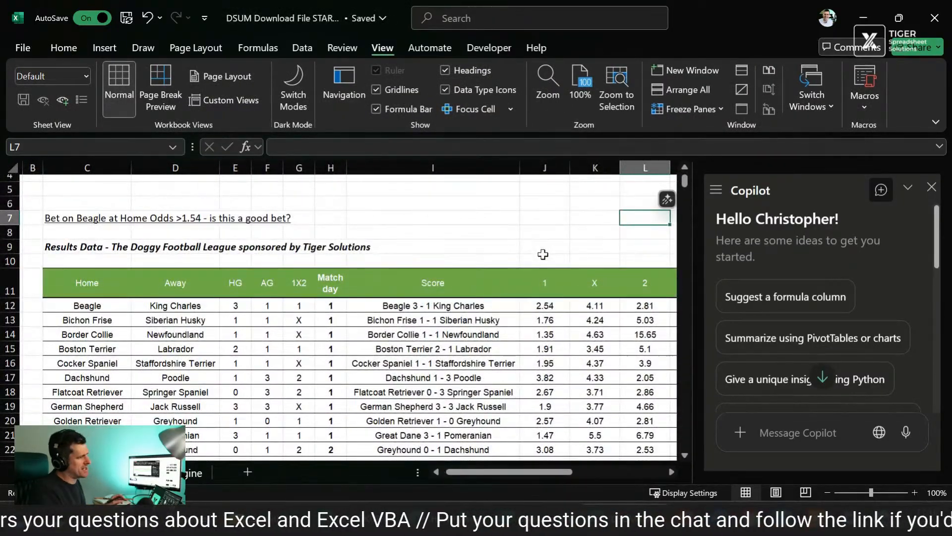
{"action": "scroll", "coordinate": [543, 254], "scroll_direction": "down", "scroll_amount": 2}
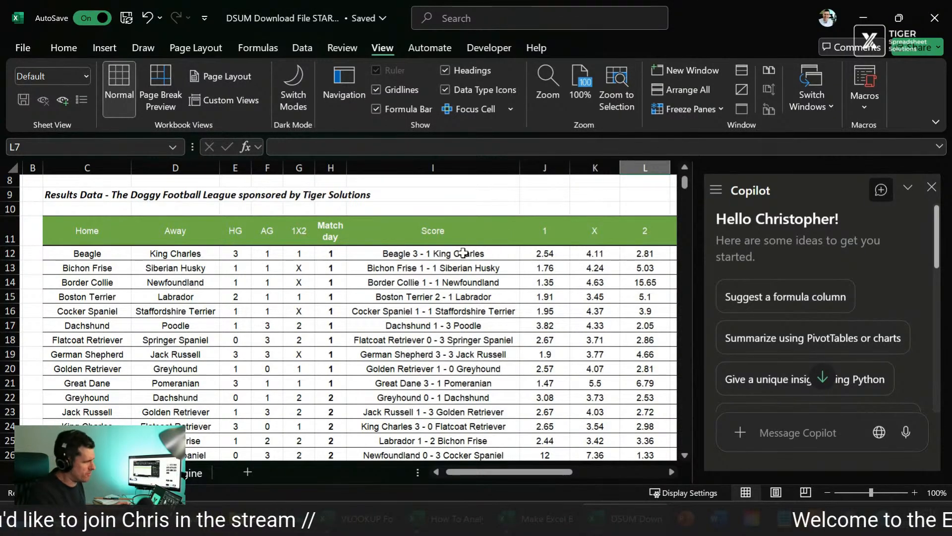
Step: Examine the first match's home and away team names alongside its Score entry in row 12
{"action": "left_click", "coordinate": [463, 253]}
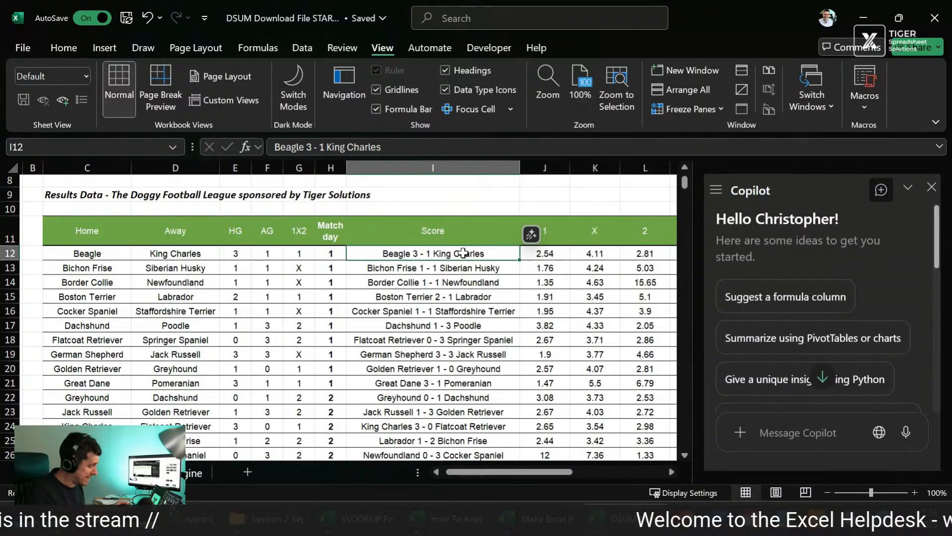
{"action": "key", "text": "Left"}
{"action": "key", "text": "Left"}
{"action": "key", "text": "Left"}
{"action": "key", "text": "Left"}
{"action": "key", "text": "Left"}
{"action": "key", "text": "Left"}
{"action": "key", "text": "shift+Right"}
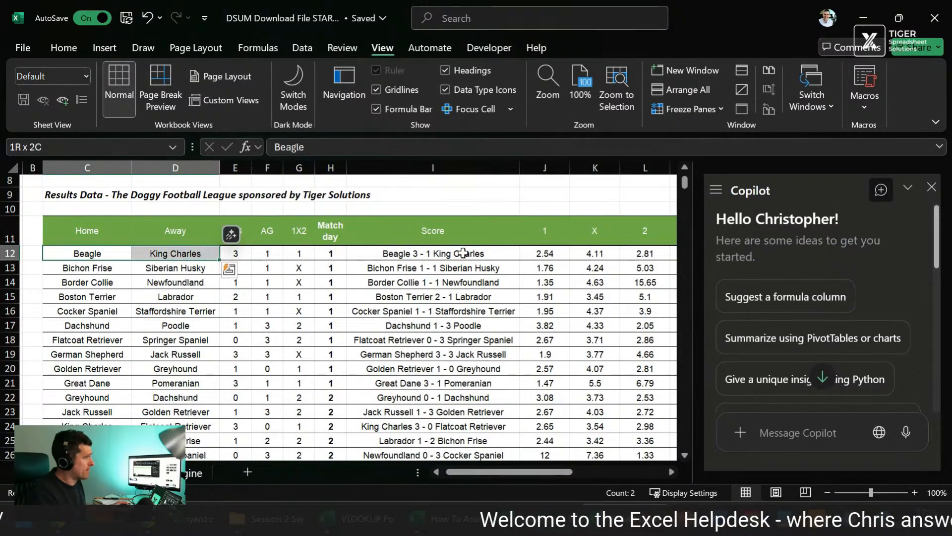
{"action": "double_click", "coordinate": [463, 253]}
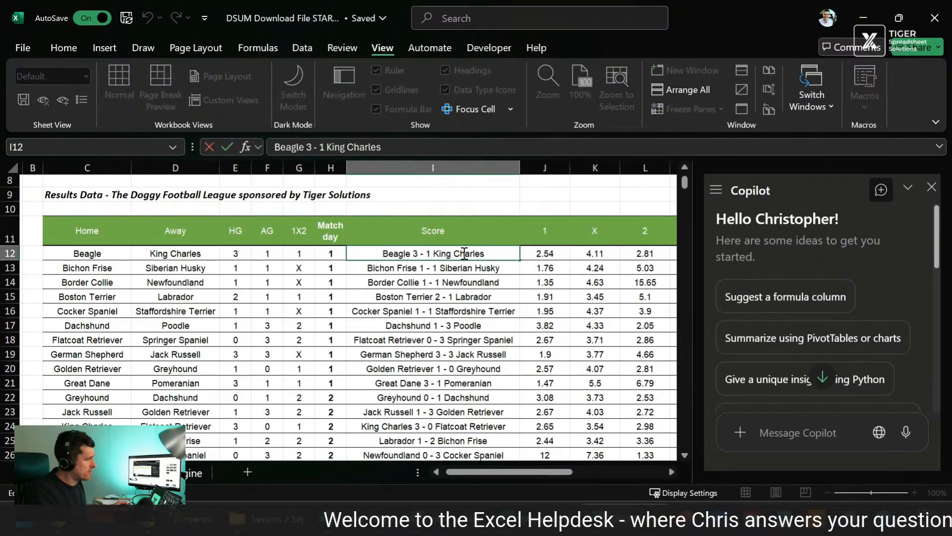
{"action": "left_click", "coordinate": [408, 353]}
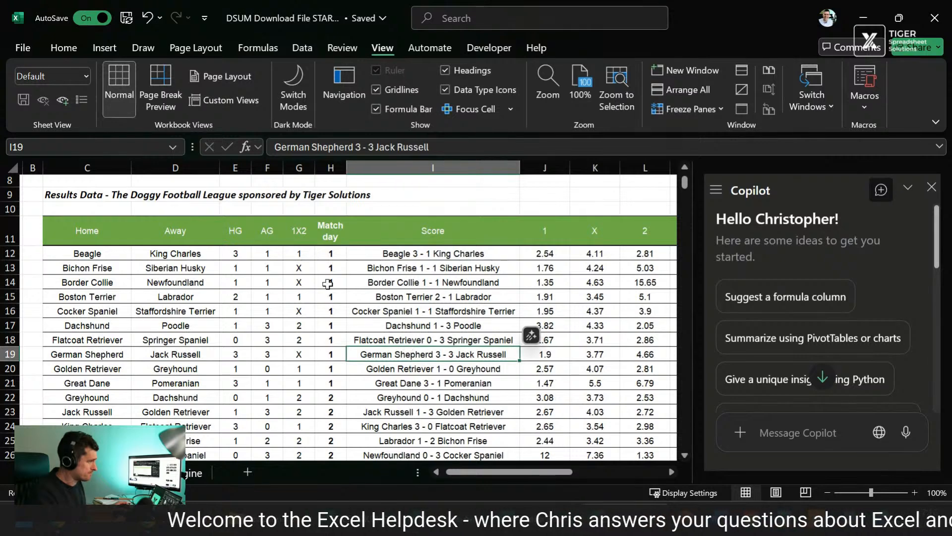
Step: Examine the first match's goals, 1X2 result, match day, score and betting odds columns across row 12
{"action": "left_click", "coordinate": [231, 254]}
{"action": "key", "text": "Right"}
{"action": "key", "text": "Right"}
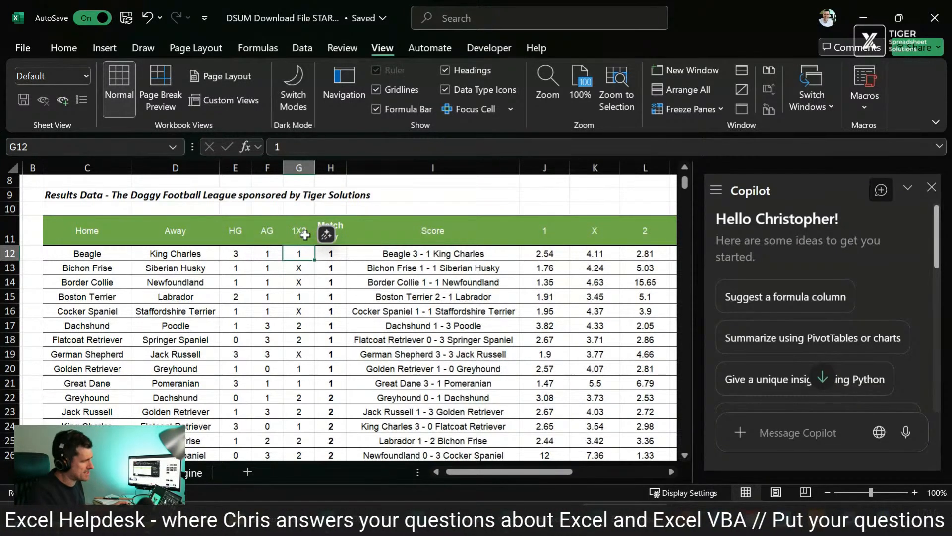
{"action": "key", "text": "Right"}
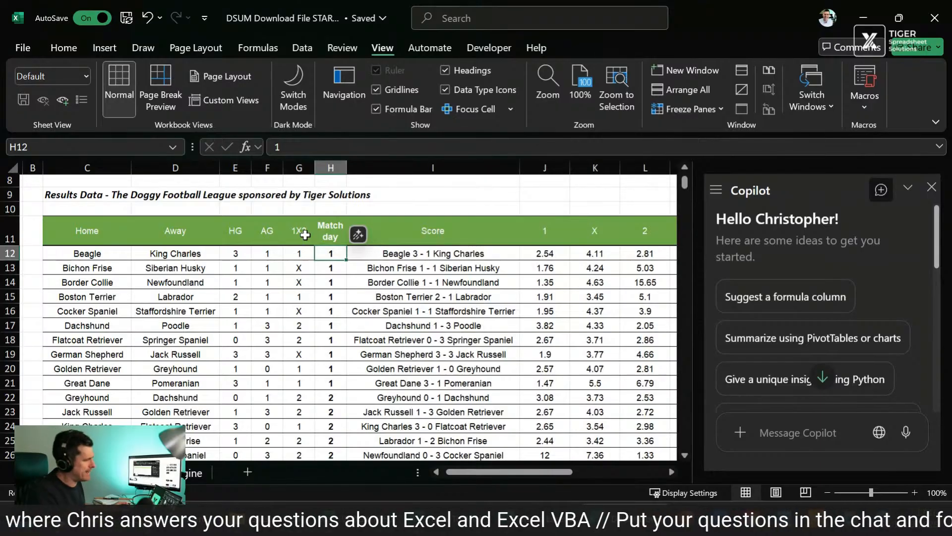
{"action": "key", "text": "Right"}
{"action": "key", "text": "Right"}
{"action": "key", "text": "Right"}
{"action": "key", "text": "Right"}
{"action": "key", "text": "Right"}
{"action": "key", "text": "Right"}
{"action": "key", "text": "Right"}
{"action": "key", "text": "Right"}
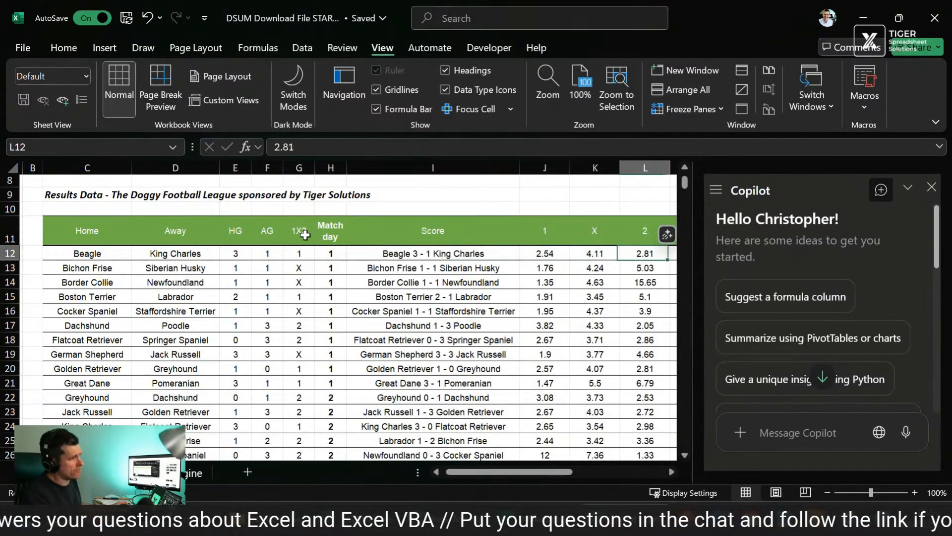
{"action": "key", "text": "Right"}
{"action": "key", "text": "Right"}
{"action": "key", "text": "Right"}
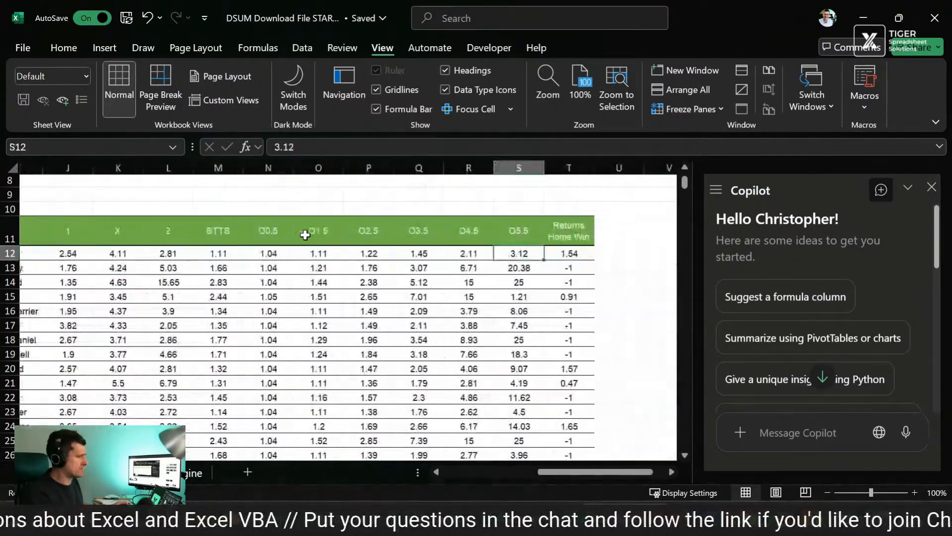
{"action": "key", "text": "Left"}
{"action": "key", "text": "Left"}
{"action": "key", "text": "Left"}
{"action": "key", "text": "Left"}
{"action": "key", "text": "Left"}
{"action": "key", "text": "Left"}
{"action": "key", "text": "Left"}
{"action": "key", "text": "Left"}
{"action": "key", "text": "Left"}
{"action": "key", "text": "Left"}
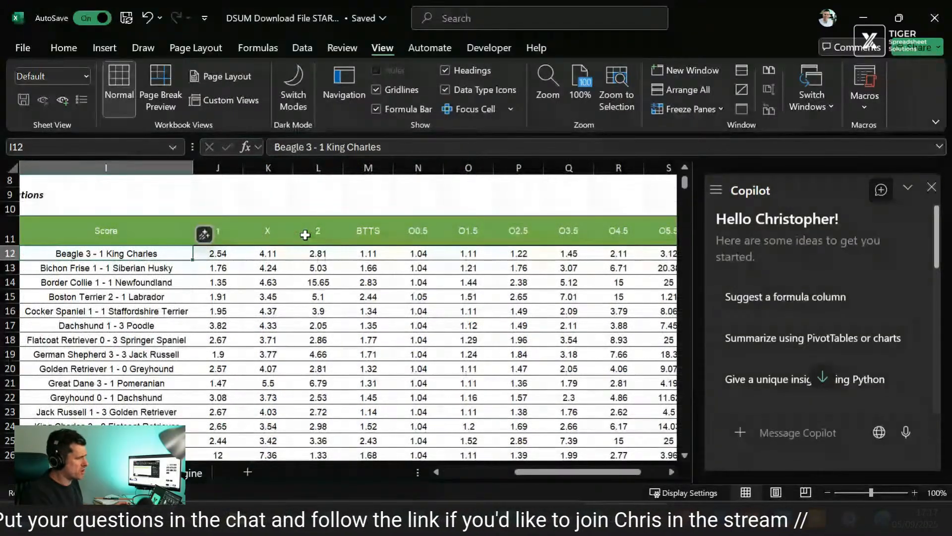
{"action": "key", "text": "Right"}
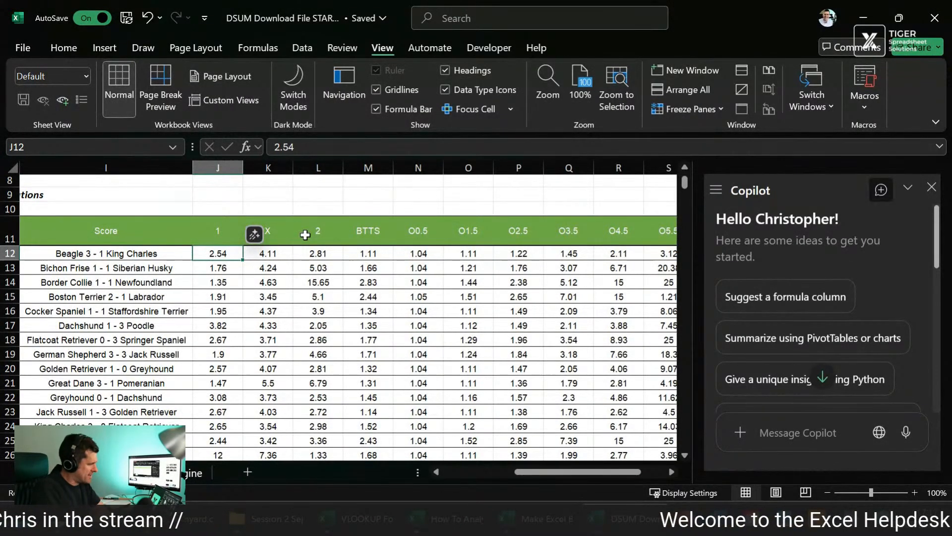
Step: Review the first match's full record and inspect the Returns Home Win formula in T12
{"action": "key", "text": "Left"}
{"action": "key", "text": "Left"}
{"action": "key", "text": "Left"}
{"action": "key", "text": "Left"}
{"action": "key", "text": "Left"}
{"action": "key", "text": "Left"}
{"action": "key", "text": "Left"}
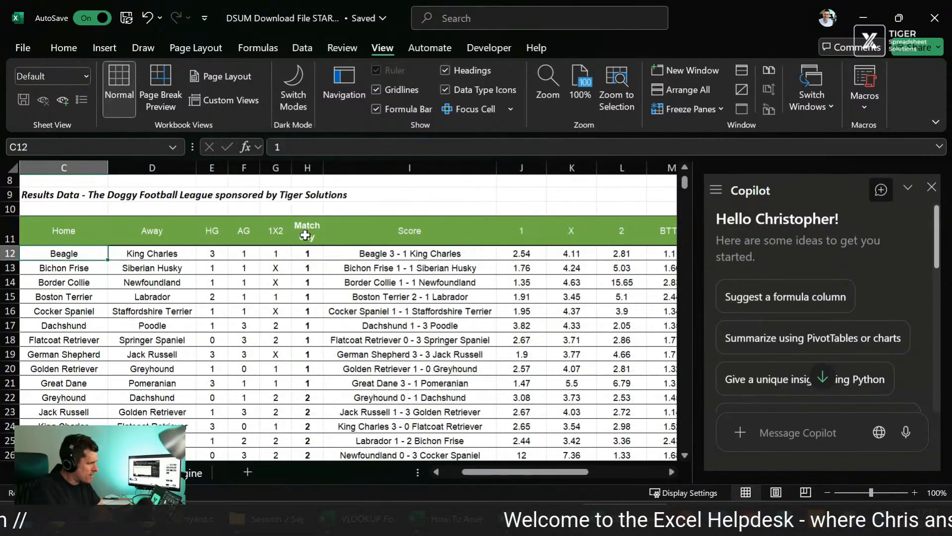
{"action": "key", "text": "Right"}
{"action": "key", "text": "Right"}
{"action": "key", "text": "Right"}
{"action": "key", "text": "Right"}
{"action": "key", "text": "Right"}
{"action": "key", "text": "Right"}
{"action": "key", "text": "Right"}
{"action": "key", "text": "Right"}
{"action": "key", "text": "Right"}
{"action": "key", "text": "Right"}
{"action": "key", "text": "Right"}
{"action": "key", "text": "Right"}
{"action": "key", "text": "Right"}
{"action": "key", "text": "Right"}
{"action": "key", "text": "Right"}
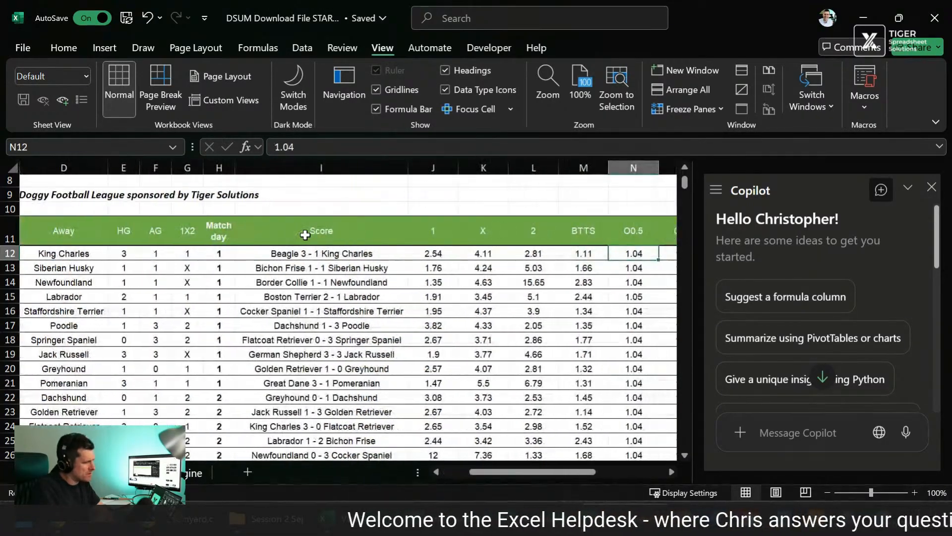
{"action": "key", "text": "Right"}
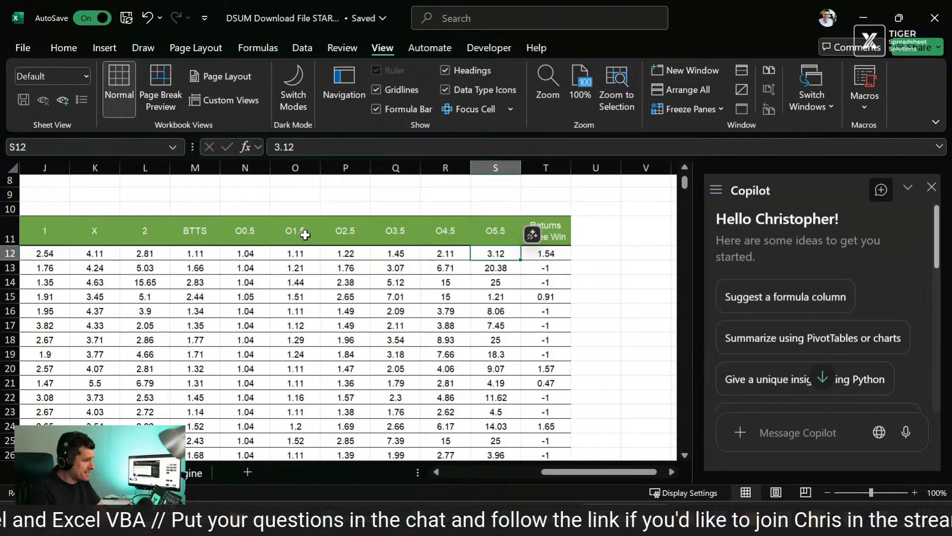
{"action": "key", "text": "Right"}
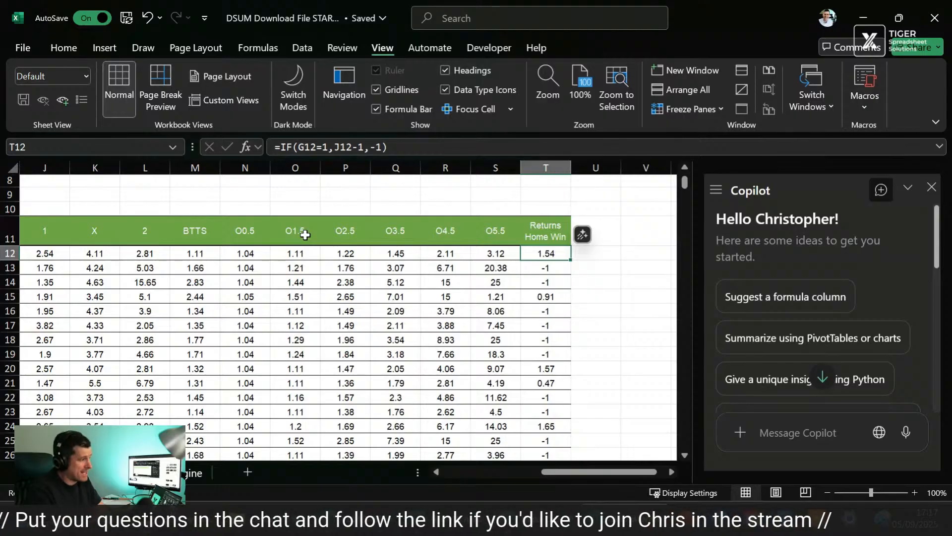
{"action": "key", "text": "Left"}
{"action": "key", "text": "Left"}
{"action": "key", "text": "Left"}
{"action": "key", "text": "Left"}
{"action": "key", "text": "Left"}
{"action": "key", "text": "Left"}
{"action": "key", "text": "Left"}
{"action": "key", "text": "Left"}
{"action": "key", "text": "Left"}
{"action": "key", "text": "Left"}
{"action": "key", "text": "Left"}
{"action": "key", "text": "Left"}
{"action": "key", "text": "Left"}
{"action": "key", "text": "Left"}
{"action": "key", "text": "Left"}
{"action": "key", "text": "Left"}
{"action": "key", "text": "Left"}
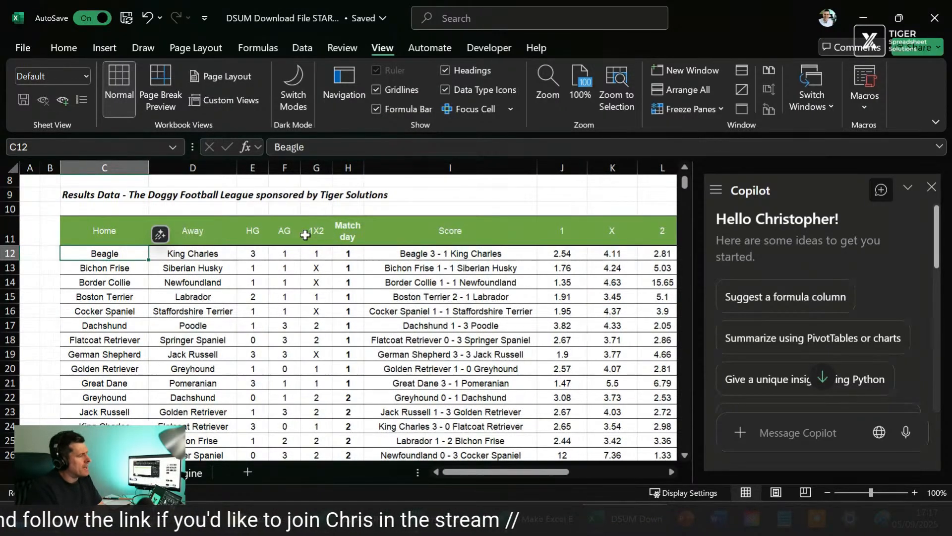
Step: Read the row 7 question about whether betting on Beagle at home odds above 1.54 is a good bet
{"action": "key", "text": "Right"}
{"action": "key", "text": "Right"}
{"action": "key", "text": "Right"}
{"action": "key", "text": "Up"}
{"action": "key", "text": "Up"}
{"action": "key", "text": "Up"}
{"action": "key", "text": "Up"}
{"action": "key", "text": "Up"}
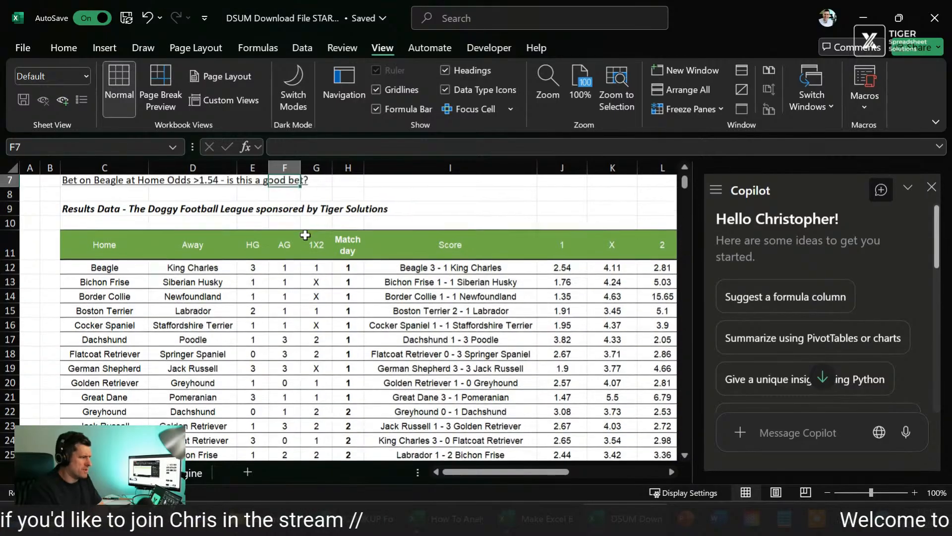
{"action": "key", "text": "Left"}
{"action": "key", "text": "Left"}
{"action": "key", "text": "Left"}
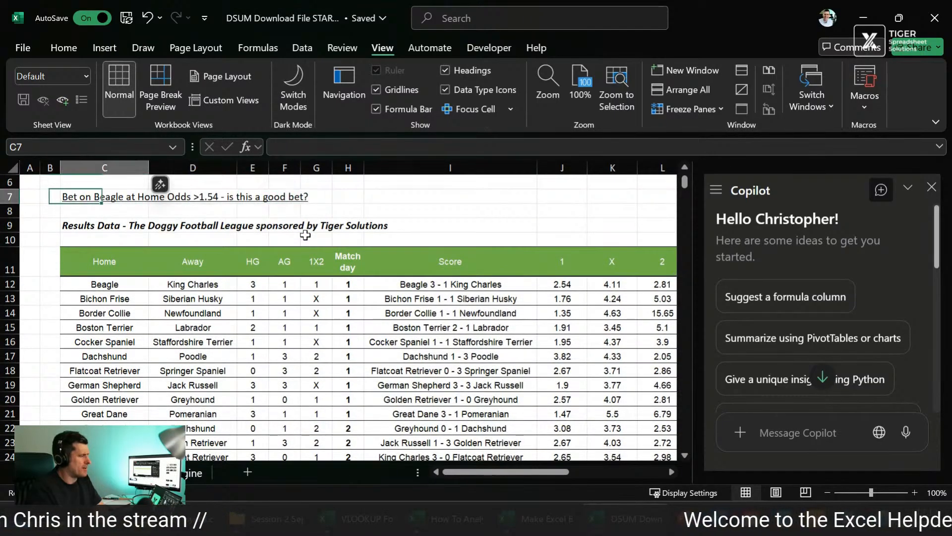
{"action": "key", "text": "shift+Right"}
{"action": "key", "text": "shift+Right"}
{"action": "key", "text": "shift+Right"}
{"action": "key", "text": "shift+Right"}
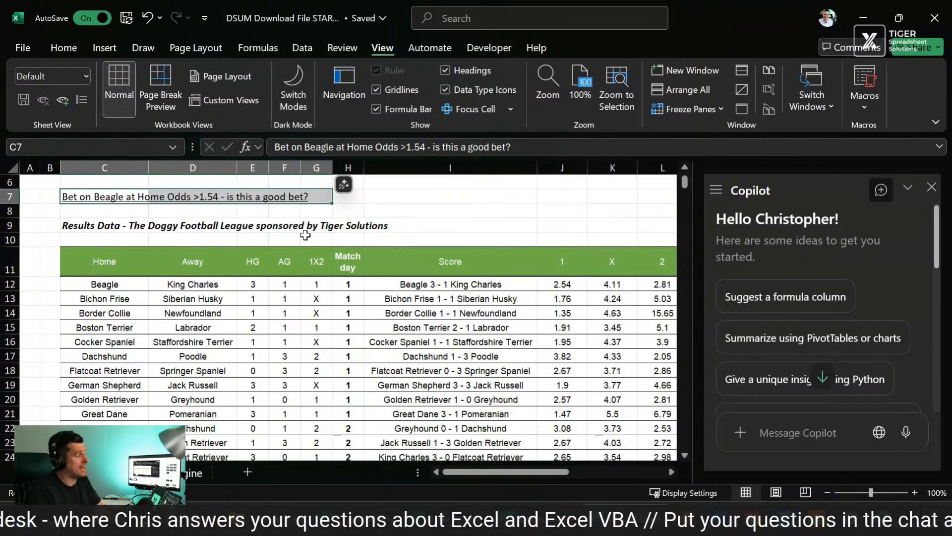
{"action": "key", "text": "Right"}
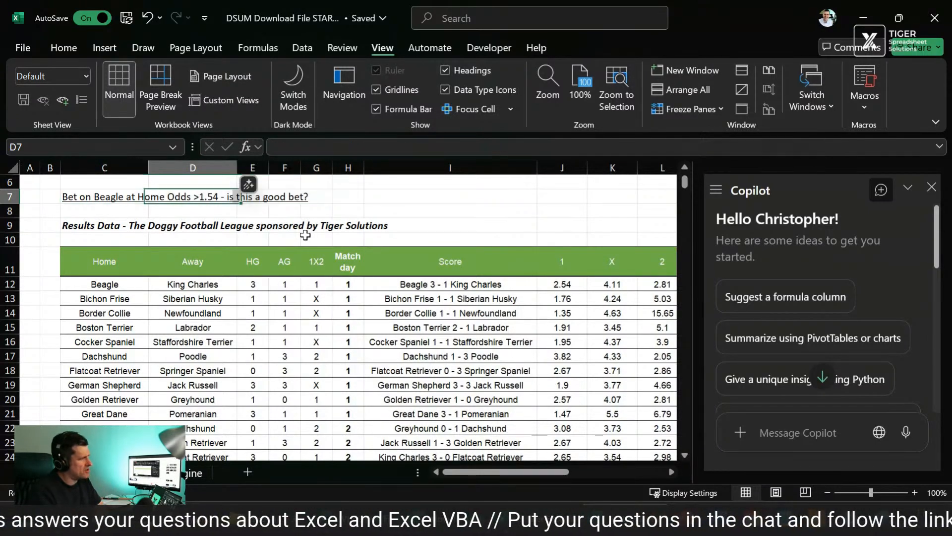
{"action": "key", "text": "Right"}
{"action": "key", "text": "Right"}
{"action": "key", "text": "Right"}
{"action": "key", "text": "Right"}
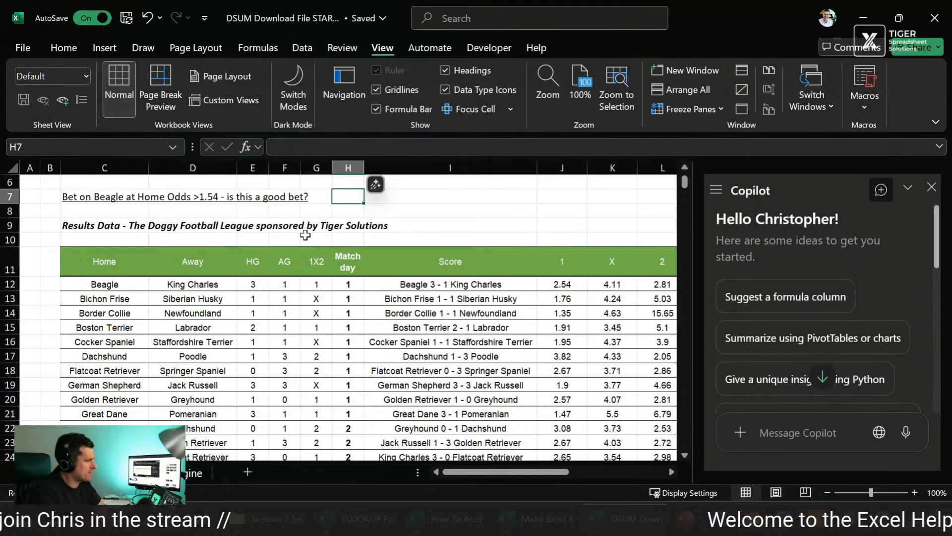
{"action": "key", "text": "Right"}
{"action": "key", "text": "Right"}
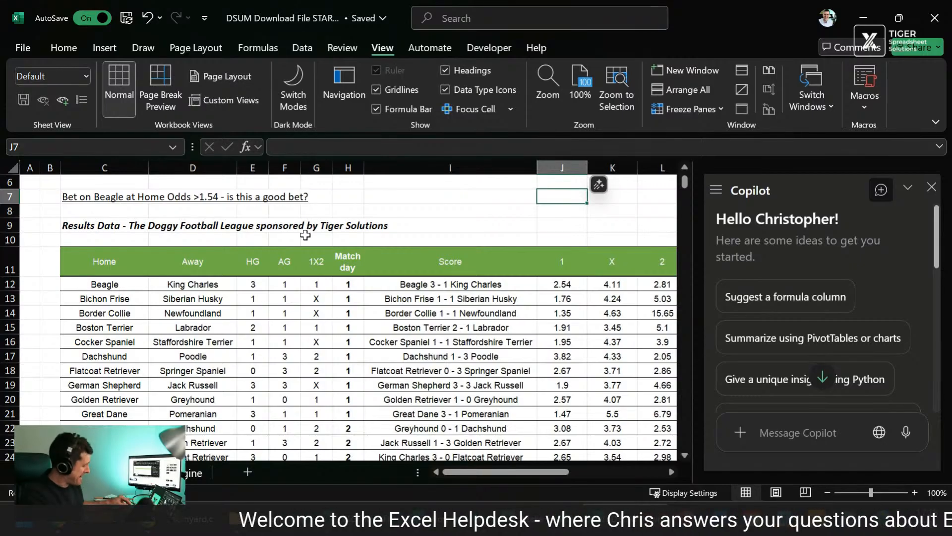
{"action": "type", "text": "="}
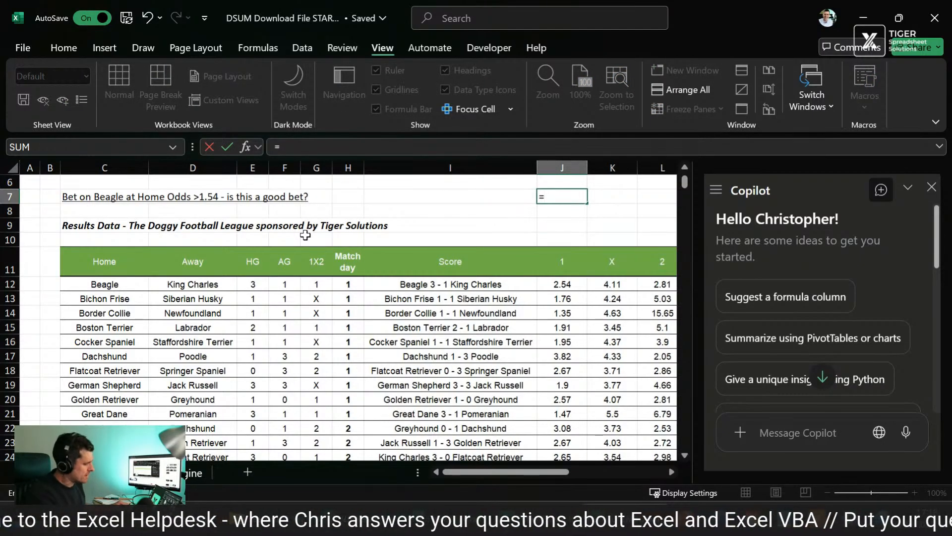
{"action": "key", "text": "BackSpace"}
{"action": "key", "text": "Return"}
{"action": "key", "text": "Down"}
{"action": "key", "text": "Down"}
{"action": "key", "text": "Down"}
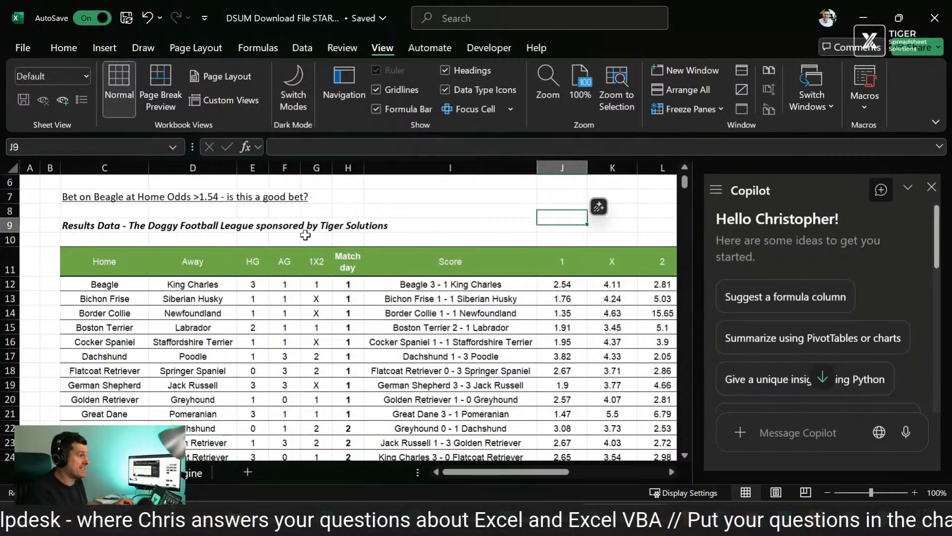
Step: Enter the label "Home" in J7 and the value 1 beside it in K7
{"action": "key", "text": "Left"}
{"action": "key", "text": "Up"}
{"action": "key", "text": "Up"}
{"action": "key", "text": "Right"}
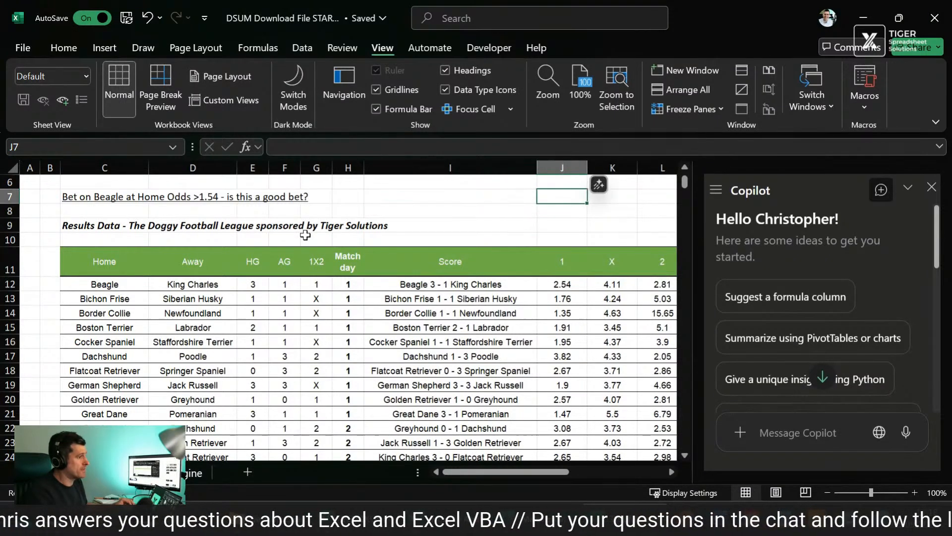
{"action": "type", "text": "H"}
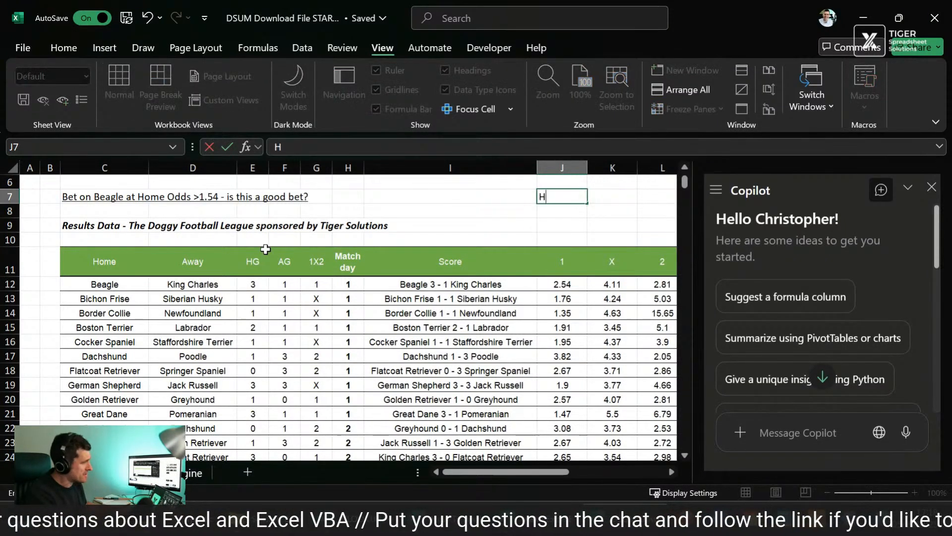
{"action": "type", "text": "ome"}
{"action": "key", "text": "Return"}
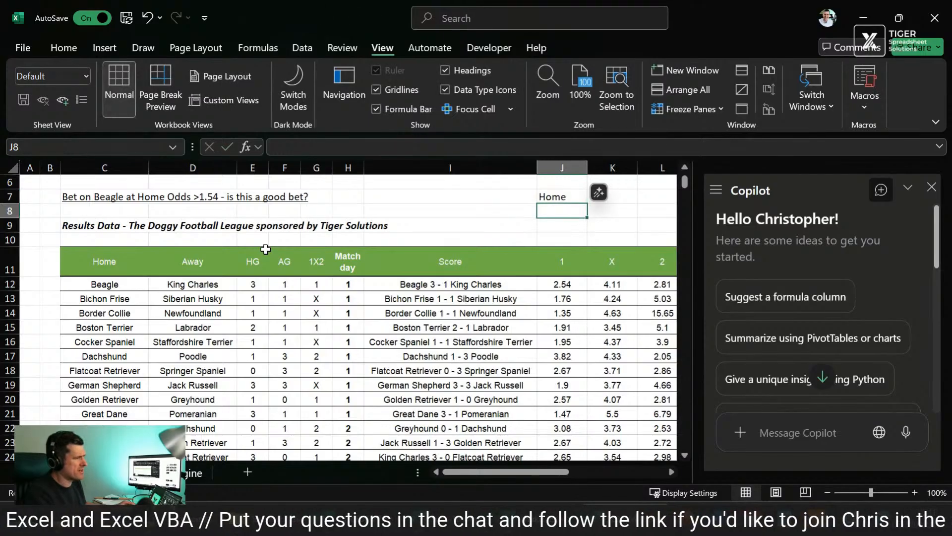
{"action": "key", "text": "Up"}
{"action": "key", "text": "Right"}
{"action": "type", "text": "1"}
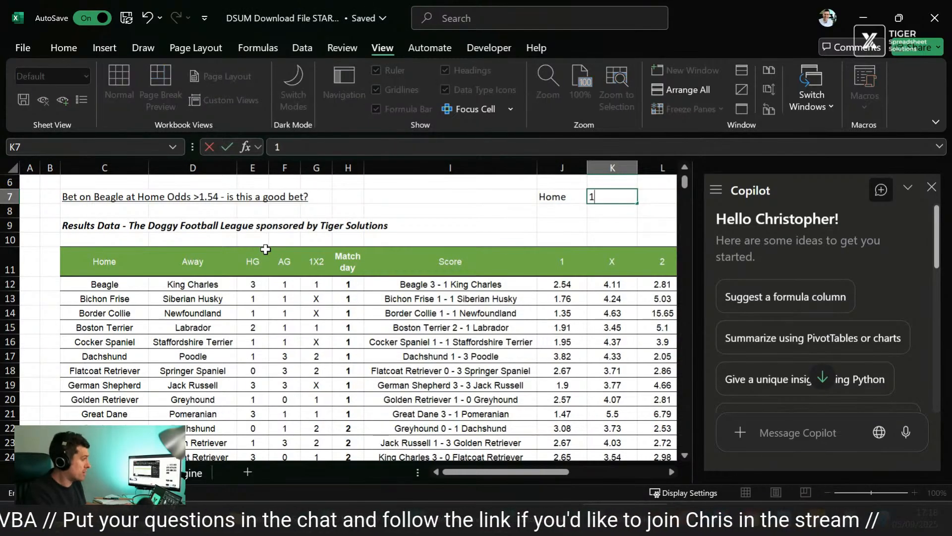
{"action": "key", "text": "Return"}
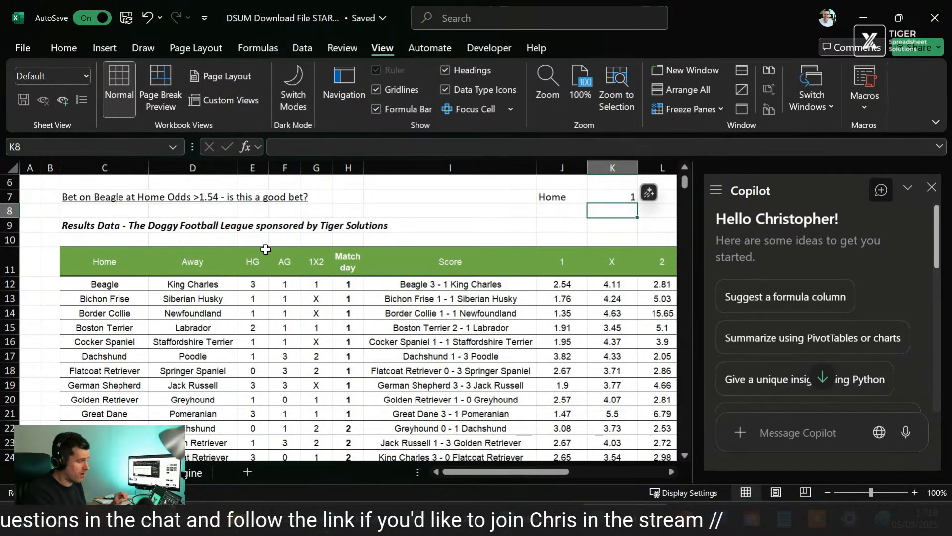
{"action": "scroll", "coordinate": [266, 249], "scroll_direction": "right", "scroll_amount": 2}
{"action": "key", "text": "Left"}
{"action": "key", "text": "Left"}
{"action": "key", "text": "Left"}
{"action": "key", "text": "Left"}
{"action": "key", "text": "Left"}
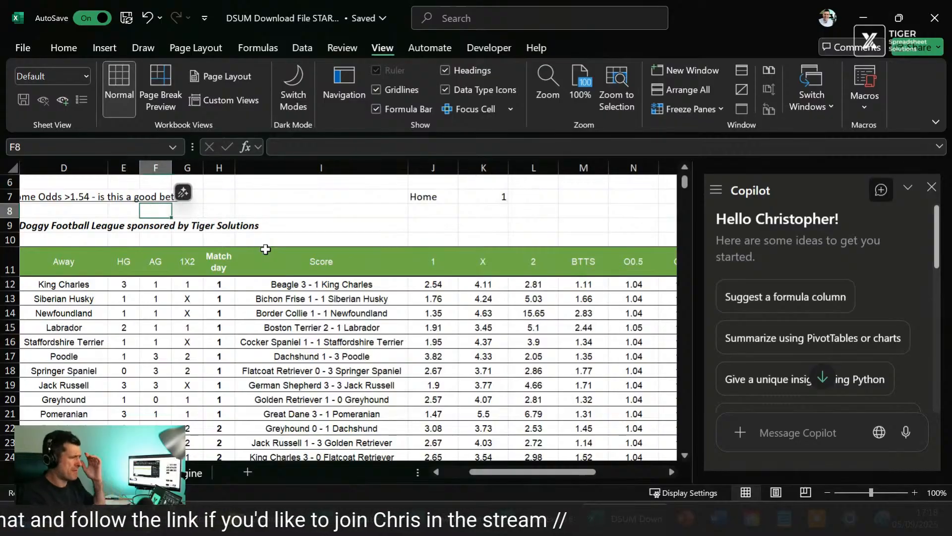
{"action": "key", "text": "Left"}
{"action": "key", "text": "Left"}
{"action": "key", "text": "Left"}
{"action": "key", "text": "Right"}
{"action": "key", "text": "Right"}
{"action": "key", "text": "Right"}
{"action": "key", "text": "Right"}
{"action": "key", "text": "Right"}
{"action": "key", "text": "Right"}
{"action": "key", "text": "Right"}
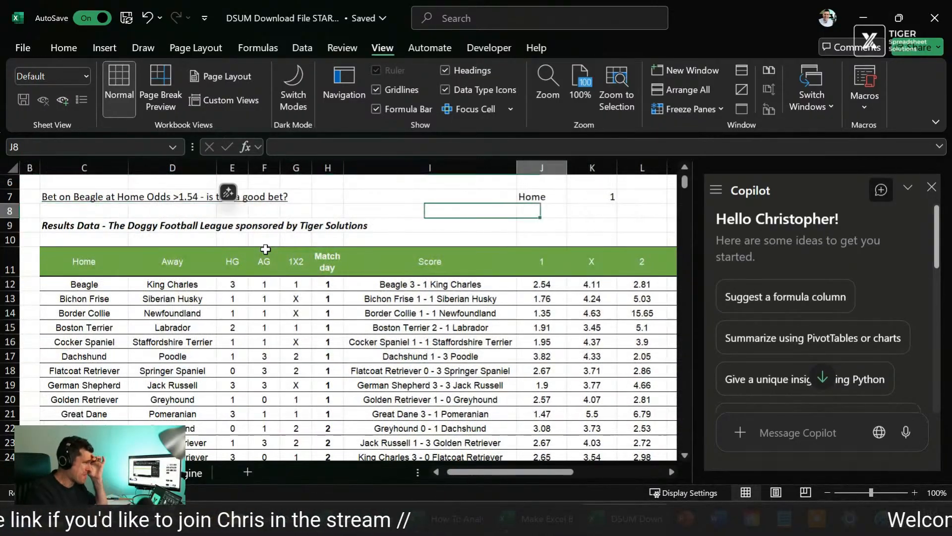
Step: Enter "Beagle" in J8 under Home and the criterion ">1.54" in K8 under the 1
{"action": "key", "text": "Right"}
{"action": "key", "text": "Left"}
{"action": "key", "text": "Left"}
{"action": "key", "text": "Right"}
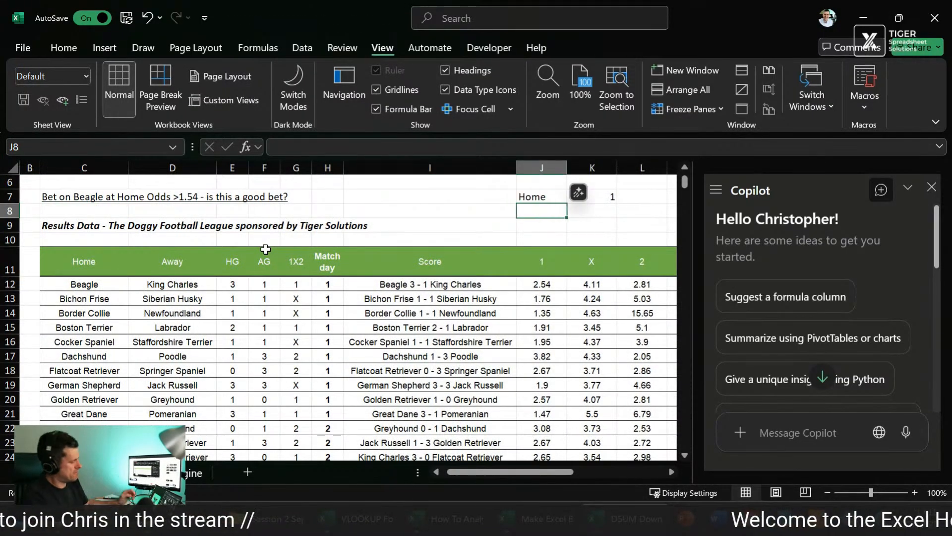
{"action": "type", "text": "Beagle"}
{"action": "key", "text": "Return"}
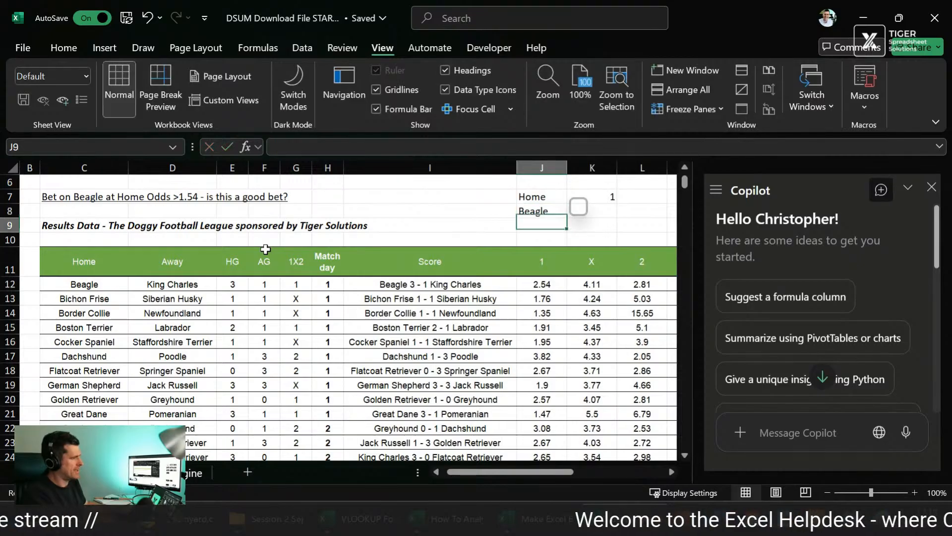
{"action": "key", "text": "Up"}
{"action": "key", "text": "Right"}
{"action": "type", "text": ">"}
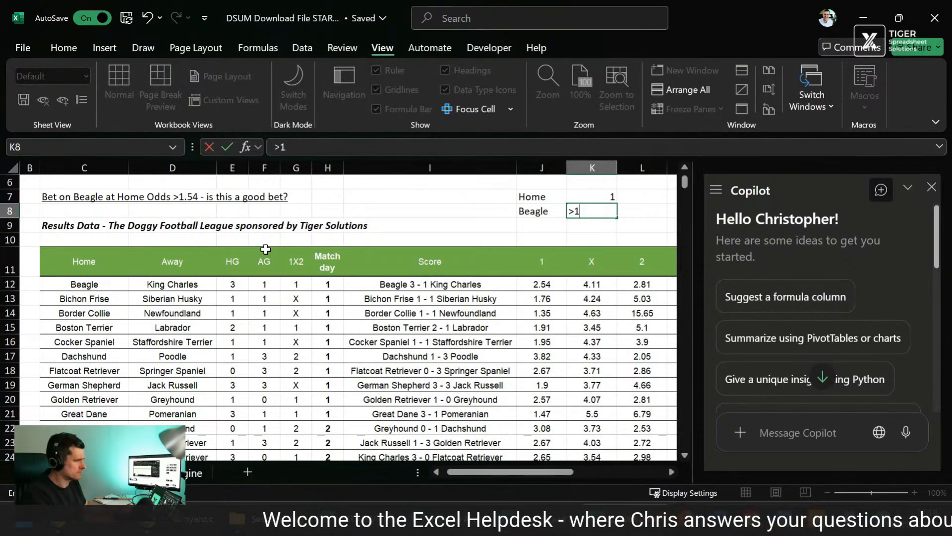
{"action": "key", "text": "Return"}
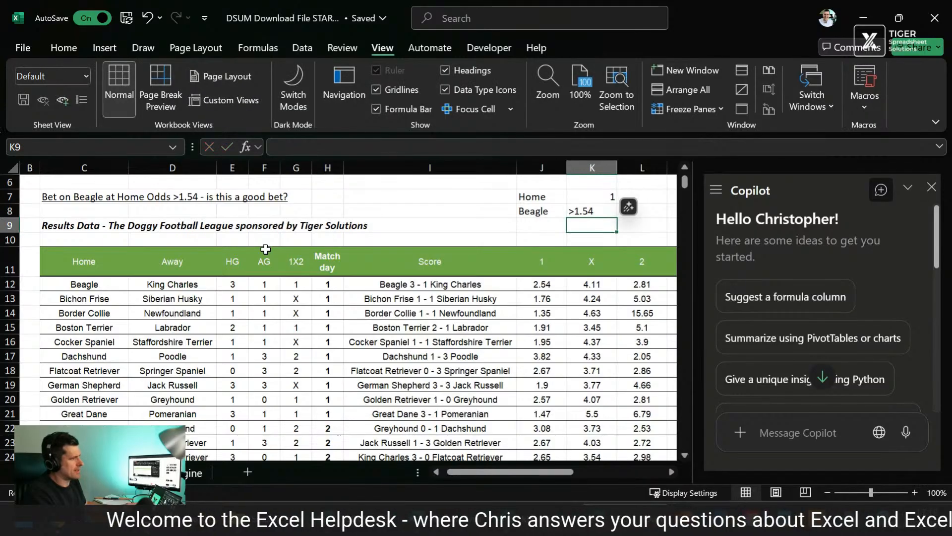
Step: Examine the odds headers across row 11 and inspect the Returns Home Win formula in T12
{"action": "key", "text": "Down"}
{"action": "key", "text": "Down"}
{"action": "key", "text": "Right"}
{"action": "key", "text": "Right"}
{"action": "key", "text": "Right"}
{"action": "key", "text": "Right"}
{"action": "key", "text": "Right"}
{"action": "key", "text": "Right"}
{"action": "key", "text": "Right"}
{"action": "key", "text": "Right"}
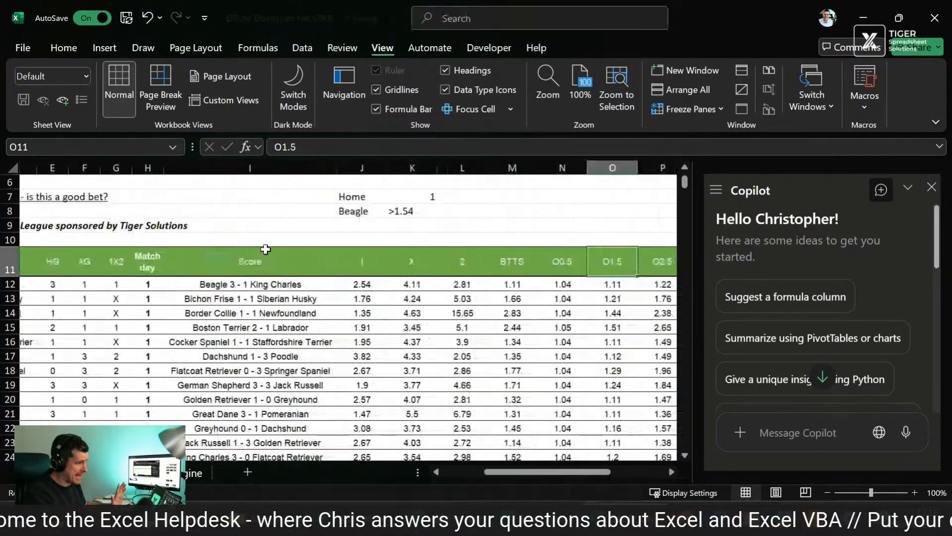
{"action": "key", "text": "Left"}
{"action": "key", "text": "Right"}
{"action": "key", "text": "Right"}
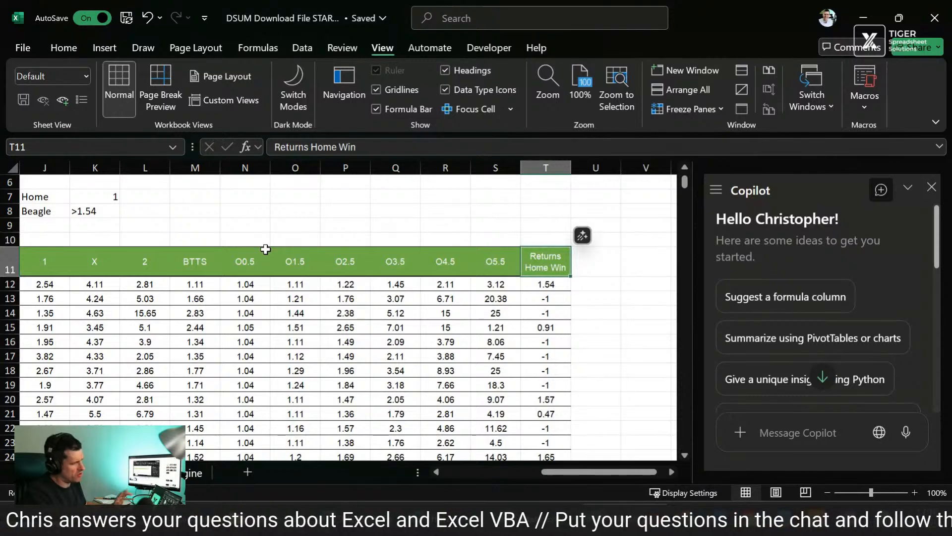
{"action": "key", "text": "Down"}
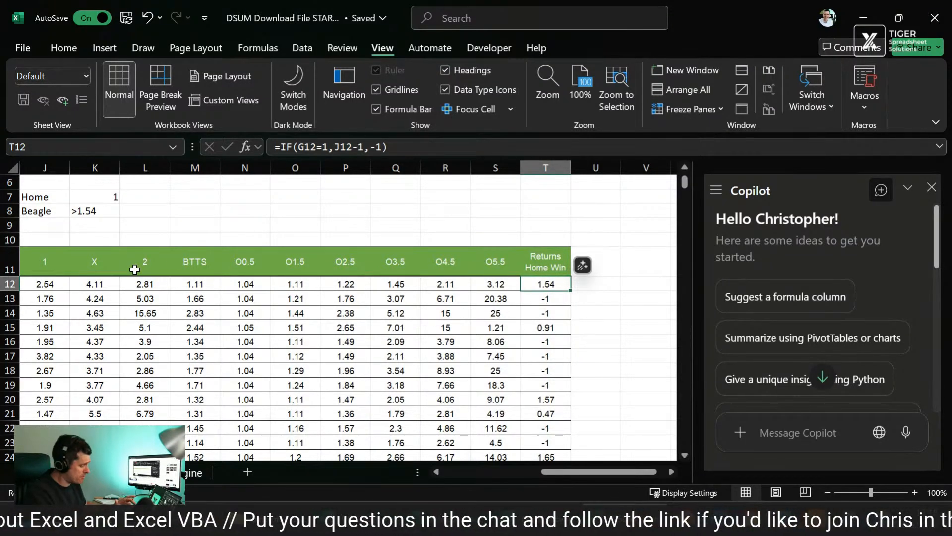
{"action": "key", "text": "Left"}
{"action": "key", "text": "Right"}
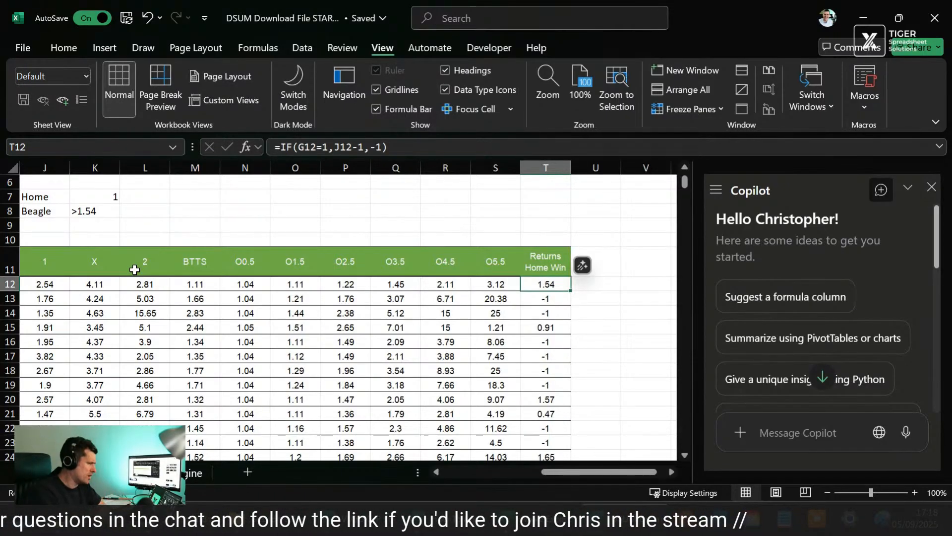
Step: Review the Beagle match record across row 12 and inspect the Returns Home Win formula in T13
{"action": "key", "text": "Left"}
{"action": "key", "text": "Left"}
{"action": "key", "text": "Left"}
{"action": "key", "text": "Left"}
{"action": "key", "text": "Left"}
{"action": "key", "text": "Left"}
{"action": "key", "text": "Left"}
{"action": "key", "text": "Left"}
{"action": "key", "text": "Left"}
{"action": "key", "text": "Left"}
{"action": "key", "text": "Left"}
{"action": "key", "text": "Left"}
{"action": "key", "text": "Left"}
{"action": "key", "text": "Left"}
{"action": "key", "text": "Left"}
{"action": "key", "text": "Left"}
{"action": "key", "text": "Left"}
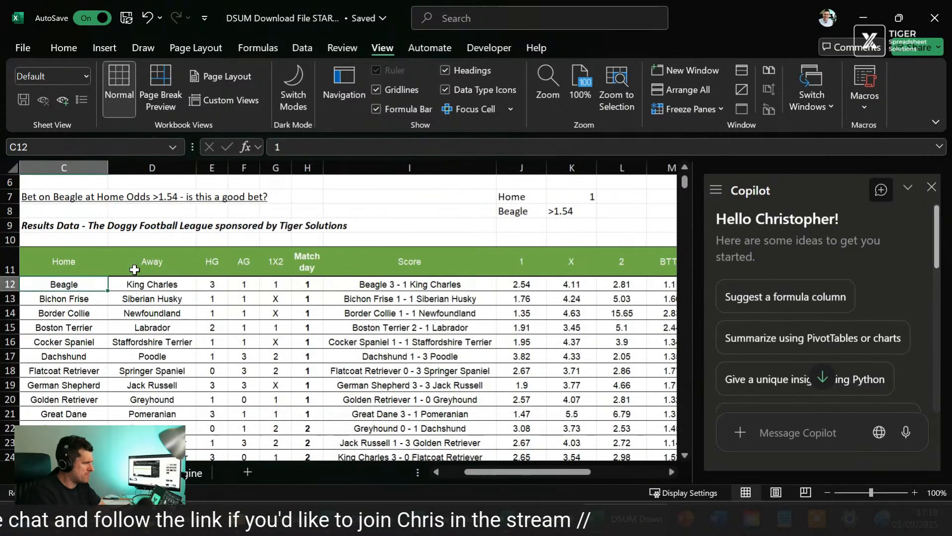
{"action": "key", "text": "Left"}
{"action": "key", "text": "Left"}
{"action": "key", "text": "Right"}
{"action": "key", "text": "Right"}
{"action": "key", "text": "Right"}
{"action": "key", "text": "Right"}
{"action": "key", "text": "Right"}
{"action": "key", "text": "Right"}
{"action": "key", "text": "Right"}
{"action": "key", "text": "Right"}
{"action": "key", "text": "Right"}
{"action": "key", "text": "Right"}
{"action": "key", "text": "Right"}
{"action": "key", "text": "Right"}
{"action": "key", "text": "Right"}
{"action": "key", "text": "Right"}
{"action": "key", "text": "Right"}
{"action": "key", "text": "Right"}
{"action": "key", "text": "Right"}
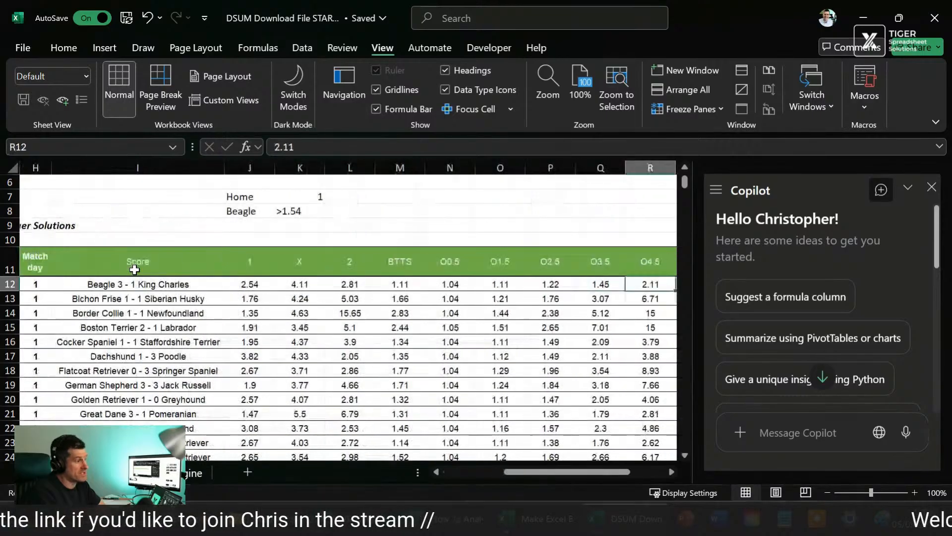
{"action": "key", "text": "Right"}
{"action": "key", "text": "Down"}
{"action": "key", "text": "Right"}
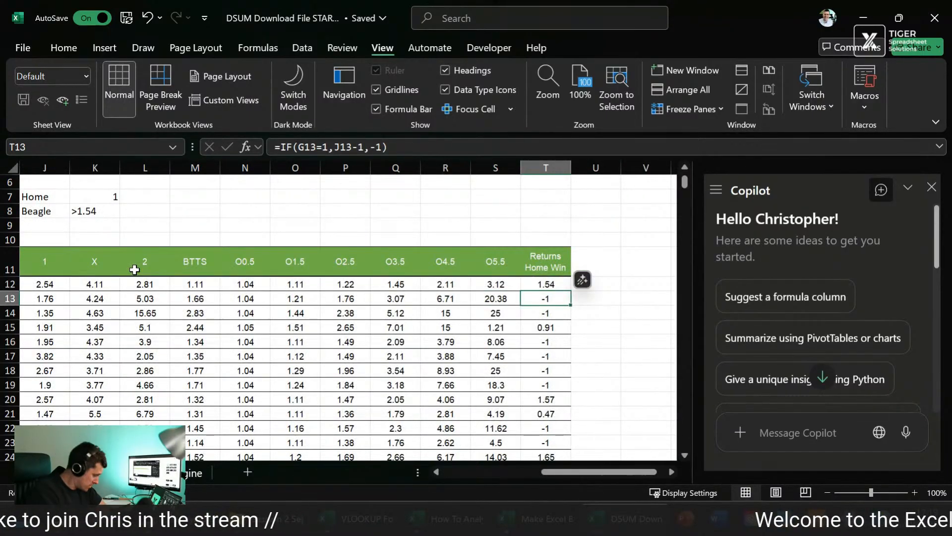
Step: Review the criteria block J7:K8, checking how the Home and 1 labels relate to the conditions beneath them
{"action": "key", "text": "Up"}
{"action": "key", "text": "Up"}
{"action": "key", "text": "Up"}
{"action": "key", "text": "Up"}
{"action": "key", "text": "Up"}
{"action": "key", "text": "Up"}
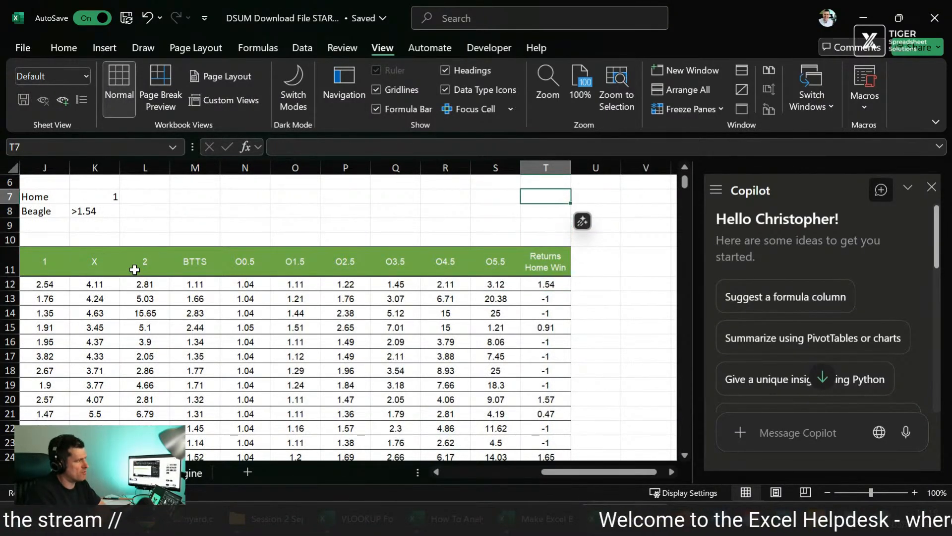
{"action": "key", "text": "Left"}
{"action": "key", "text": "Left"}
{"action": "key", "text": "Left"}
{"action": "key", "text": "Left"}
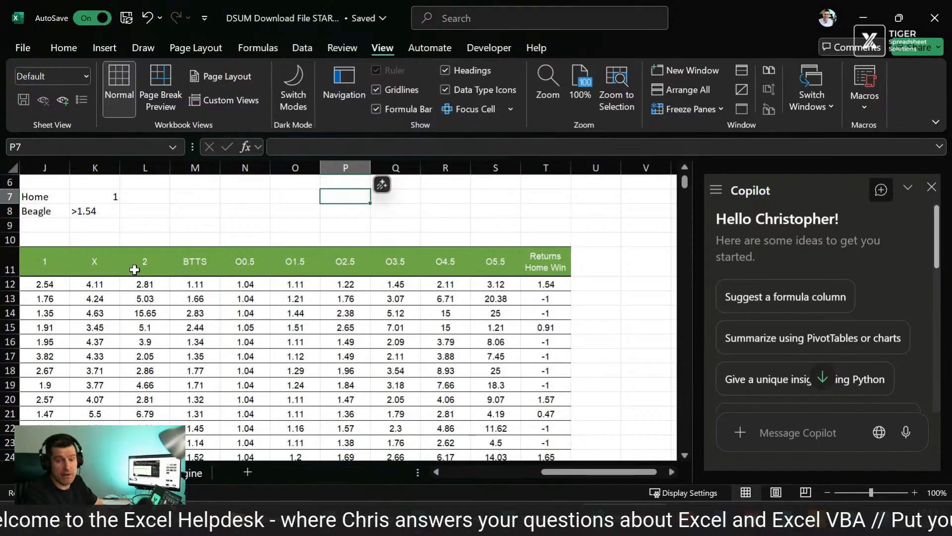
{"action": "key", "text": "Left"}
{"action": "key", "text": "Left"}
{"action": "key", "text": "Left"}
{"action": "key", "text": "Left"}
{"action": "key", "text": "Left"}
{"action": "key", "text": "Left"}
{"action": "key", "text": "Left"}
{"action": "key", "text": "Left"}
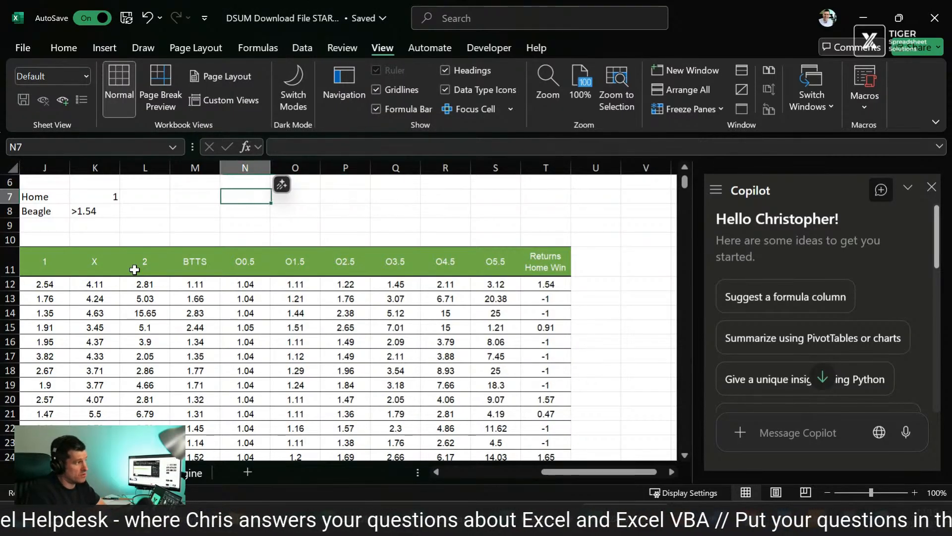
{"action": "key", "text": "Right"}
{"action": "key", "text": "Right"}
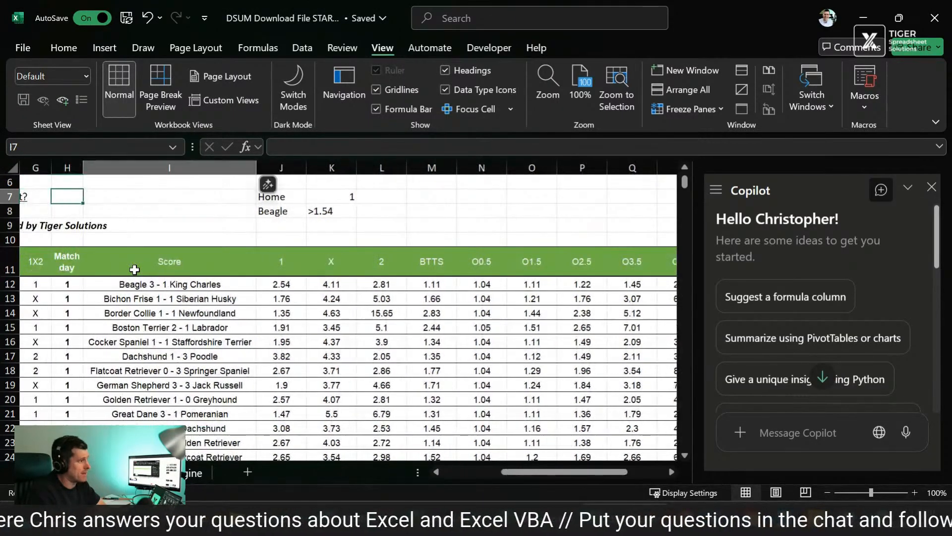
{"action": "key", "text": "shift+Right"}
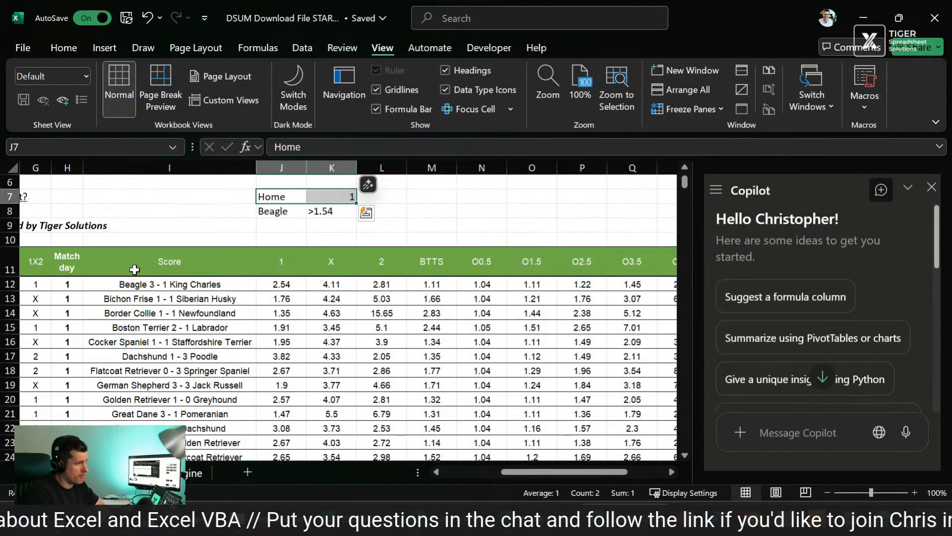
{"action": "key", "text": "Down"}
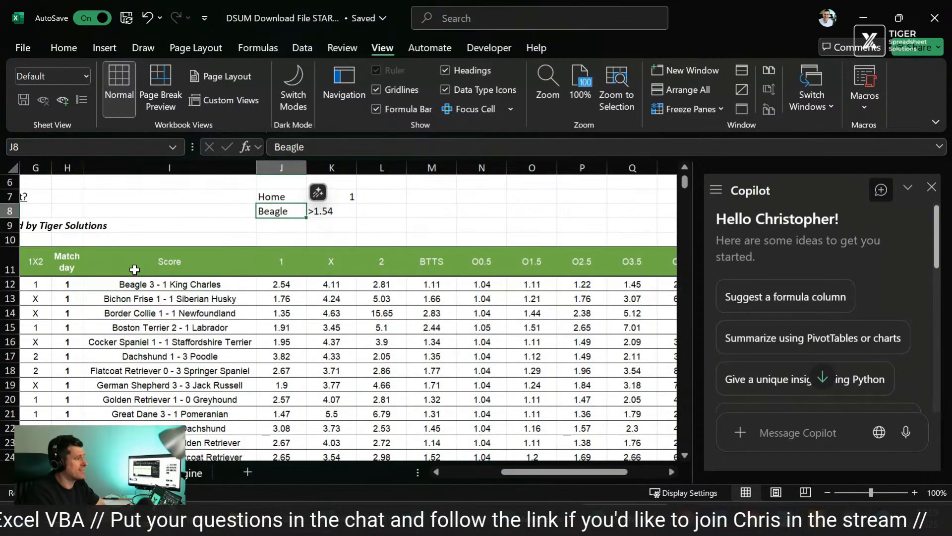
{"action": "key", "text": "Up"}
{"action": "key", "text": "Down"}
{"action": "key", "text": "Up"}
{"action": "key", "text": "Down"}
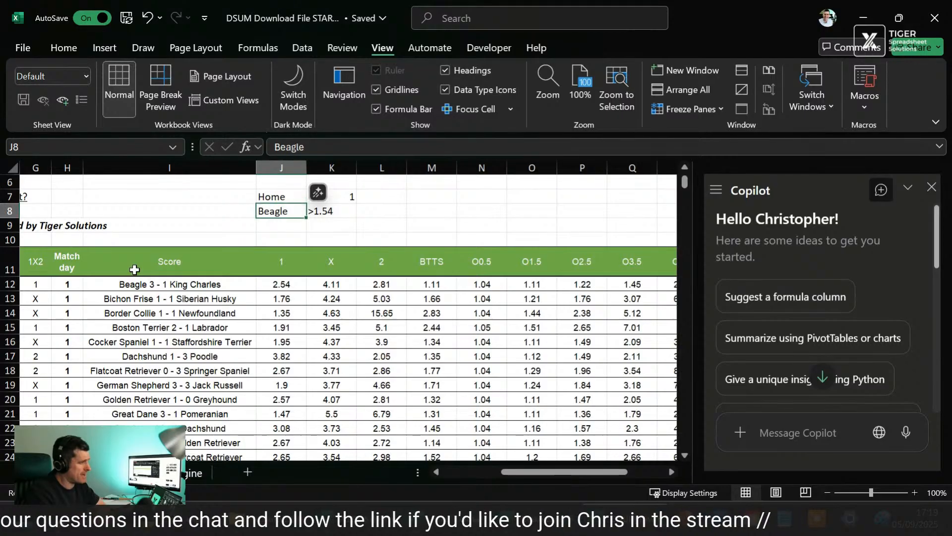
{"action": "scroll", "coordinate": [134, 270], "scroll_direction": "left", "scroll_amount": 4}
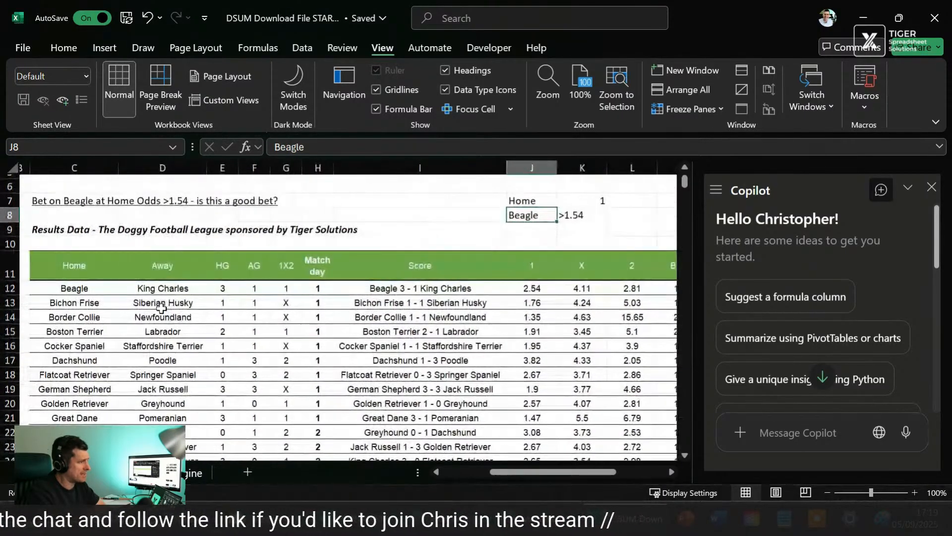
{"action": "key", "text": "Right"}
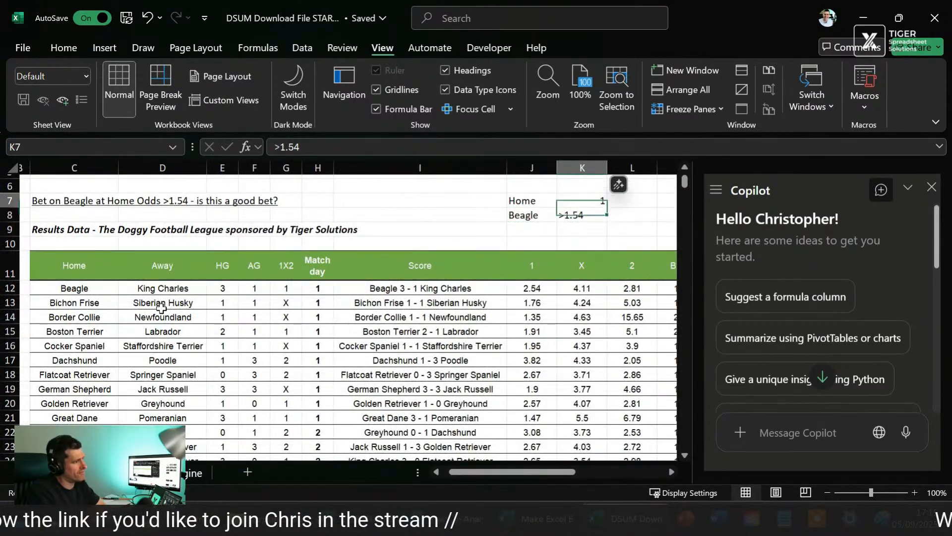
{"action": "key", "text": "Up"}
{"action": "key", "text": "Down"}
{"action": "key", "text": "Up"}
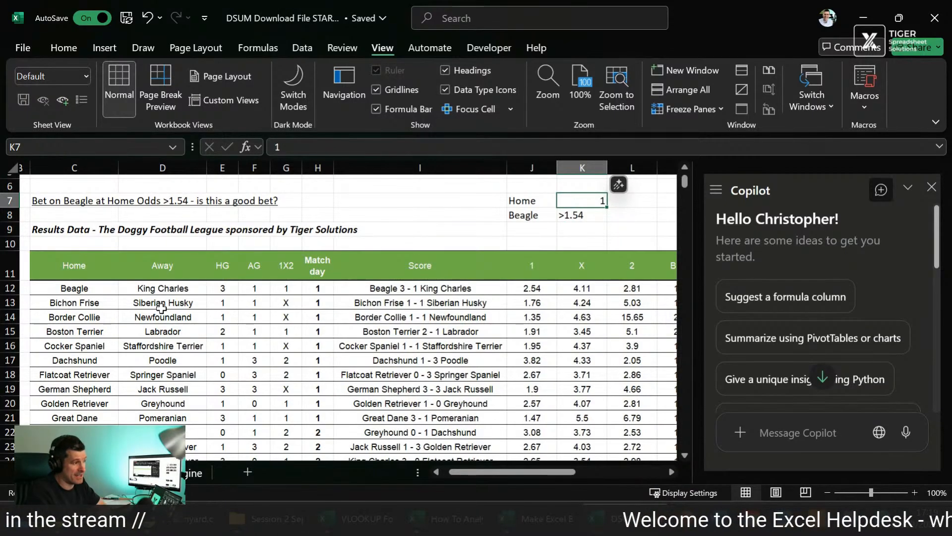
{"action": "key", "text": "Right"}
{"action": "key", "text": "Right"}
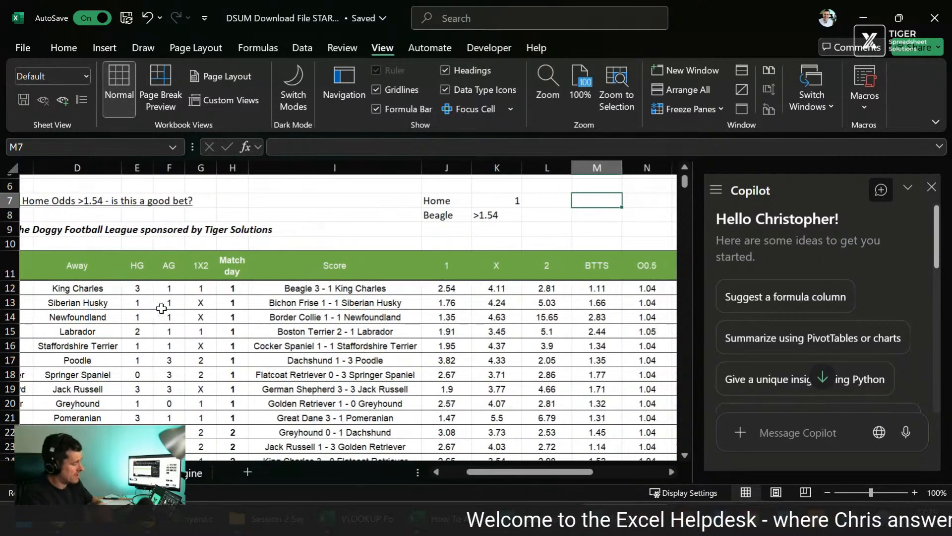
{"action": "key", "text": "Down"}
{"action": "key", "text": "F2"}
{"action": "type", "text": "=dsum("}
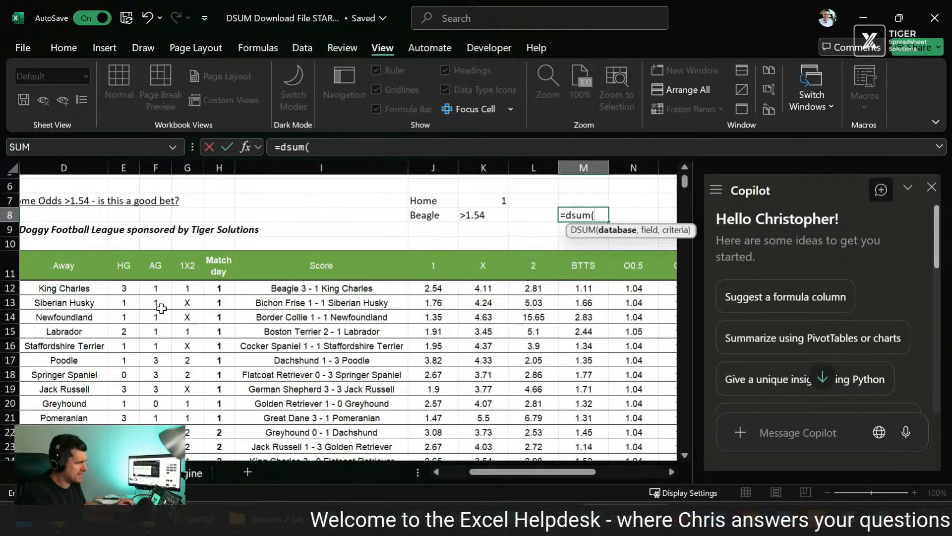
{"action": "key", "text": "Left"}
{"action": "key", "text": "Left"}
{"action": "key", "text": "Left"}
{"action": "key", "text": "Down"}
{"action": "key", "text": "Down"}
{"action": "key", "text": "Down"}
{"action": "key", "text": "Left"}
{"action": "key", "text": "Left"}
{"action": "key", "text": "Left"}
{"action": "key", "text": "Left"}
{"action": "key", "text": "Left"}
{"action": "key", "text": "Left"}
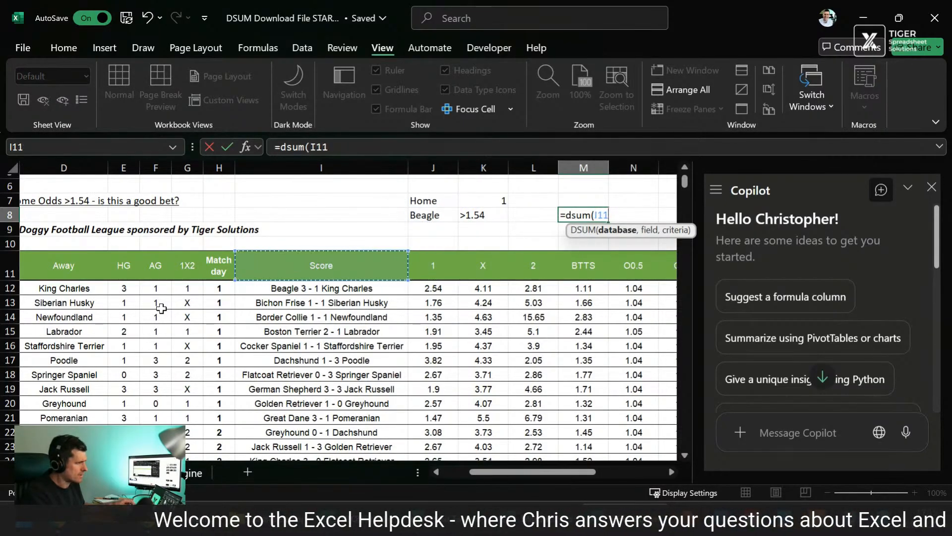
{"action": "key", "text": "Left"}
{"action": "key", "text": "Left"}
{"action": "key", "text": "Right"}
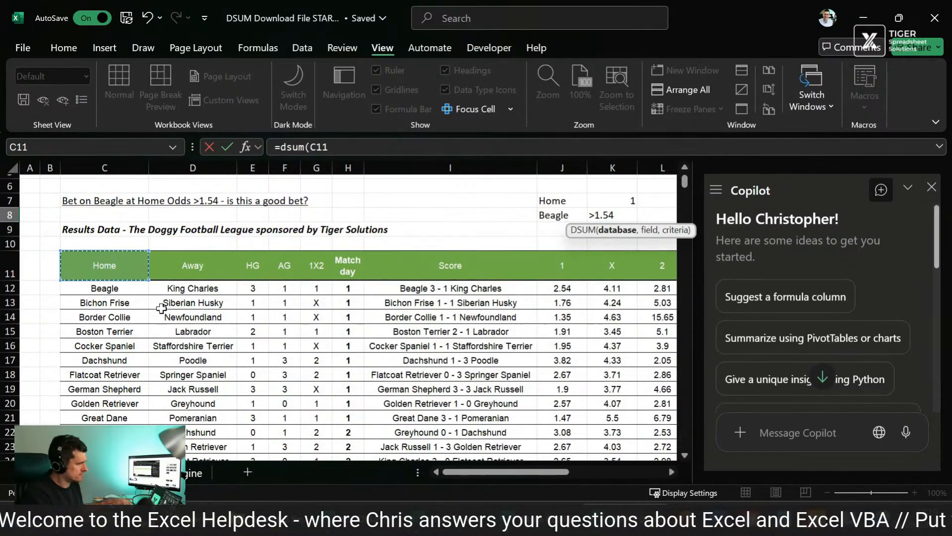
{"action": "key", "text": "ctrl+shift+Right"}
{"action": "key", "text": "ctrl+shift+Down"}
{"action": "type", "text": ","}
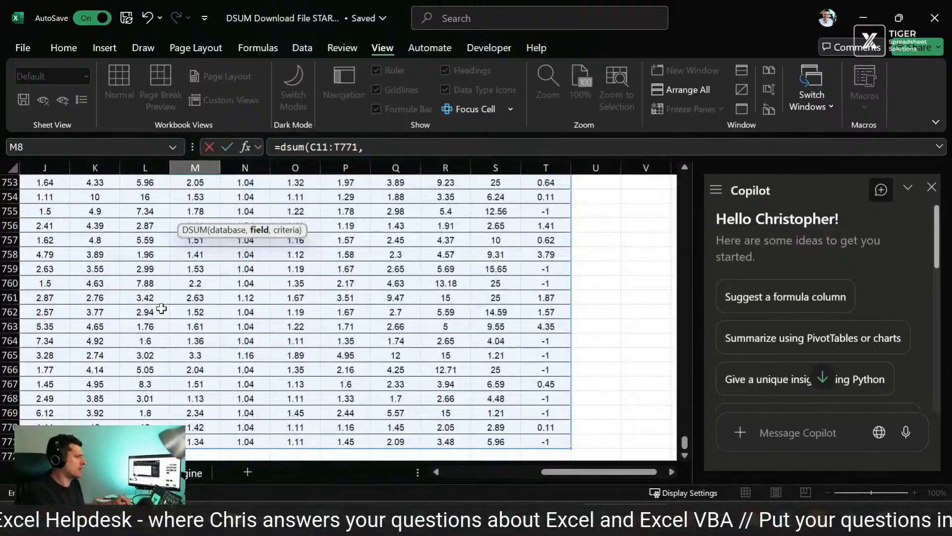
{"action": "scroll", "coordinate": [353, 294], "scroll_direction": "up", "scroll_amount": 20}
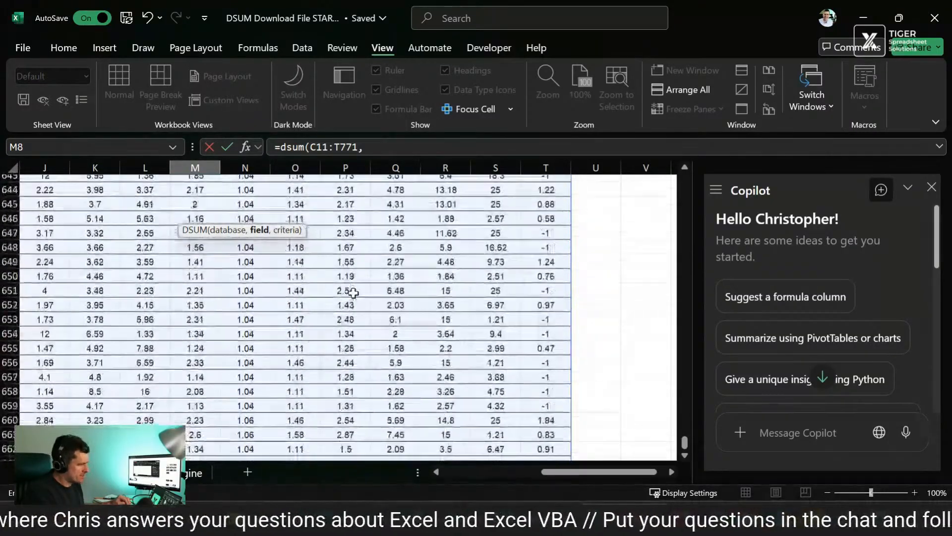
{"action": "scroll", "coordinate": [354, 294], "scroll_direction": "up", "scroll_amount": 20}
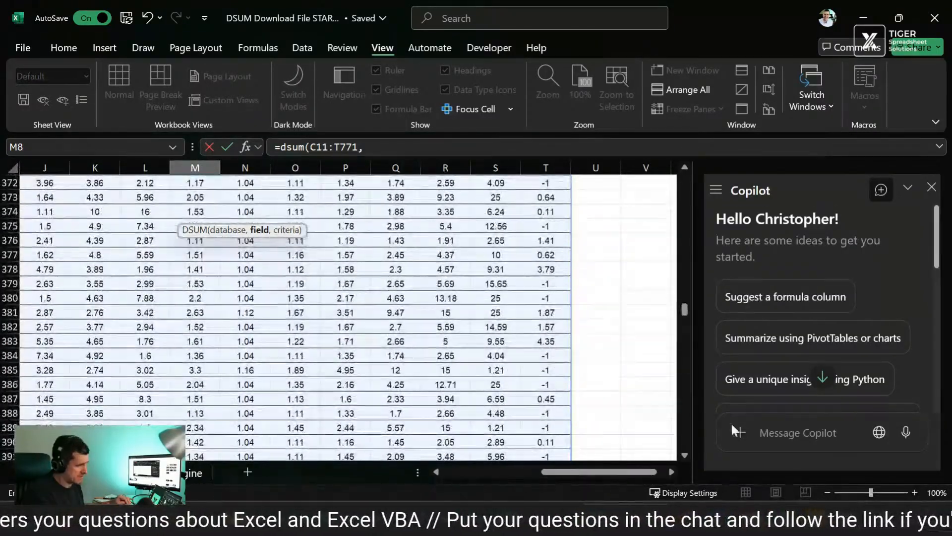
{"action": "left_click_drag", "start_coordinate": [684, 309], "coordinate": [684, 180]}
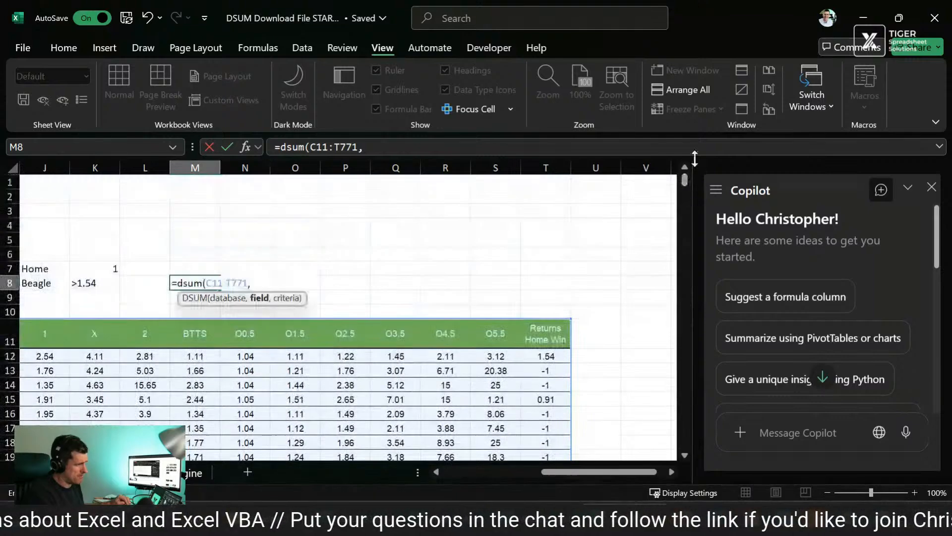
{"action": "scroll", "coordinate": [440, 246], "scroll_direction": "left", "scroll_amount": 6}
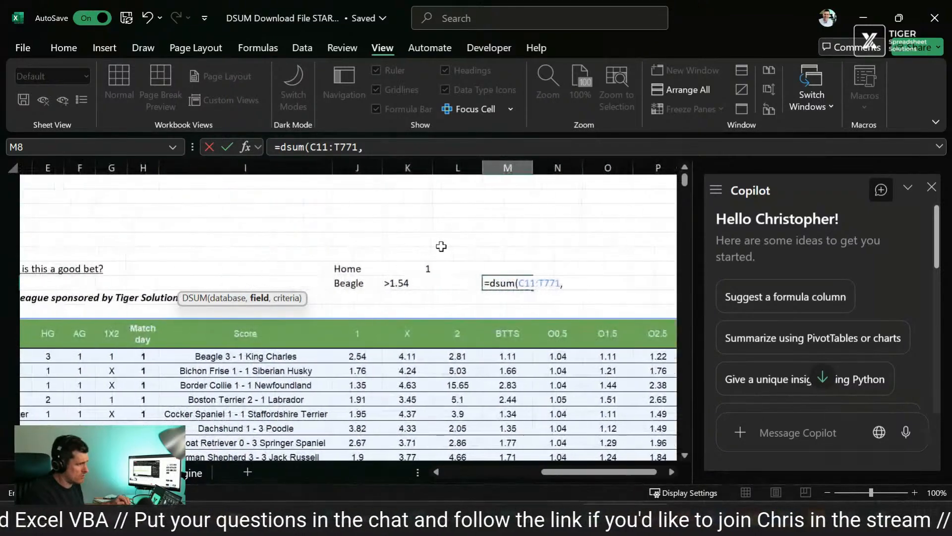
{"action": "scroll", "coordinate": [441, 247], "scroll_direction": "right", "scroll_amount": 7}
{"action": "scroll", "coordinate": [441, 246], "scroll_direction": "left", "scroll_amount": 8}
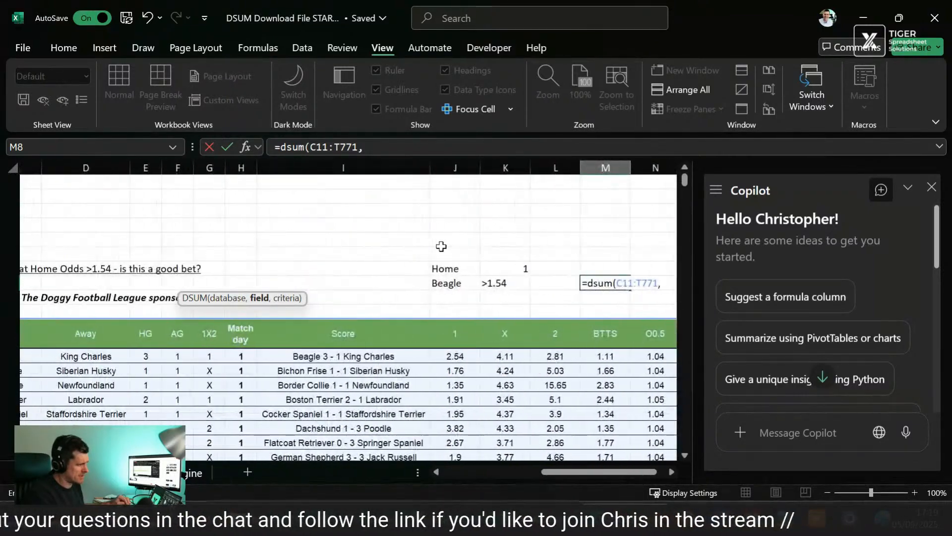
{"action": "scroll", "coordinate": [441, 247], "scroll_direction": "left", "scroll_amount": 3}
{"action": "scroll", "coordinate": [440, 247], "scroll_direction": "right", "scroll_amount": 1}
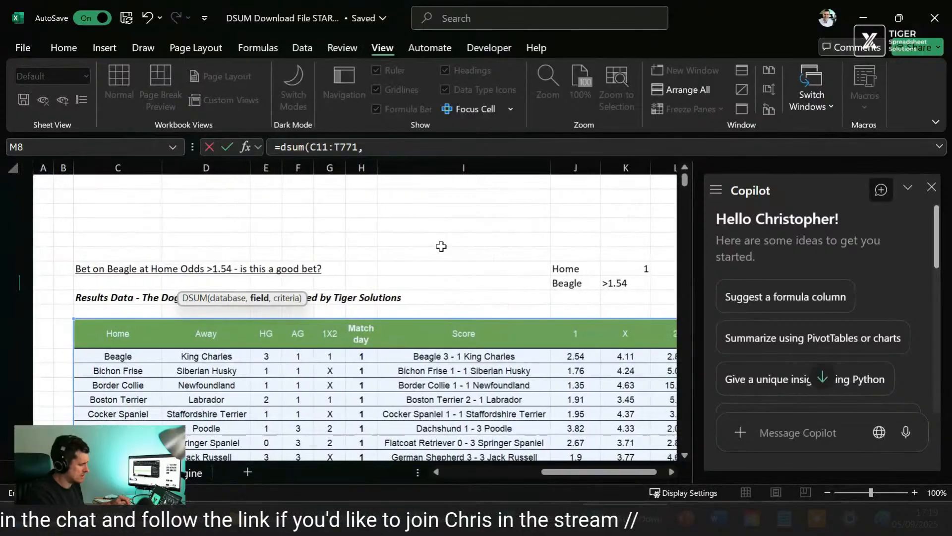
{"action": "key", "text": "Escape"}
Step: Abandon the unfinished formula and select the header row C11:T11 to count the table's columns
{"action": "left_click", "coordinate": [282, 336]}
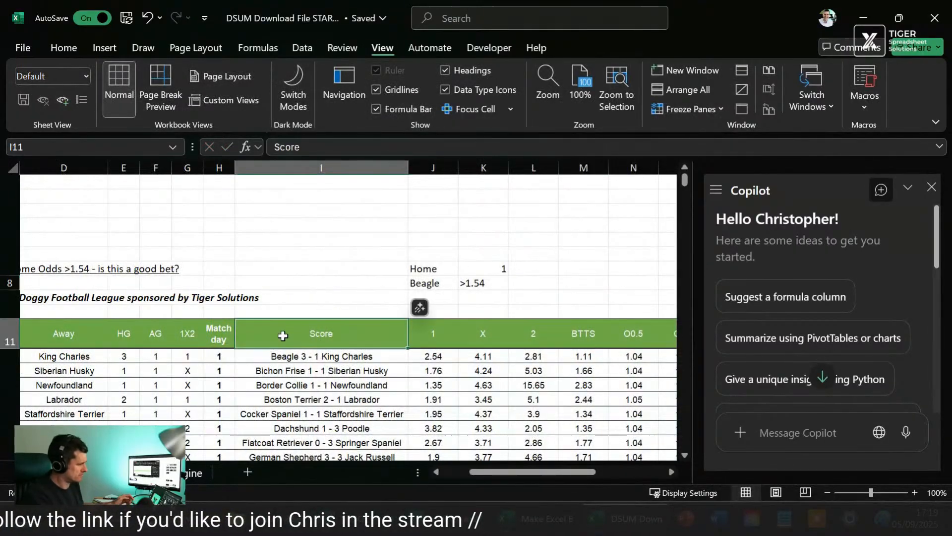
{"action": "key", "text": "ctrl+Left"}
{"action": "scroll", "coordinate": [283, 336], "scroll_direction": "left", "scroll_amount": 1}
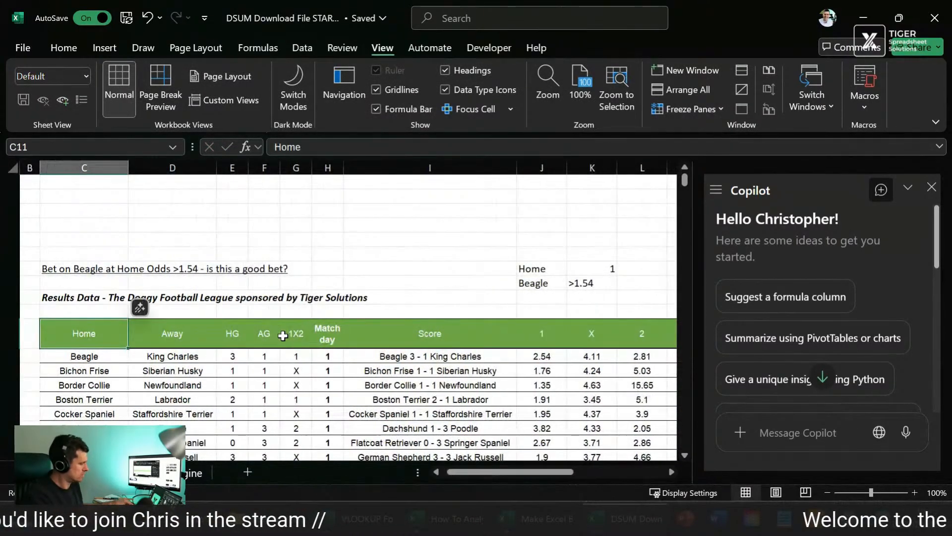
{"action": "key", "text": "ctrl+shift+Right"}
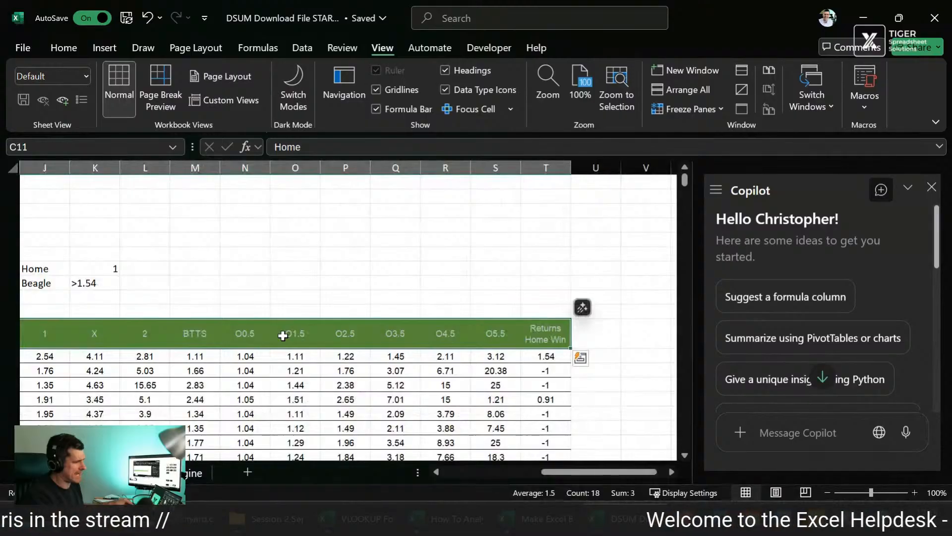
{"action": "scroll", "coordinate": [308, 278], "scroll_direction": "left", "scroll_amount": 2}
Step: Start a DSUM formula in M8, beside the Beagle criteria
{"action": "left_click", "coordinate": [314, 269]}
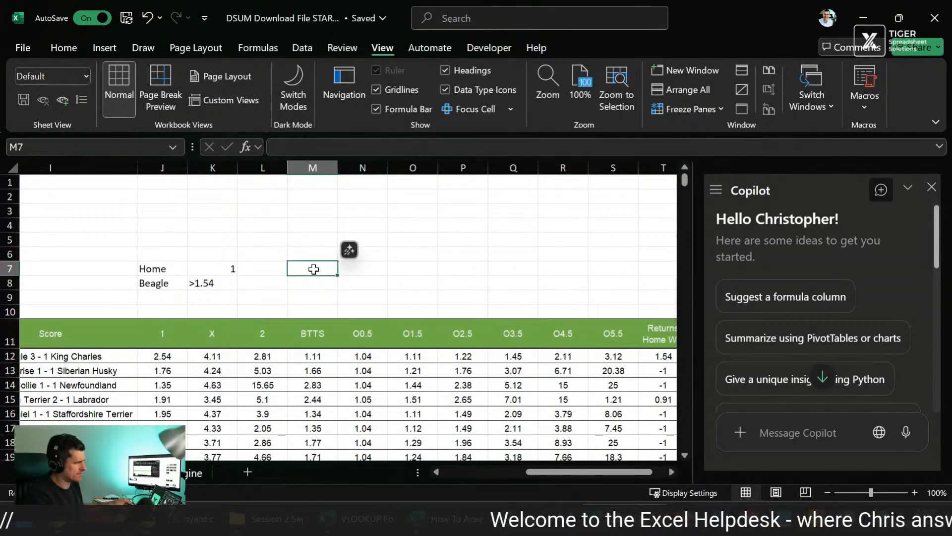
{"action": "key", "text": "Down"}
{"action": "type", "text": "=dusm"}
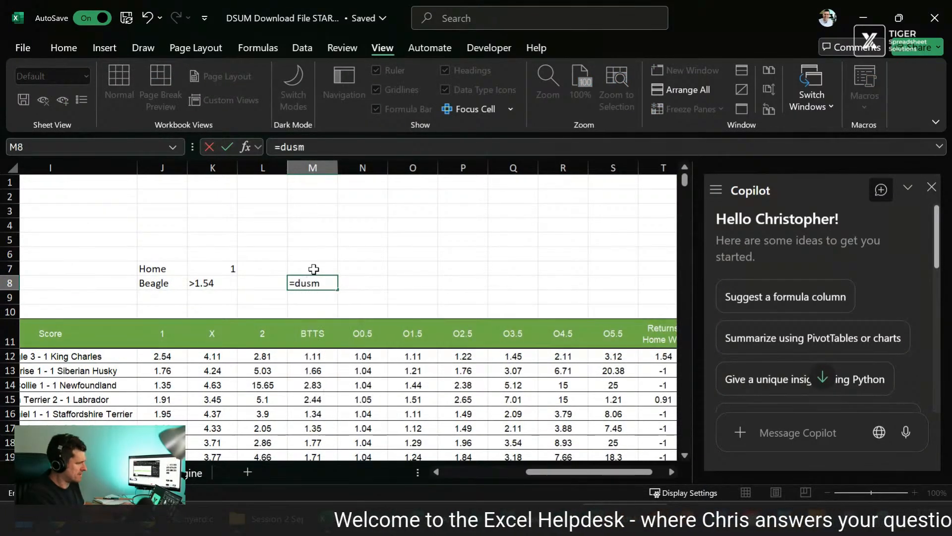
{"action": "key", "text": "BackSpace"}
{"action": "key", "text": "BackSpace"}
{"action": "key", "text": "BackSpace"}
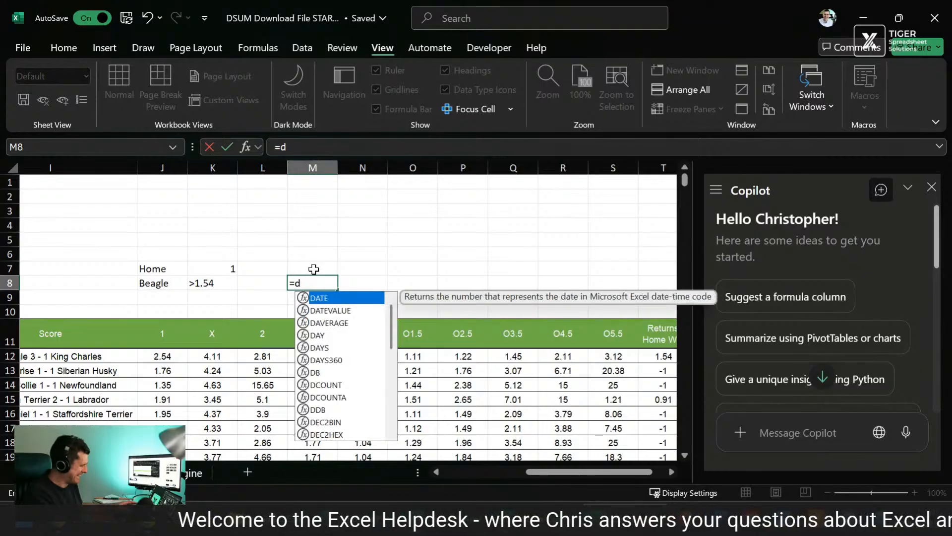
{"action": "type", "text": "sum("}
Step: Set the DSUM database argument to the full results table with its headers, C11:T771
{"action": "key", "text": "Down"}
{"action": "key", "text": "Down"}
{"action": "key", "text": "Down"}
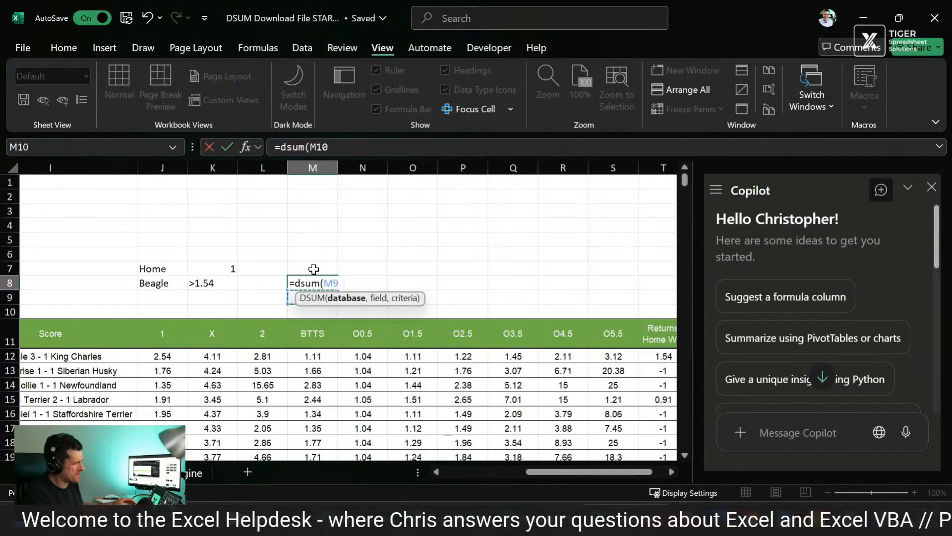
{"action": "key", "text": "ctrl+Left"}
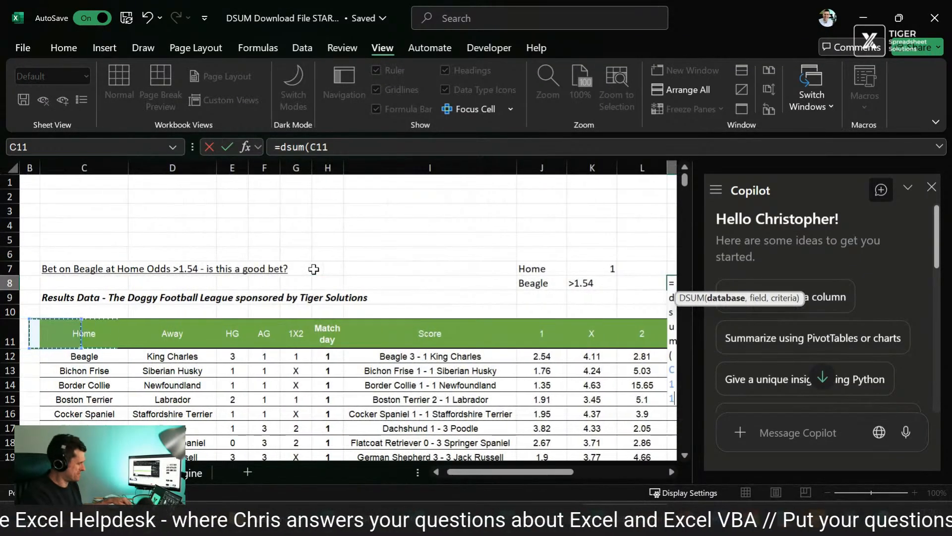
{"action": "key", "text": "ctrl+shift+Right"}
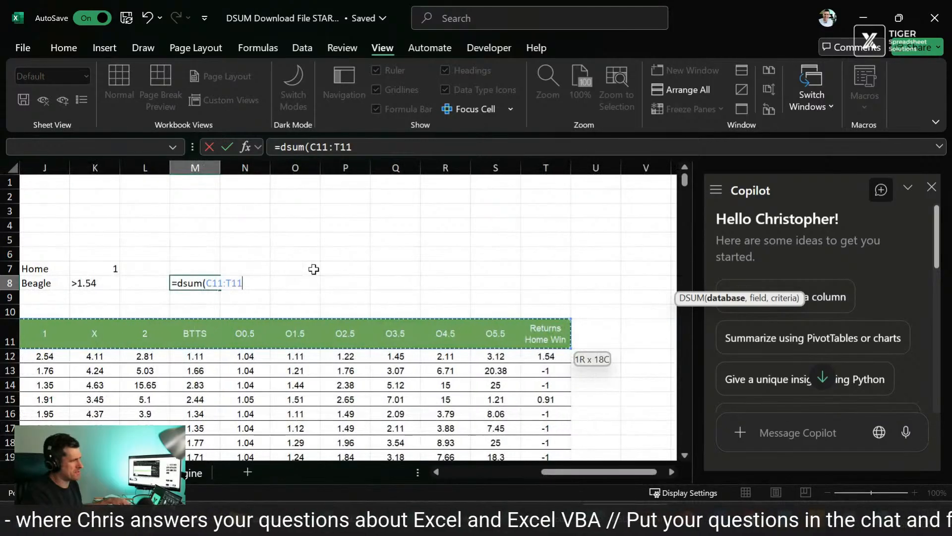
{"action": "key", "text": "ctrl+shift+Down"}
{"action": "type", "text": ","}
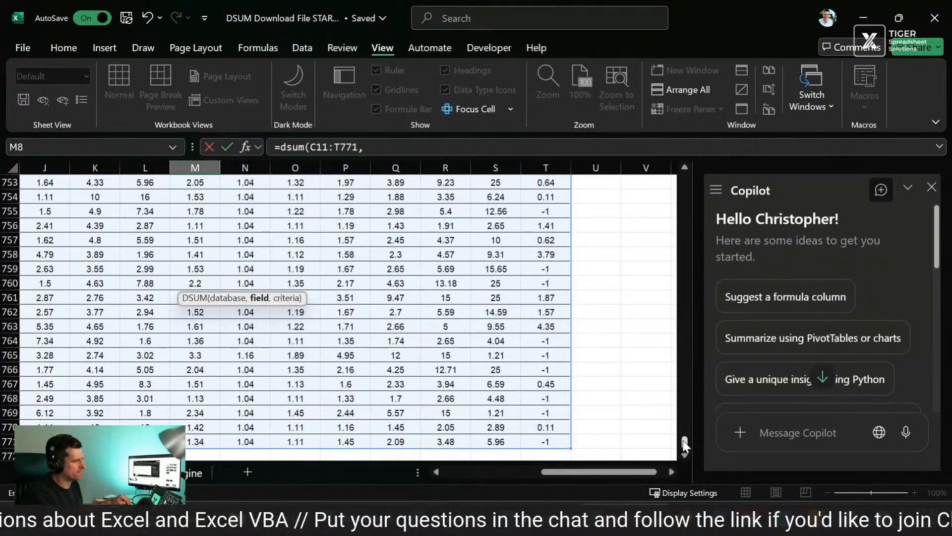
Step: Set the DSUM field argument to 18, the Returns Home Win column
{"action": "left_click", "coordinate": [453, 148]}
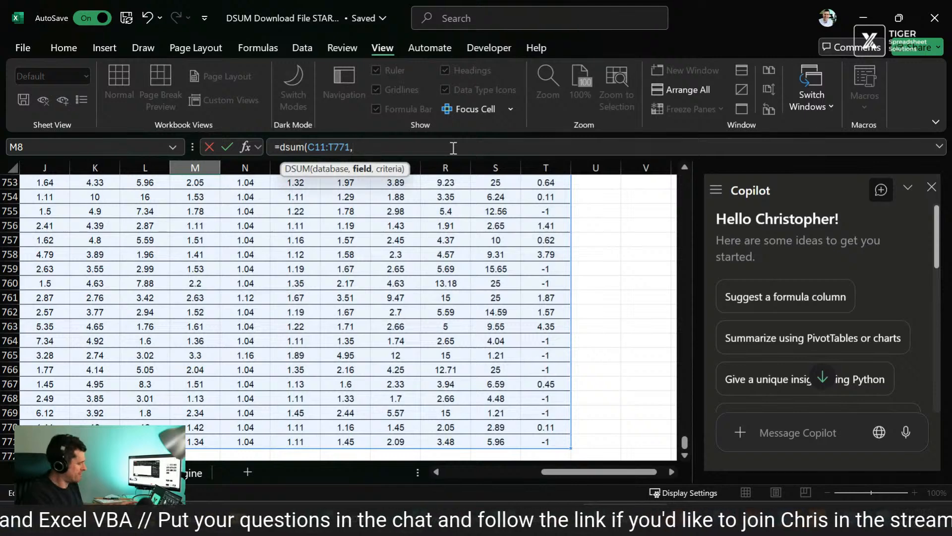
{"action": "type", "text": "18,"}
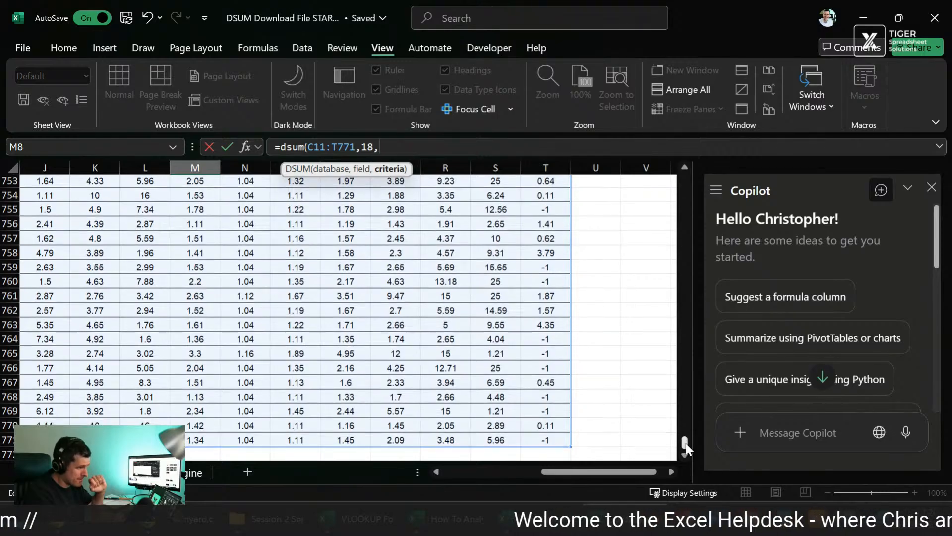
{"action": "left_click_drag", "start_coordinate": [686, 442], "coordinate": [685, 173]}
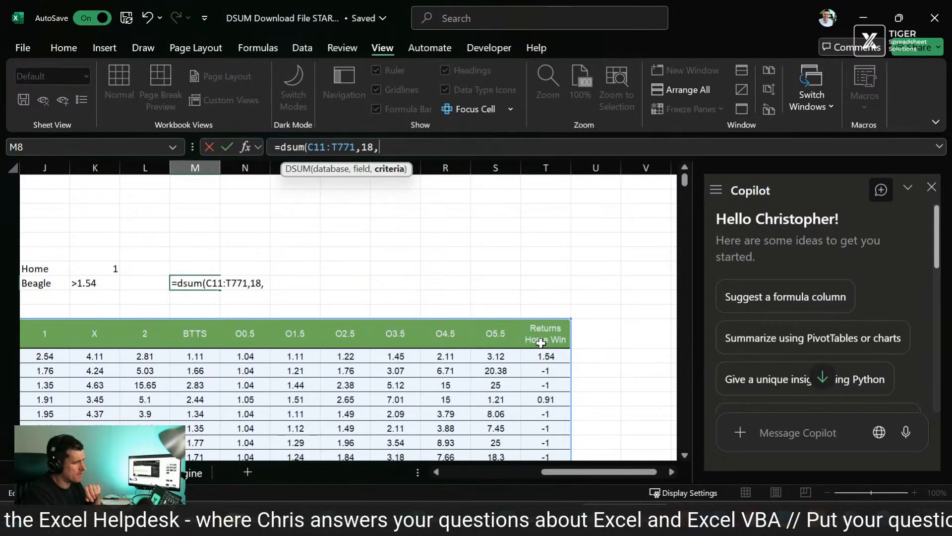
{"action": "scroll", "coordinate": [548, 264], "scroll_direction": "left", "scroll_amount": 5}
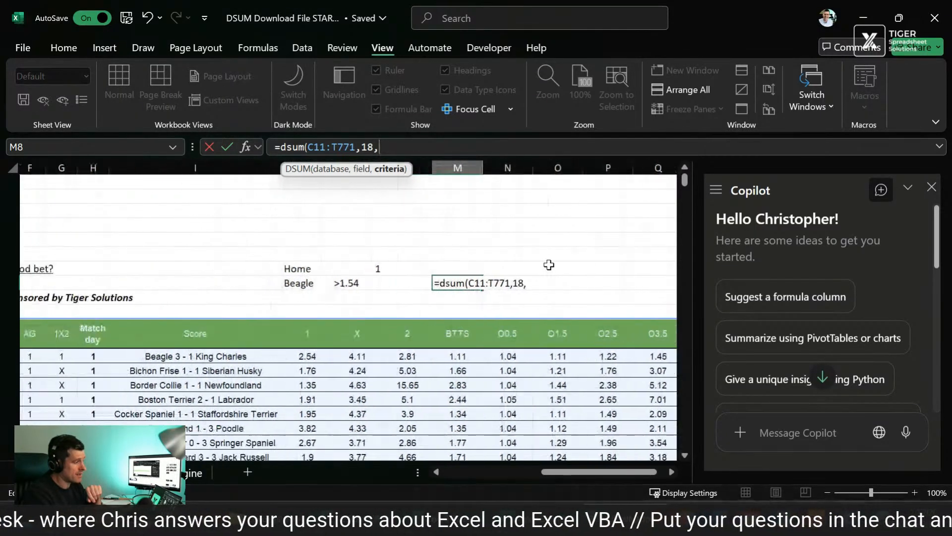
{"action": "scroll", "coordinate": [548, 264], "scroll_direction": "right", "scroll_amount": 3}
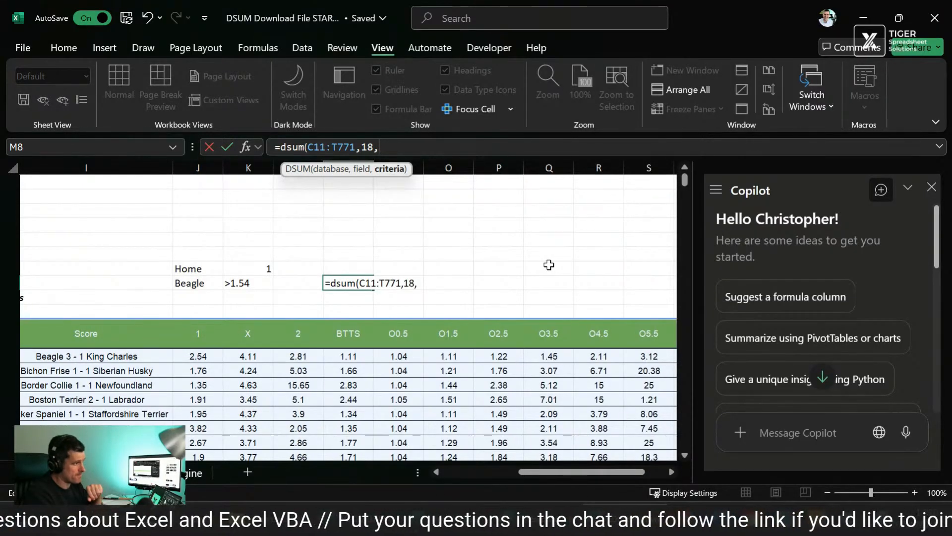
{"action": "left_click", "coordinate": [549, 264]}
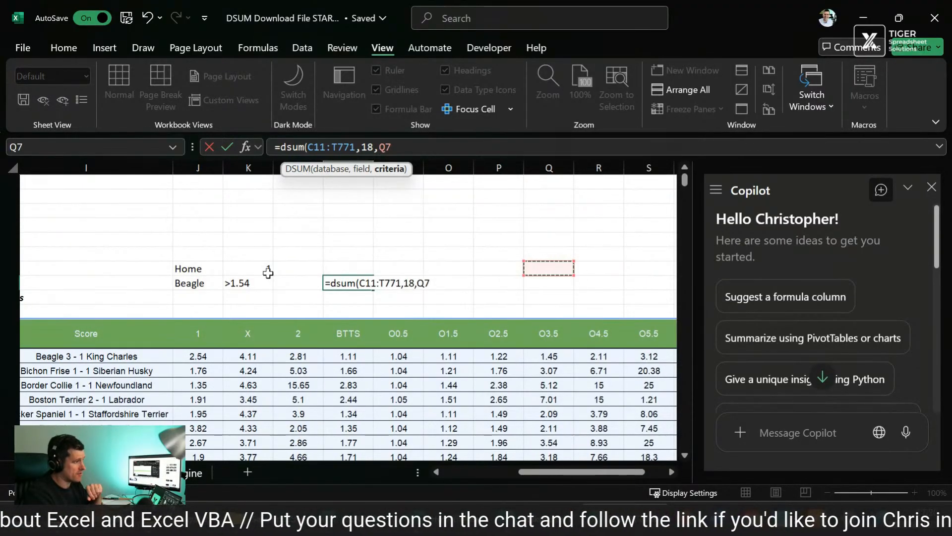
{"action": "left_click", "coordinate": [211, 266]}
{"action": "type", "text": "~"}
{"action": "key", "text": "Return"}
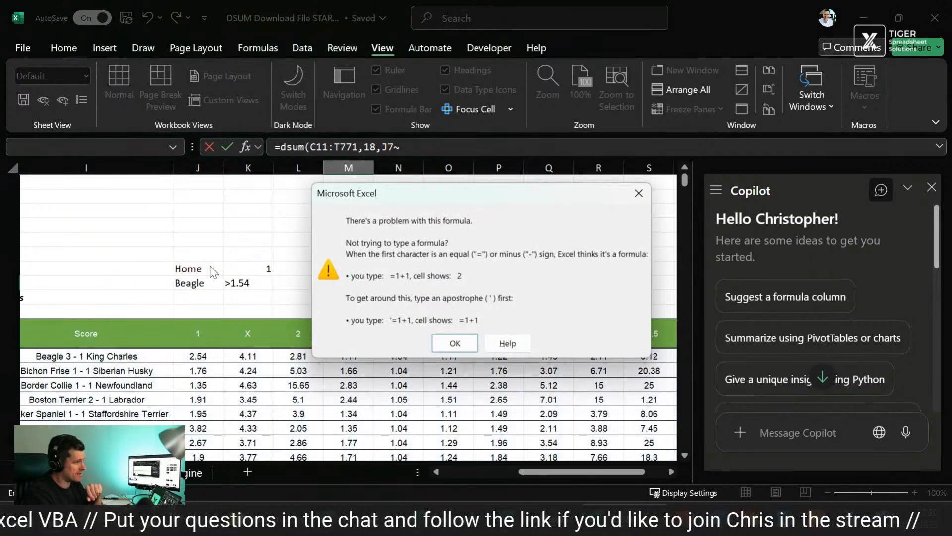
{"action": "left_click", "coordinate": [443, 346]}
{"action": "key", "text": "BackSpace"}
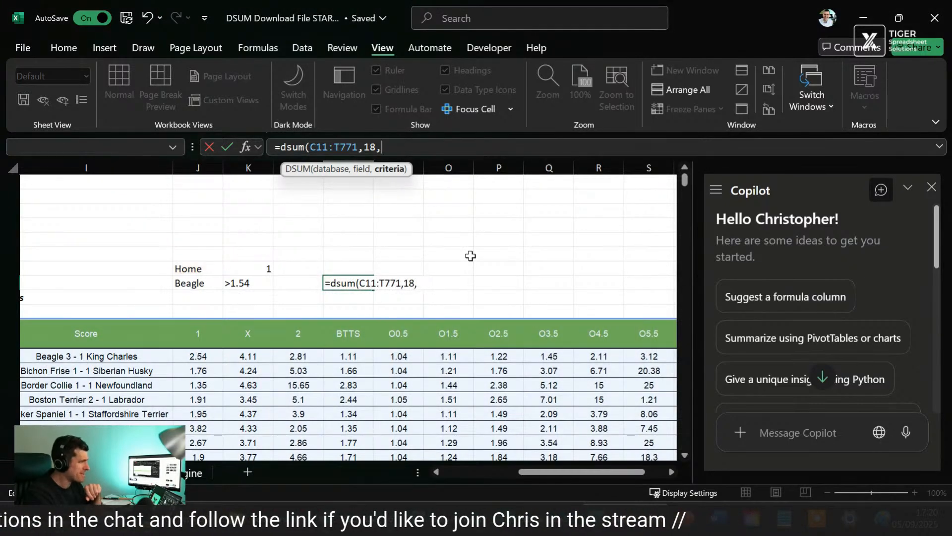
Step: Set the DSUM criteria argument to J7:K8 and commit the formula in M8
{"action": "left_click", "coordinate": [199, 271]}
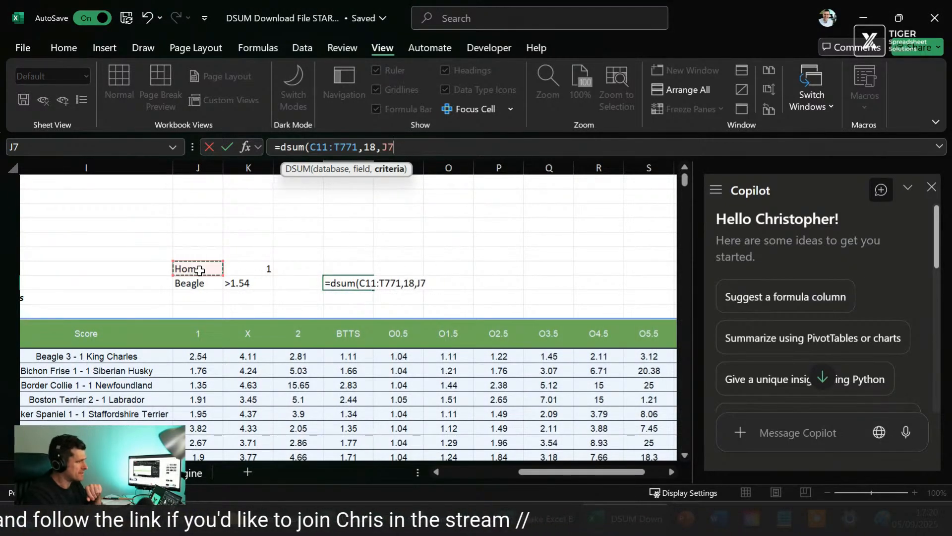
{"action": "key", "text": "shift+Right"}
{"action": "key", "text": "shift+Down"}
{"action": "key", "text": "ctrl+Return"}
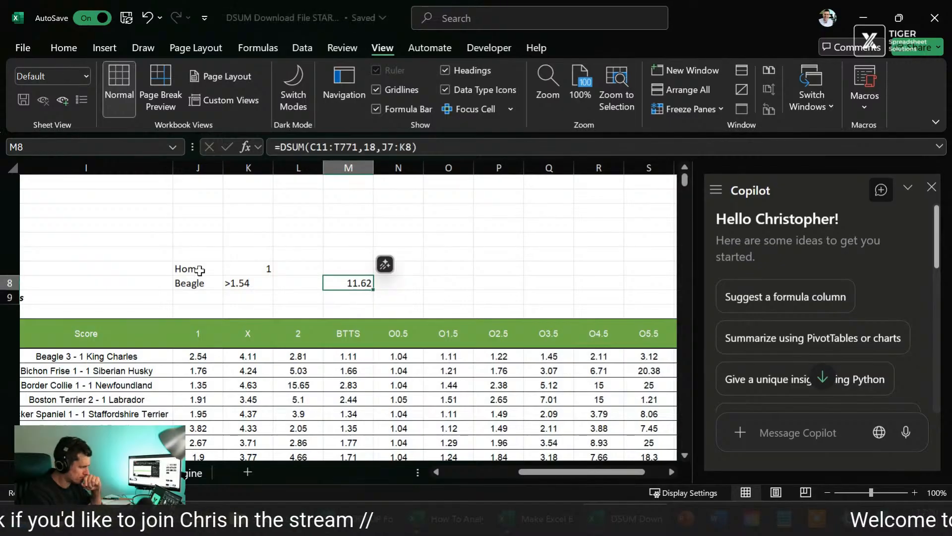
Step: Change the Home criterion in J8 to "King Charles" and check the DSUM result in M8
{"action": "scroll", "coordinate": [210, 343], "scroll_direction": "left", "scroll_amount": 5}
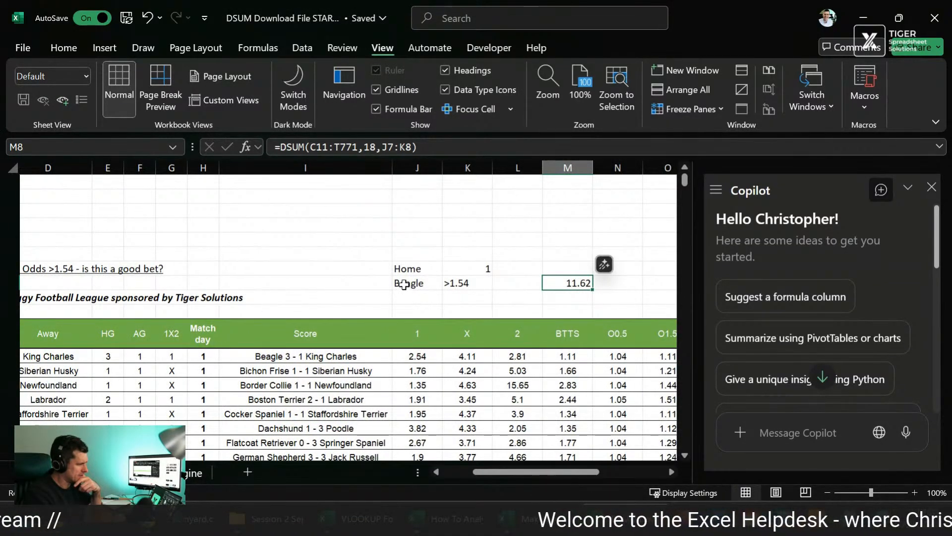
{"action": "left_click", "coordinate": [404, 284]}
{"action": "type", "text": "King Char"}
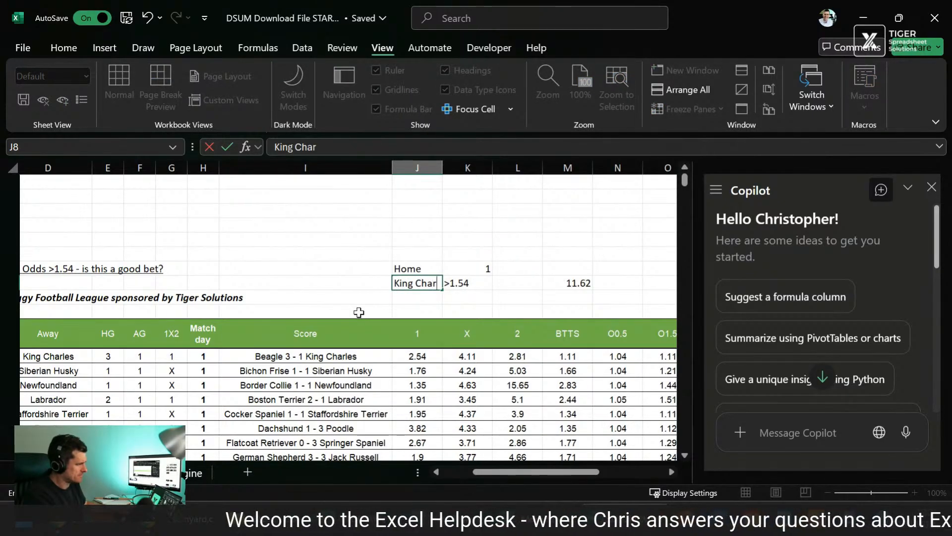
{"action": "type", "text": "les"}
{"action": "key", "text": "Return"}
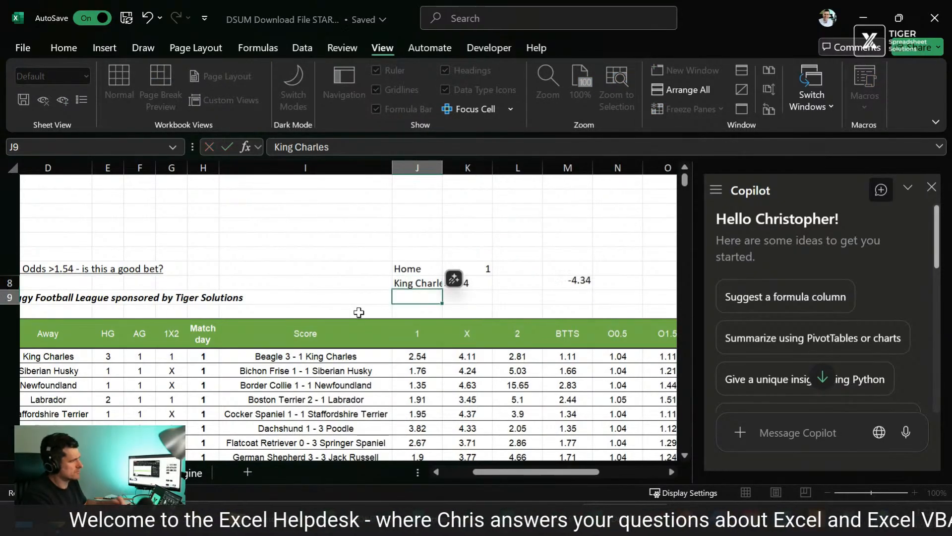
{"action": "key", "text": "Up"}
{"action": "scroll", "coordinate": [480, 339], "scroll_direction": "right", "scroll_amount": 3}
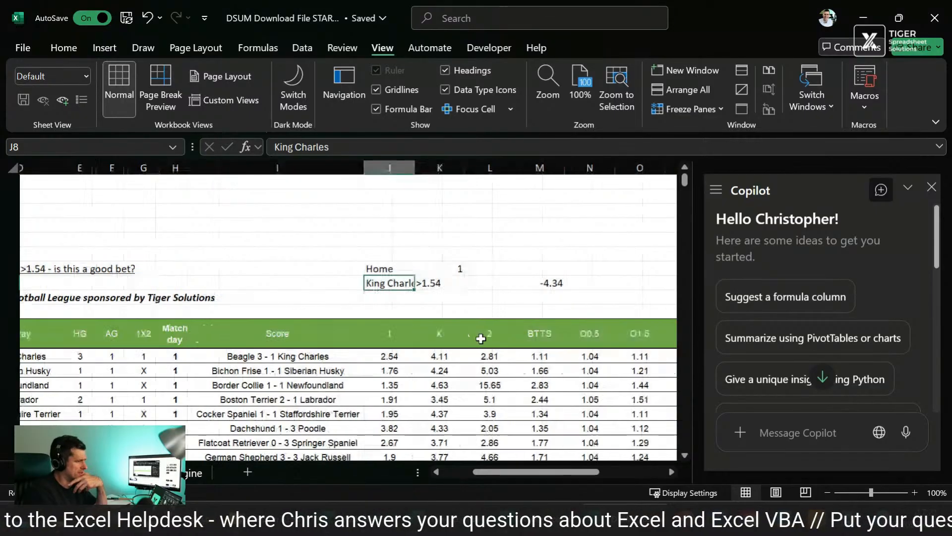
{"action": "left_click", "coordinate": [427, 279]}
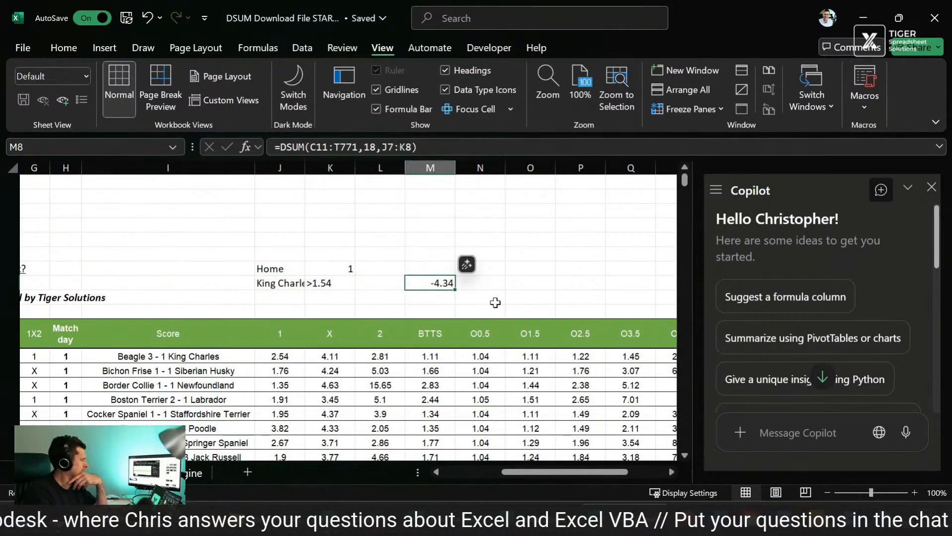
Step: Set the Home criterion in J8 back to "Beagle" and return to the DSUM result in M8
{"action": "key", "text": "Left"}
{"action": "key", "text": "Left"}
{"action": "key", "text": "Left"}
{"action": "type", "text": "Beagle"}
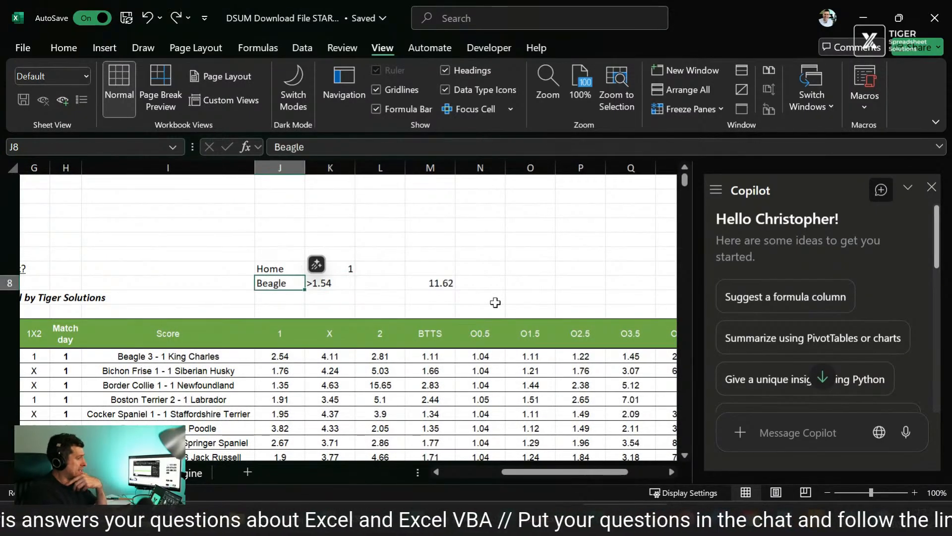
{"action": "key", "text": "Right"}
{"action": "key", "text": "Right"}
{"action": "key", "text": "Right"}
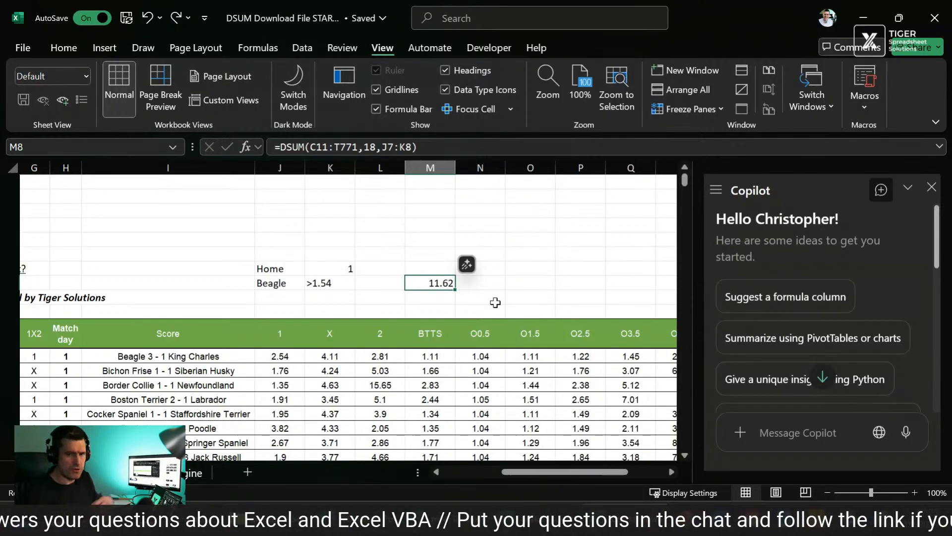
{"action": "left_click", "coordinate": [550, 269]}
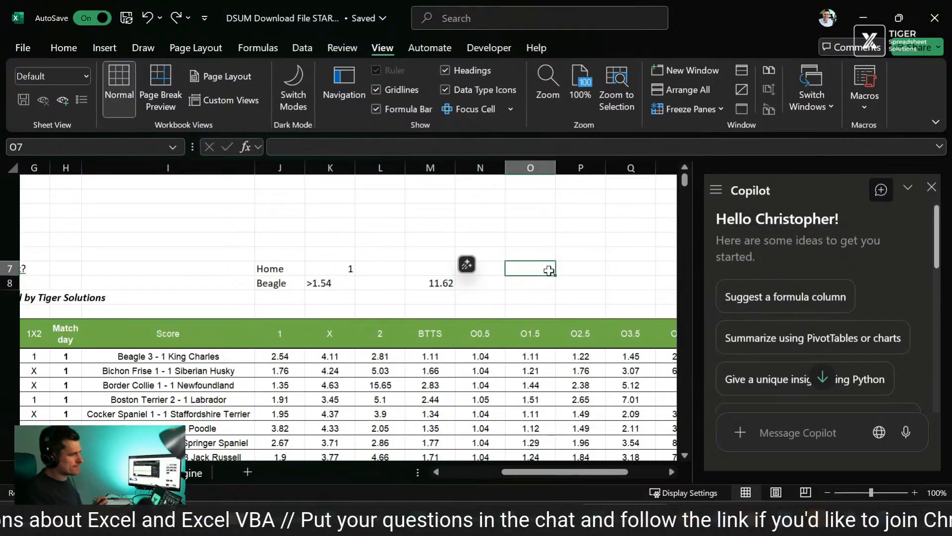
{"action": "scroll", "coordinate": [550, 272], "scroll_direction": "down", "scroll_amount": 1}
{"action": "scroll", "coordinate": [550, 272], "scroll_direction": "left", "scroll_amount": 4}
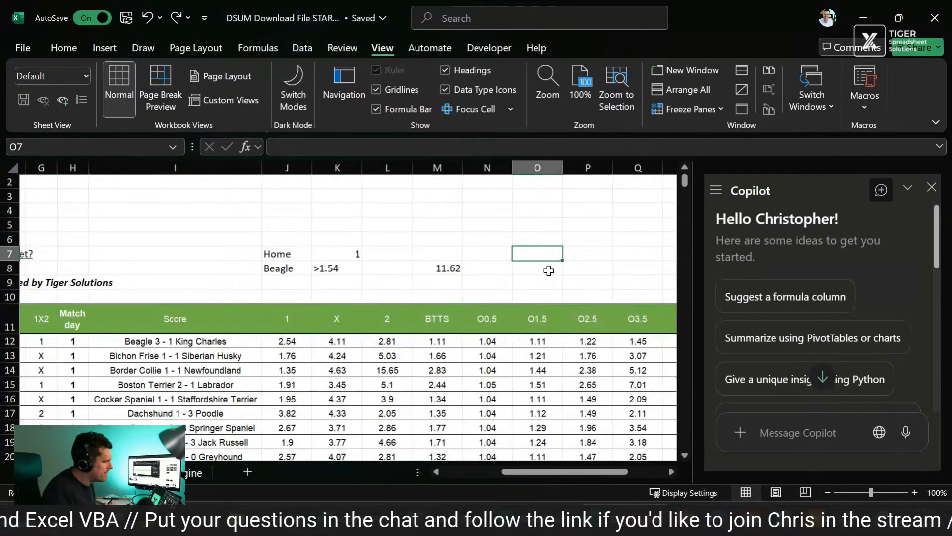
{"action": "scroll", "coordinate": [549, 270], "scroll_direction": "right", "scroll_amount": 6}
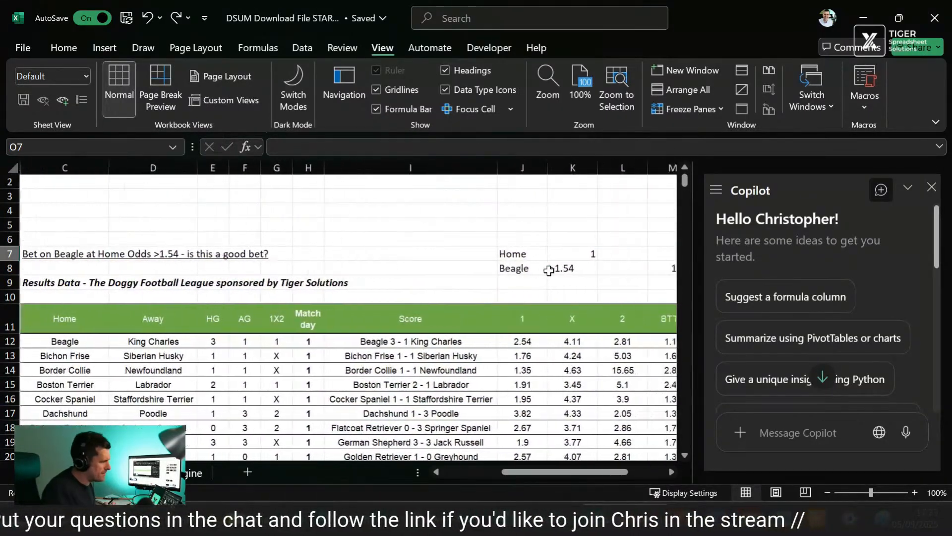
{"action": "scroll", "coordinate": [549, 270], "scroll_direction": "right", "scroll_amount": 1}
{"action": "scroll", "coordinate": [549, 270], "scroll_direction": "left", "scroll_amount": 6}
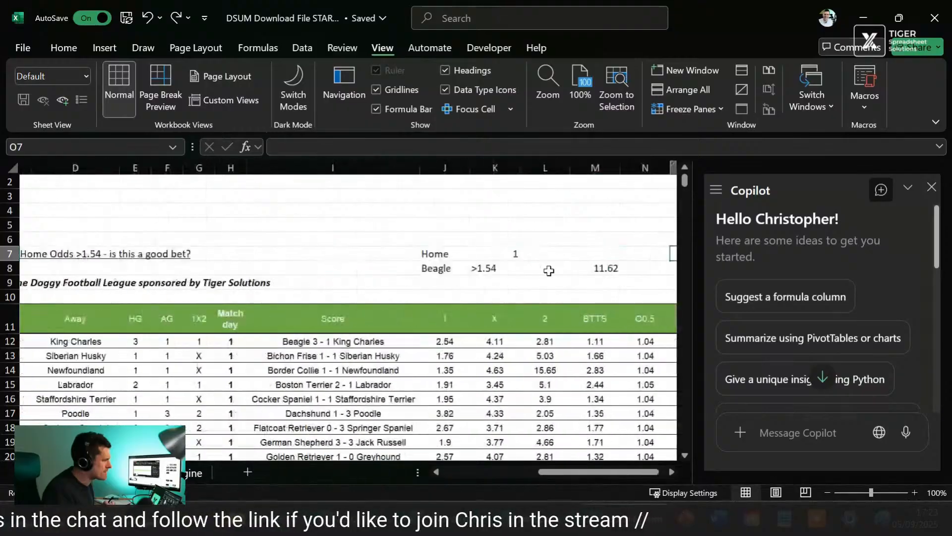
{"action": "scroll", "coordinate": [549, 270], "scroll_direction": "right", "scroll_amount": 3}
{"action": "scroll", "coordinate": [549, 271], "scroll_direction": "right", "scroll_amount": 3}
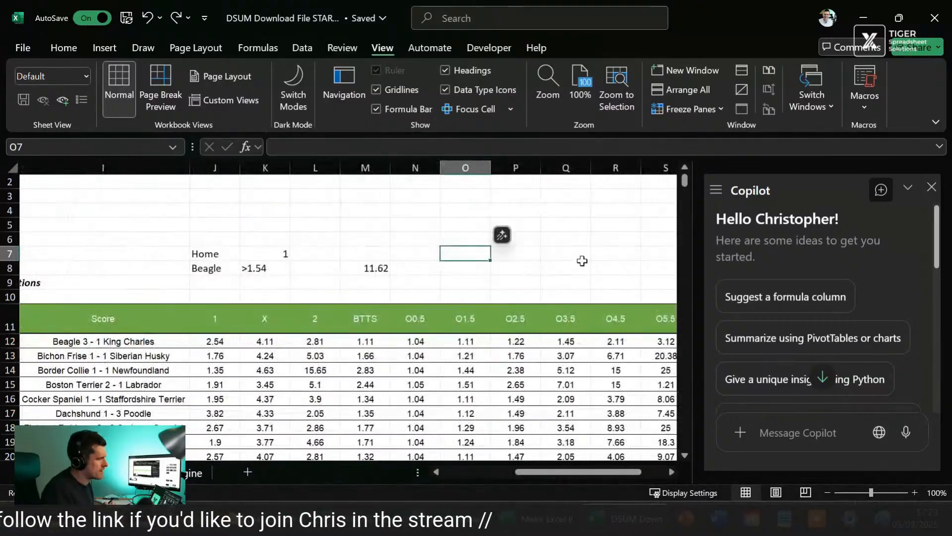
Step: Start a Copilot message with the question "can you analyse this dataset?"
{"action": "left_click", "coordinate": [568, 268]}
{"action": "left_click", "coordinate": [782, 432]}
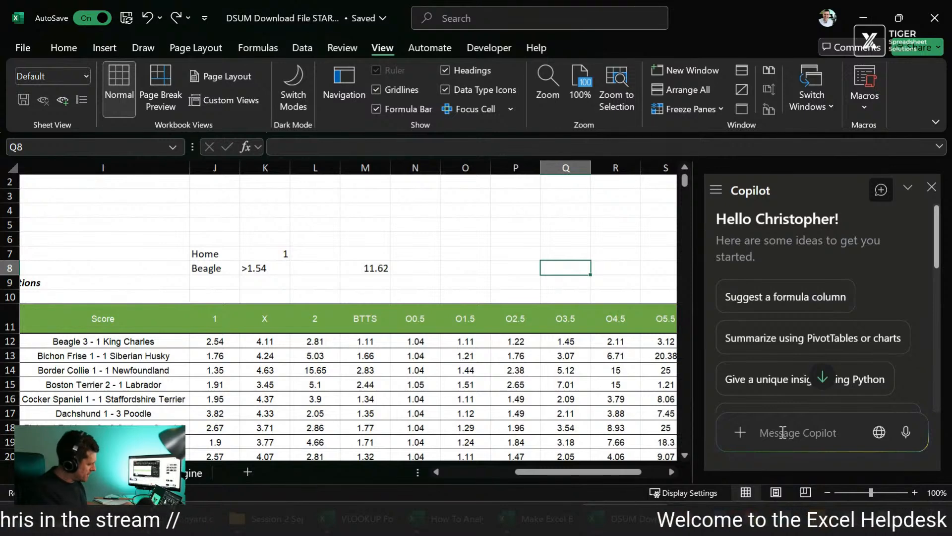
{"action": "type", "text": "can you"}
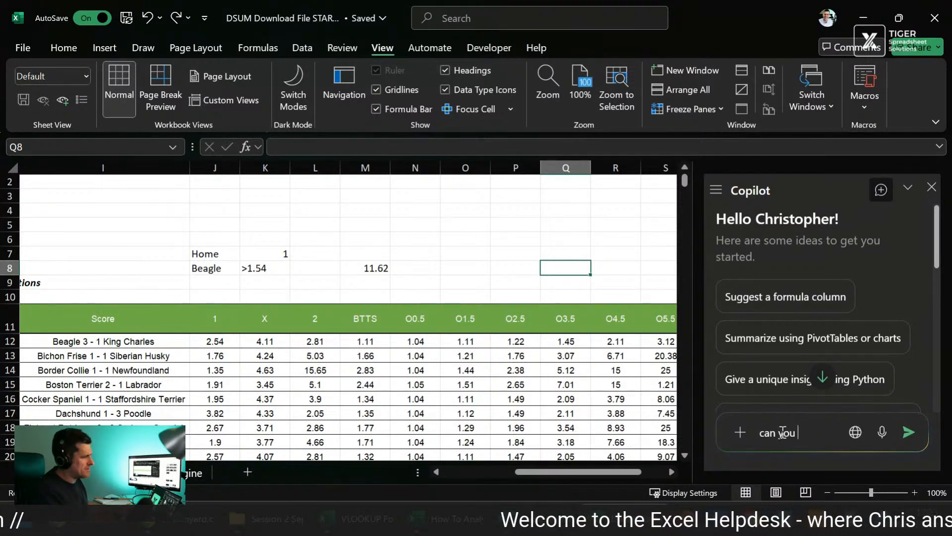
{"action": "type", "text": " analyse this d"}
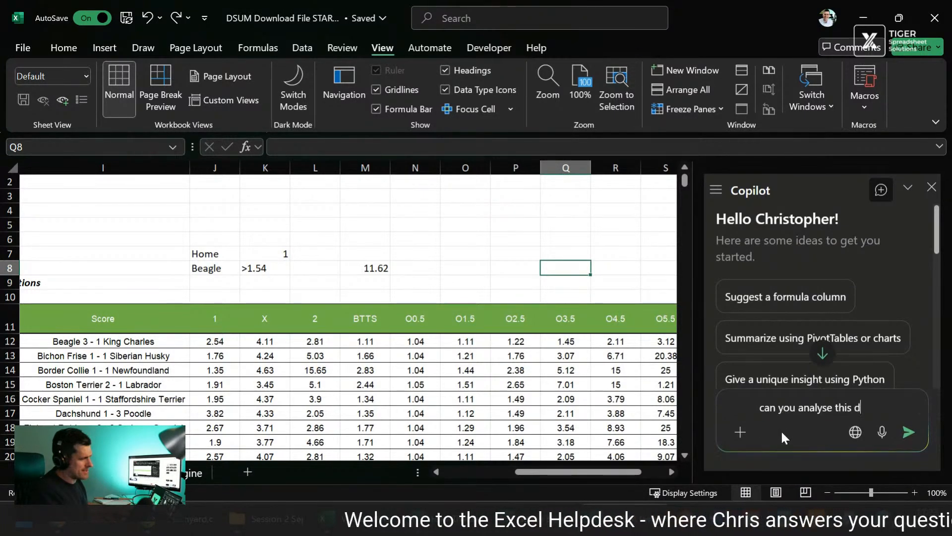
{"action": "type", "text": "ataset? O"}
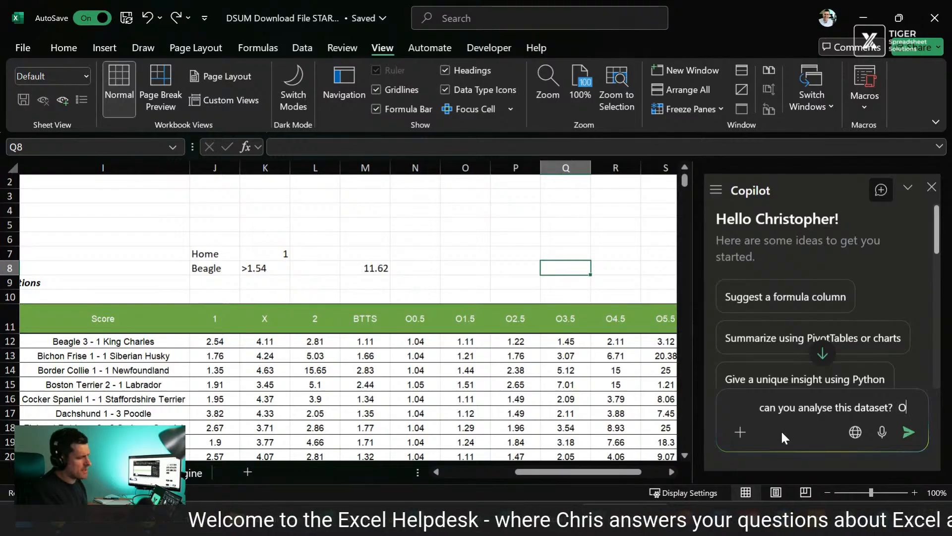
{"action": "key", "text": "BackSpace"}
{"action": "type", "text": "Pec"}
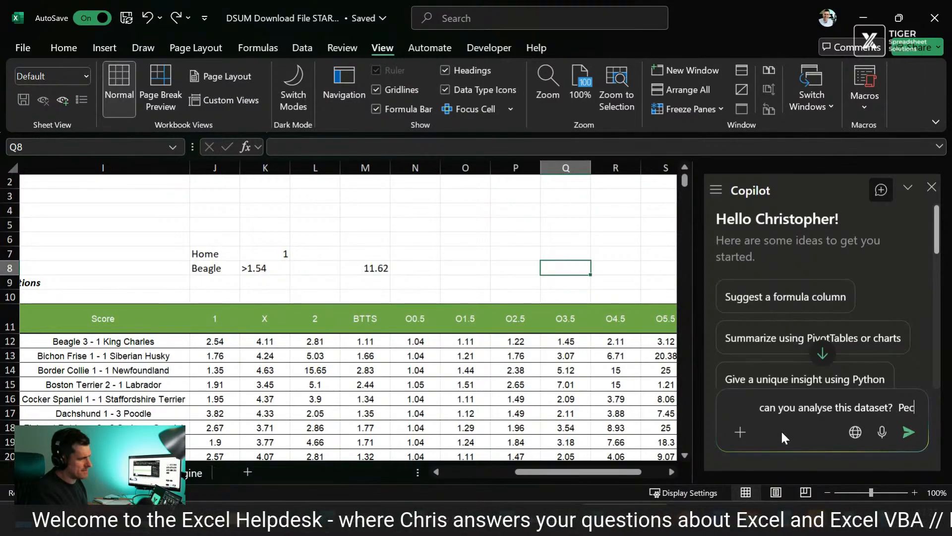
Step: Add "Specifically, I would like profitable betting strategies" to the Copilot message and send it
{"action": "key", "text": "BackSpace"}
{"action": "key", "text": "BackSpace"}
{"action": "key", "text": "BackSpace"}
{"action": "type", "text": "Speci"}
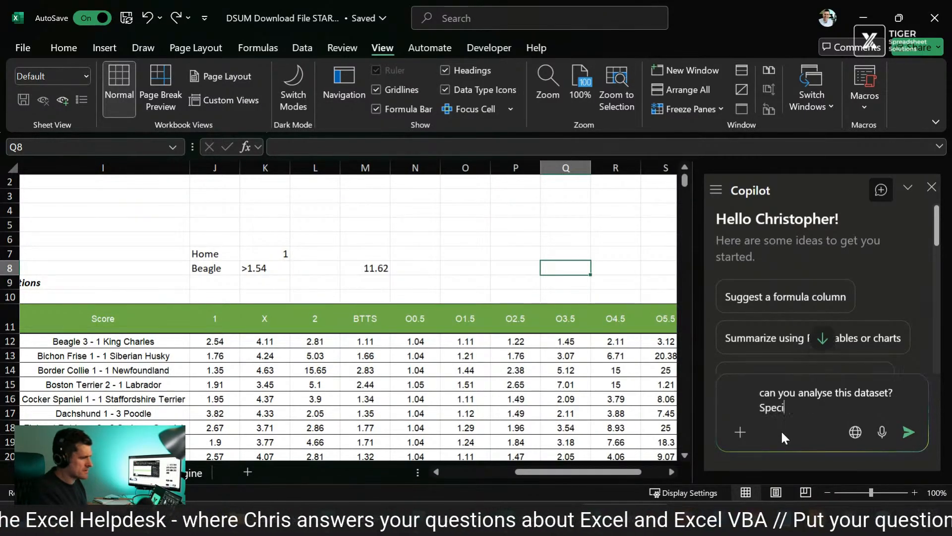
{"action": "type", "text": "g"}
{"action": "key", "text": "BackSpace"}
{"action": "type", "text": "fic"}
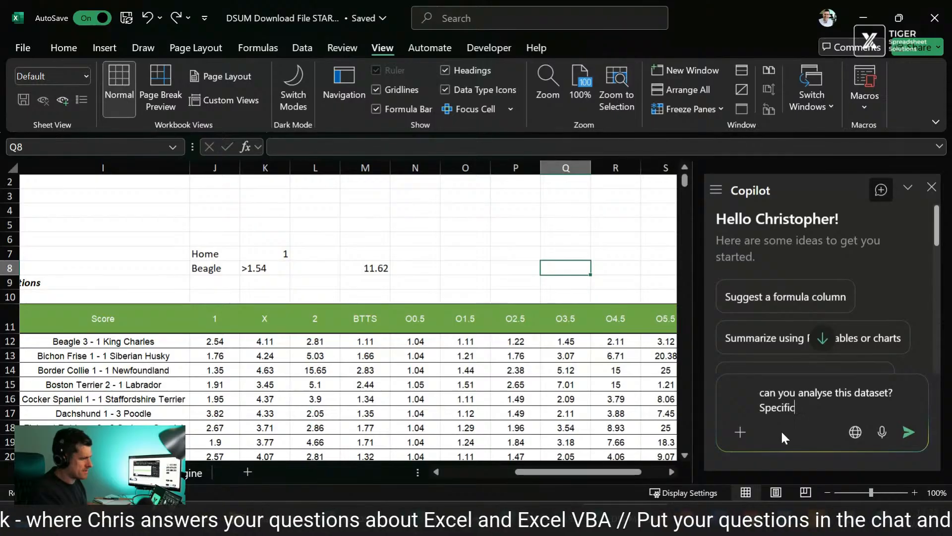
{"action": "type", "text": "ally, I would likje"}
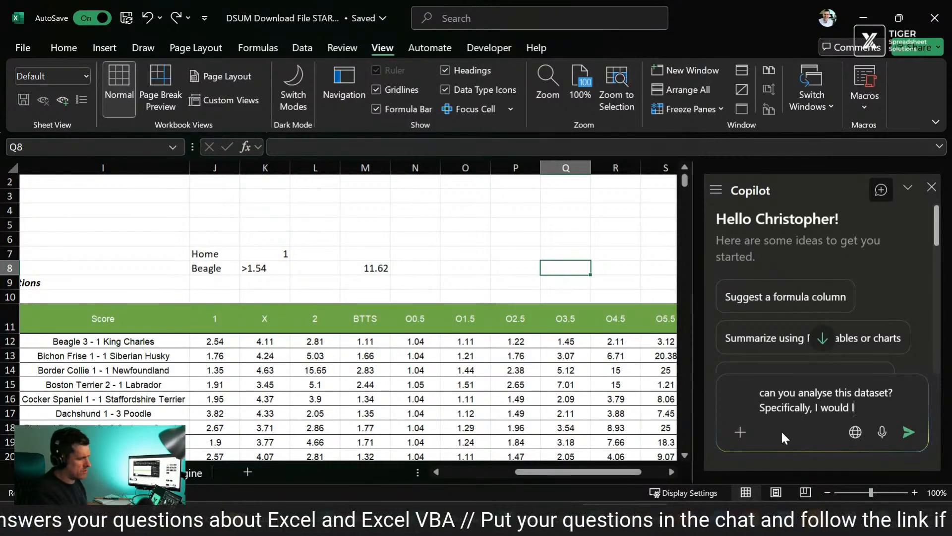
{"action": "key", "text": "BackSpace"}
{"action": "key", "text": "BackSpace"}
{"action": "type", "text": "e proft"}
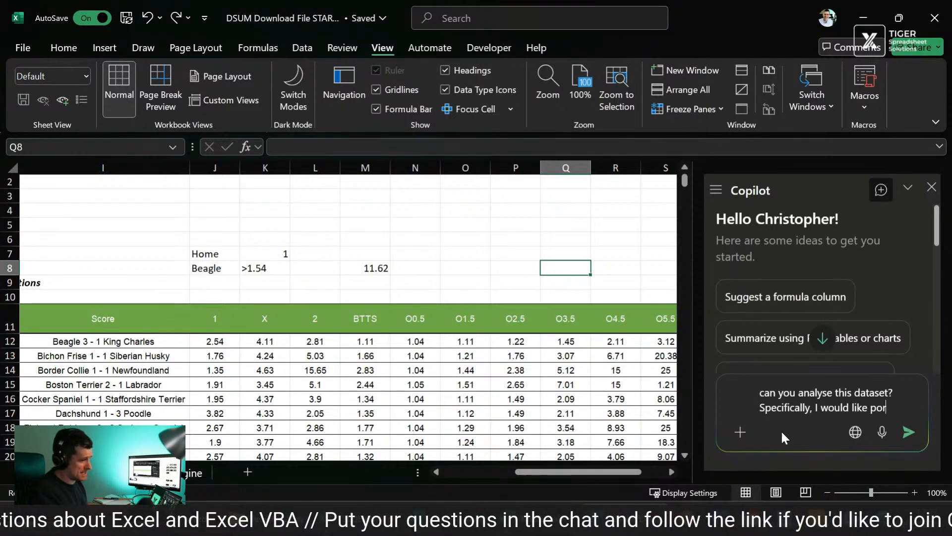
{"action": "key", "text": "BackSpace"}
{"action": "key", "text": "BackSpace"}
{"action": "type", "text": "fit"}
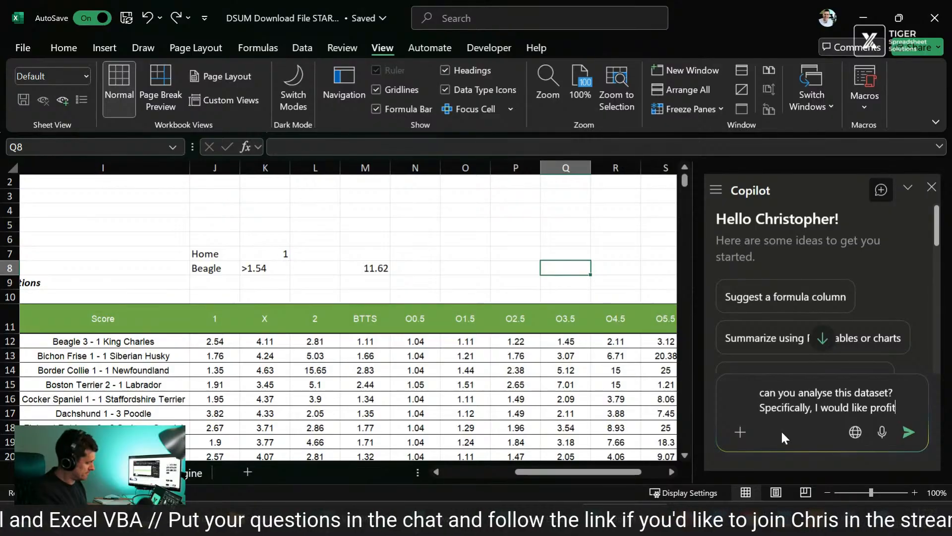
{"action": "type", "text": "able bettin"}
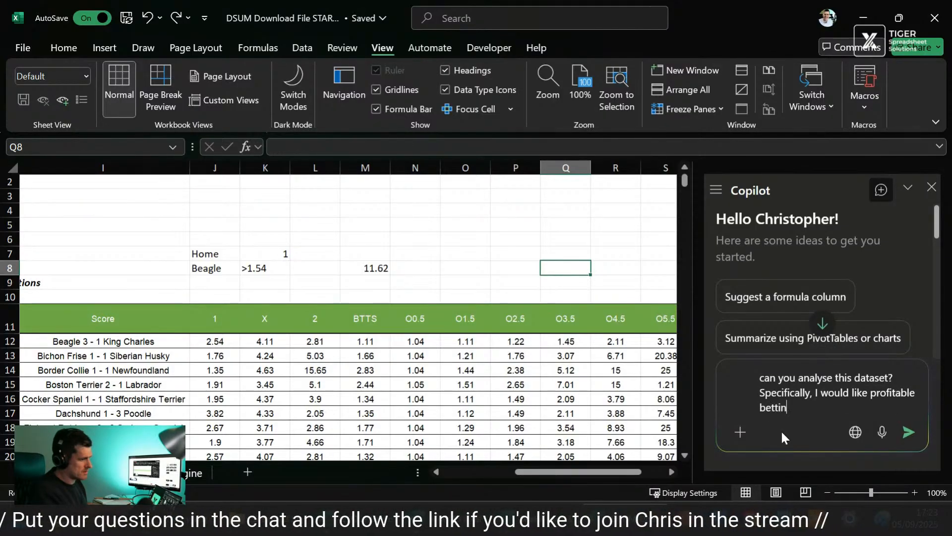
{"action": "type", "text": "g strategies"}
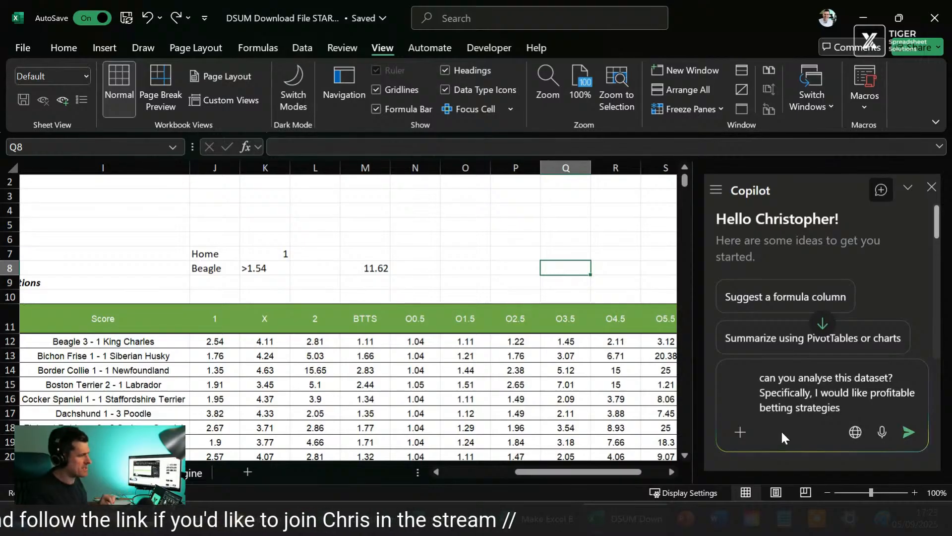
{"action": "left_click", "coordinate": [782, 431]}
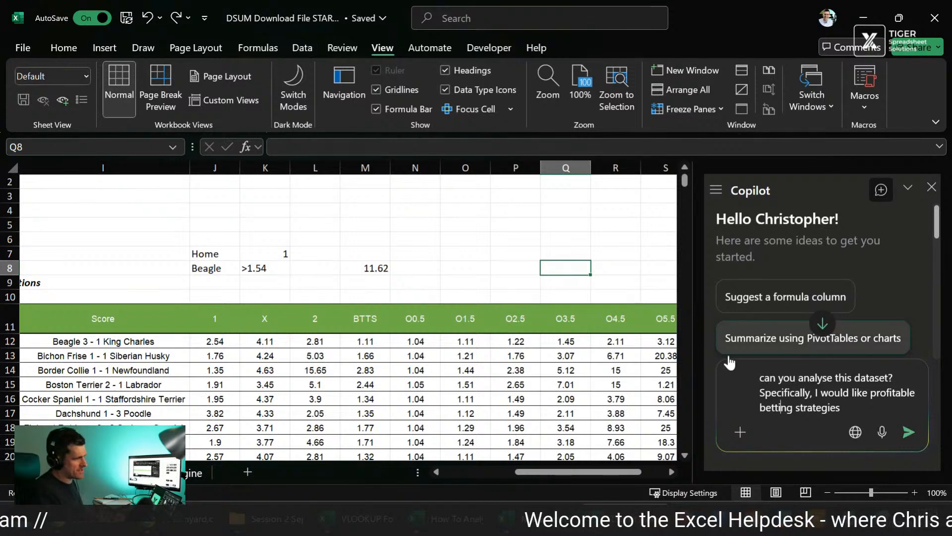
{"action": "left_click", "coordinate": [888, 412]}
{"action": "key", "text": "Return"}
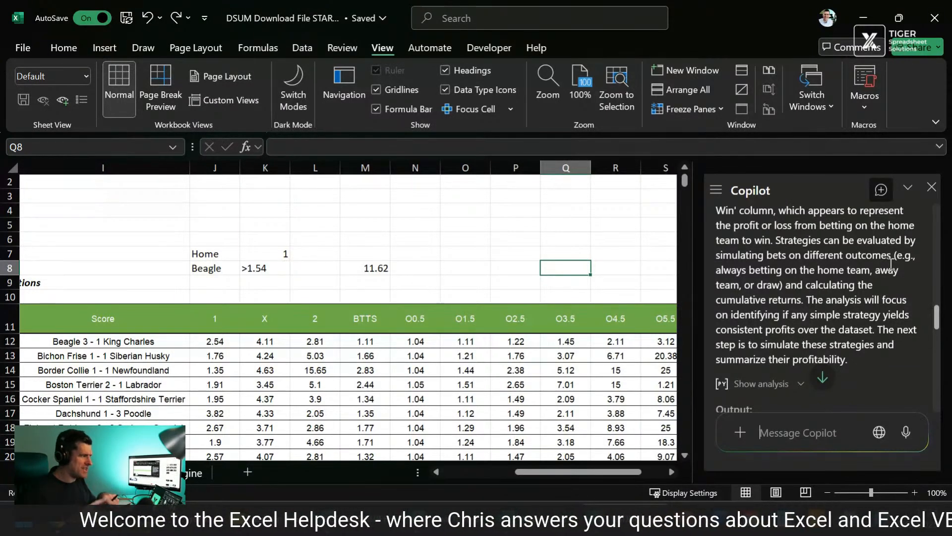
Step: Inspect the formula in T12, the first entry of the Returns Home Win column
{"action": "left_click", "coordinate": [610, 341]}
{"action": "scroll", "coordinate": [610, 341], "scroll_direction": "right", "scroll_amount": 2}
{"action": "left_click", "coordinate": [488, 341]}
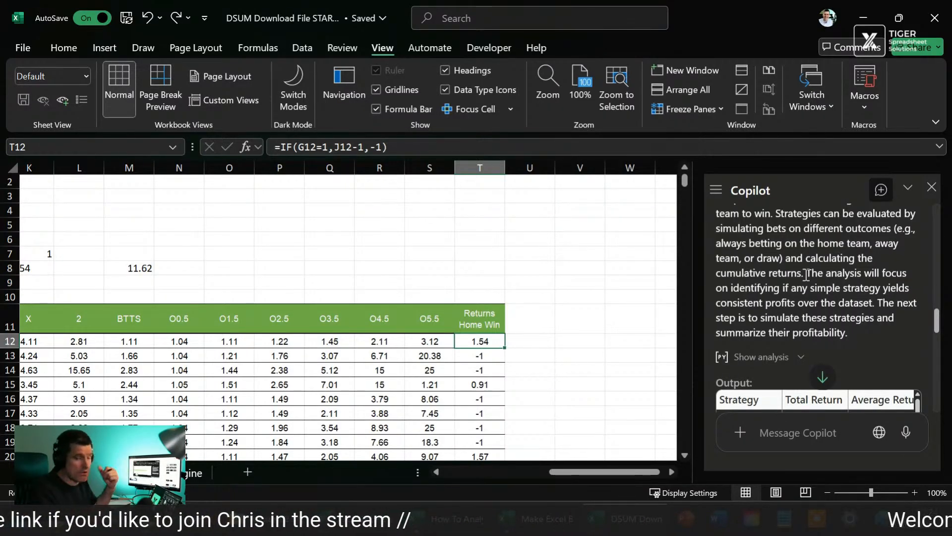
Step: Read Copilot's approach, its output table of betting strategies and the start of the summary
{"action": "scroll", "coordinate": [854, 322], "scroll_direction": "down", "scroll_amount": 1}
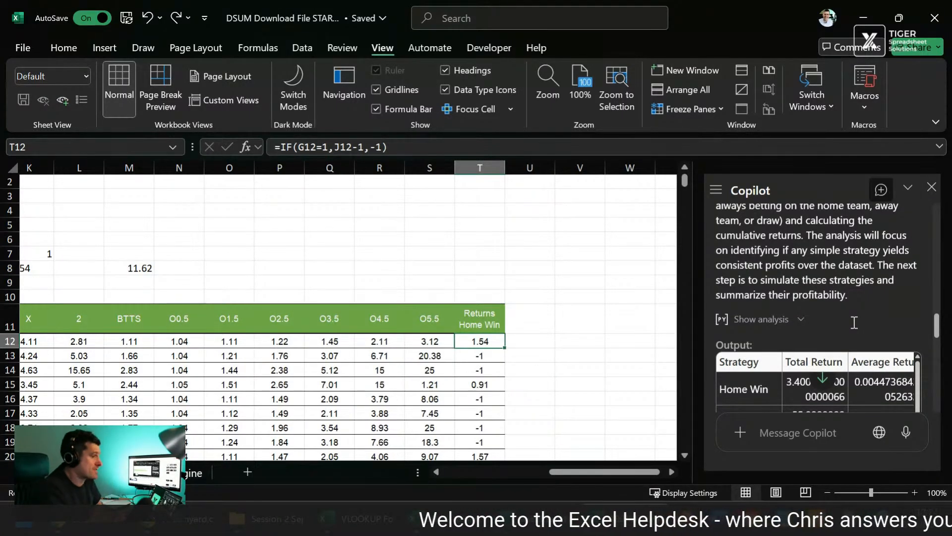
{"action": "scroll", "coordinate": [854, 322], "scroll_direction": "down", "scroll_amount": 2}
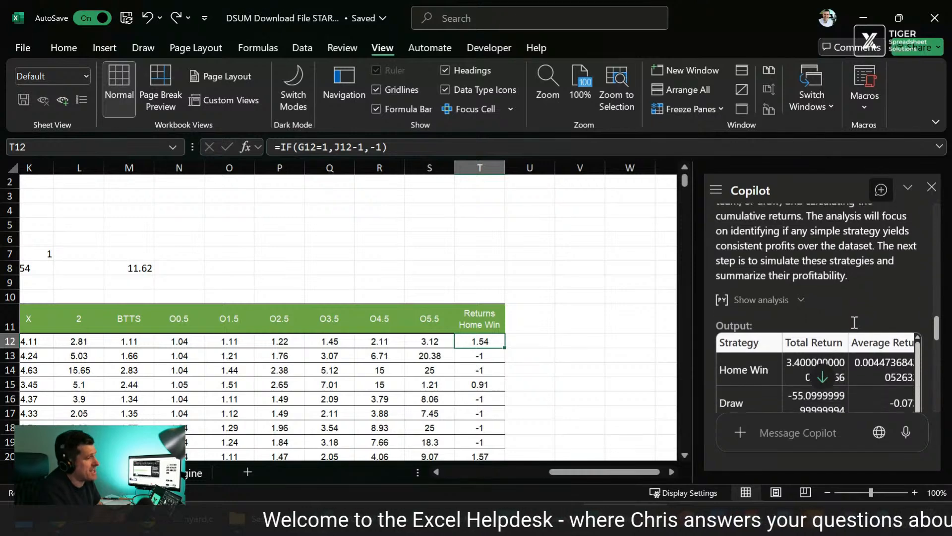
{"action": "scroll", "coordinate": [854, 322], "scroll_direction": "down", "scroll_amount": 1}
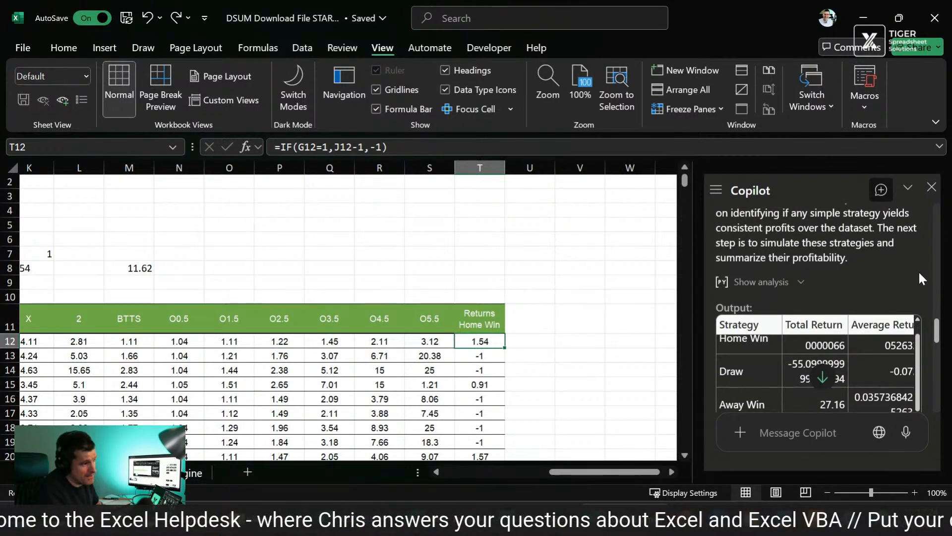
{"action": "scroll", "coordinate": [927, 274], "scroll_direction": "up", "scroll_amount": 1}
{"action": "scroll", "coordinate": [926, 270], "scroll_direction": "up", "scroll_amount": 3}
{"action": "scroll", "coordinate": [927, 269], "scroll_direction": "down", "scroll_amount": 1}
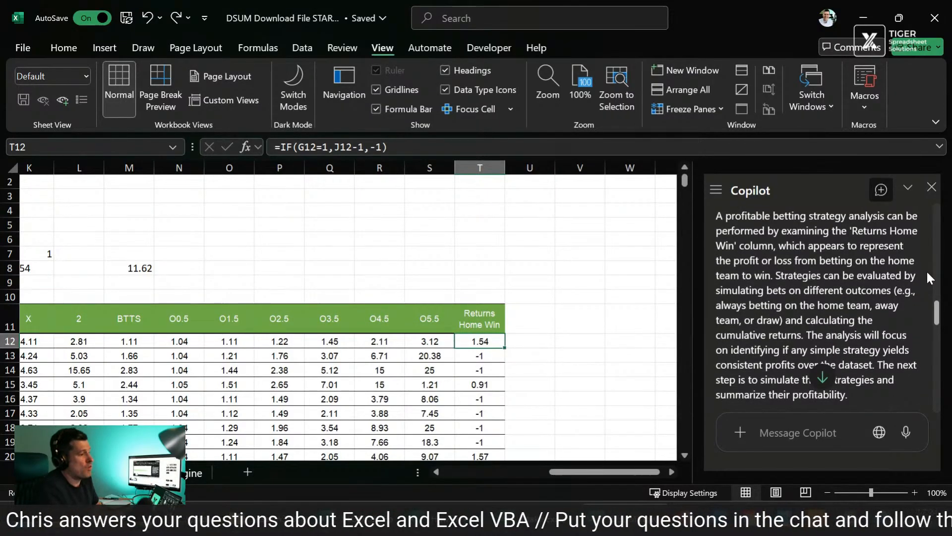
{"action": "scroll", "coordinate": [927, 270], "scroll_direction": "down", "scroll_amount": 4}
{"action": "scroll", "coordinate": [926, 270], "scroll_direction": "down", "scroll_amount": 5}
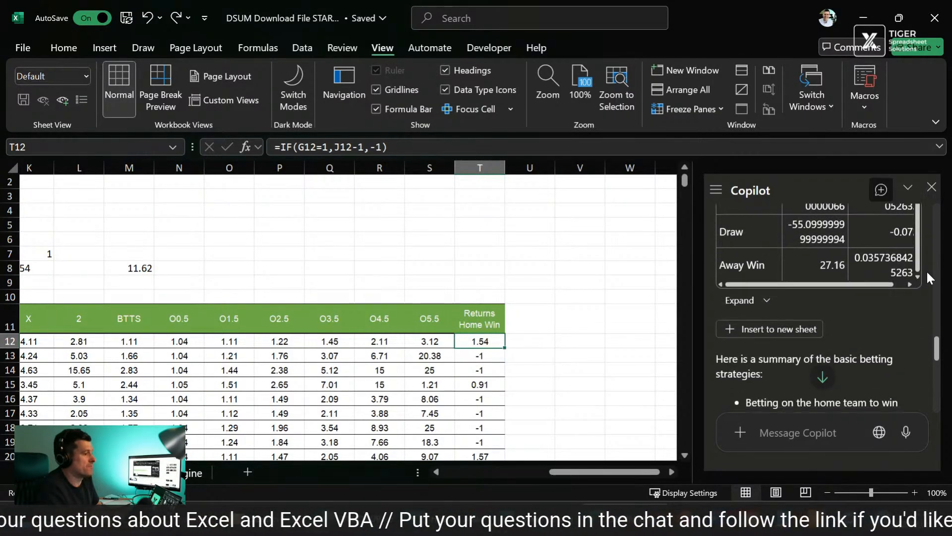
{"action": "scroll", "coordinate": [926, 270], "scroll_direction": "down", "scroll_amount": 1}
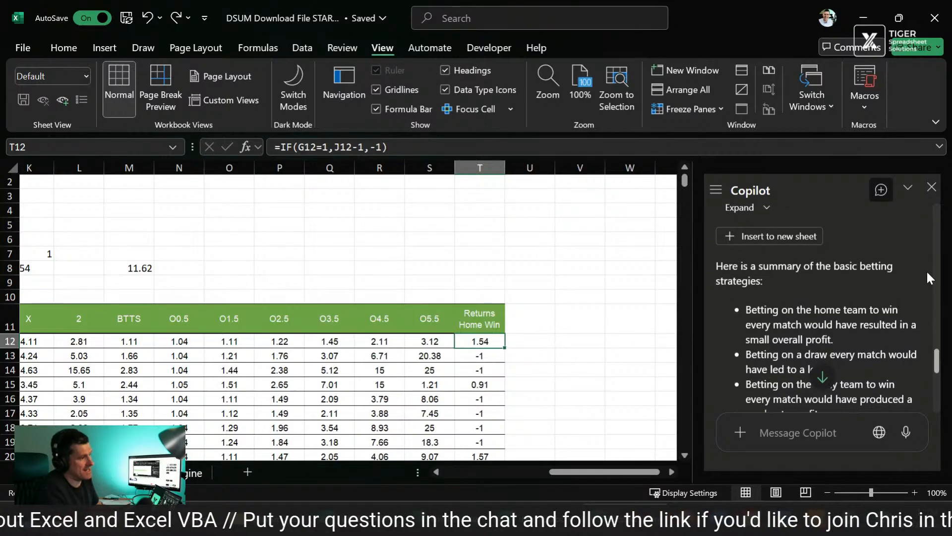
Step: Insert Copilot's betting strategy output table into a new sheet
{"action": "scroll", "coordinate": [926, 270], "scroll_direction": "up", "scroll_amount": 3}
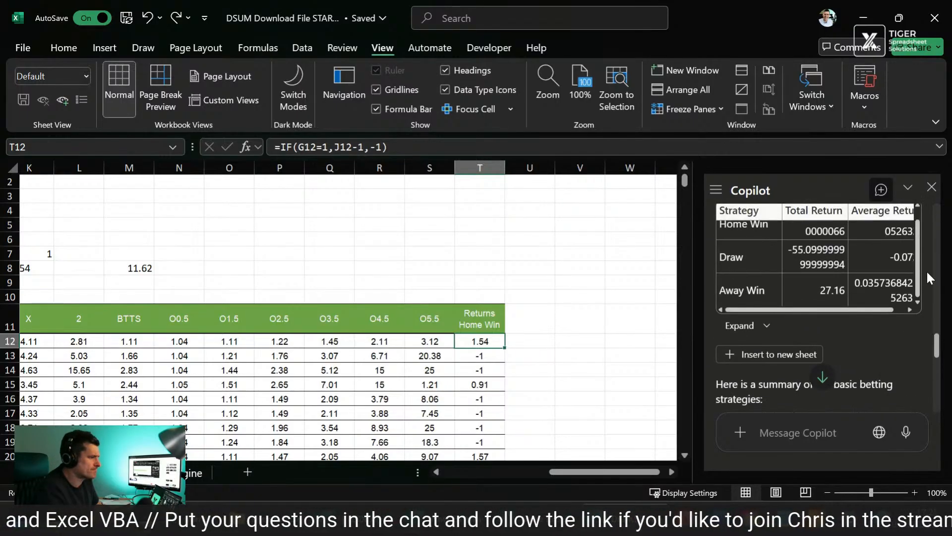
{"action": "left_click", "coordinate": [762, 351]}
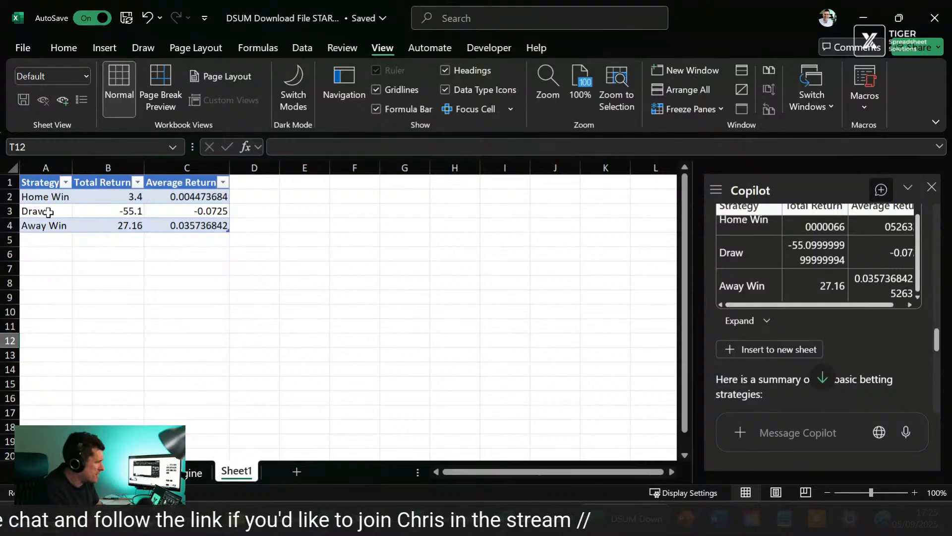
Step: Review the Home Win, Draw and Away Win strategies and their total returns in the inserted table
{"action": "left_click", "coordinate": [48, 213]}
{"action": "left_click", "coordinate": [44, 239]}
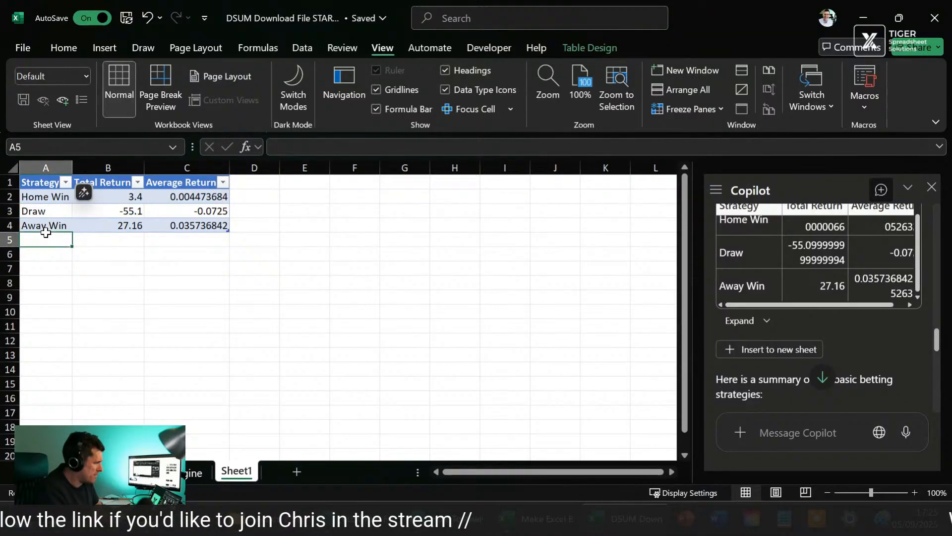
{"action": "left_click", "coordinate": [62, 196]}
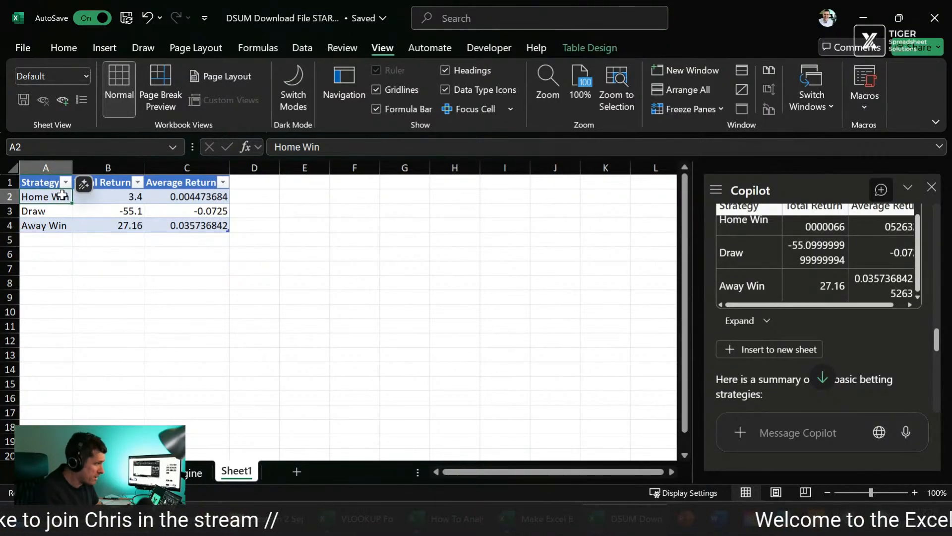
{"action": "key", "text": "Tab"}
{"action": "key", "text": "Return"}
{"action": "key", "text": "Return"}
{"action": "key", "text": "Tab"}
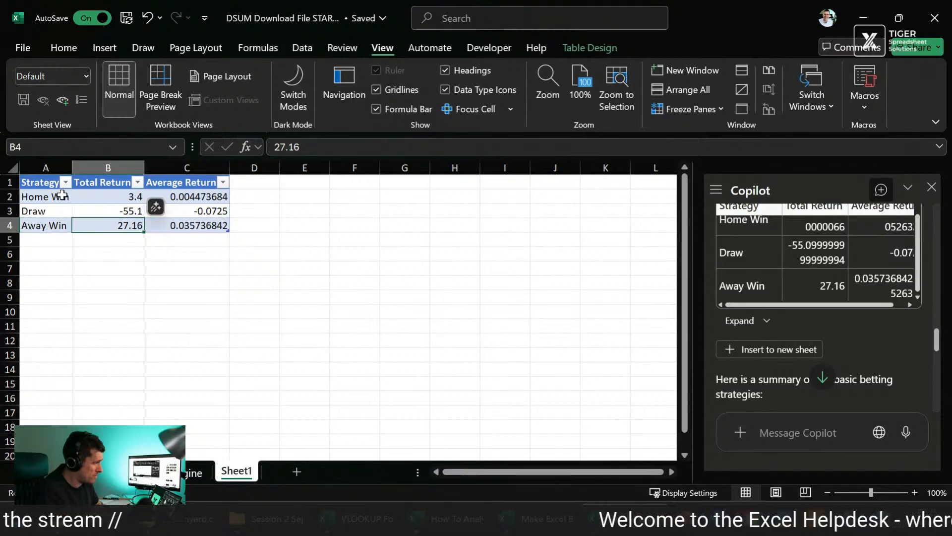
{"action": "key", "text": "Down"}
{"action": "key", "text": "Down"}
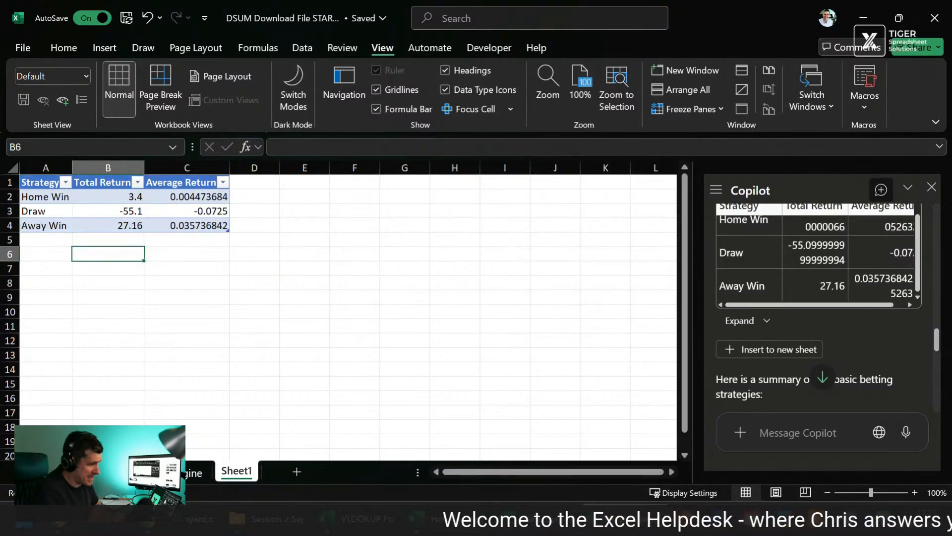
Step: Read the rest of Copilot's strategy summary and request the suggested follow-up "Get deeper results using advanced analysis mode"
{"action": "scroll", "coordinate": [856, 352], "scroll_direction": "down", "scroll_amount": 3}
{"action": "scroll", "coordinate": [857, 353], "scroll_direction": "down", "scroll_amount": 3}
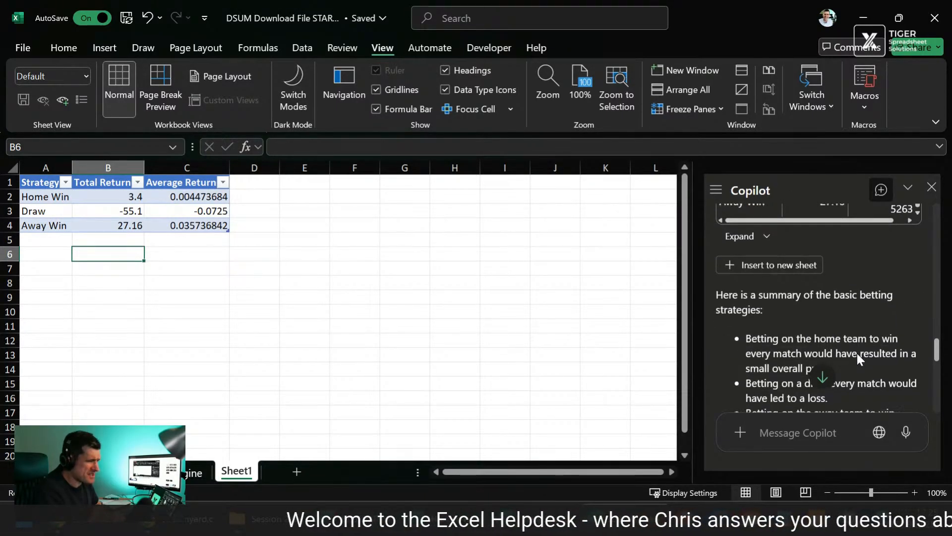
{"action": "scroll", "coordinate": [880, 342], "scroll_direction": "down", "scroll_amount": 1}
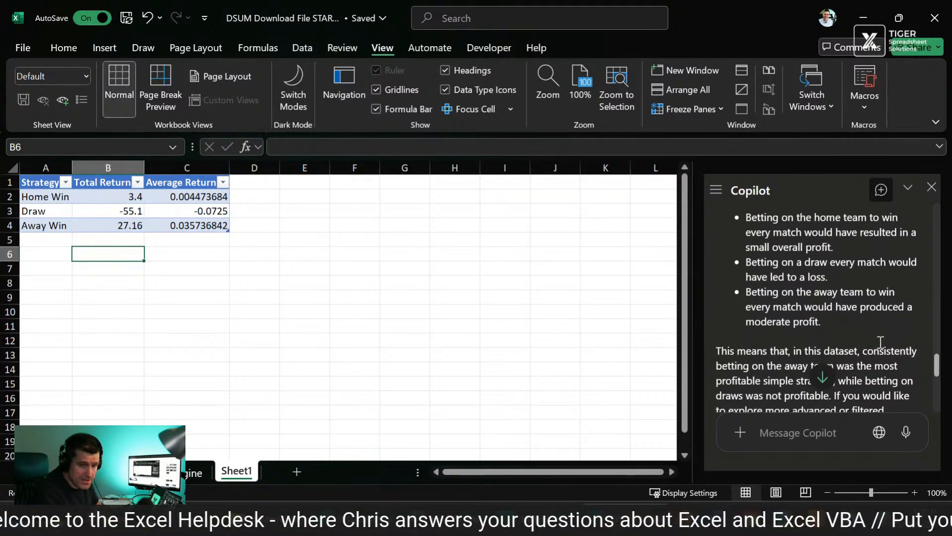
{"action": "scroll", "coordinate": [881, 342], "scroll_direction": "down", "scroll_amount": 8}
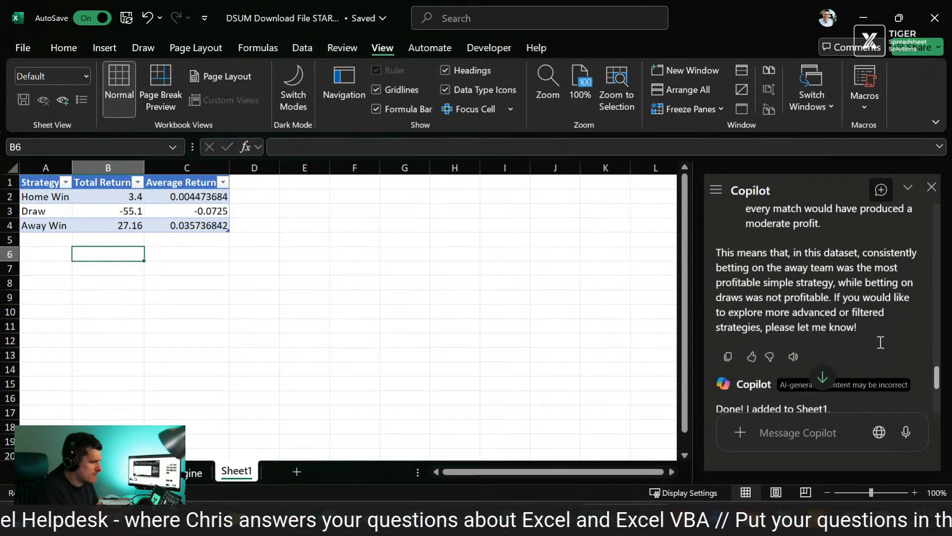
{"action": "scroll", "coordinate": [880, 342], "scroll_direction": "down", "scroll_amount": 1}
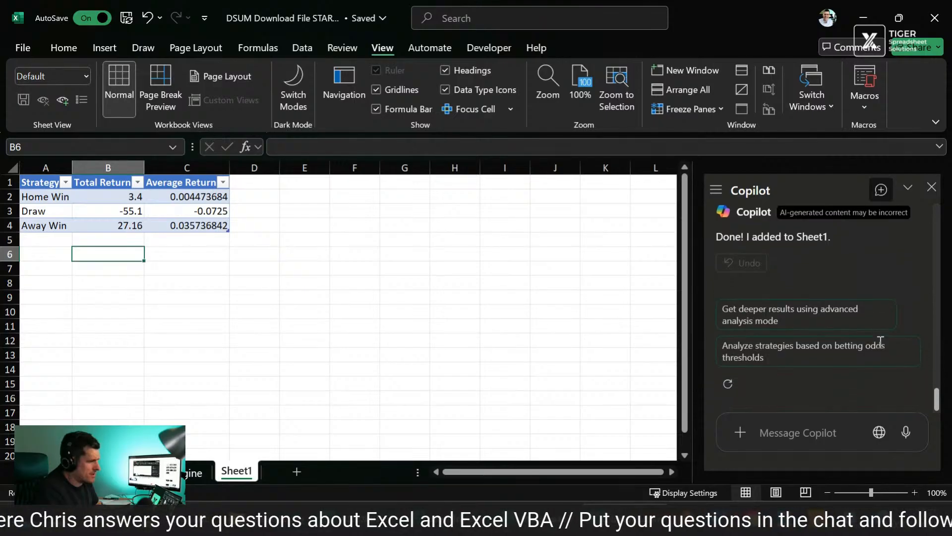
{"action": "left_click", "coordinate": [853, 323]}
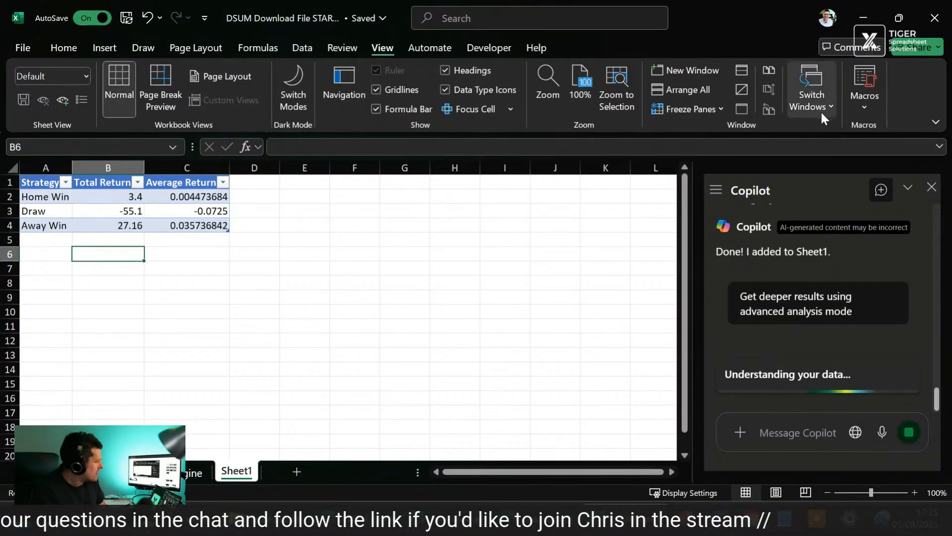
Step: Read Copilot's description of what the advanced analysis will do and the options for starting it
{"action": "scroll", "coordinate": [784, 296], "scroll_direction": "down", "scroll_amount": 3}
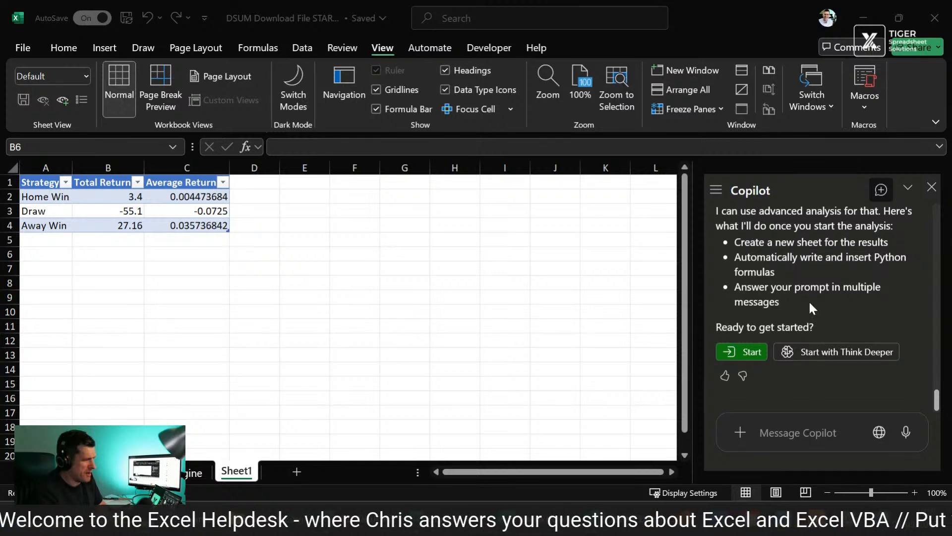
{"action": "scroll", "coordinate": [808, 300], "scroll_direction": "up", "scroll_amount": 4}
{"action": "scroll", "coordinate": [808, 300], "scroll_direction": "down", "scroll_amount": 2}
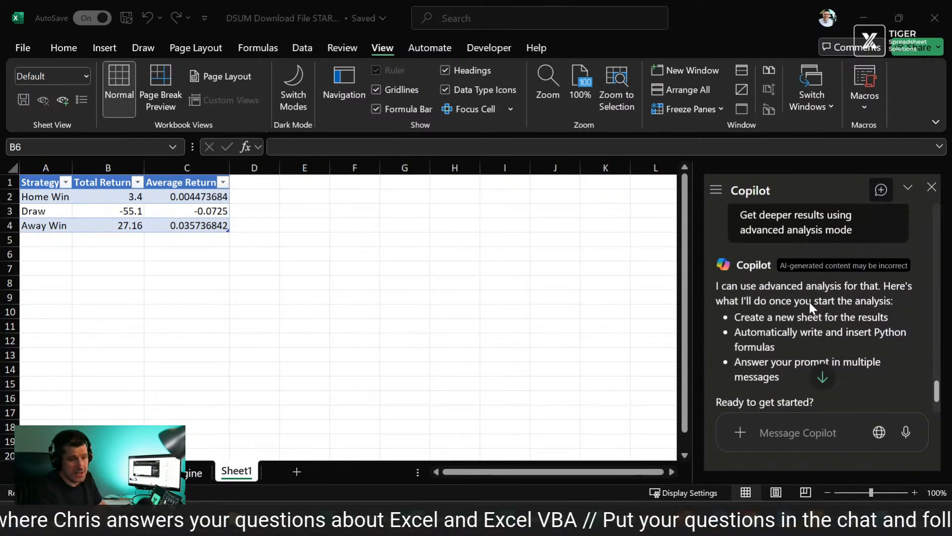
{"action": "scroll", "coordinate": [809, 302], "scroll_direction": "down", "scroll_amount": 2}
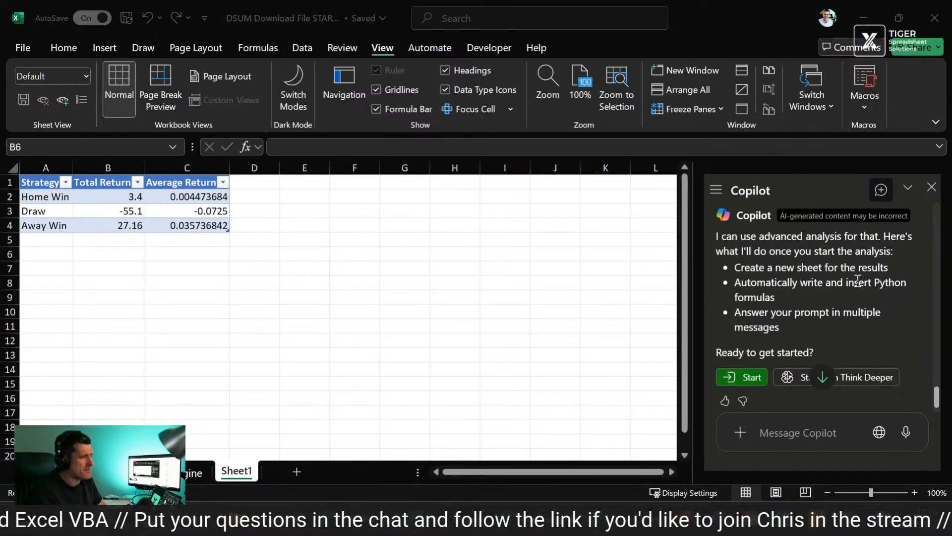
Step: Start Copilot's advanced analysis of the betting strategies without Think Deeper
{"action": "scroll", "coordinate": [858, 281], "scroll_direction": "up", "scroll_amount": 1}
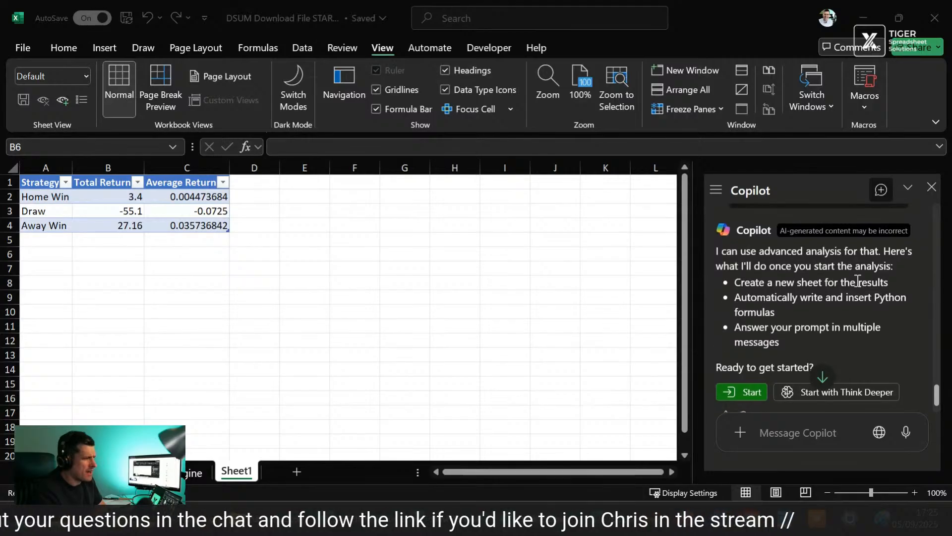
{"action": "scroll", "coordinate": [873, 259], "scroll_direction": "down", "scroll_amount": 2}
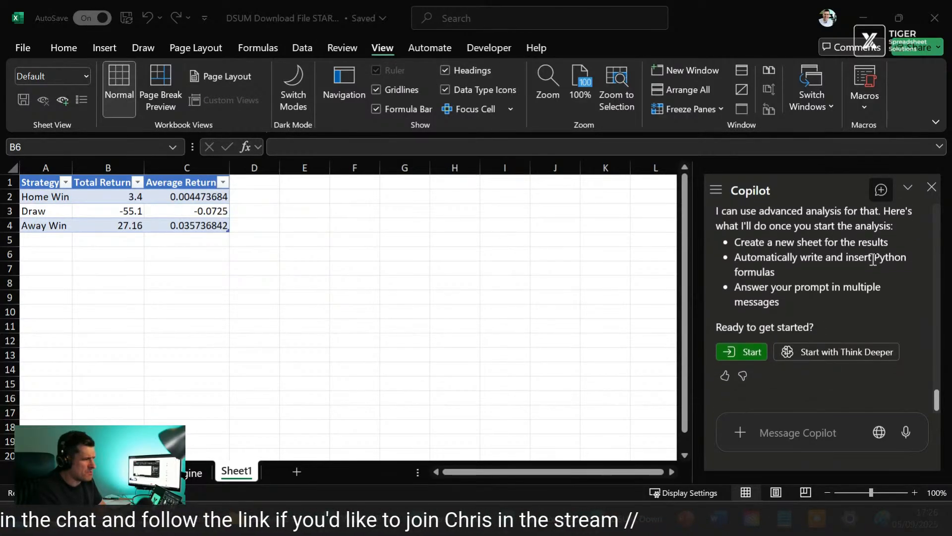
{"action": "left_click", "coordinate": [760, 355]}
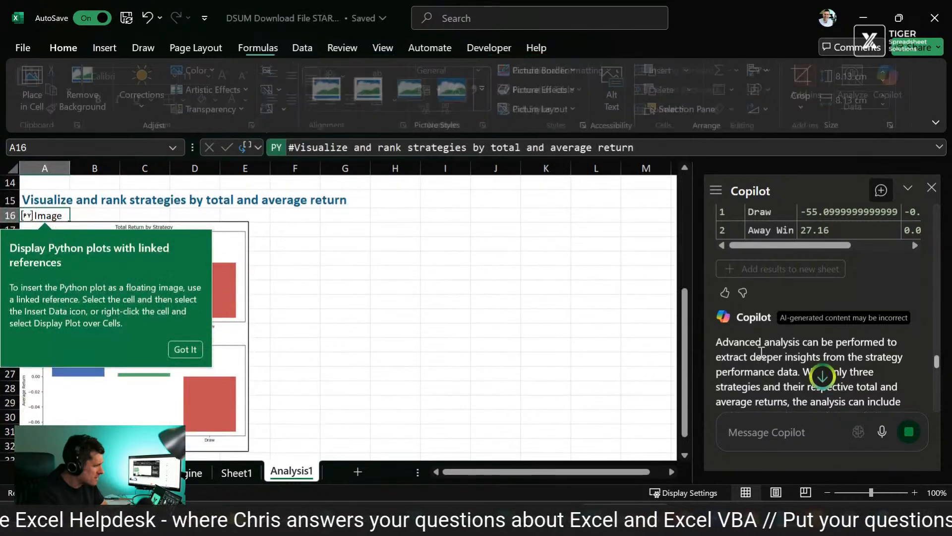
Step: Review the total and average return charts on the Analysis1 sheet and Copilot's explanation of the advanced analysis
{"action": "left_click", "coordinate": [466, 255]}
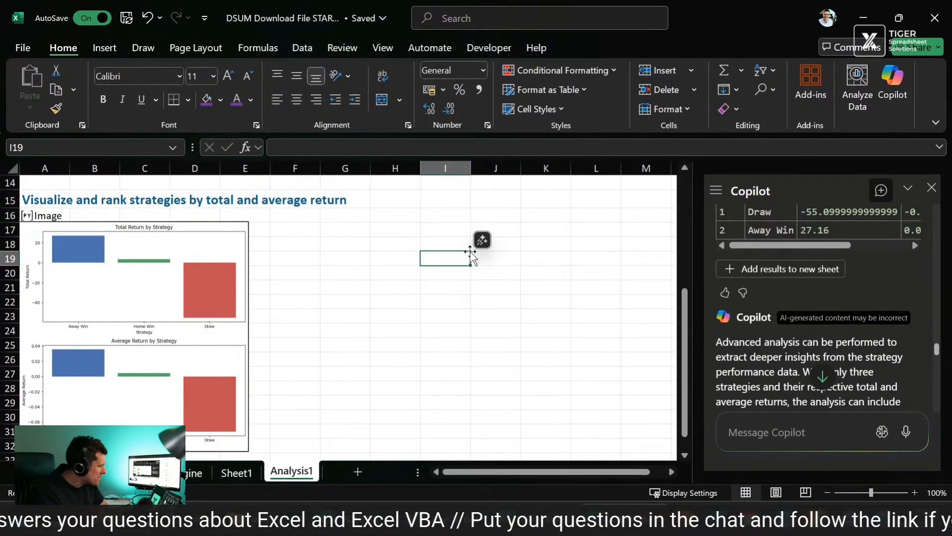
{"action": "scroll", "coordinate": [787, 325], "scroll_direction": "down", "scroll_amount": 3}
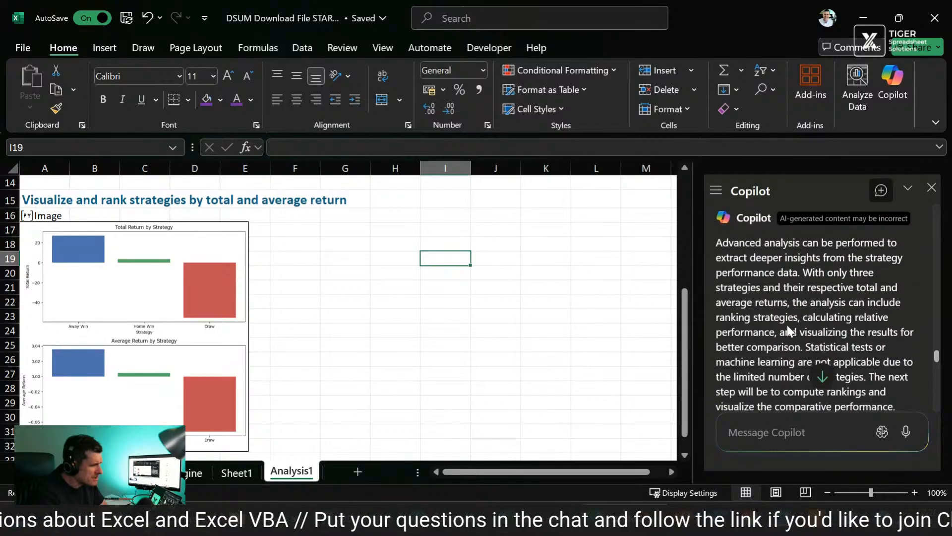
{"action": "scroll", "coordinate": [787, 326], "scroll_direction": "down", "scroll_amount": 5}
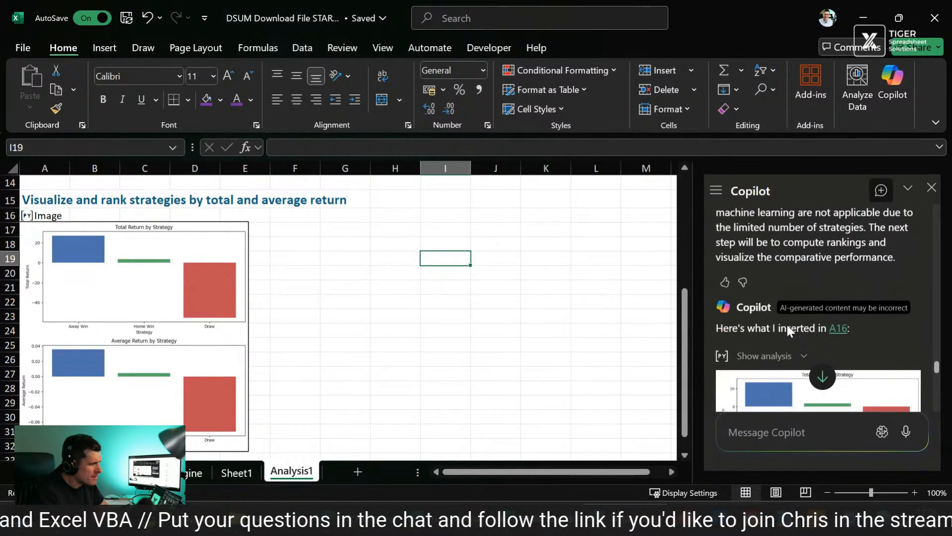
{"action": "scroll", "coordinate": [787, 326], "scroll_direction": "down", "scroll_amount": 5}
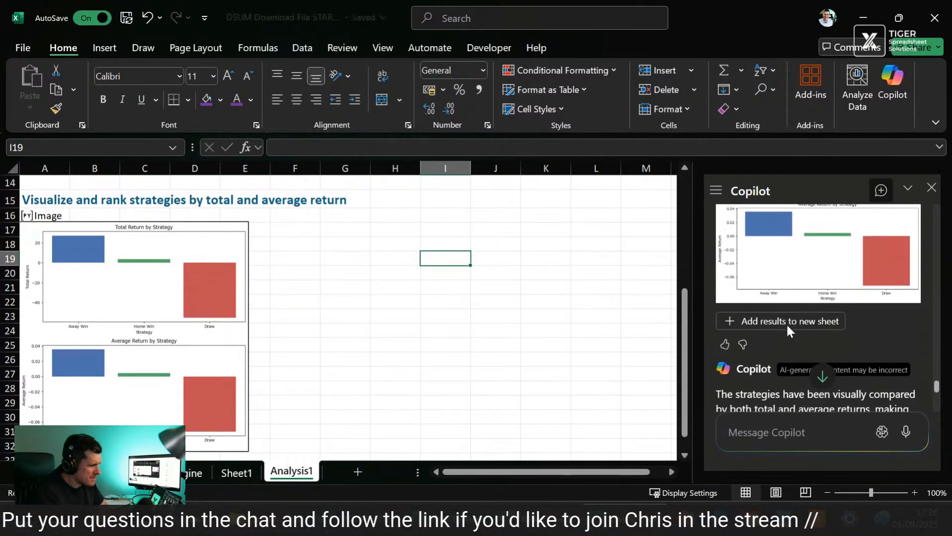
{"action": "scroll", "coordinate": [787, 323], "scroll_direction": "down", "scroll_amount": 3}
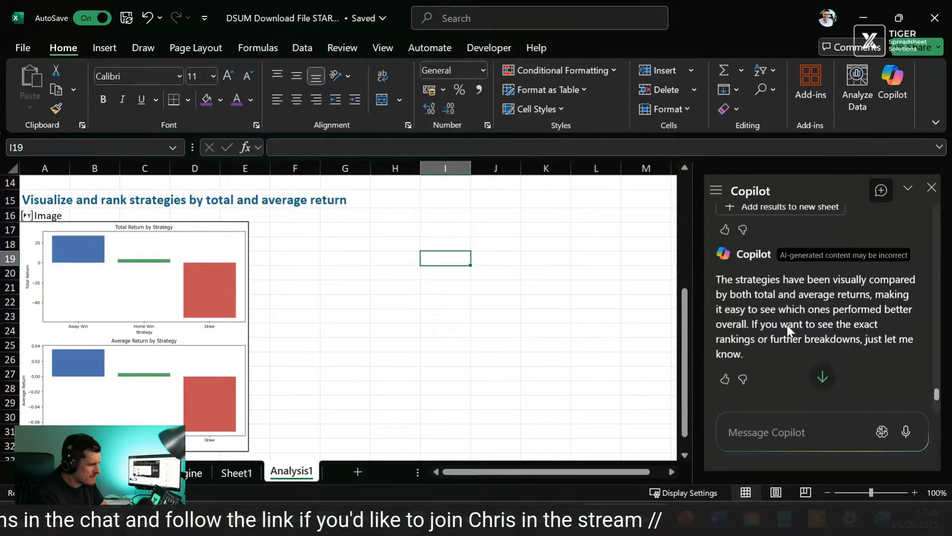
{"action": "scroll", "coordinate": [787, 325], "scroll_direction": "down", "scroll_amount": 3}
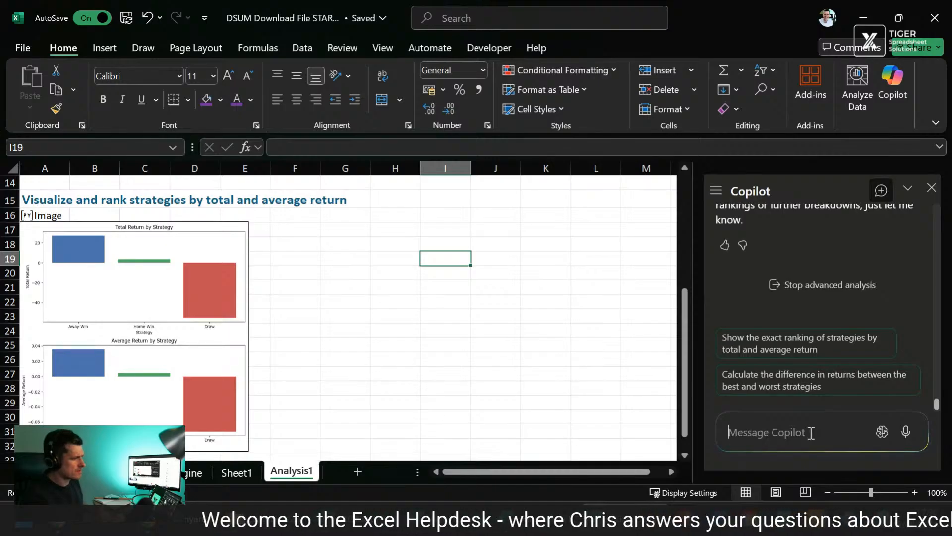
{"action": "scroll", "coordinate": [585, 372], "scroll_direction": "up", "scroll_amount": 5}
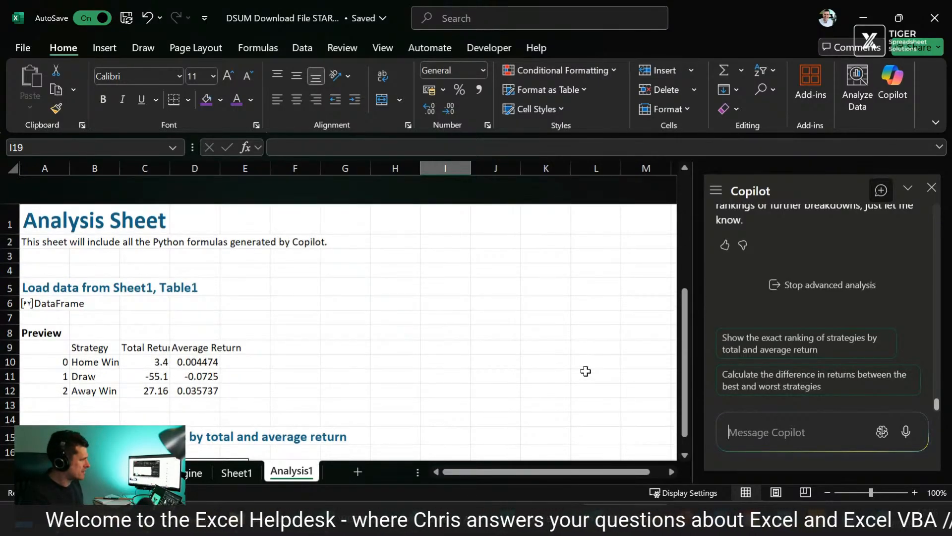
{"action": "scroll", "coordinate": [586, 370], "scroll_direction": "down", "scroll_amount": 6}
Step: Ask Copilot "I would like something more sophisticated - what if we considered odds brackets for home win, for example?"
{"action": "type", "text": "I"}
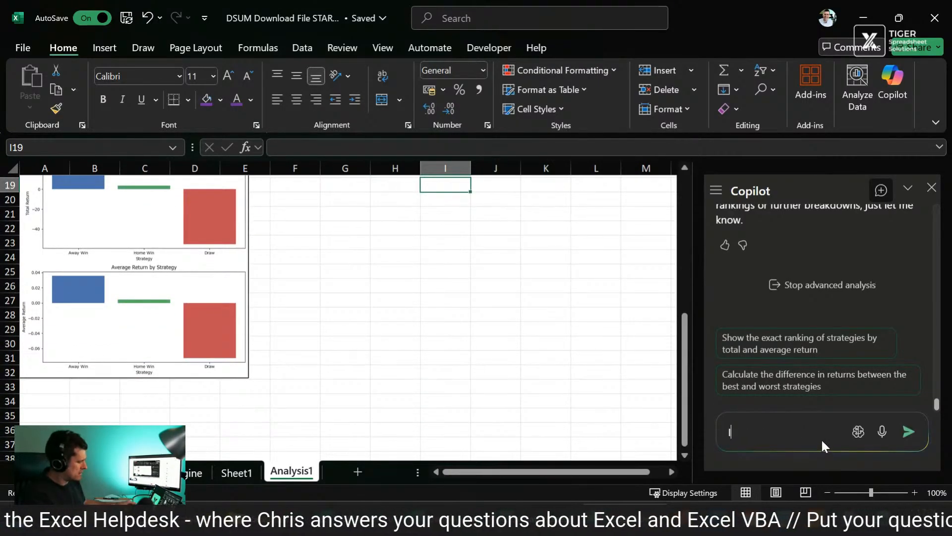
{"action": "type", "text": " woulsd like"}
{"action": "key", "text": "BackSpace"}
{"action": "key", "text": "BackSpace"}
{"action": "key", "text": "BackSpace"}
{"action": "key", "text": "BackSpace"}
{"action": "key", "text": "BackSpace"}
{"action": "key", "text": "BackSpace"}
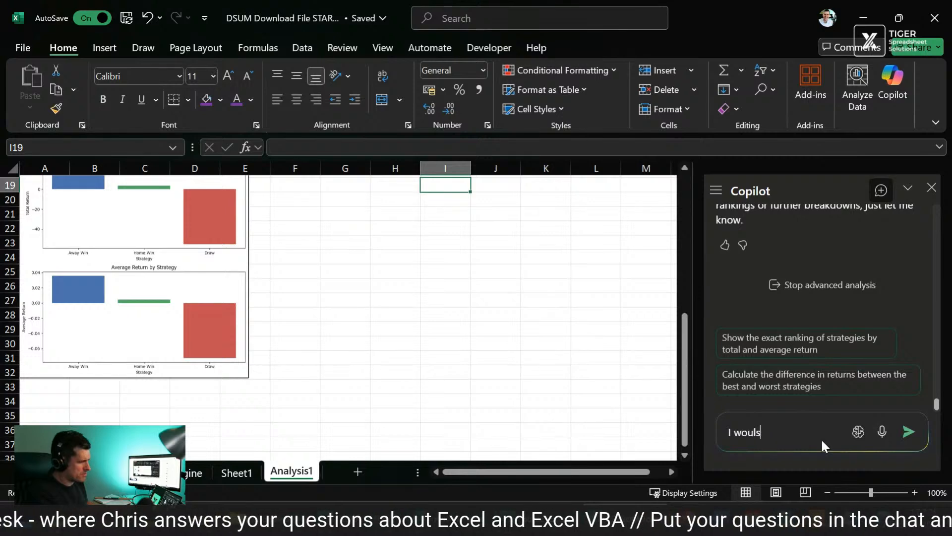
{"action": "key", "text": "BackSpace"}
{"action": "type", "text": "d like somethi"}
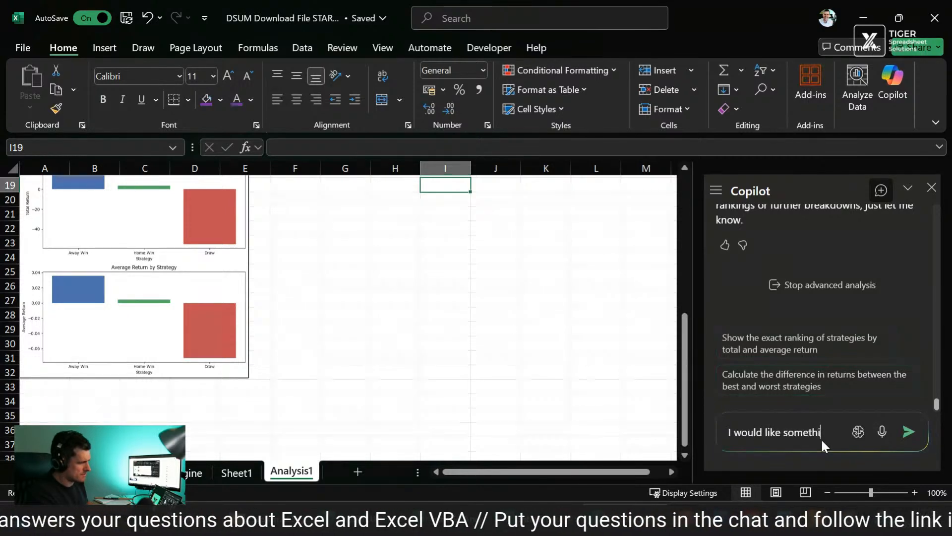
{"action": "type", "text": "ng"}
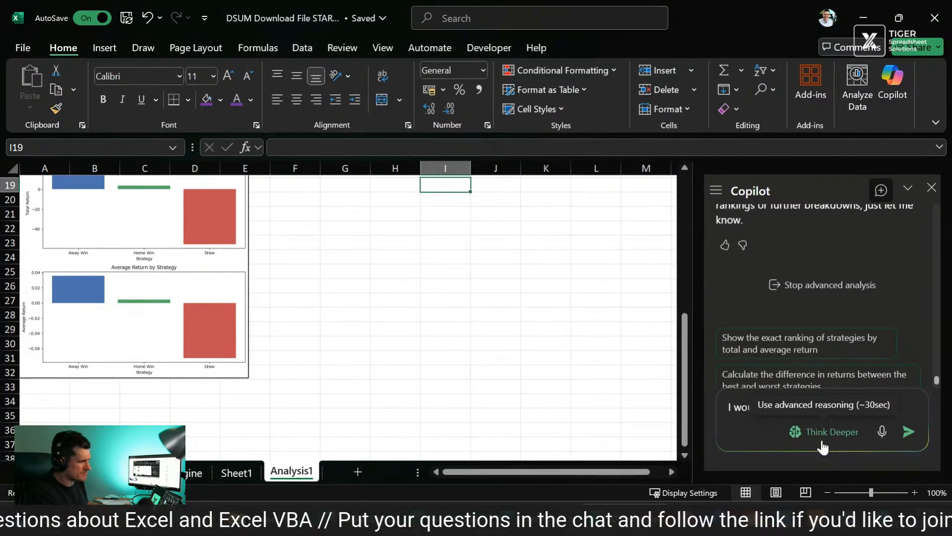
{"action": "type", "text": " more sophisti"}
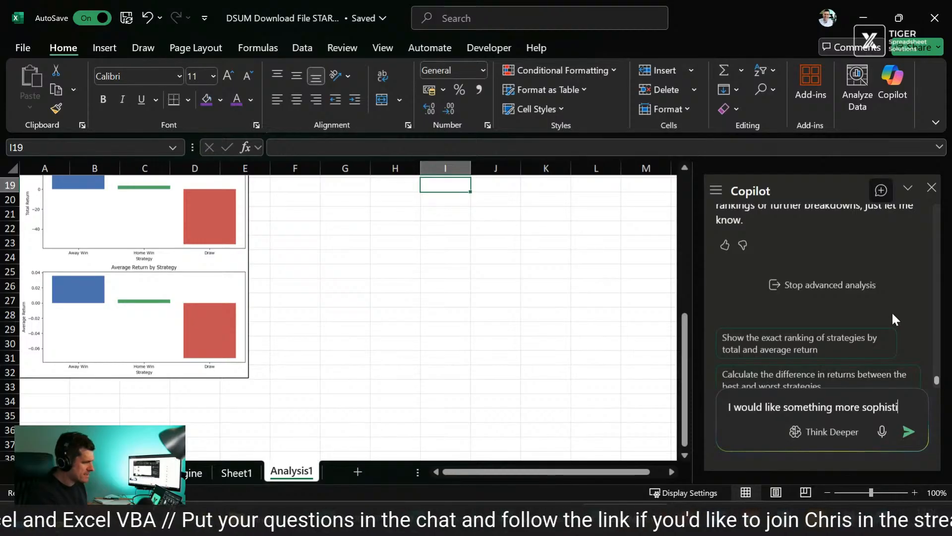
{"action": "type", "text": "cated - "}
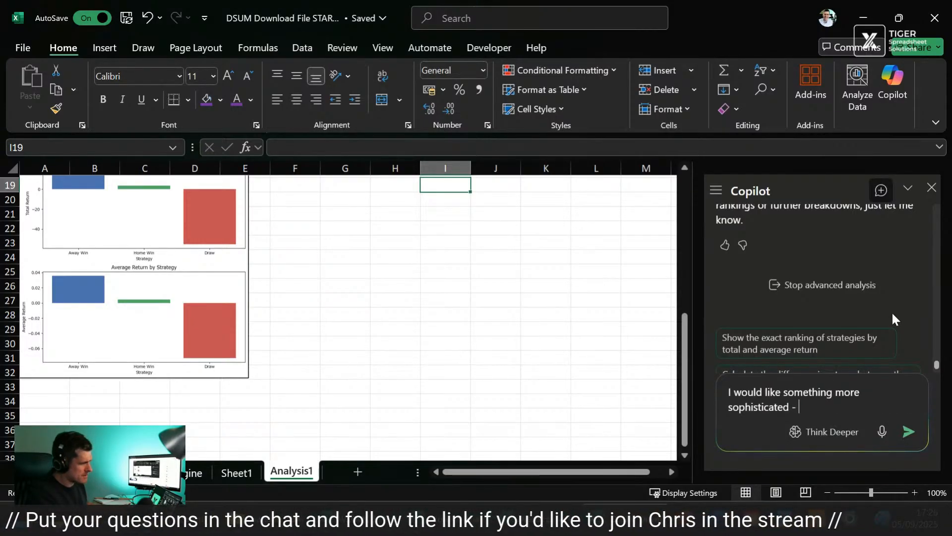
{"action": "type", "text": "what if we consi"}
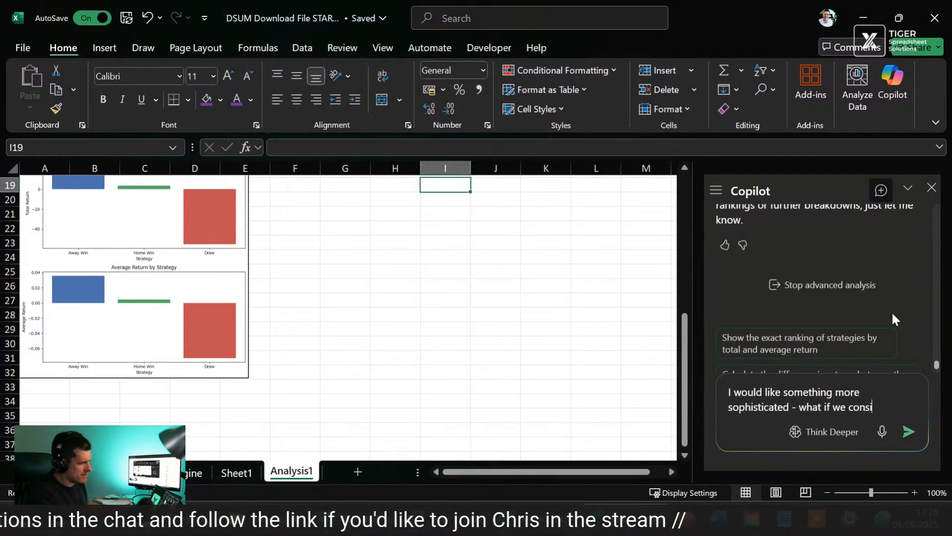
{"action": "type", "text": "dered odd"}
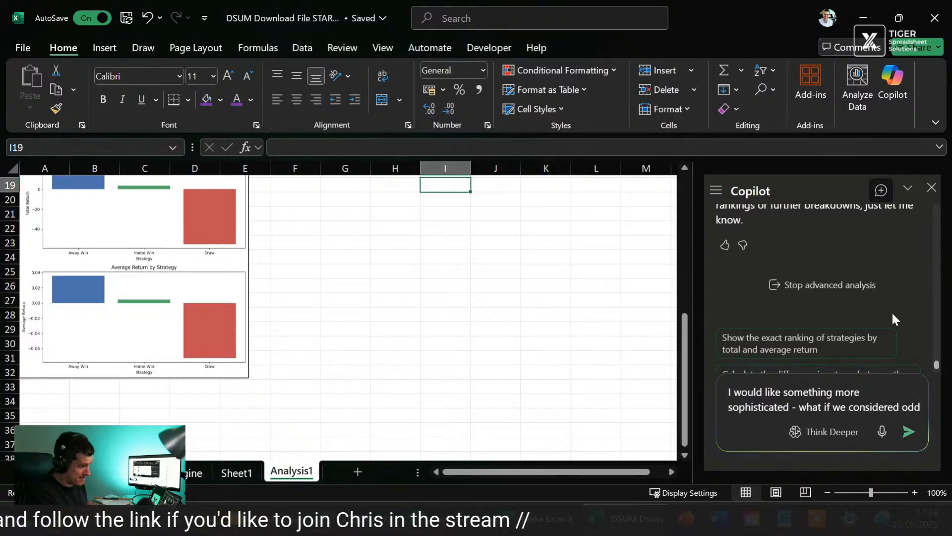
{"action": "type", "text": "s bra"}
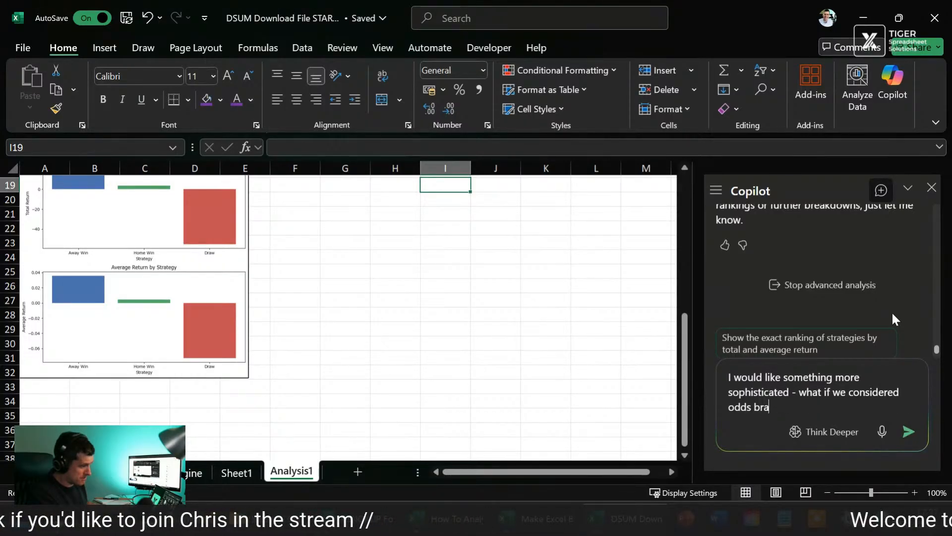
{"action": "type", "text": "cker"}
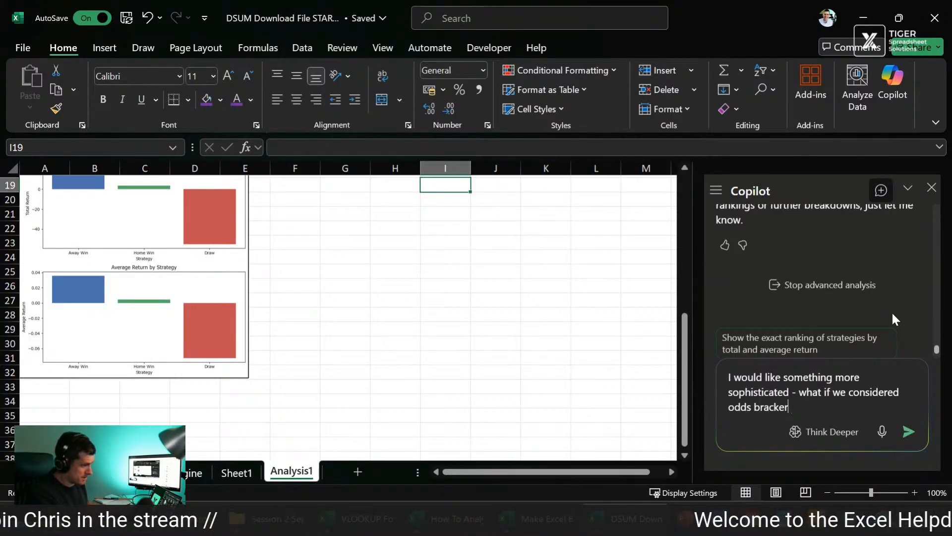
{"action": "key", "text": "BackSpace"}
{"action": "type", "text": "ts for hb"}
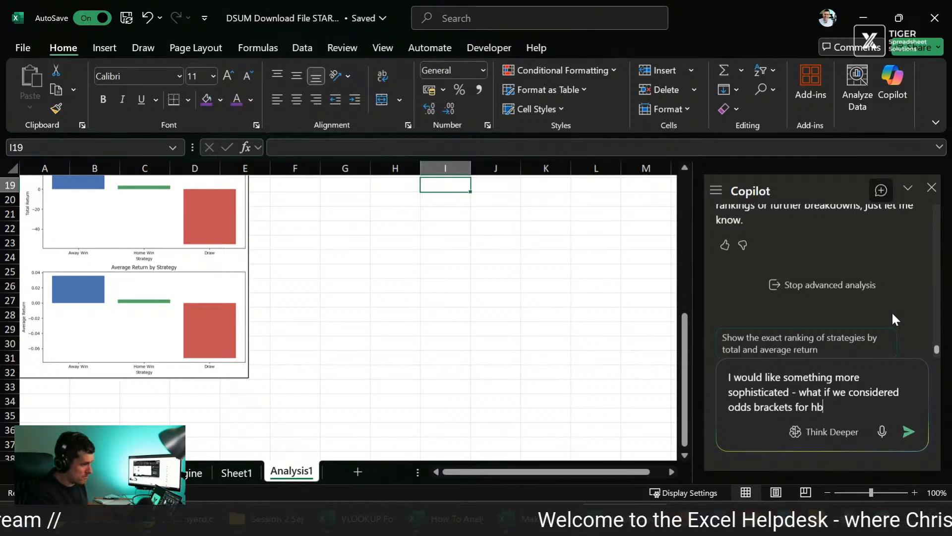
{"action": "key", "text": "BackSpace"}
{"action": "type", "text": "one w"}
{"action": "key", "text": "BackSpace"}
{"action": "key", "text": "BackSpace"}
{"action": "key", "text": "BackSpace"}
{"action": "key", "text": "BackSpace"}
{"action": "type", "text": "me"}
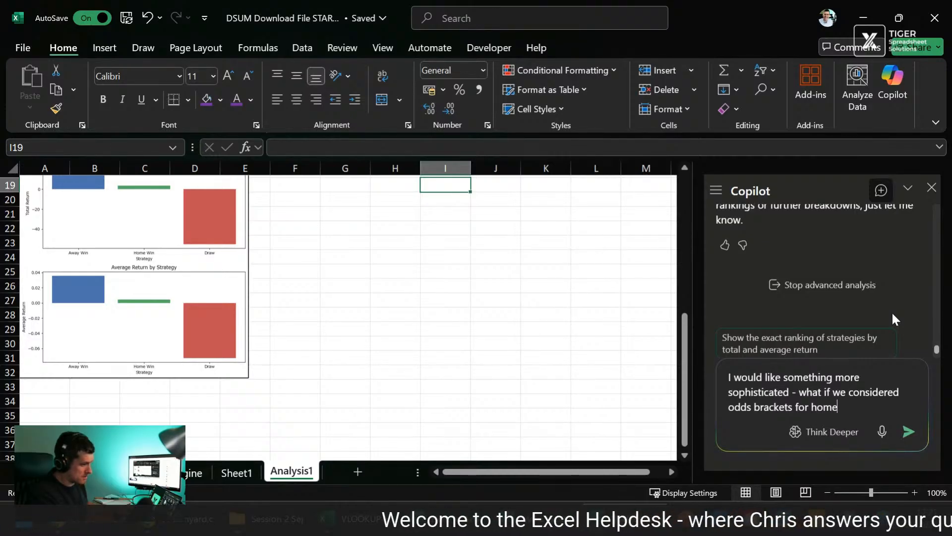
{"action": "type", "text": " wit"}
{"action": "key", "text": "BackSpace"}
{"action": "key", "text": "BackSpace"}
{"action": "key", "text": "BackSpace"}
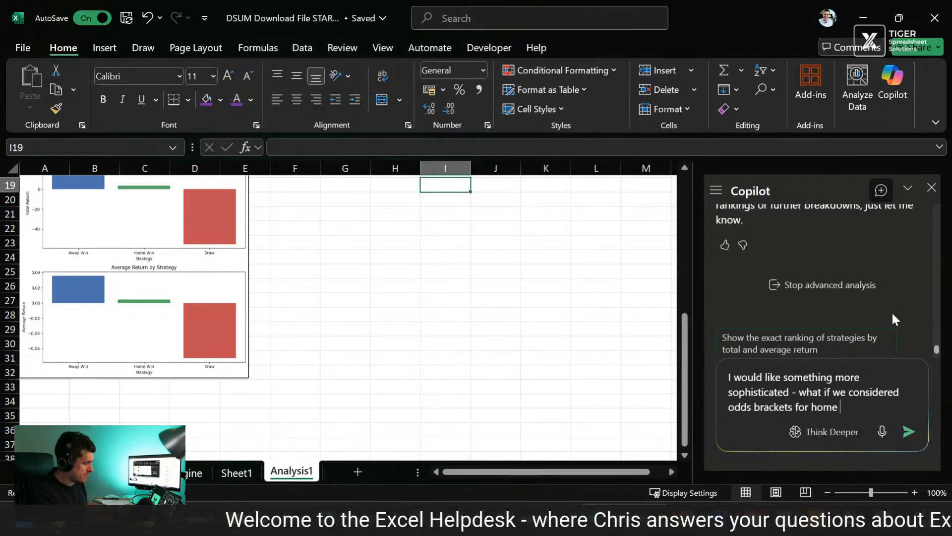
{"action": "type", "text": "win, for exmap"}
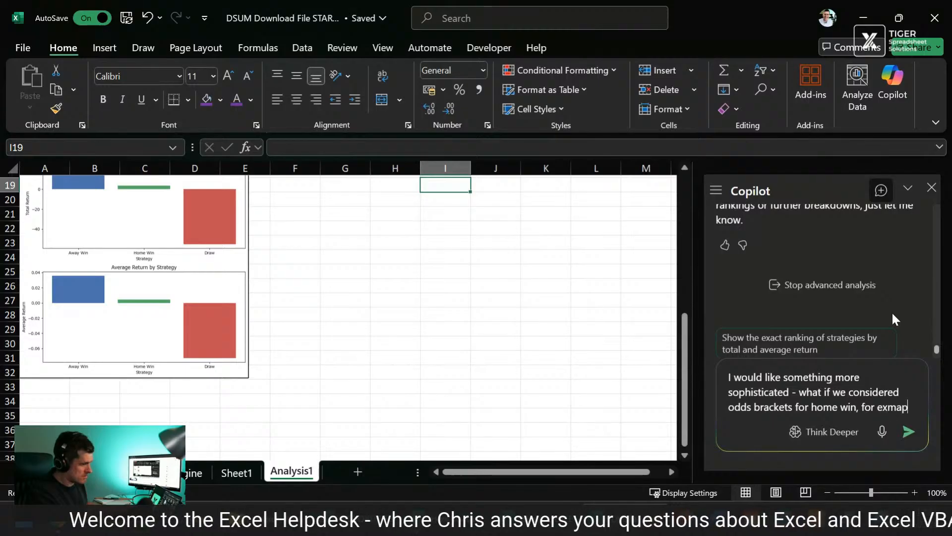
{"action": "key", "text": "BackSpace"}
{"action": "key", "text": "BackSpace"}
{"action": "key", "text": "BackSpace"}
{"action": "type", "text": "ample?"}
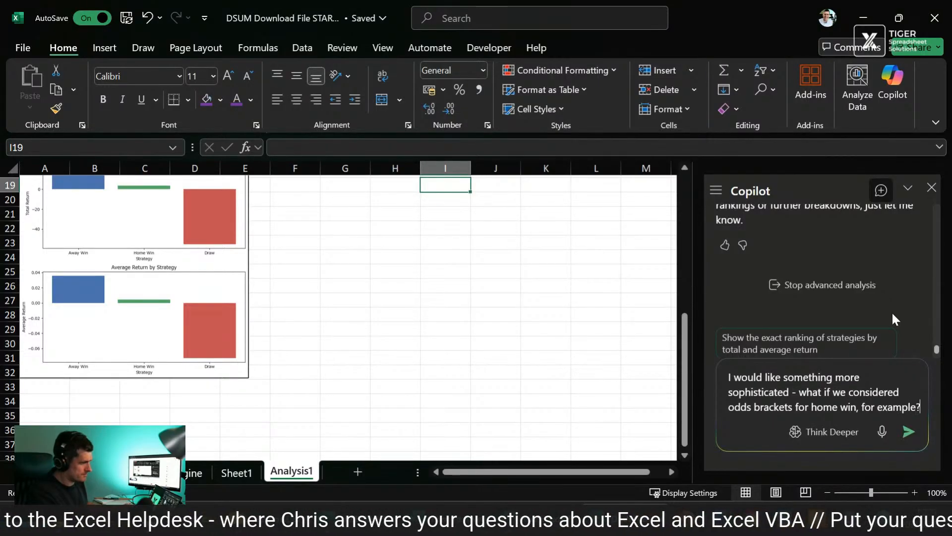
{"action": "key", "text": "Return"}
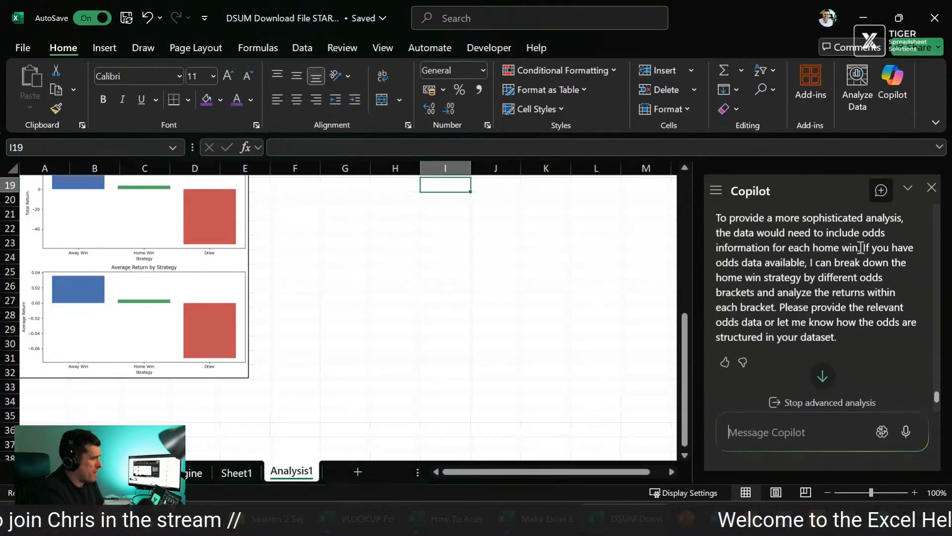
Step: Read Copilot's reply on odds brackets and send the suggested prompt "Request a breakdown of home win returns by different odds brackets."
{"action": "left_click_drag", "start_coordinate": [862, 248], "coordinate": [695, 233]}
{"action": "left_click", "coordinate": [841, 272]}
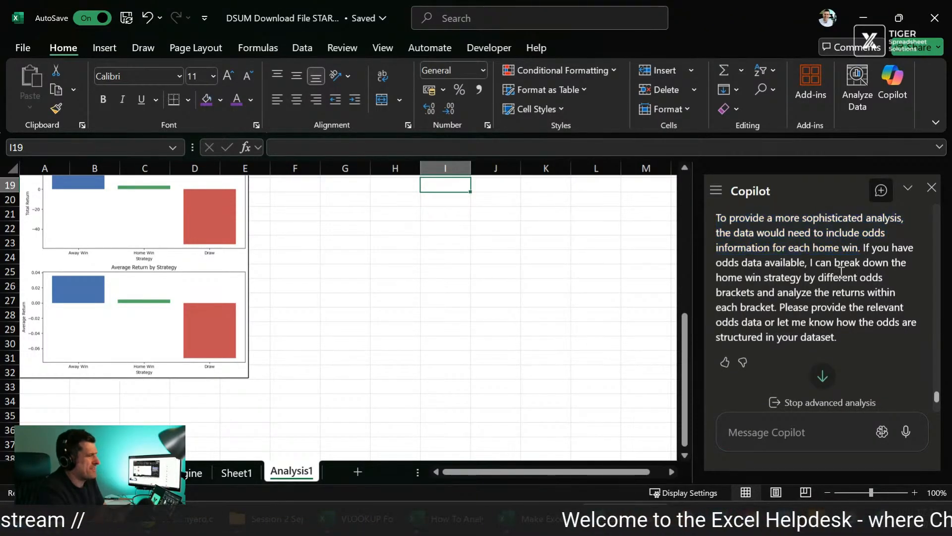
{"action": "scroll", "coordinate": [842, 272], "scroll_direction": "down", "scroll_amount": 3}
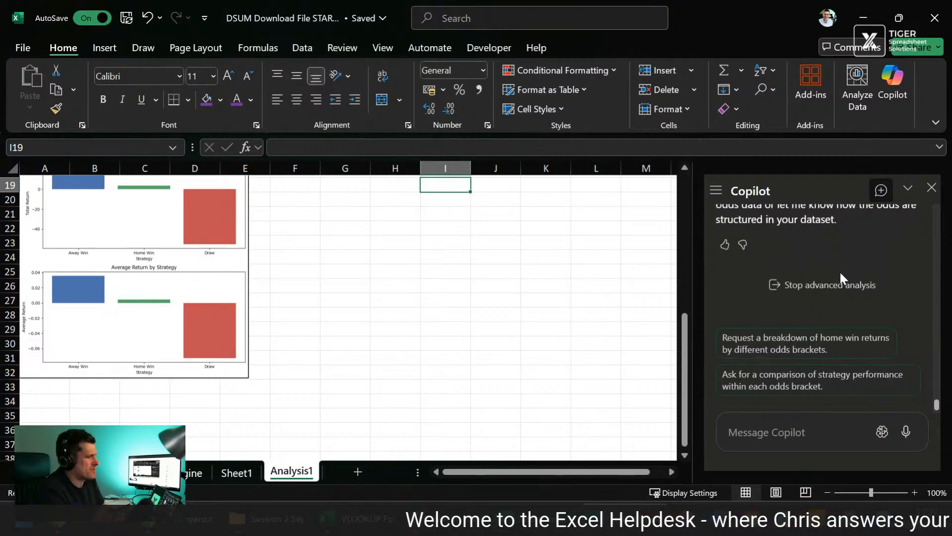
{"action": "left_click", "coordinate": [744, 345]}
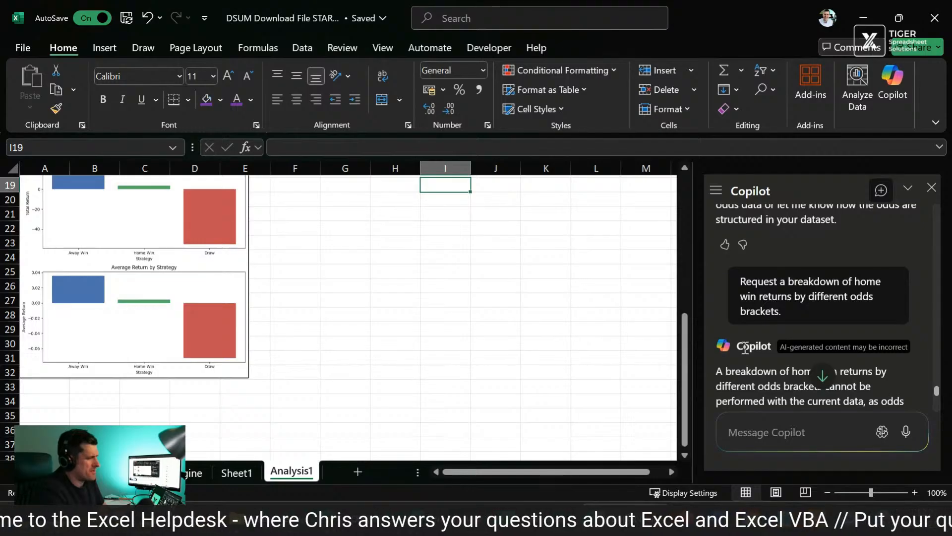
Step: Send the suggested prompts on specifying the odds brackets for the breakdown and providing odds data for each home win event
{"action": "scroll", "coordinate": [744, 347], "scroll_direction": "down", "scroll_amount": 3}
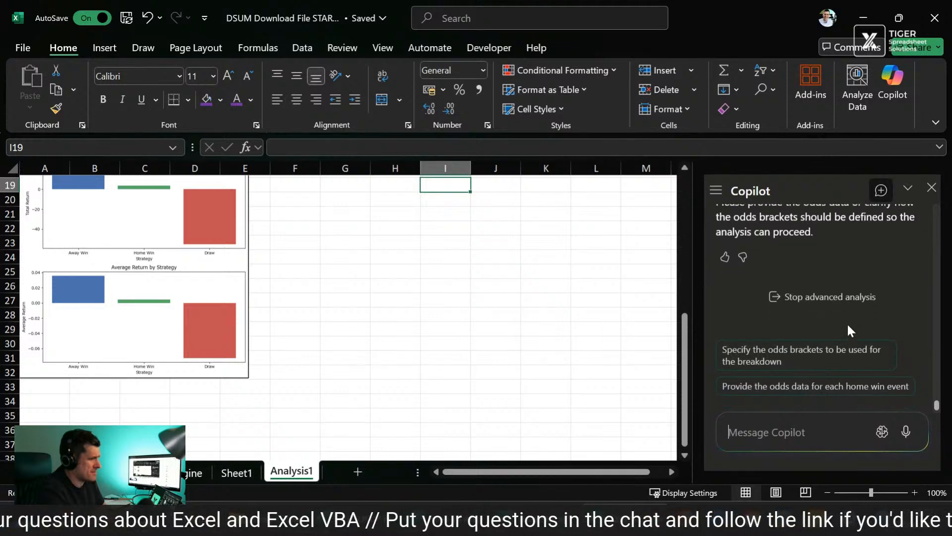
{"action": "left_click", "coordinate": [780, 362]}
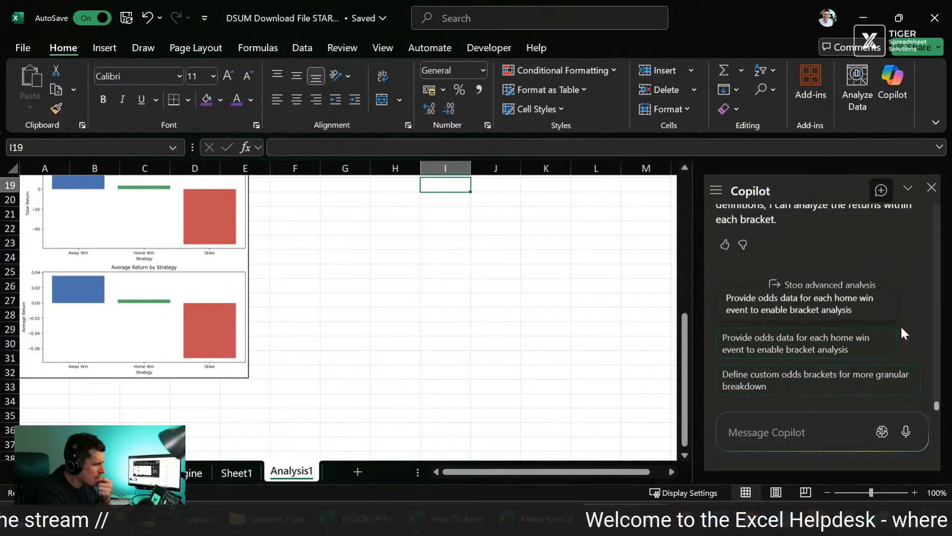
{"action": "left_click", "coordinate": [881, 342]}
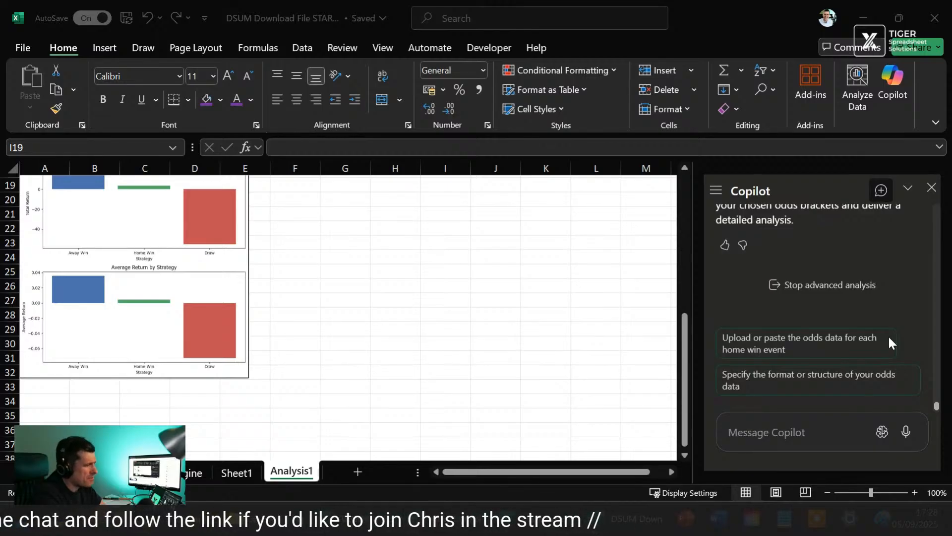
Step: Reread Copilot's request for odds data and locate the home win odds column on the League_Table sheet
{"action": "scroll", "coordinate": [888, 335], "scroll_direction": "up", "scroll_amount": 2}
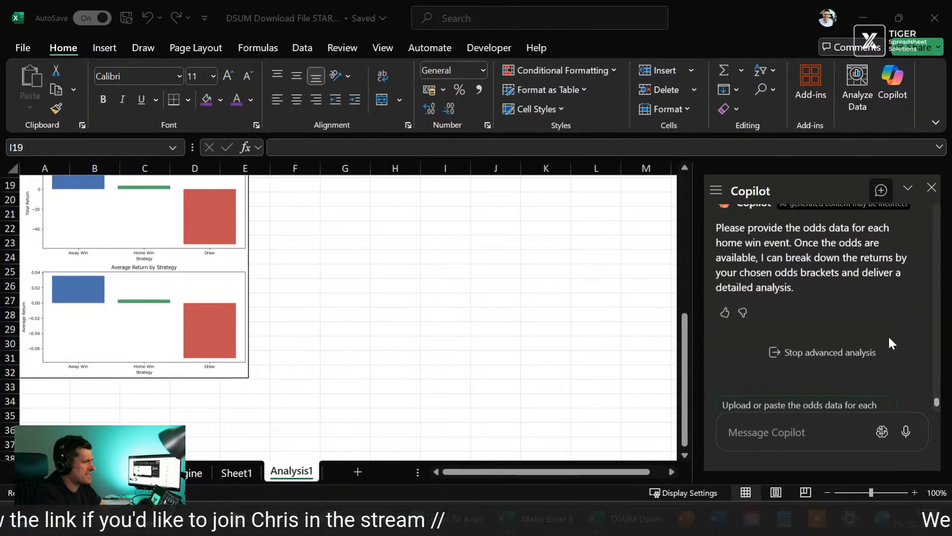
{"action": "scroll", "coordinate": [889, 337], "scroll_direction": "down", "scroll_amount": 2}
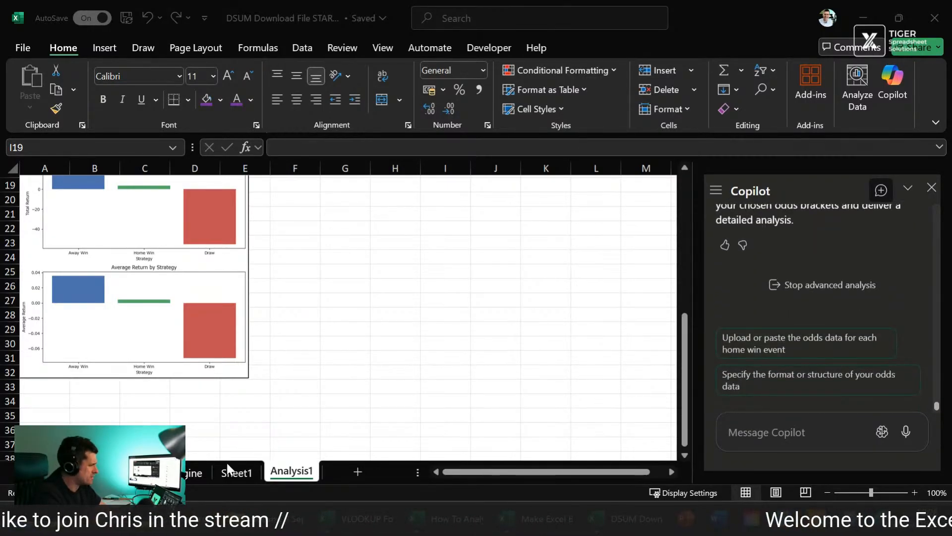
{"action": "left_click", "coordinate": [164, 472]}
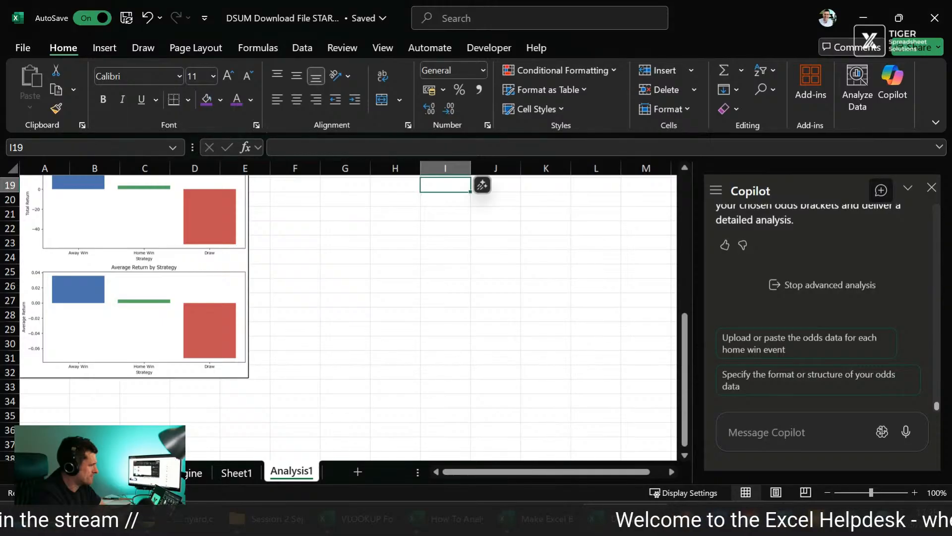
{"action": "left_click", "coordinate": [193, 472]}
{"action": "scroll", "coordinate": [191, 332], "scroll_direction": "left", "scroll_amount": 4}
{"action": "scroll", "coordinate": [191, 332], "scroll_direction": "left", "scroll_amount": 1}
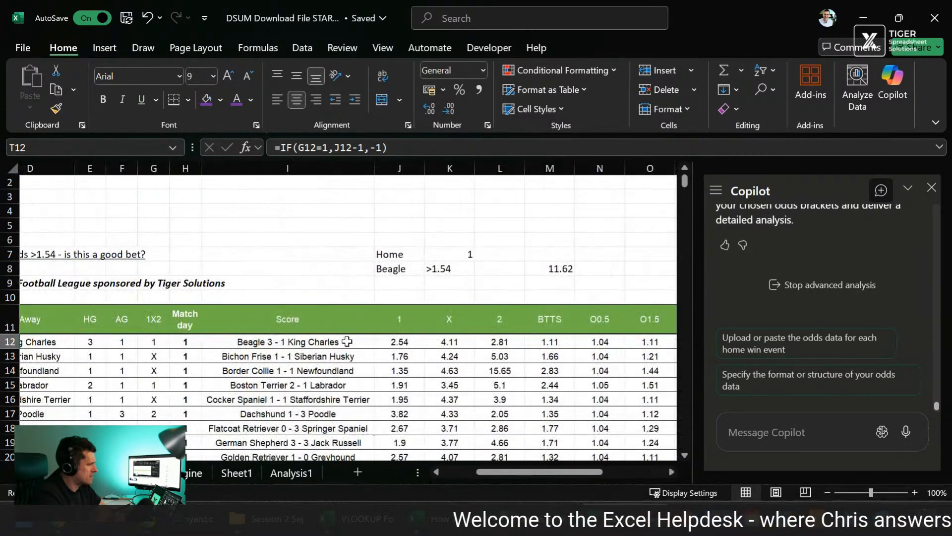
{"action": "left_click", "coordinate": [399, 341]}
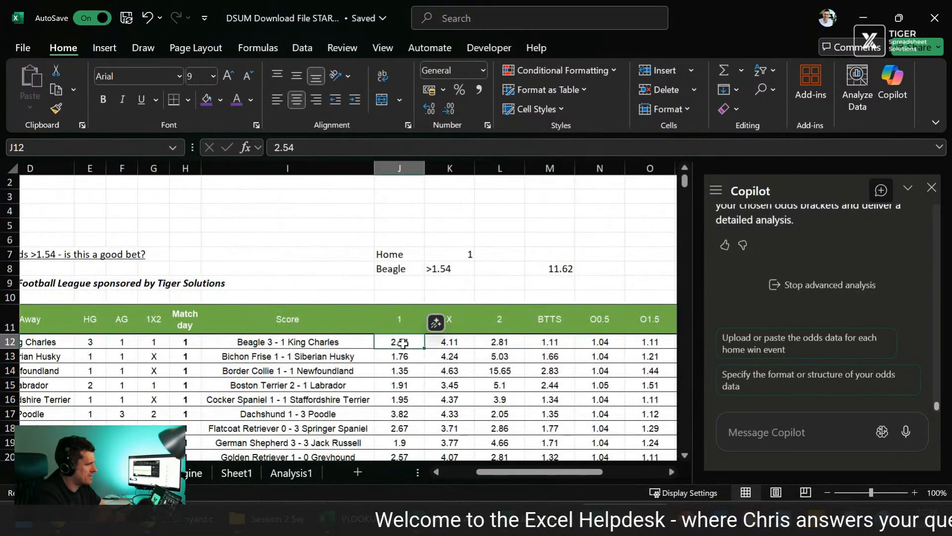
Step: Tell Copilot "the odds data is in column J"
{"action": "left_click", "coordinate": [803, 433]}
{"action": "type", "text": "the odds da"}
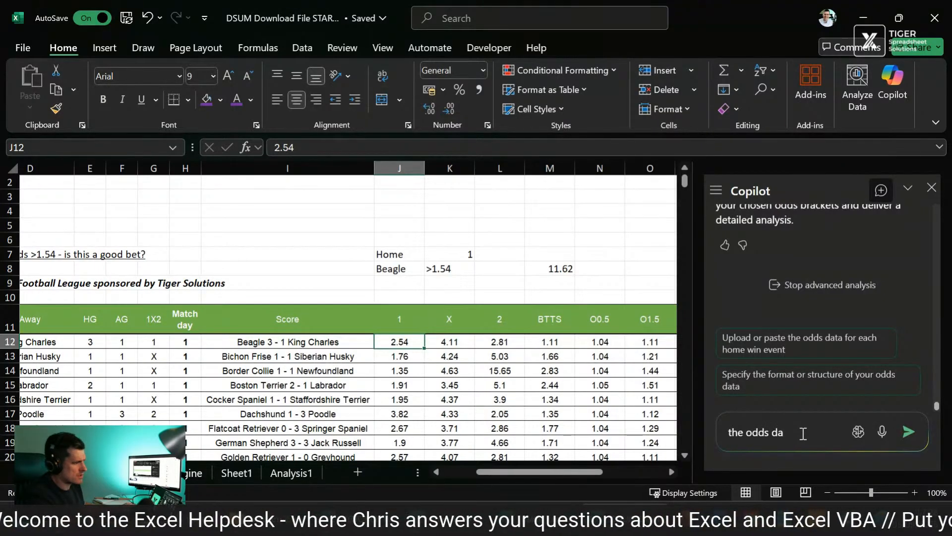
{"action": "type", "text": "ta is in colu"}
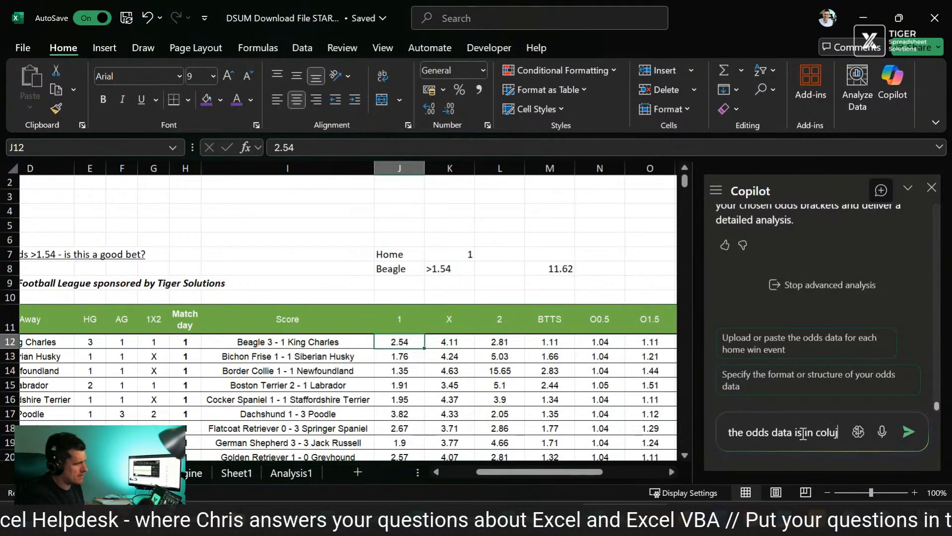
{"action": "type", "text": "mn J"}
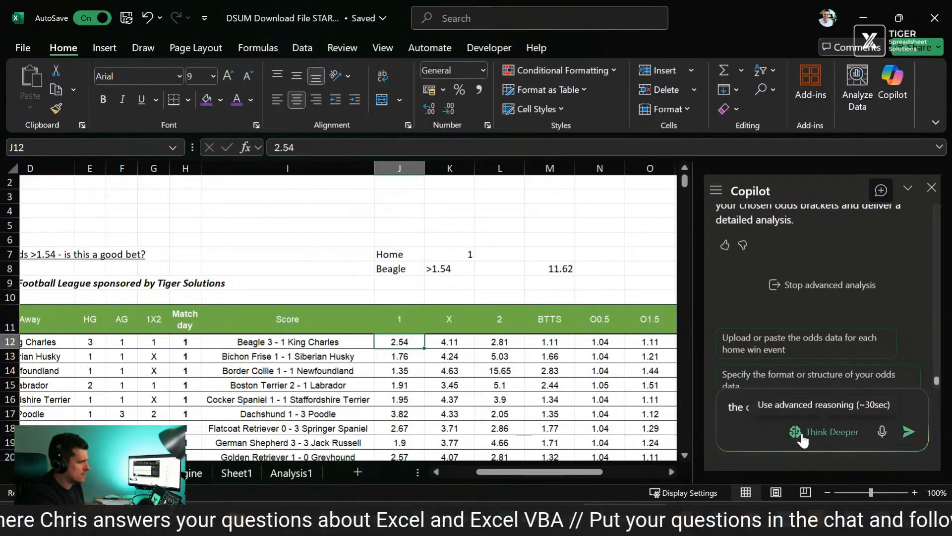
{"action": "key", "text": "Return"}
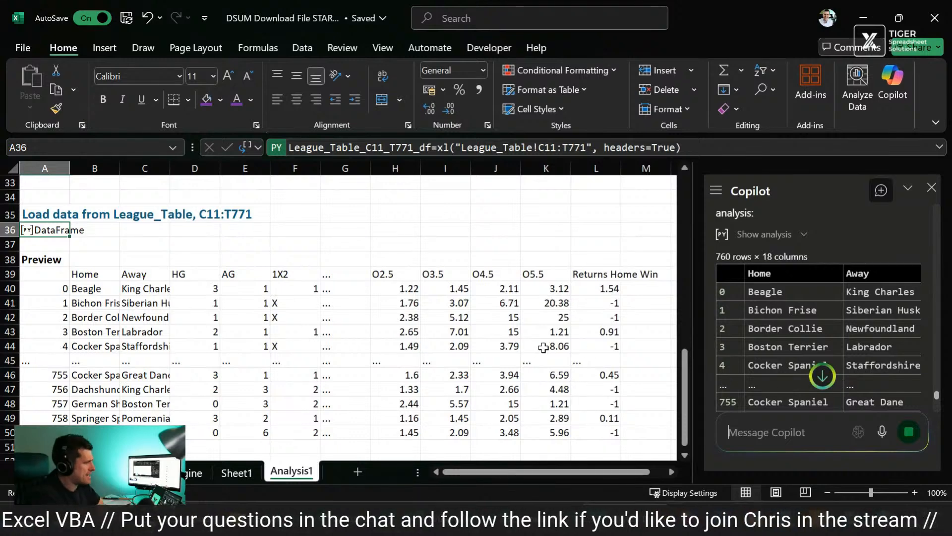
Step: Review the League_Table data preview, column name output and earlier strategy results on the Analysis1 sheet
{"action": "scroll", "coordinate": [546, 312], "scroll_direction": "down", "scroll_amount": 1}
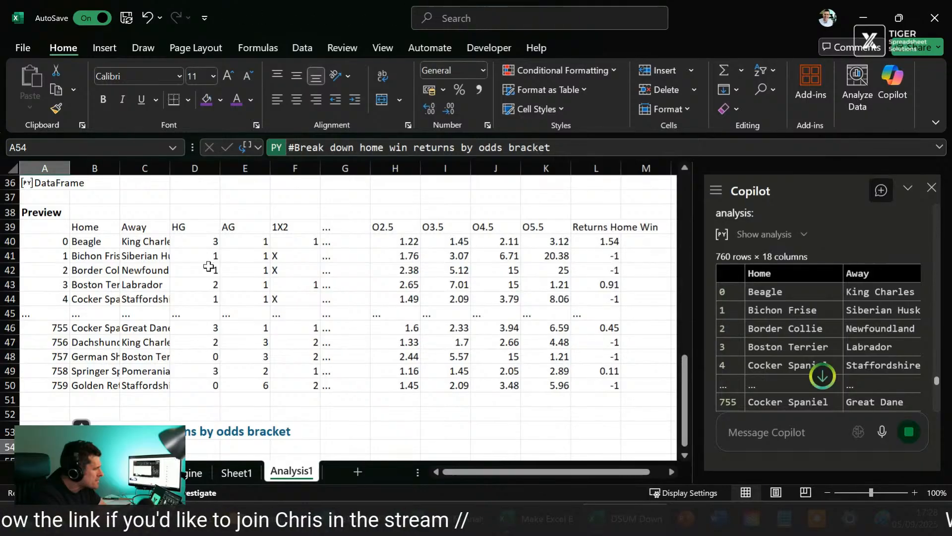
{"action": "scroll", "coordinate": [190, 304], "scroll_direction": "up", "scroll_amount": 3}
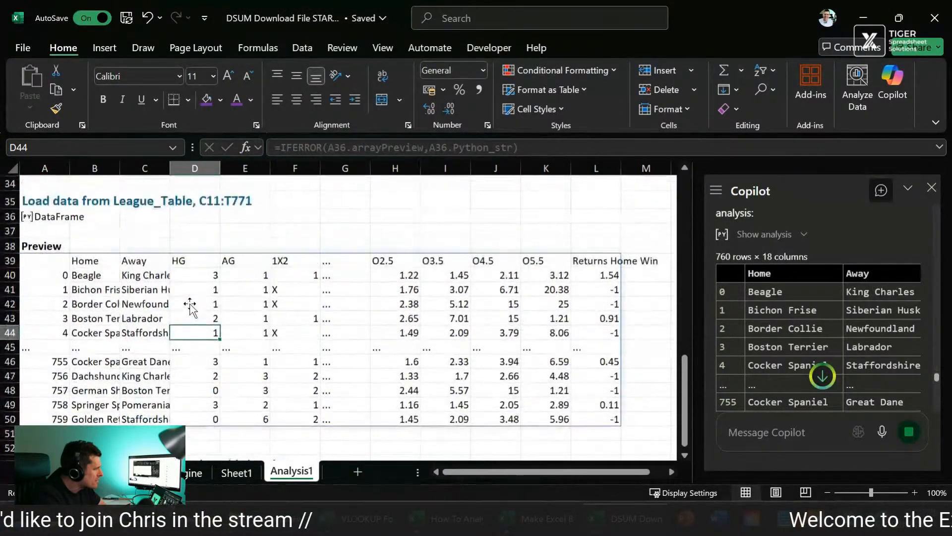
{"action": "left_click", "coordinate": [94, 289]}
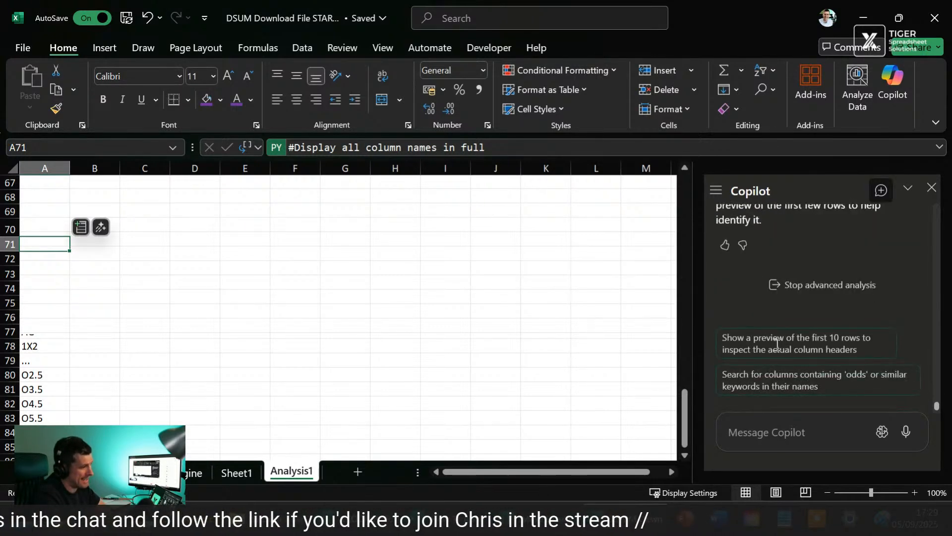
{"action": "left_click", "coordinate": [630, 270]}
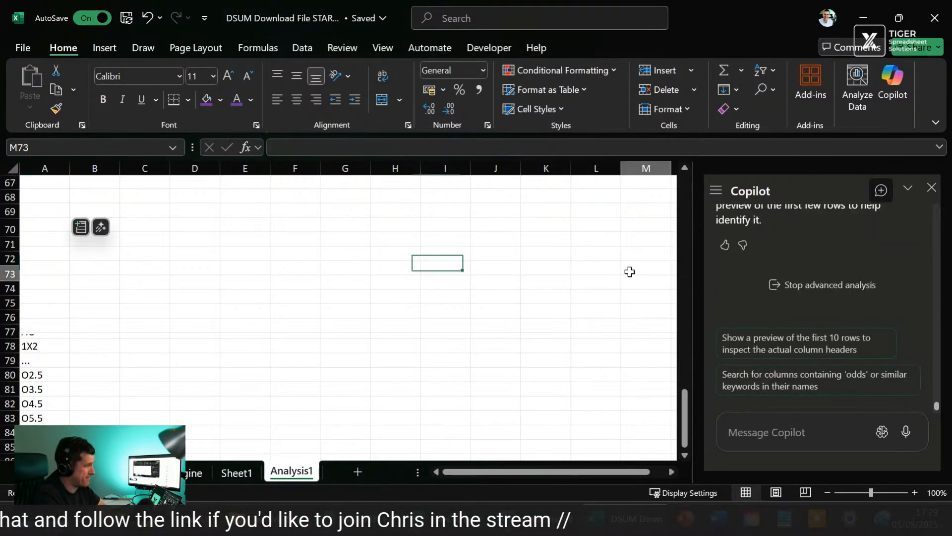
{"action": "left_click", "coordinate": [538, 260]}
{"action": "scroll", "coordinate": [538, 260], "scroll_direction": "up", "scroll_amount": 20}
{"action": "scroll", "coordinate": [538, 260], "scroll_direction": "down", "scroll_amount": 7}
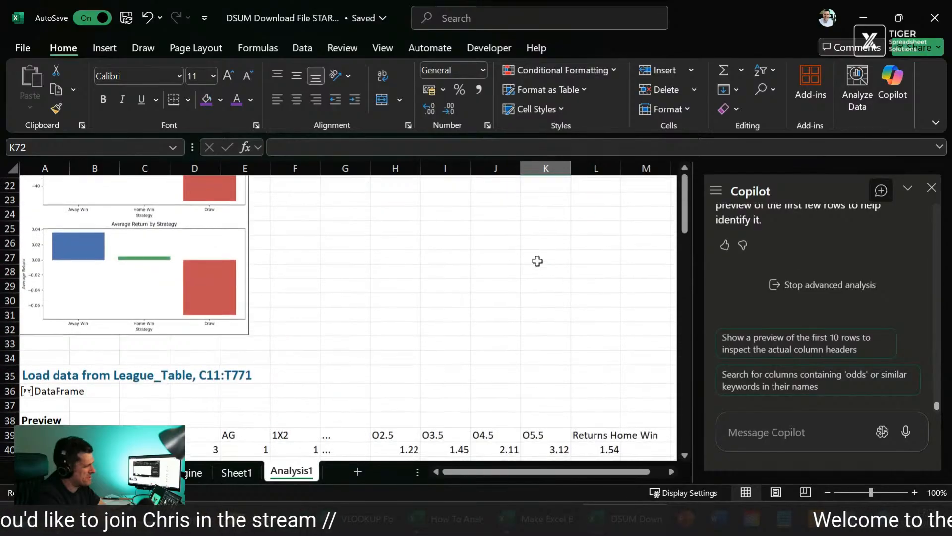
{"action": "scroll", "coordinate": [537, 260], "scroll_direction": "down", "scroll_amount": 2}
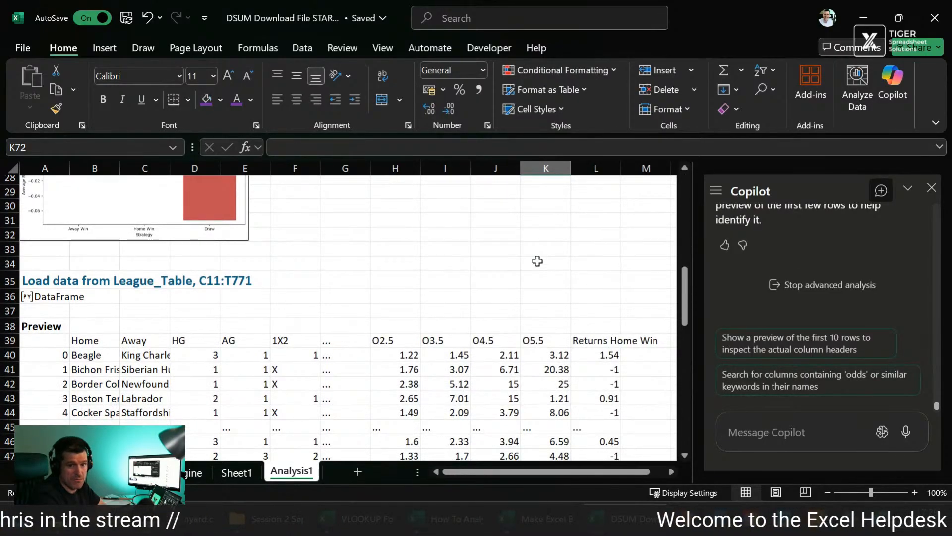
{"action": "scroll", "coordinate": [538, 260], "scroll_direction": "up", "scroll_amount": 9}
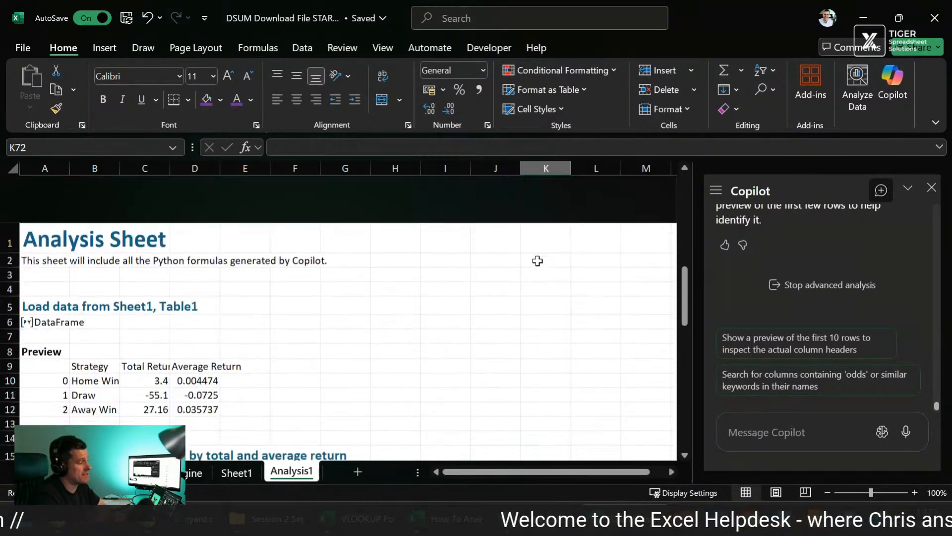
Step: Return to the League_Table sheet and inspect the results data and the Beagle odds criteria in J8:K8
{"action": "left_click", "coordinate": [190, 473]}
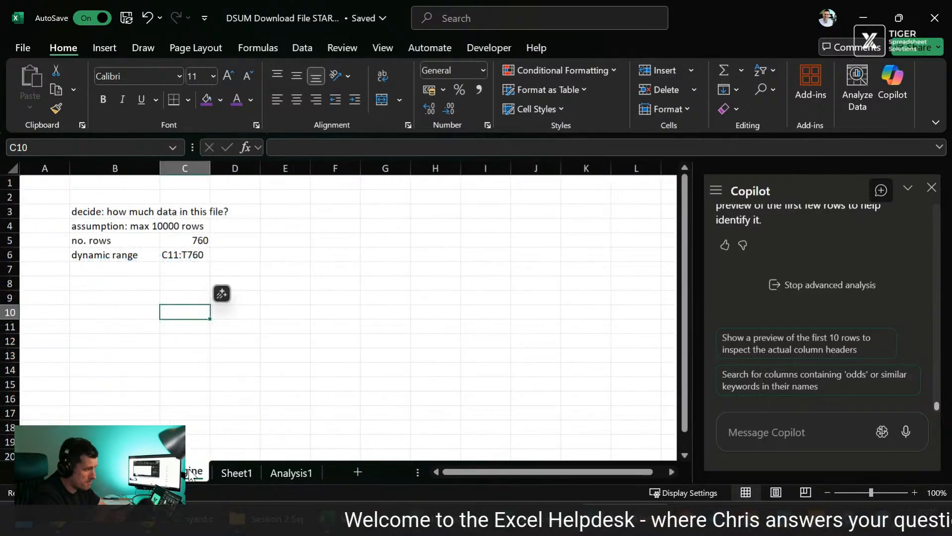
{"action": "left_click", "coordinate": [134, 473]}
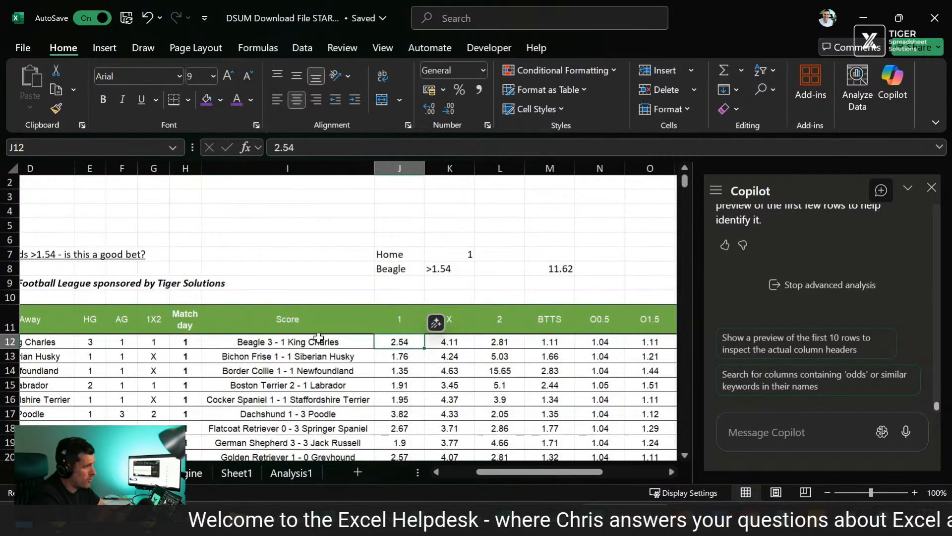
{"action": "scroll", "coordinate": [320, 335], "scroll_direction": "left", "scroll_amount": 3}
{"action": "scroll", "coordinate": [457, 326], "scroll_direction": "down", "scroll_amount": 3}
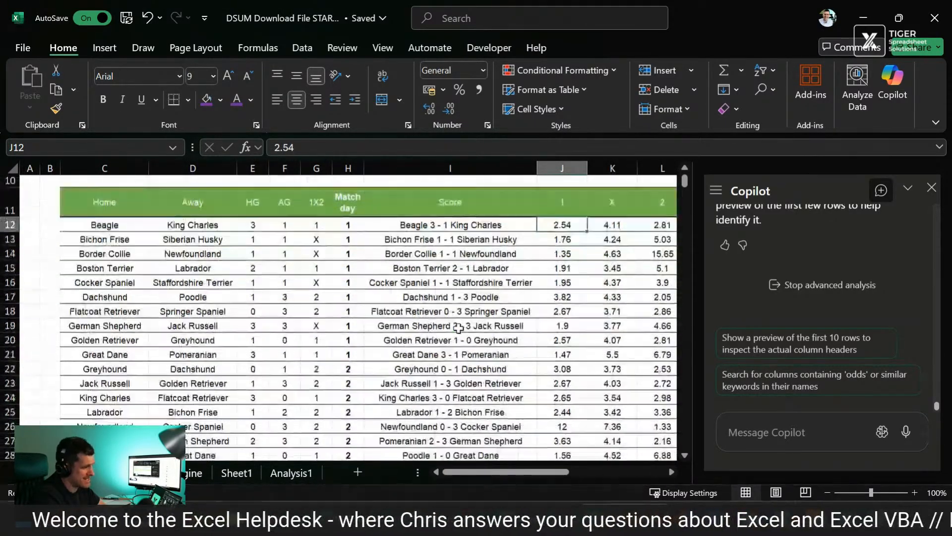
{"action": "scroll", "coordinate": [458, 327], "scroll_direction": "right", "scroll_amount": 1}
{"action": "scroll", "coordinate": [459, 328], "scroll_direction": "up", "scroll_amount": 2}
{"action": "scroll", "coordinate": [459, 328], "scroll_direction": "up", "scroll_amount": 1}
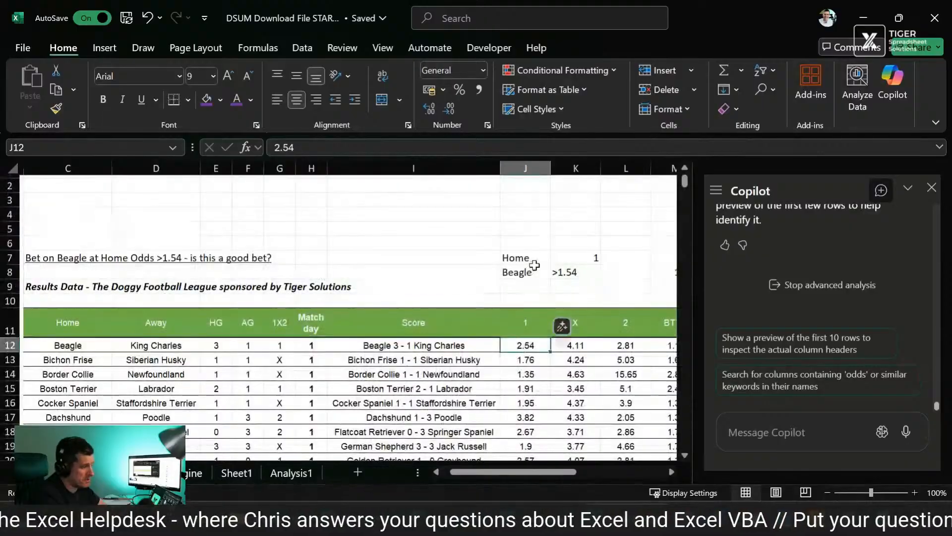
{"action": "left_click", "coordinate": [536, 270]}
{"action": "scroll", "coordinate": [536, 268], "scroll_direction": "right", "scroll_amount": 1}
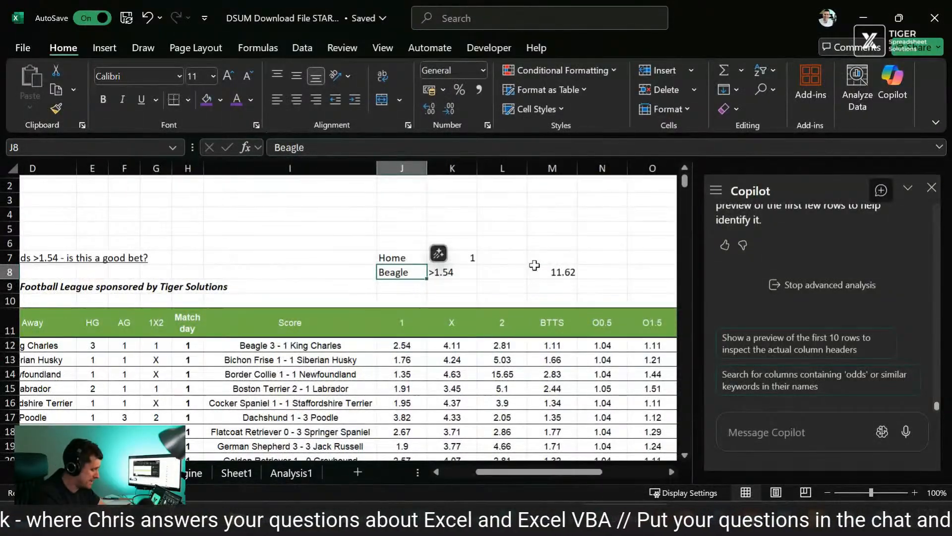
{"action": "key", "text": "Right"}
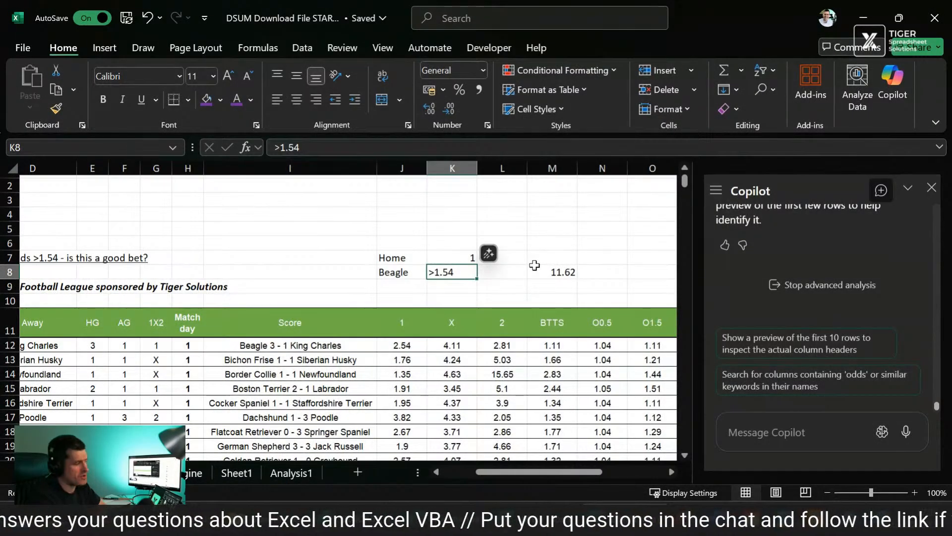
{"action": "key", "text": "shift+Left"}
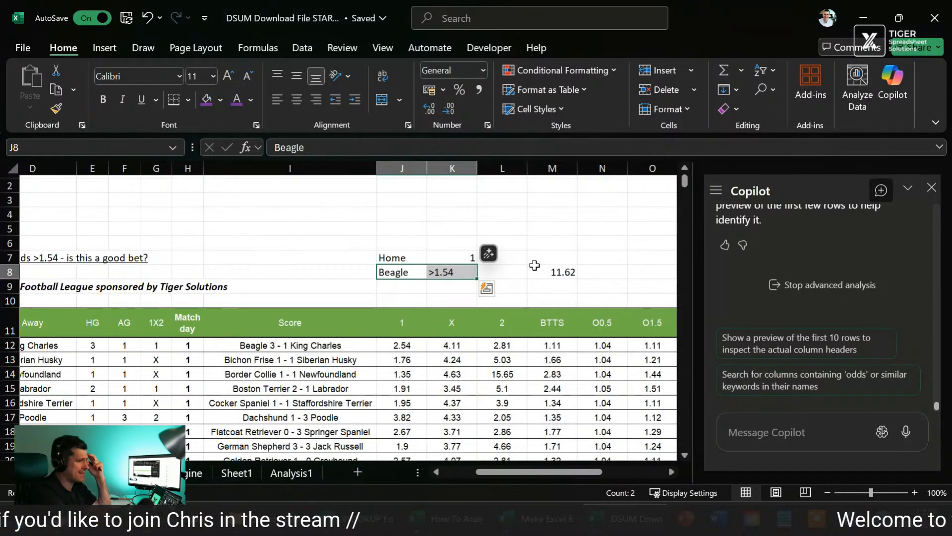
Step: Read Copilot's reply about the column names and examine the Home and Beagle criteria in J7:K8
{"action": "scroll", "coordinate": [821, 306], "scroll_direction": "up", "scroll_amount": 3}
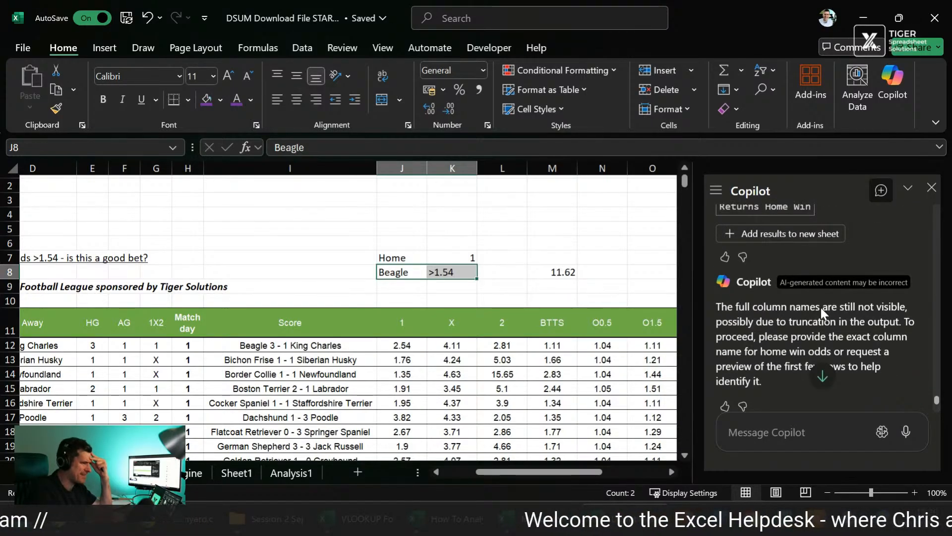
{"action": "scroll", "coordinate": [820, 308], "scroll_direction": "down", "scroll_amount": 3}
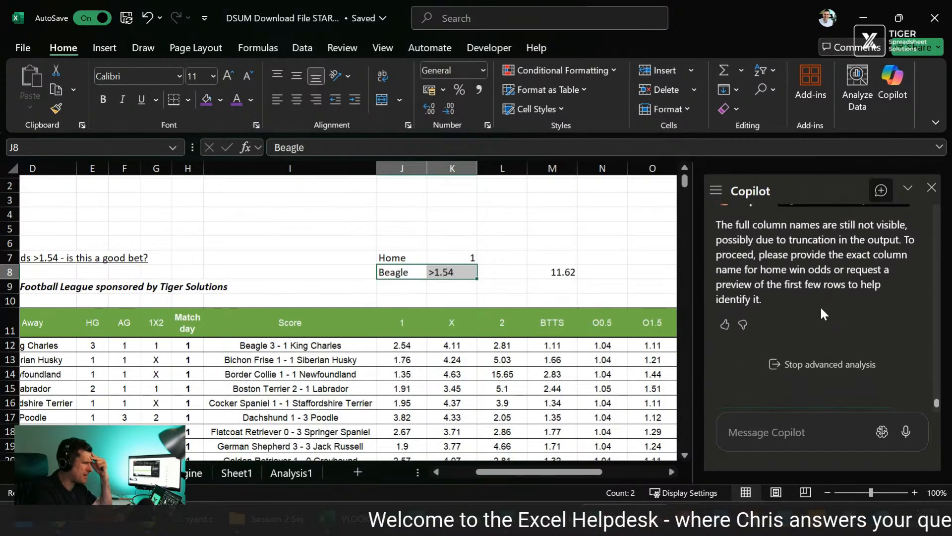
{"action": "left_click", "coordinate": [536, 229]}
{"action": "scroll", "coordinate": [536, 229], "scroll_direction": "left", "scroll_amount": 3}
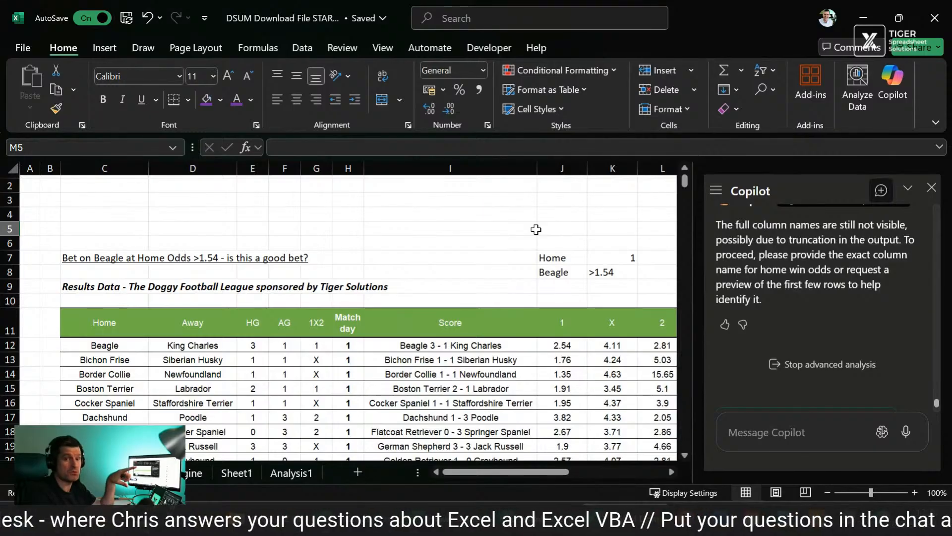
{"action": "scroll", "coordinate": [536, 229], "scroll_direction": "right", "scroll_amount": 2}
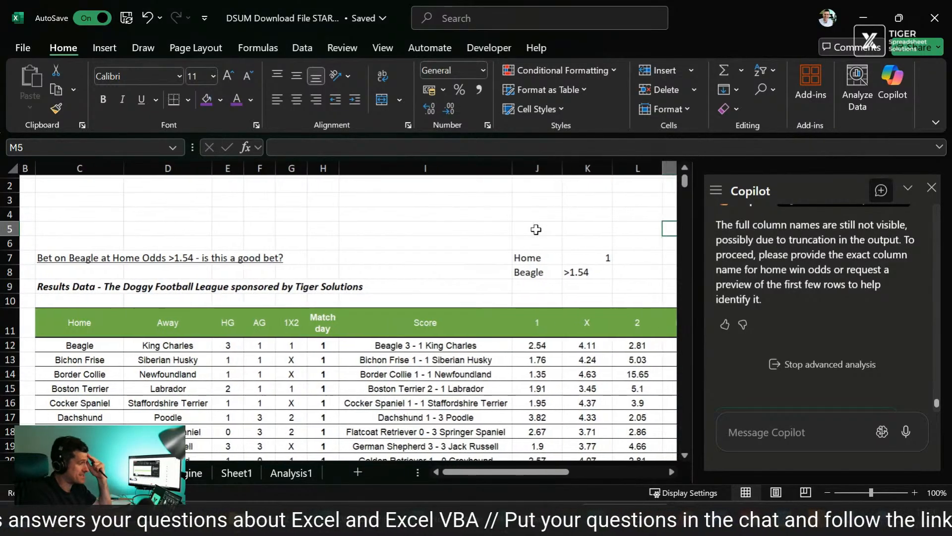
{"action": "left_click_drag", "start_coordinate": [516, 256], "coordinate": [570, 243]}
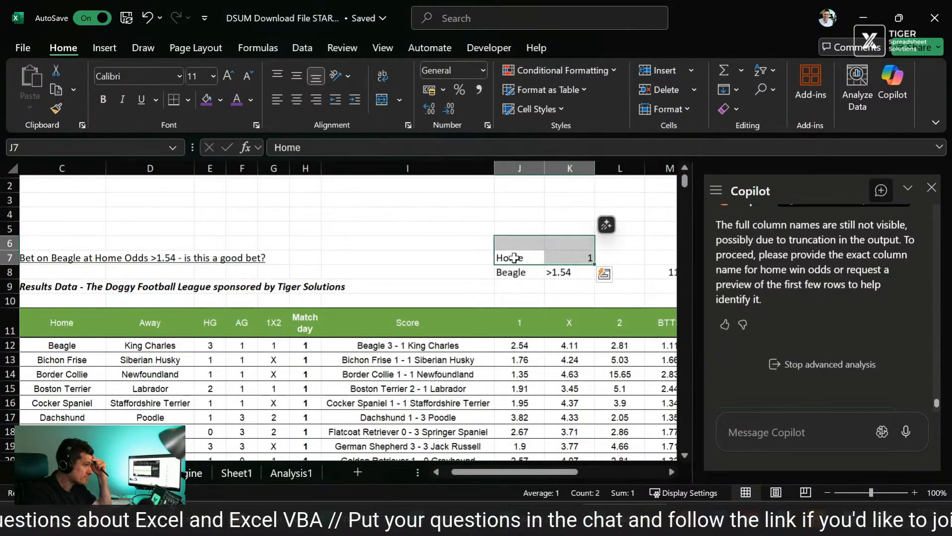
{"action": "key", "text": "Left"}
{"action": "key", "text": "Right"}
{"action": "key", "text": "shift+Right"}
{"action": "key", "text": "shift+Down"}
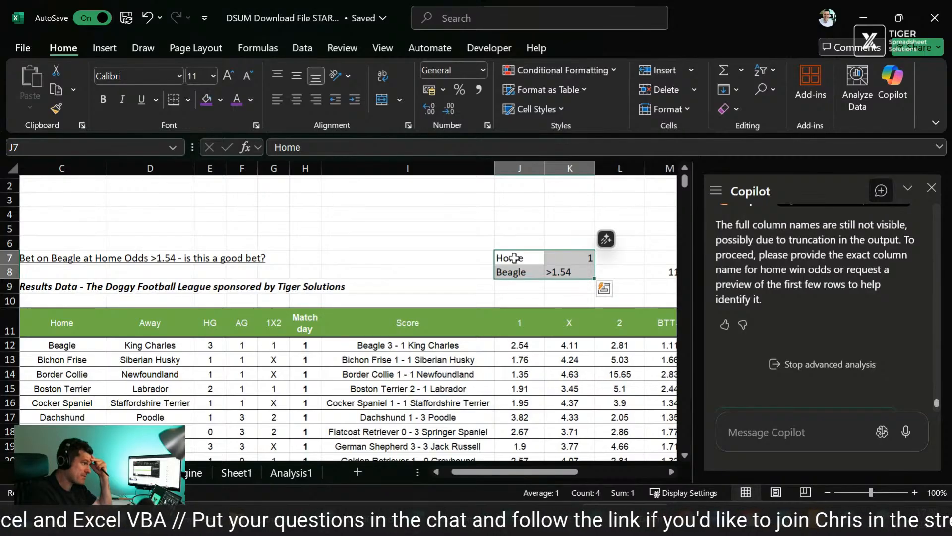
{"action": "scroll", "coordinate": [515, 258], "scroll_direction": "left", "scroll_amount": 2}
{"action": "scroll", "coordinate": [514, 257], "scroll_direction": "right", "scroll_amount": 1}
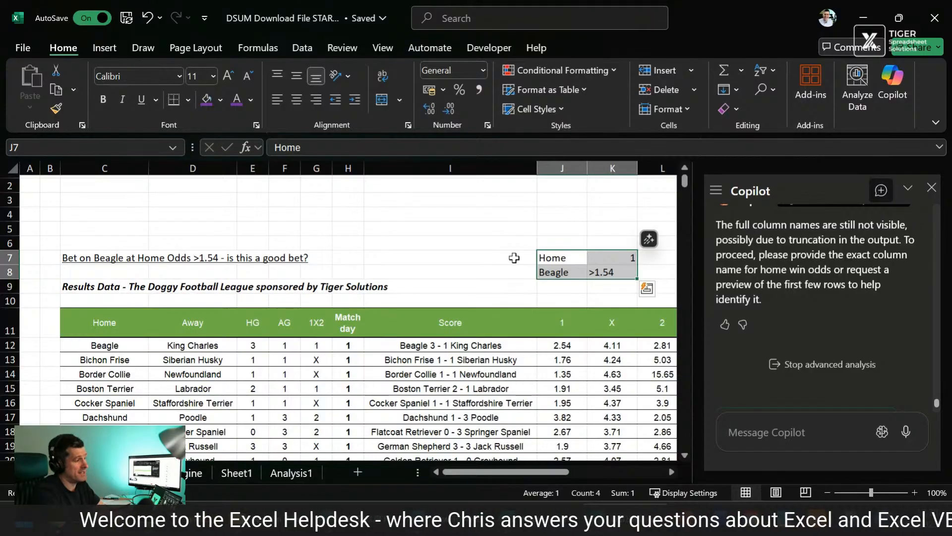
{"action": "left_click", "coordinate": [514, 257]}
{"action": "left_click", "coordinate": [315, 227]}
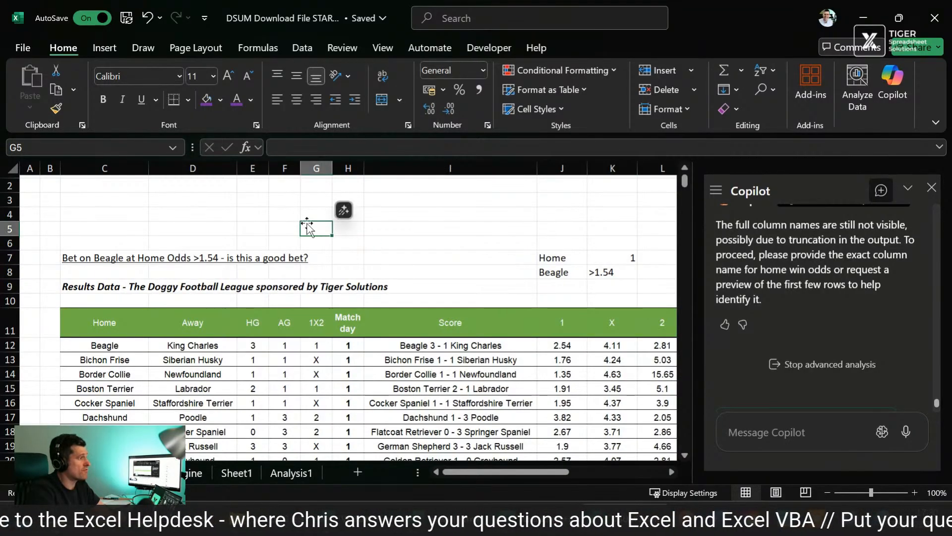
{"action": "left_click", "coordinate": [113, 199]}
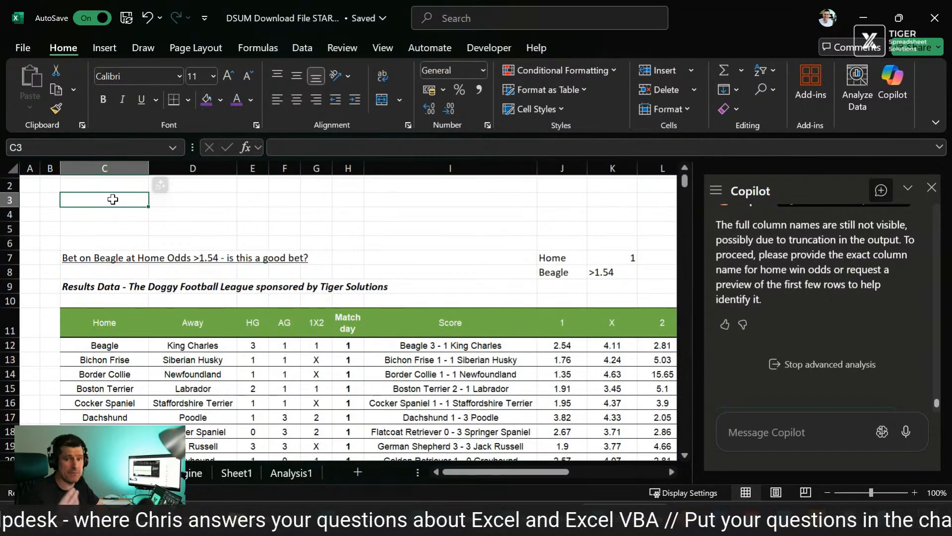